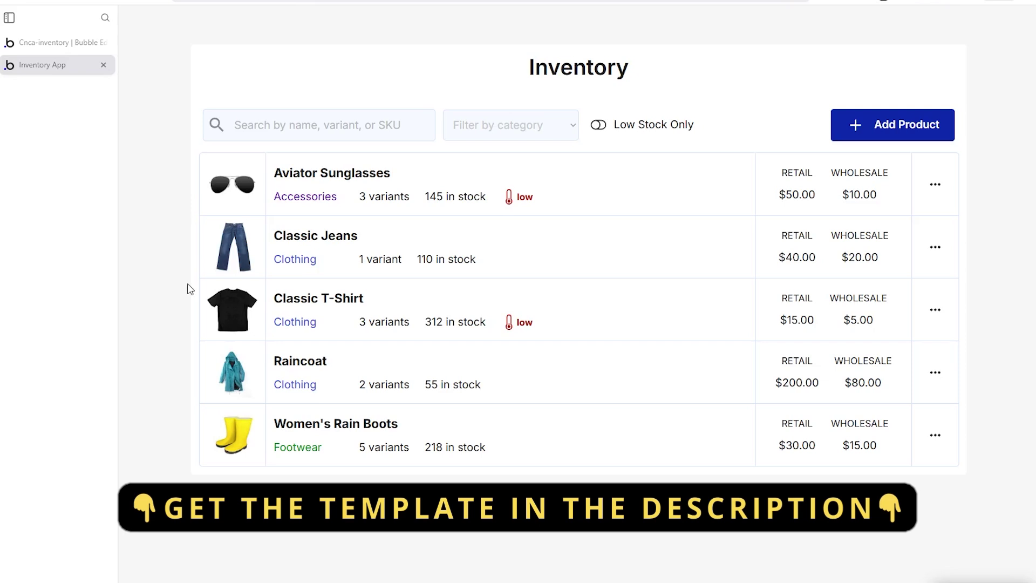
- Examine the product list entries, including each product's name, category, variants and stock quantity
left_click_drag(283, 172, 369, 174)
left_click(371, 174)
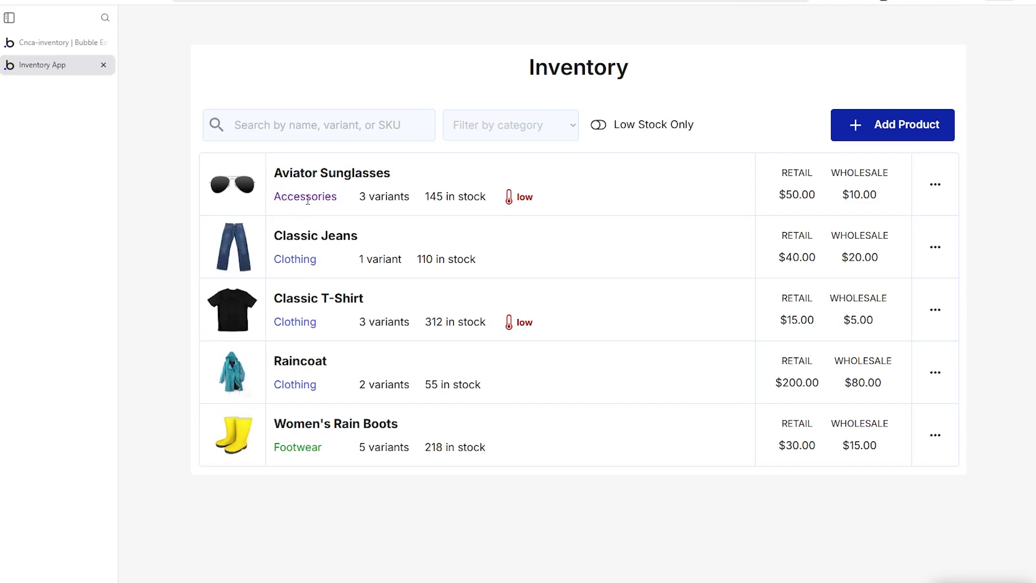
left_click_drag(281, 196, 315, 214)
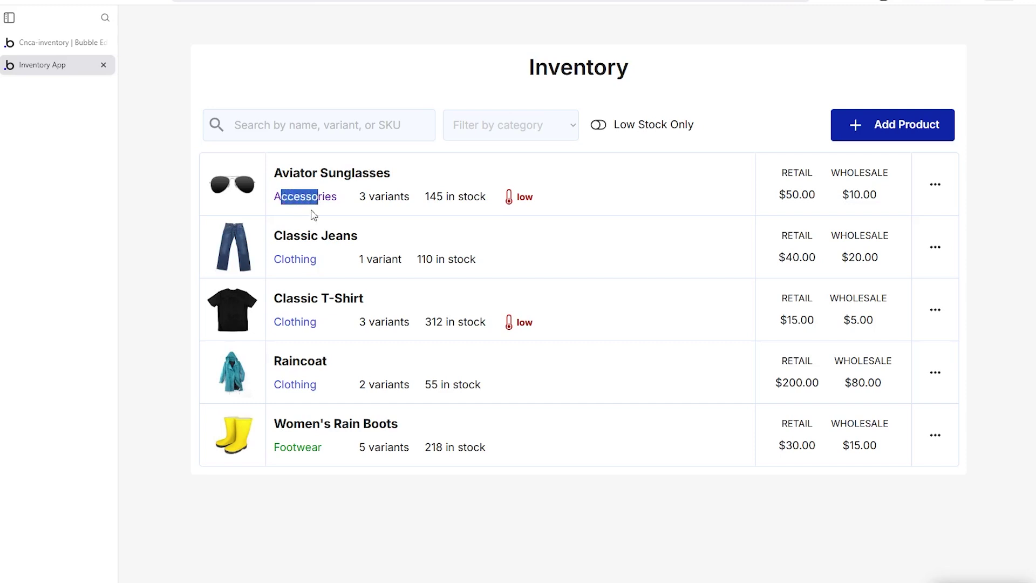
left_click(293, 255)
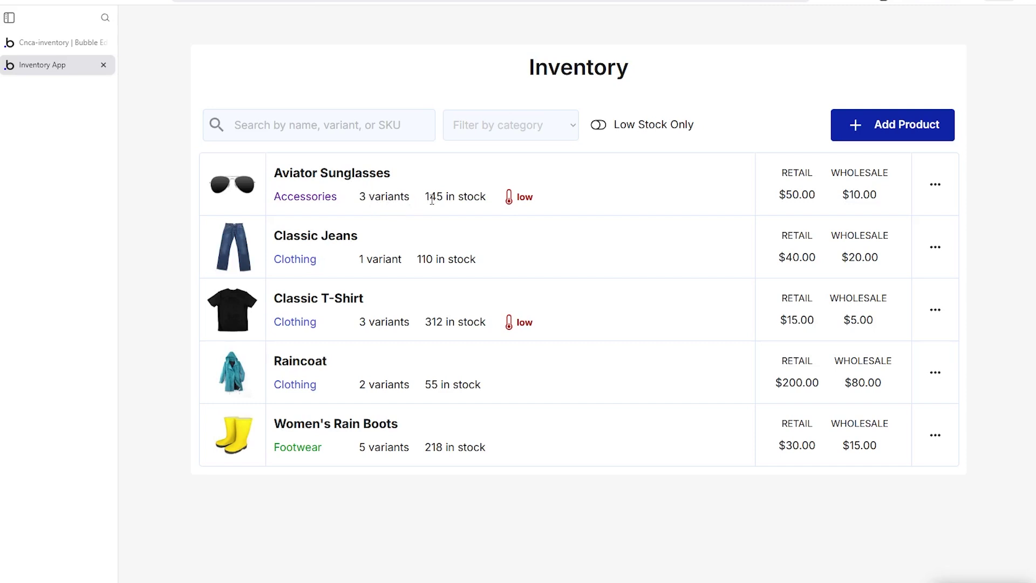
left_click_drag(426, 200, 447, 201)
left_click(453, 200)
left_click_drag(282, 173, 395, 197)
left_click(362, 197)
- Search the inventory for "class" and filter the products by the Clothing category
left_click(369, 134)
type("class")
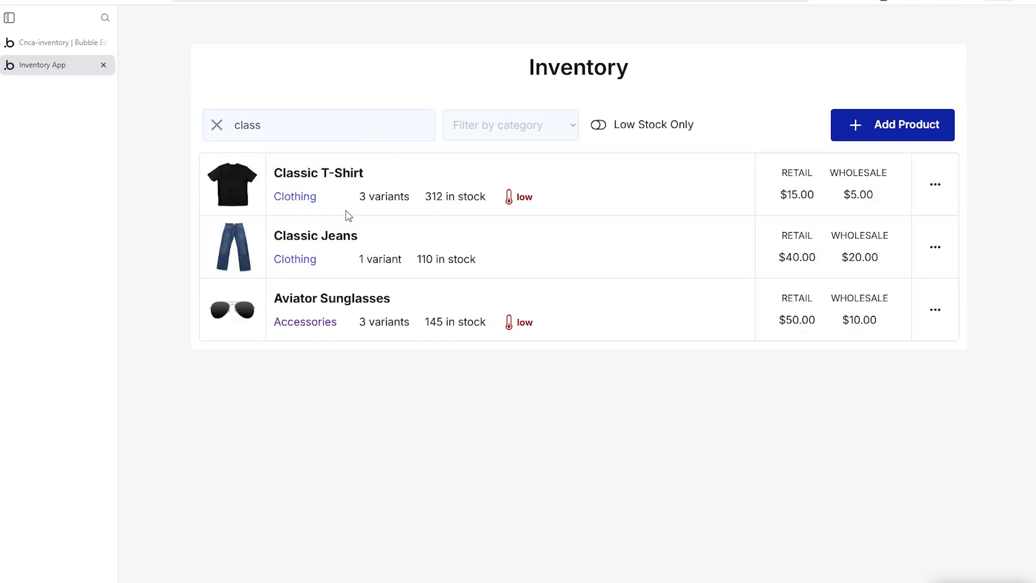
left_click(480, 136)
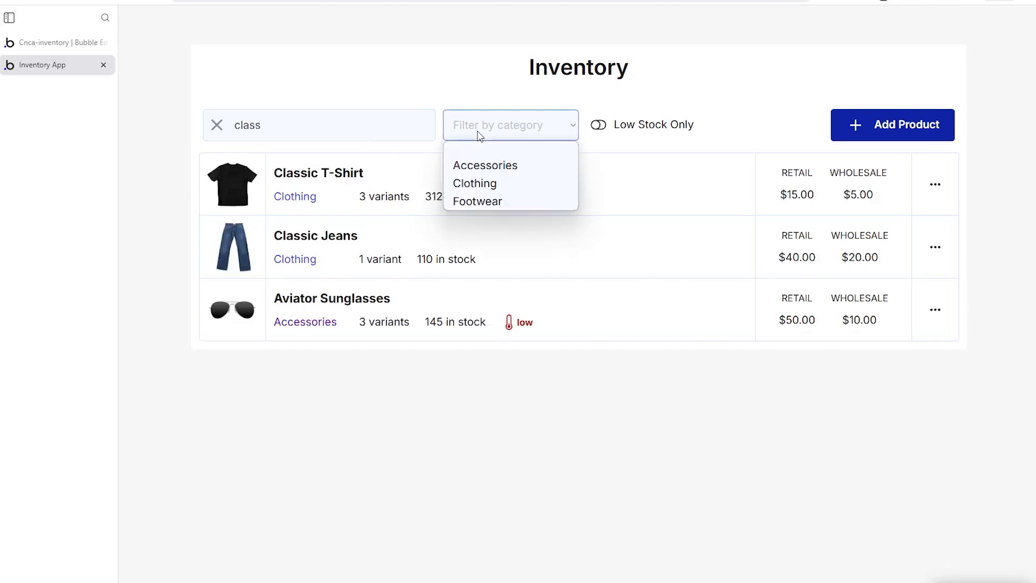
left_click(474, 186)
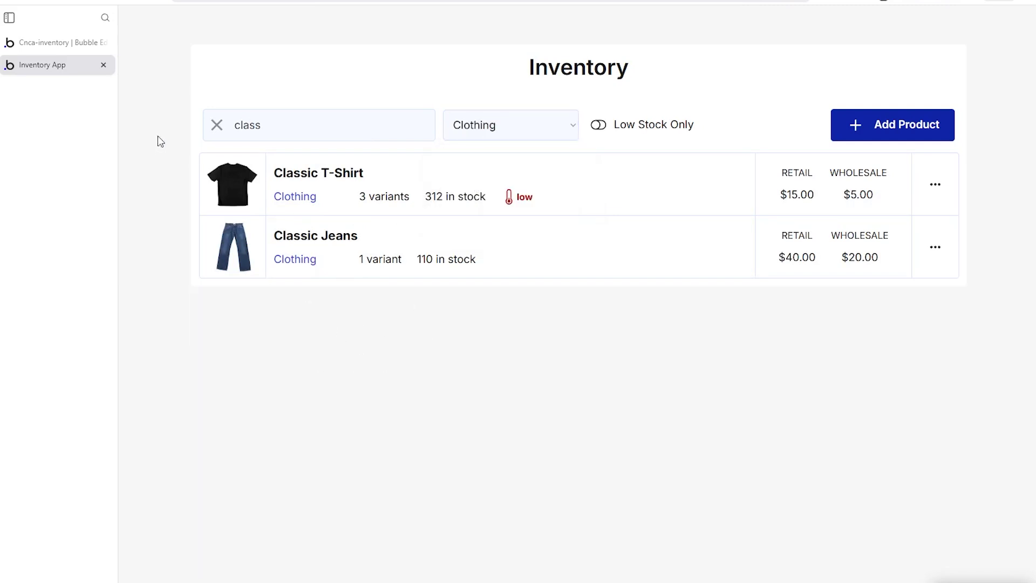
- Clear the search and category filter, and switch the low-stock-only view on and back off
left_click(217, 125)
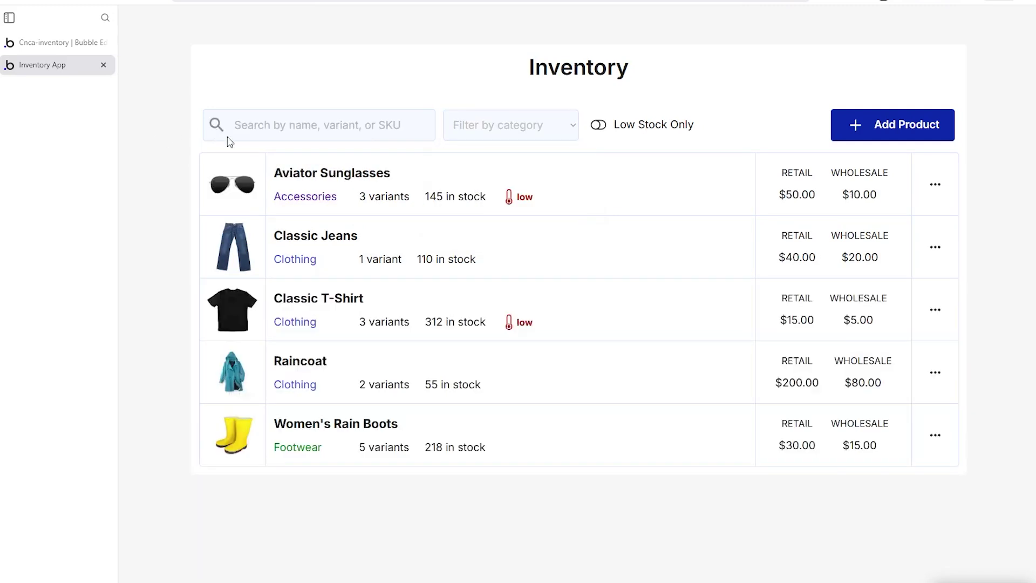
left_click(605, 130)
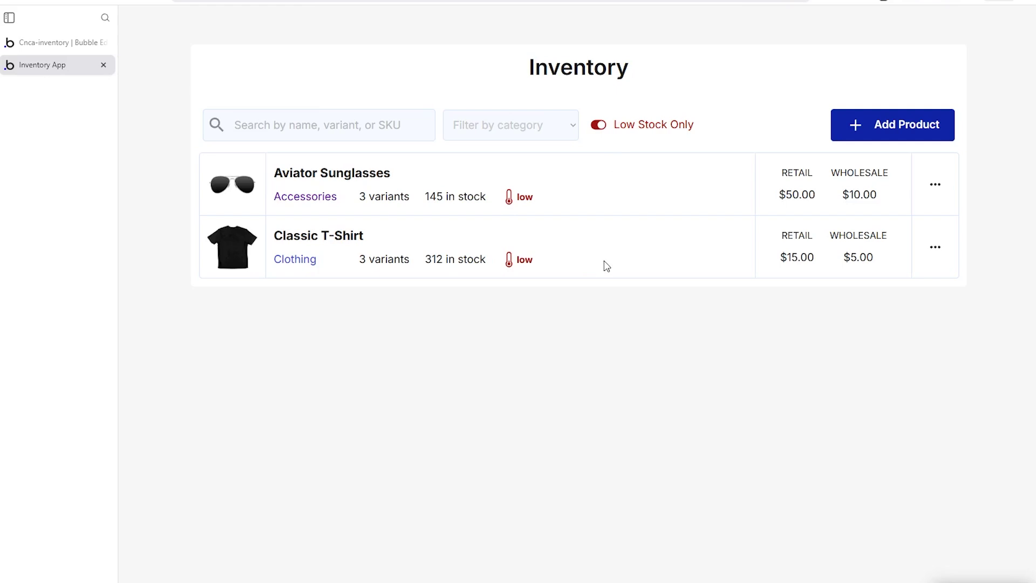
left_click(603, 132)
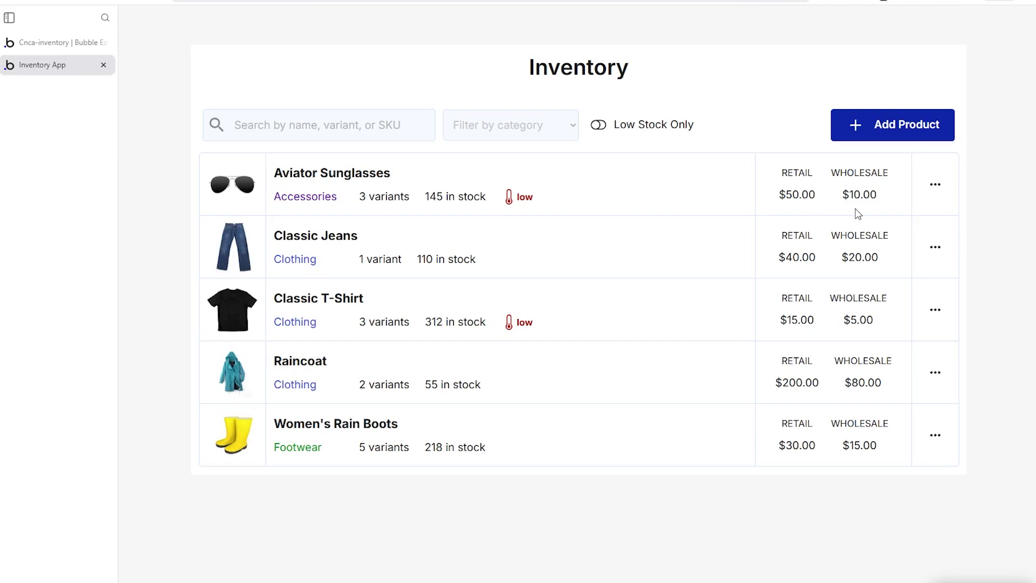
- Open the Aviator Sunglasses product and review its name, category, prices and alert threshold
left_click(937, 186)
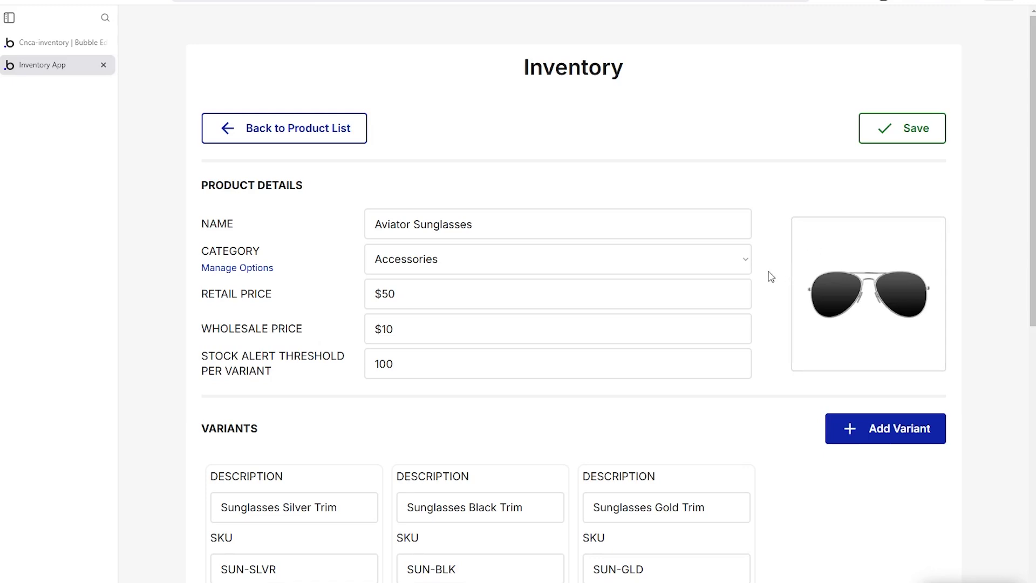
scroll(770, 277, "down", 1)
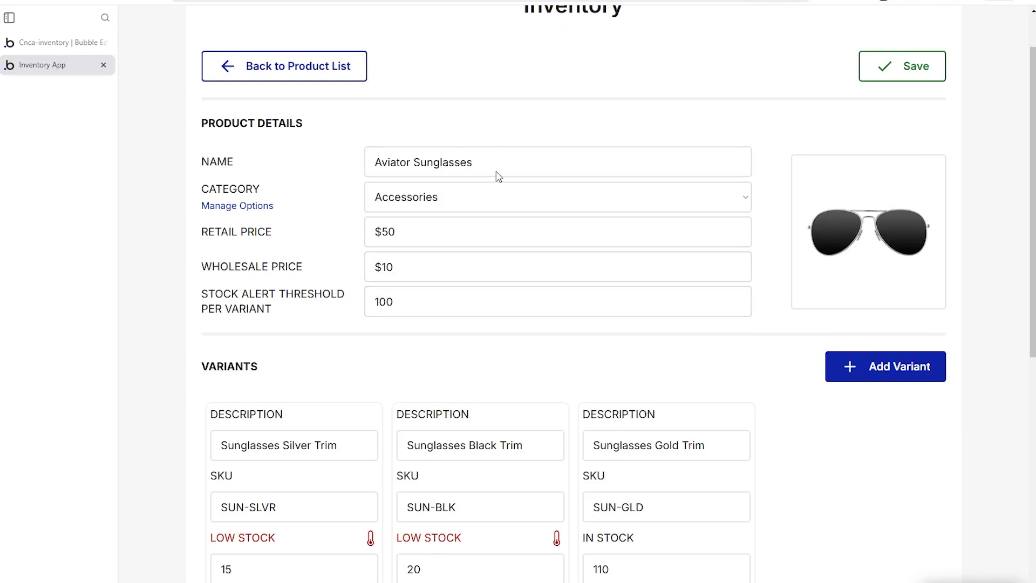
left_click(424, 205)
left_click(342, 239)
- Add a new unnamed category in the category manager and give it a yellow-green colour
left_click(238, 209)
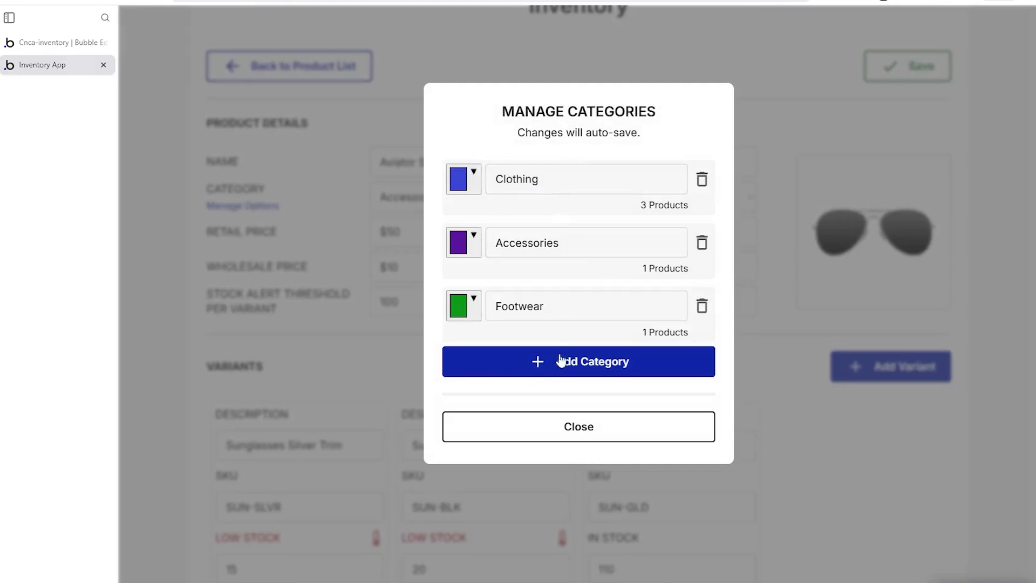
left_click(581, 364)
left_click(531, 366)
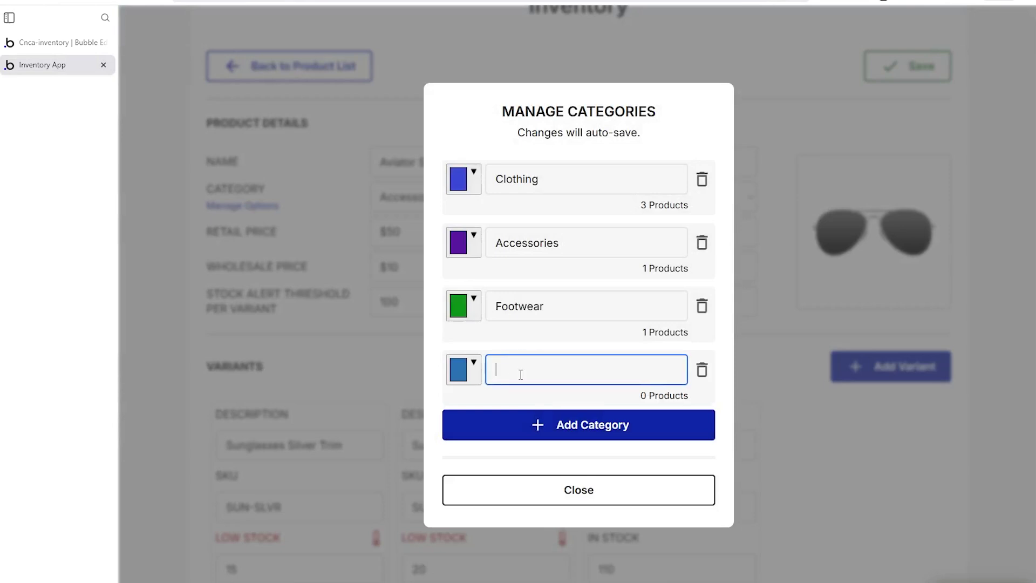
left_click(474, 372)
left_click(575, 423)
mouse_move(576, 424)
left_mouse_down()
mouse_move(576, 412)
mouse_move(517, 398)
left_mouse_up()
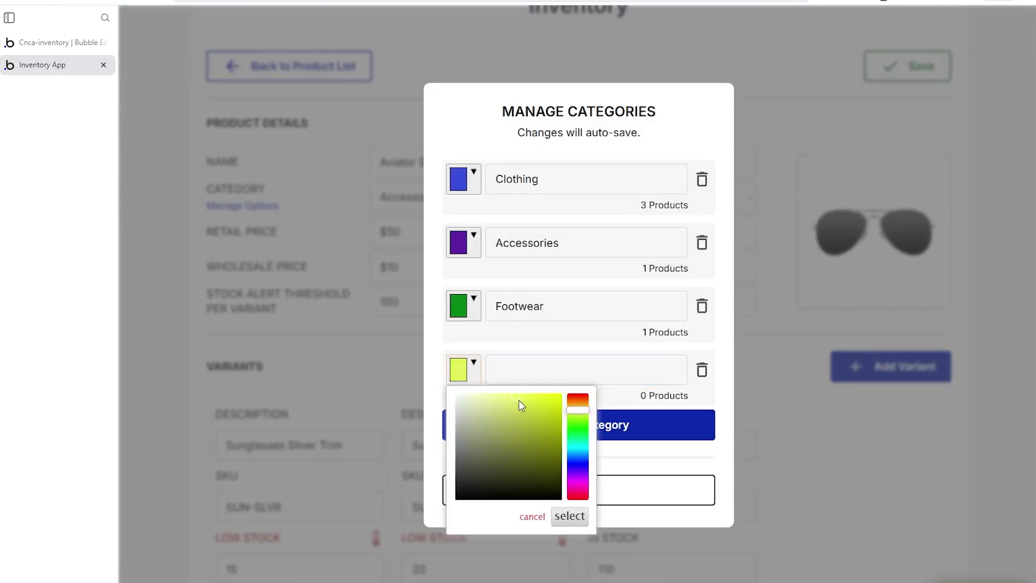
left_click(565, 517)
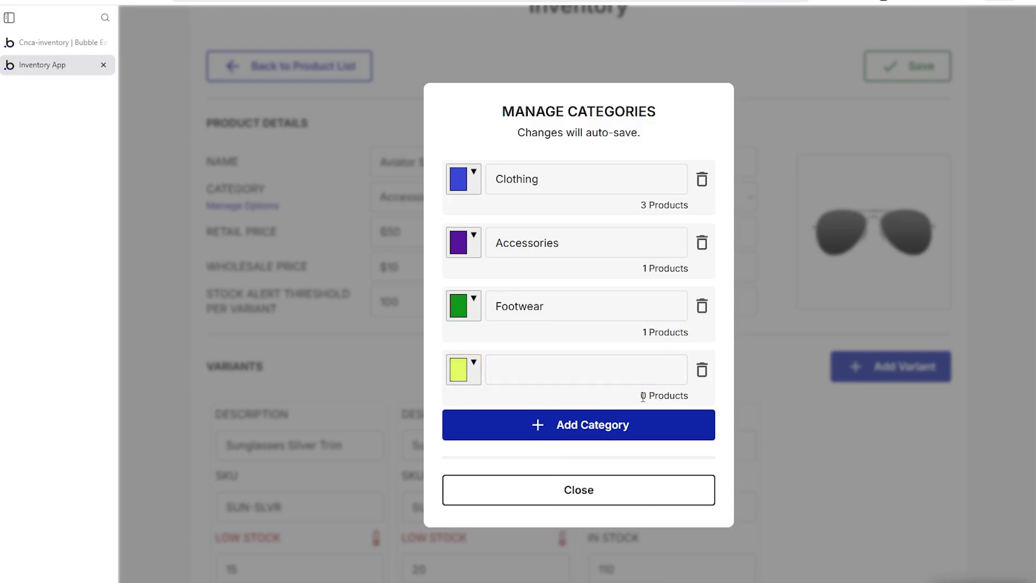
- Delete the unnamed yellow-green category and close the category manager
left_click_drag(643, 397, 698, 405)
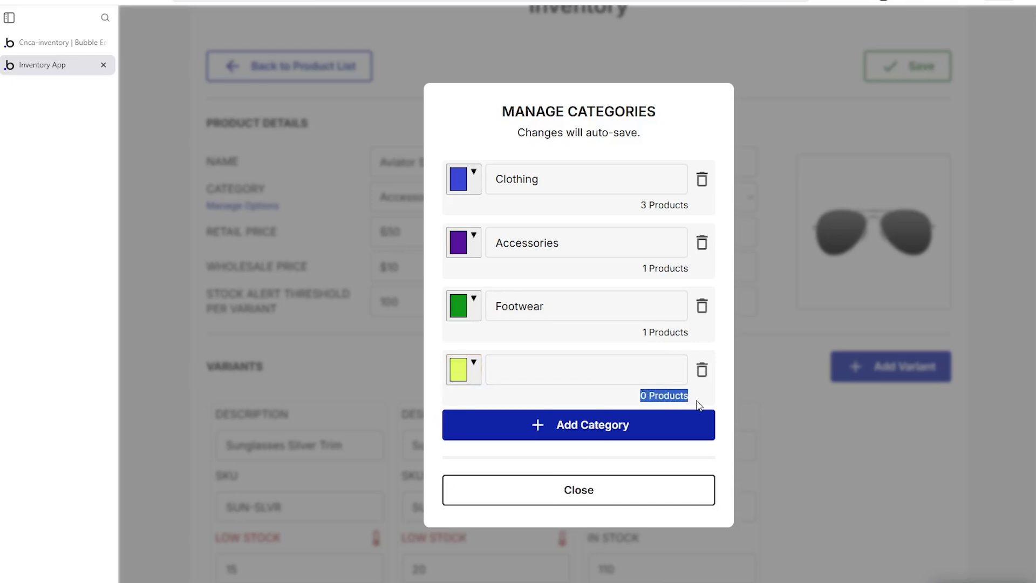
left_click(700, 403)
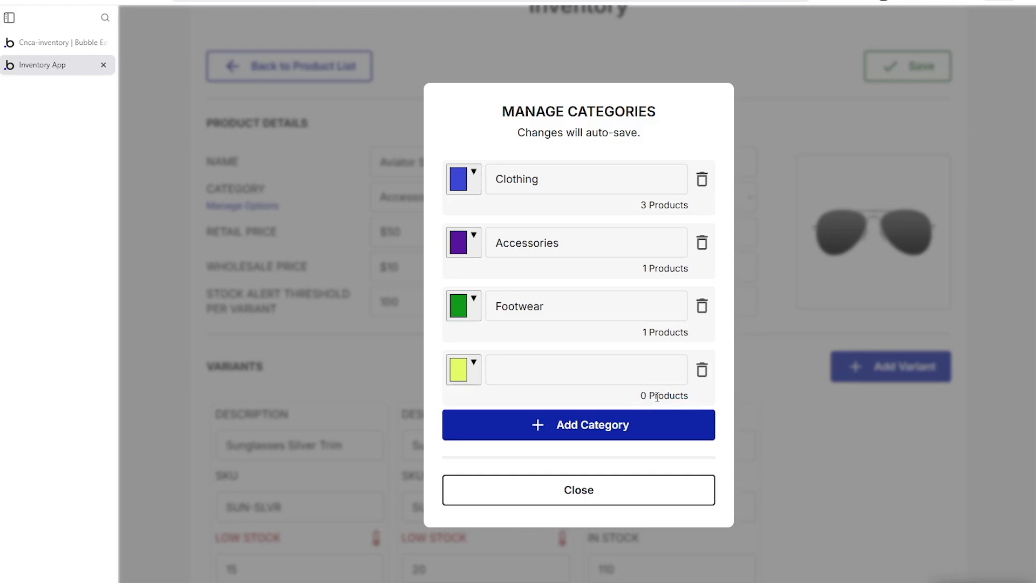
left_click(703, 372)
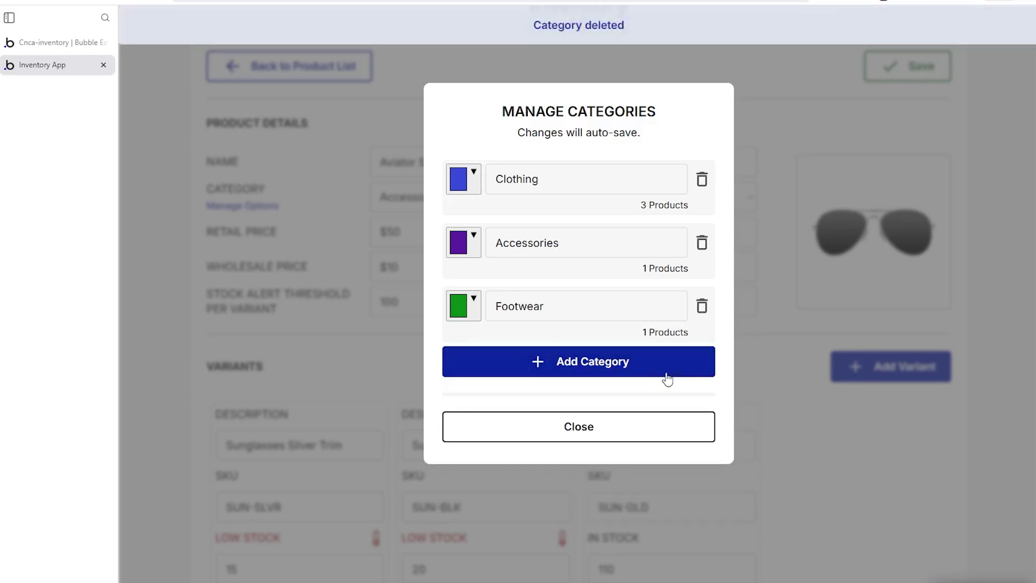
left_click(648, 438)
- Examine the sunglasses variants, checking the silver trim variant's description, SKU and stock fields
scroll(636, 426, "down", 3)
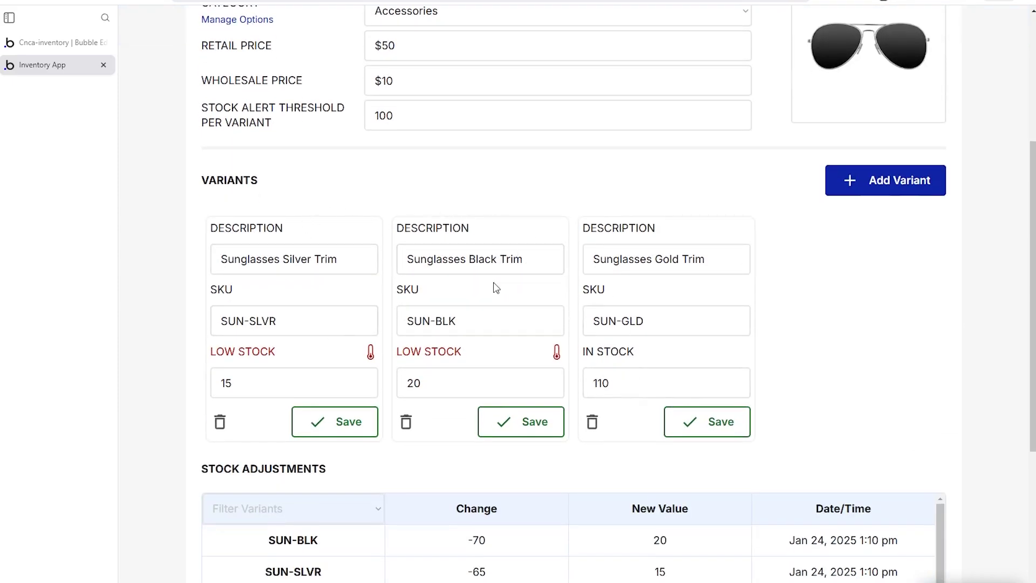
scroll(494, 287, "up", 2)
scroll(421, 286, "down", 3)
left_click_drag(356, 264, 222, 267)
left_click(221, 267)
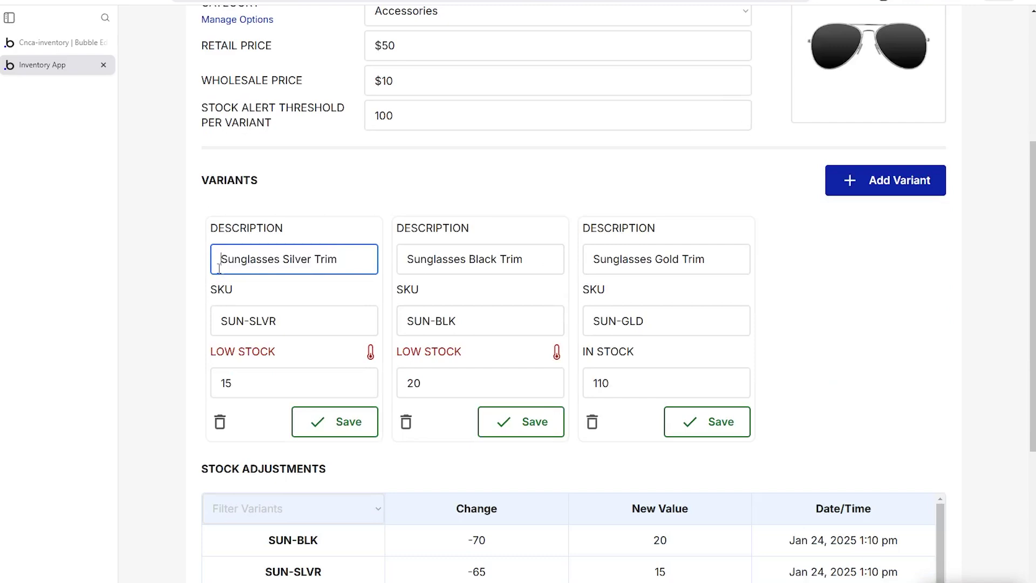
left_click_drag(220, 321, 287, 321)
left_click(288, 321)
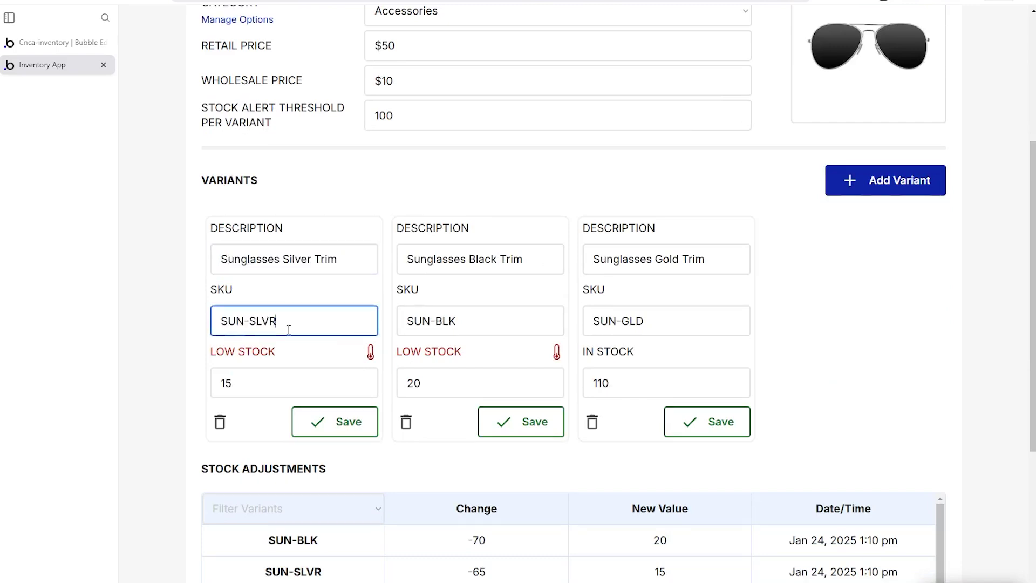
left_click(262, 384)
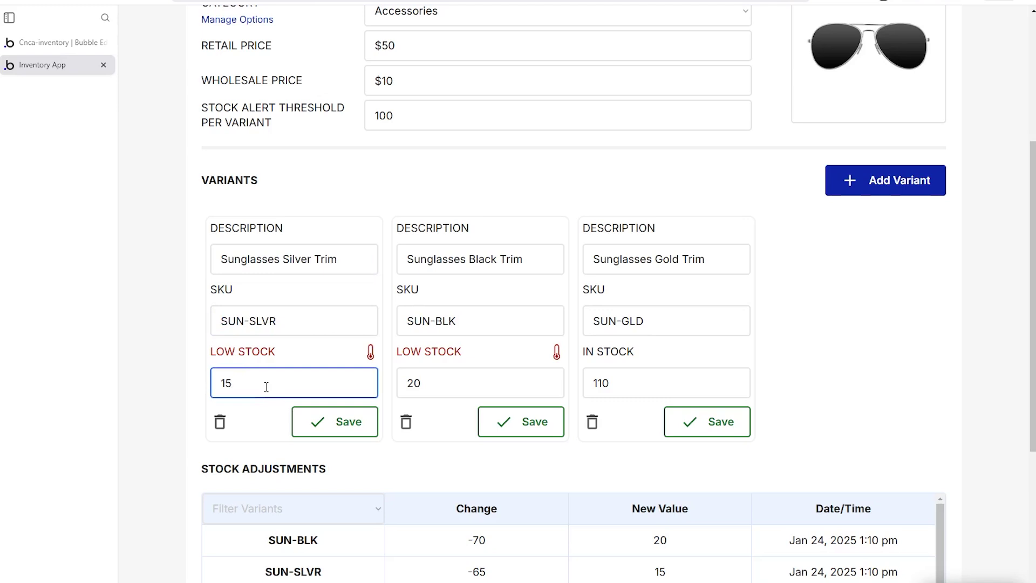
left_click(264, 358)
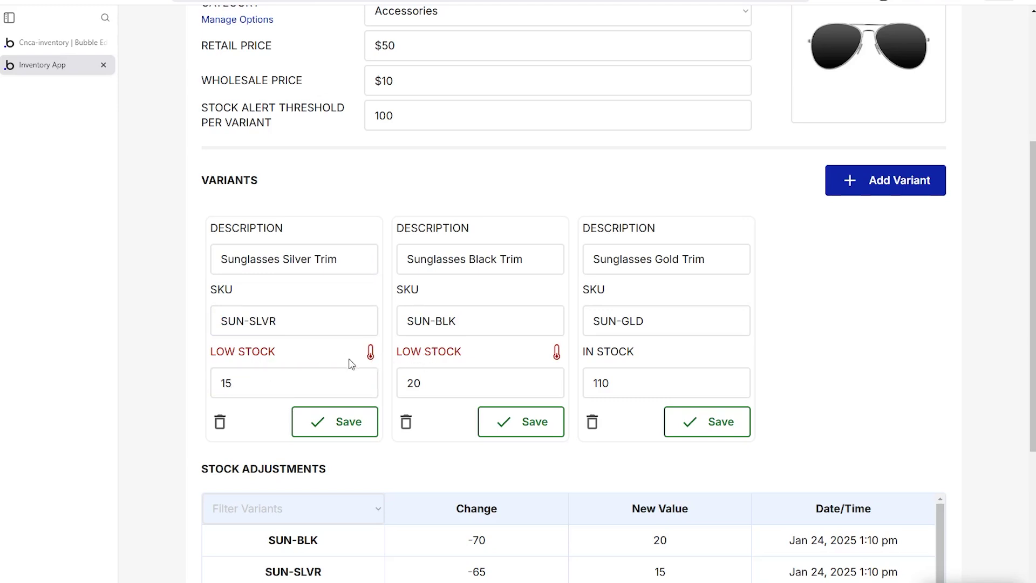
- Compare the product's stock alert threshold per variant with the gold trim variant's stock level
scroll(440, 303, "up", 2)
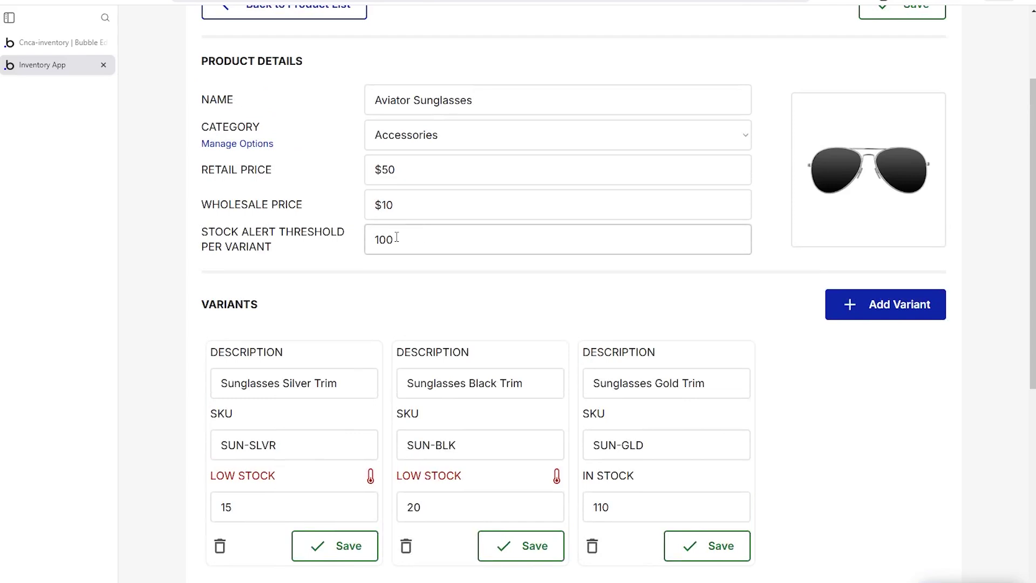
left_click_drag(396, 239, 359, 254)
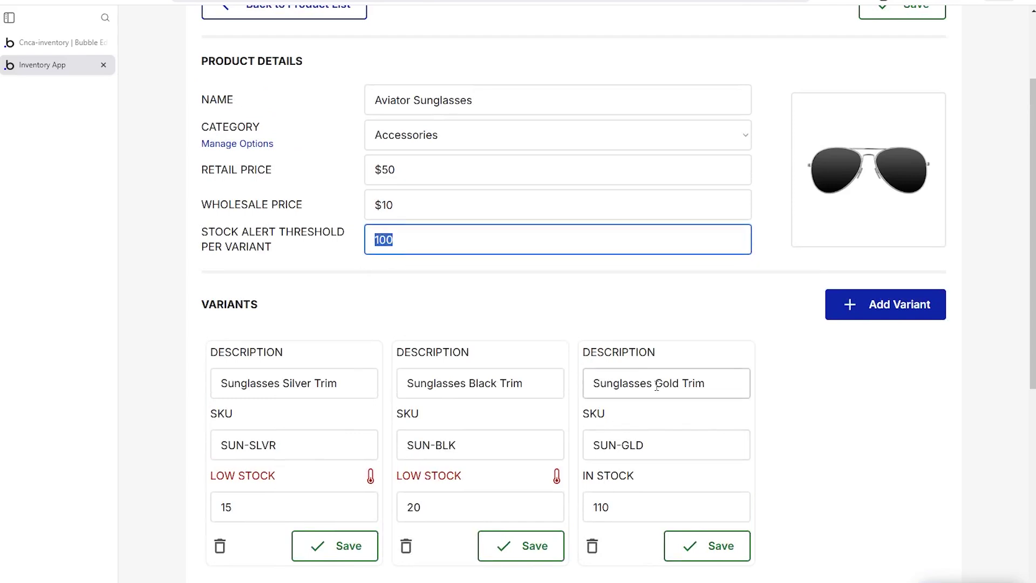
left_click_drag(655, 383, 706, 384)
left_click_drag(594, 507, 661, 505)
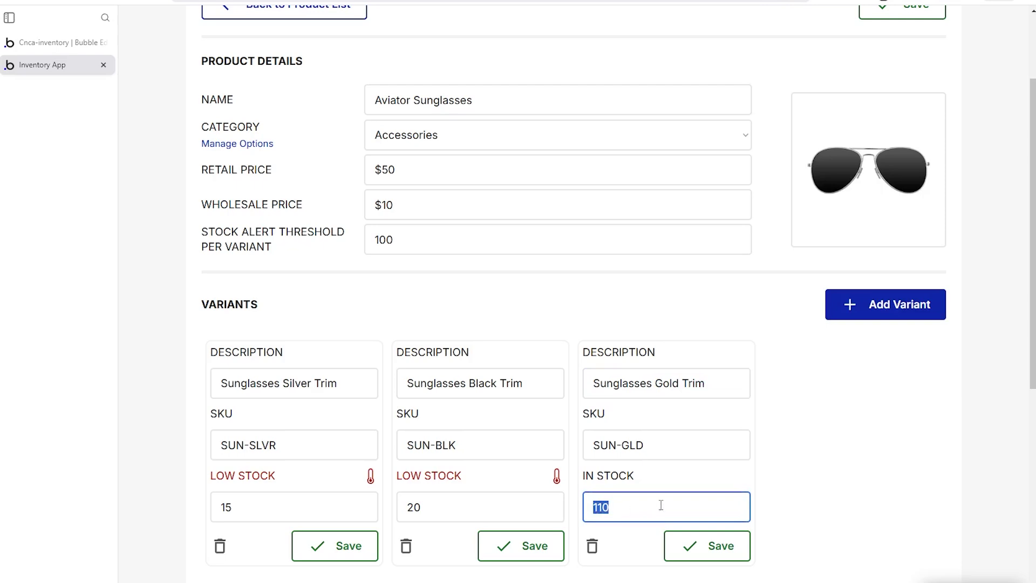
left_click(605, 478)
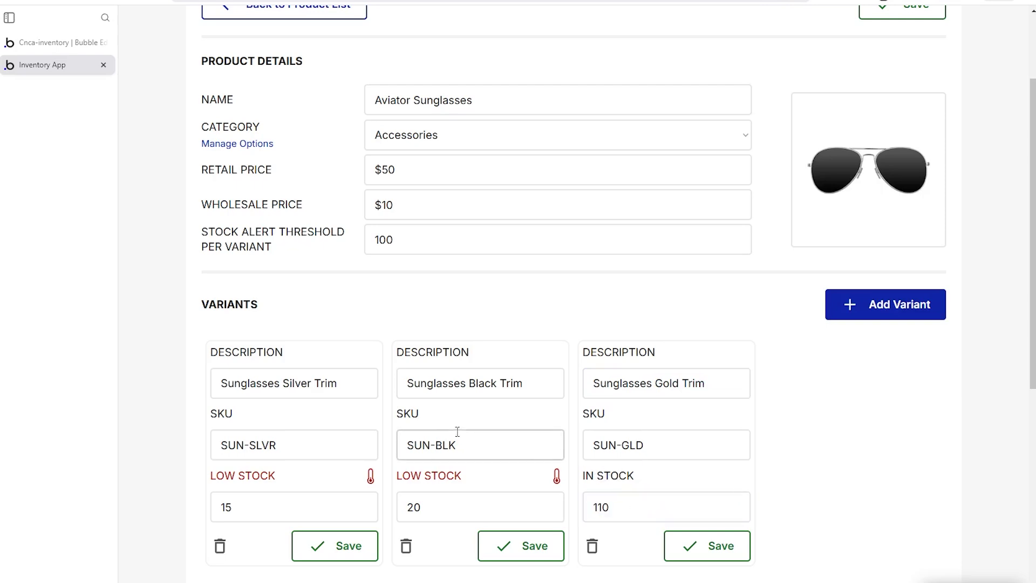
- Set the stock of the Sunglasses Silver Trim variant to 150 and save the variant
scroll(240, 509, "down", 2)
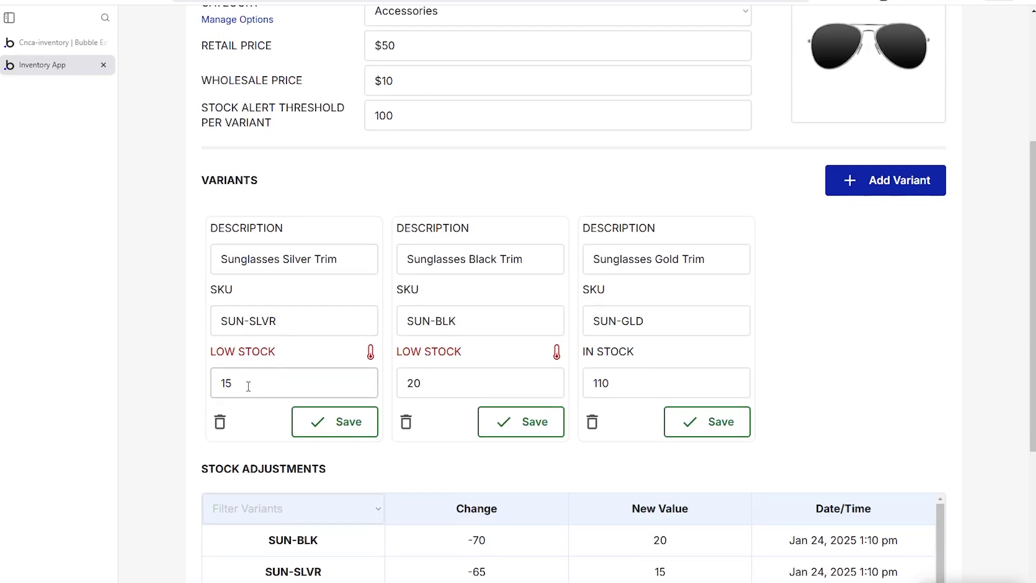
left_click_drag(248, 385, 205, 381)
type("150")
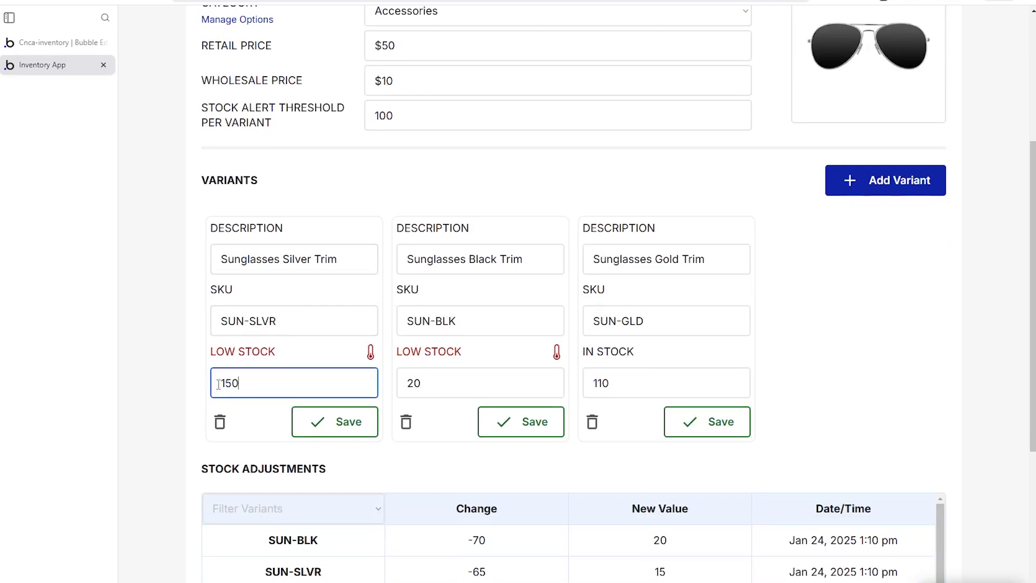
left_click(312, 423)
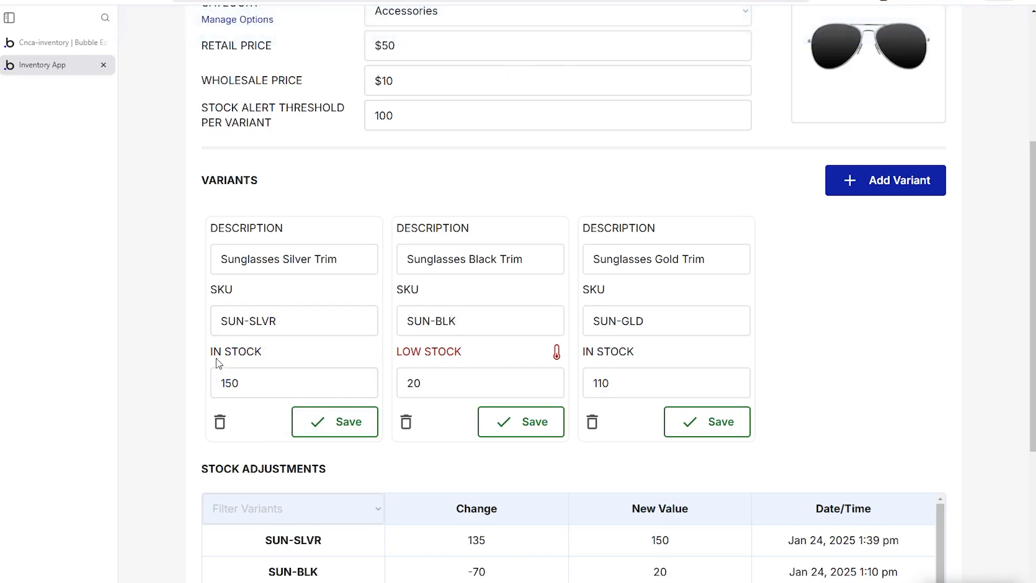
- Review the stock adjustments log, checking the change and new value of the most recent entries
scroll(805, 365, "down", 3)
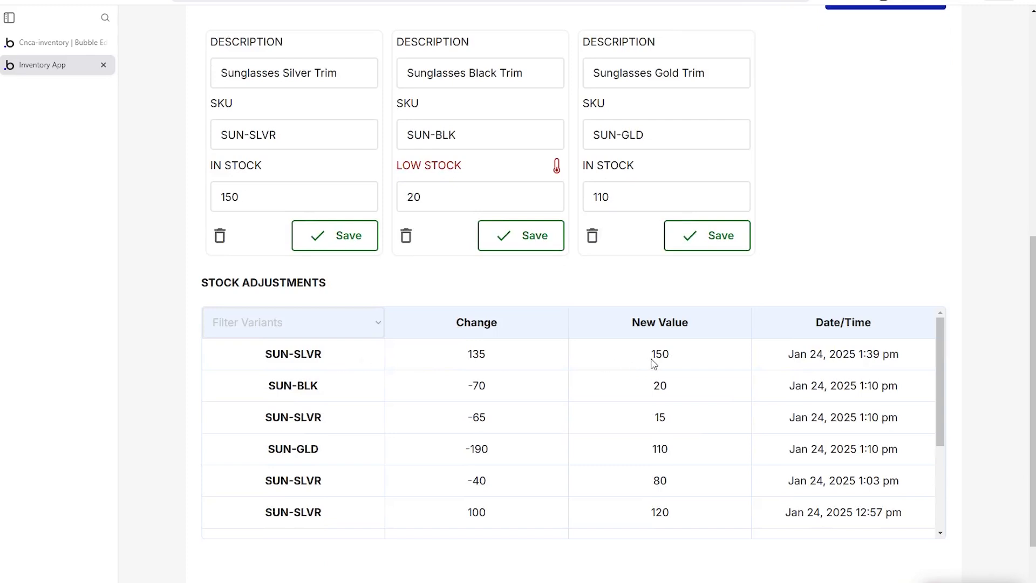
left_click_drag(651, 352, 674, 358)
left_click(476, 355)
left_click_drag(468, 355, 492, 358)
left_click_drag(468, 386, 485, 386)
scroll(493, 412, "down", 3)
scroll(493, 411, "up", 3)
- Filter the stock adjustments log by the SUN-SLVR variant and clear the filter again
left_click(323, 333)
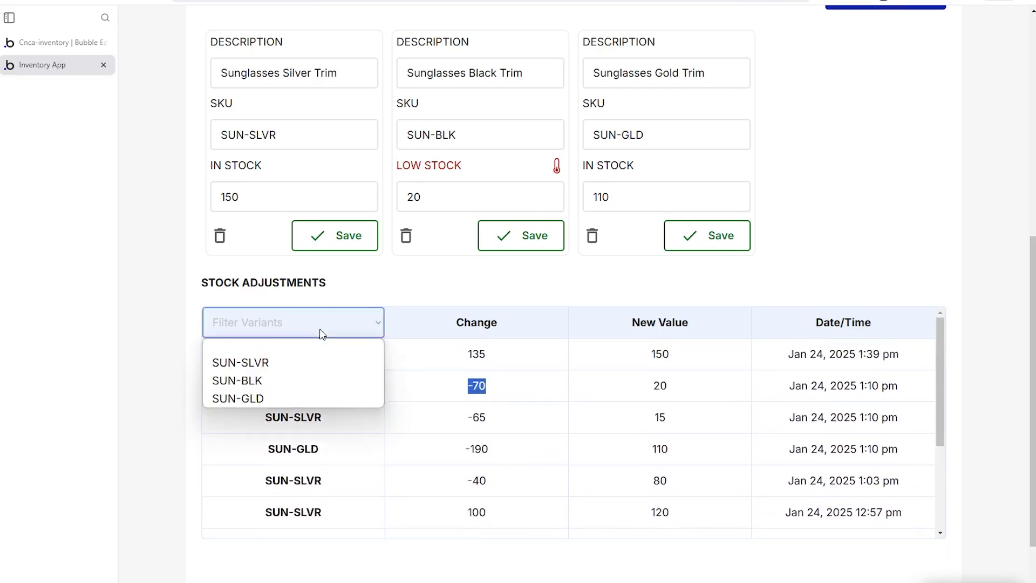
left_click(338, 363)
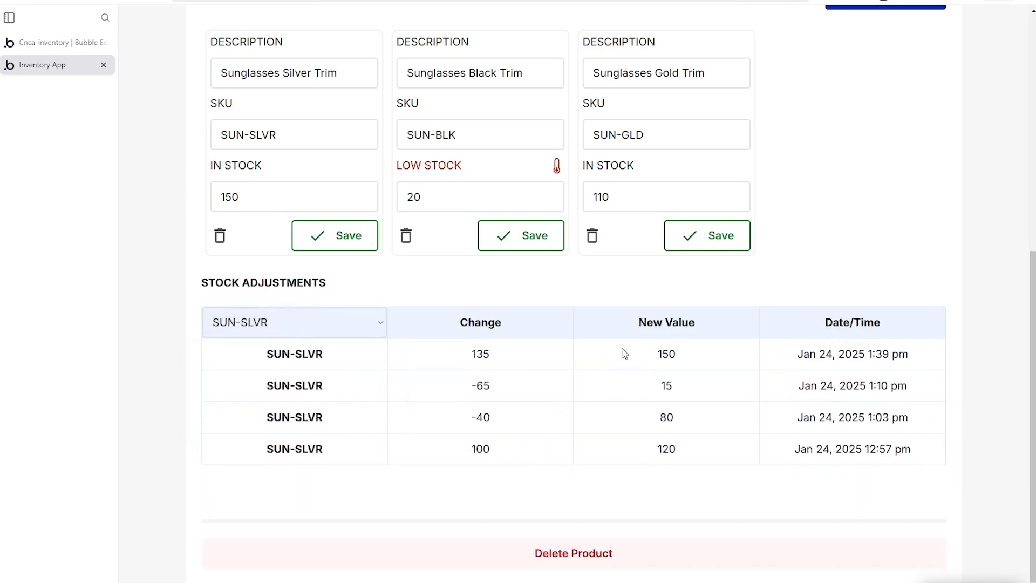
left_click(346, 326)
left_click(337, 347)
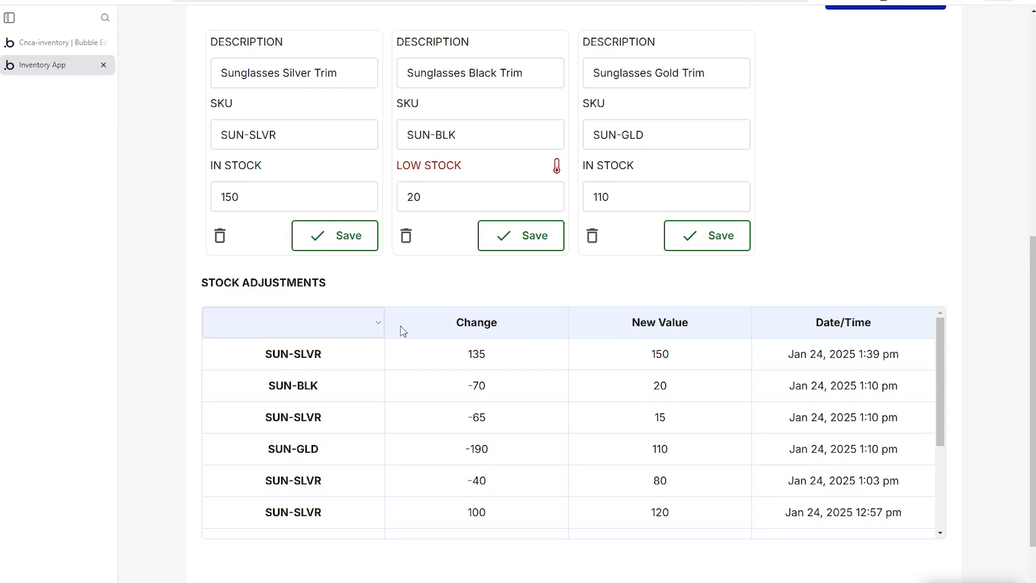
left_click_drag(240, 286, 299, 283)
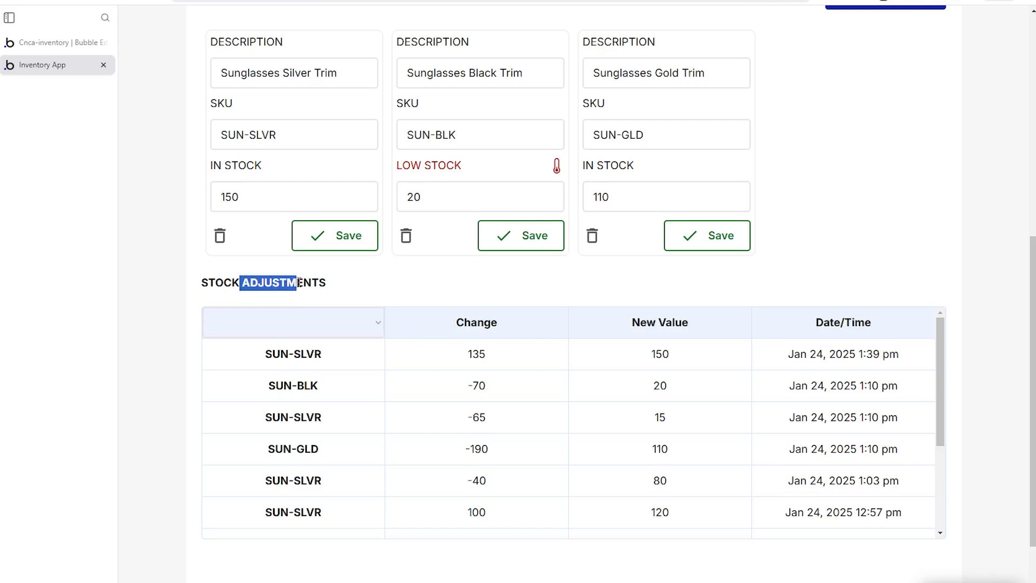
- Add three blank variants to the Aviator Sunglasses product
left_click(371, 294)
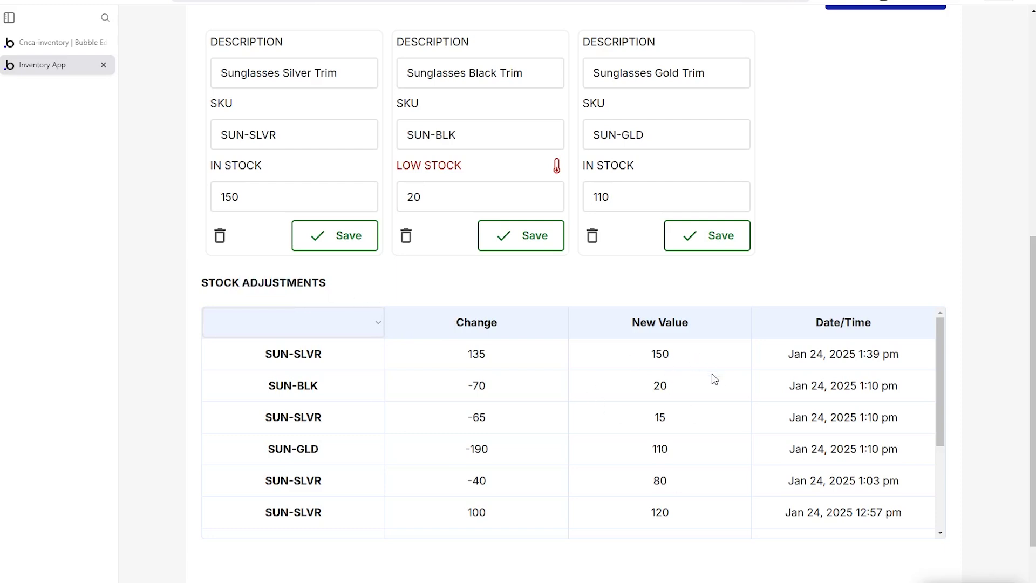
scroll(683, 450, "up", 1)
scroll(683, 450, "up", 2)
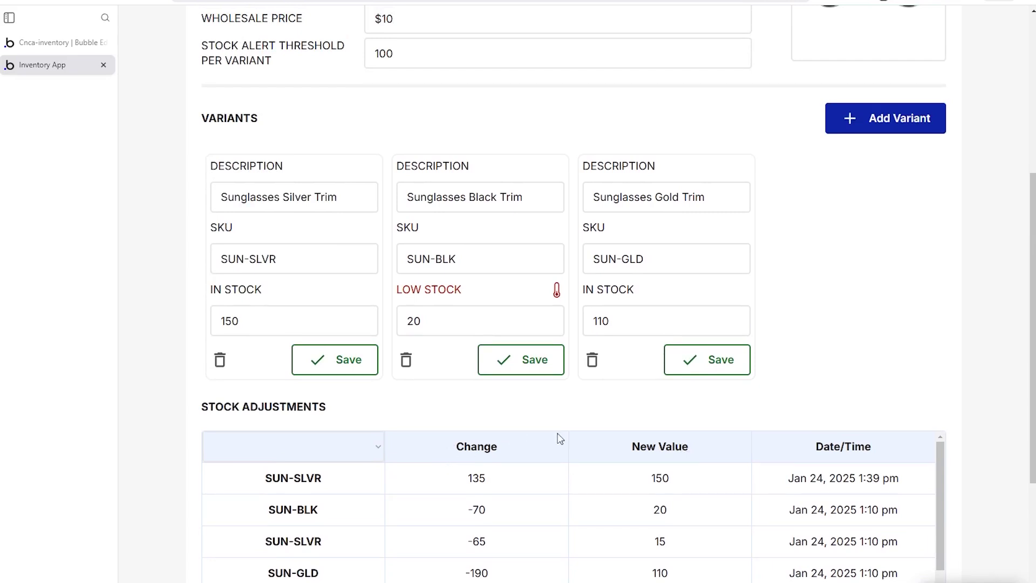
scroll(583, 435, "up", 1)
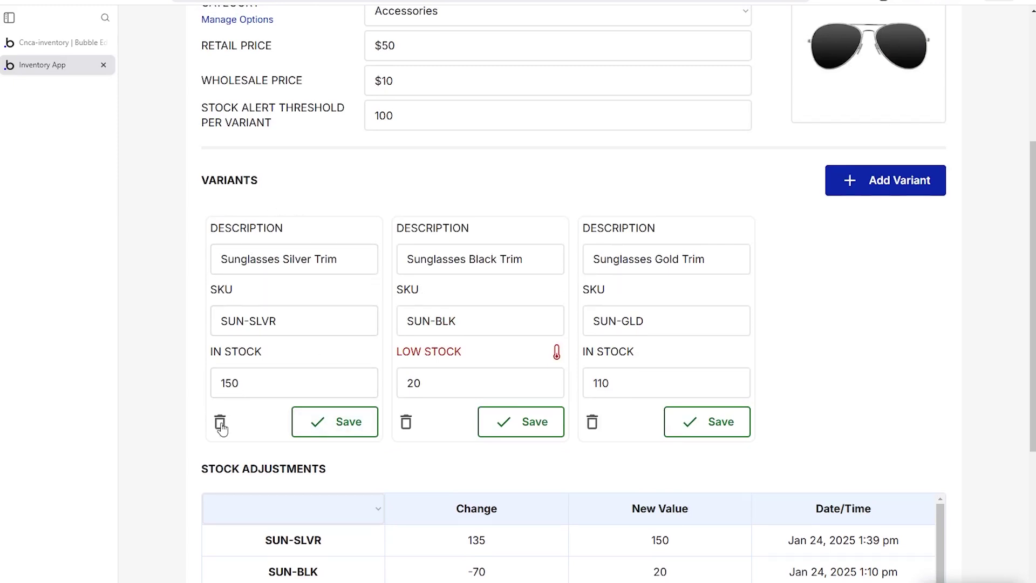
left_click(872, 184)
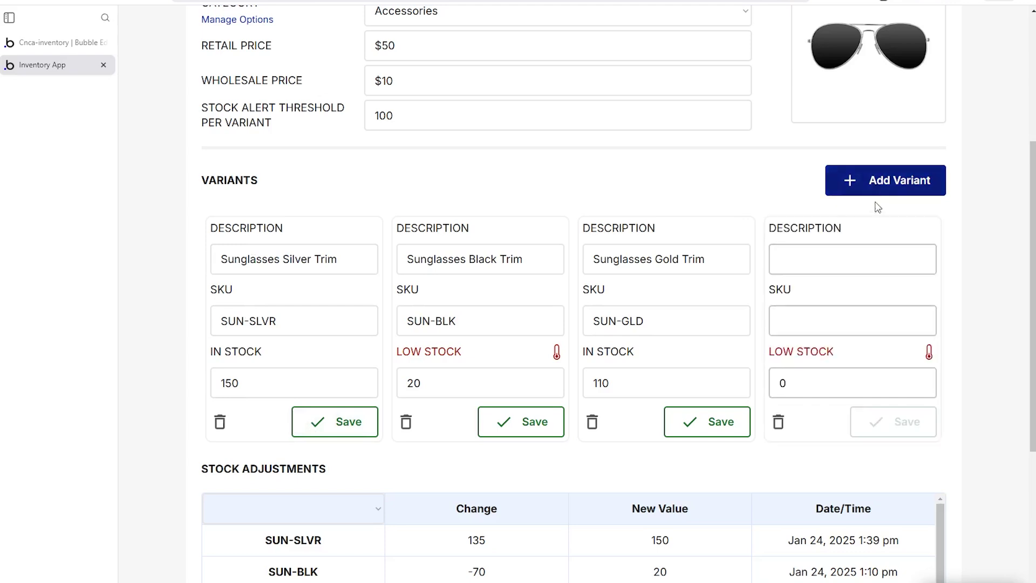
left_click(874, 180)
left_click(838, 189)
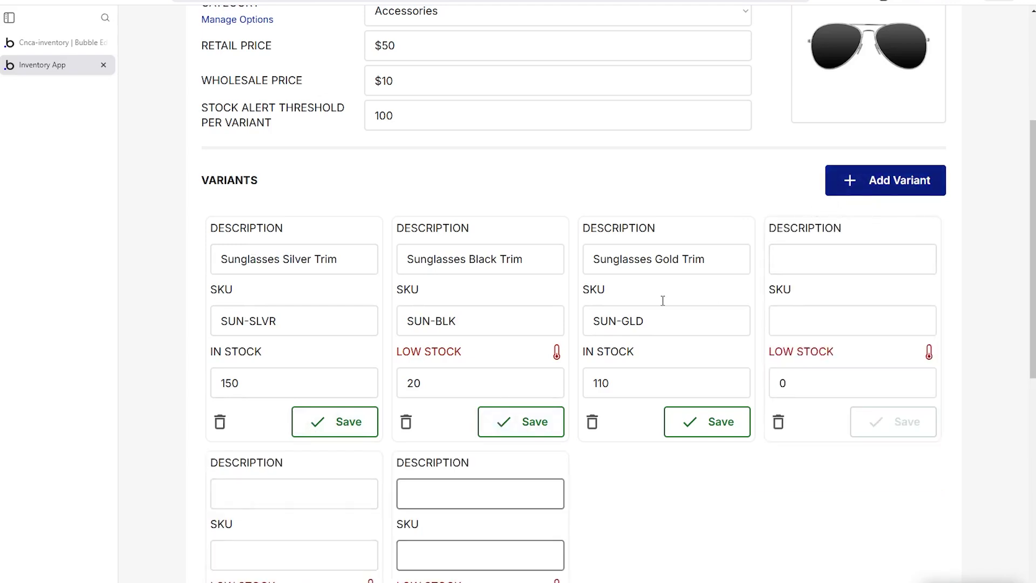
- Delete the three blank variants from the Aviator Sunglasses product
scroll(474, 439, "down", 3)
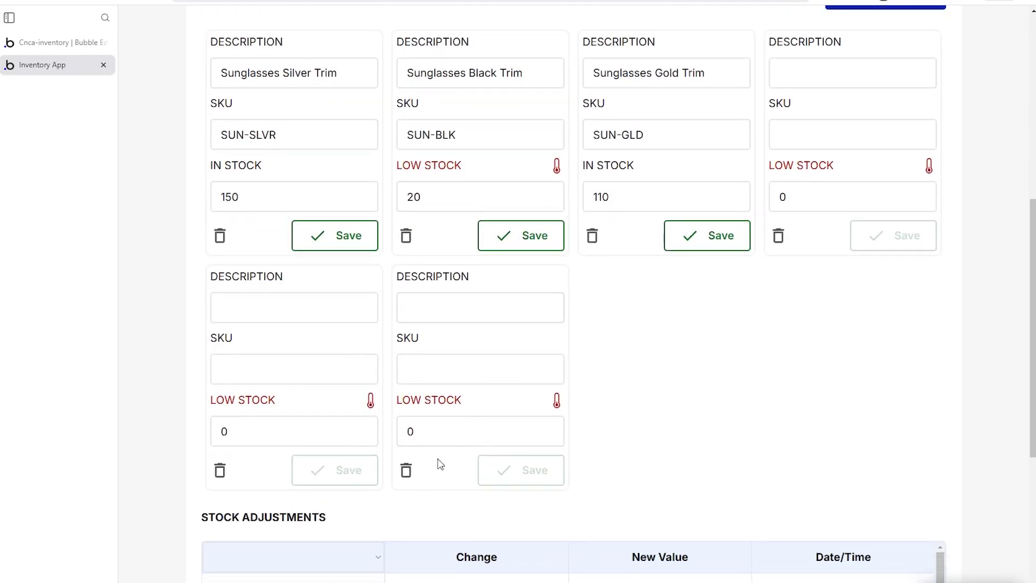
left_click(406, 471)
left_click(223, 475)
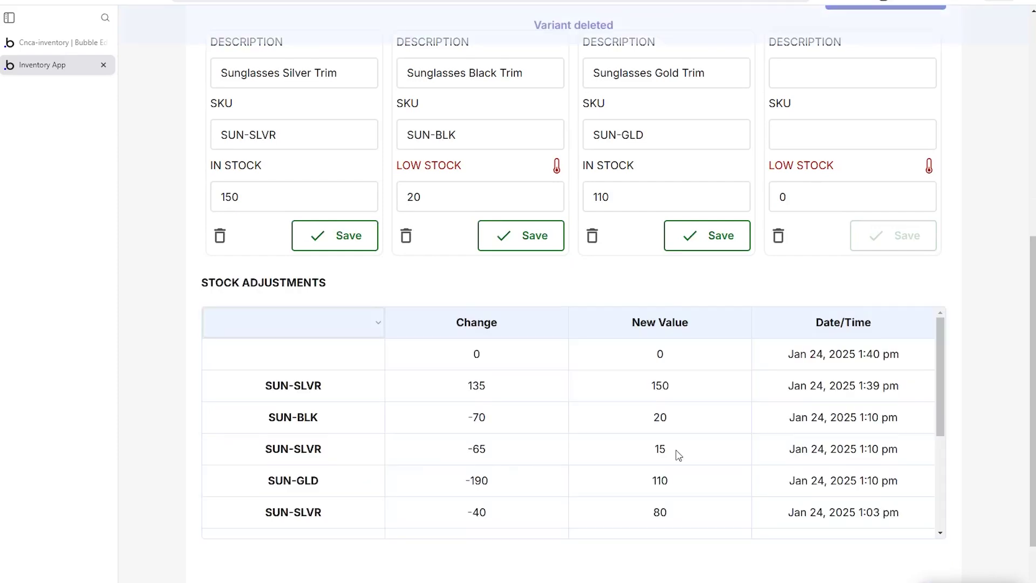
scroll(763, 393, "up", 2)
left_click(778, 360)
- Save the Aviator Sunglasses product and return to the product list
scroll(683, 426, "up", 4)
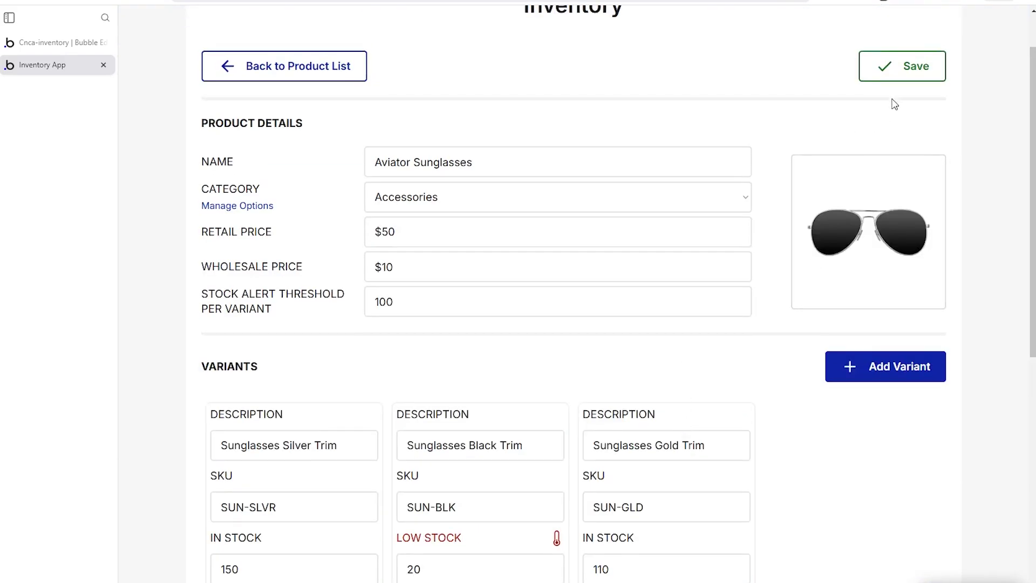
scroll(892, 108, "up", 1)
left_click(905, 136)
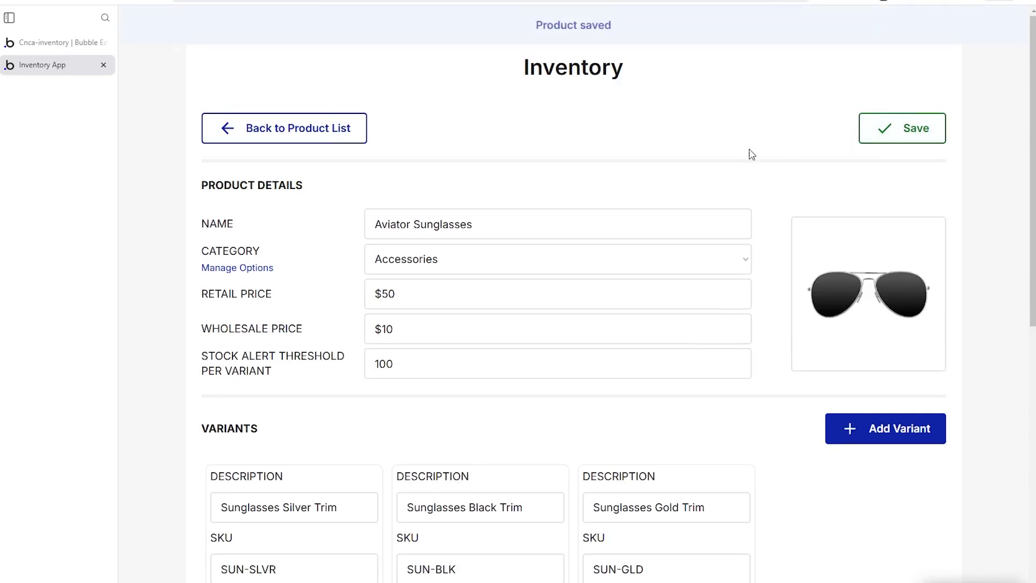
left_click(336, 146)
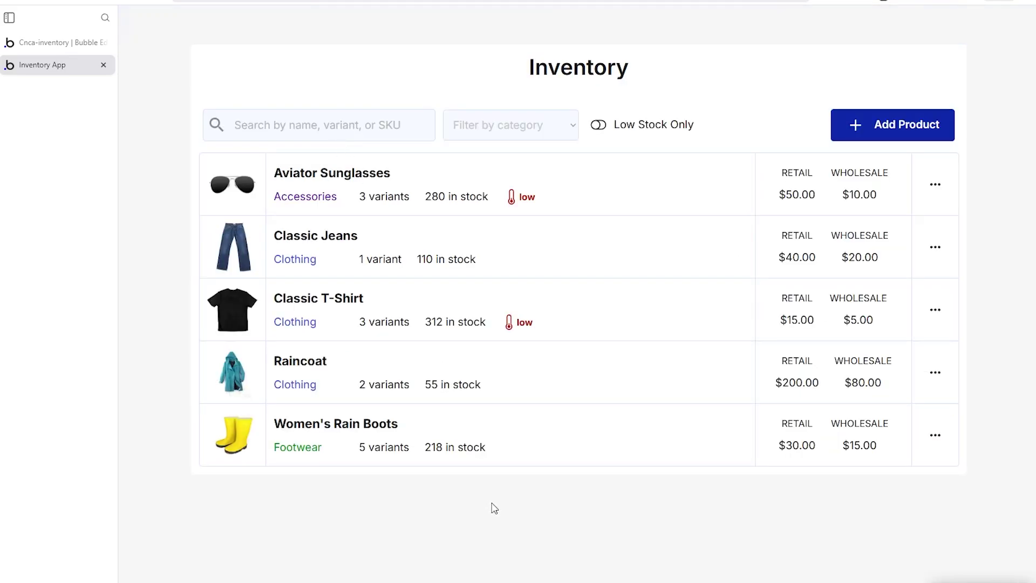
- Add a new product to the inventory and name it Backpack
left_click(888, 136)
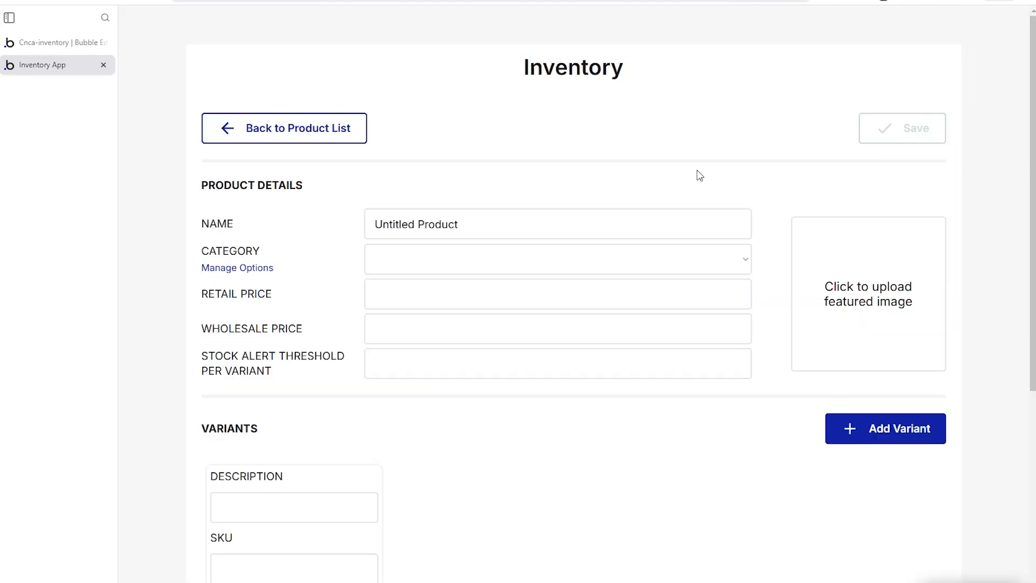
double_click(487, 225)
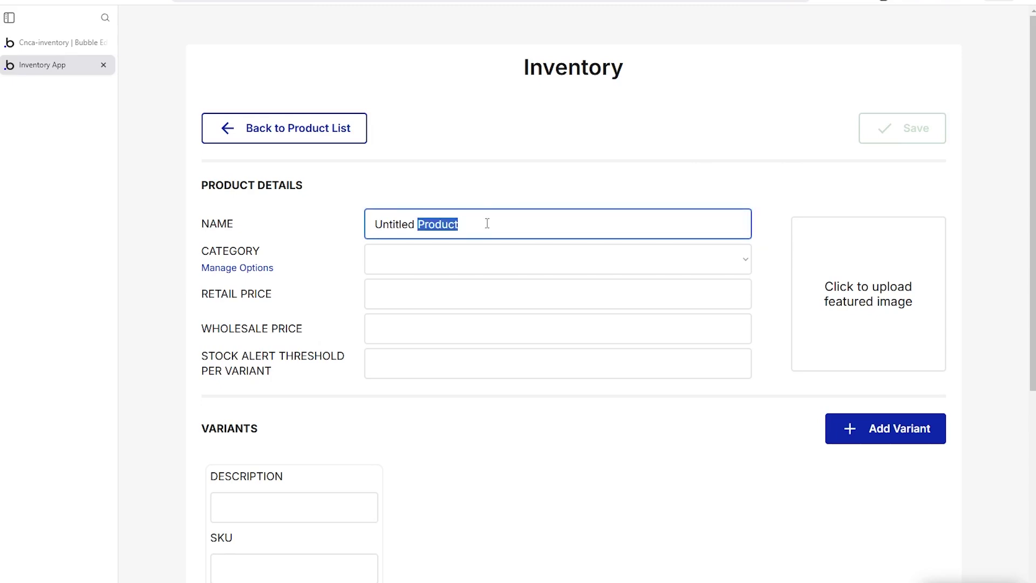
key("ctrl+a")
type("Bak")
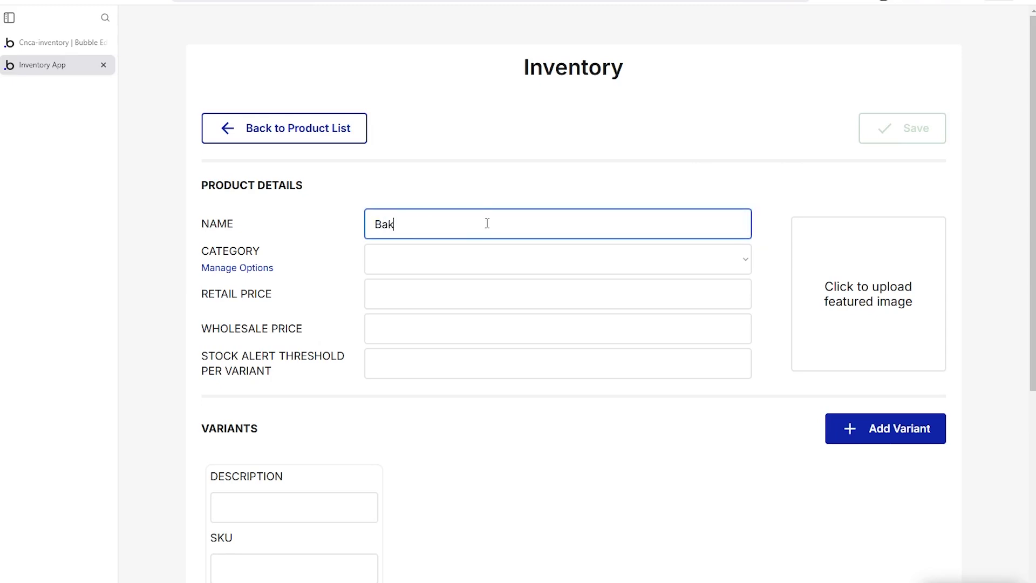
key("BackSpace")
type("ckpack")
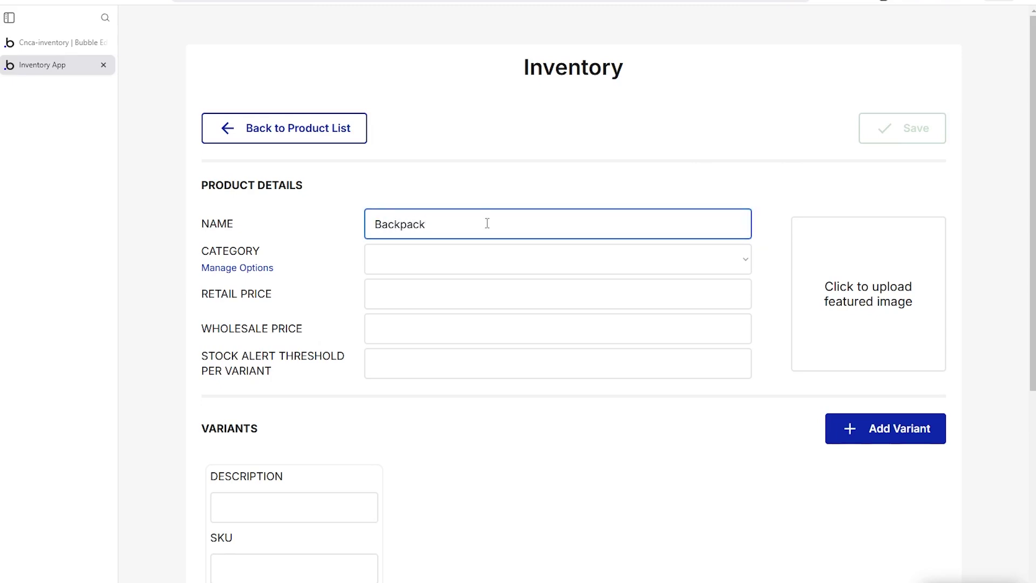
- Upload the backpack picture from the Desktop folder as the product's featured image
left_click(852, 298)
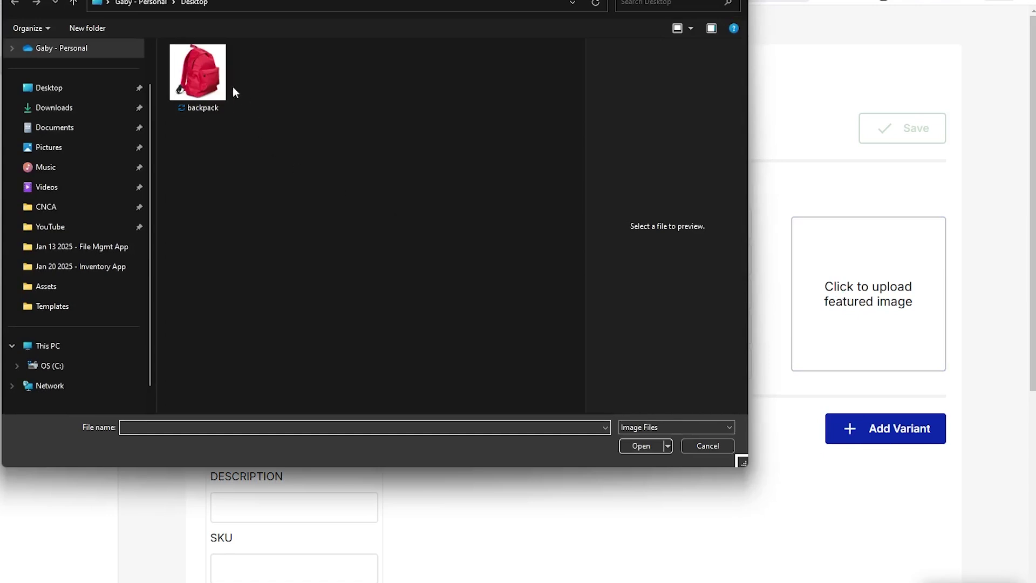
left_click(226, 86)
left_click(641, 446)
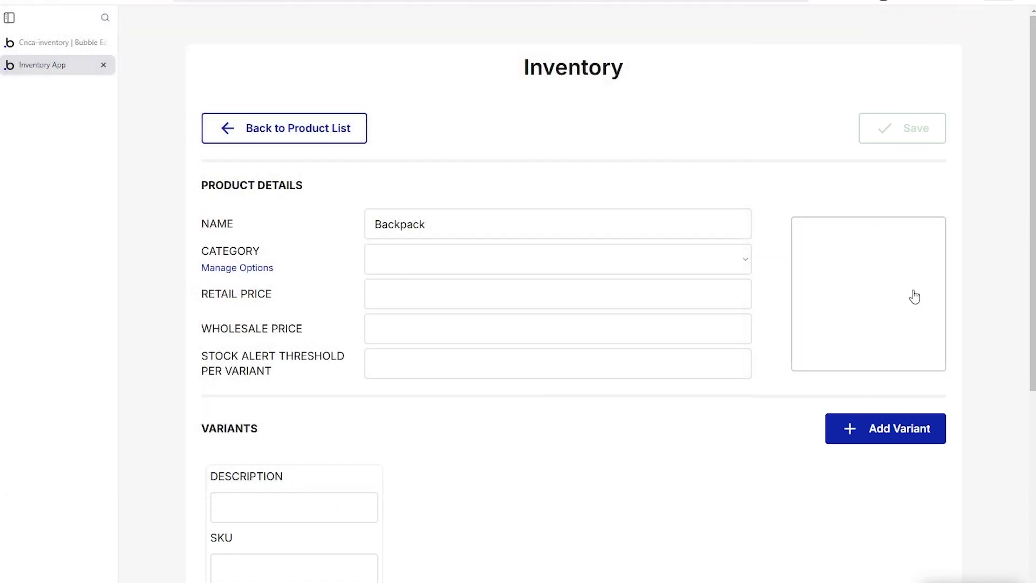
- Set the Backpack's category to Accessories, retail price to $40, wholesale price to $20 and stock alert threshold per variant to 200
left_click(378, 260)
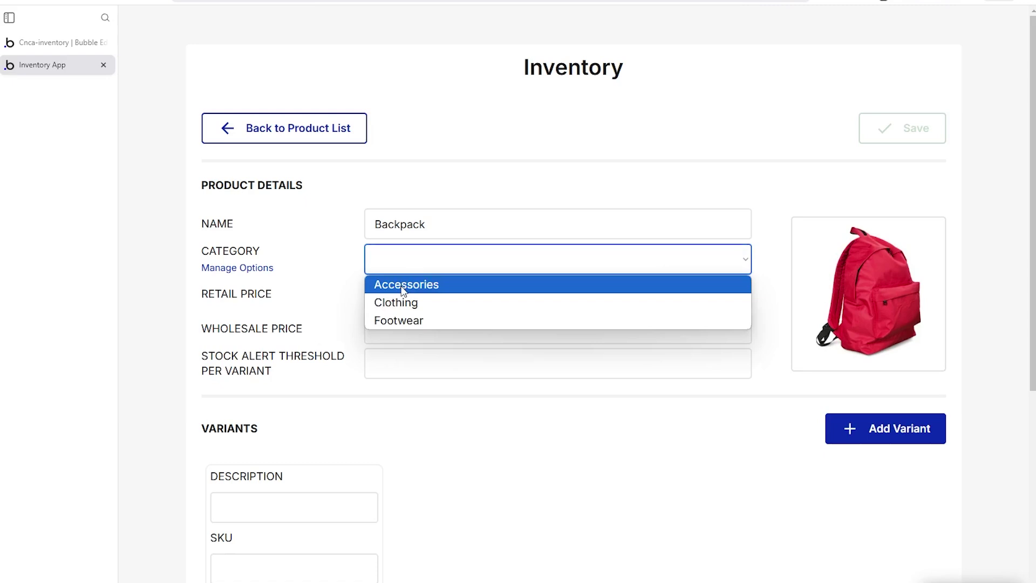
left_click(403, 286)
left_click(401, 294)
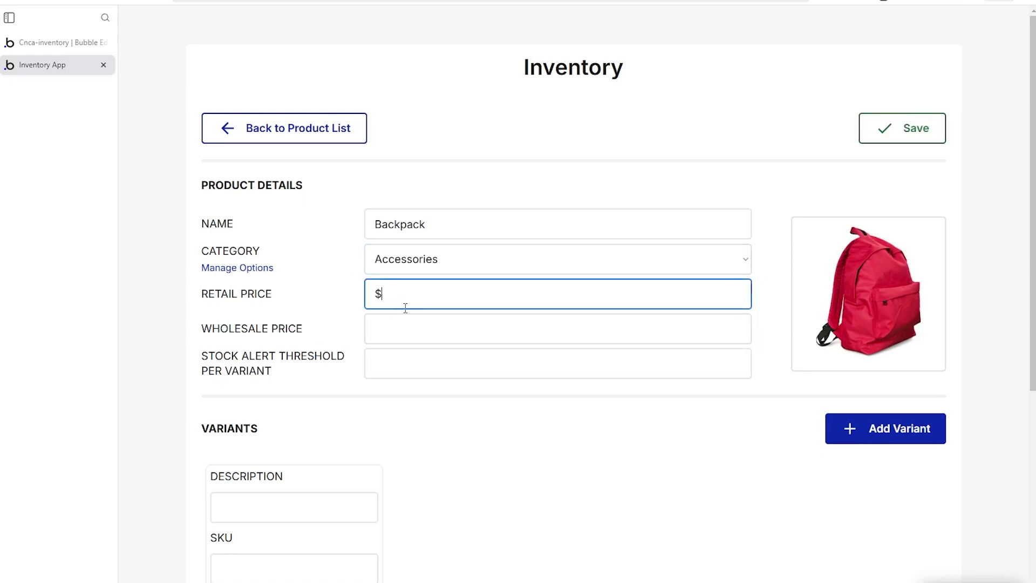
type("40")
left_click(407, 327)
type("20")
left_click(404, 364)
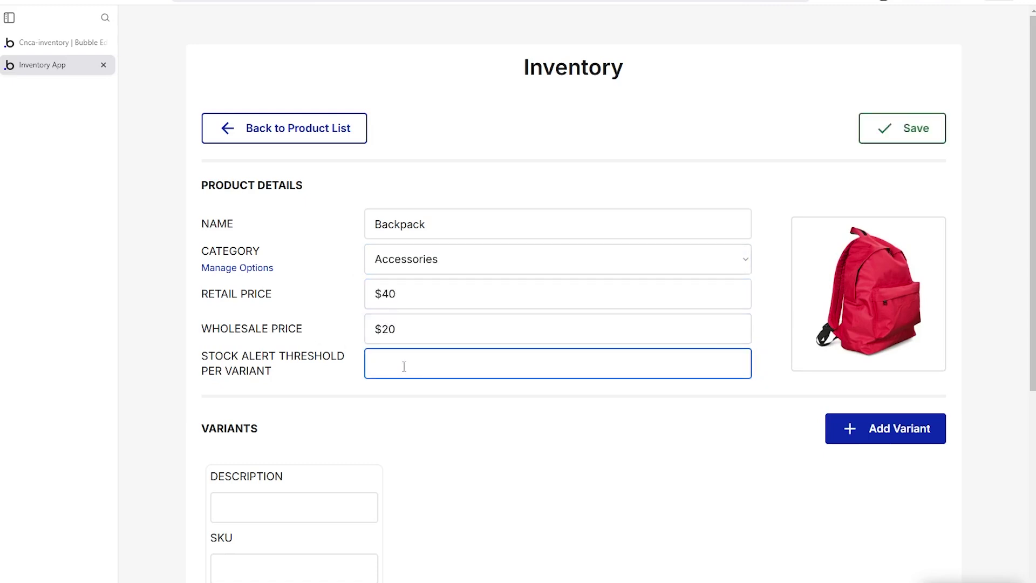
type("200")
left_click(414, 412)
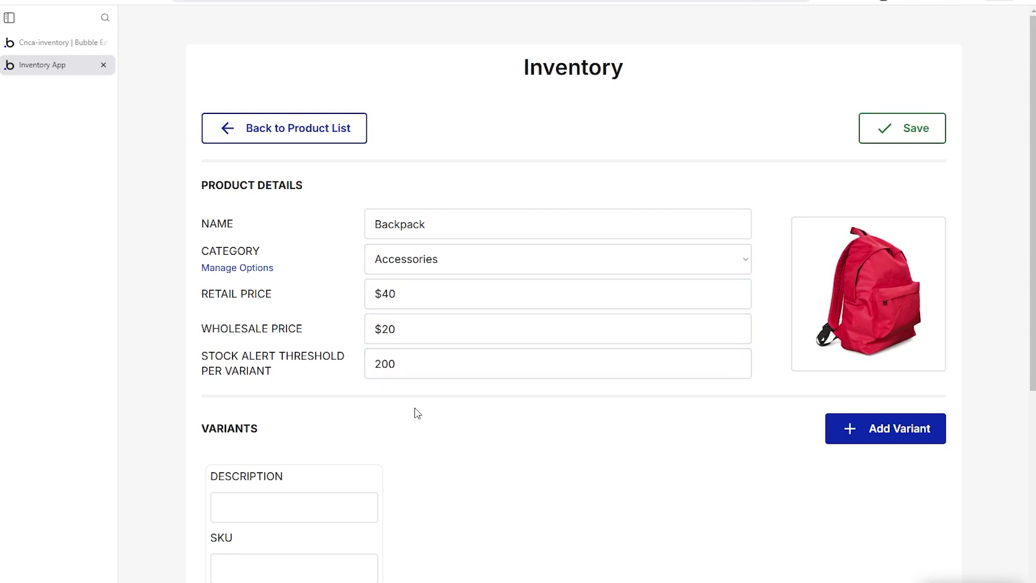
- Fill in the blank variant with description Red Backpack, SKU back-rd and stock 300, and save the variant
scroll(413, 413, "down", 3)
scroll(412, 414, "down", 1)
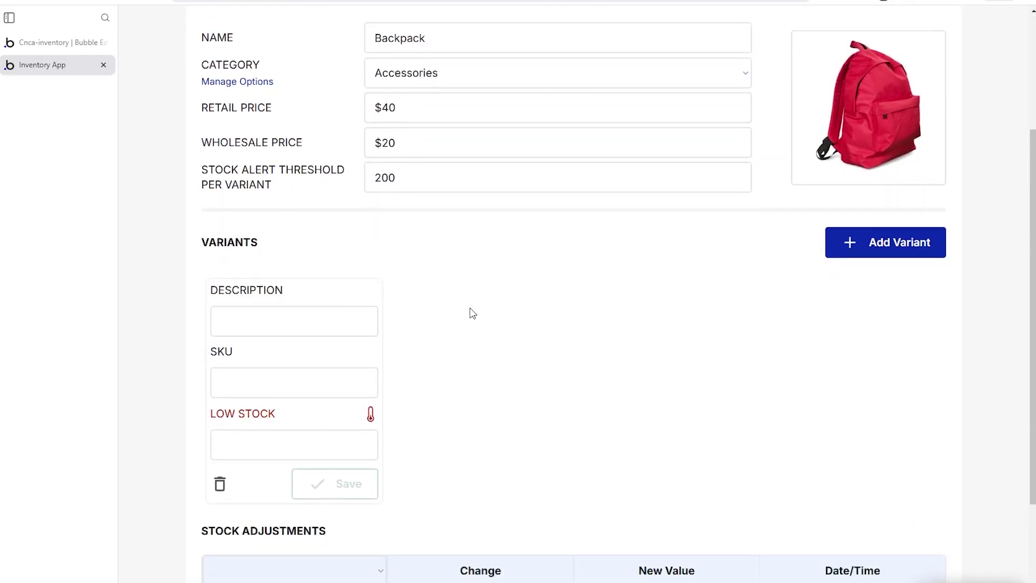
left_click(289, 314)
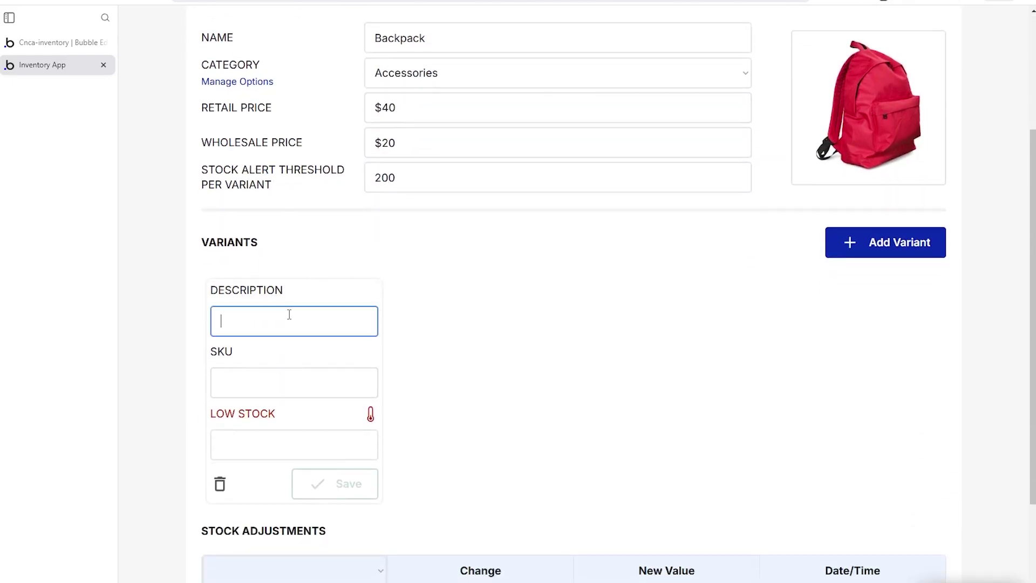
type("Red Backpack")
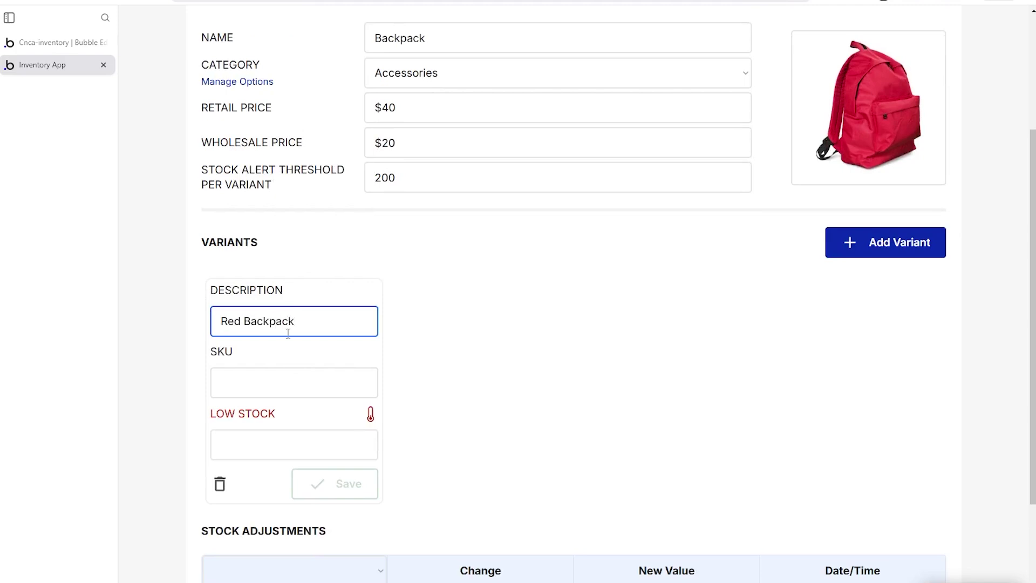
left_click(291, 373)
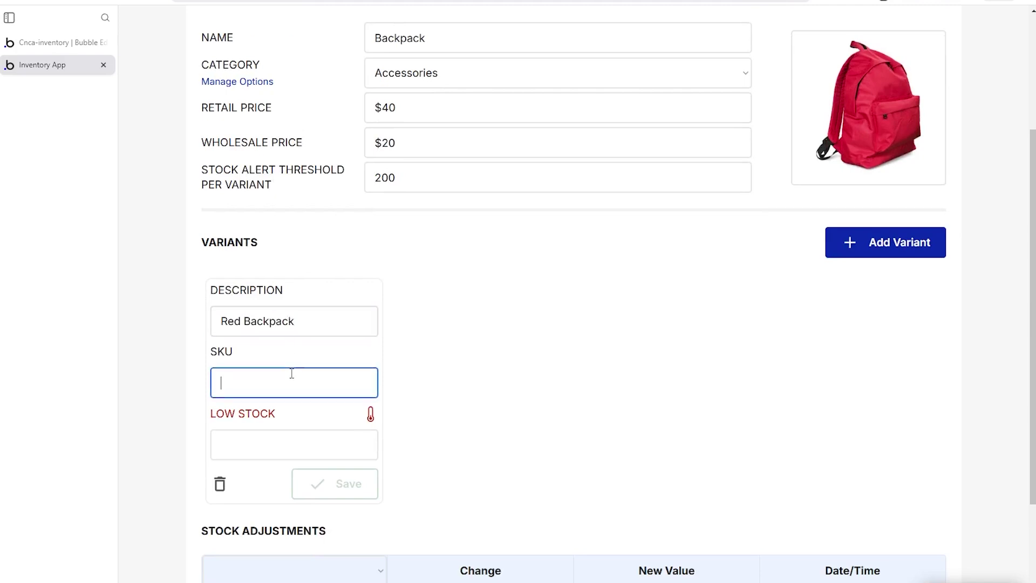
type("back-rd")
left_click(289, 439)
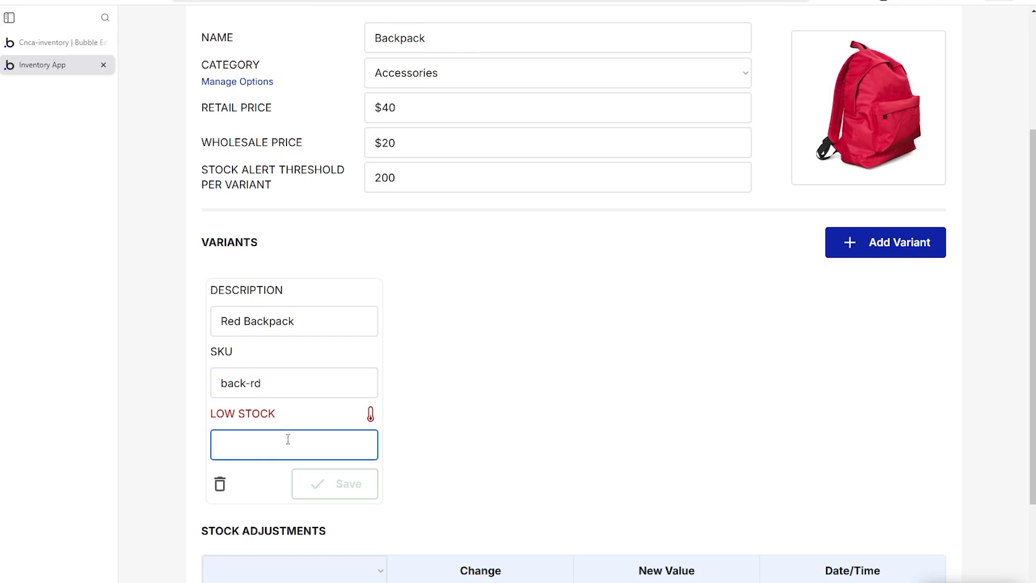
type("300")
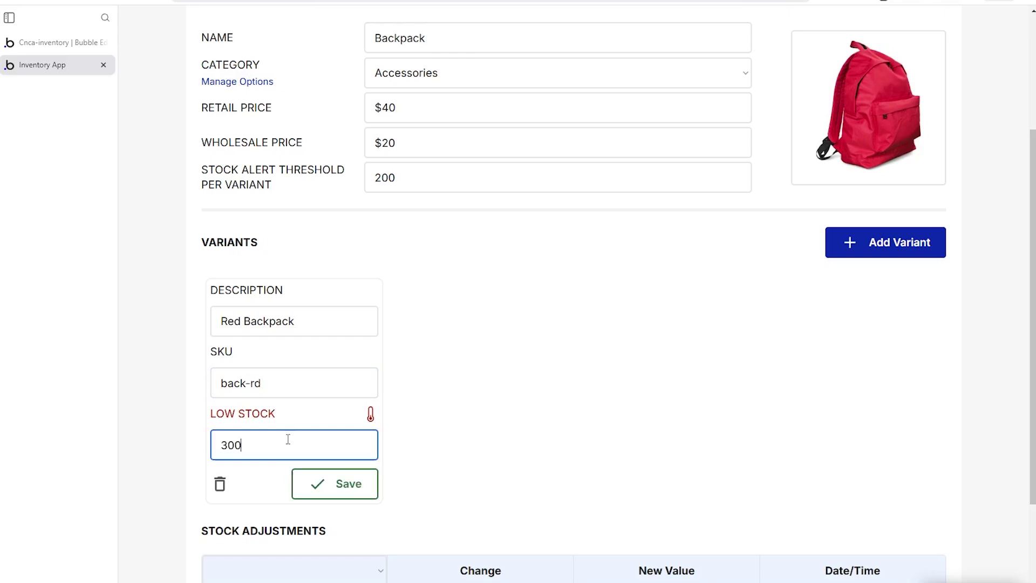
left_click(346, 490)
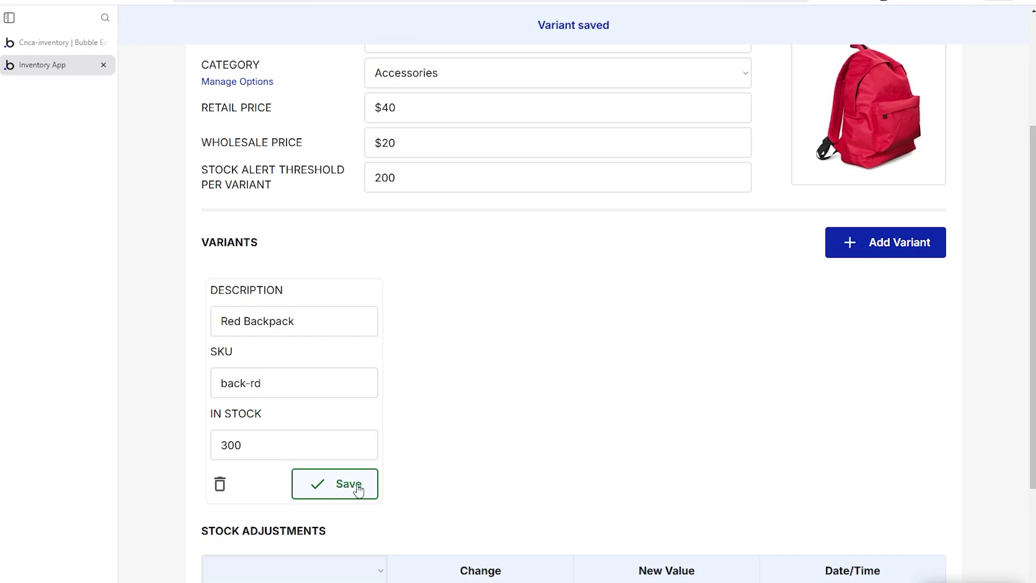
- Check the new variant's stock adjustment entry, save the Backpack product and return to the product list
scroll(419, 425, "down", 3)
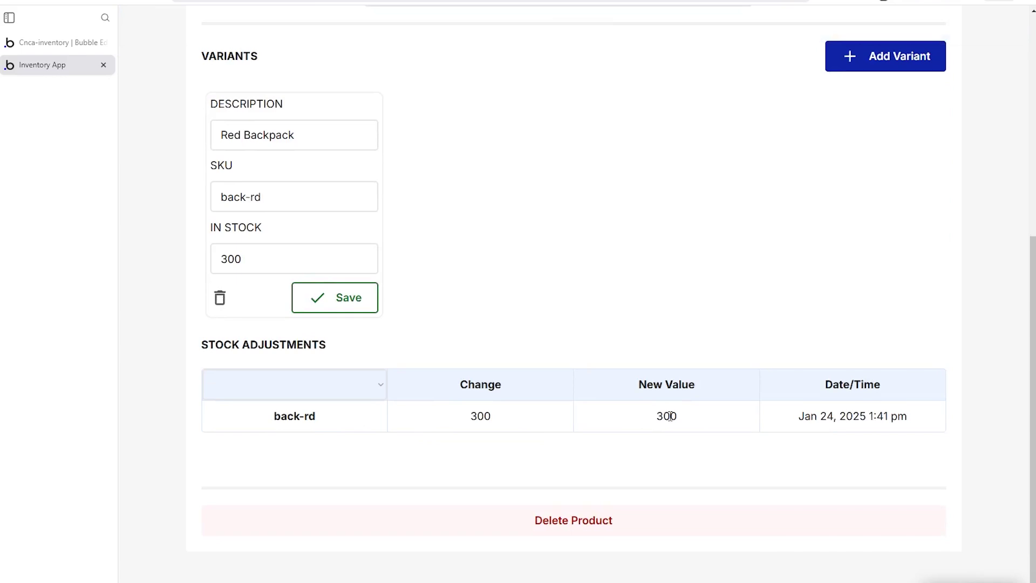
scroll(574, 423, "up", 5)
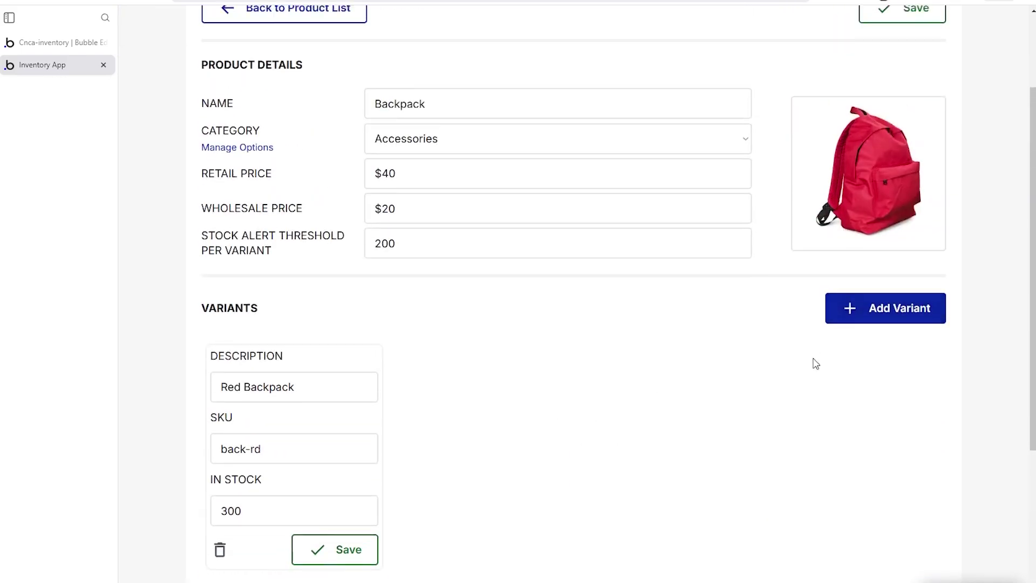
scroll(625, 245, "up", 3)
left_click(899, 140)
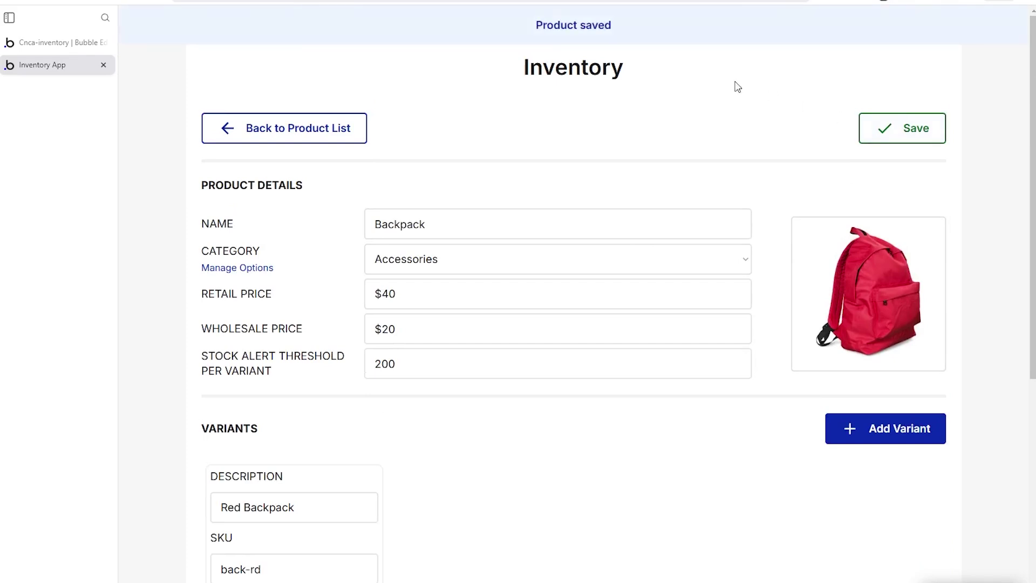
left_click(276, 129)
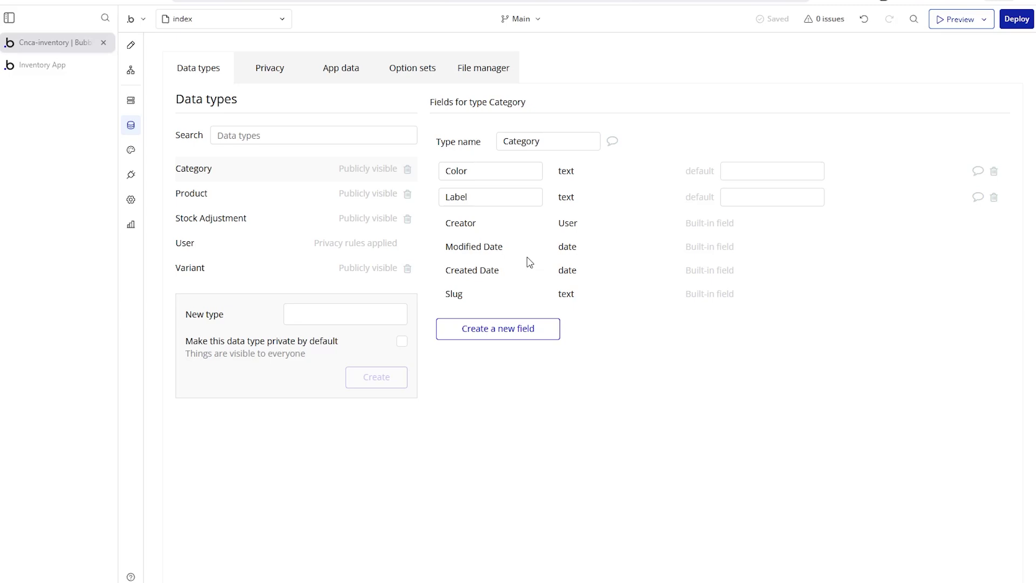
- Inspect the User data type and the Category type's Color and Label fields in the Bubble editor, and switch to the Inventory App
left_click(299, 250)
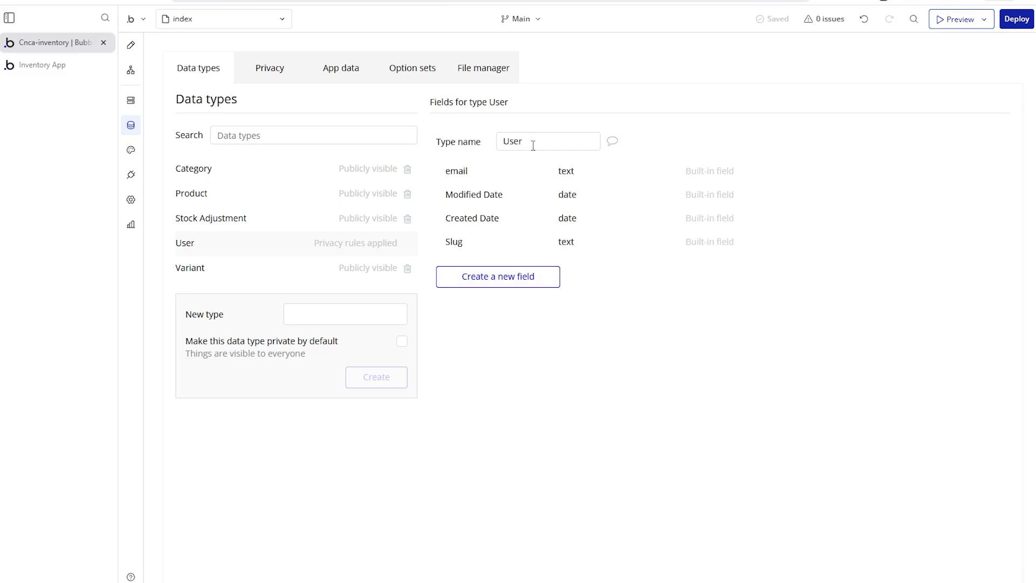
left_click(301, 182)
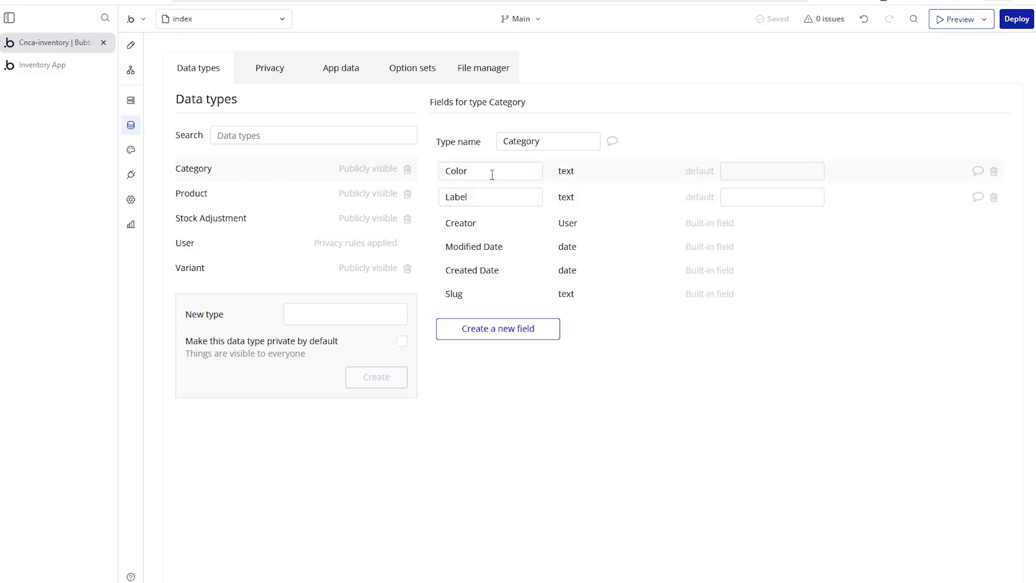
left_click_drag(491, 174, 442, 169)
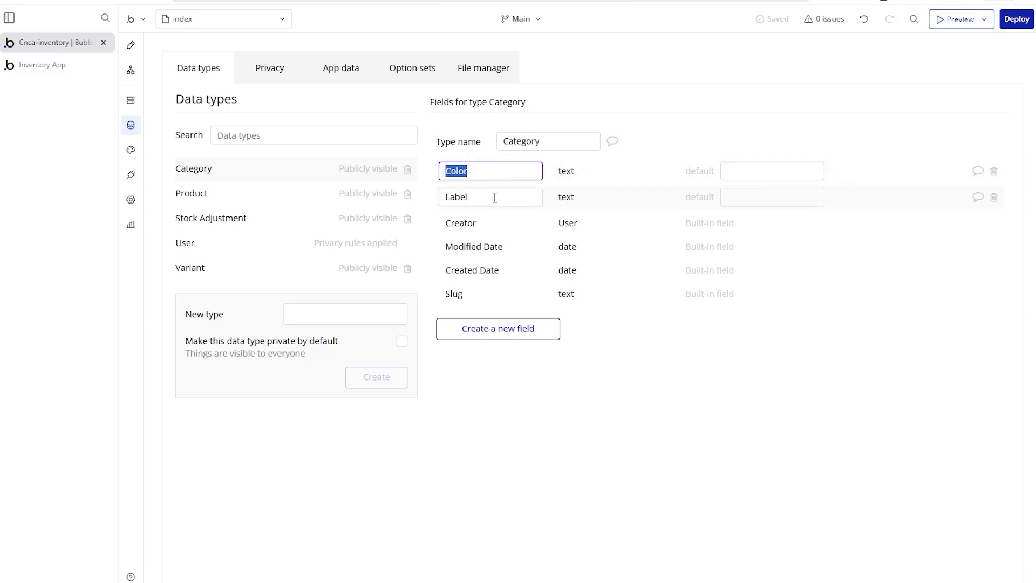
left_click_drag(495, 198, 446, 197)
left_click(37, 68)
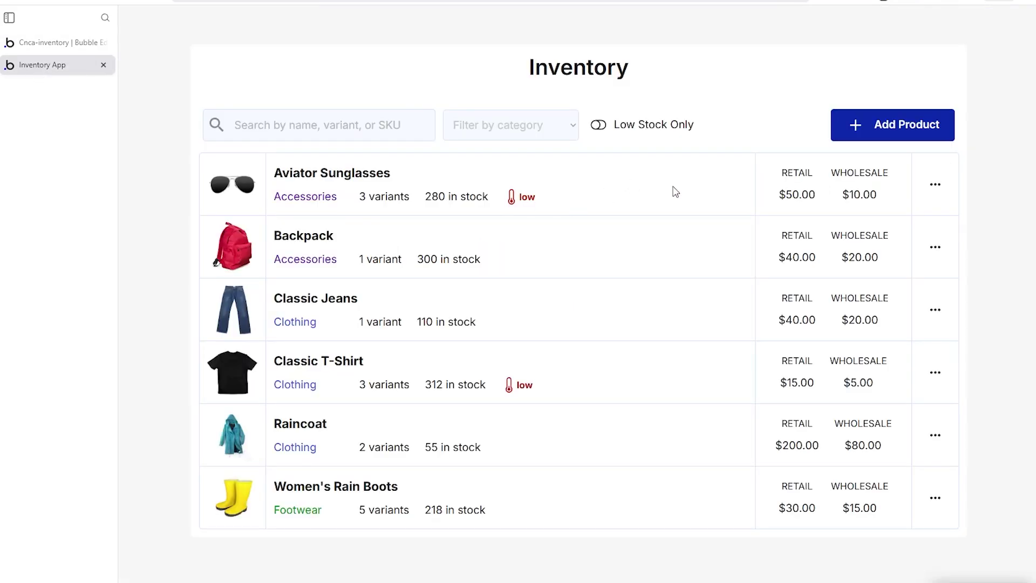
- Open the Aviator Sunglasses product's category manager and examine the Clothing category's label and color picker
left_click(936, 184)
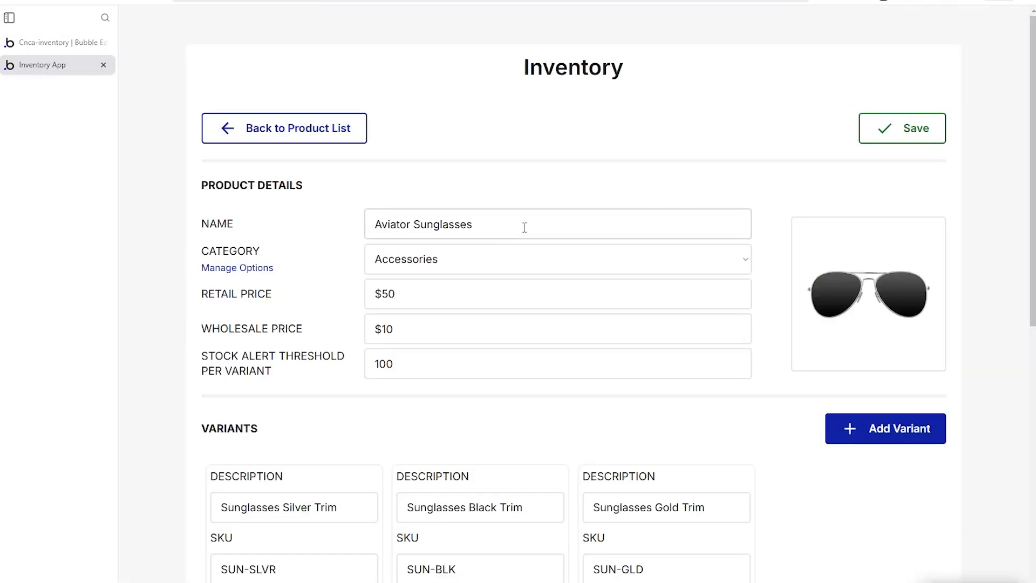
left_click(236, 272)
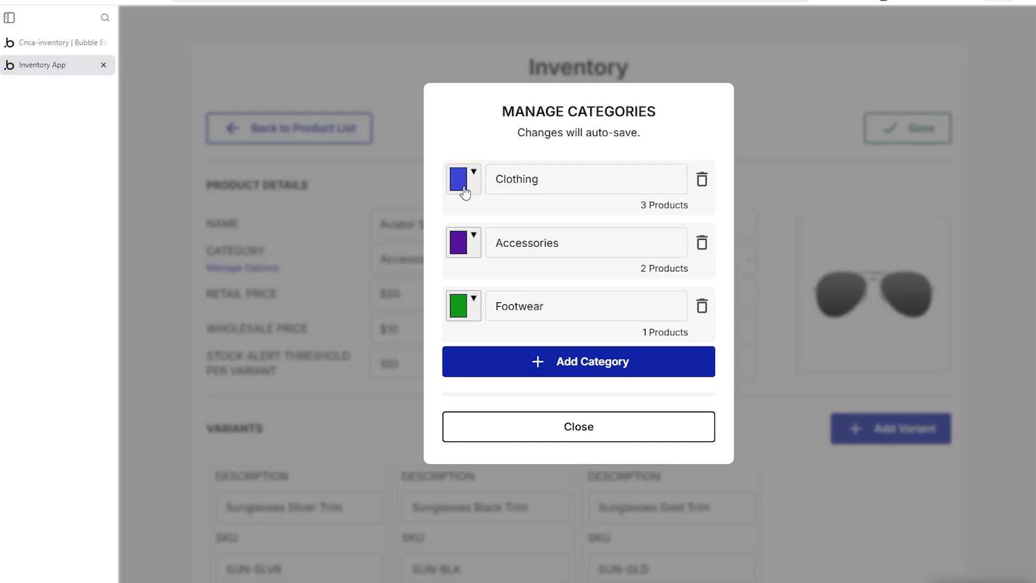
left_click_drag(498, 181, 555, 178)
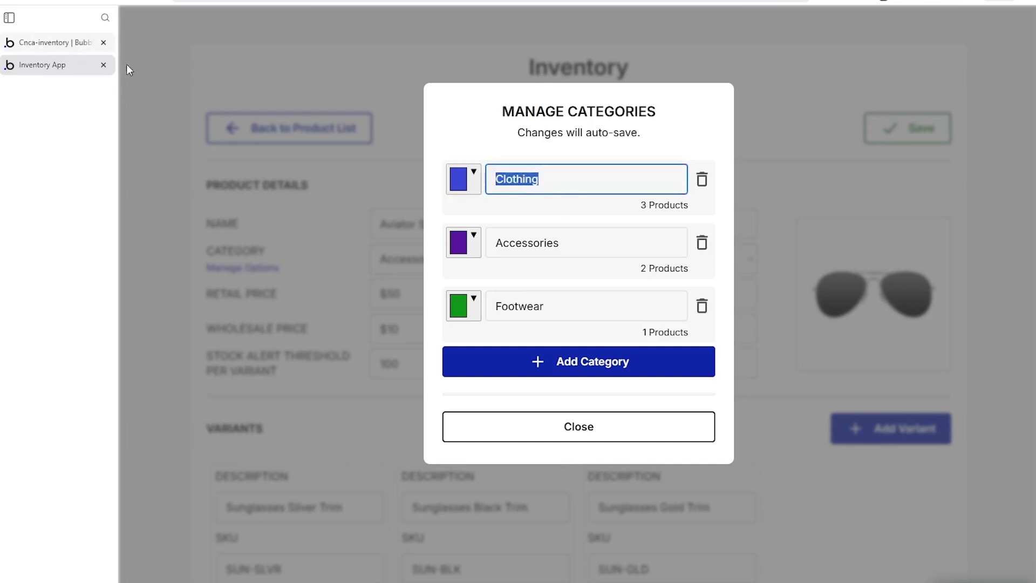
left_click(462, 189)
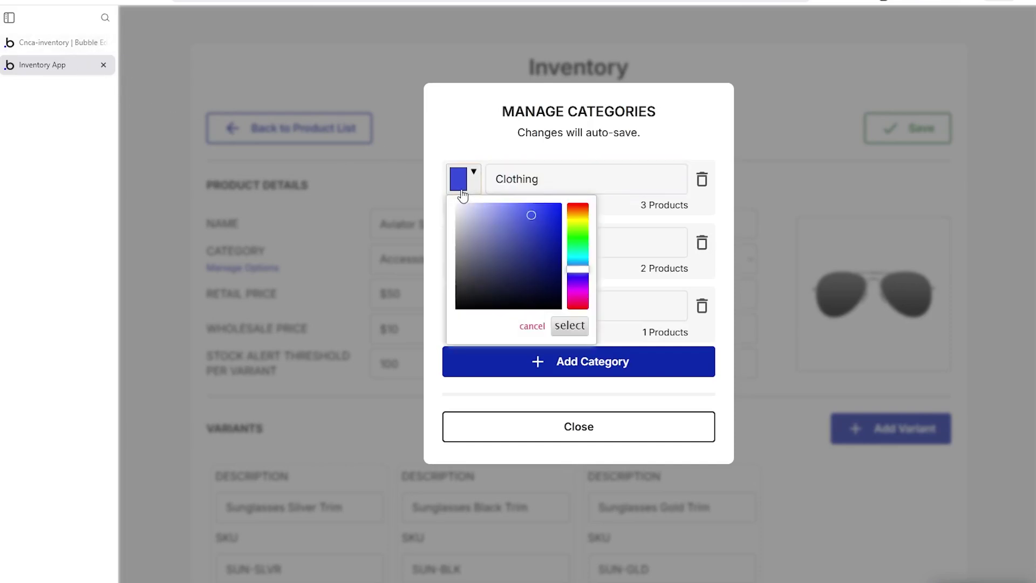
- Switch to the Bubble editor and review the installed Air Color Picker and Search & Autocorrect plugins
left_click(71, 49)
left_click(131, 175)
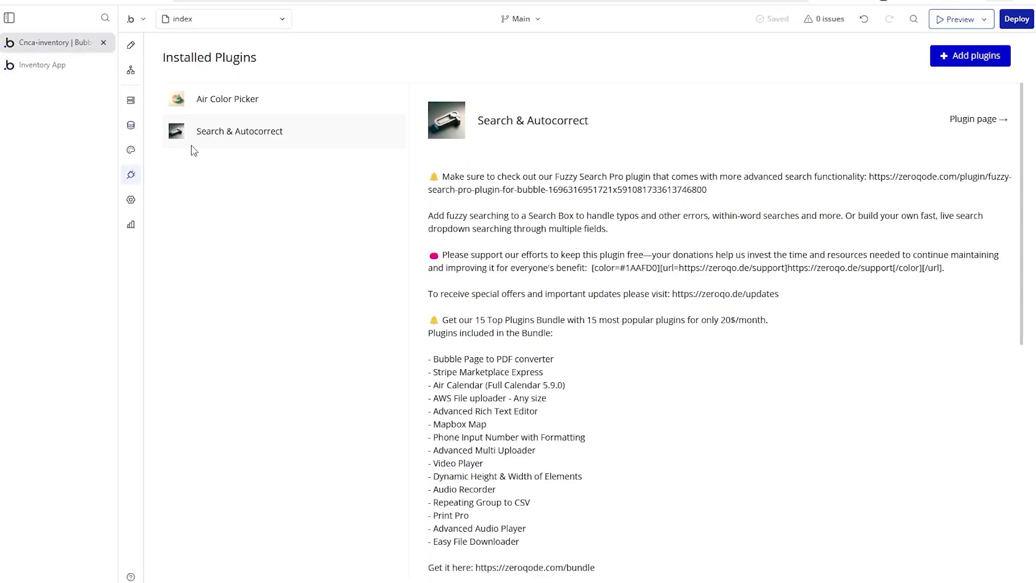
left_click(208, 108)
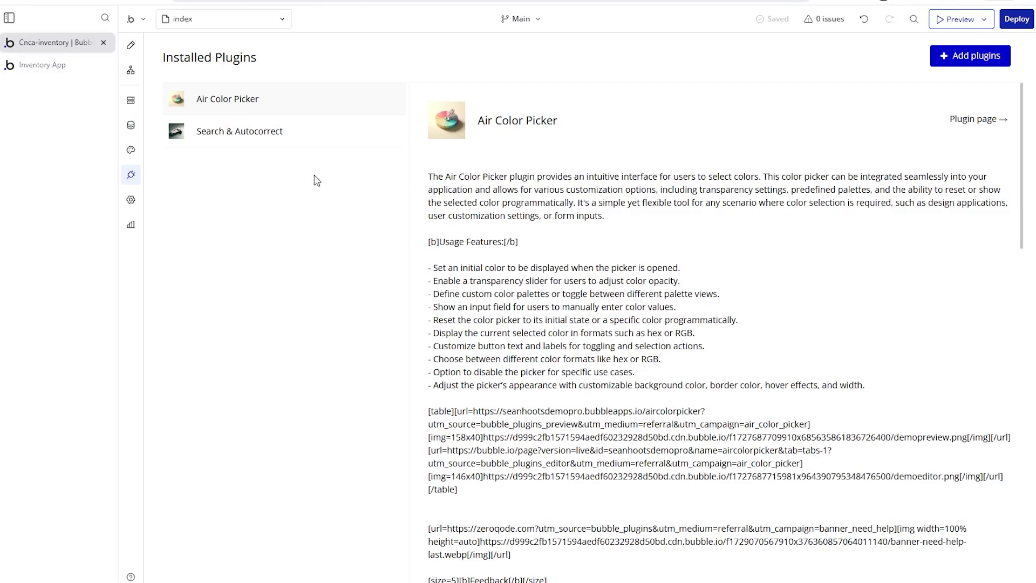
left_click(272, 136)
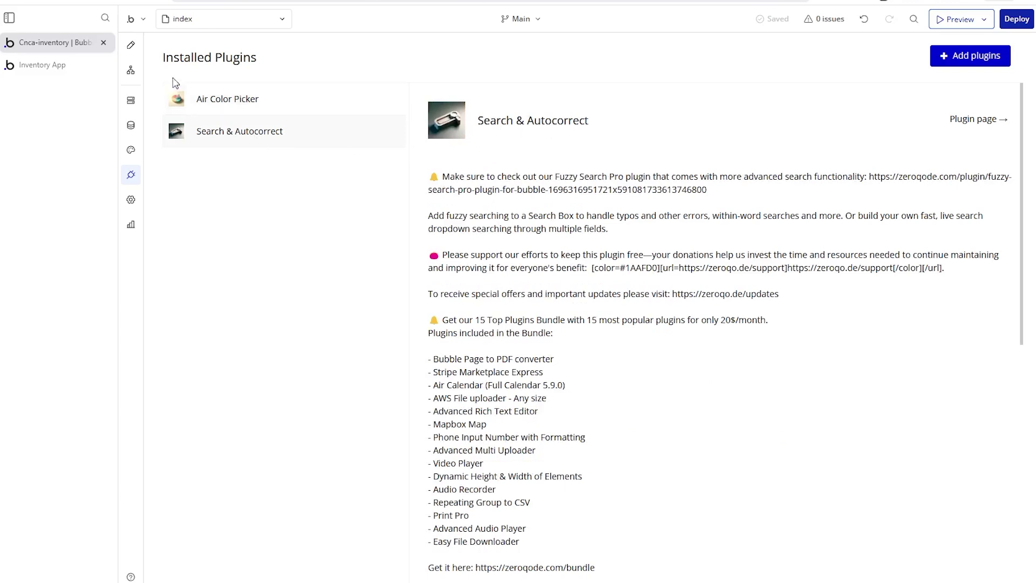
- Compare the Product and Variant data types, examining the Product type's Name, Category and Variants fields
left_click(131, 125)
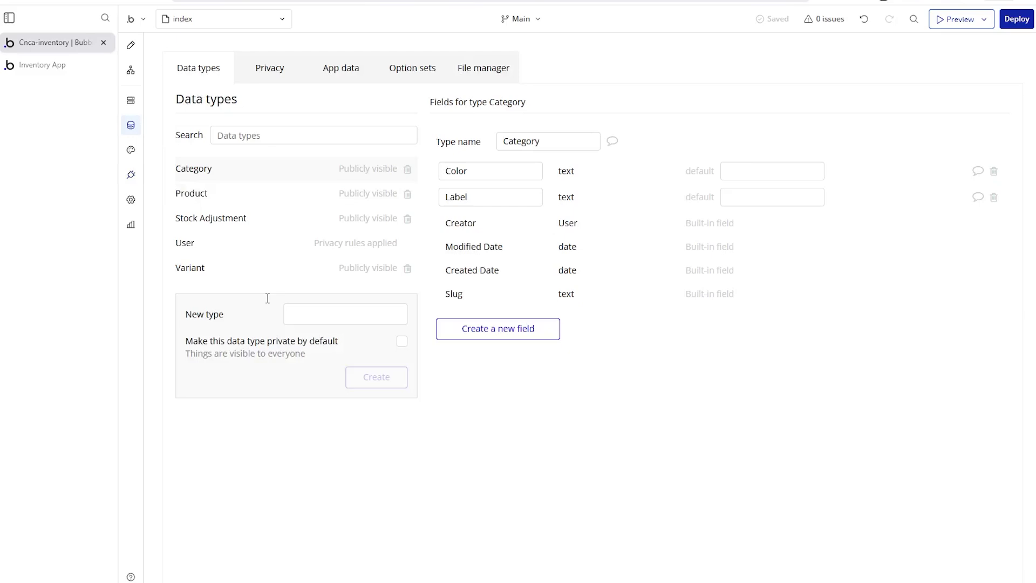
left_click(243, 203)
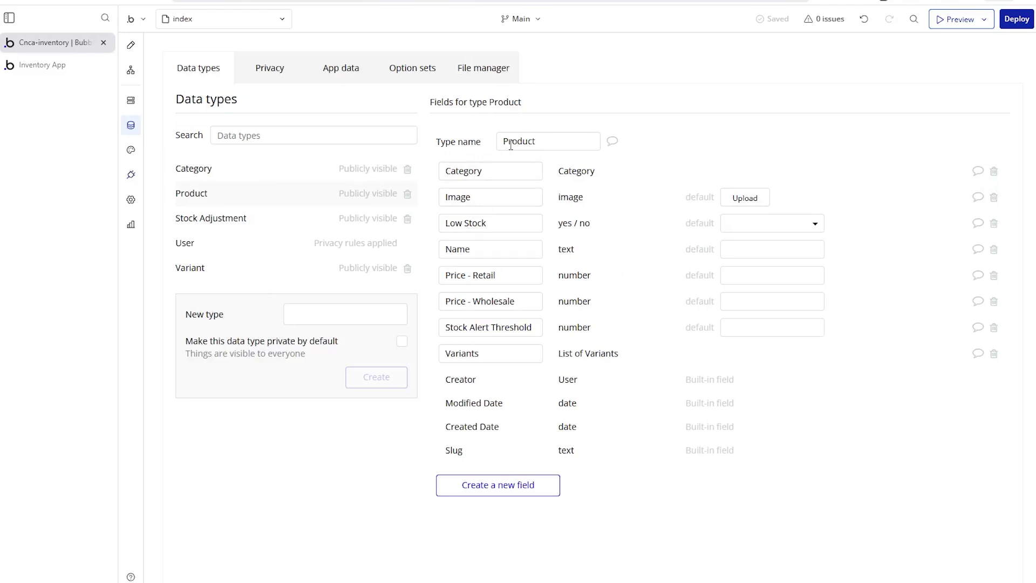
left_click(246, 275)
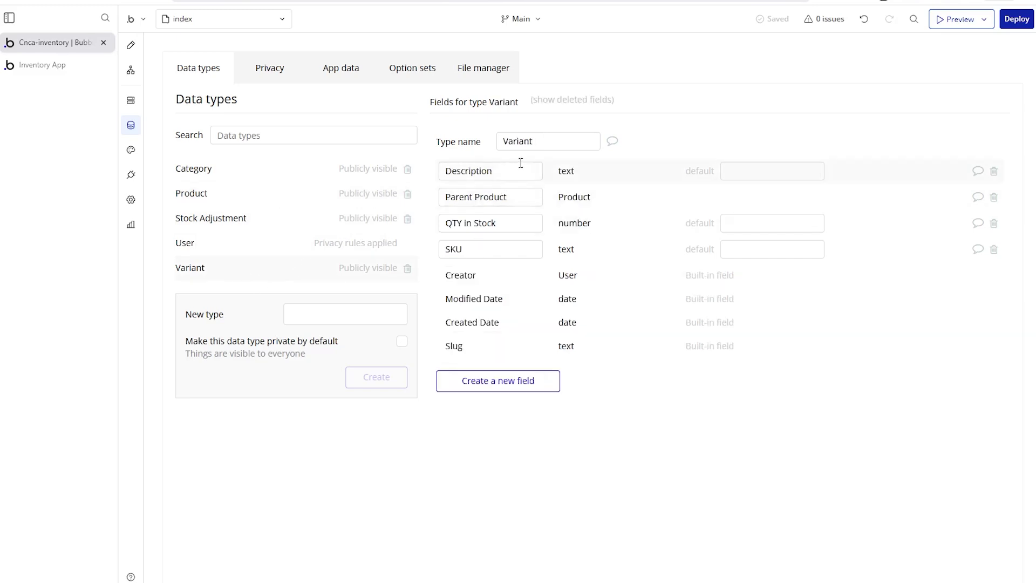
left_click(238, 197)
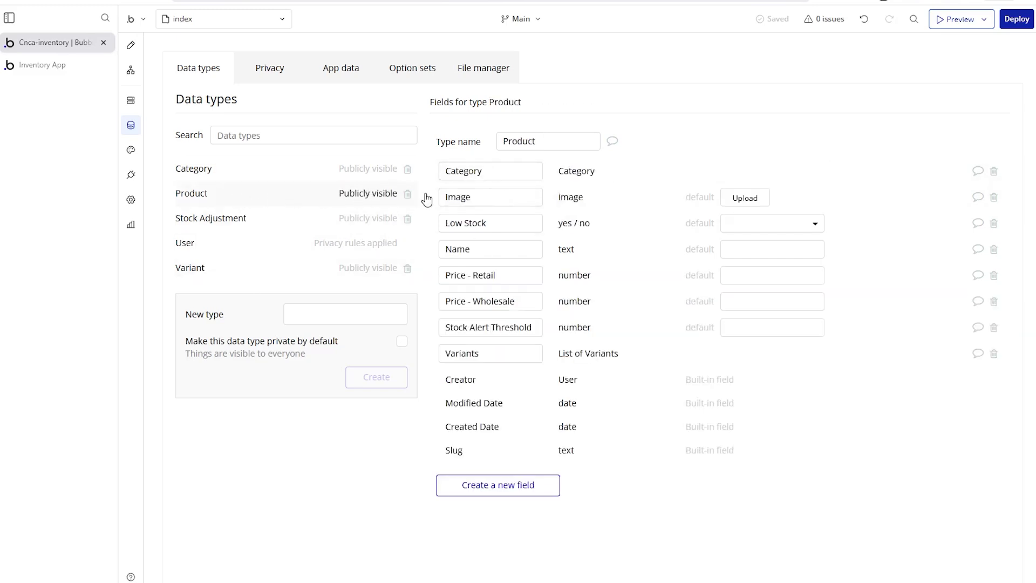
left_click_drag(444, 249, 502, 251)
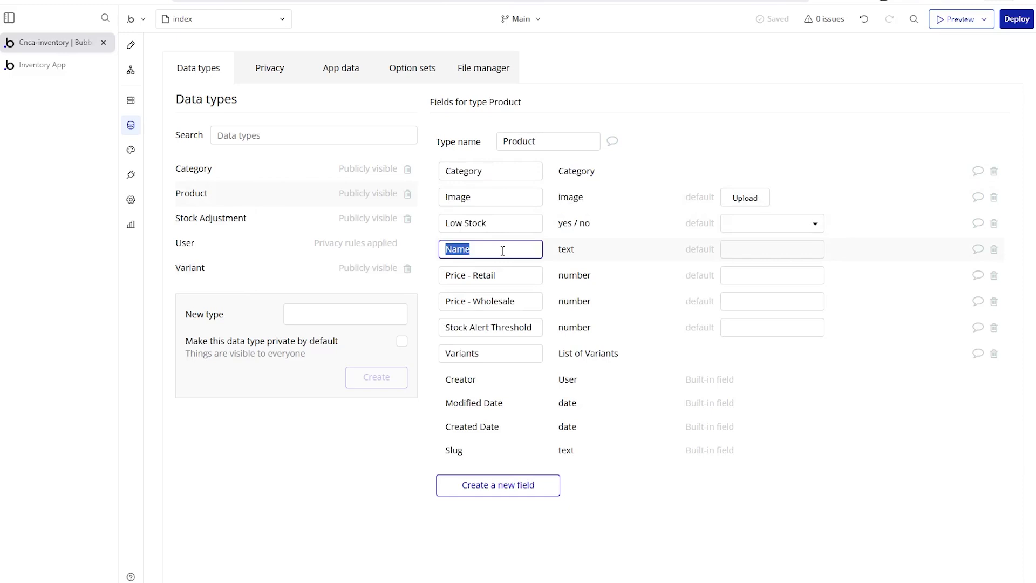
left_click_drag(448, 173, 516, 179)
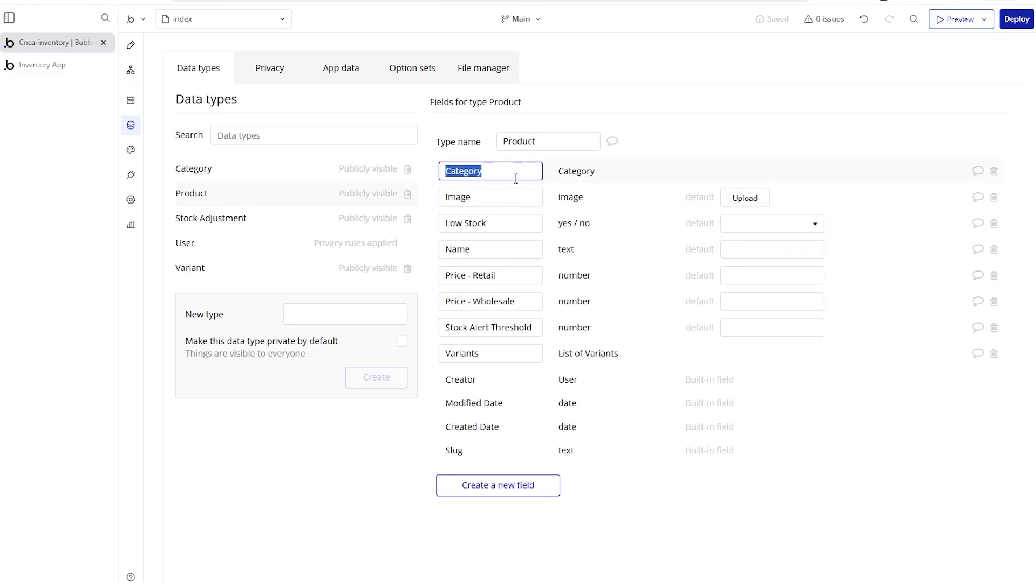
left_click_drag(448, 357, 502, 355)
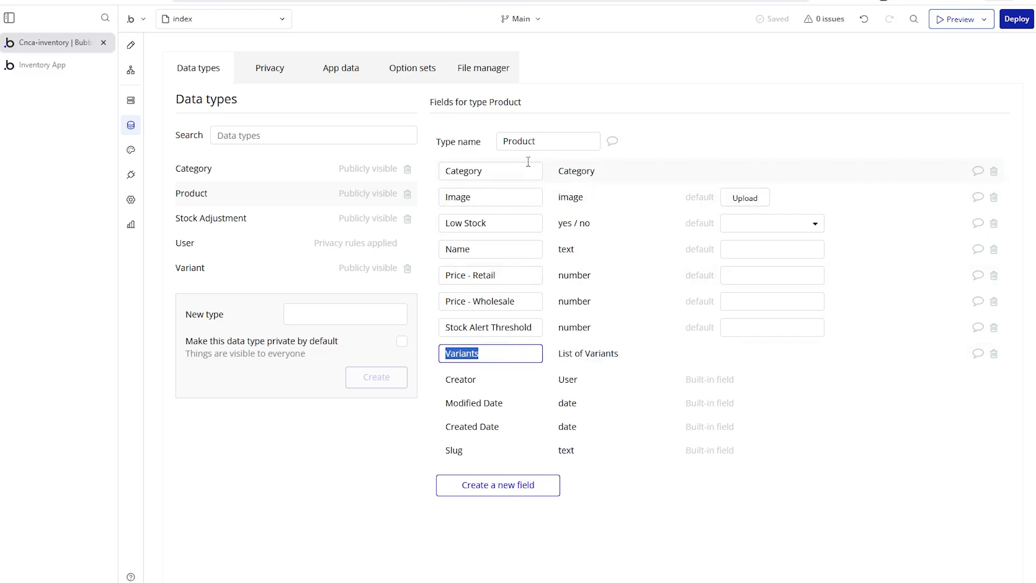
- Inspect the Variant data type's name and its Parent Product field
left_click(233, 270)
left_click_drag(505, 141, 556, 146)
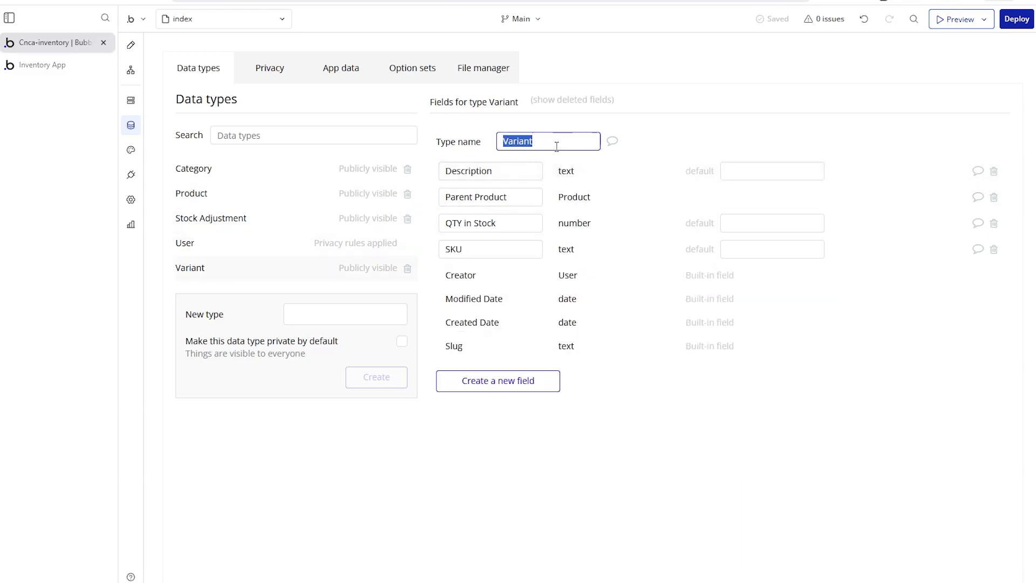
left_click_drag(515, 196, 429, 206)
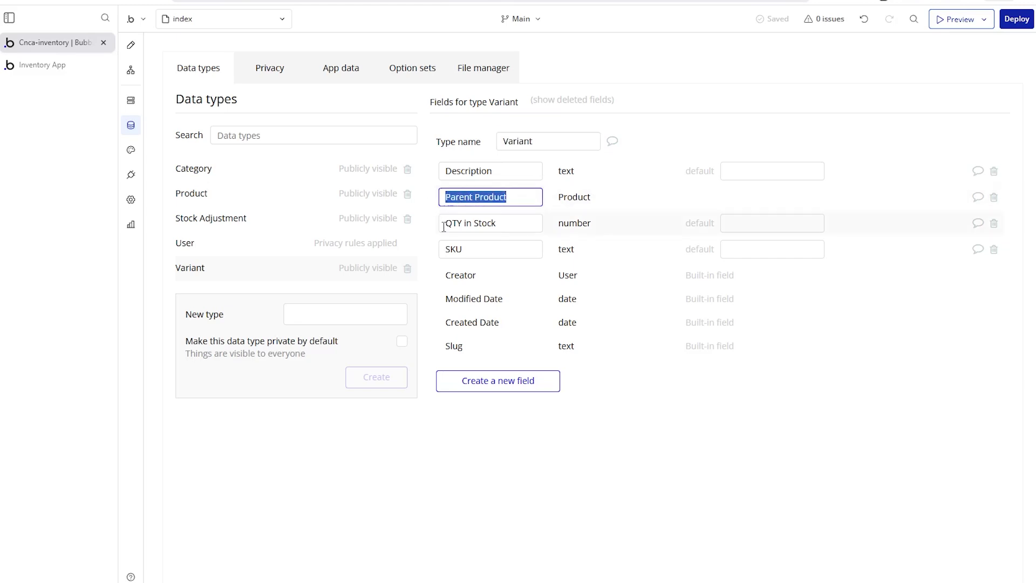
- Return to the Product data type and examine its Category, Image and Low Stock fields
left_click(273, 195)
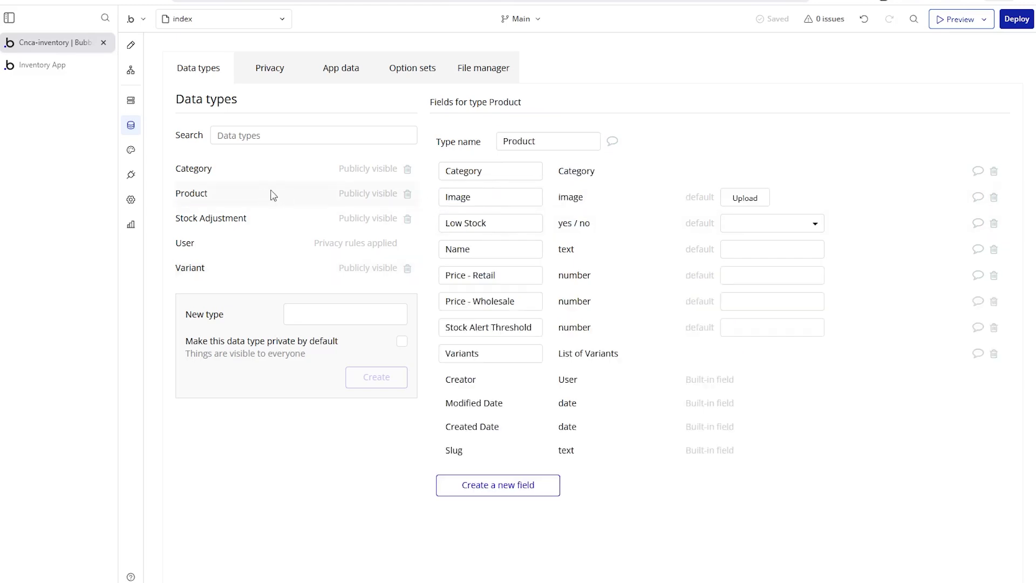
double_click(506, 141)
left_click_drag(497, 171, 441, 174)
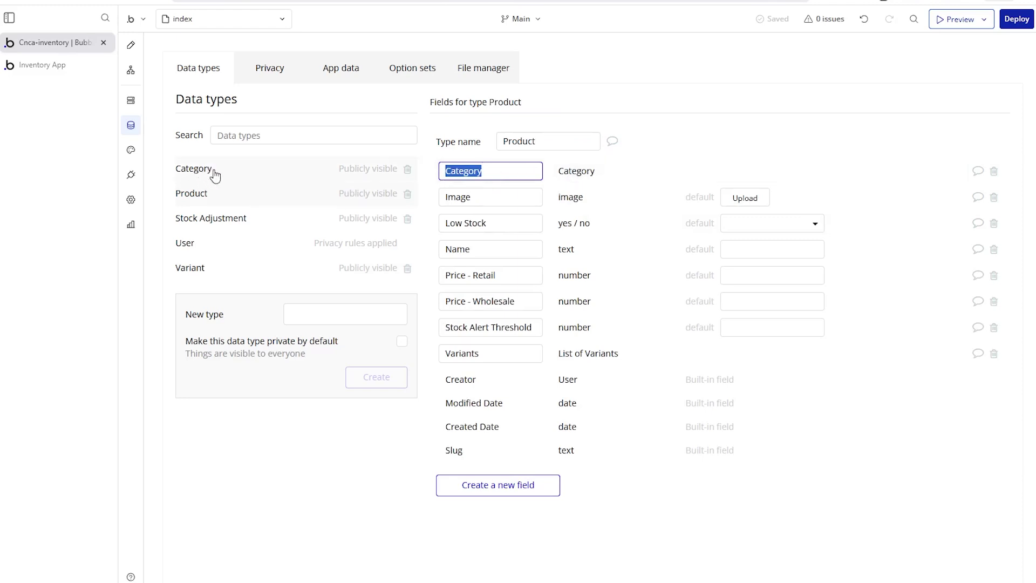
left_click_drag(484, 197, 444, 198)
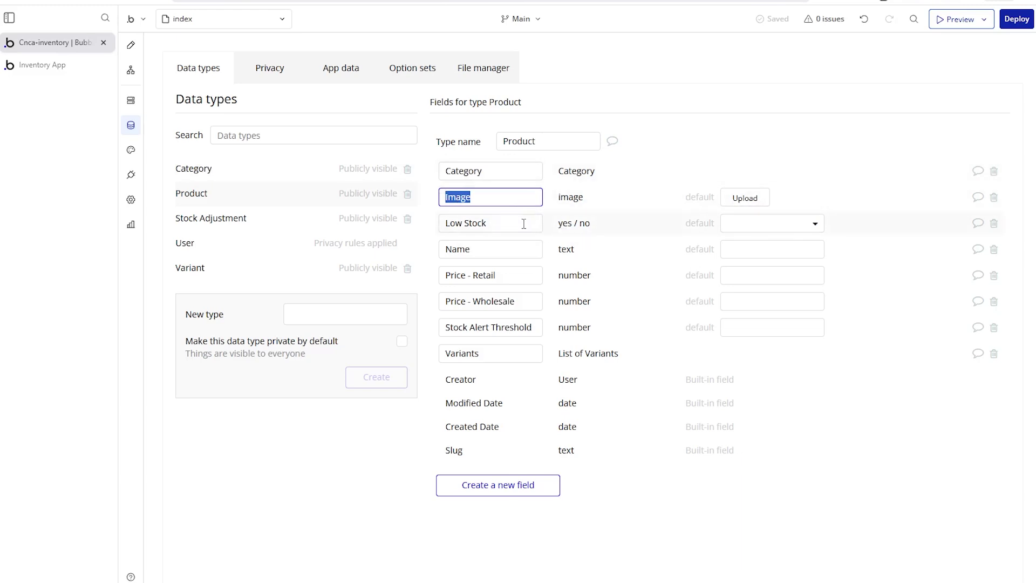
left_click_drag(524, 224, 432, 224)
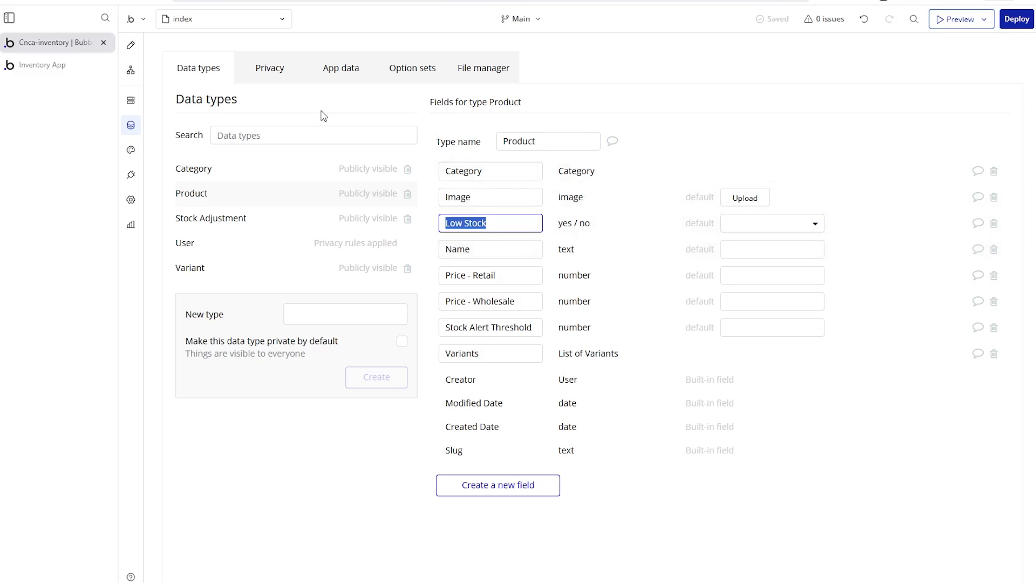
- Switch to the Inventory App, return to the product list and toggle the Low Stock Only filter, leaving it on
left_click(50, 66)
left_click(384, 168)
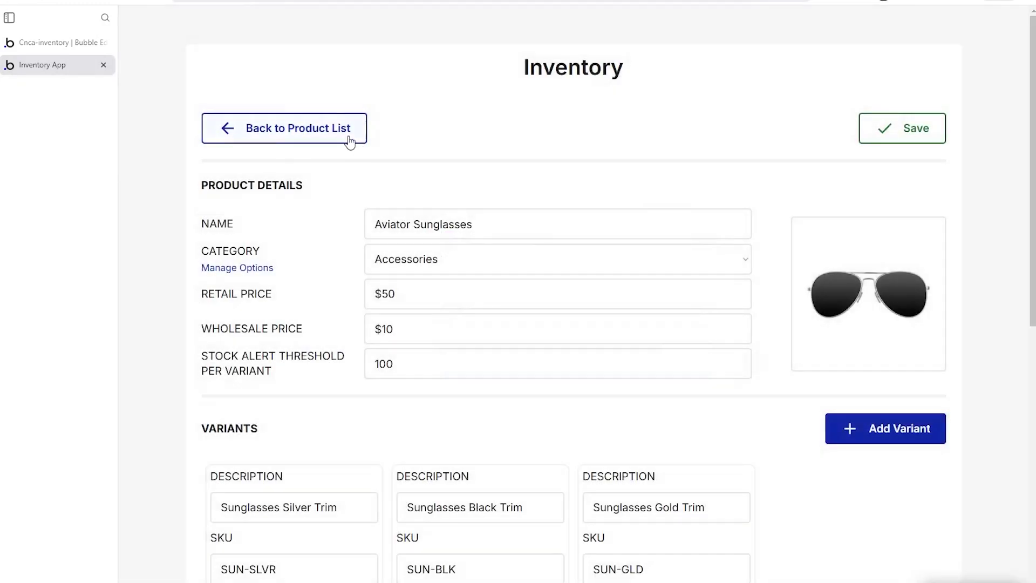
left_click(349, 138)
left_click(600, 127)
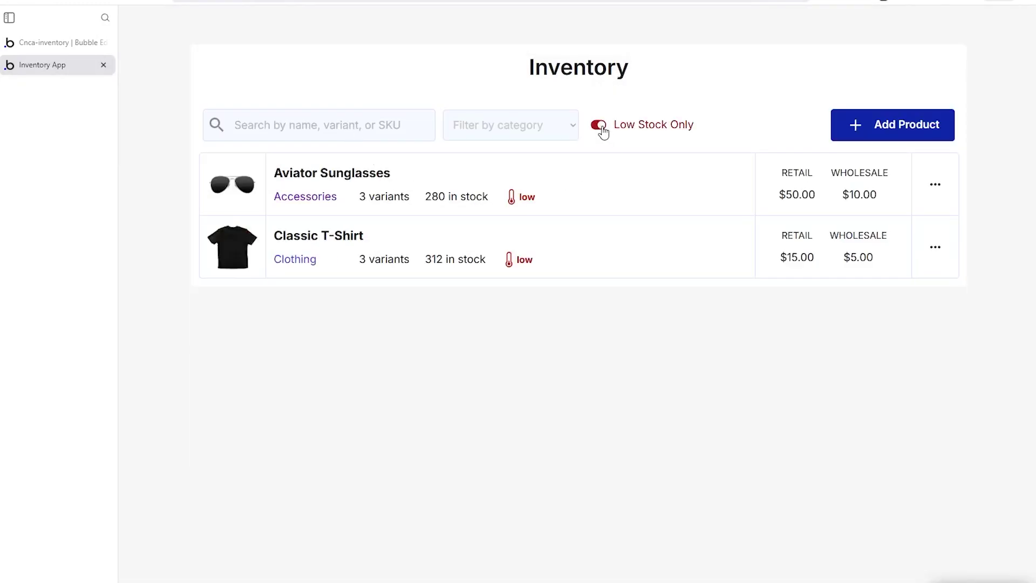
left_click(601, 126)
left_click(601, 125)
- Switch to the Bubble editor and examine the Product type's Low Stock, Name, price, Stock Alert Threshold and Variants fields
left_click(70, 44)
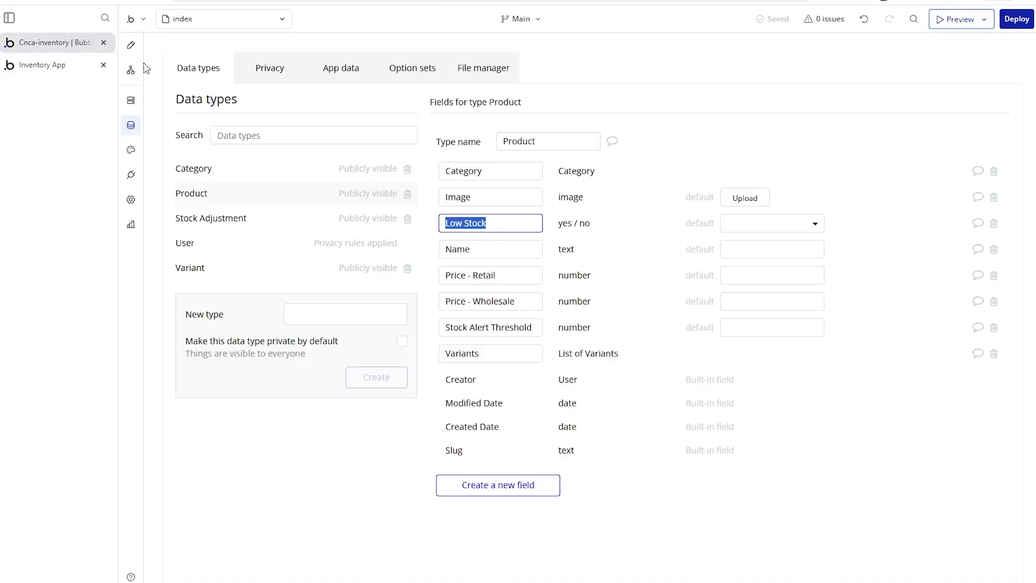
left_click(526, 221)
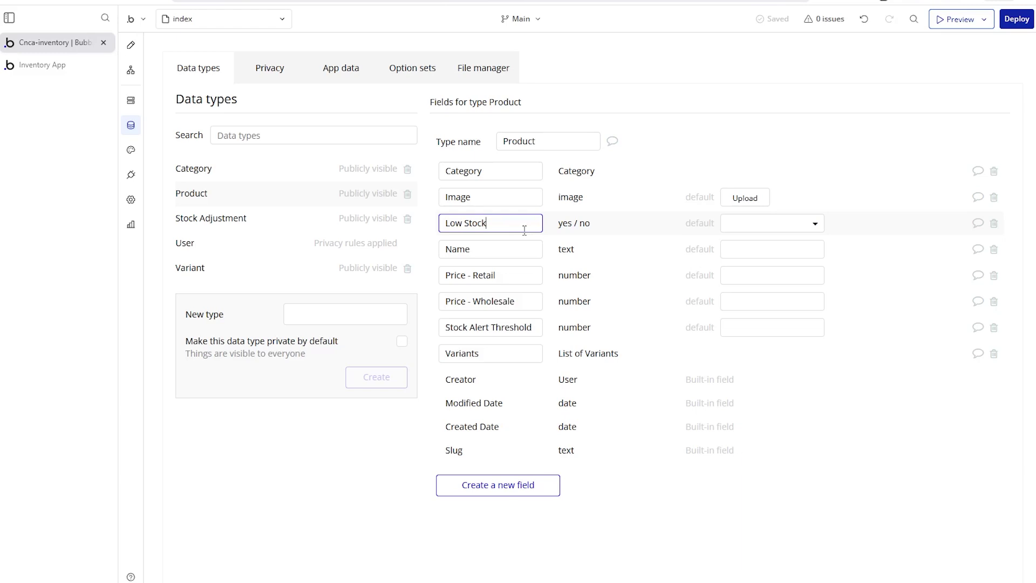
left_click_drag(500, 253, 439, 263)
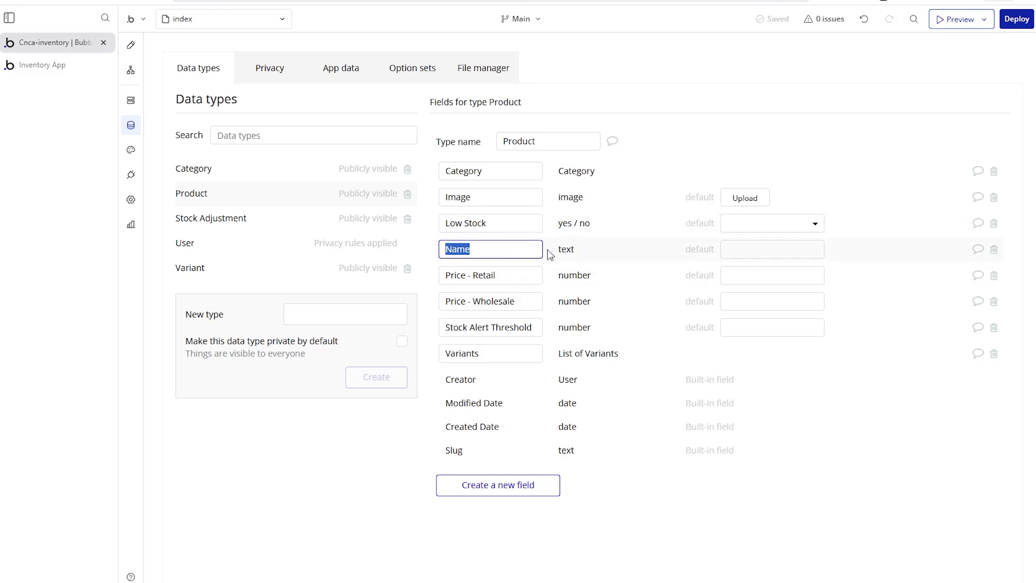
left_click(518, 278)
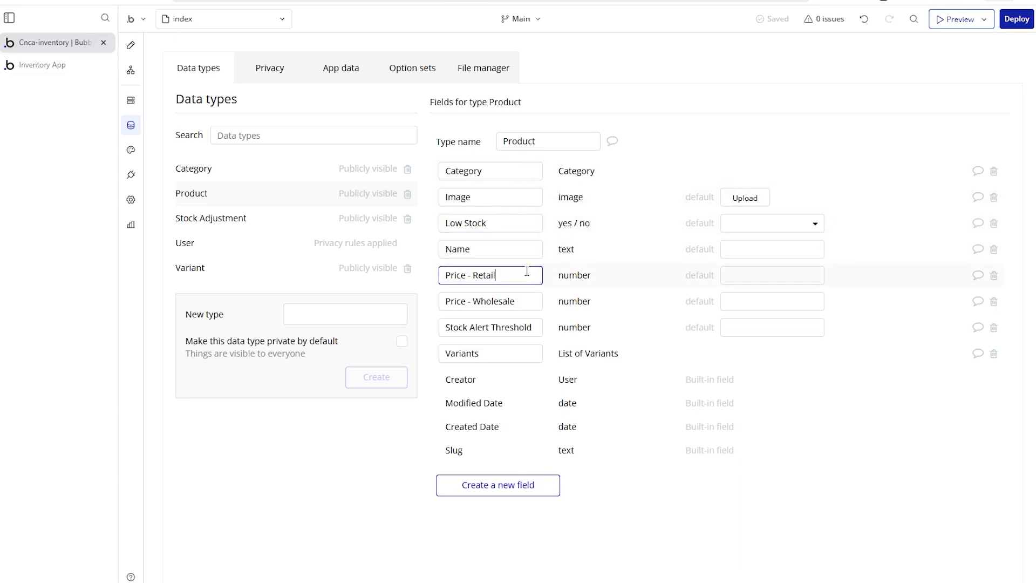
left_click_drag(508, 273, 465, 275)
left_click_drag(531, 302, 537, 329)
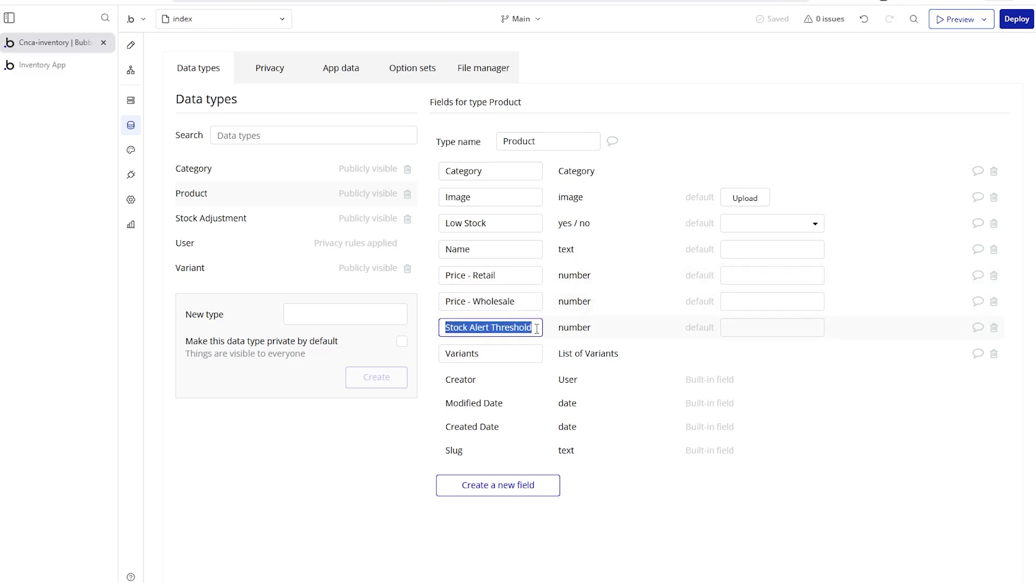
left_click(526, 356)
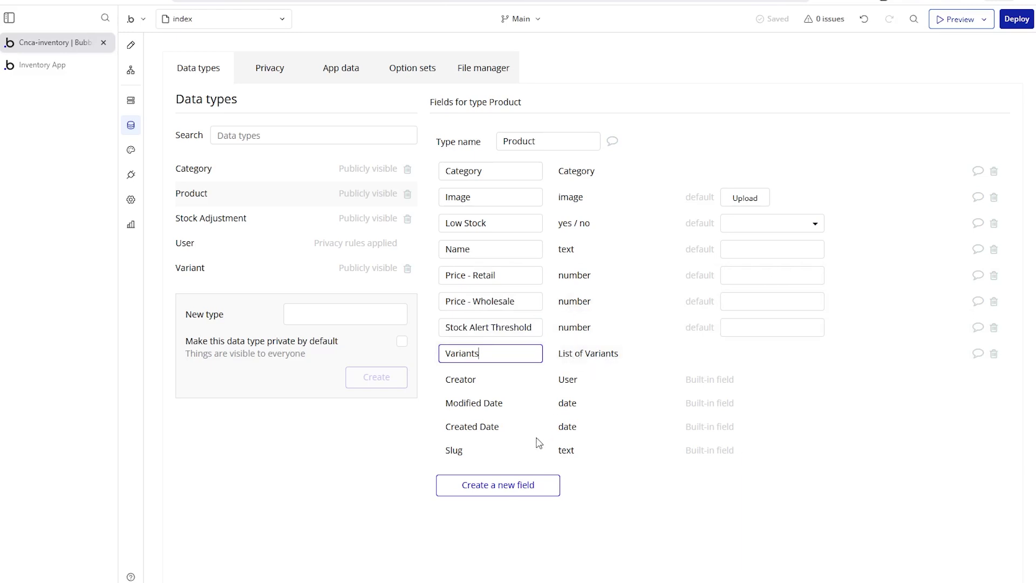
- Start a new Product field marked as a list with multiple entries, and cancel its creation
left_click(527, 485)
left_click(665, 188)
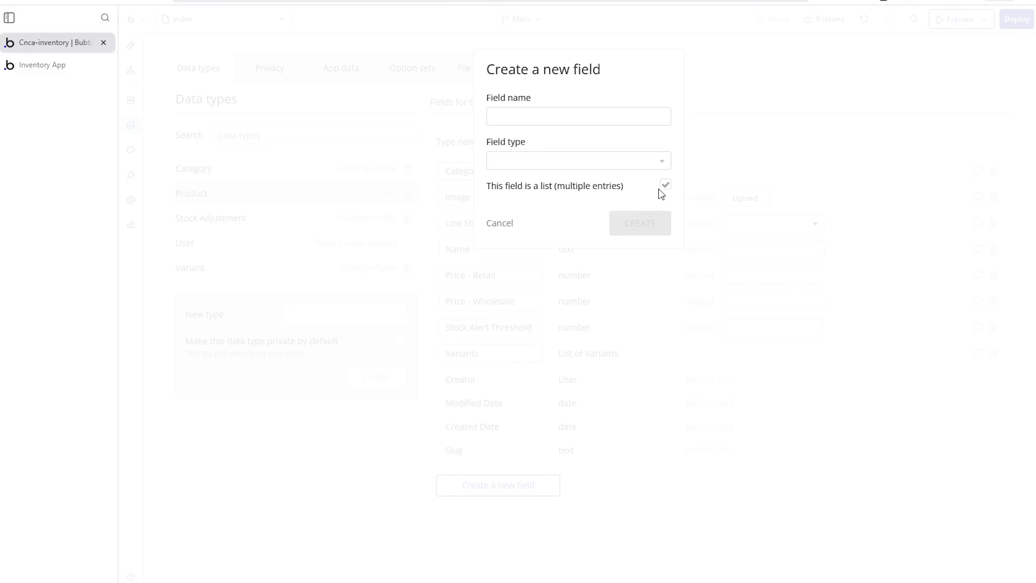
left_click(510, 223)
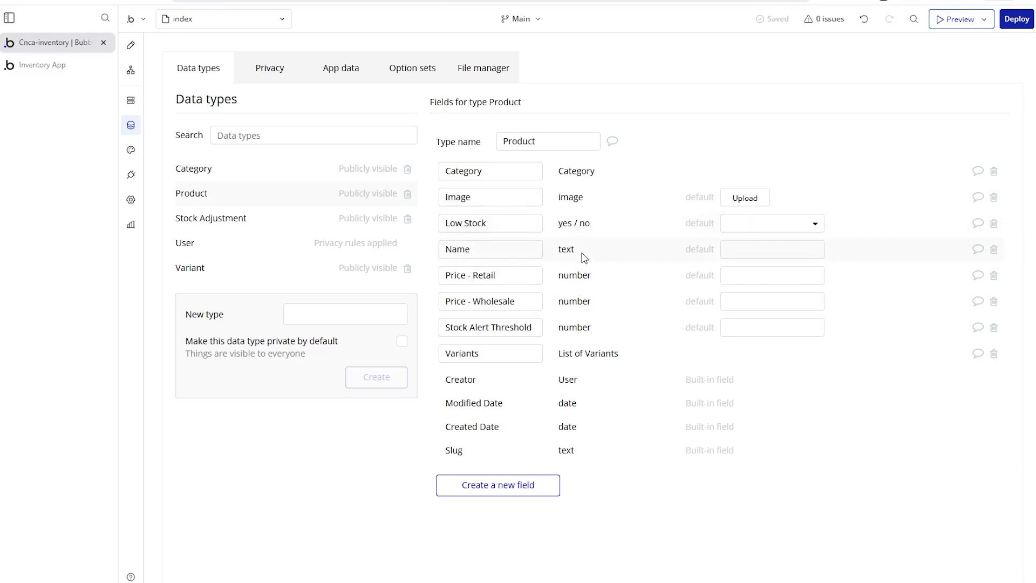
- Compare the Product type's fields with the Aviator Sunglasses details in the Inventory App, and return to the Bubble editor
left_click_drag(498, 140, 563, 145)
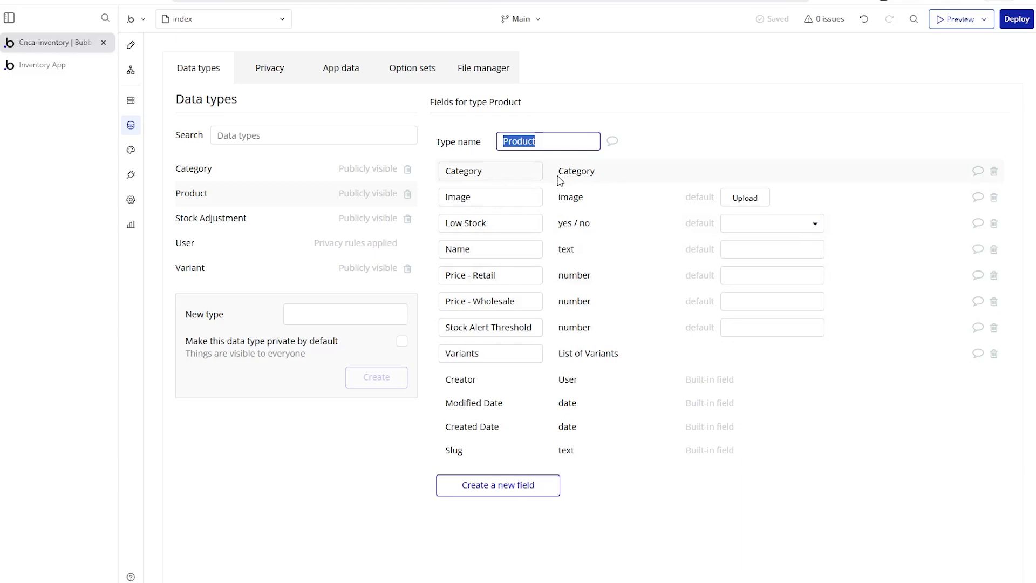
left_click(72, 67)
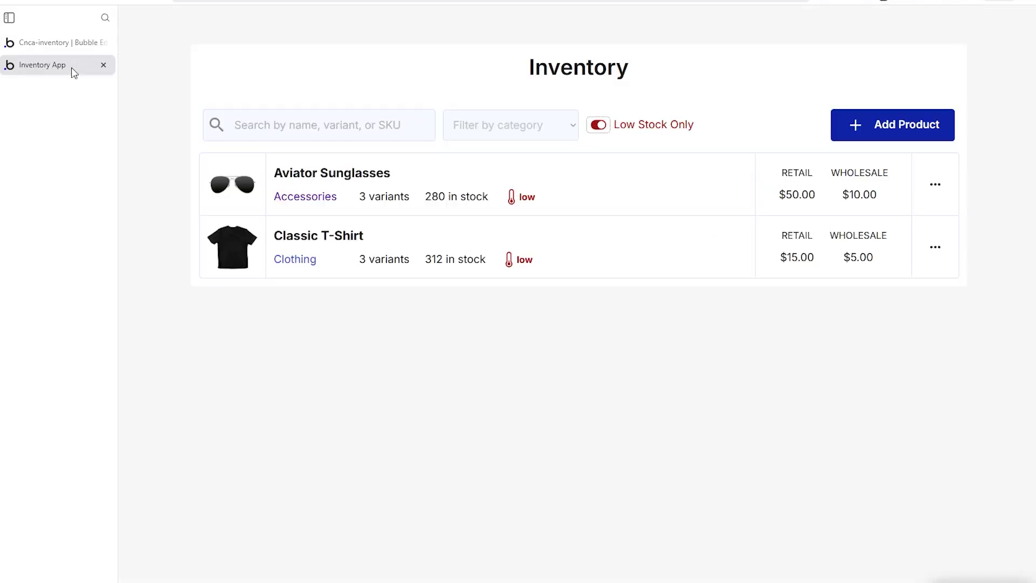
left_click(936, 185)
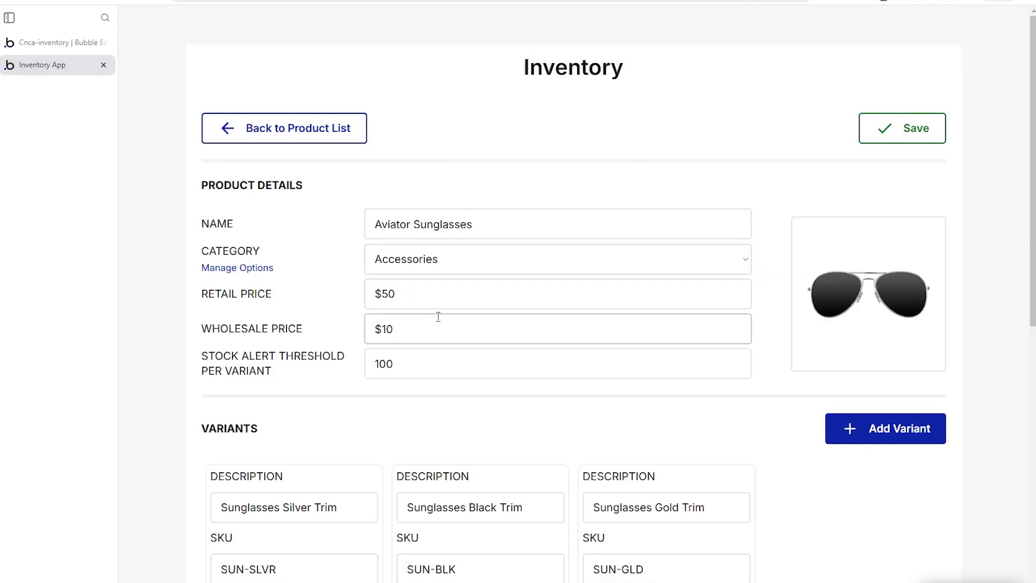
left_click(60, 44)
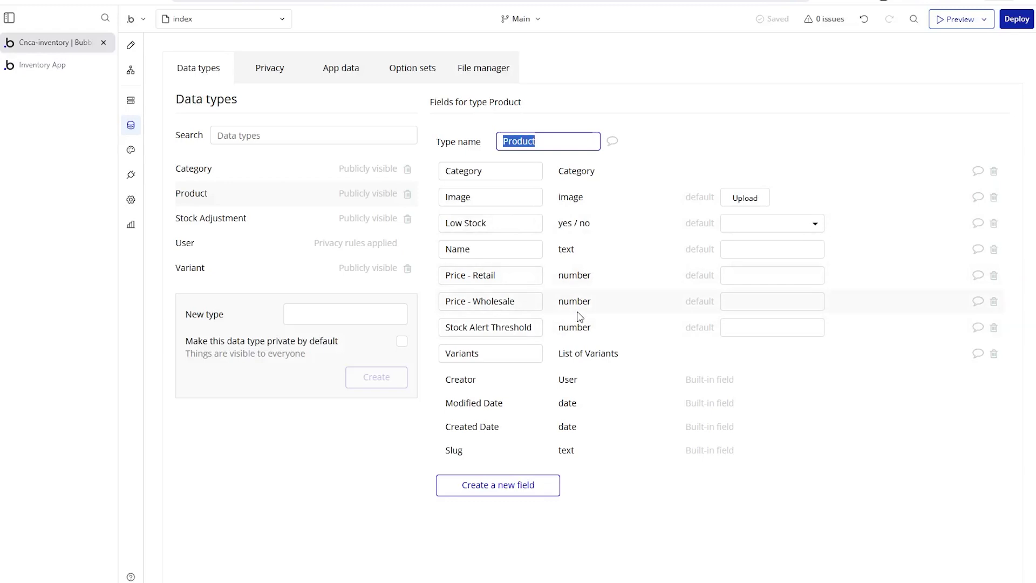
left_click(588, 260)
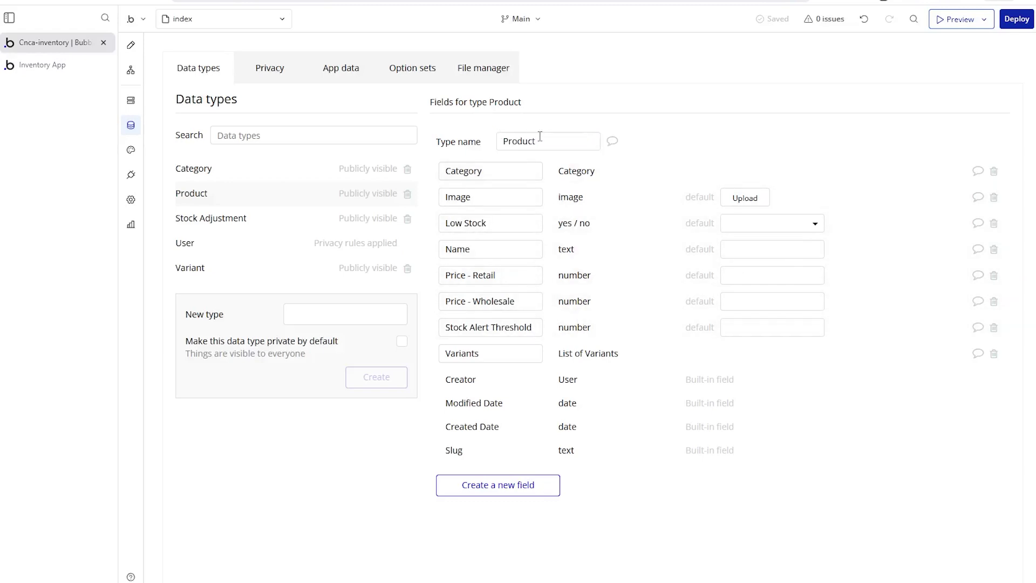
- Open the Variant data type and examine its Description, Parent Product and QTY in Stock fields
left_click(272, 277)
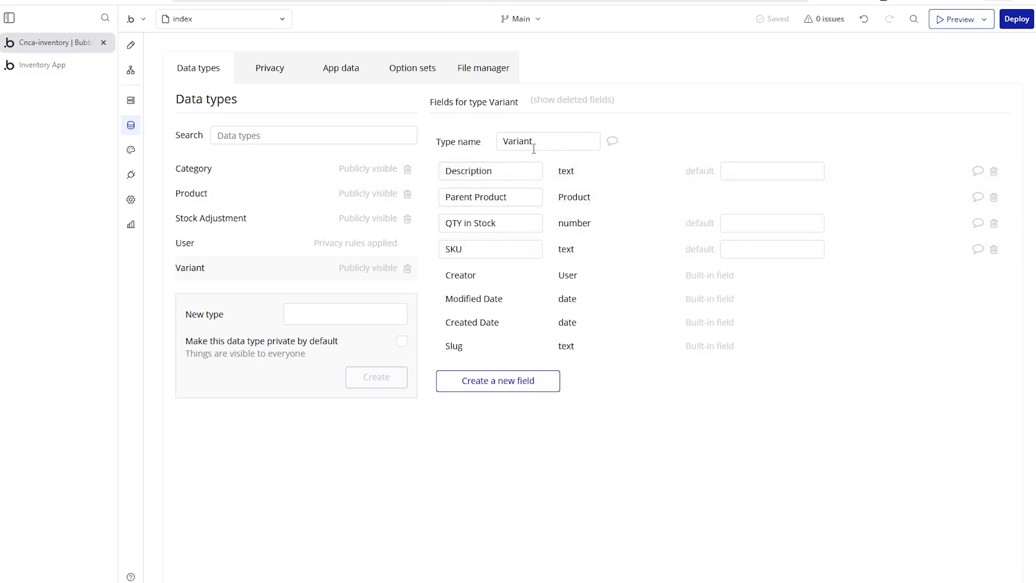
double_click(504, 141)
left_click_drag(445, 198, 529, 177)
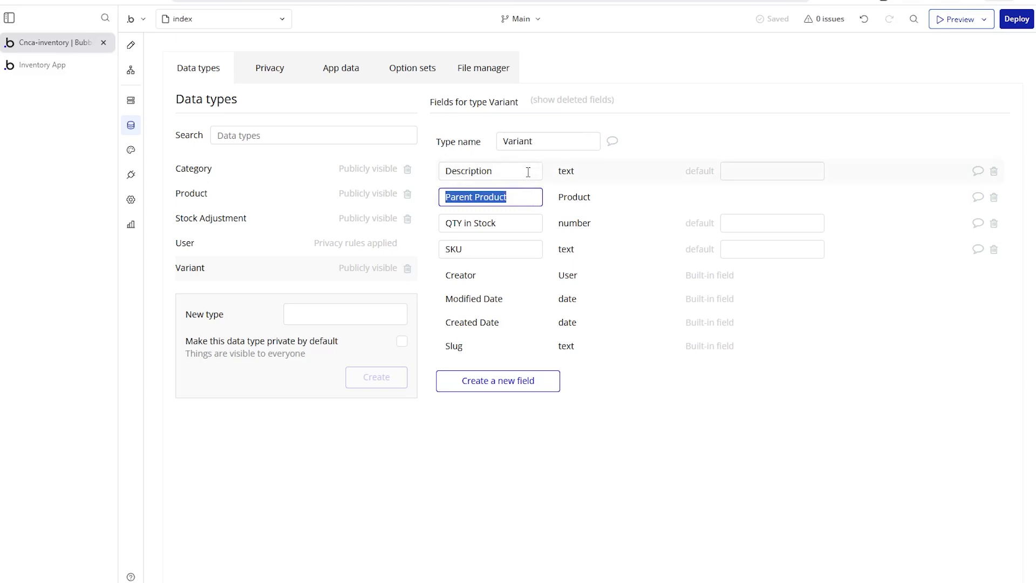
left_click_drag(527, 170, 513, 138)
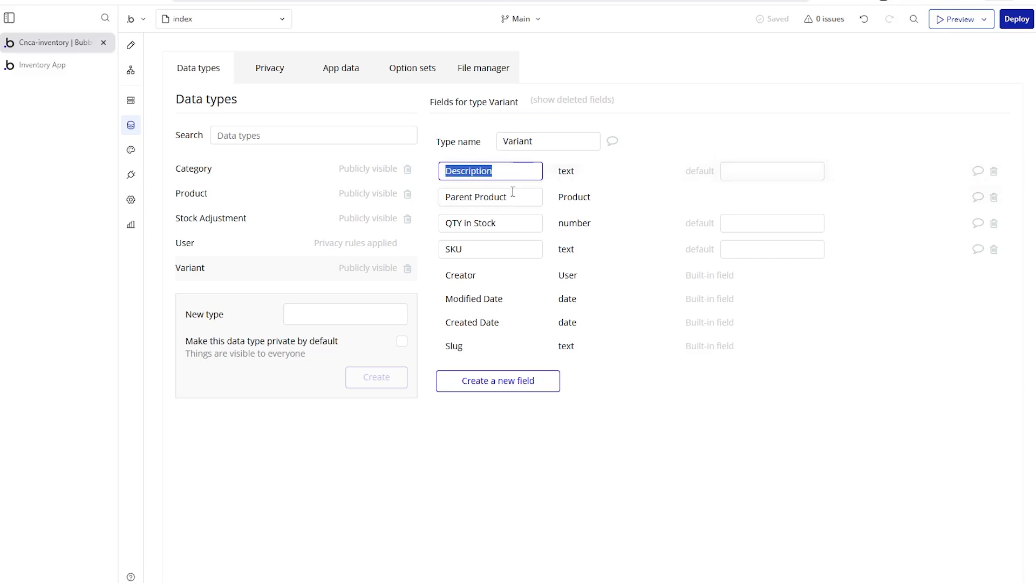
left_click_drag(517, 199, 441, 199)
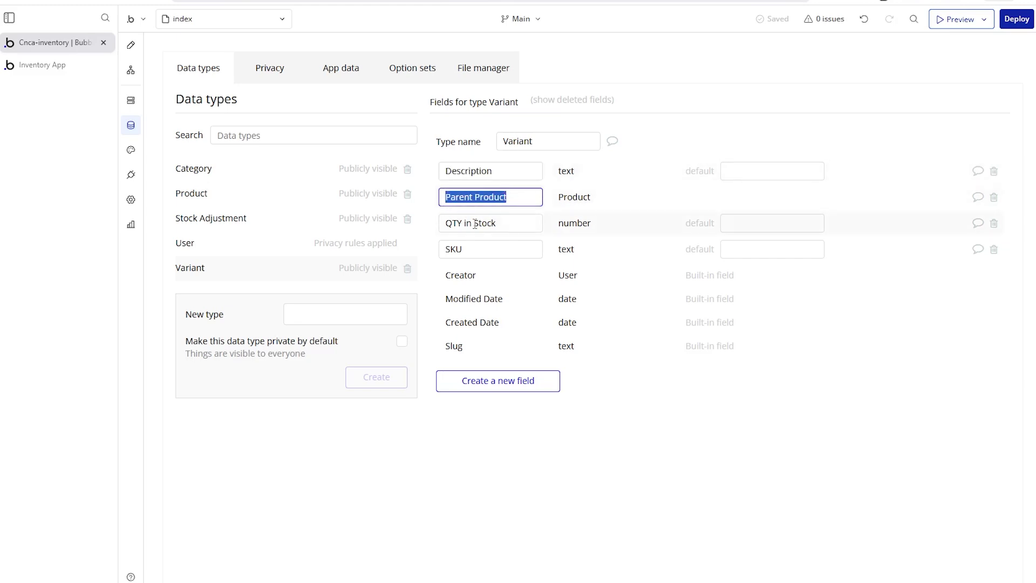
left_click(503, 226)
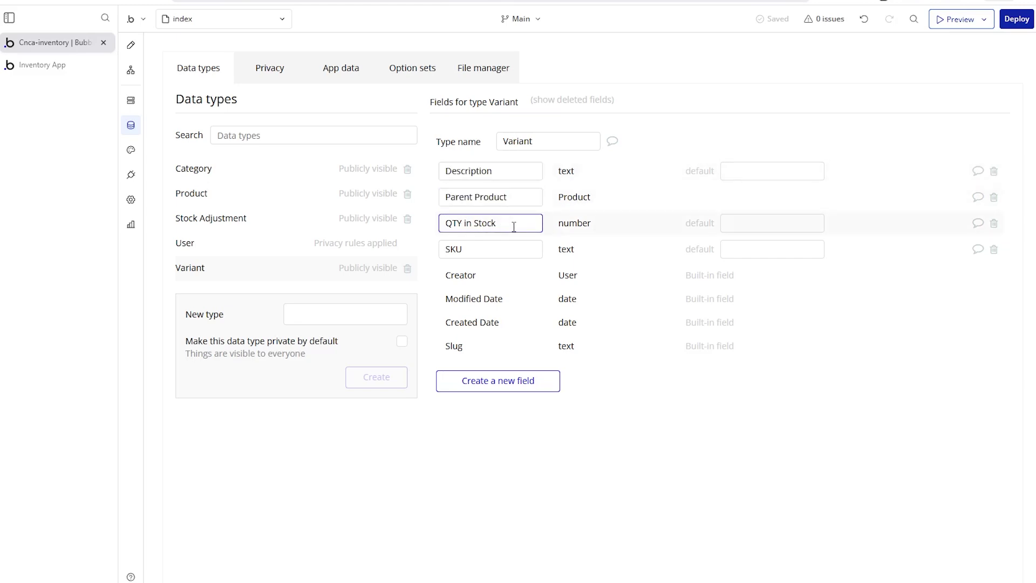
left_click_drag(514, 227, 444, 224)
left_click(502, 143)
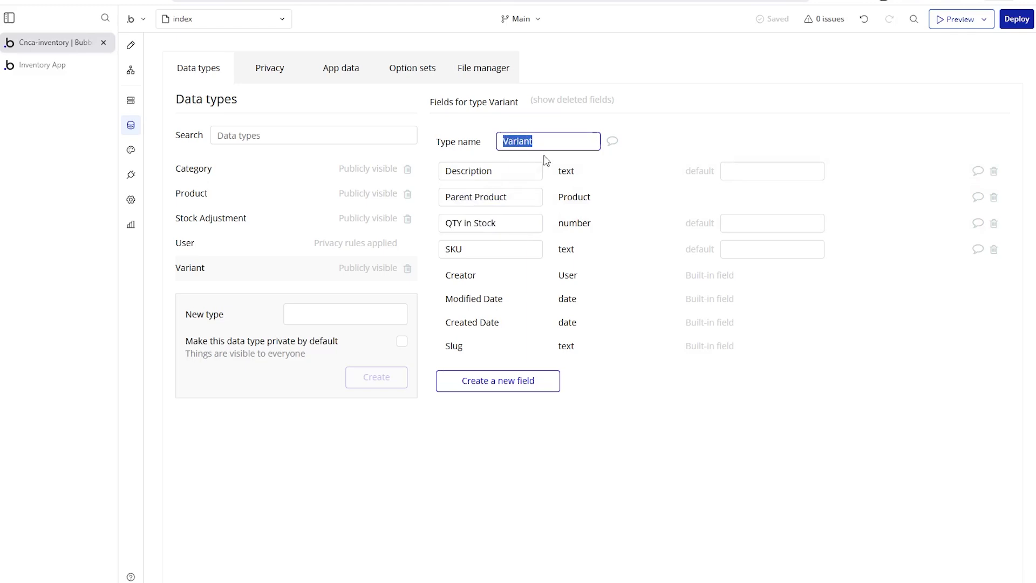
left_click(530, 224)
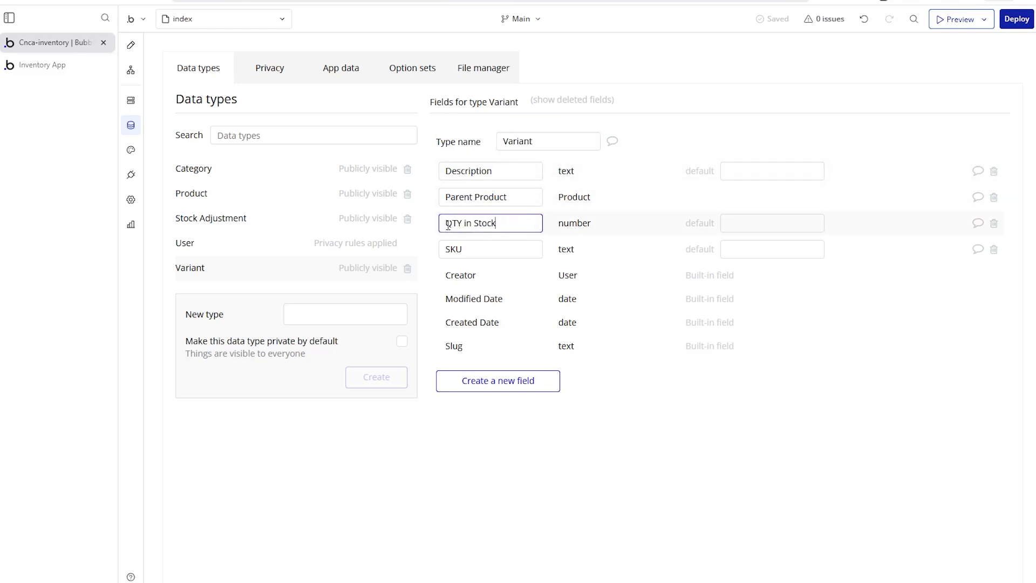
left_click_drag(447, 224, 507, 223)
left_click(501, 139)
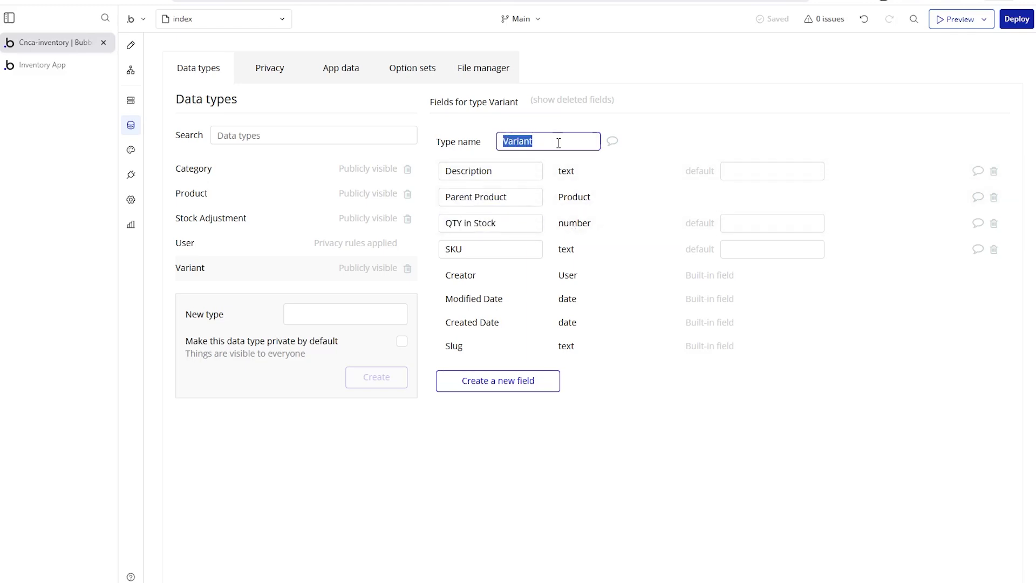
left_click(482, 223)
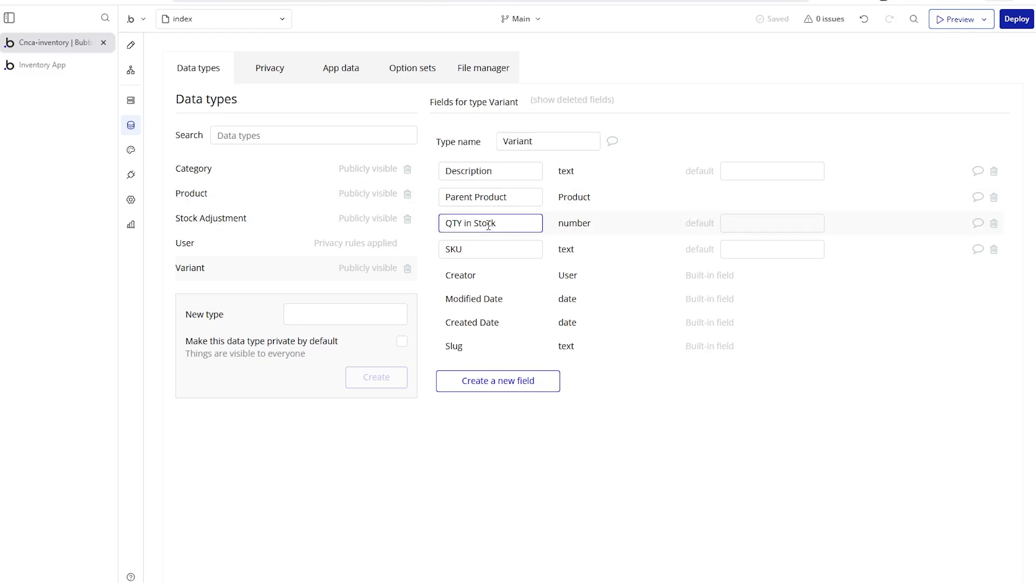
- Compare the Variant type's QTY in Stock and SKU fields with the Aviator Sunglasses variants in the Inventory App, and return to the Bubble editor
left_click(42, 65)
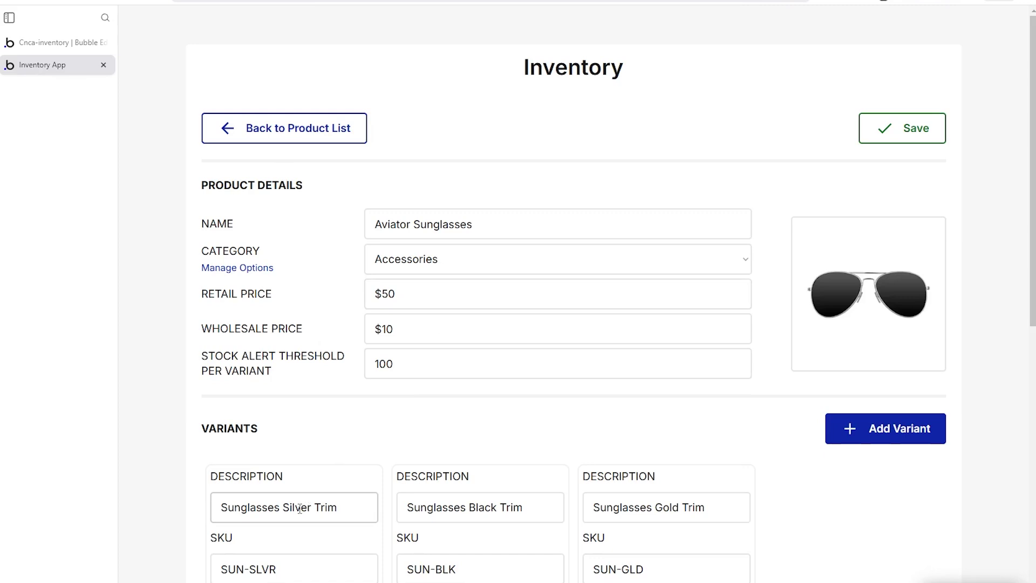
scroll(300, 508, "down", 2)
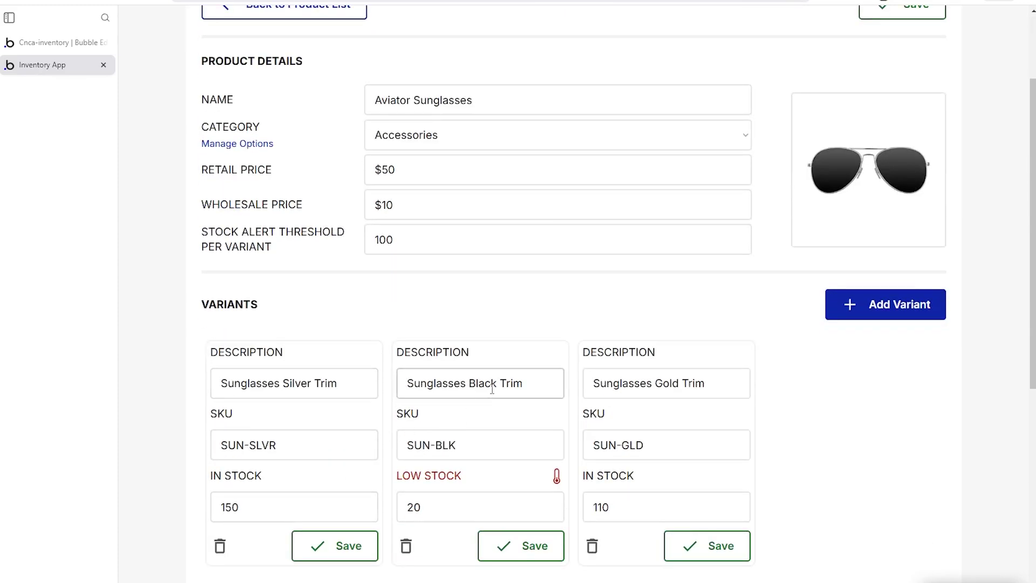
left_click(87, 45)
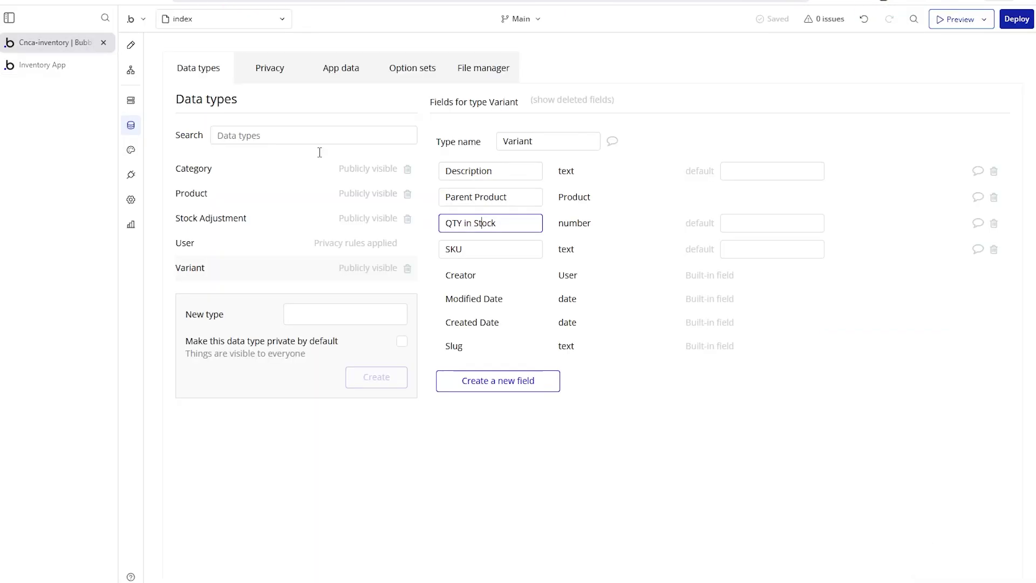
left_click(484, 253)
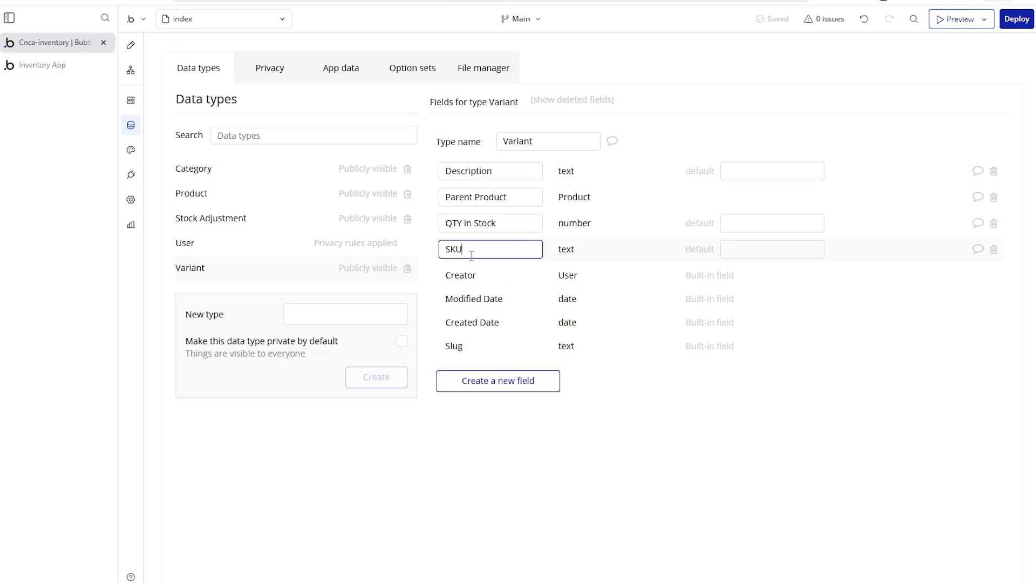
left_click(462, 272)
left_click(73, 67)
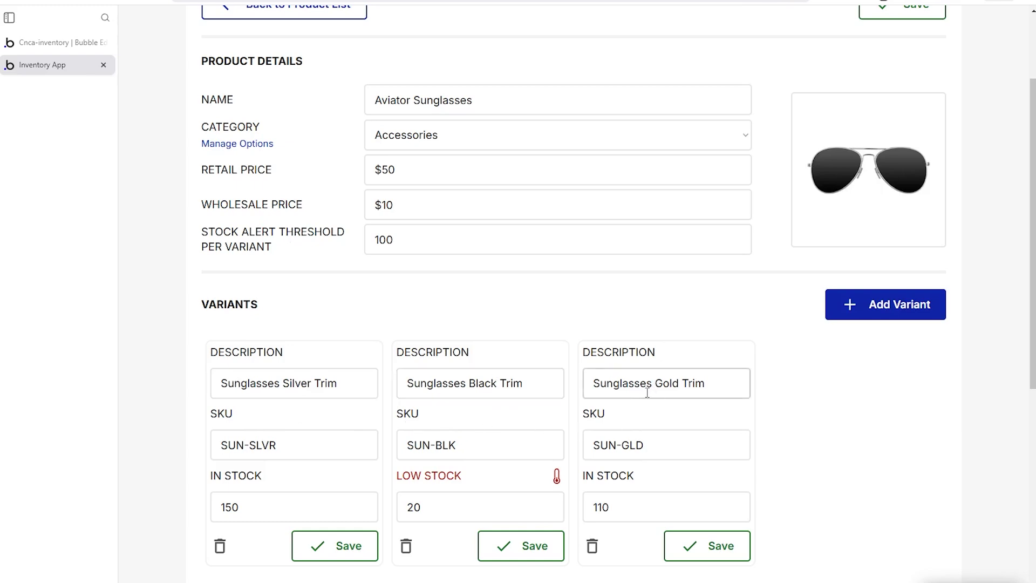
left_click(79, 49)
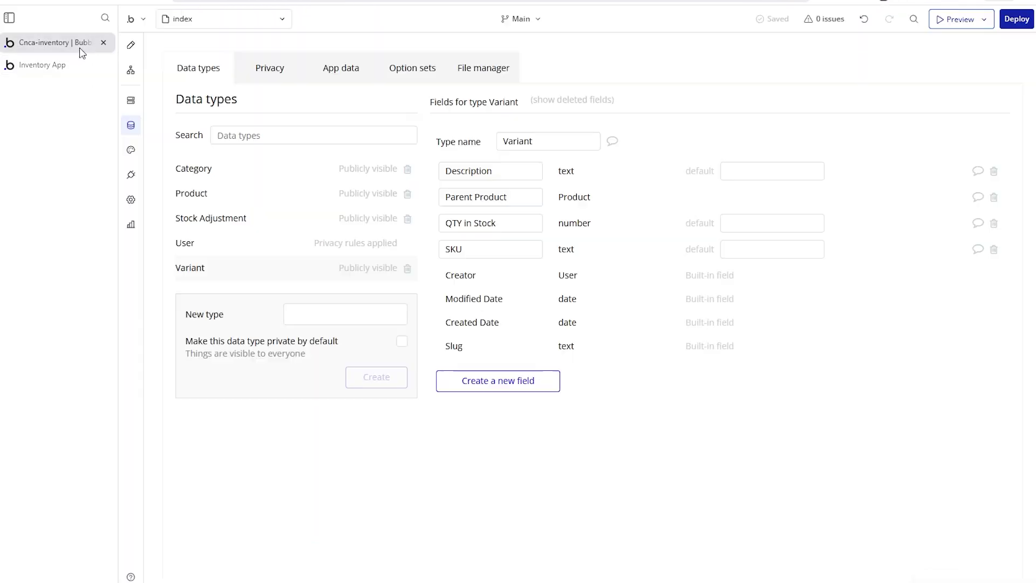
- Start a new Variant field marked as a list with multiple entries, and cancel its creation
double_click(503, 141)
left_click(586, 165)
left_click(520, 378)
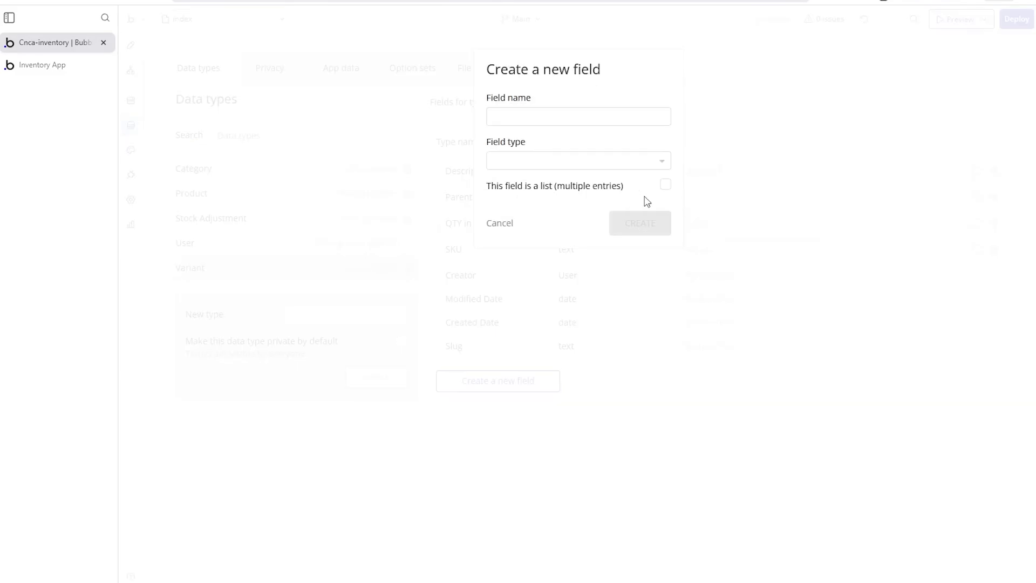
left_click(667, 186)
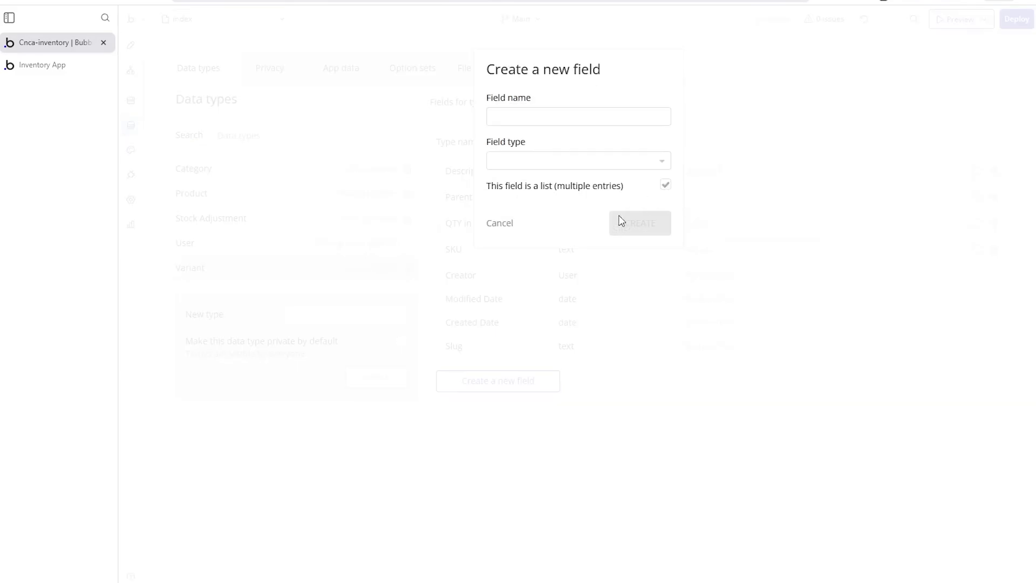
left_click(509, 227)
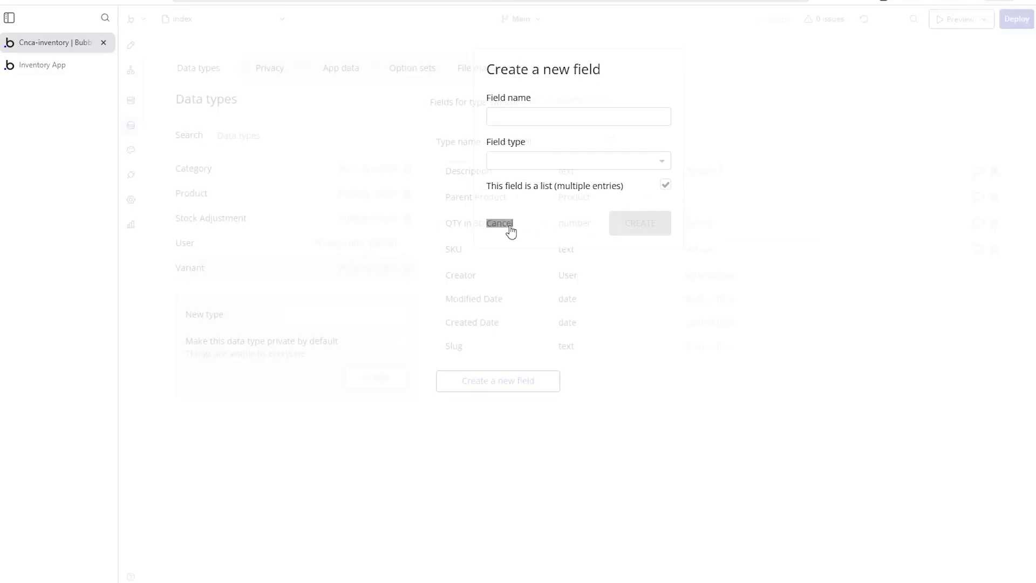
mouse_move(495, 300)
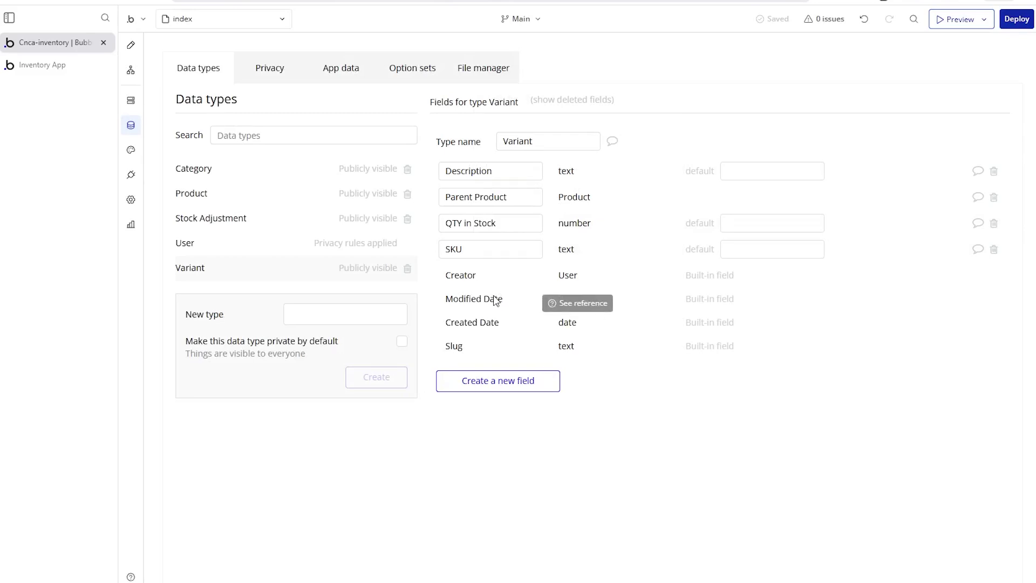
- Enter Image as the new data type's name and compare it with the Product type's Image field
left_click(347, 317)
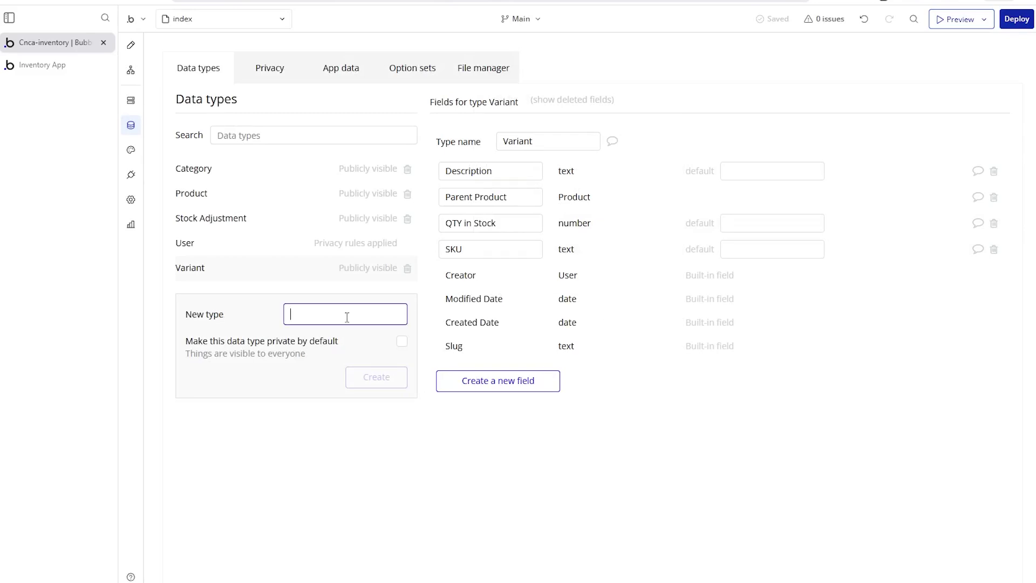
type("Image")
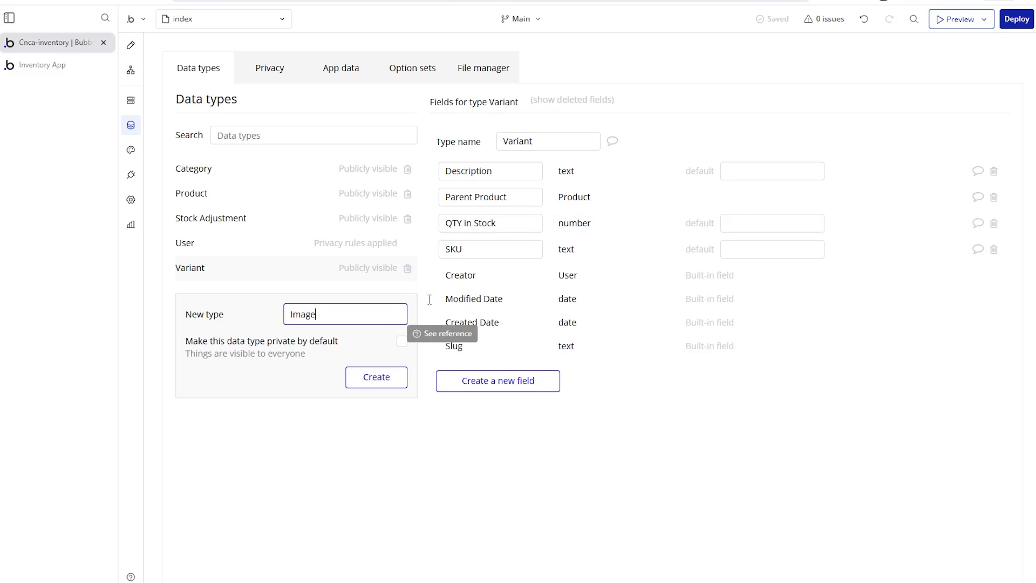
left_click(224, 193)
left_click(519, 201)
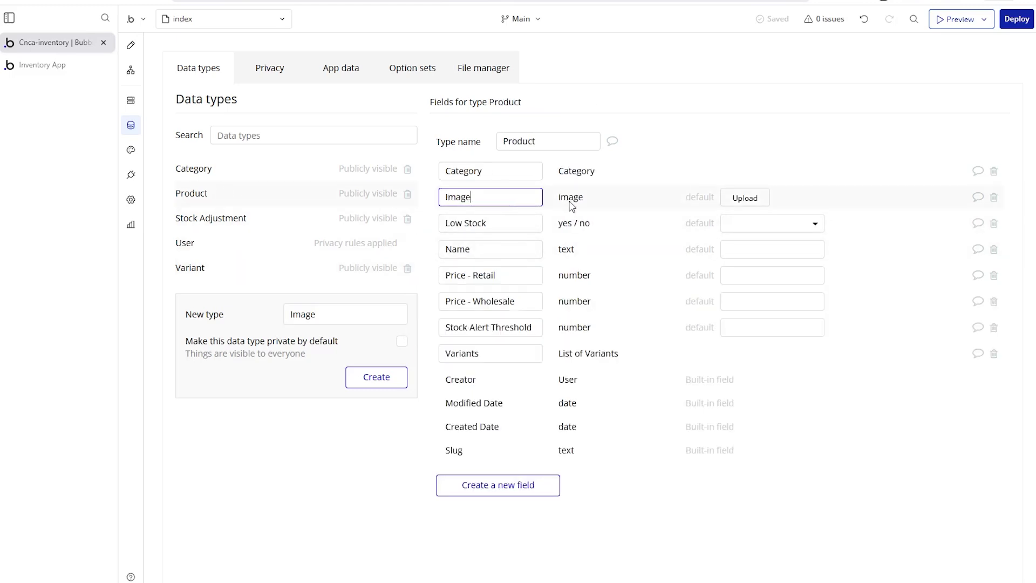
left_click_drag(332, 323, 286, 323)
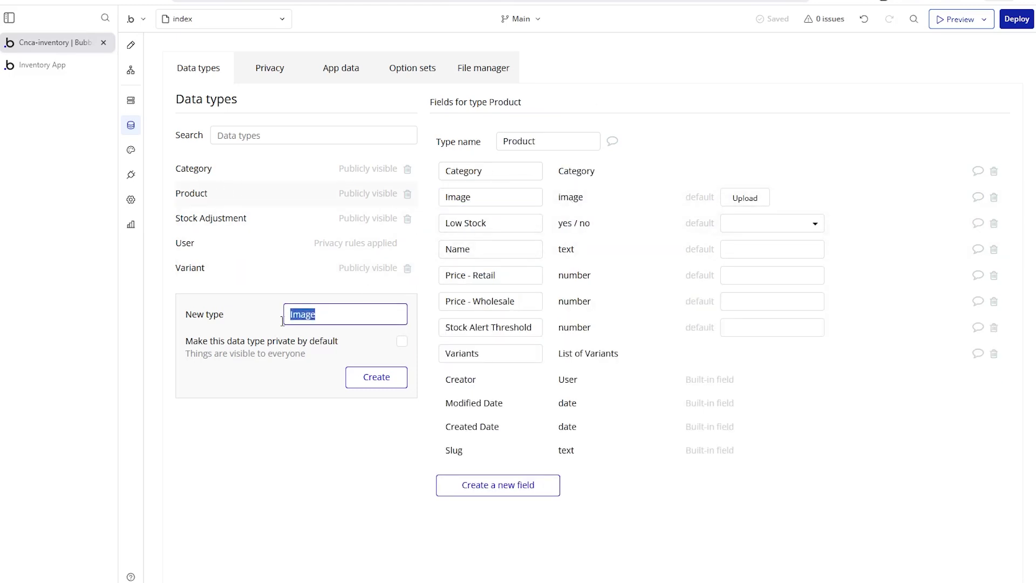
left_click(568, 204)
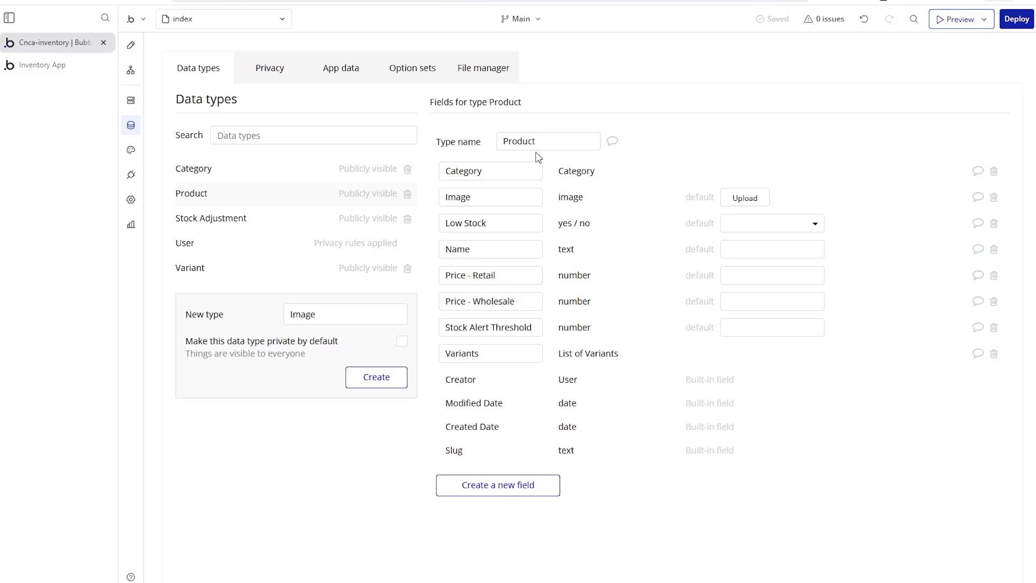
left_click_drag(504, 143, 569, 157)
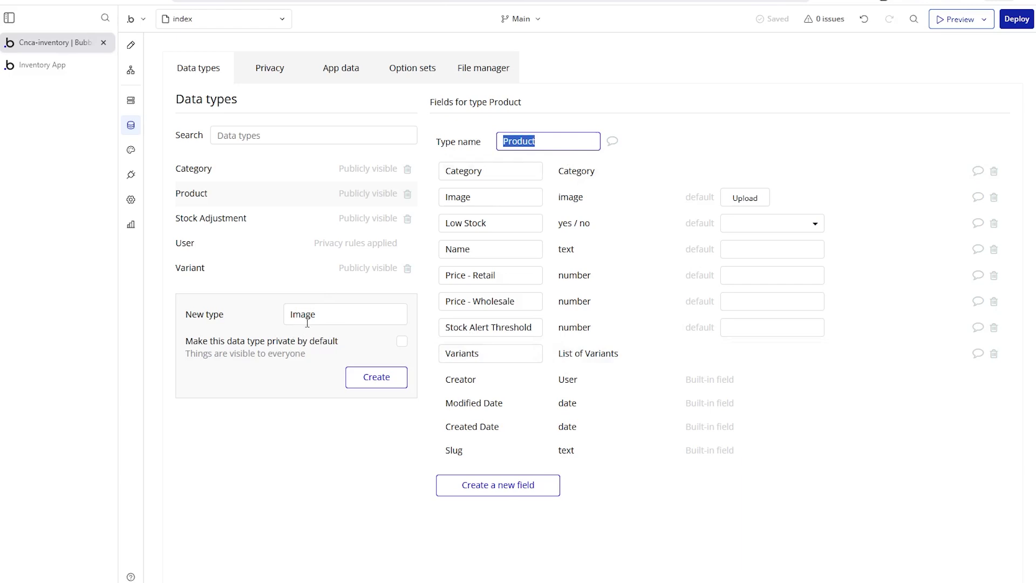
left_click_drag(294, 316, 348, 323)
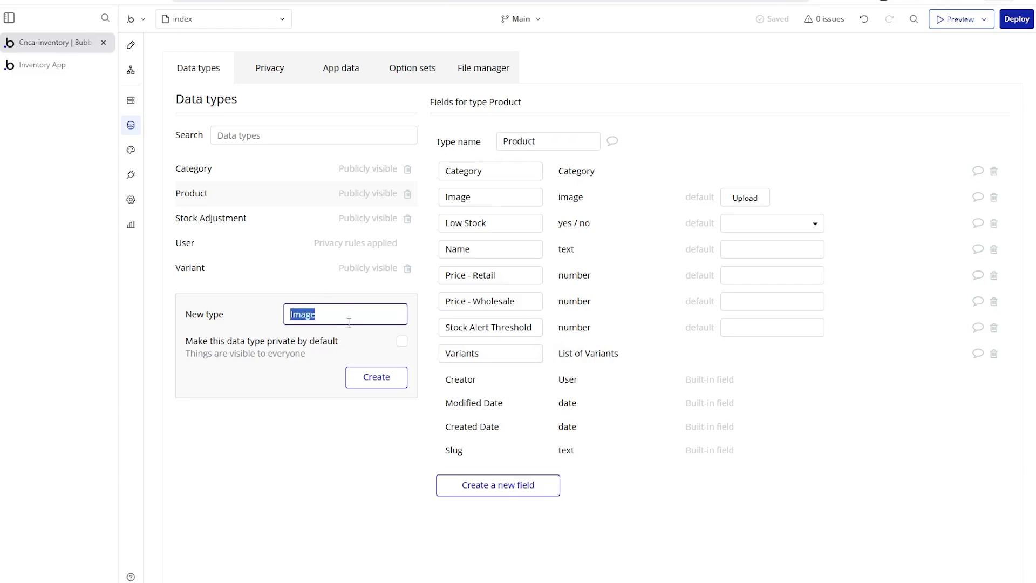
- Try Gallery Photo as the new data type's name and clear the name again
left_click(329, 316)
key("ctrl+a")
type("Gallery Photo")
left_click_drag(394, 317, 231, 314)
key("BackSpace")
- Open the Stock Adjustment data type and examine its New Value, Product and Variant fields
left_click(252, 228)
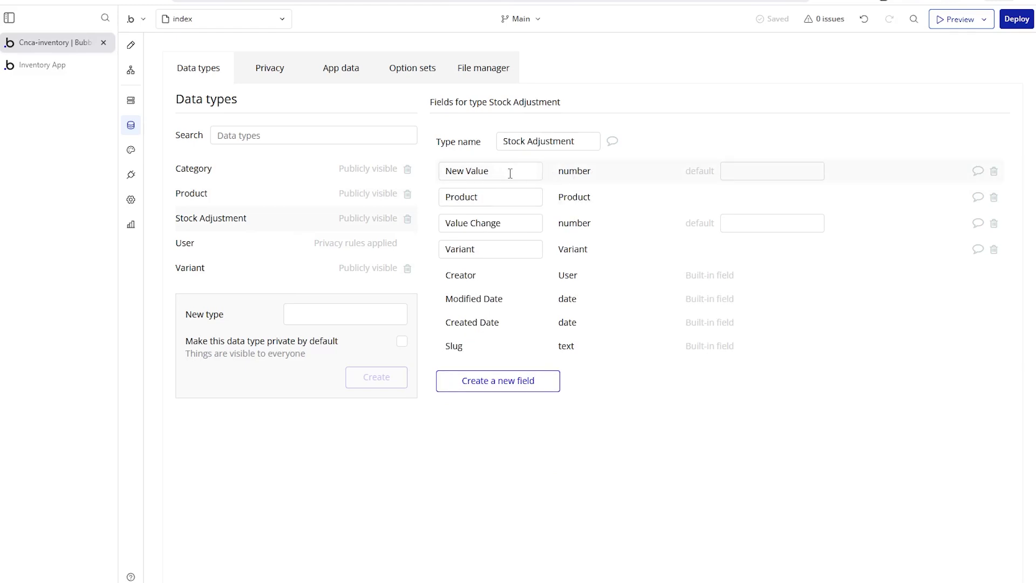
left_click_drag(519, 173, 439, 173)
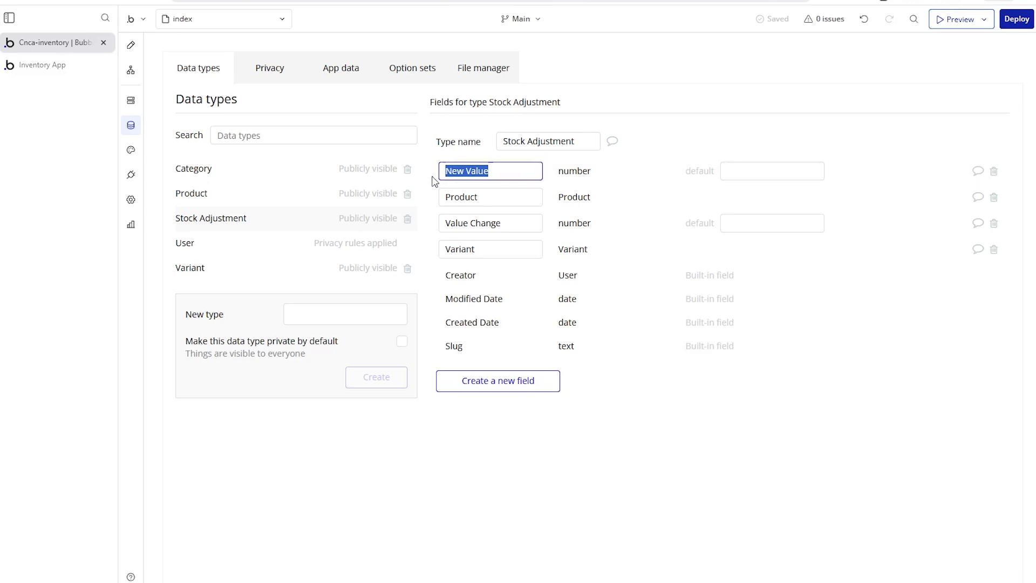
left_click(464, 185)
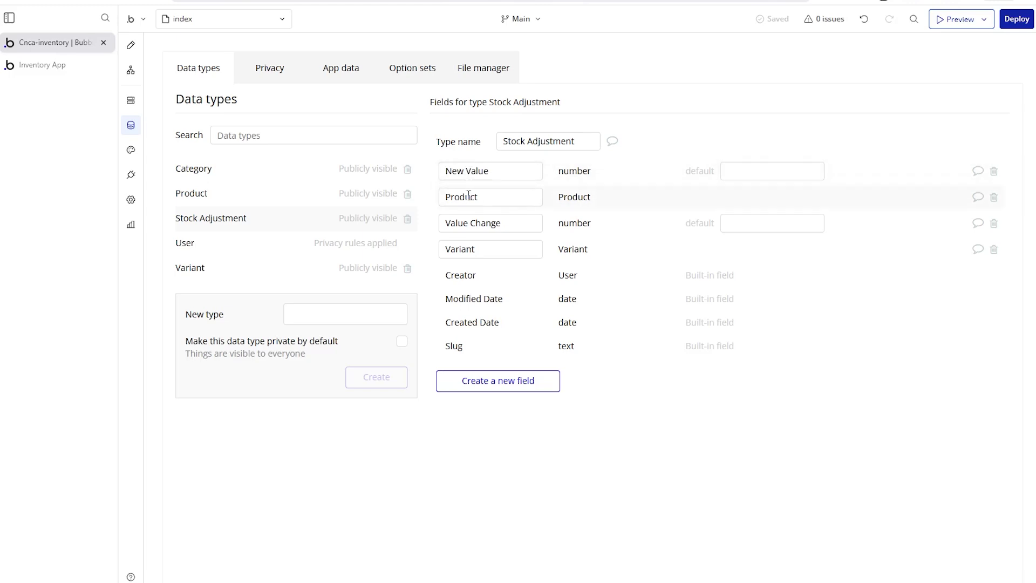
double_click(448, 197)
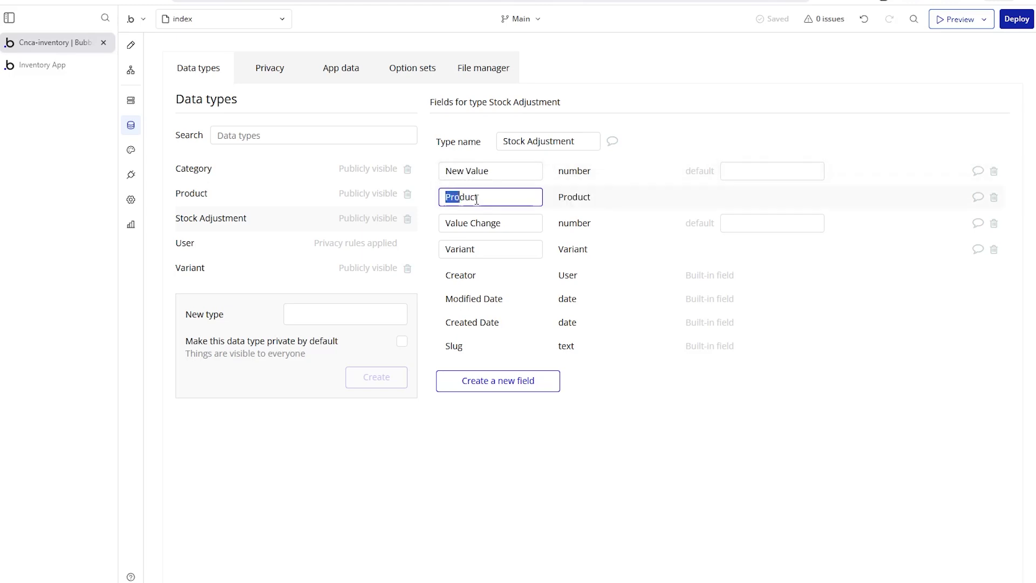
left_click(461, 252)
left_click_drag(447, 249, 486, 252)
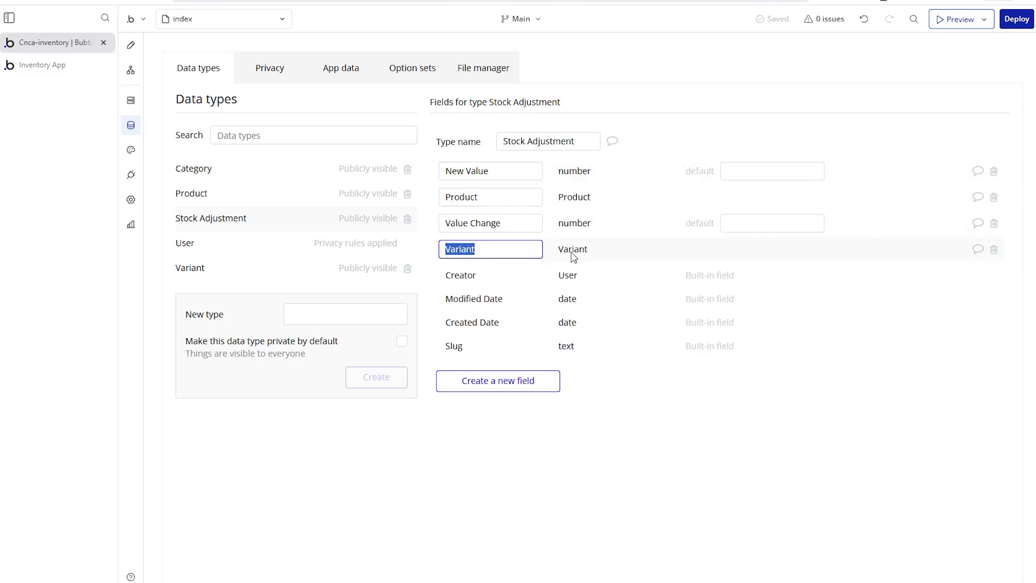
- Check the Variant type's Parent Product field against the Stock Adjustment type's Product field
left_click(248, 268)
left_click_drag(522, 197, 448, 199)
left_click(234, 224)
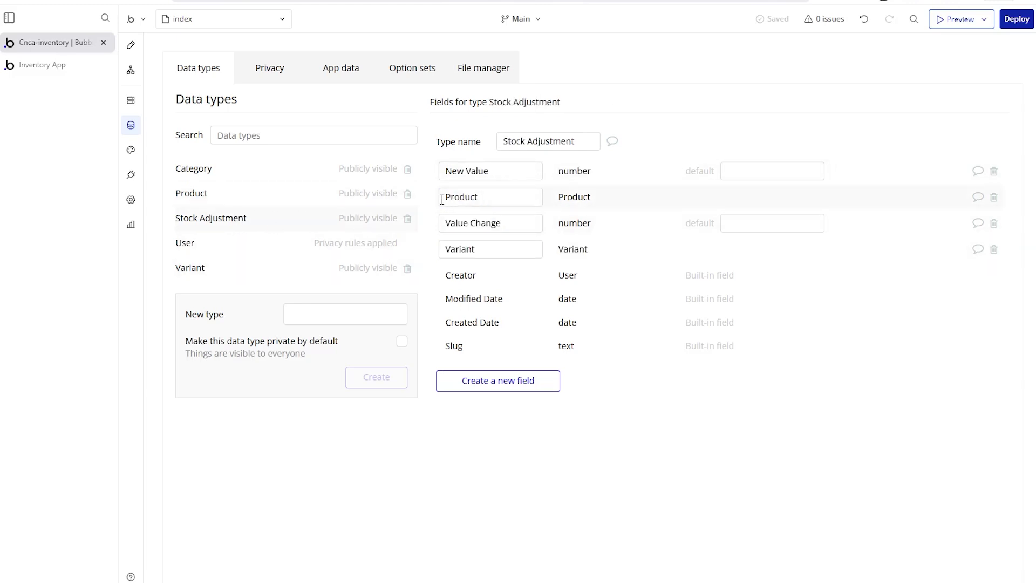
left_click(441, 196)
double_click(514, 198)
left_click(495, 201)
- Examine the Stock Adjustment type's Value Change field and switch to the Aviator Sunglasses details in the Inventory App
left_click(513, 224)
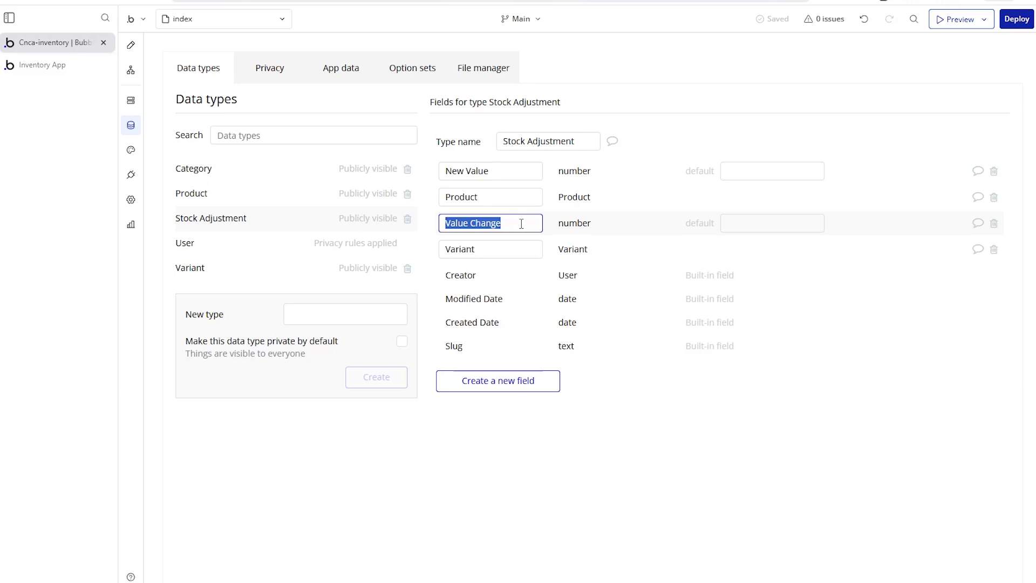
left_click(437, 227)
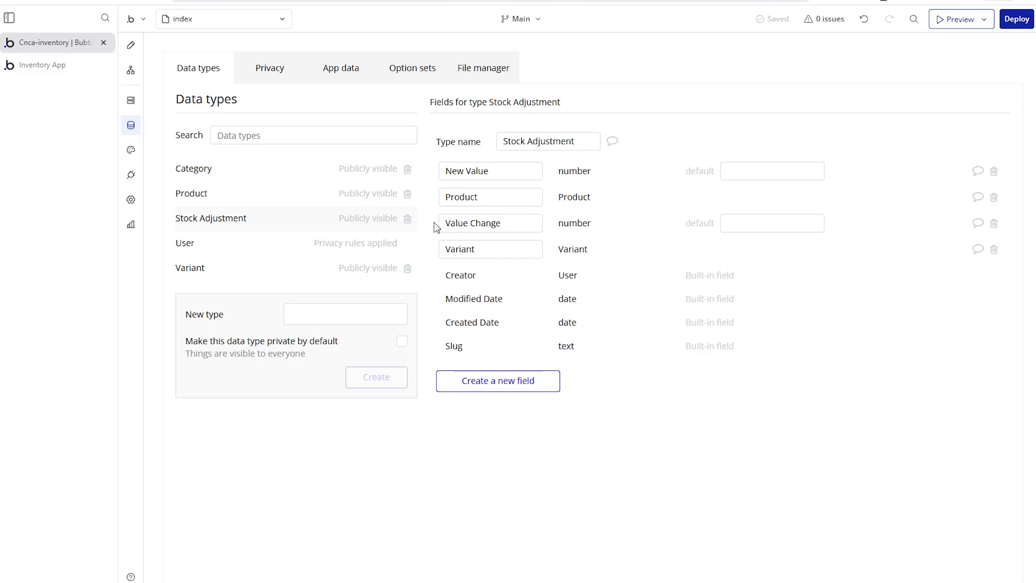
left_click(46, 68)
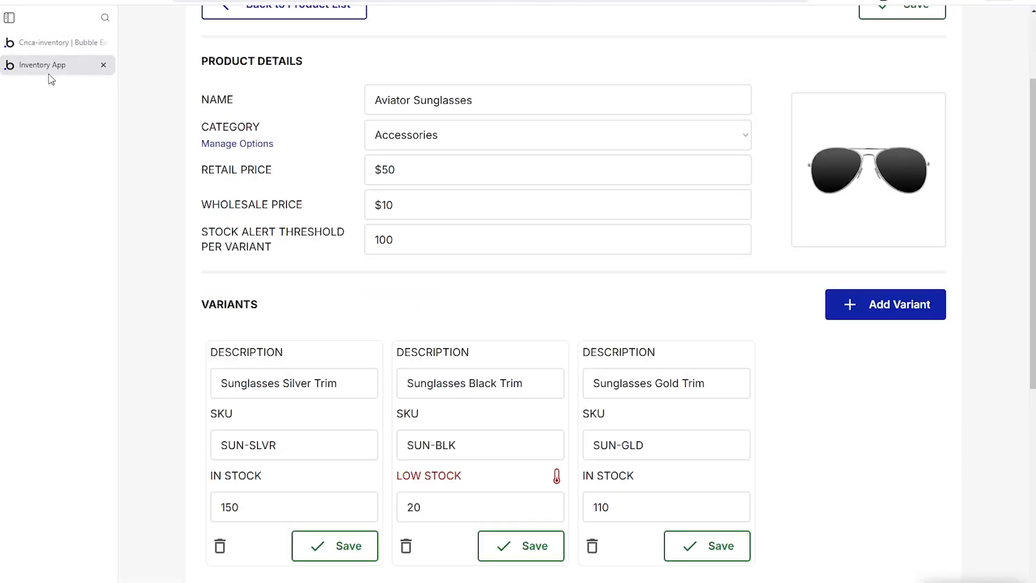
- Open the Aviator Sunglasses details from the Inventory App's product list and return to the list
scroll(567, 319, "up", 3)
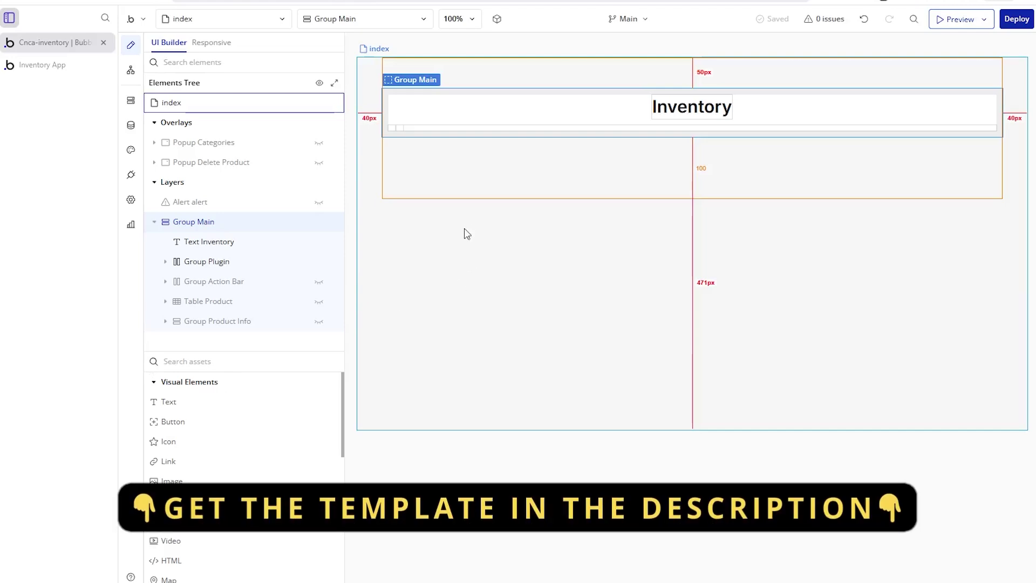
left_click(54, 64)
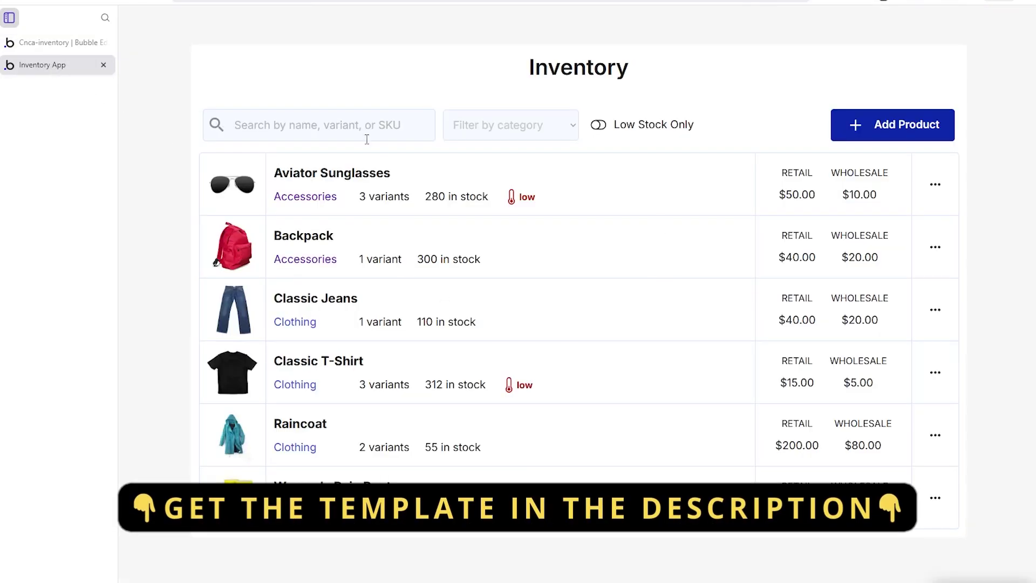
left_click(939, 189)
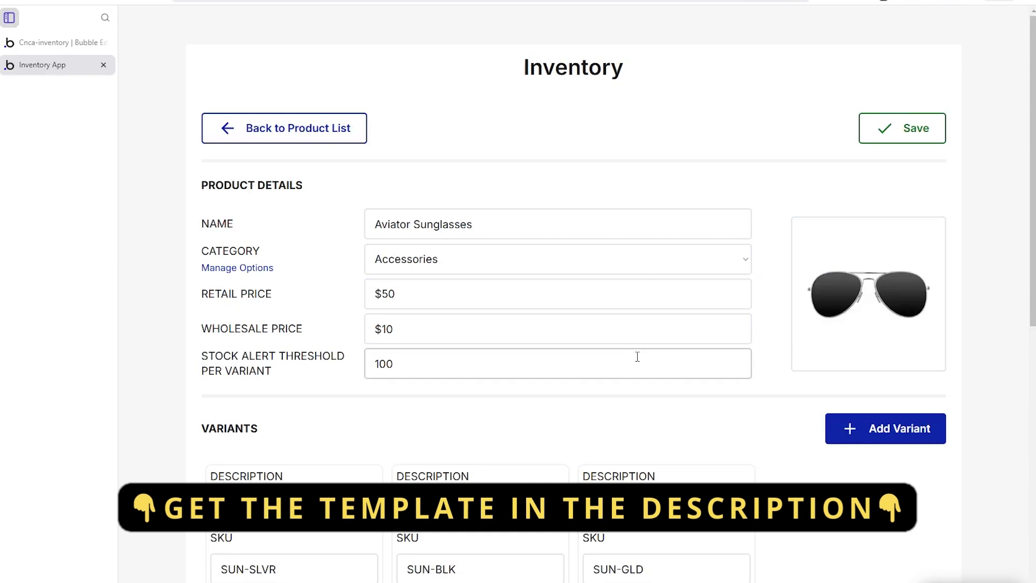
left_click(350, 136)
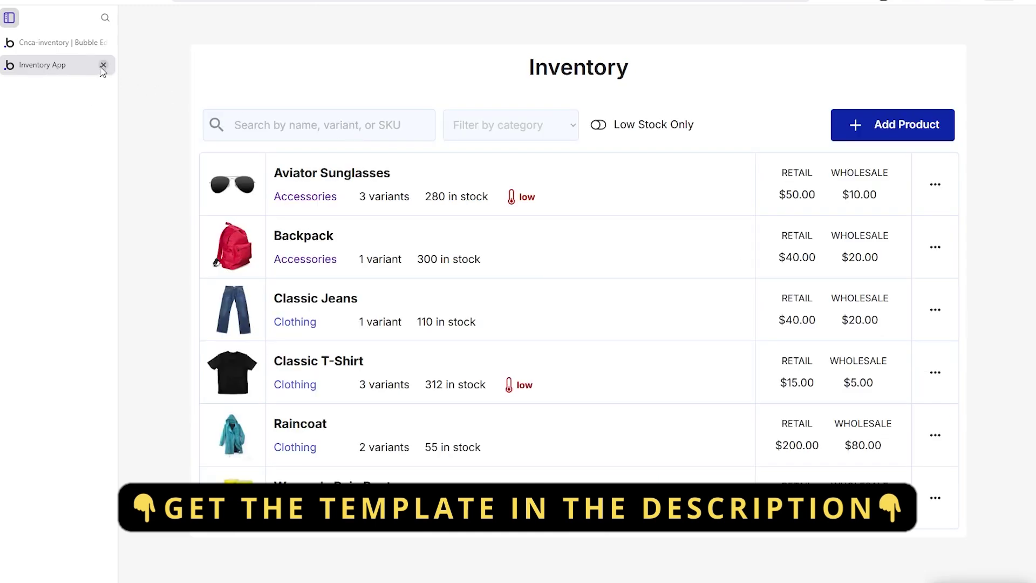
- Switch to the Bubble editor and inspect Group Main's search low stock only custom state
left_click(78, 45)
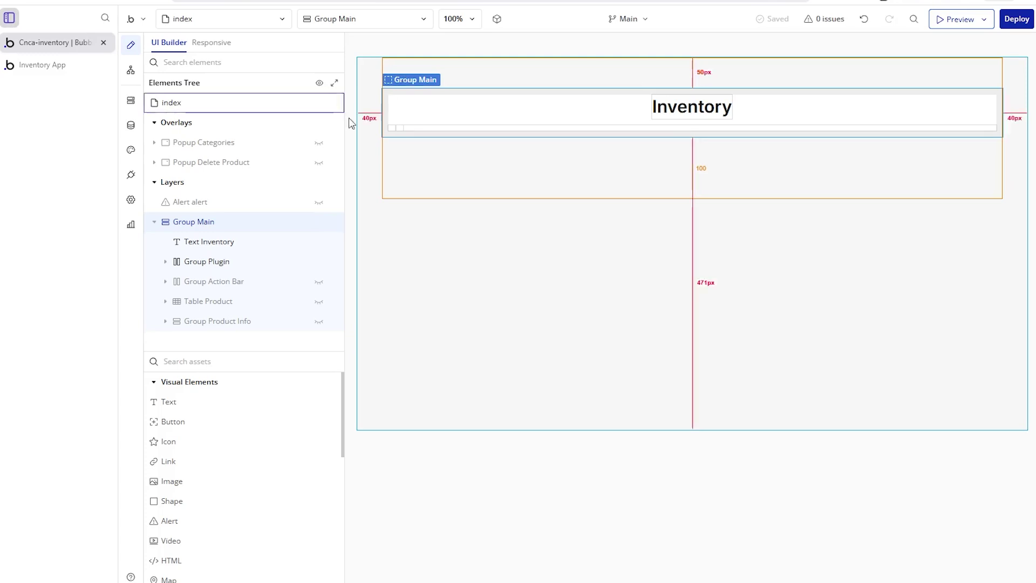
mouse_move(205, 150)
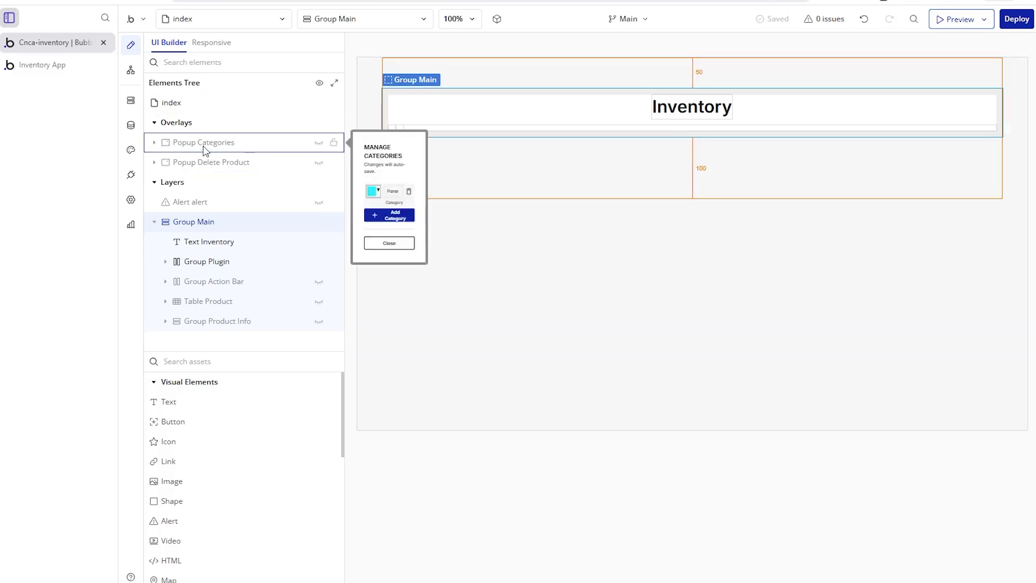
mouse_move(185, 208)
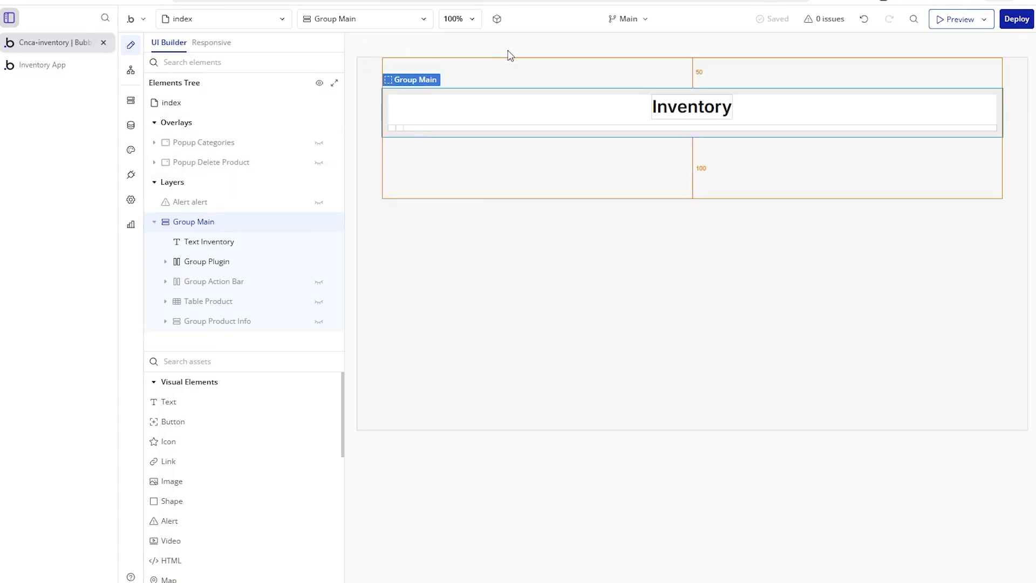
double_click(439, 93)
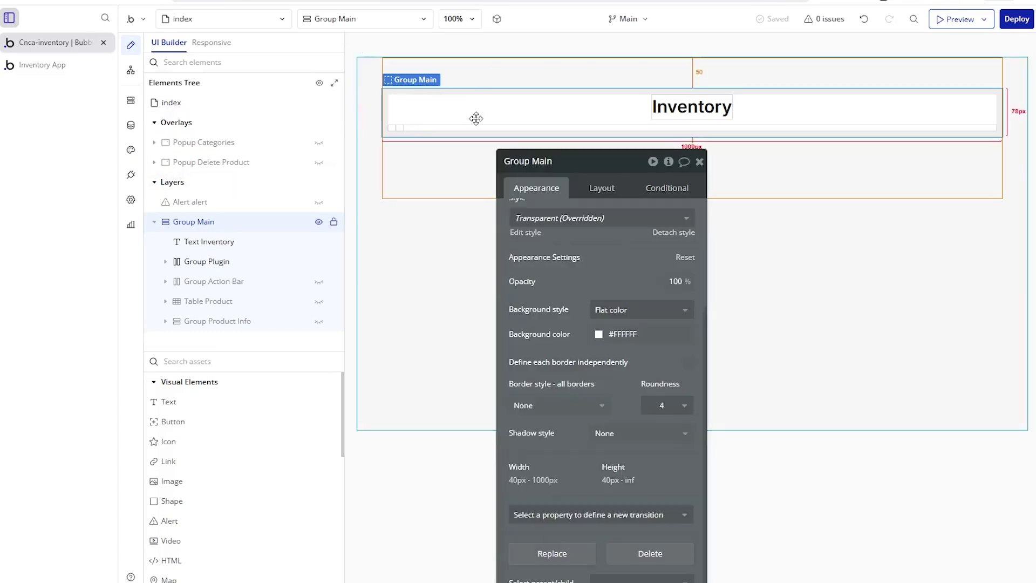
scroll(599, 205, "up", 3)
left_click(669, 161)
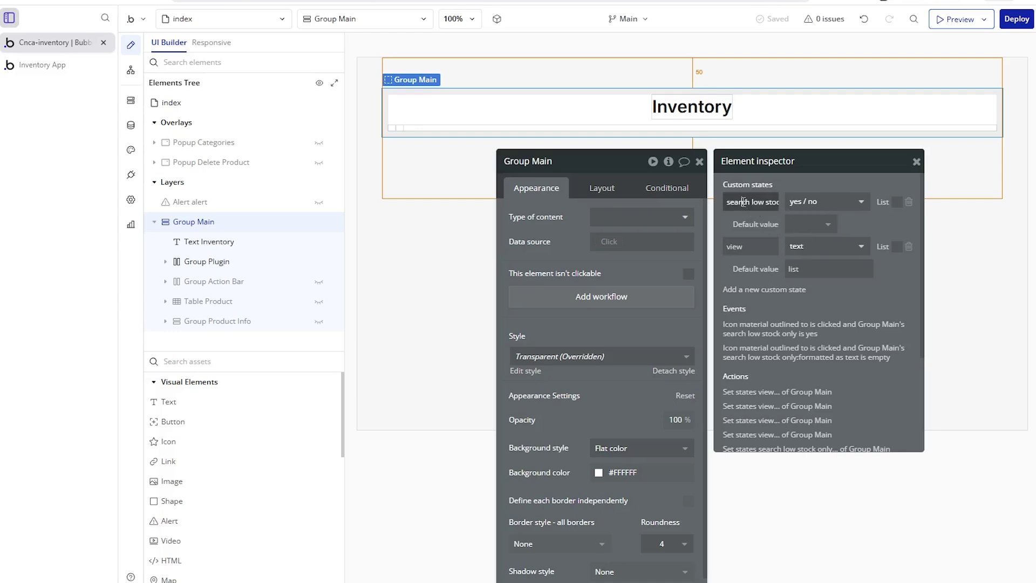
left_click_drag(744, 202, 782, 208)
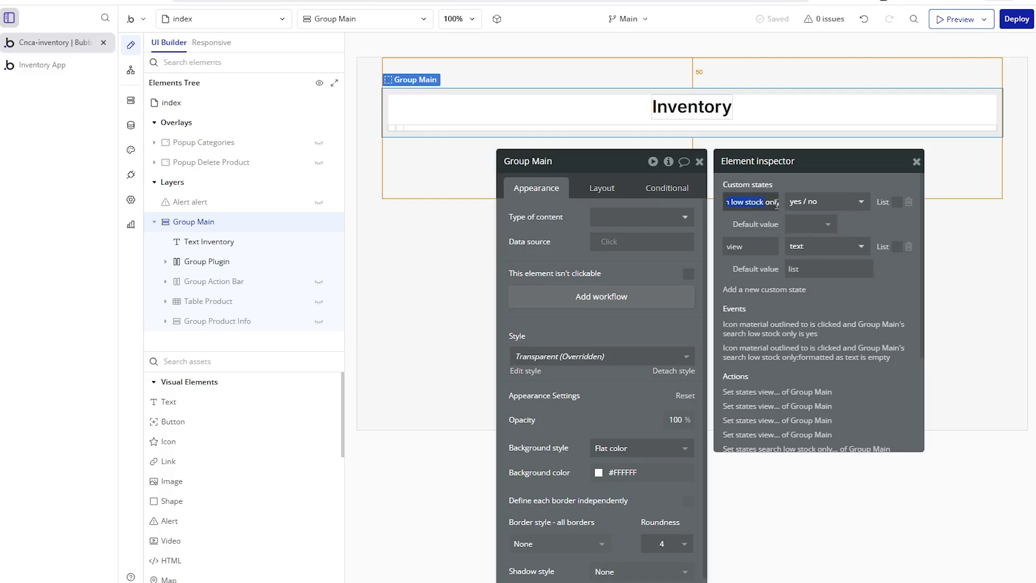
- Switch to the Inventory App and toggle the Low Stock Only filter on and off to compare the product lists
left_click(16, 69)
left_click(598, 126)
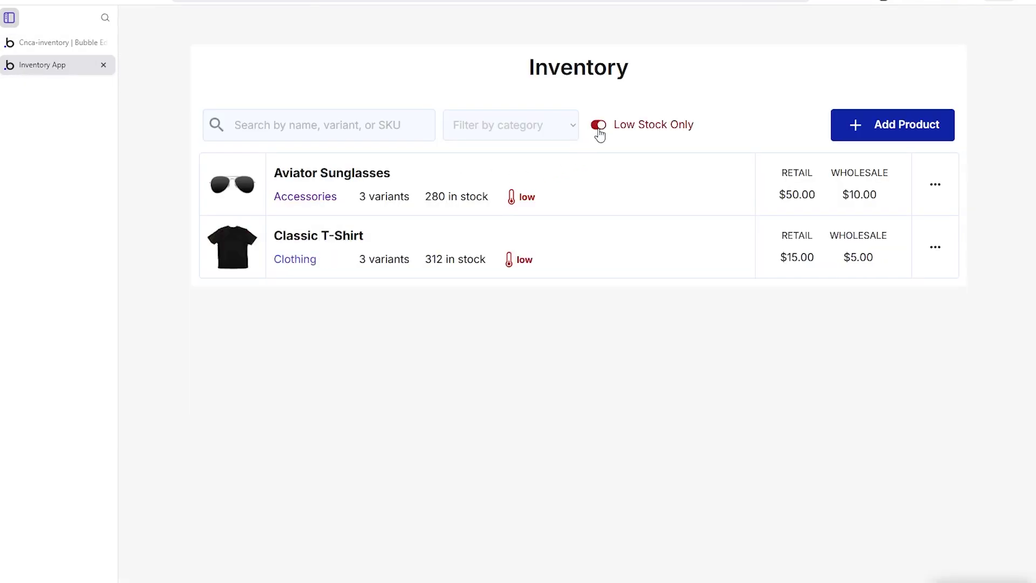
left_click(599, 131)
left_click(600, 130)
left_click(602, 132)
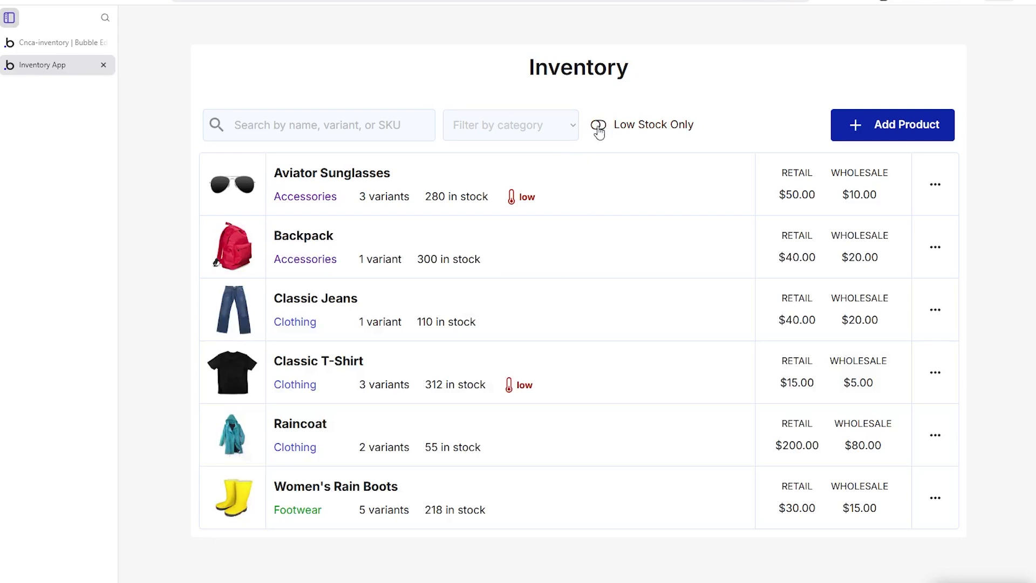
left_click(598, 128)
left_click(599, 127)
- Return to the Bubble editor and examine the default value and available data types of Group Main's view custom state
left_click(44, 43)
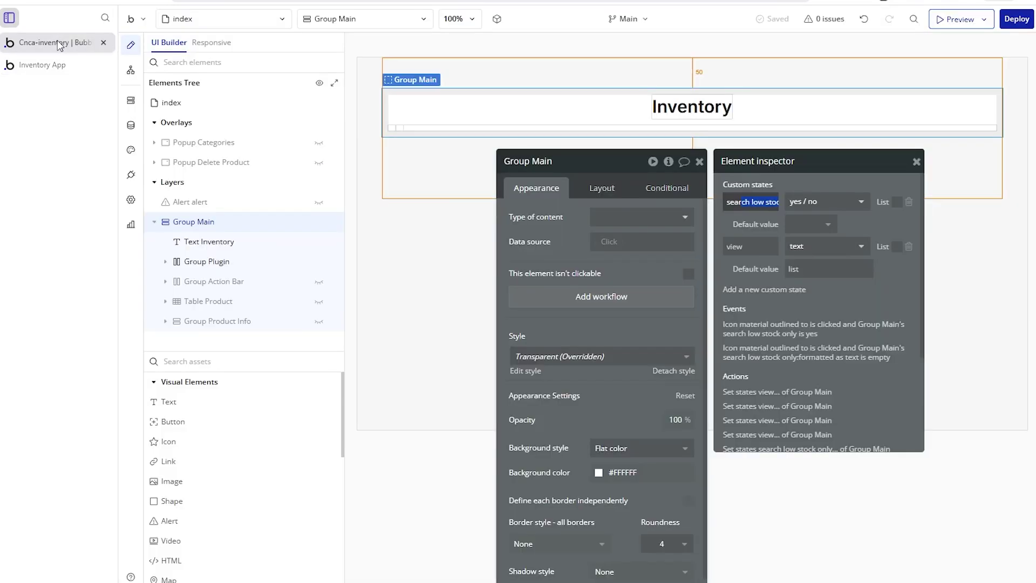
left_click(738, 249)
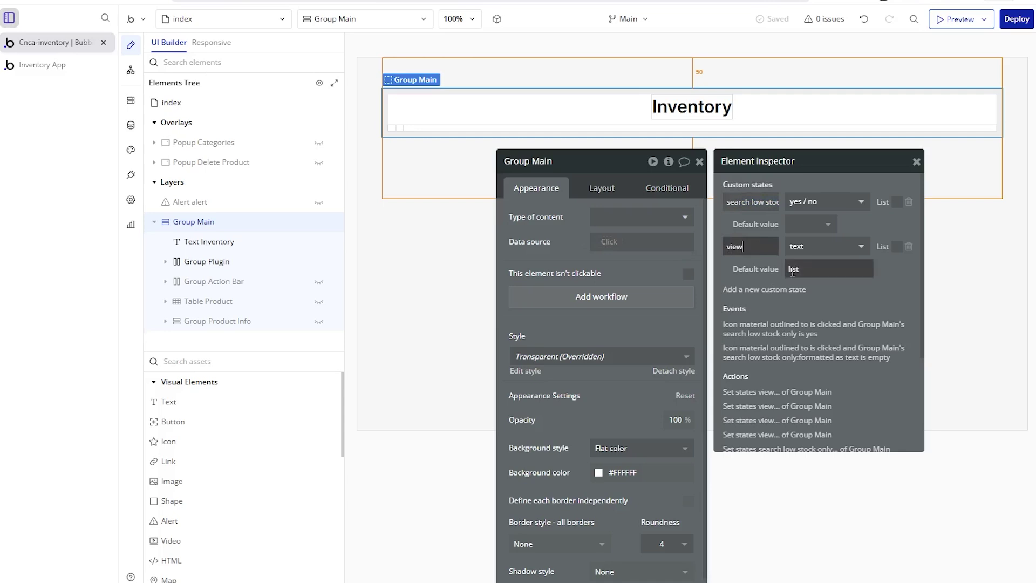
left_click_drag(805, 271, 781, 271)
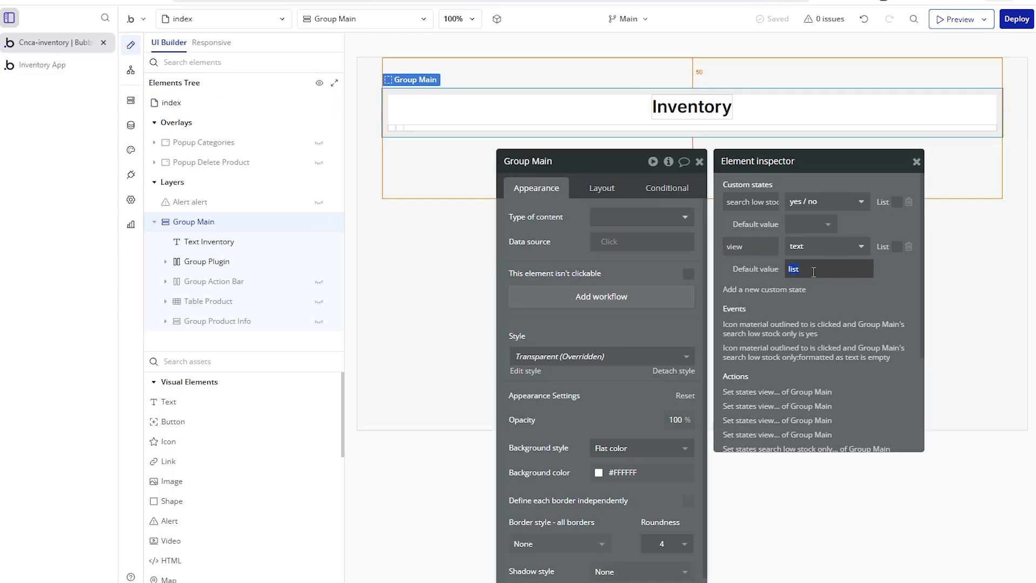
left_click(816, 246)
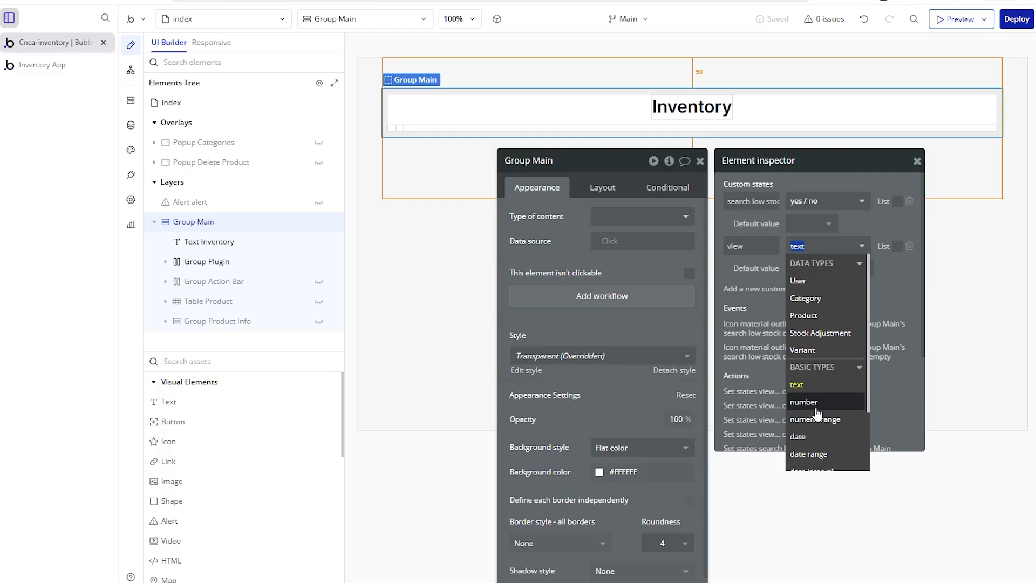
left_click(894, 280)
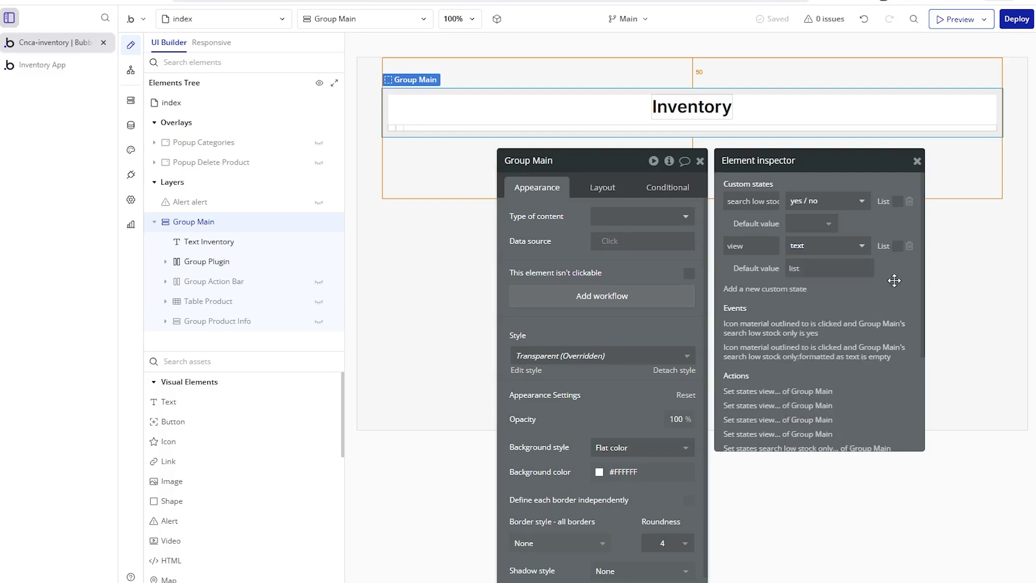
- Inspect the Text Inventory and Group Plugin elements and check the installed Search & Autocorrect plugin
left_click(700, 161)
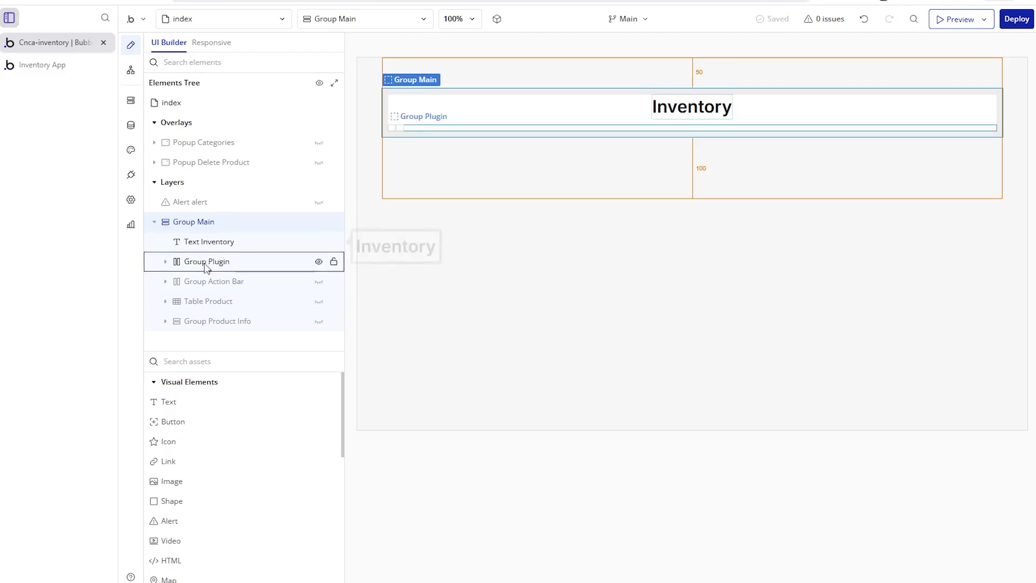
double_click(210, 247)
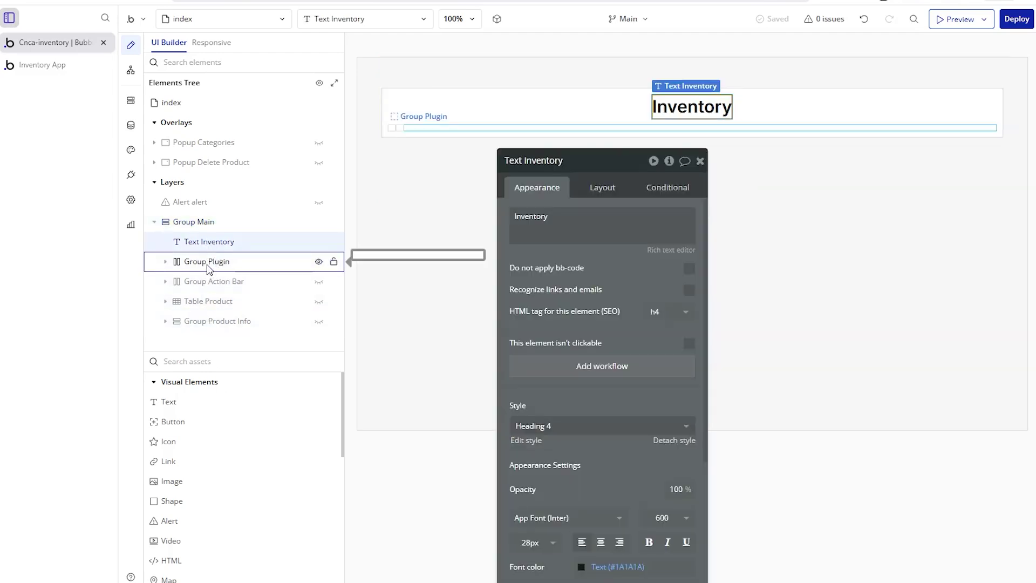
left_click(210, 268)
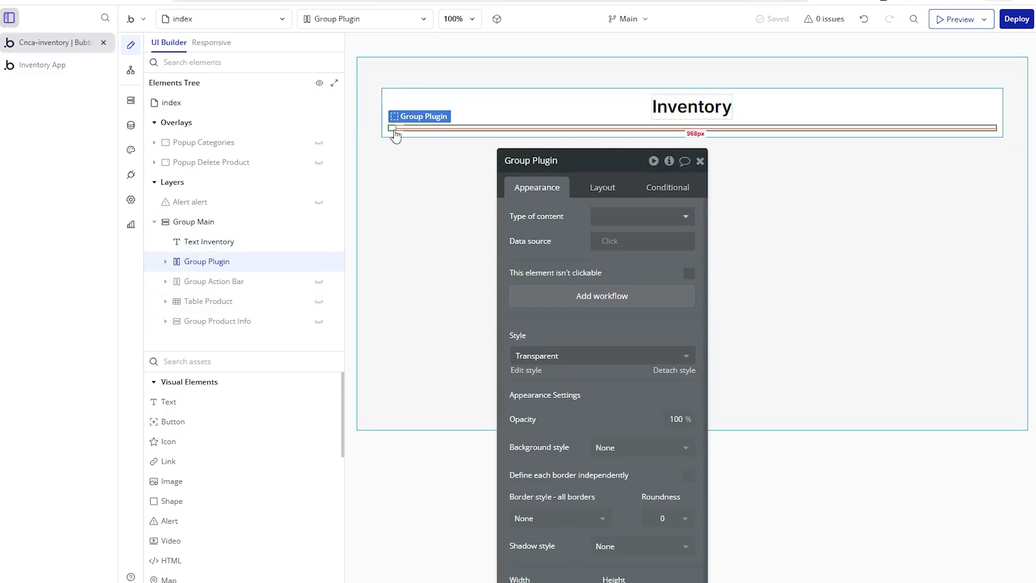
left_click(132, 174)
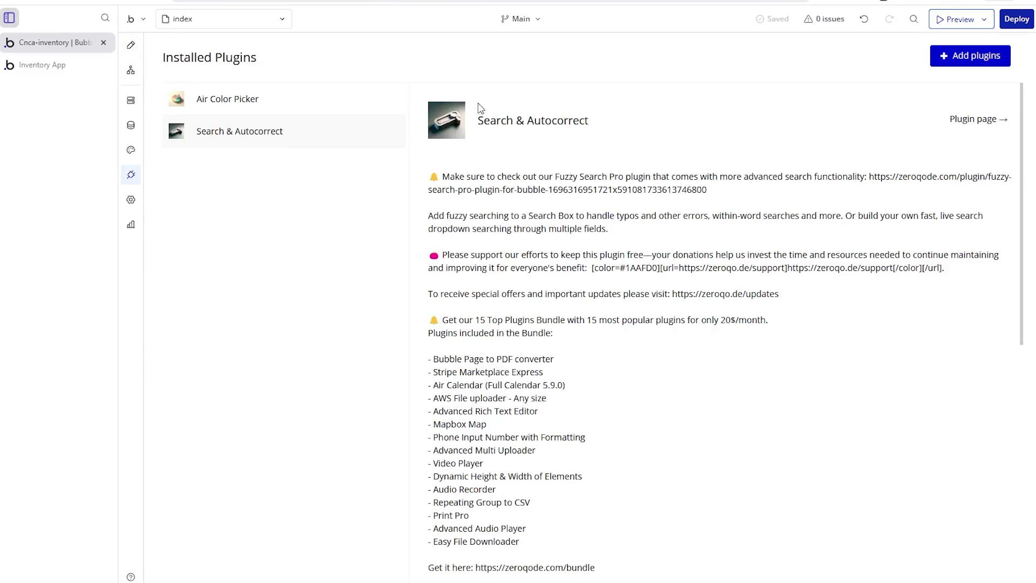
left_click(134, 47)
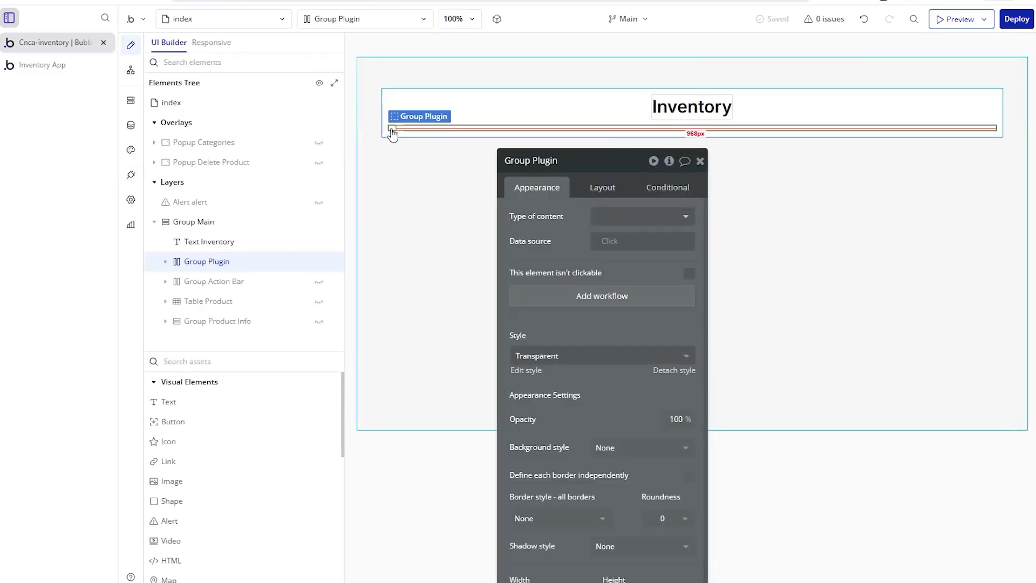
- Show the hidden Group Action Bar and Table Product elements on the index page canvas
left_click(319, 281)
left_click_drag(525, 259, 496, 325)
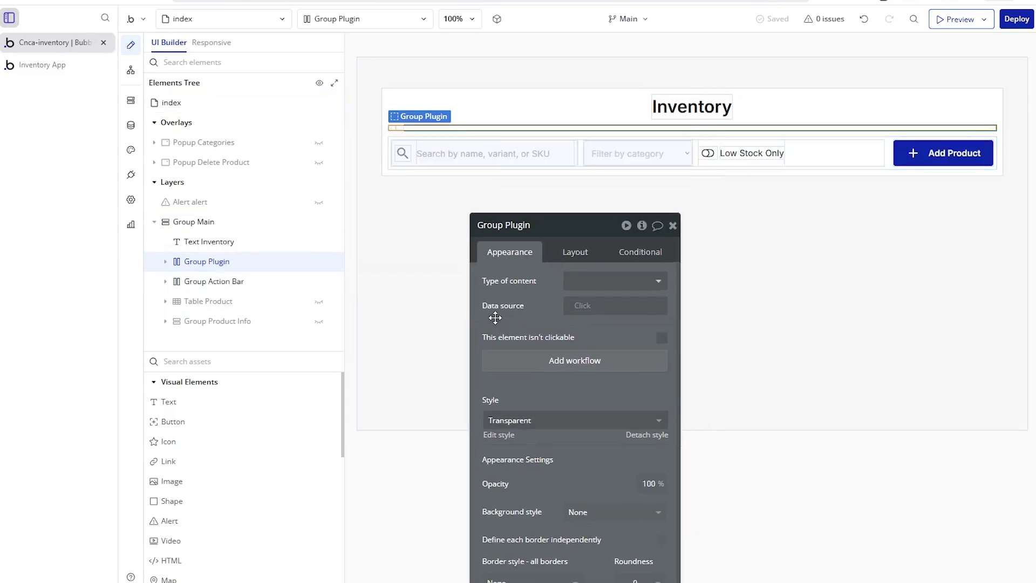
left_click(319, 302)
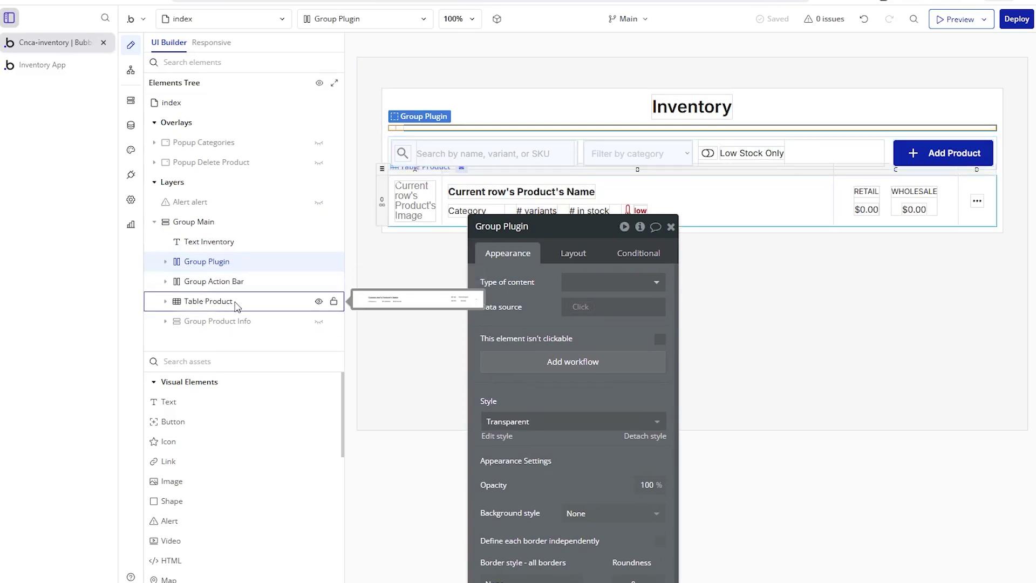
- Review Group Action Bar's layout settings and open its conditional settings
left_click(236, 282)
left_click_drag(552, 277, 465, 290)
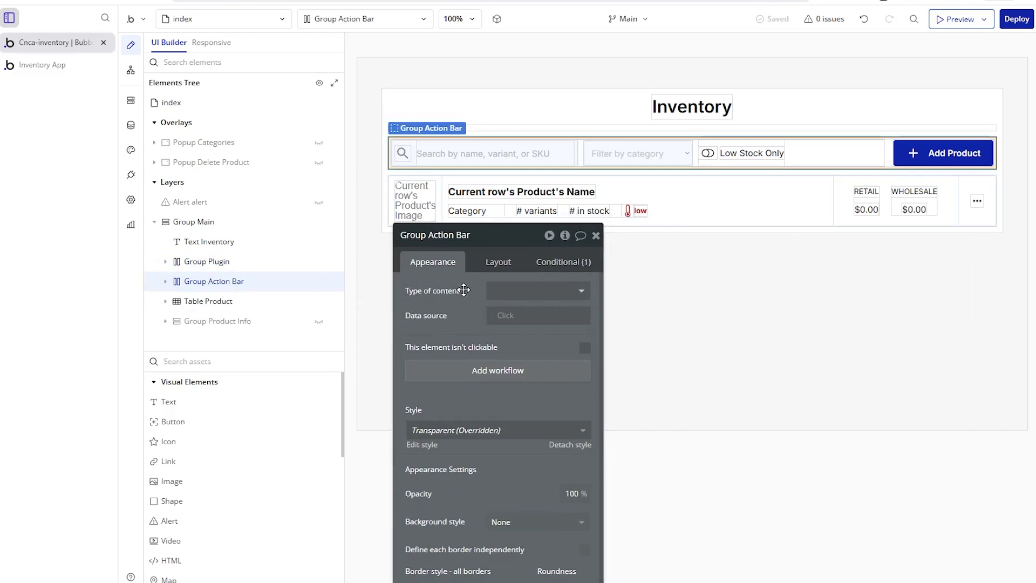
left_click(484, 264)
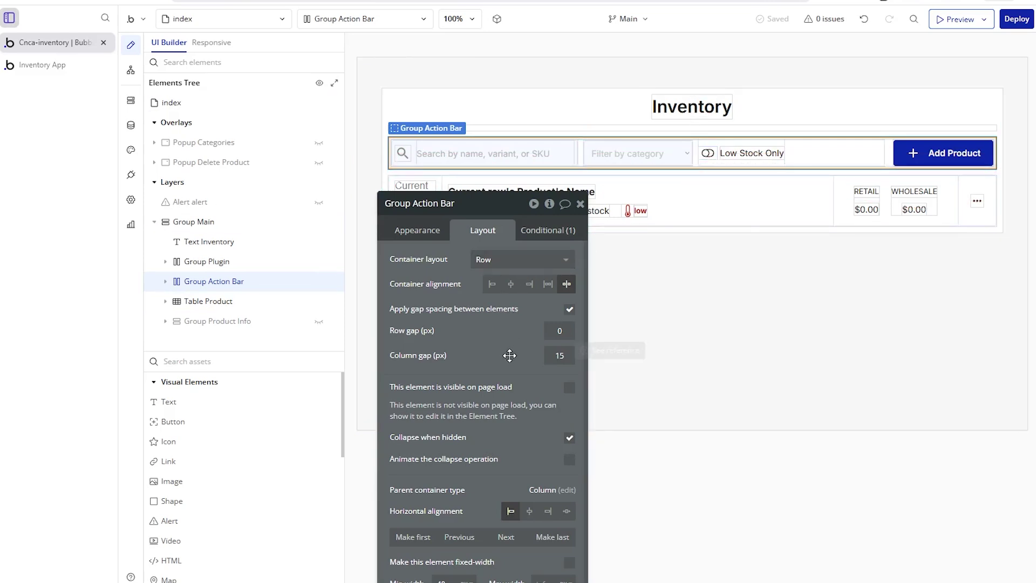
left_click(548, 231)
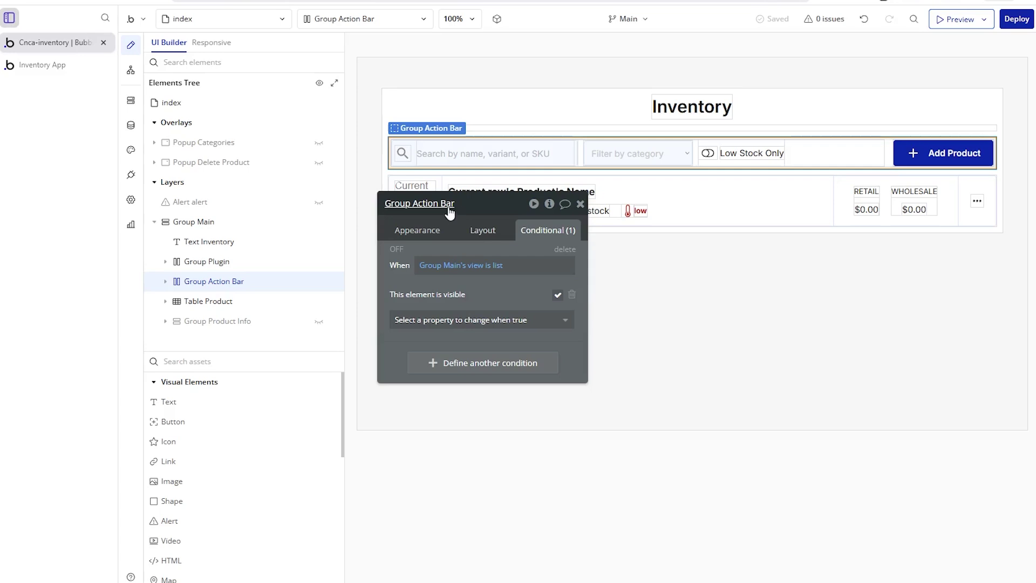
- Examine the view state and the list value in Group Action Bar's visibility condition
left_click(451, 267)
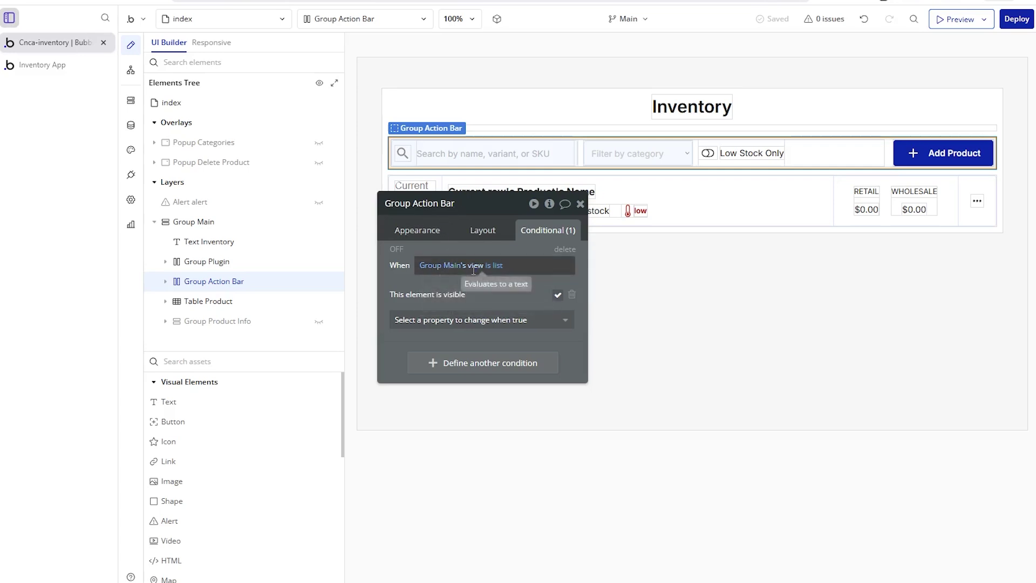
left_click(483, 266)
scroll(507, 474, "down", 1)
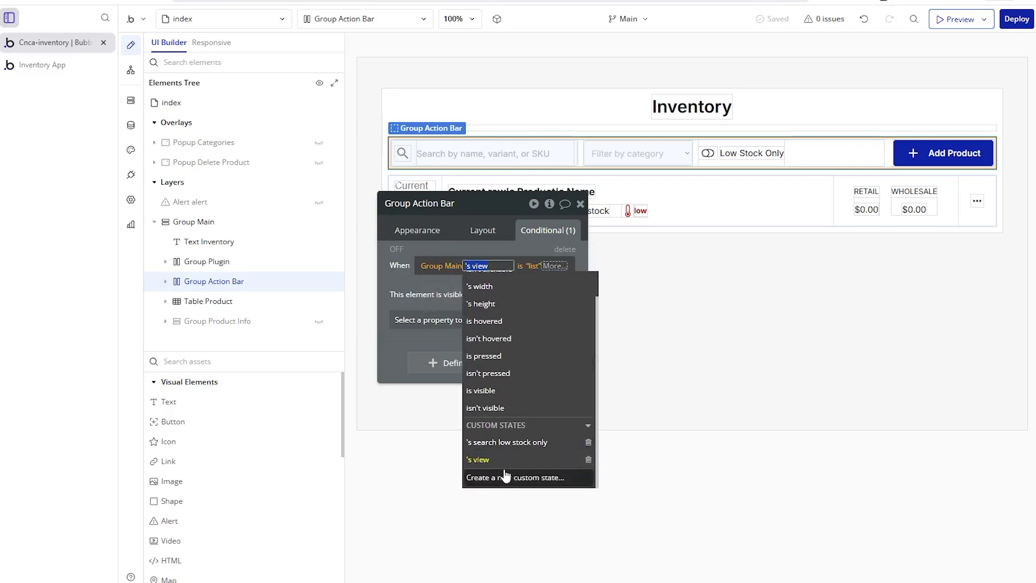
left_click(446, 290)
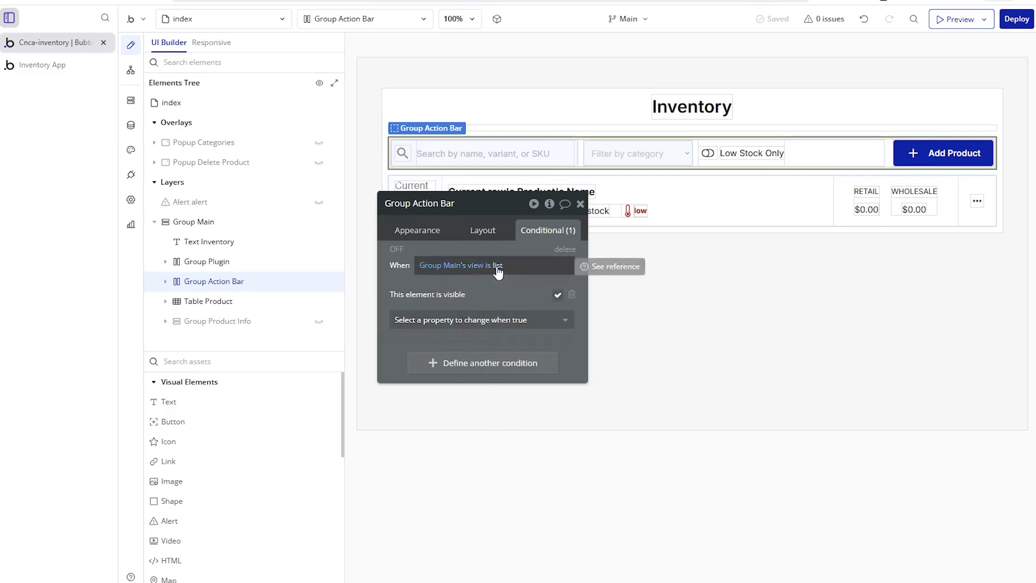
left_click(504, 266)
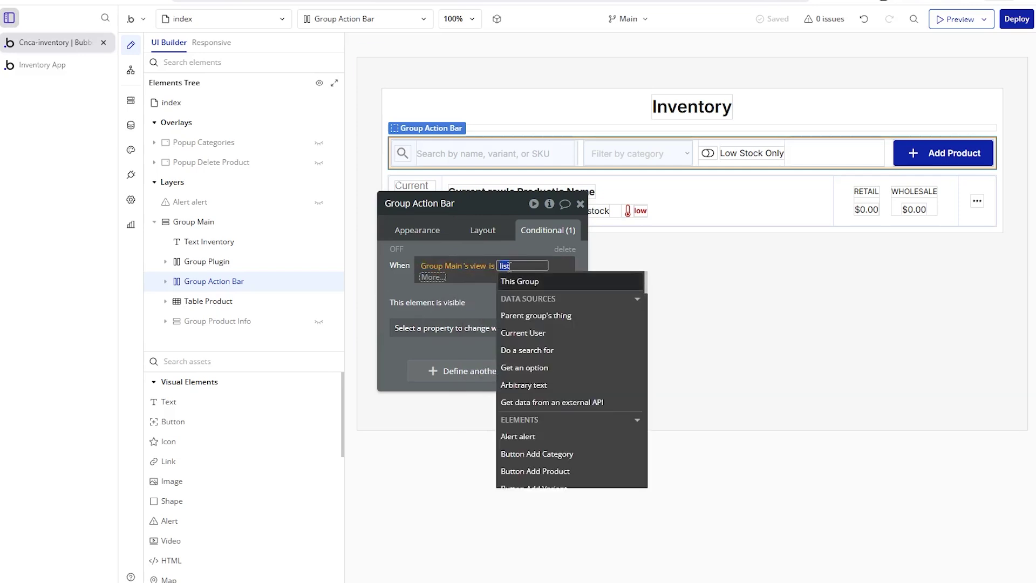
left_click(466, 292)
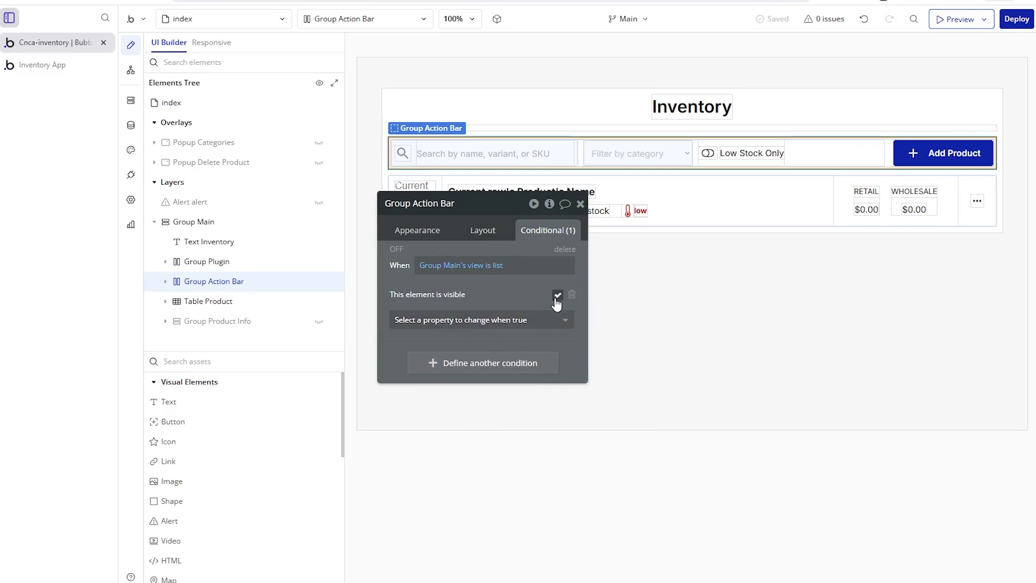
- Check Table Product's and Group Product Info's visibility conditions against the Aviator Sunglasses detail view in the Inventory App
left_click(254, 301)
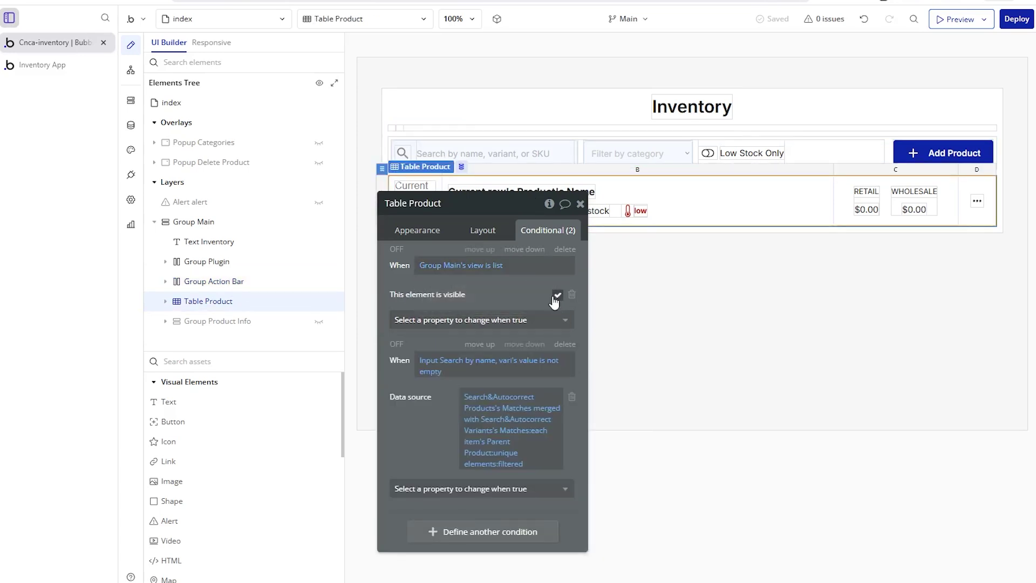
left_click(292, 324)
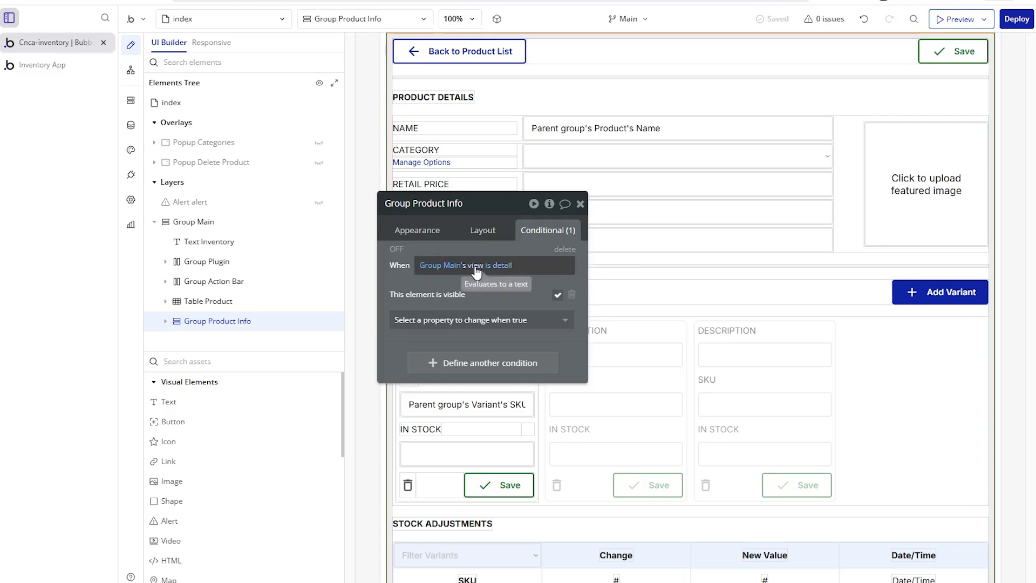
left_click(59, 64)
left_click(937, 195)
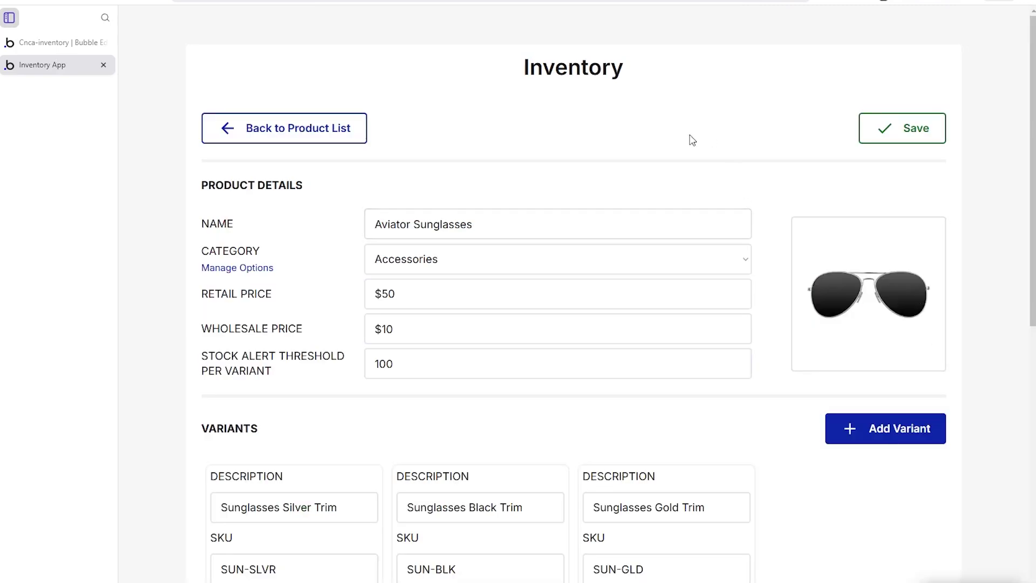
- Return the Inventory App to the product list, then hide Group Product Info on the index page canvas in the Bubble editor
left_click(348, 133)
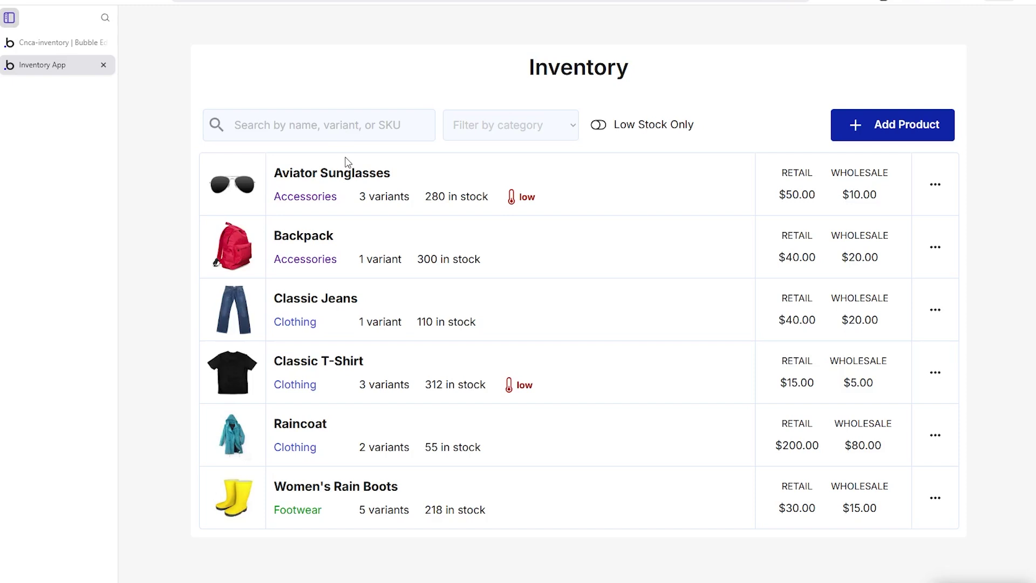
left_click(65, 42)
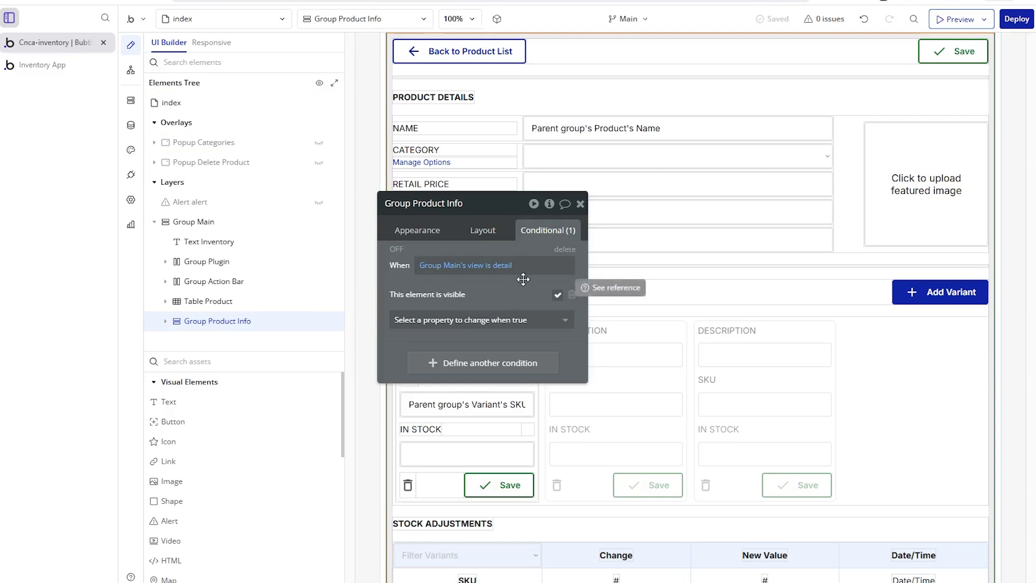
left_click(580, 204)
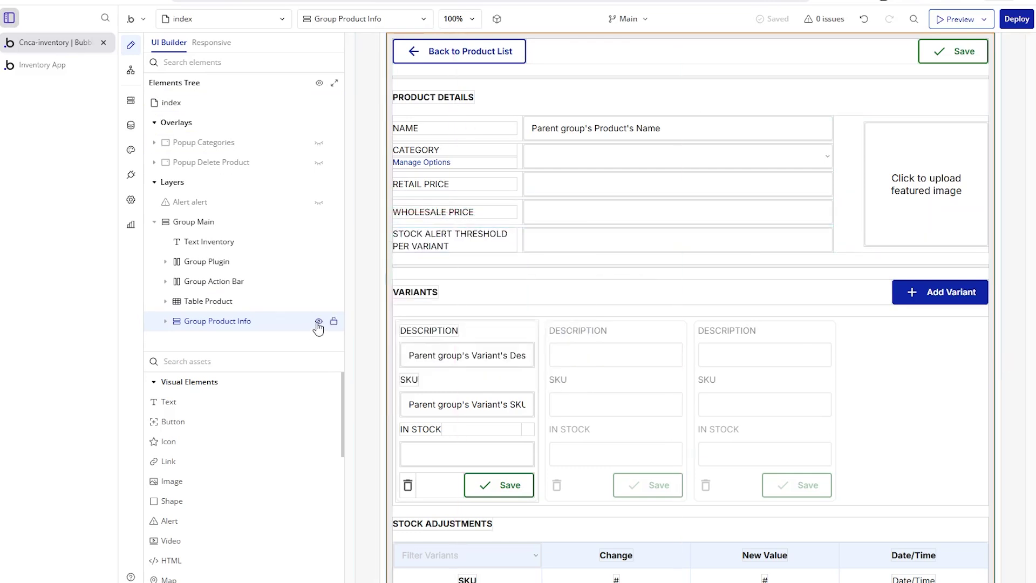
left_click(318, 322)
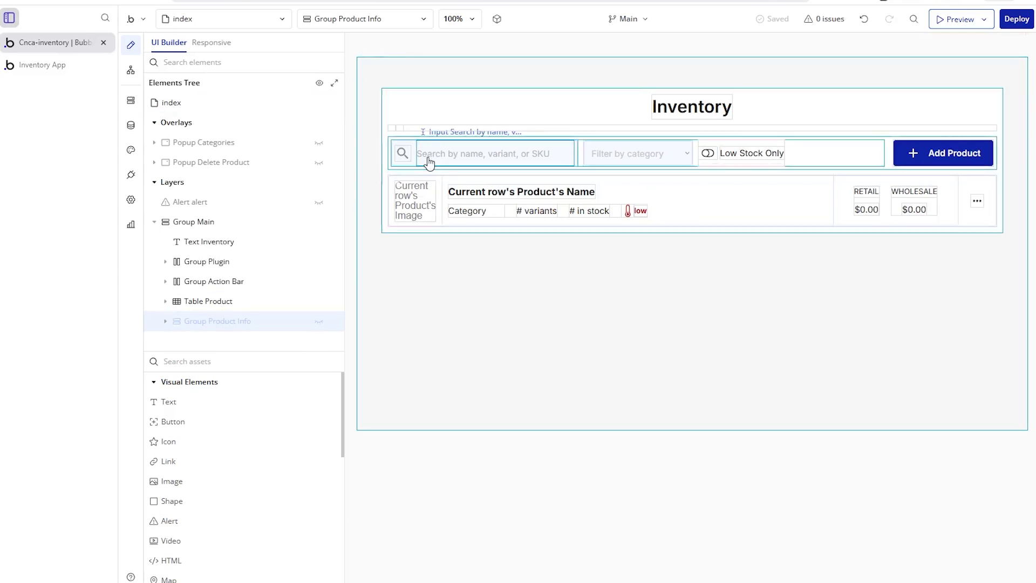
- Inspect Group Action Bar, Group Search, its search icon and its search input, comparing them with the search bar in the Inventory App
left_click(214, 281)
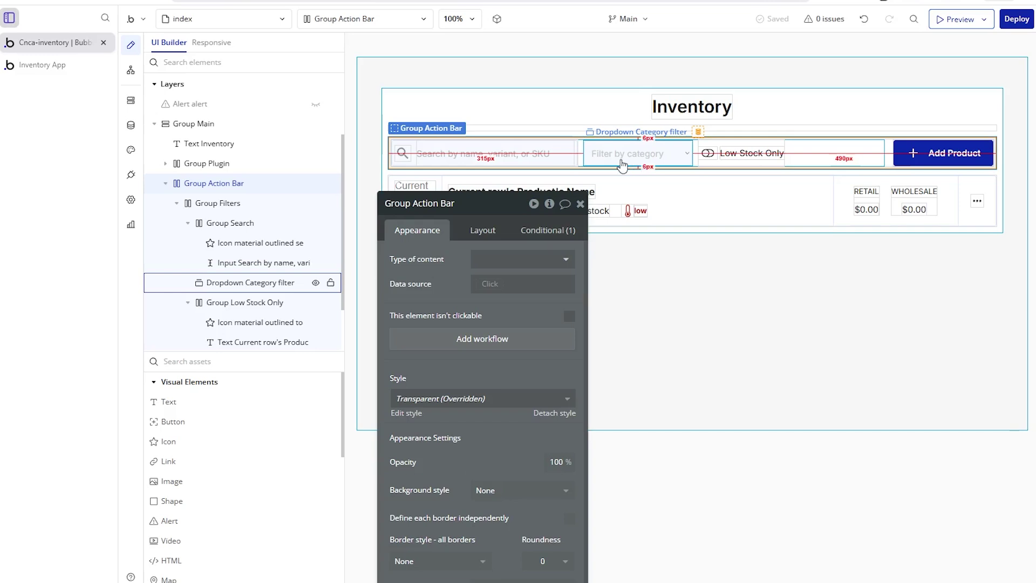
left_click(413, 160)
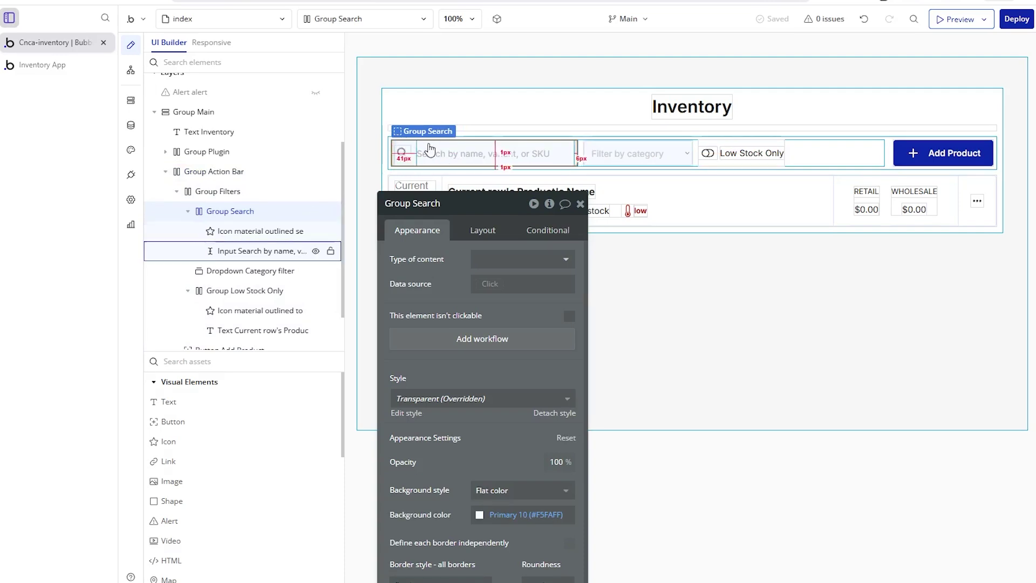
left_click(402, 155)
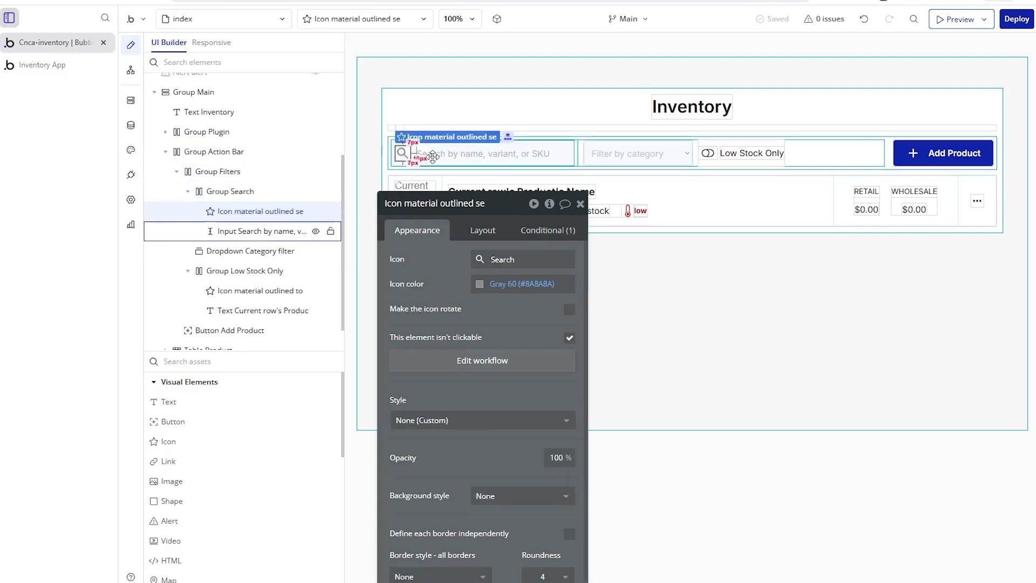
left_click(421, 156)
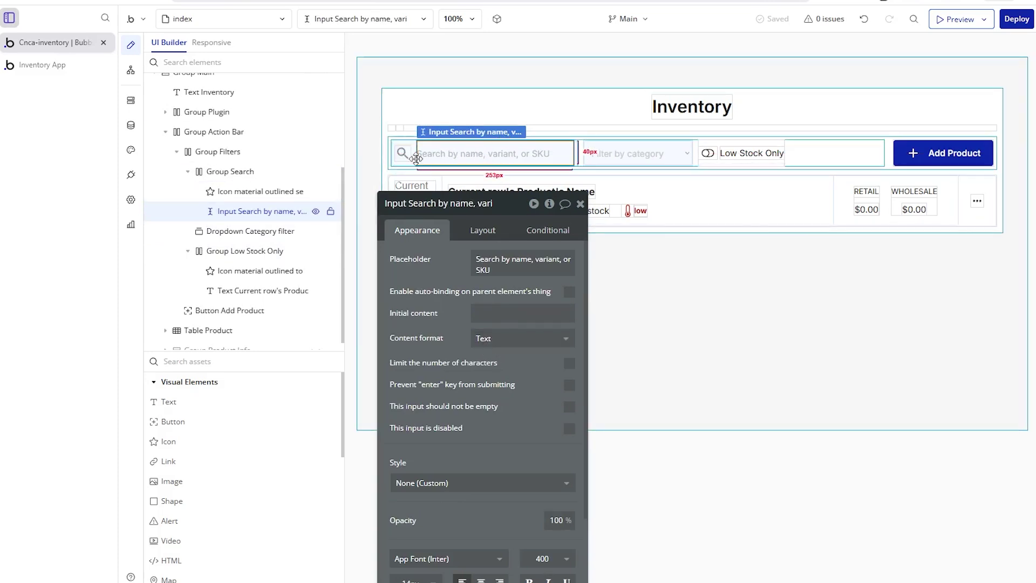
left_click(54, 70)
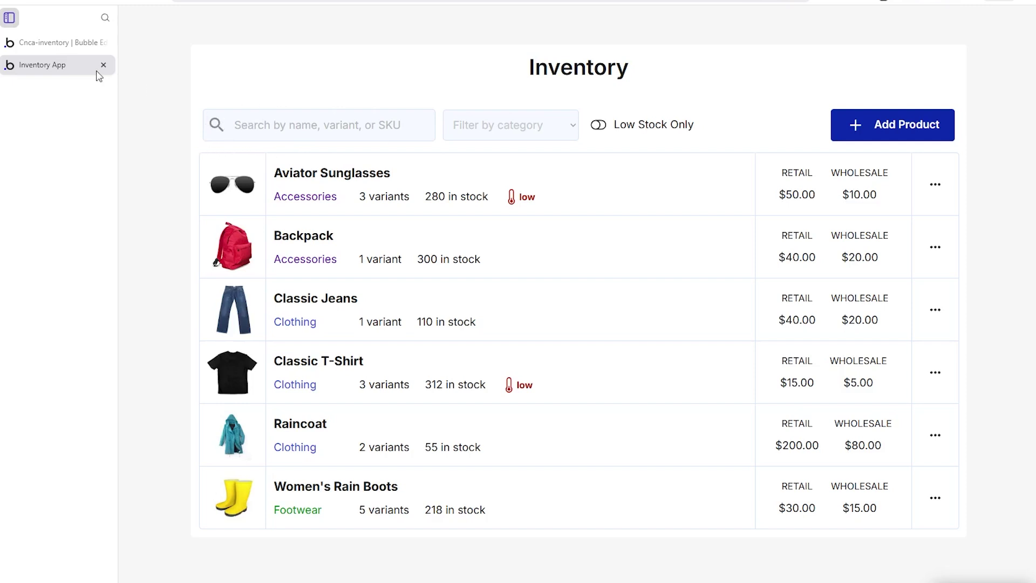
left_click(74, 44)
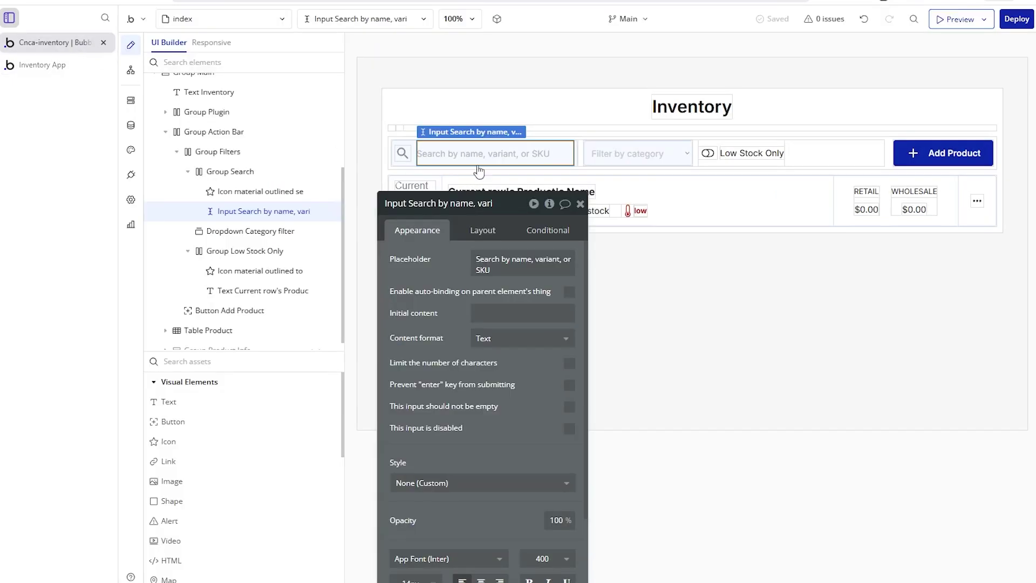
- Review Dropdown Category filter's type of choices, choices source search and option caption
left_click(588, 165)
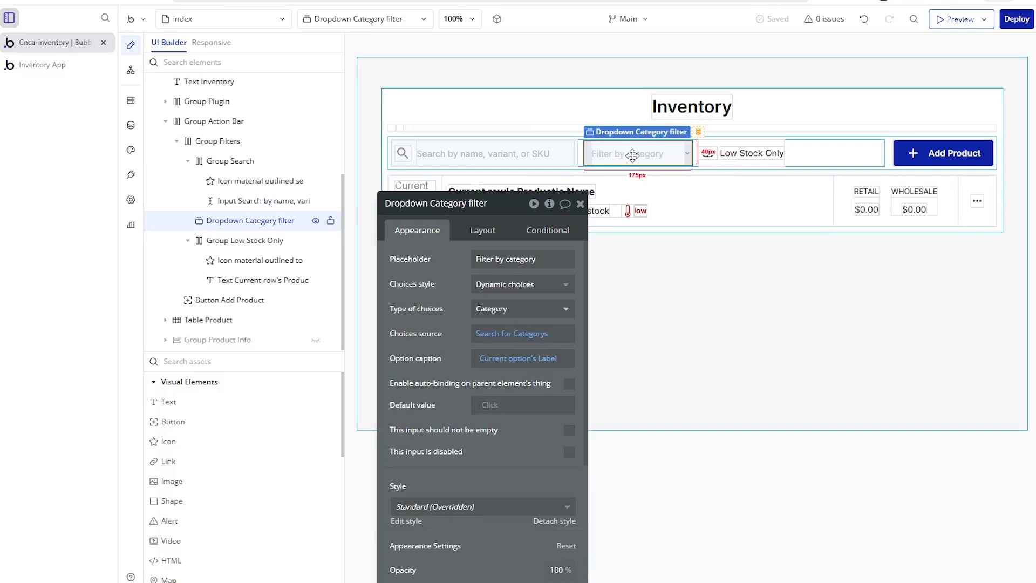
left_click_drag(631, 154, 641, 180)
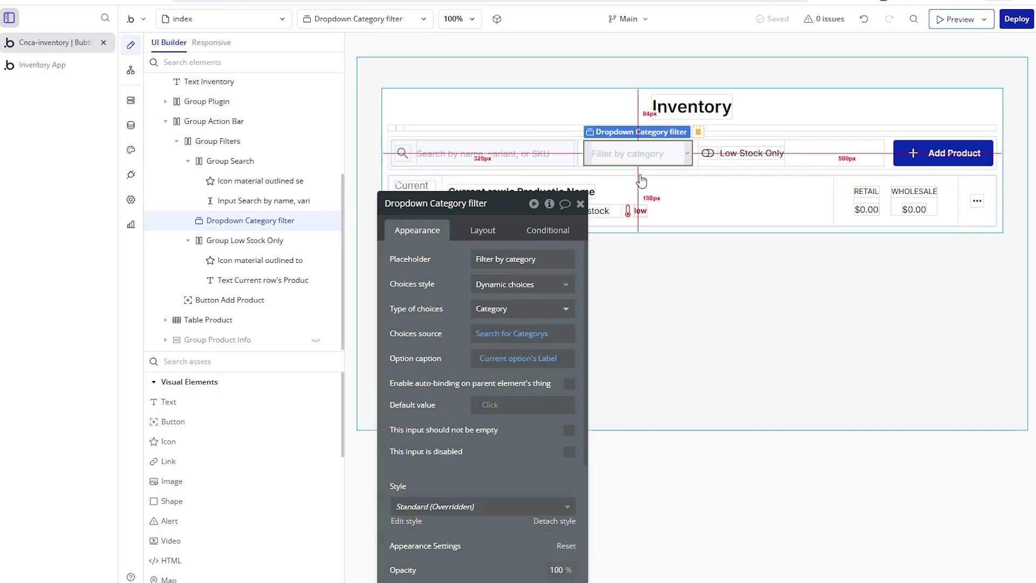
left_click_drag(435, 293, 364, 205)
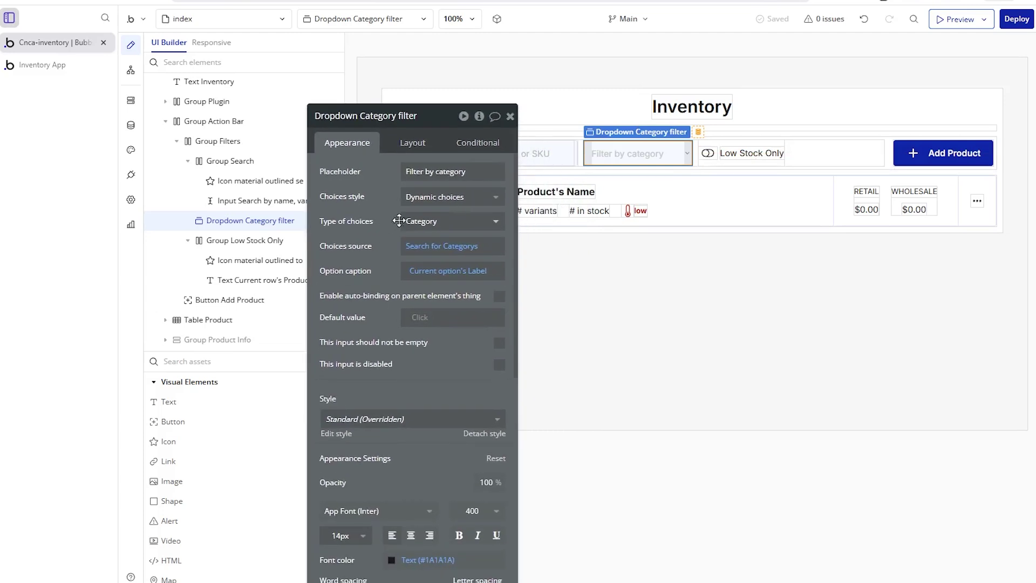
left_click(435, 229)
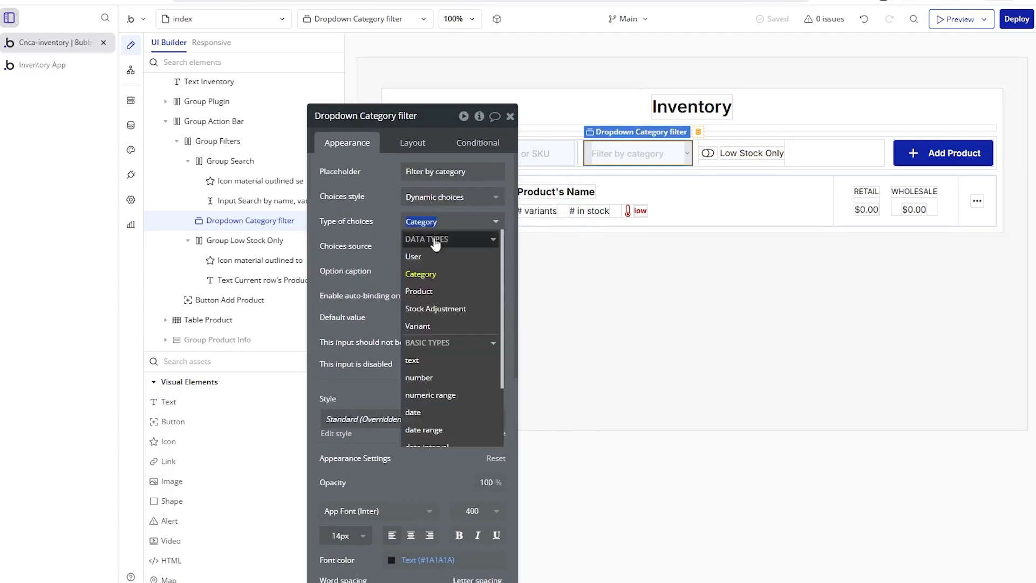
left_click(362, 267)
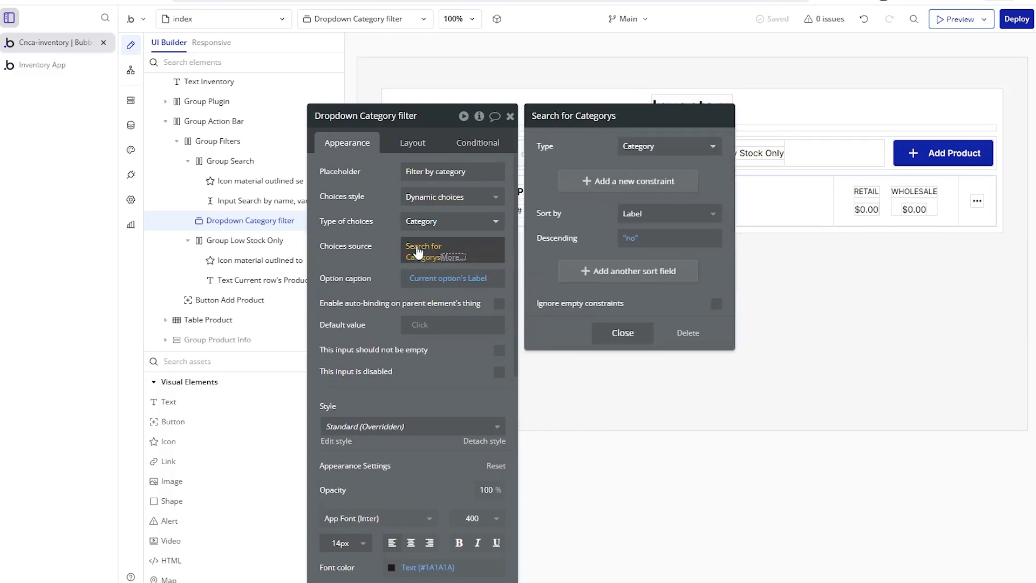
left_click(423, 247)
left_click(354, 285)
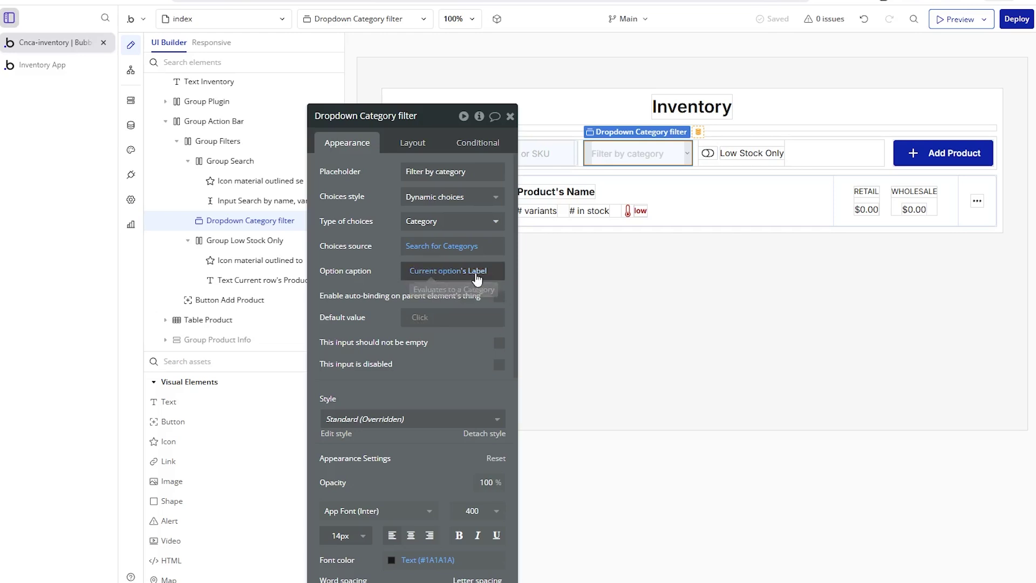
- Examine the low stock toggle icon's appearance and its condition that changes the icon and icon color
left_click(709, 155)
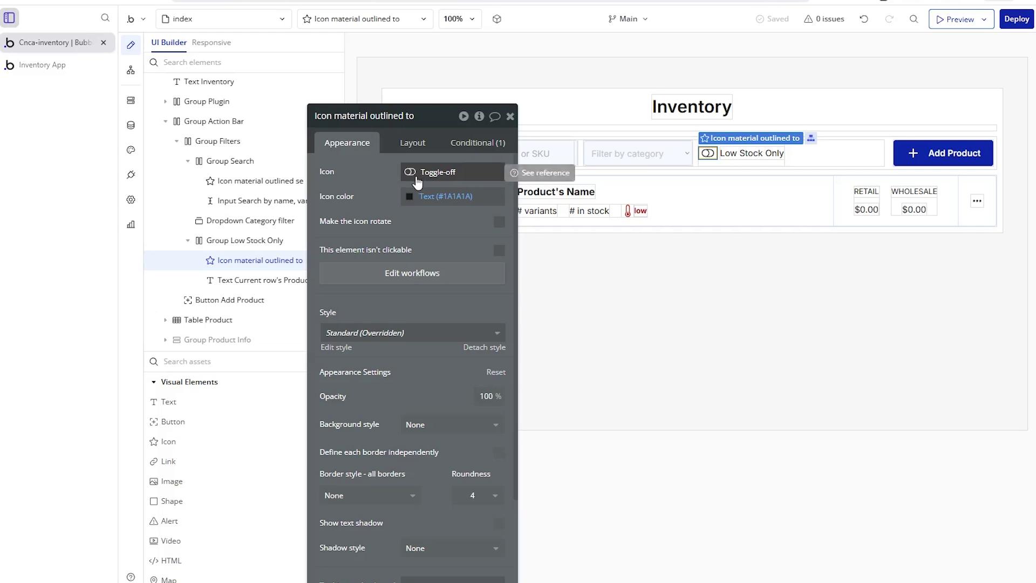
left_click(466, 145)
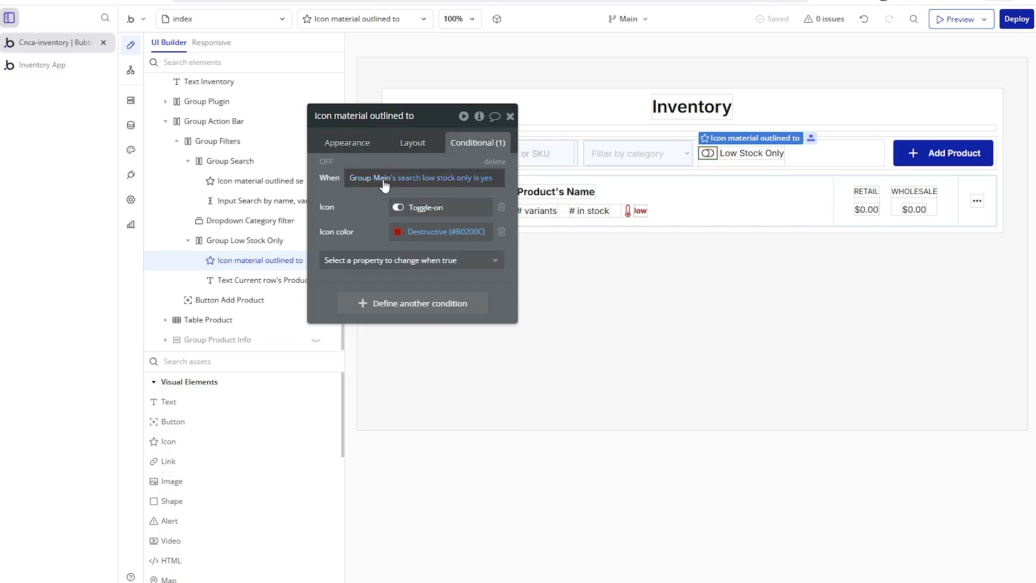
mouse_move(380, 186)
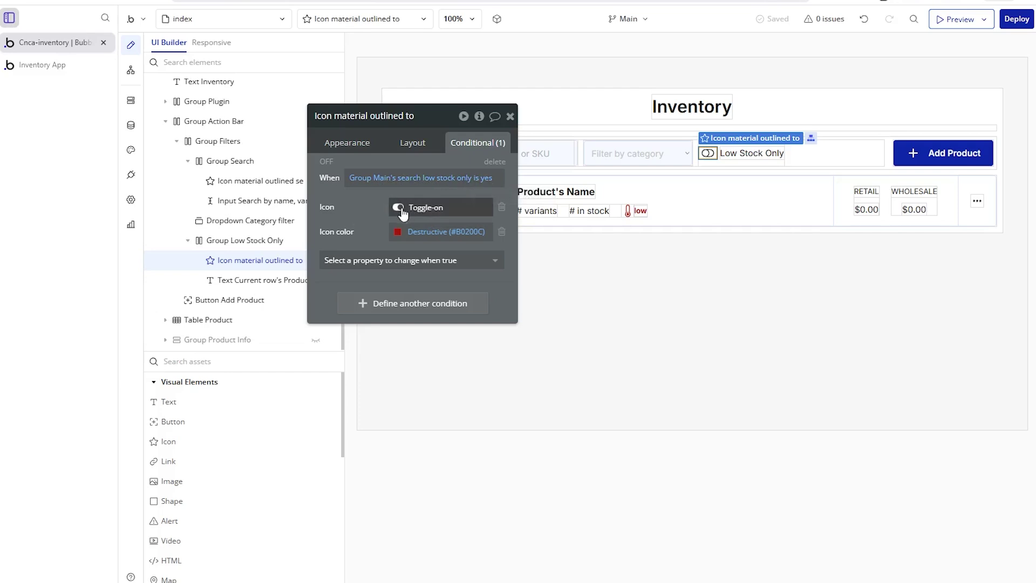
left_click(433, 211)
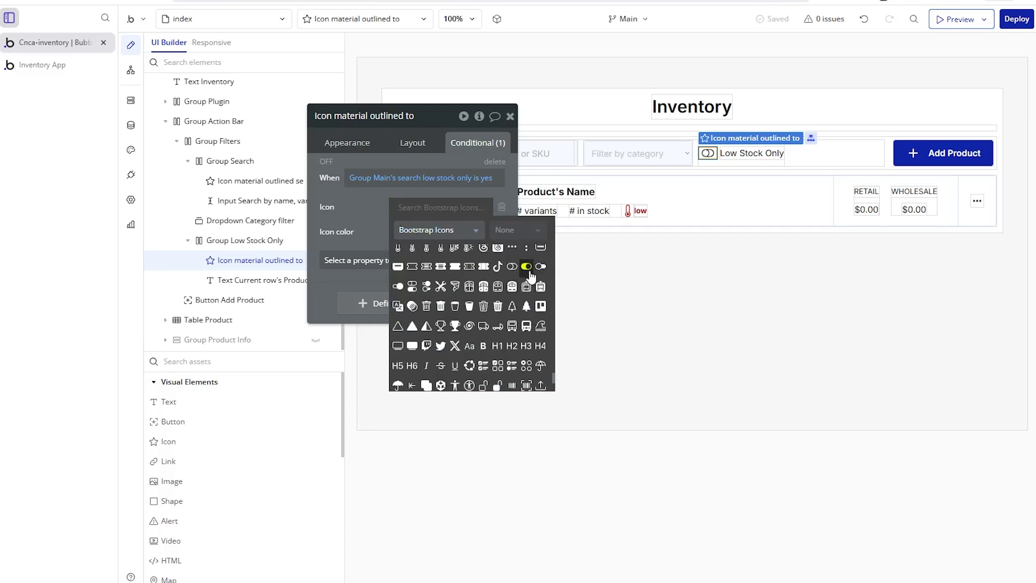
left_click(368, 233)
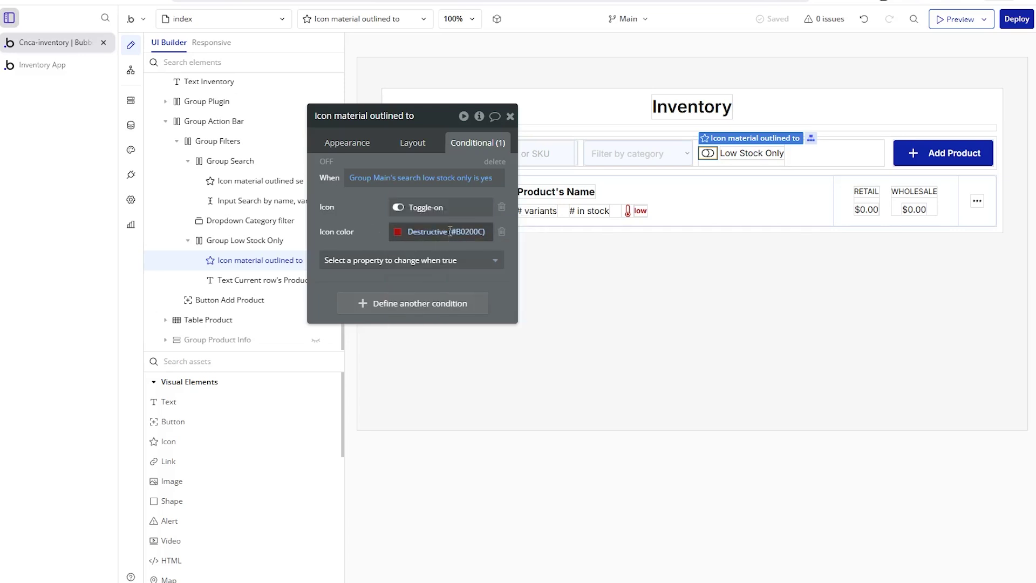
- Examine the Low Stock Only text's font color condition, including the operator that checks the search low stock only state
left_click(747, 154)
left_click(730, 161)
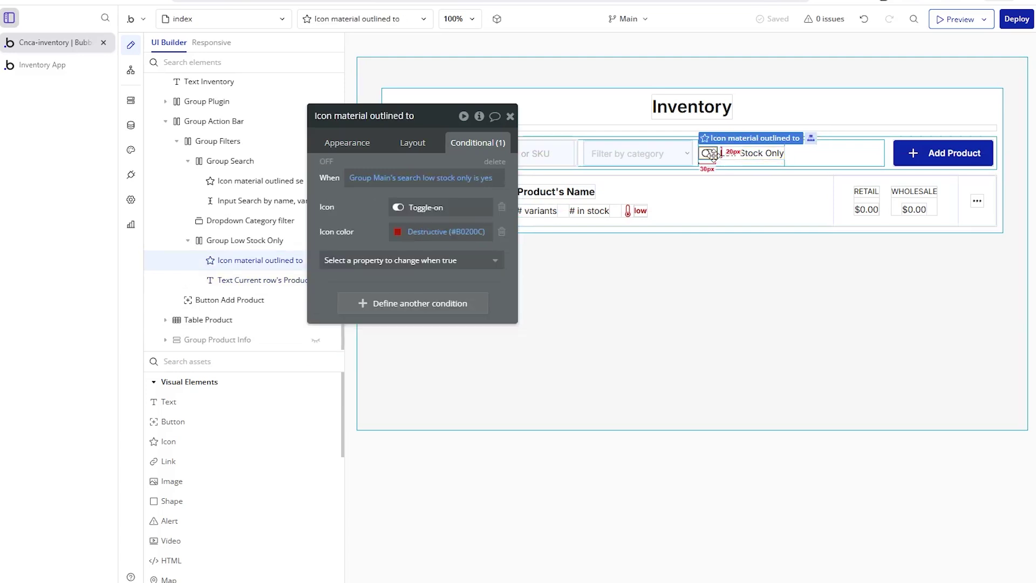
left_click(730, 156)
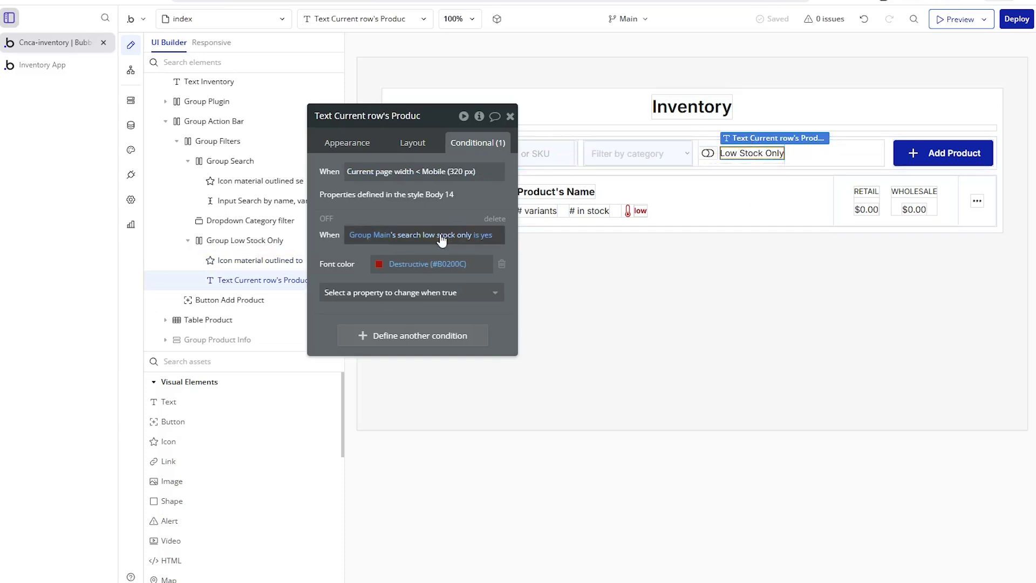
mouse_move(381, 240)
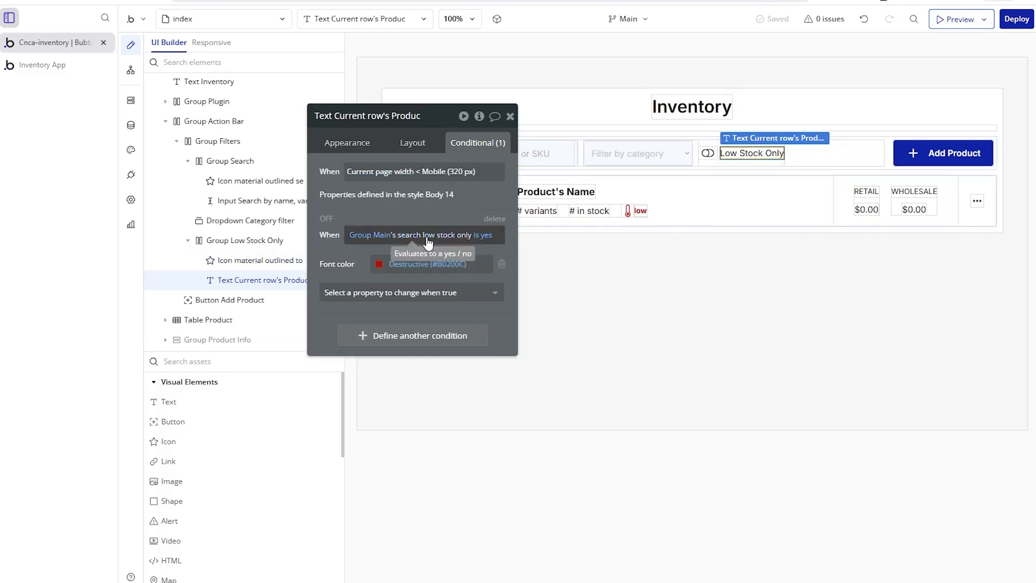
left_click(481, 236)
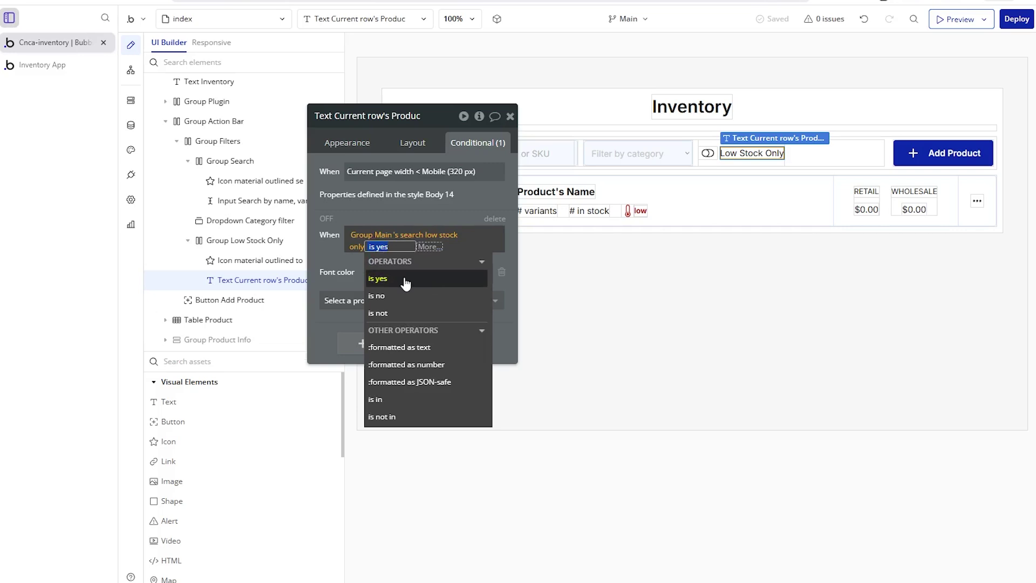
left_click(367, 281)
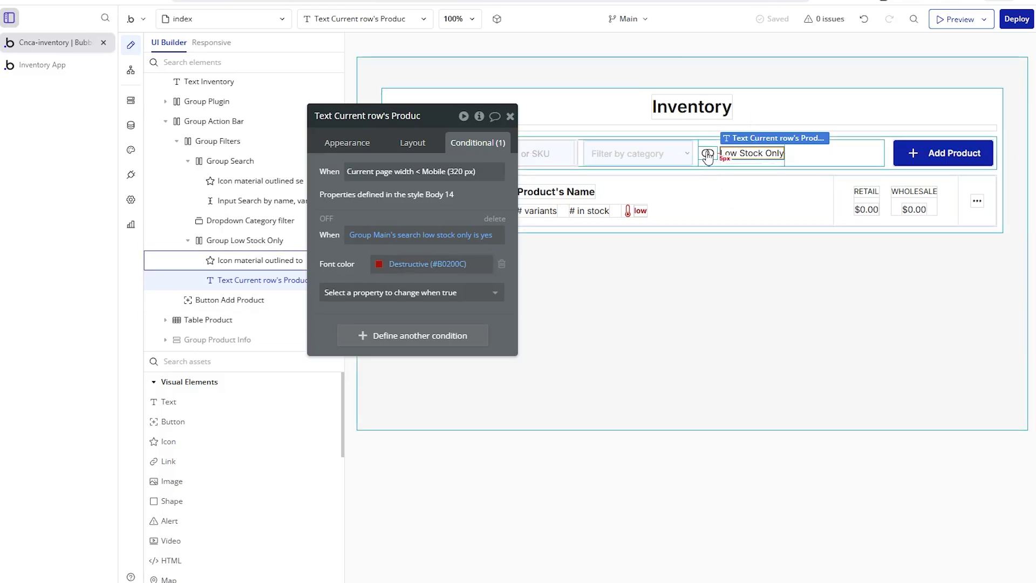
- Test the Low Stock Only filter in the Inventory App by switching it on and off repeatedly
left_click(82, 67)
left_click(600, 126)
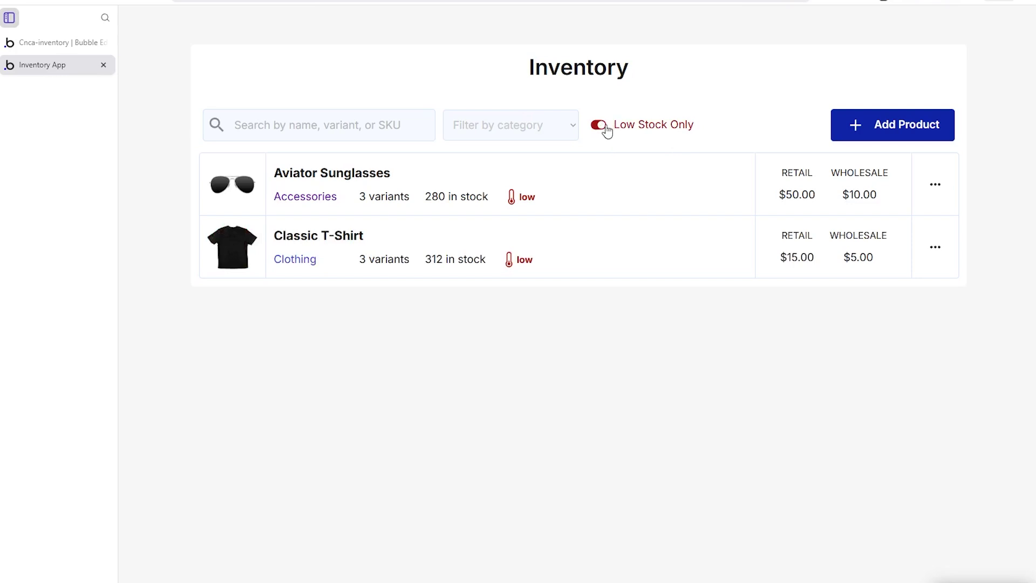
left_click(606, 130)
left_click(604, 132)
left_click(604, 133)
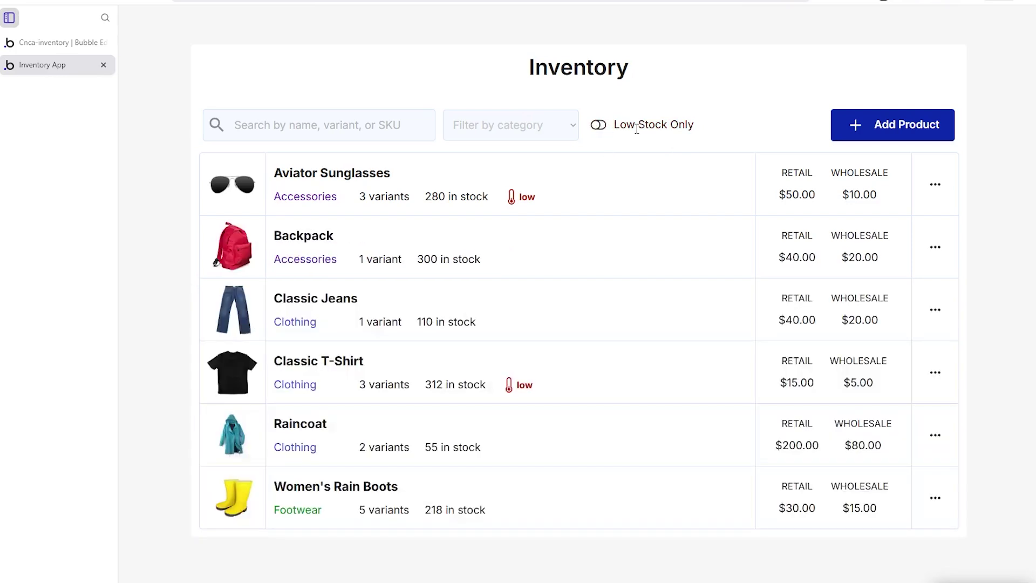
left_click(602, 134)
left_click(601, 131)
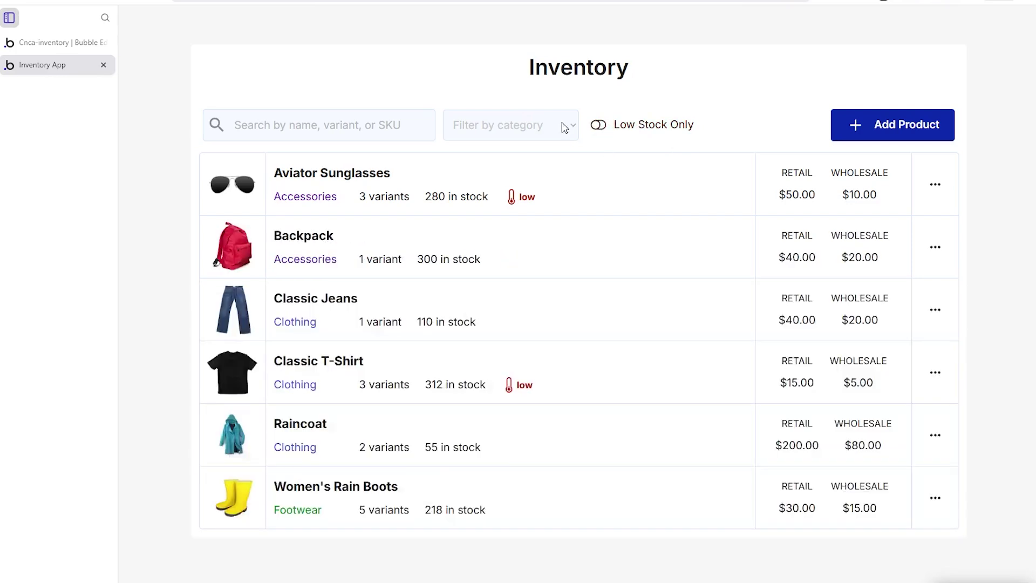
- Switch back to the Bubble editor and review Button Add Product's conditional and appearance settings
left_click(59, 43)
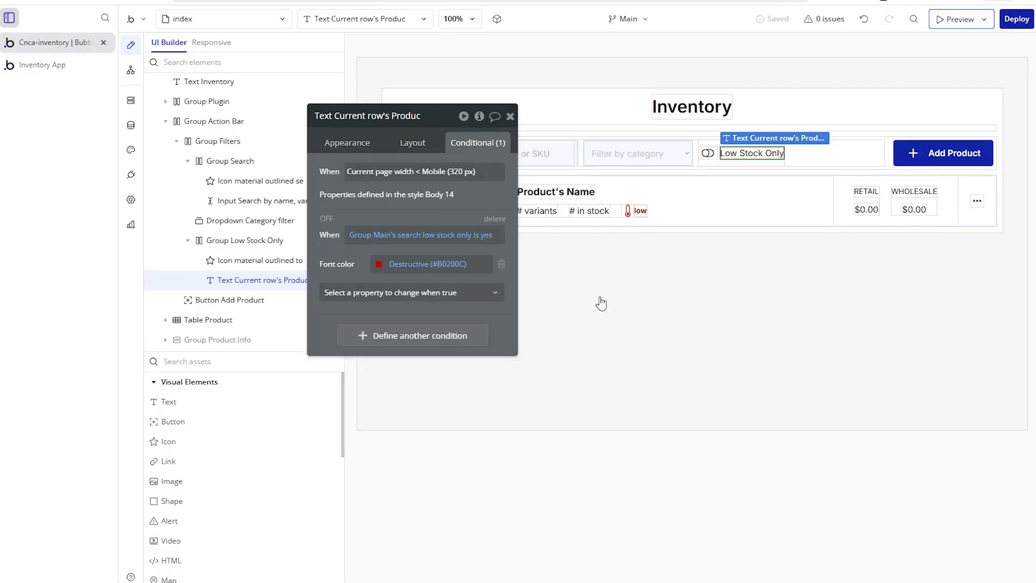
left_click(510, 116)
double_click(904, 153)
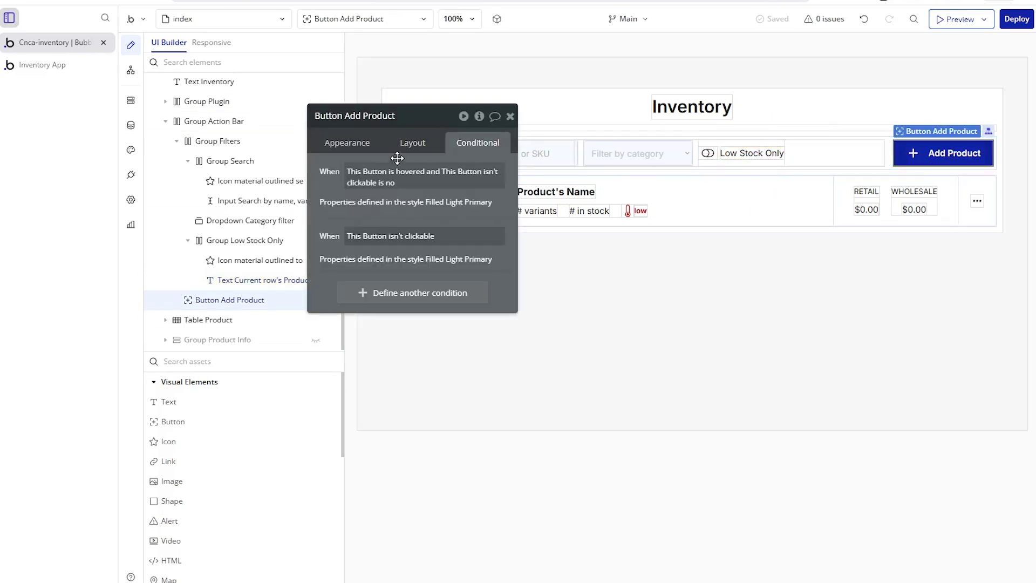
left_click(361, 150)
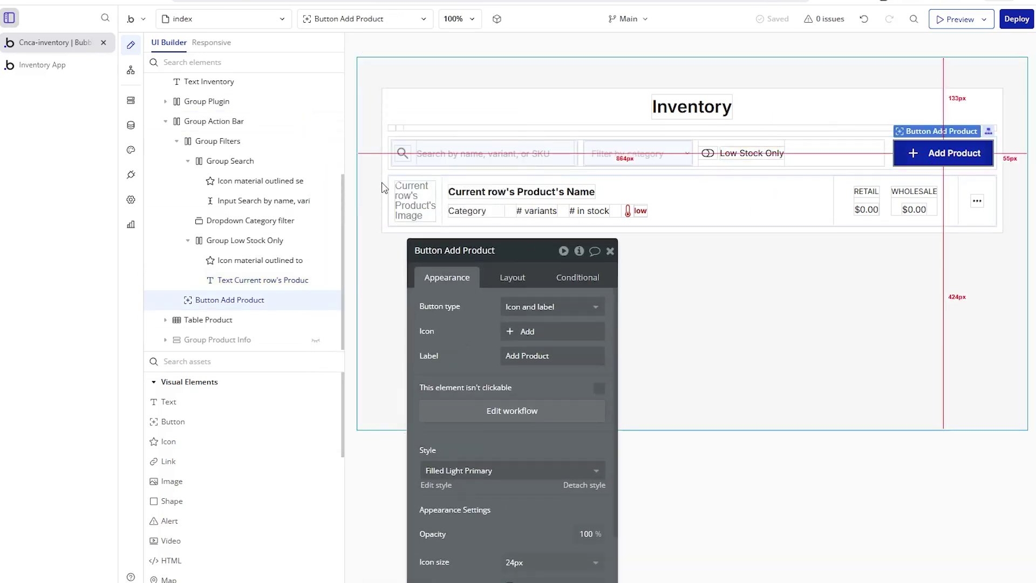
- Review Table Product's appearance settings and compare the table with the product list in the Inventory App
left_click(391, 187)
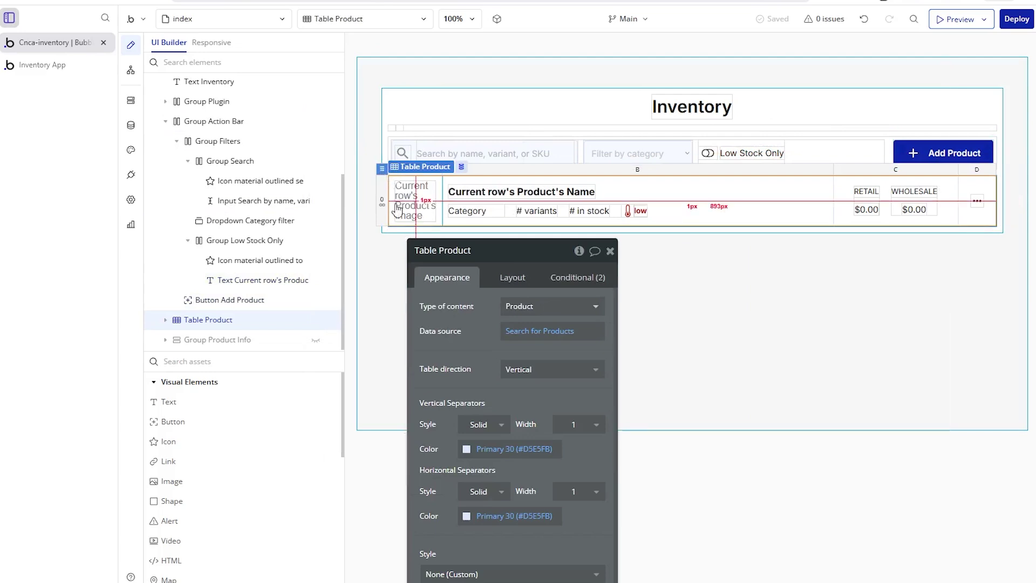
left_click_drag(445, 300, 508, 276)
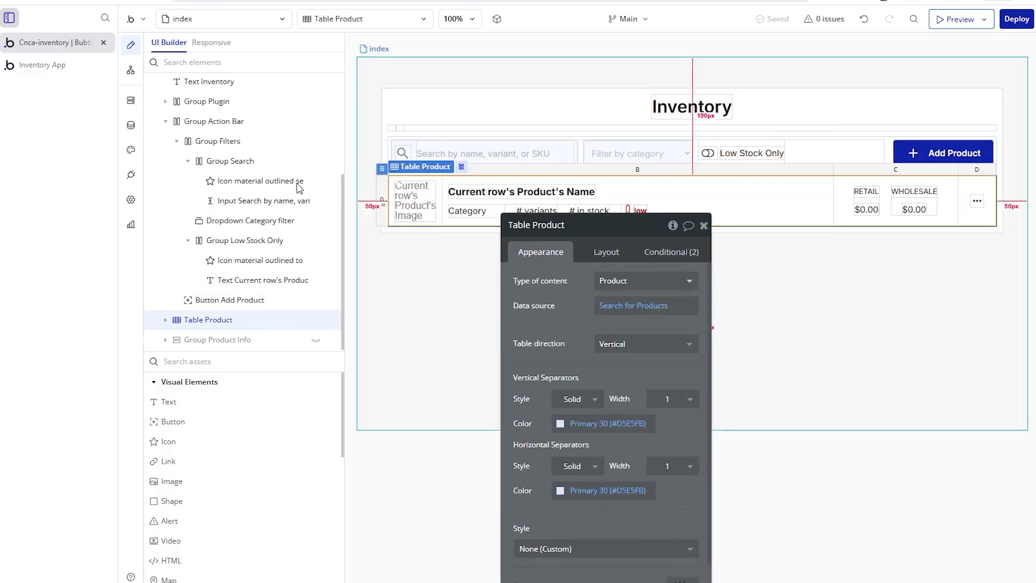
left_click(74, 67)
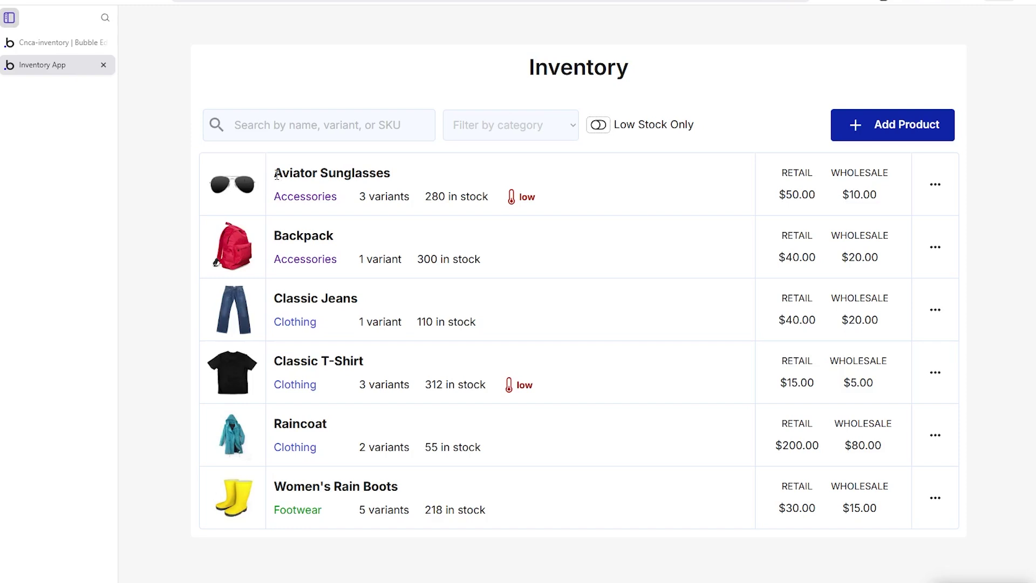
- Compare the product name and price sections in the Aviator Sunglasses row, and switch back to the Bubble editor
left_click_drag(275, 174, 362, 175)
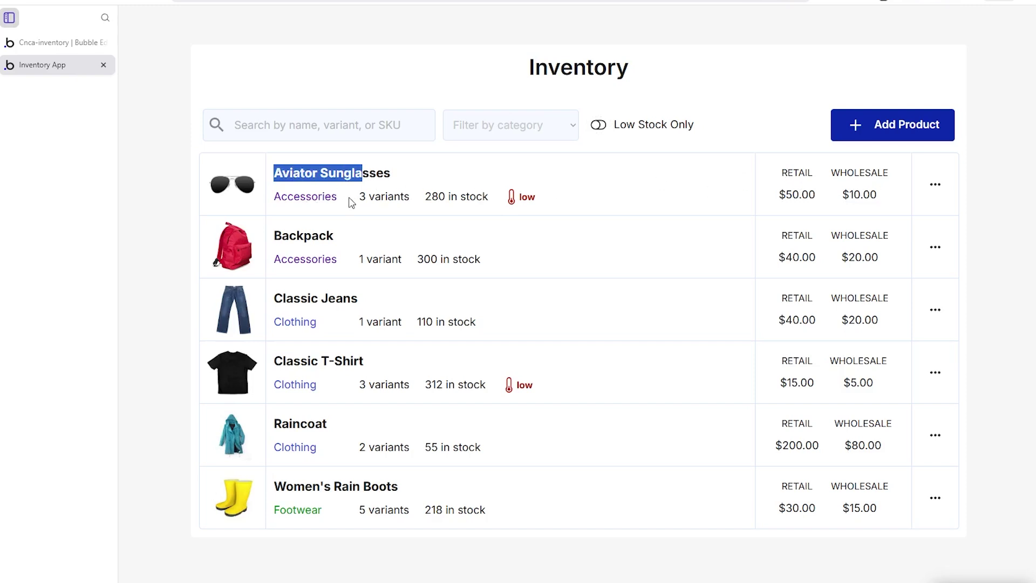
left_click_drag(788, 177, 872, 175)
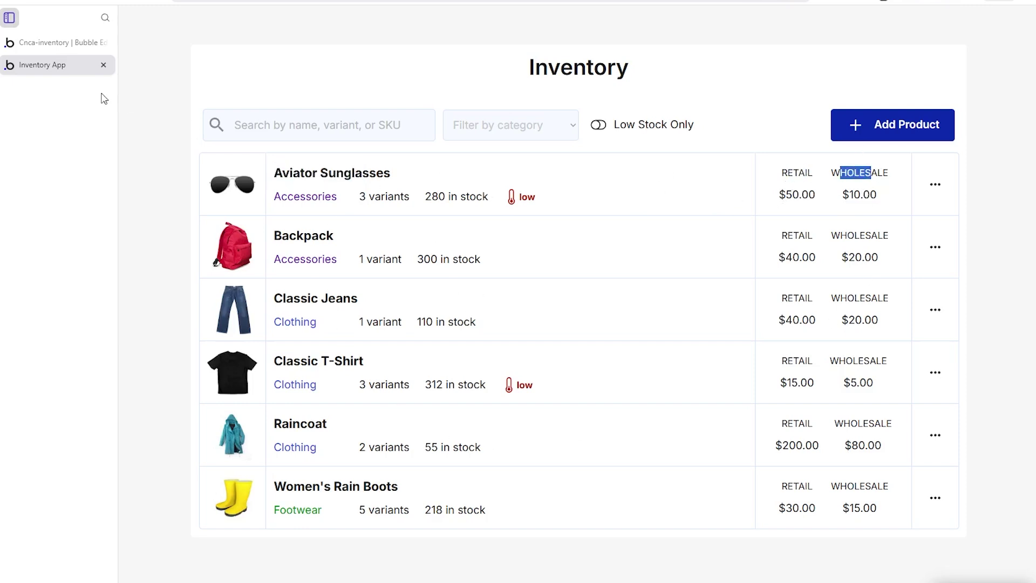
left_click(72, 48)
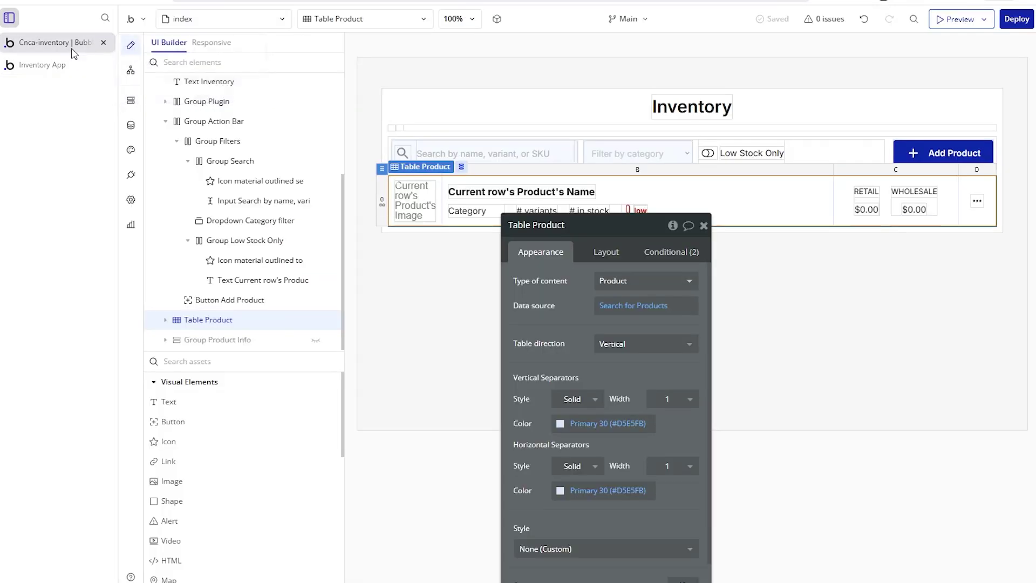
- Review the appearance and layout settings of Table Product's repeating row, including its minimum and maximum height
left_click(384, 206)
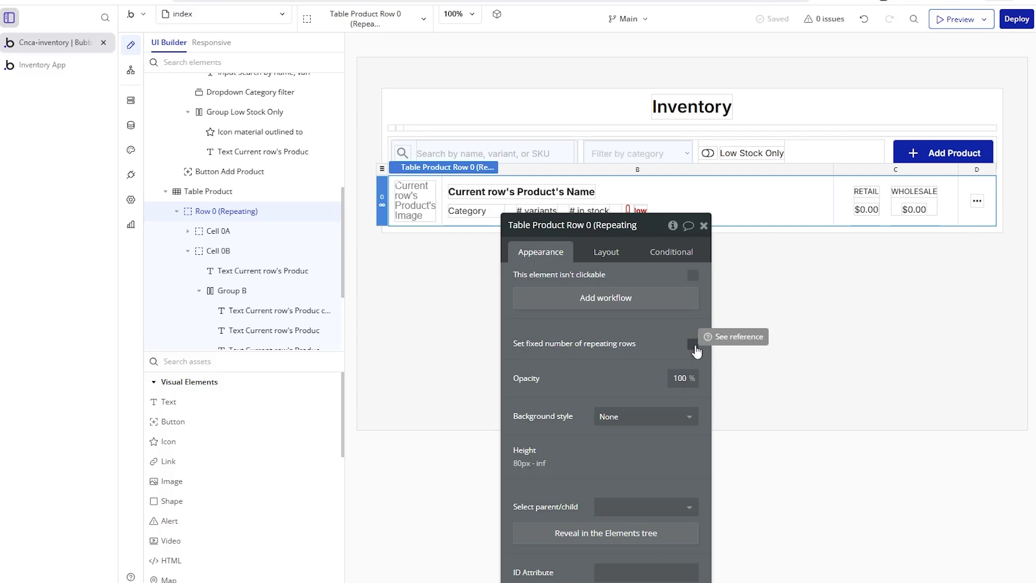
left_click(606, 261)
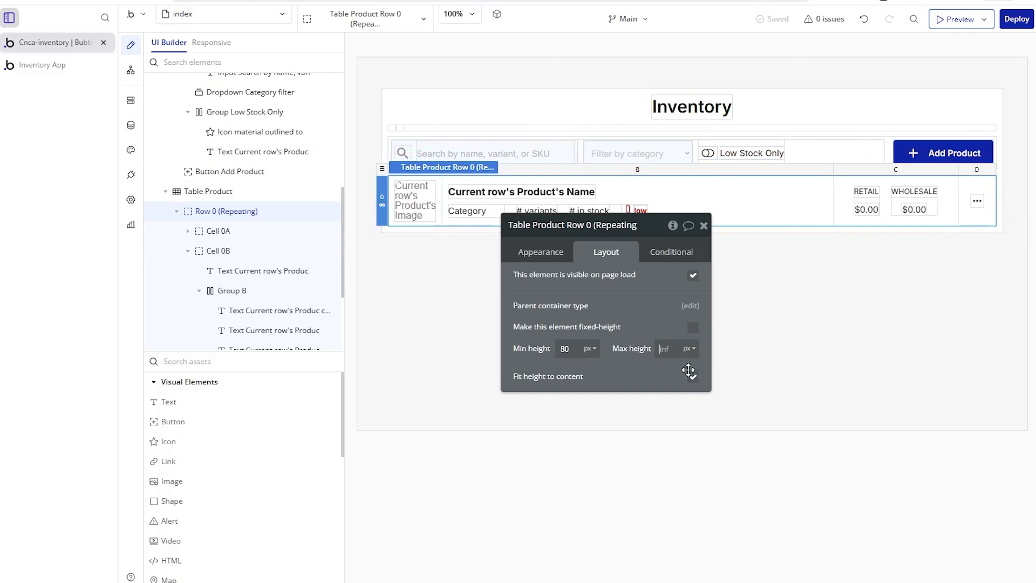
left_click(672, 353)
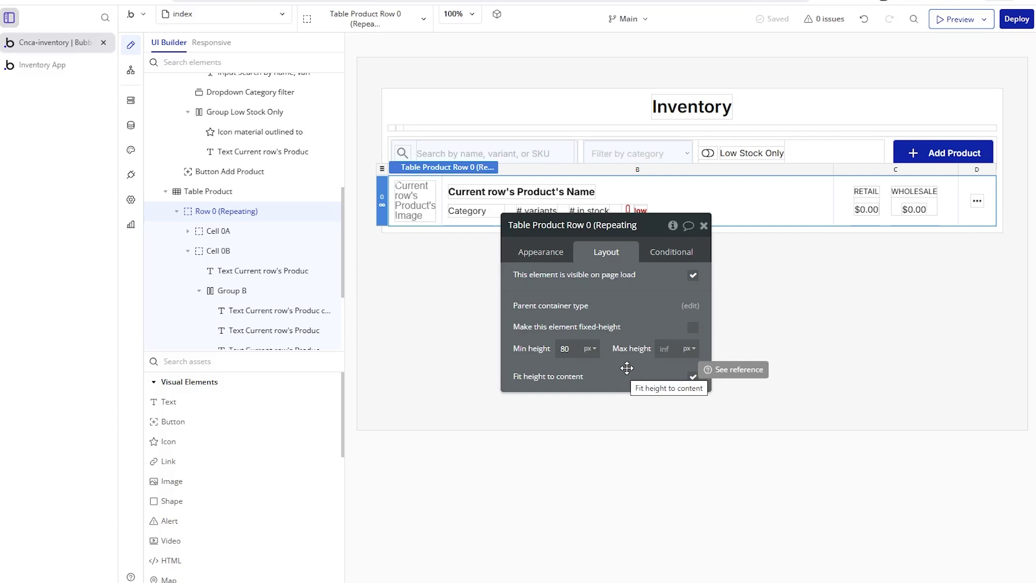
- Try a fixed count of 3 repeating rows, turn the option off again, and recheck the row's maximum height setting
left_click(549, 262)
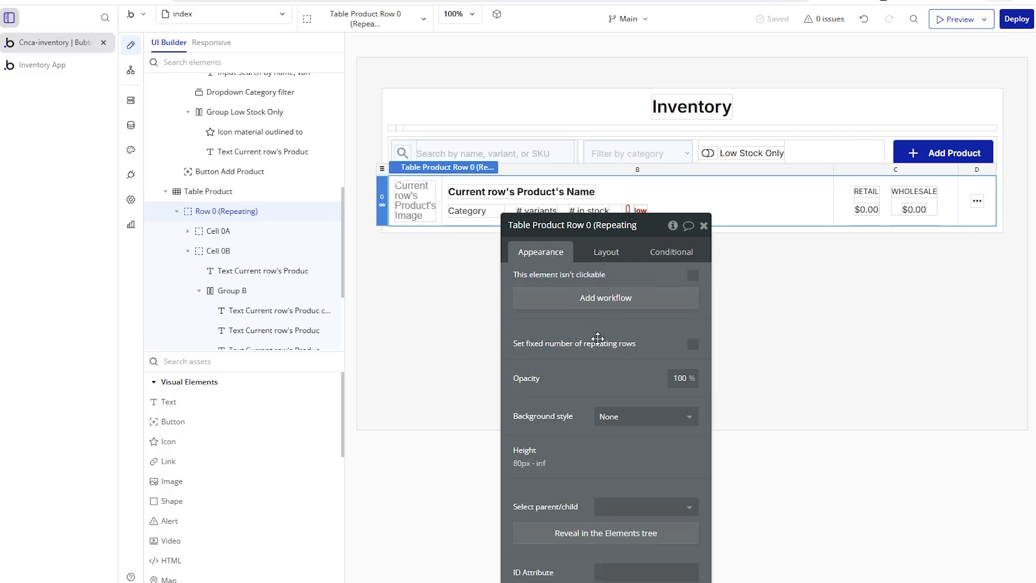
left_click(692, 344)
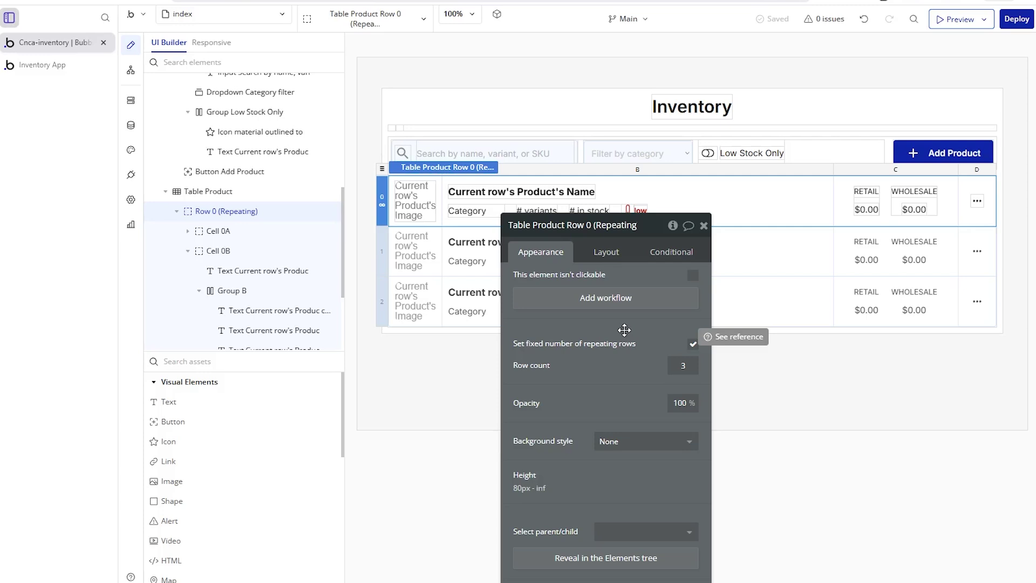
left_click(692, 344)
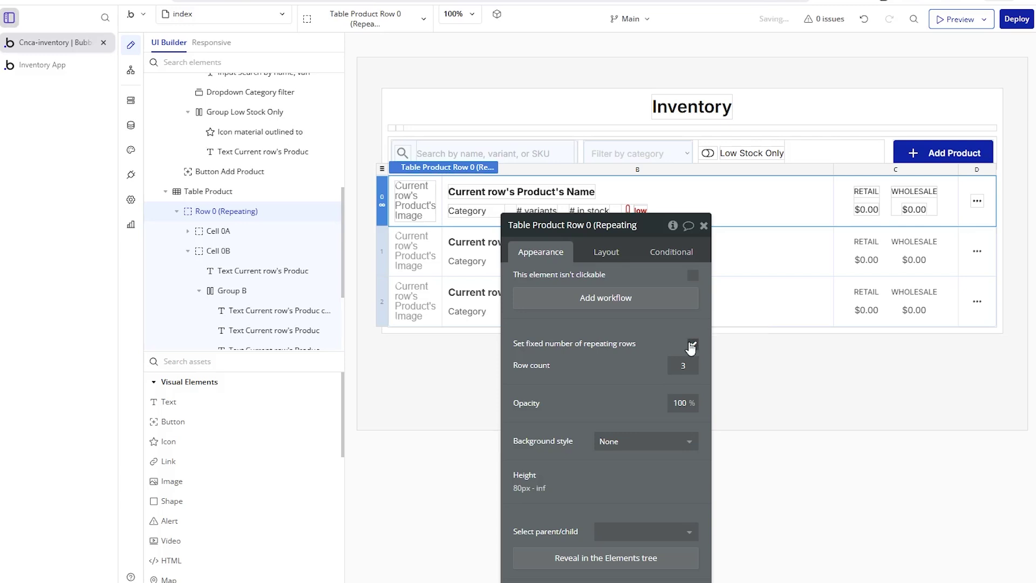
left_click(604, 250)
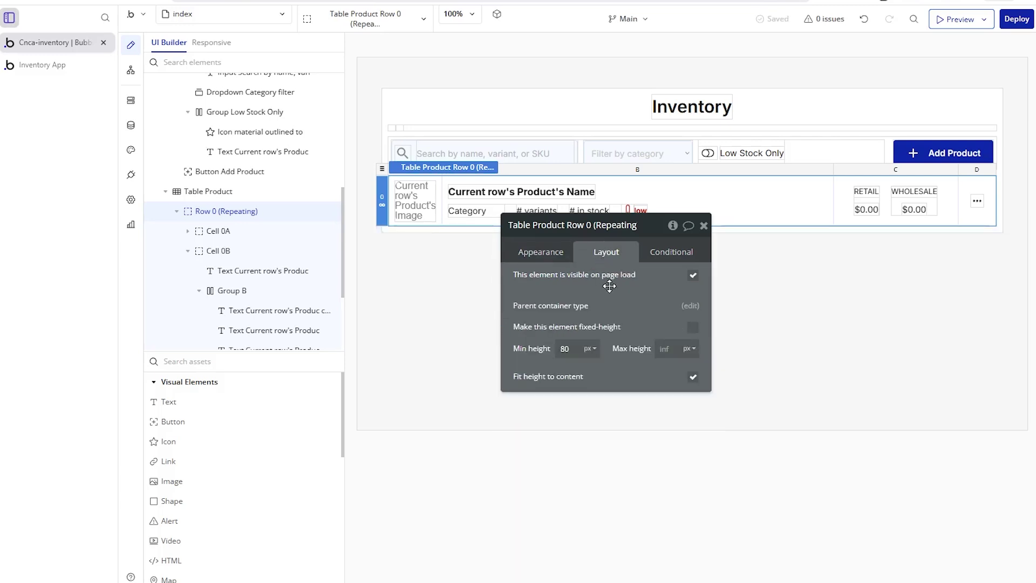
left_click(665, 351)
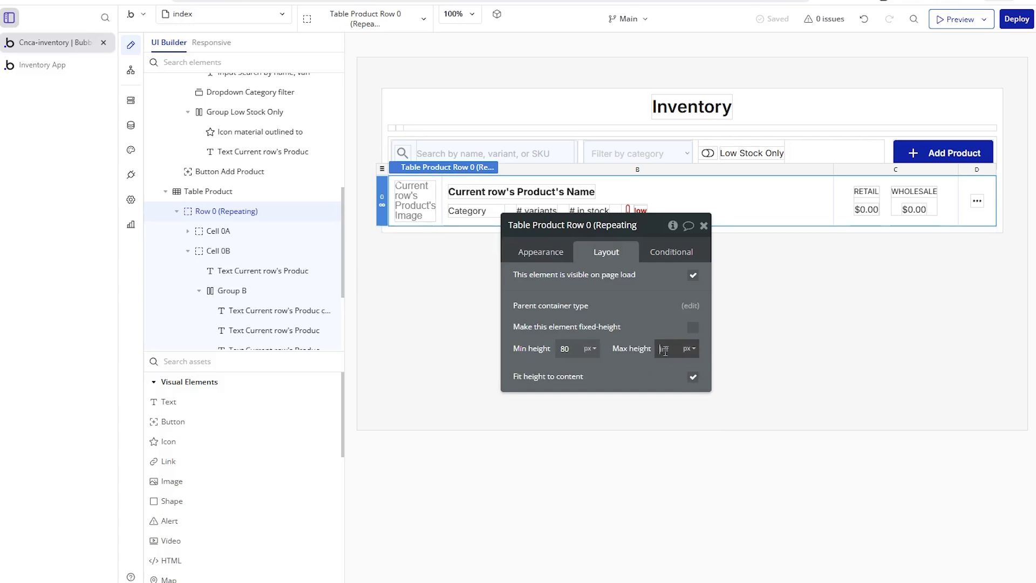
- Examine the category constraint in Table Product's data source and the Dropdown Category filter it refers to
left_click(385, 170)
left_click(524, 246)
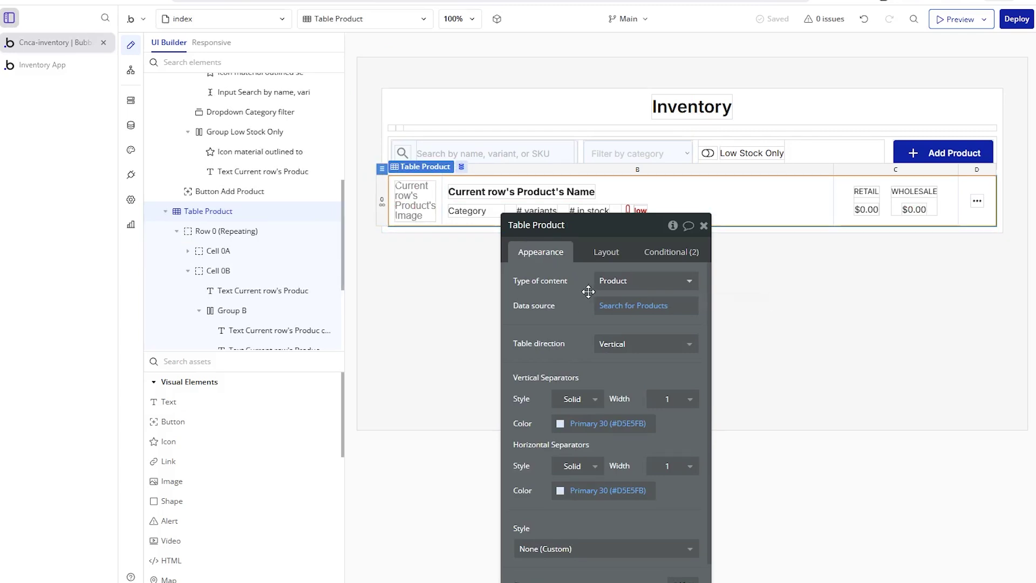
left_click(630, 311)
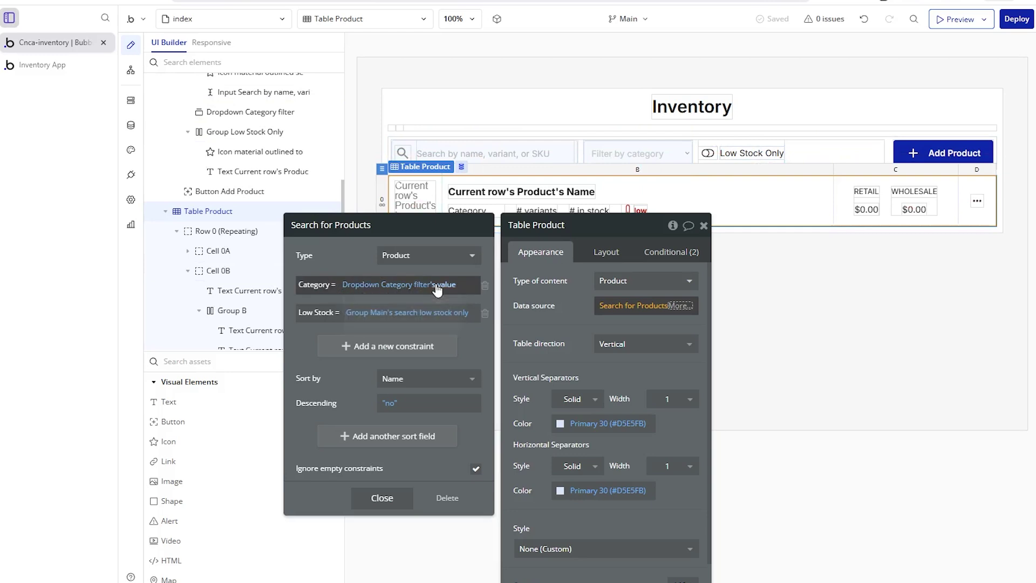
left_click(657, 161)
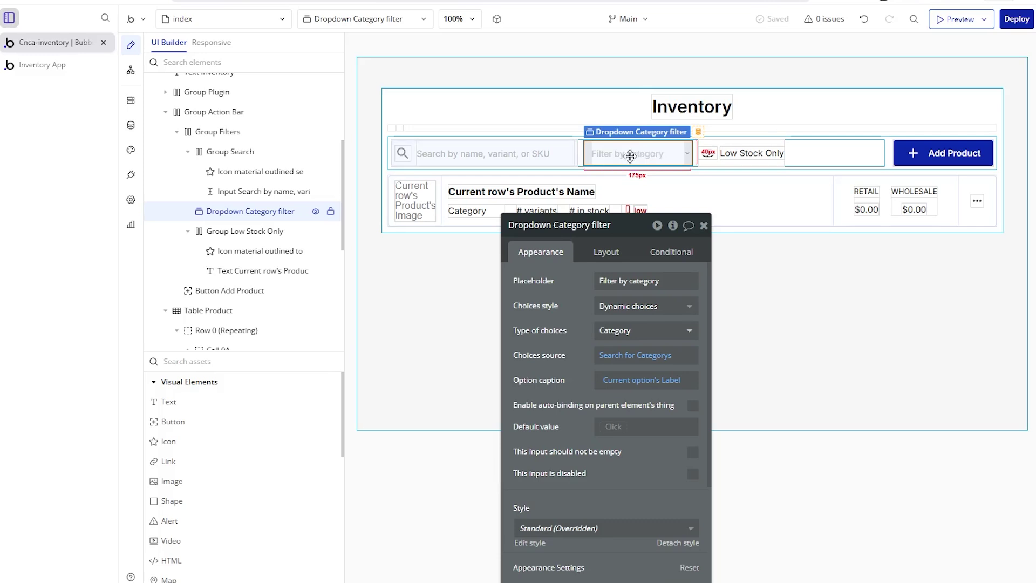
left_click(408, 177)
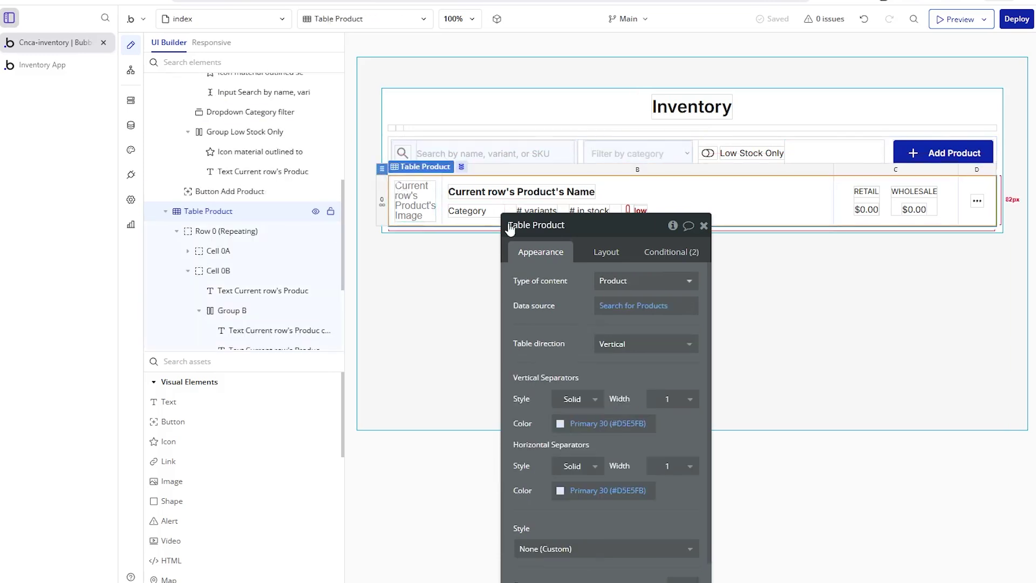
left_click(638, 307)
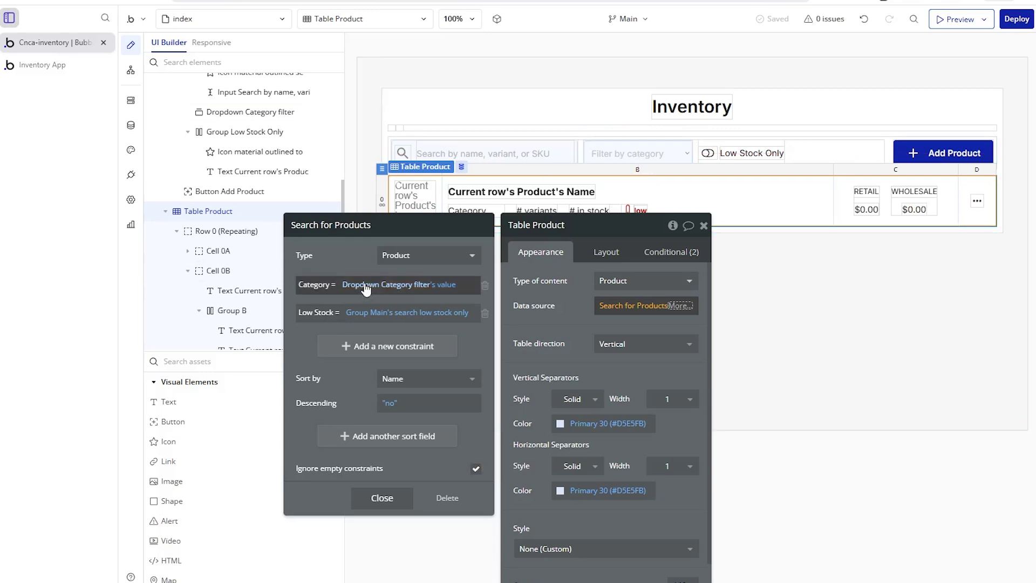
mouse_move(426, 288)
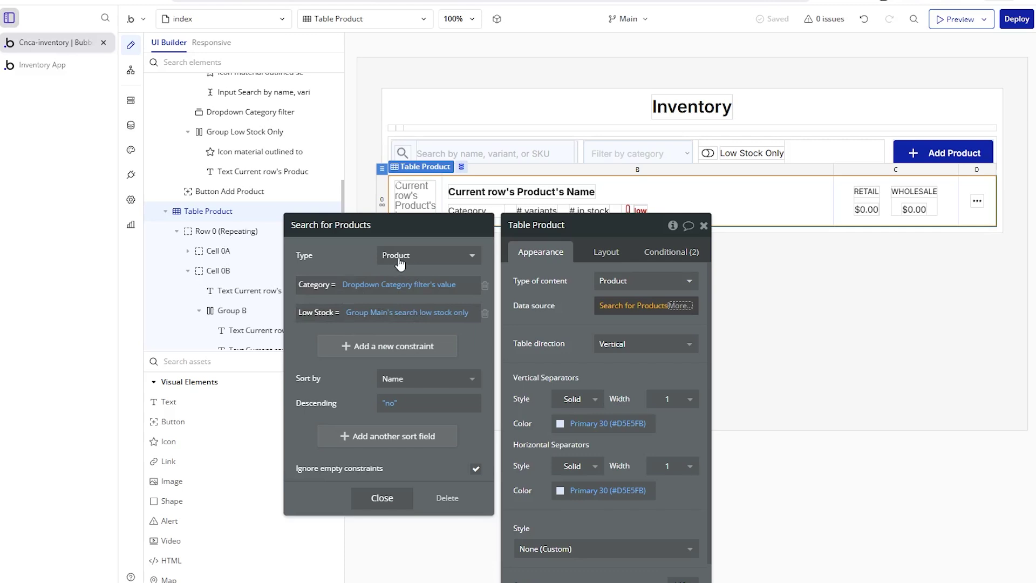
- Check the Low Stock field of the Product data type, and return to the page design
left_click(130, 126)
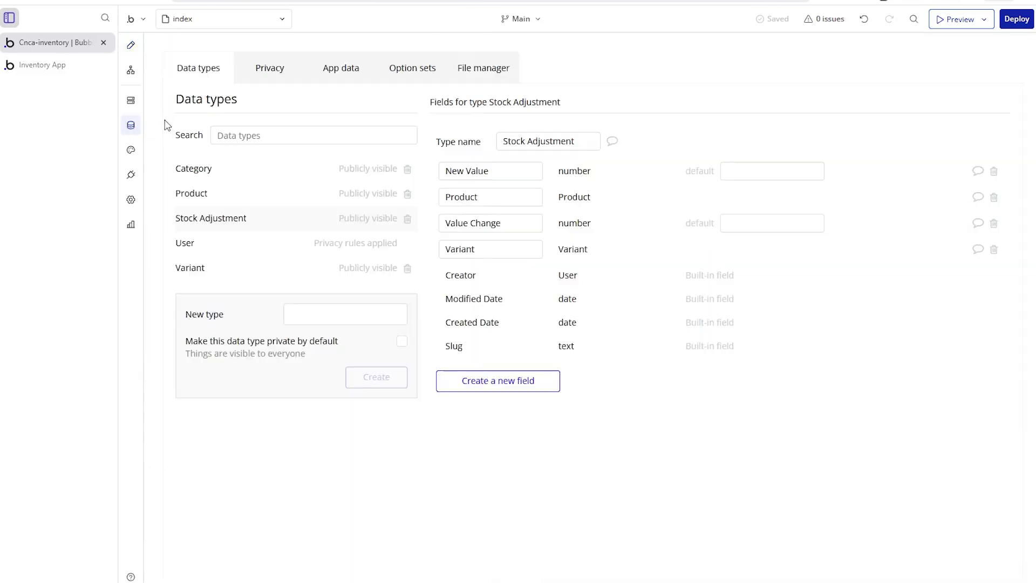
left_click(205, 199)
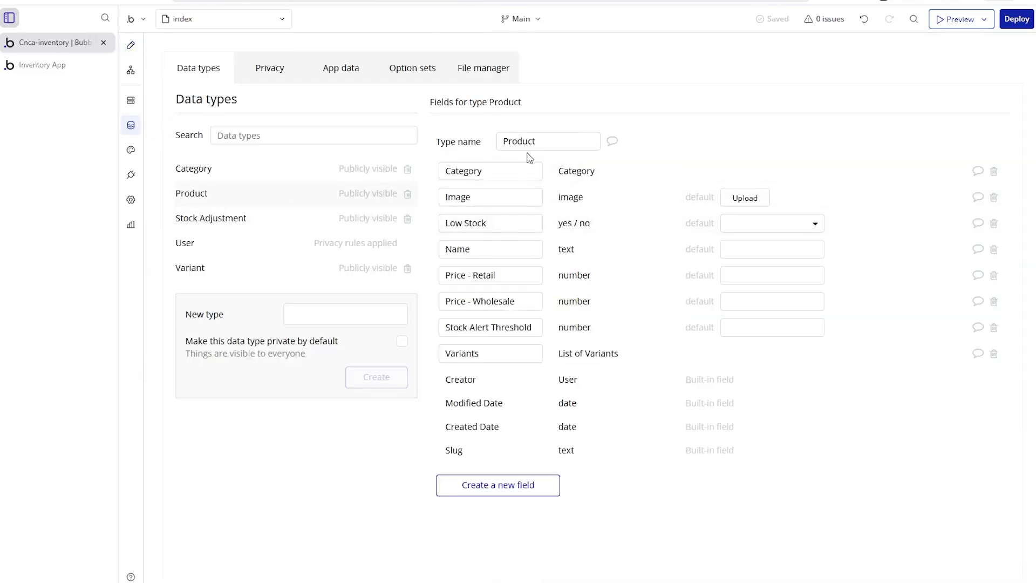
mouse_move(494, 221)
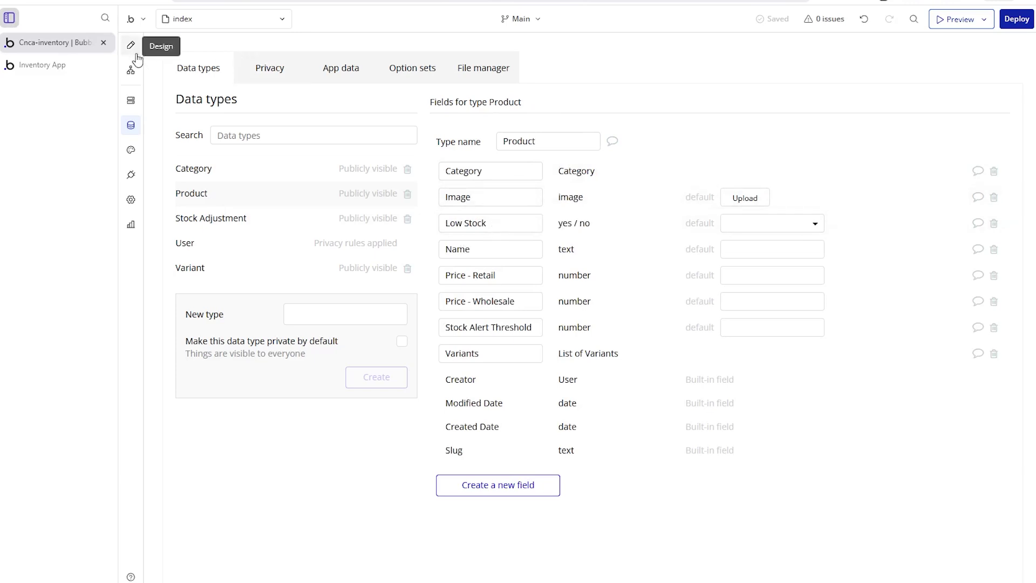
left_click(131, 45)
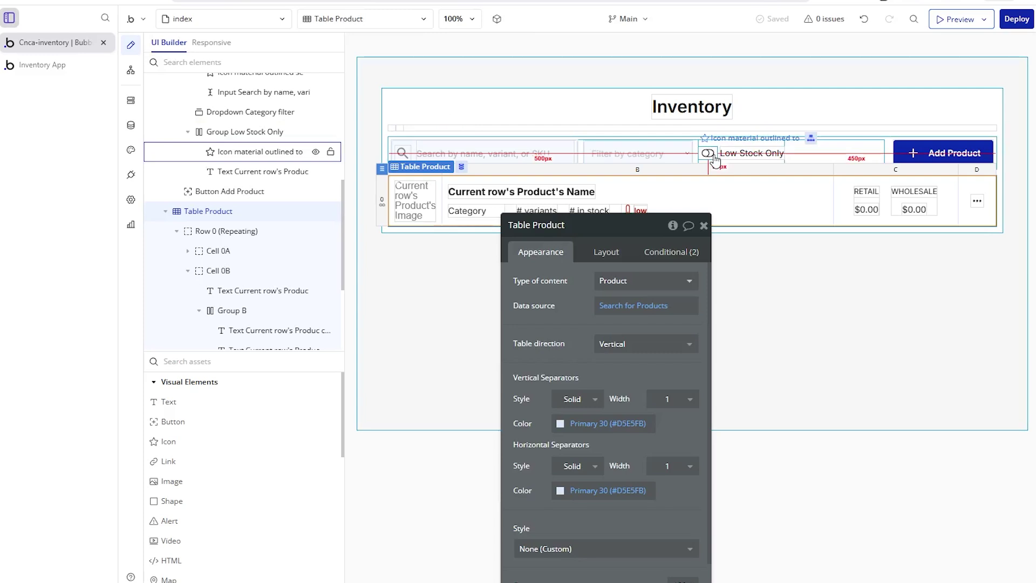
- Examine the Low Stock constraint in Table Product's product search and look through the table's remaining appearance settings
left_click(639, 306)
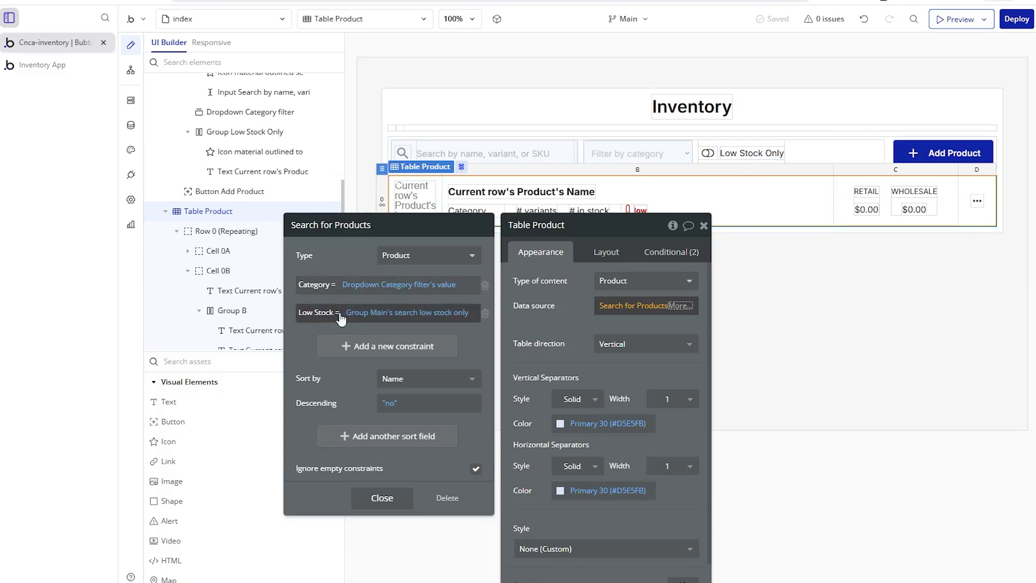
mouse_move(365, 314)
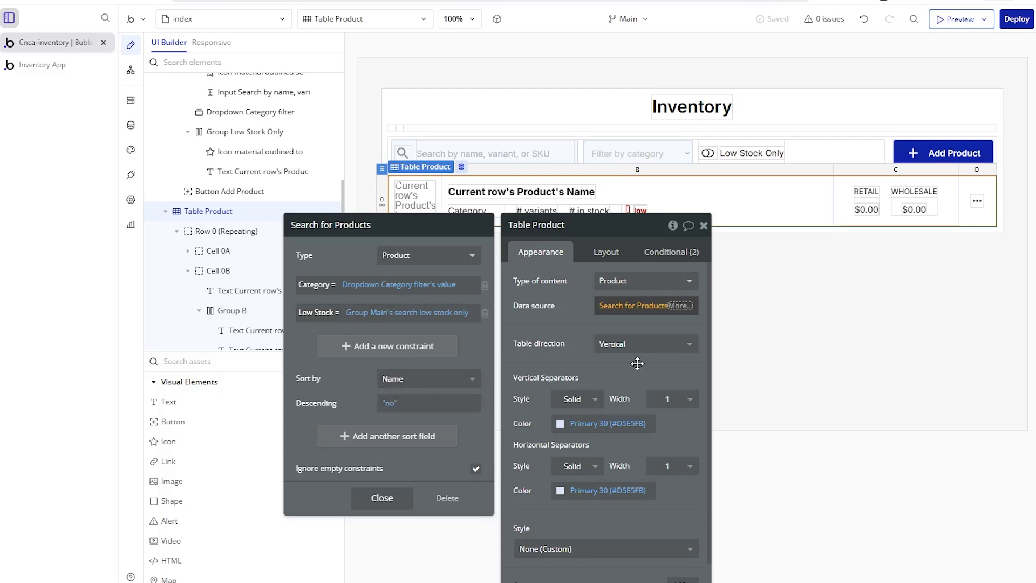
scroll(638, 366, "down", 3)
scroll(638, 367, "up", 2)
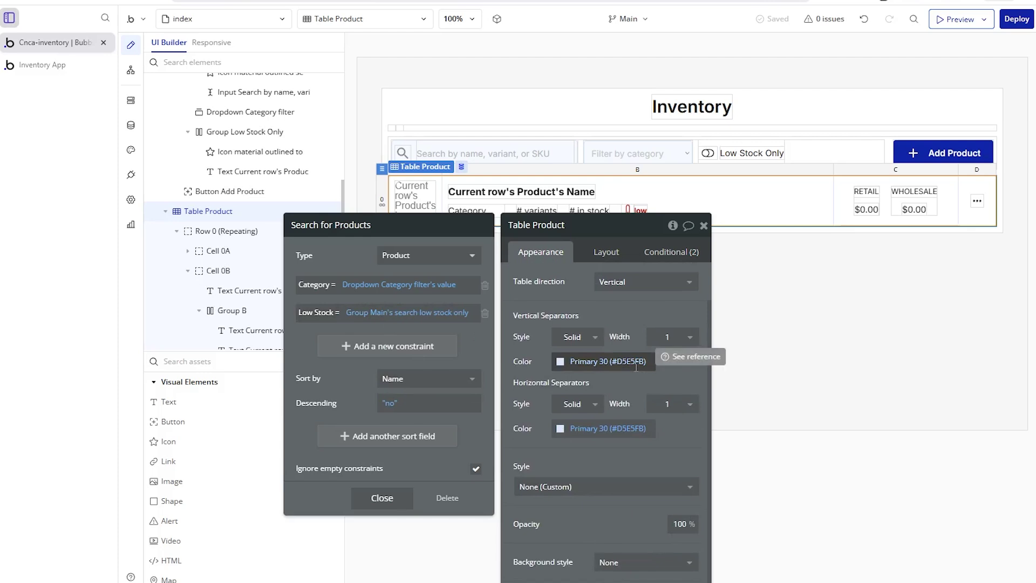
scroll(619, 384, "down", 2)
scroll(620, 384, "down", 1)
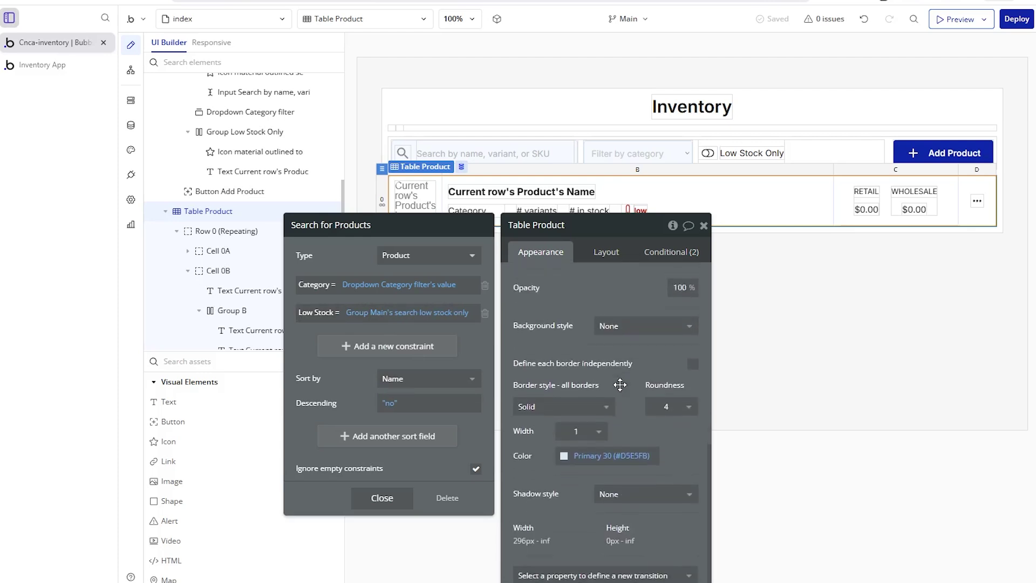
scroll(619, 384, "up", 4)
- Review Table Product's two conditions for visibility and search data source, moving the property editor clear of the table
left_click(651, 261)
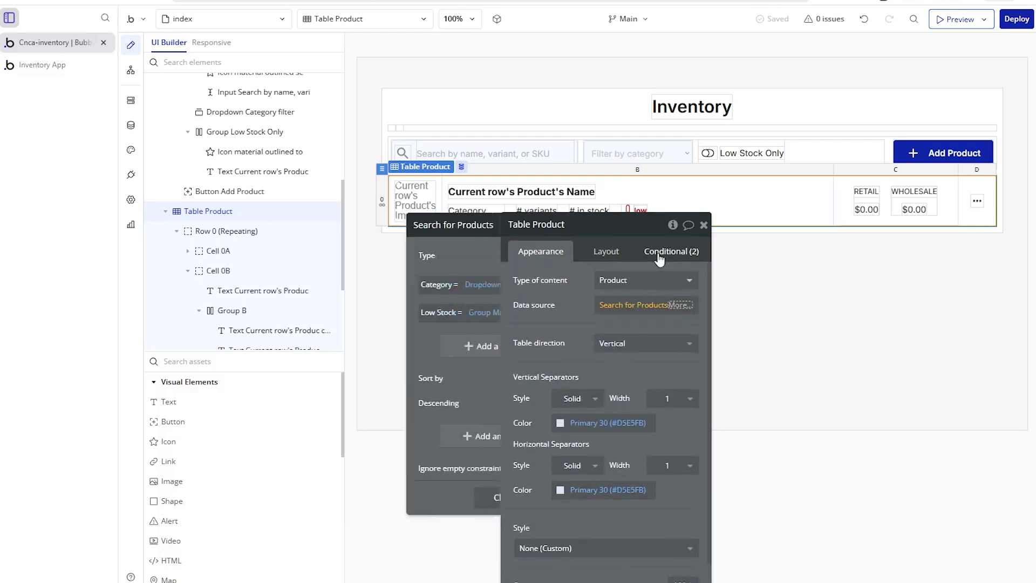
left_click(658, 253)
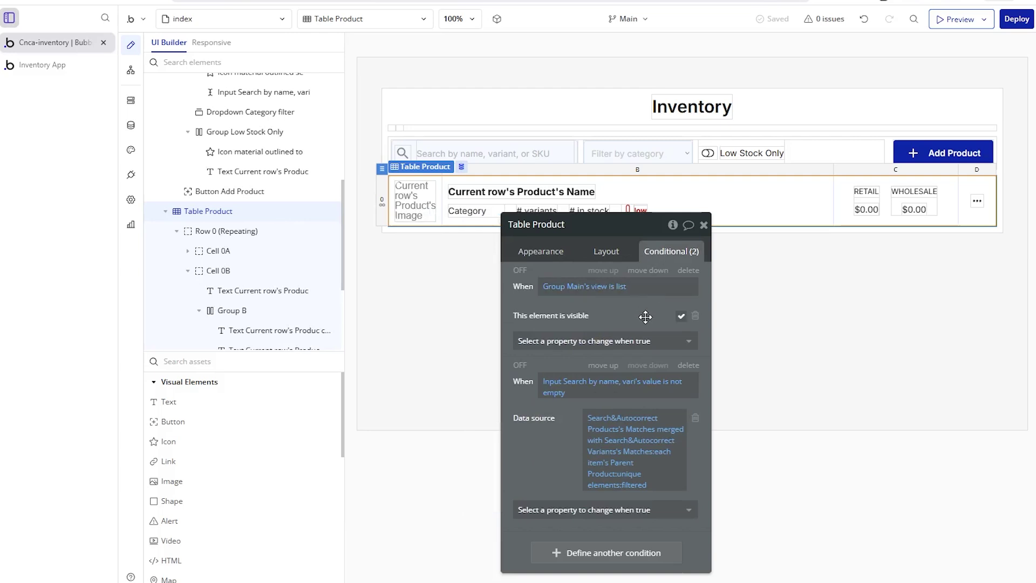
left_click_drag(408, 303, 301, 231)
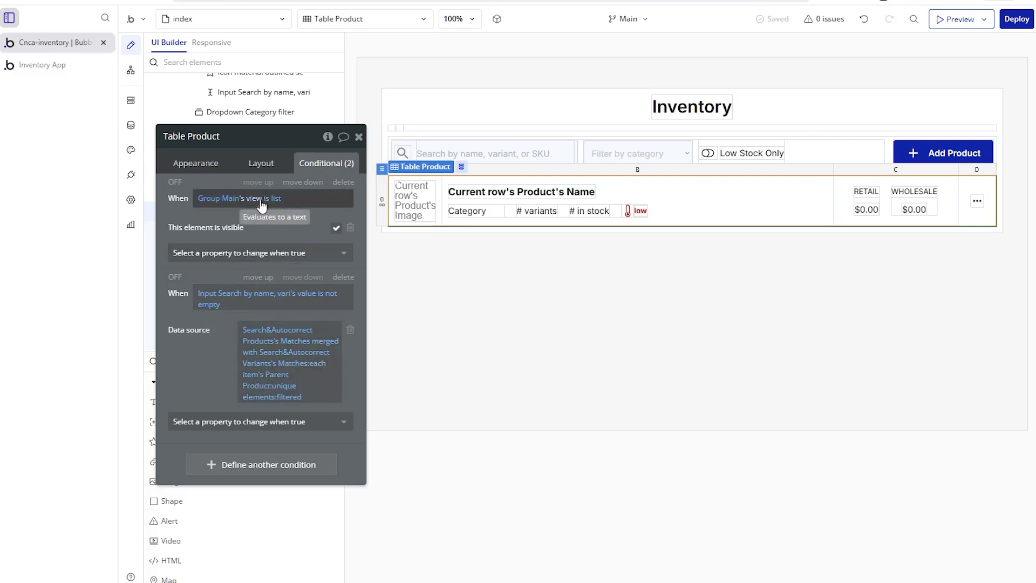
left_click_drag(225, 354, 229, 330)
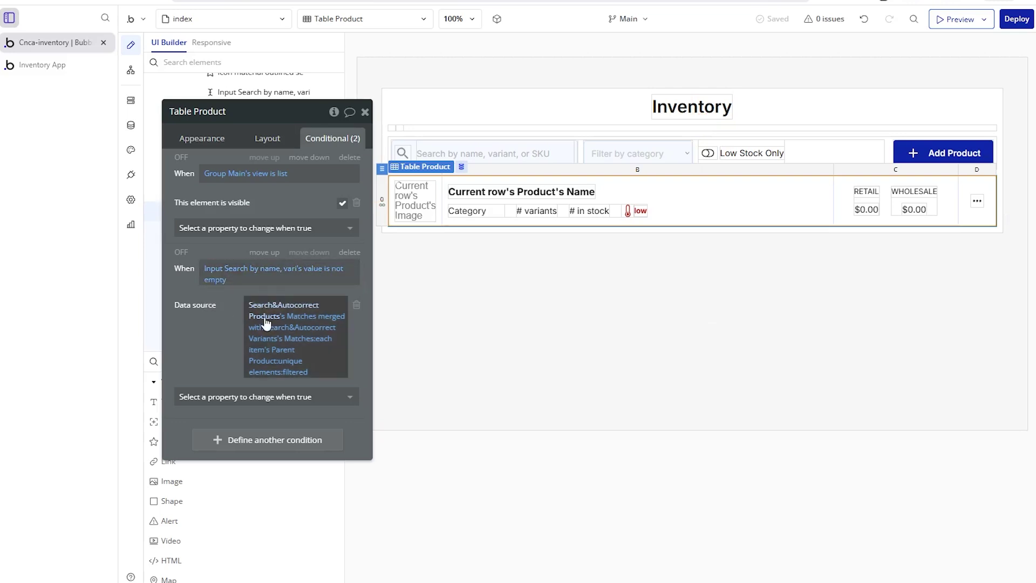
- Compare Table Product's default product search with the data source in its search input condition
left_click(203, 140)
left_click(268, 195)
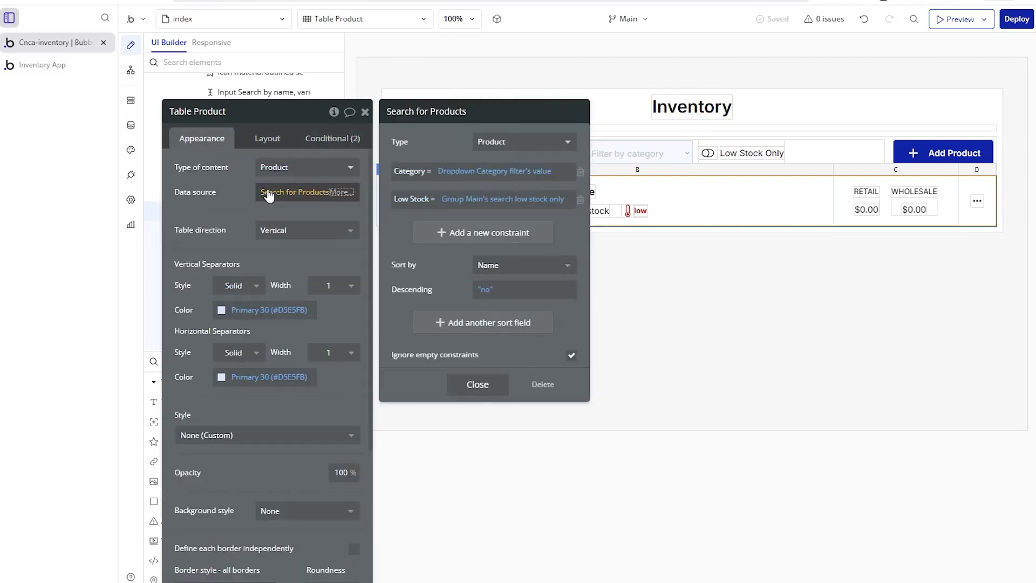
left_click(317, 139)
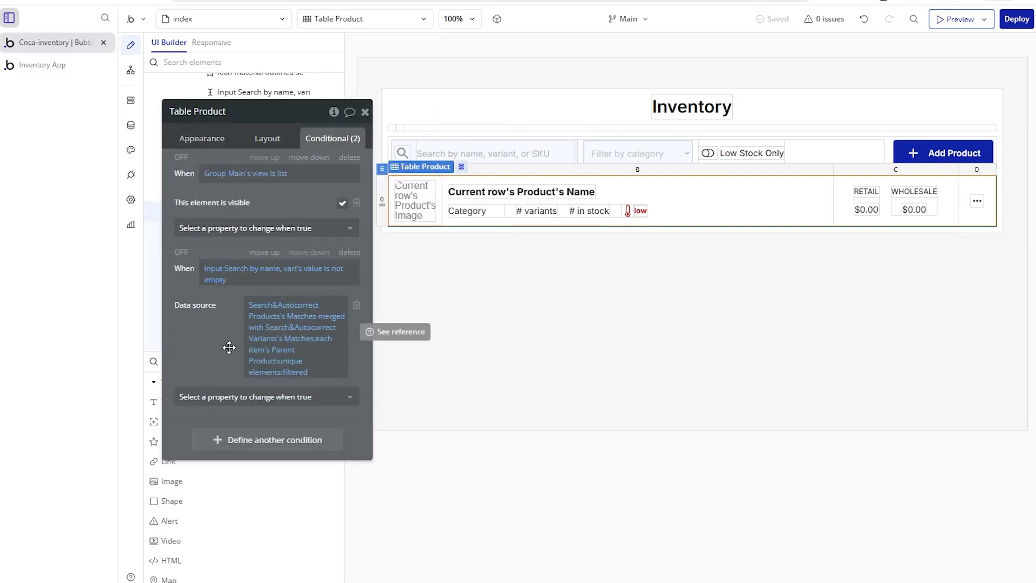
- View the installed Search & Autocorrect plugin and inspect the appearance settings of the page's Search&Autocorrect Products element
left_click(131, 175)
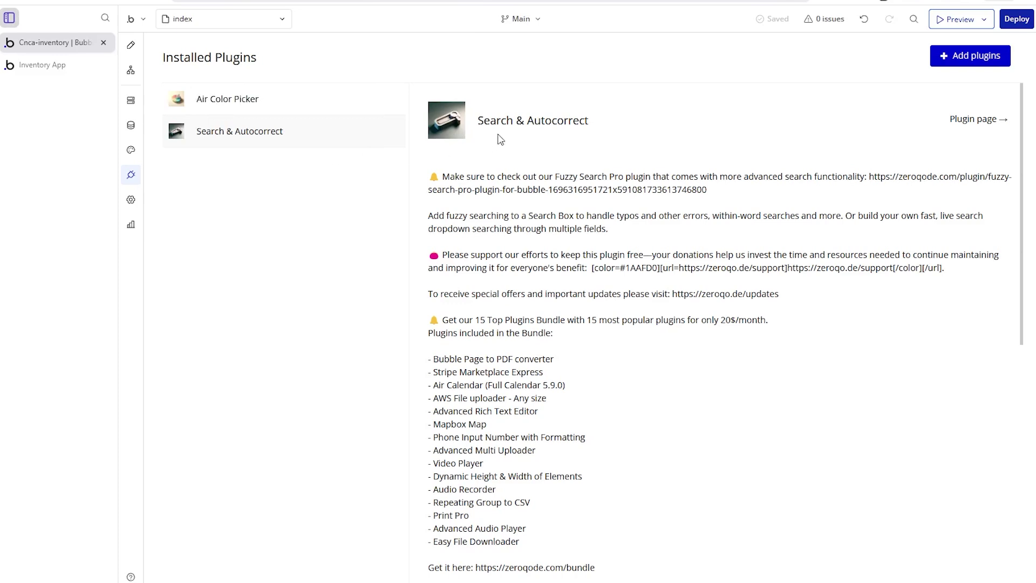
left_click(131, 45)
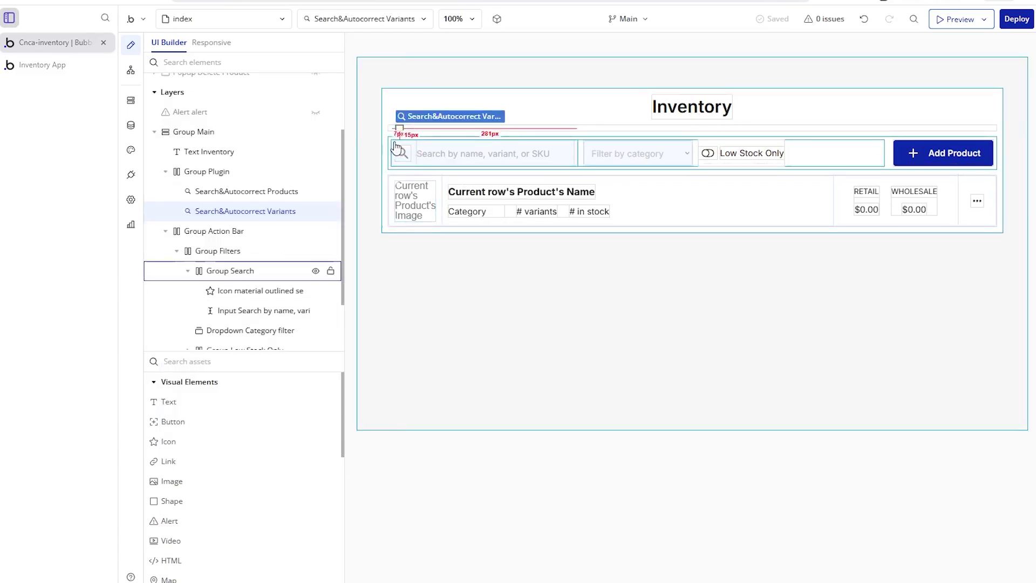
double_click(392, 130)
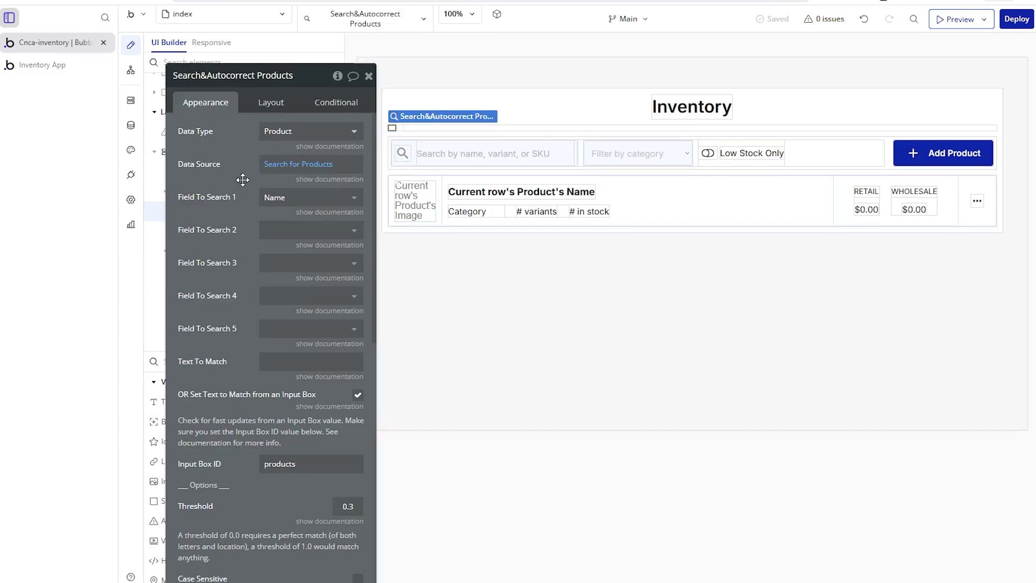
left_click(393, 128)
left_click(394, 128)
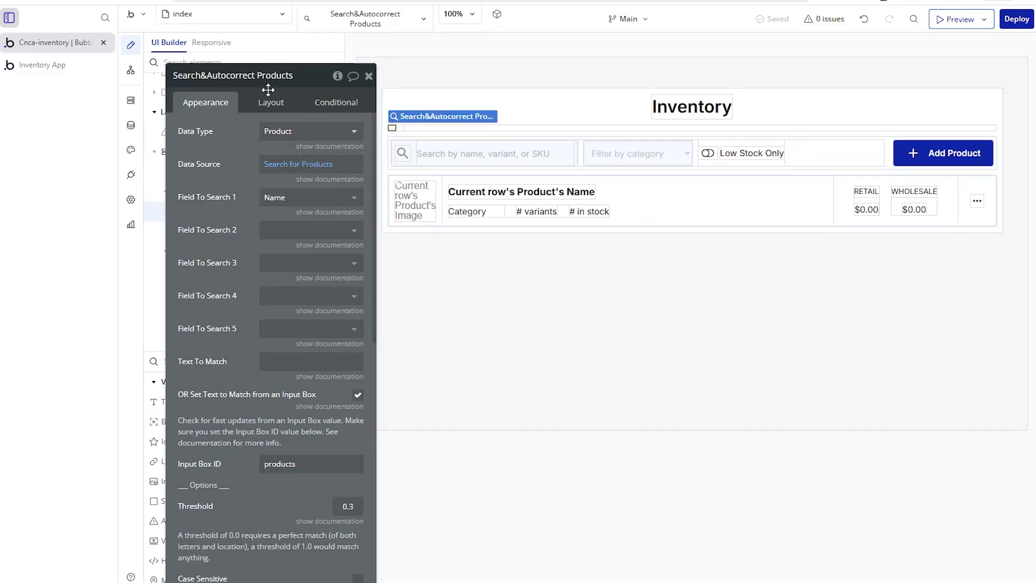
- Review Search&Autocorrect Products' data type, product search constraints and first search field, glancing at the Search&Autocorrect Variants element for comparison
left_click(397, 131)
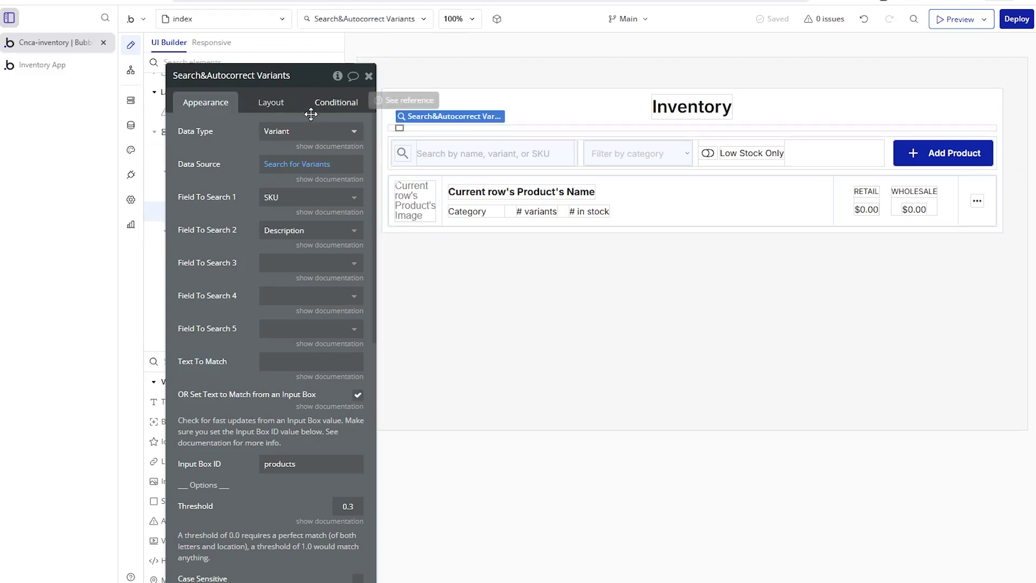
left_click(392, 128)
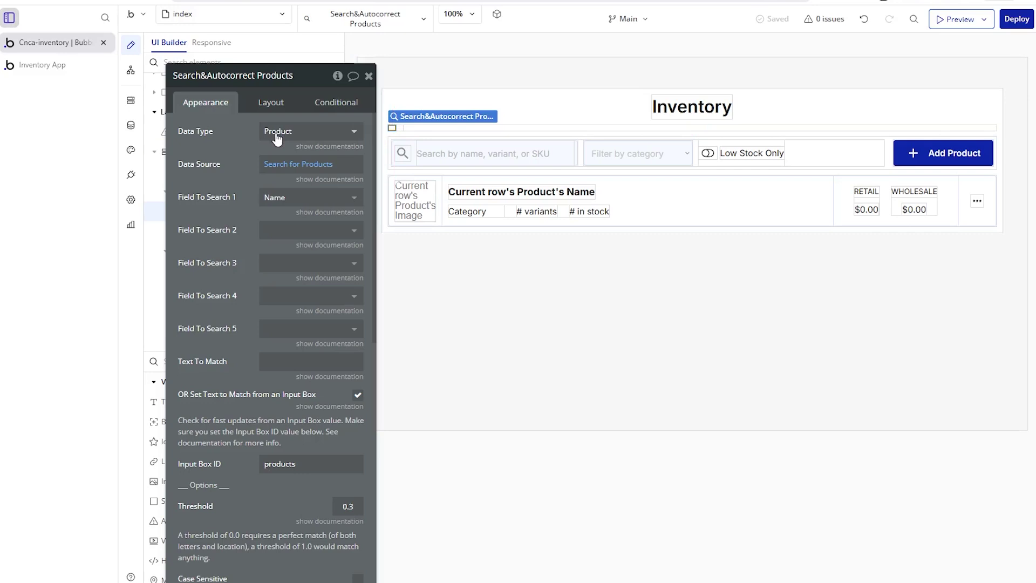
left_click(288, 170)
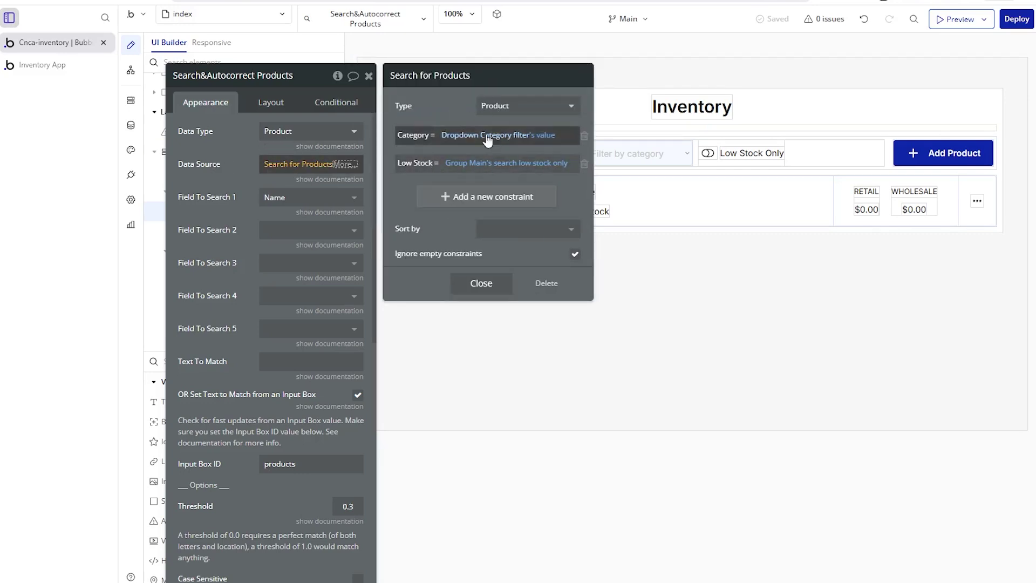
mouse_move(474, 171)
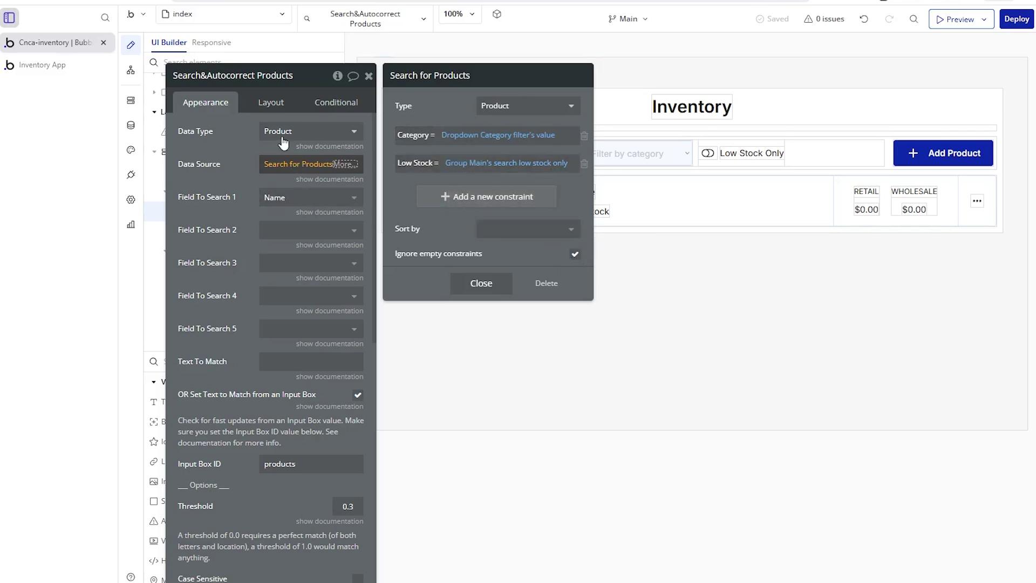
left_click(283, 204)
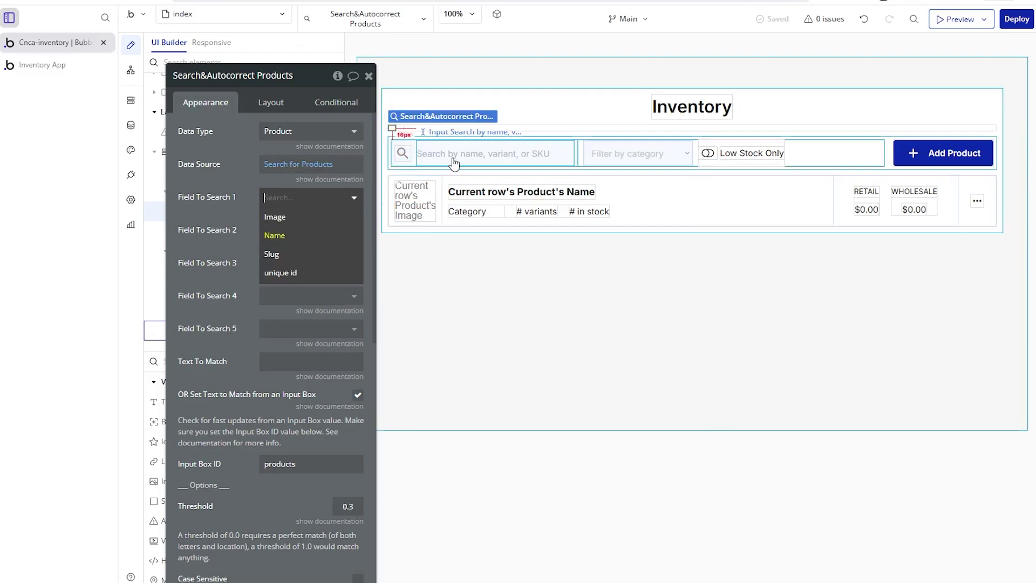
left_click(275, 236)
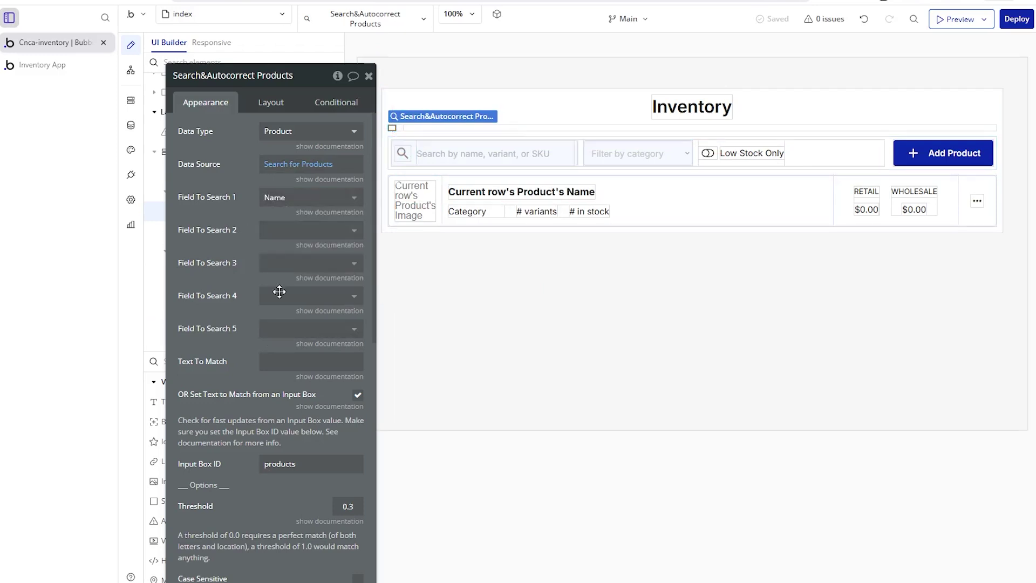
- Compare the Input Box ID of Search&Autocorrect Products with the ID Attribute of the product search input
left_click_drag(218, 316, 200, 296)
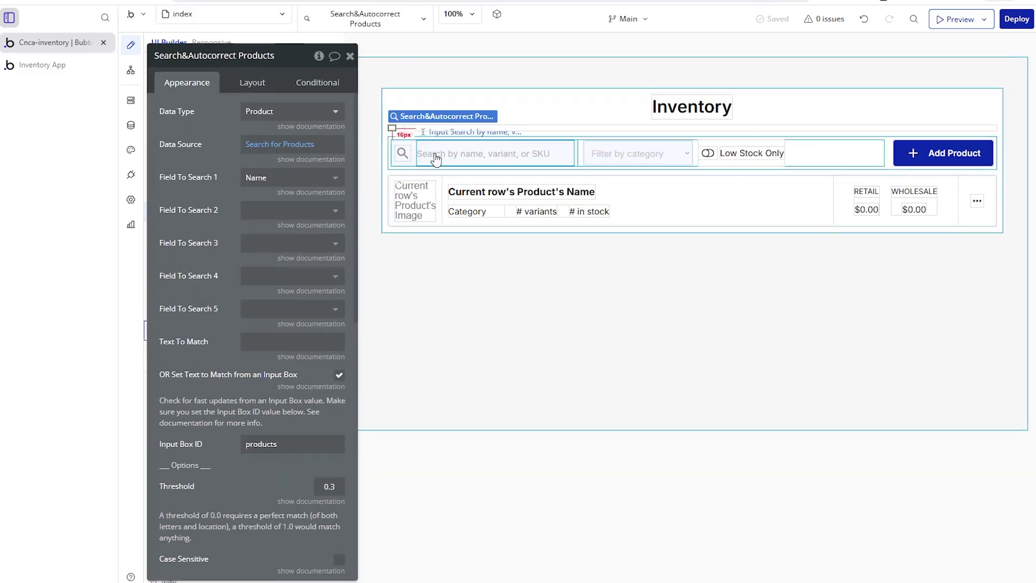
scroll(336, 204, "down", 4)
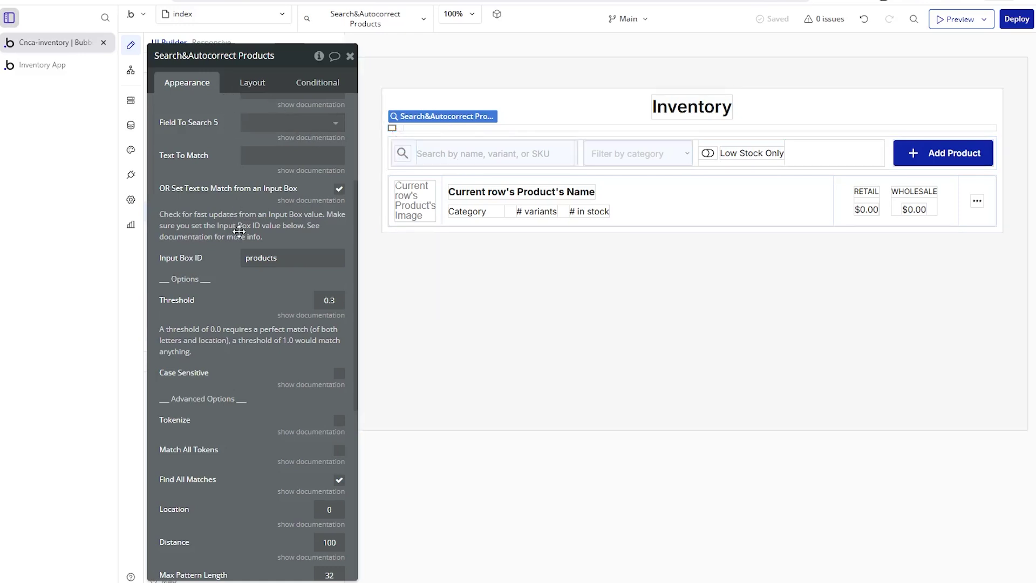
left_click(426, 156)
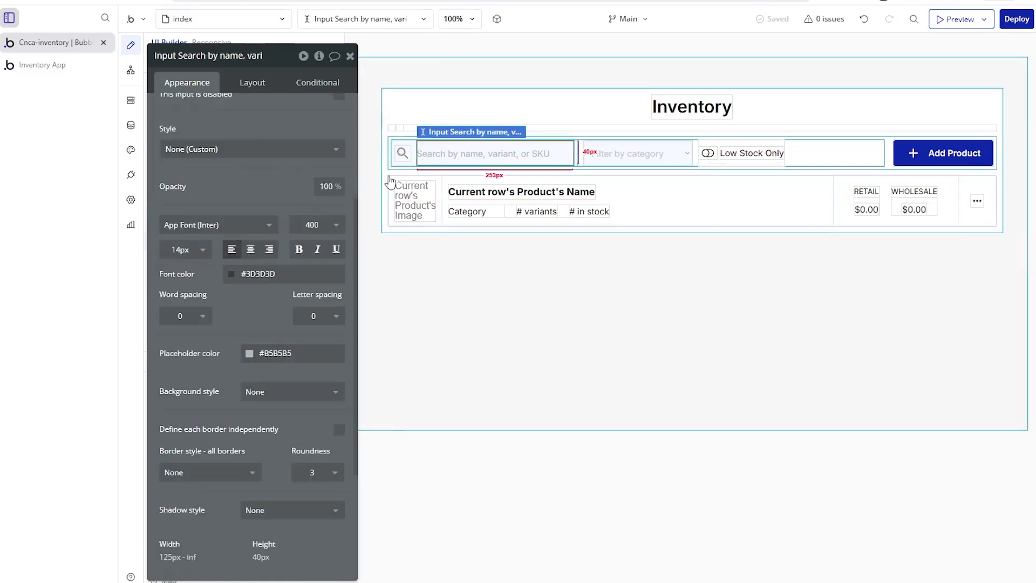
left_click_drag(319, 192, 414, 173)
scroll(388, 260, "down", 4)
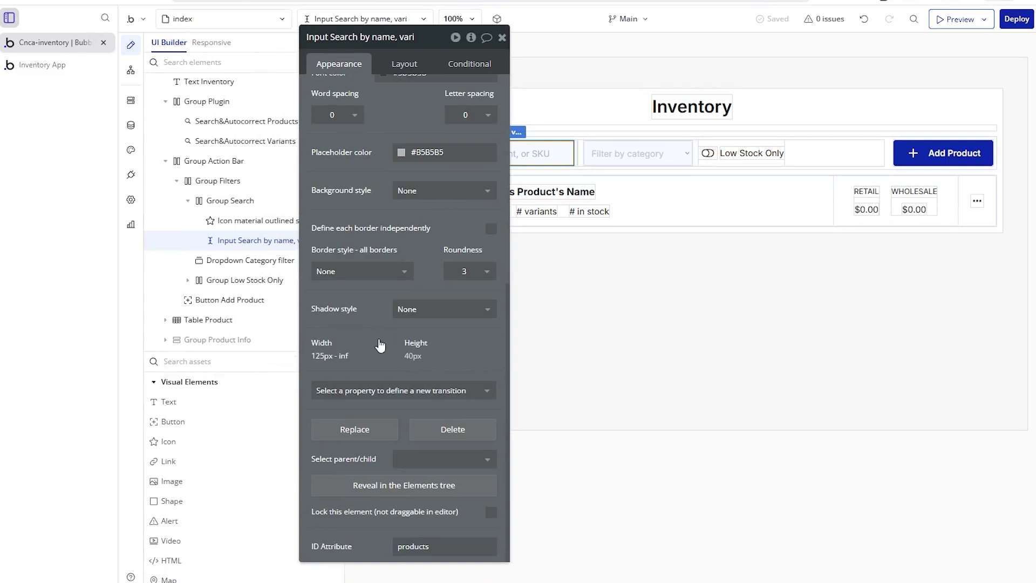
left_click_drag(372, 337, 245, 299)
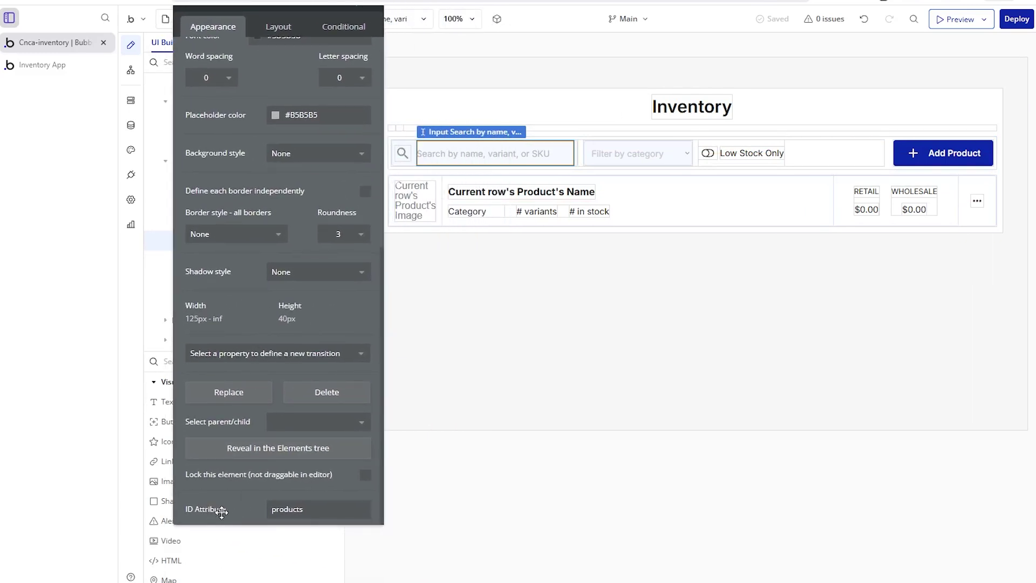
double_click(286, 514)
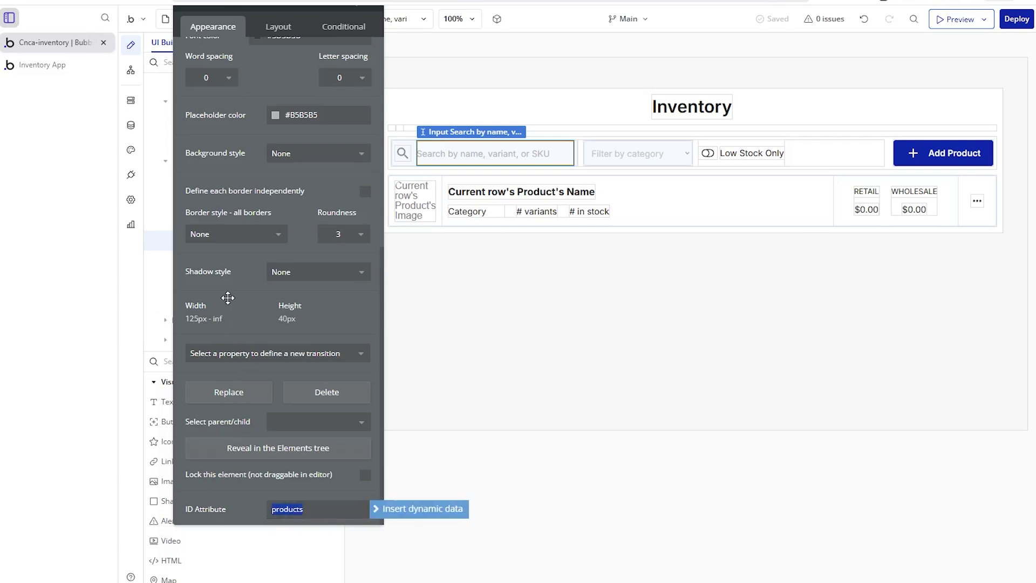
left_click_drag(228, 296, 258, 329)
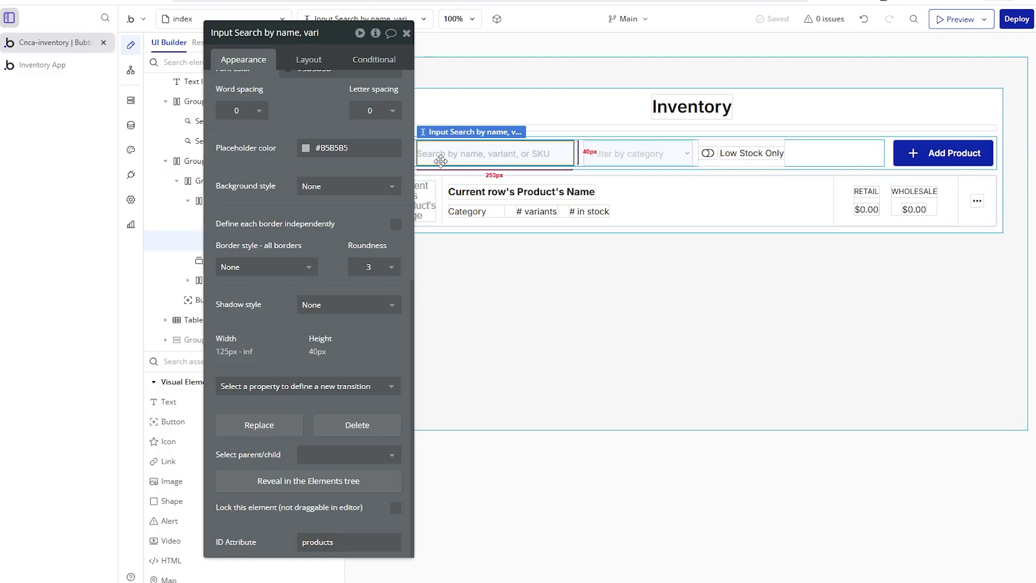
left_click(320, 544)
mouse_move(316, 542)
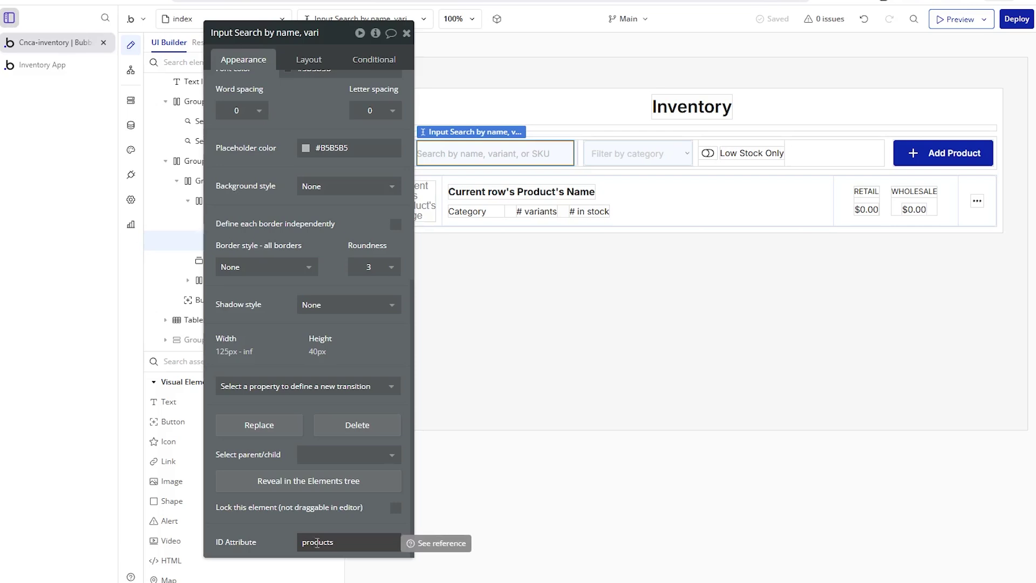
double_click(317, 543)
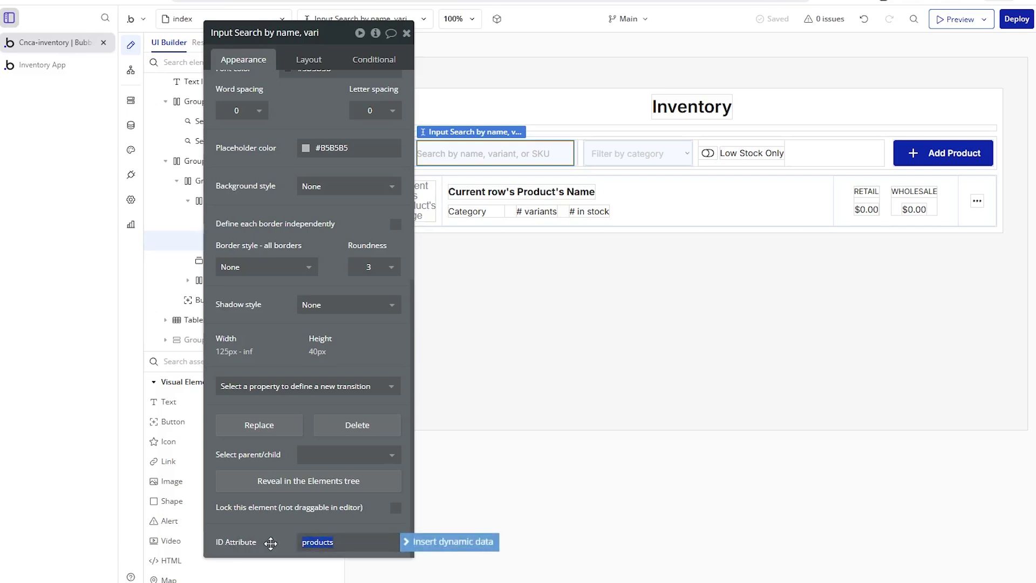
- Check the general app setting that exposes ID attributes for HTML elements, and return to the search input's ID Attribute
left_click(131, 200)
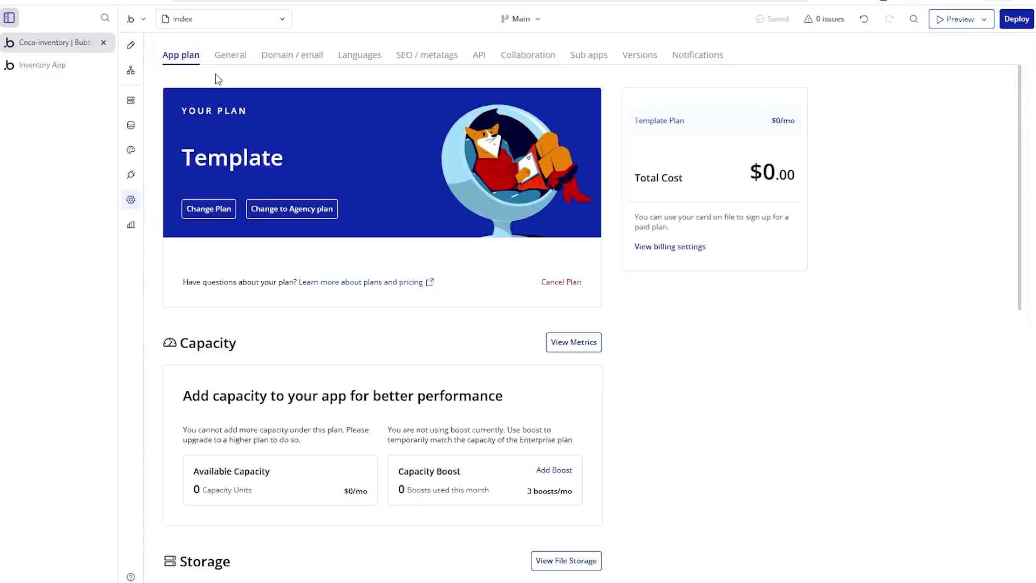
left_click(228, 57)
scroll(385, 270, "down", 15)
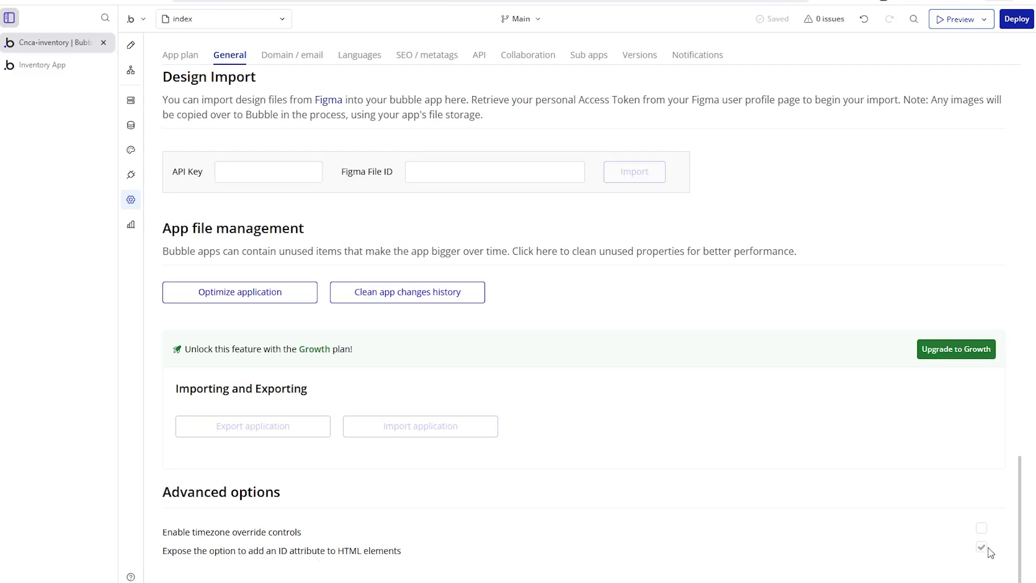
left_click(131, 45)
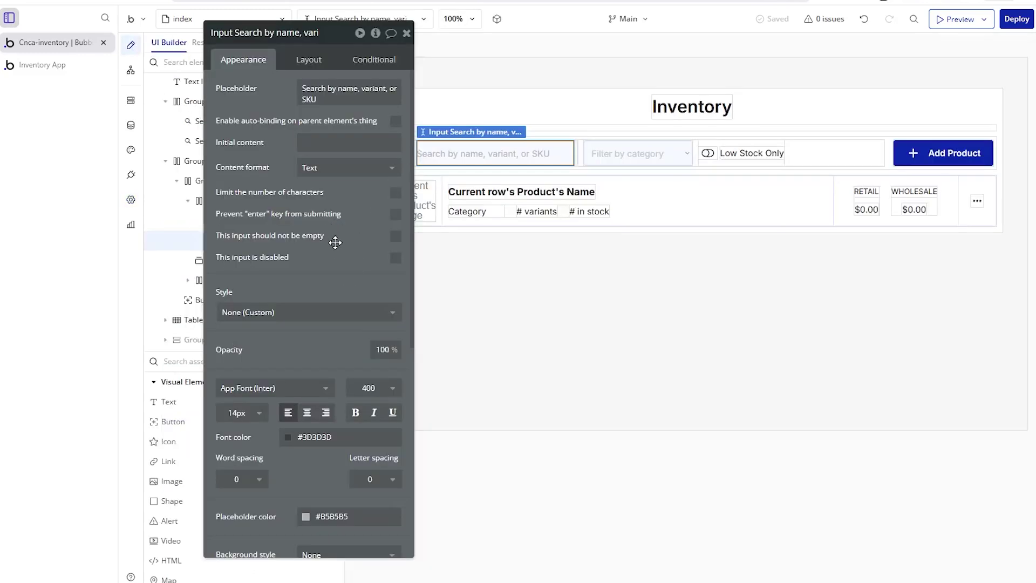
scroll(337, 244, "down", 7)
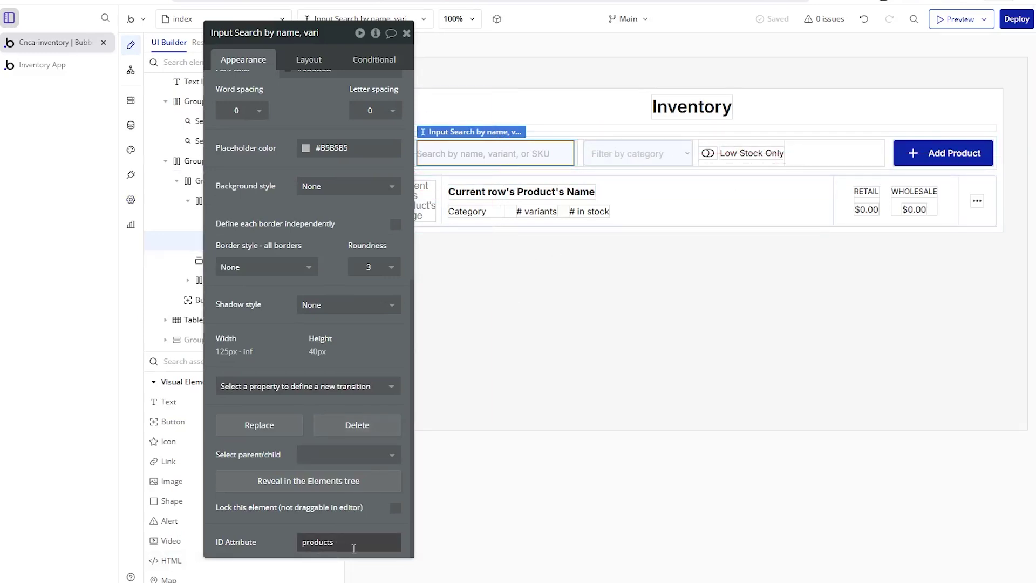
left_click_drag(319, 236, 254, 258)
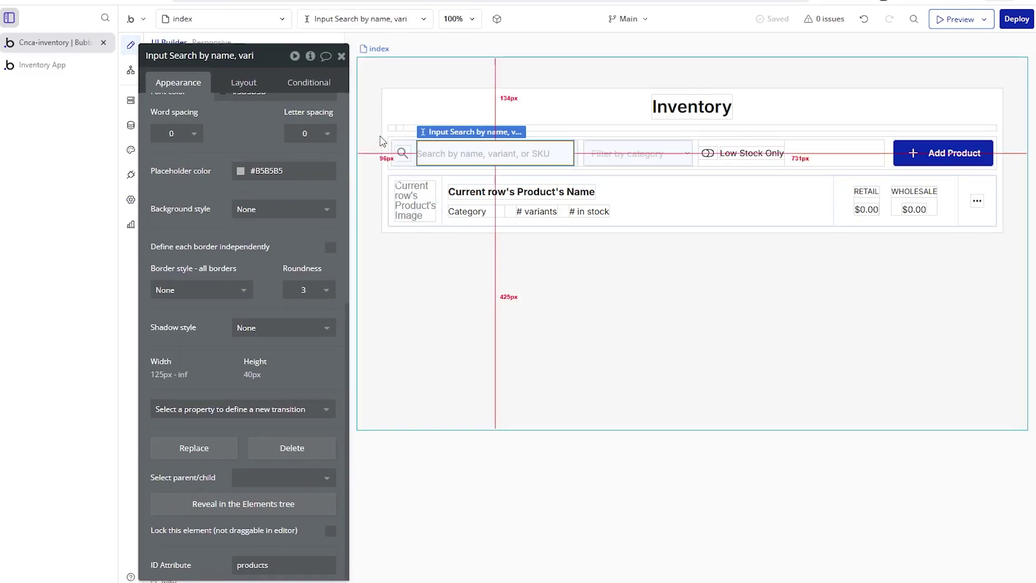
- Check the Input Box ID on both the Search&Autocorrect Products and Search&Autocorrect Variants elements
left_click(393, 128)
scroll(261, 222, "up", 5)
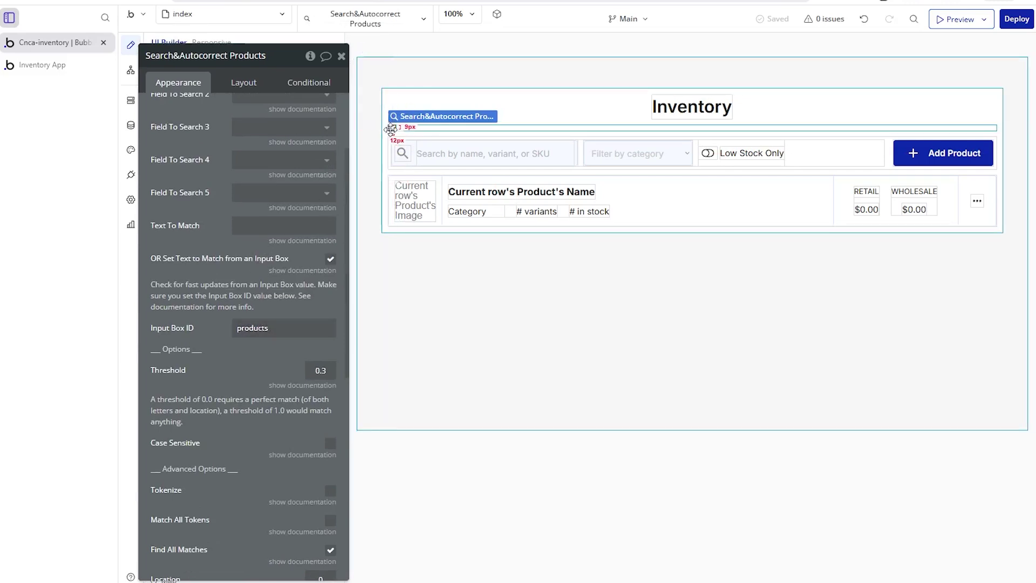
double_click(242, 333)
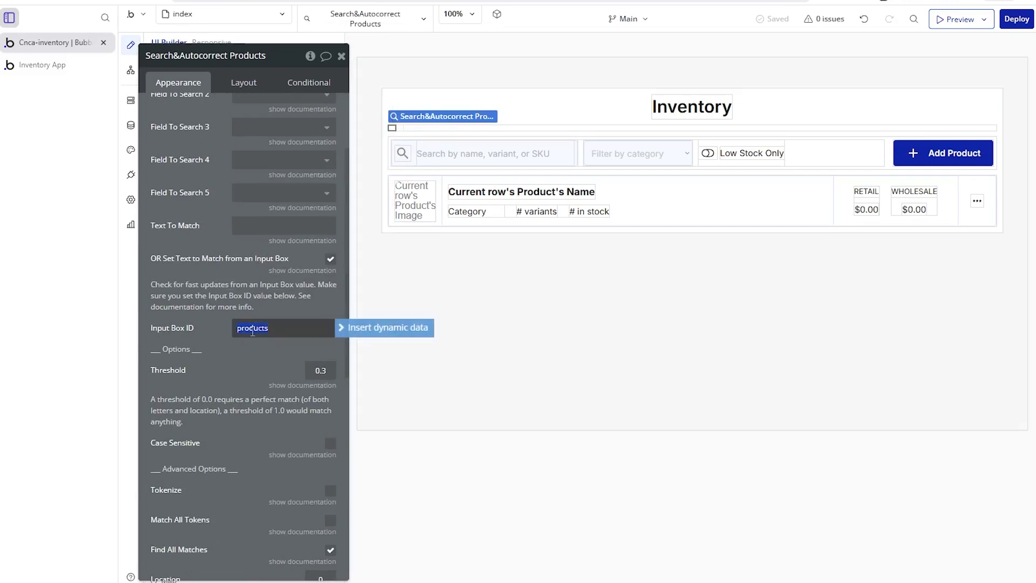
left_click(397, 128)
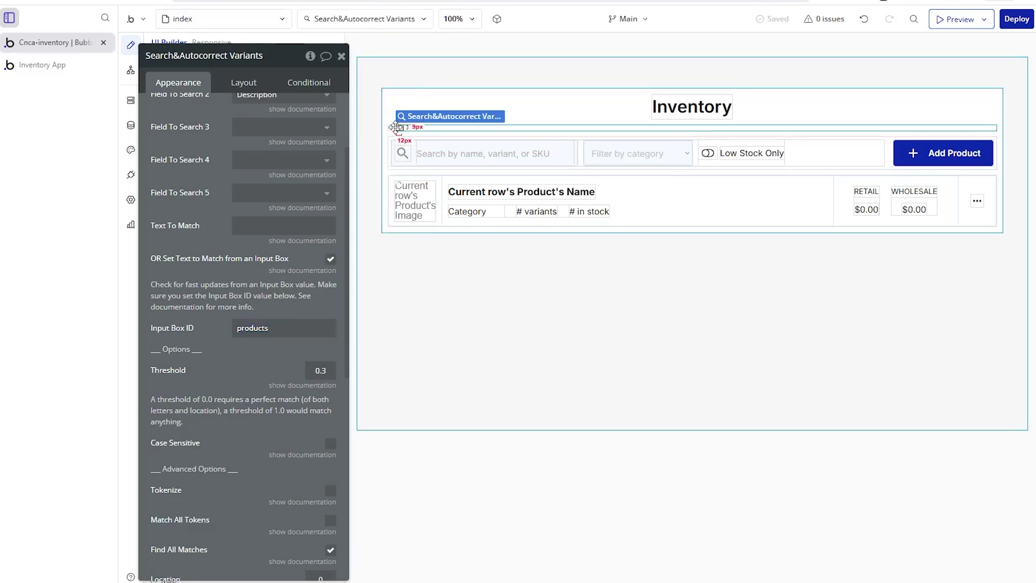
left_click(397, 128)
left_click(399, 128)
- Examine the Threshold option and the advanced matching options of Search&Autocorrect Products
left_click(392, 128)
scroll(254, 302, "down", 3)
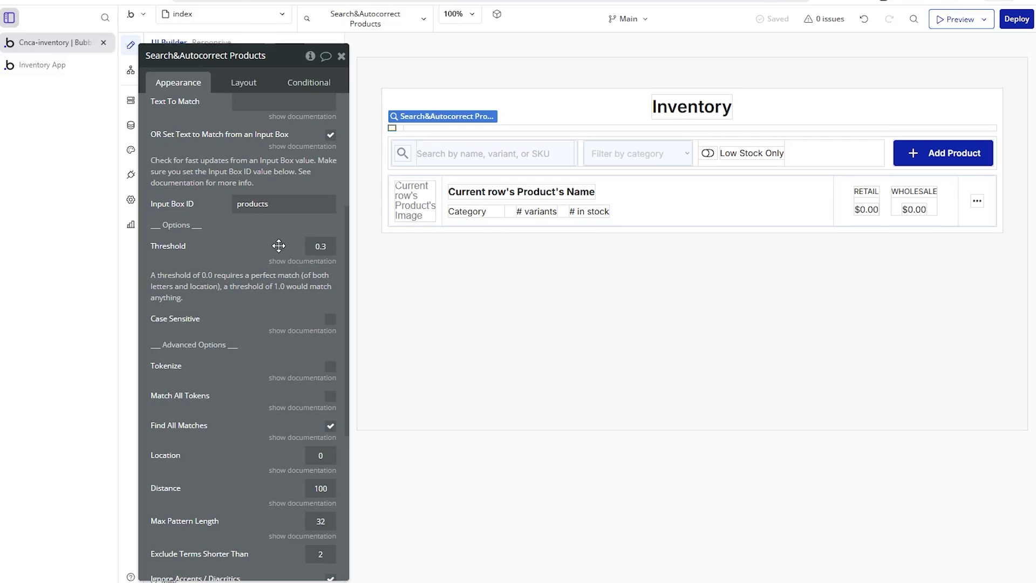
left_click(326, 247)
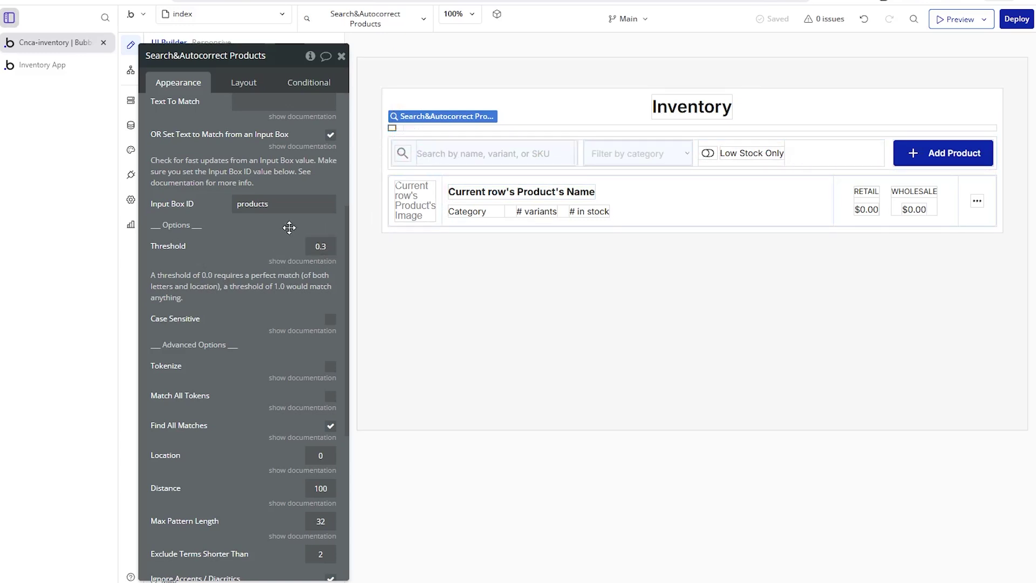
- Review Search&Autocorrect Variants' variant search data source, its two search fields and its Input Box ID
left_click(400, 128)
scroll(222, 205, "up", 5)
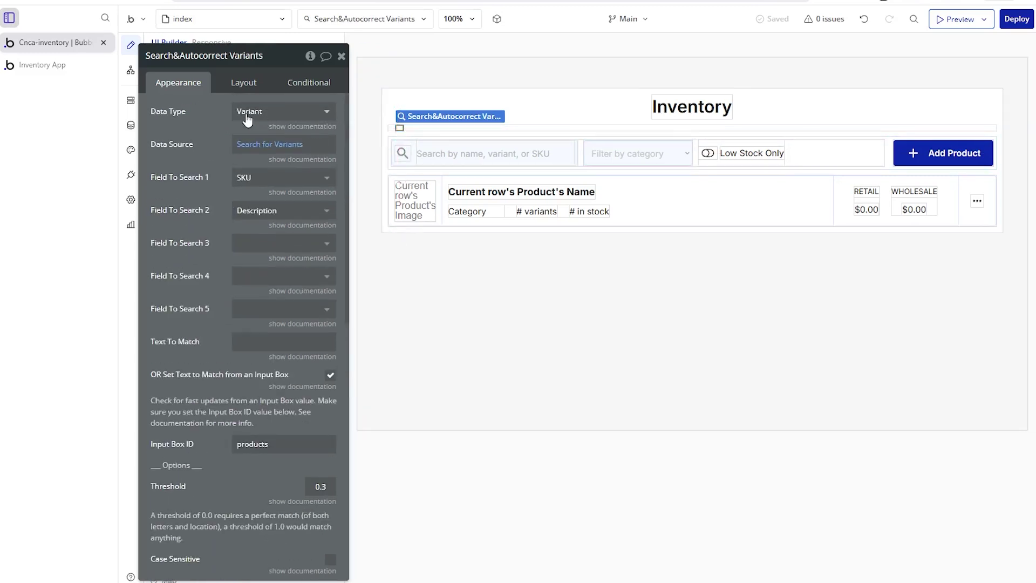
left_click(259, 151)
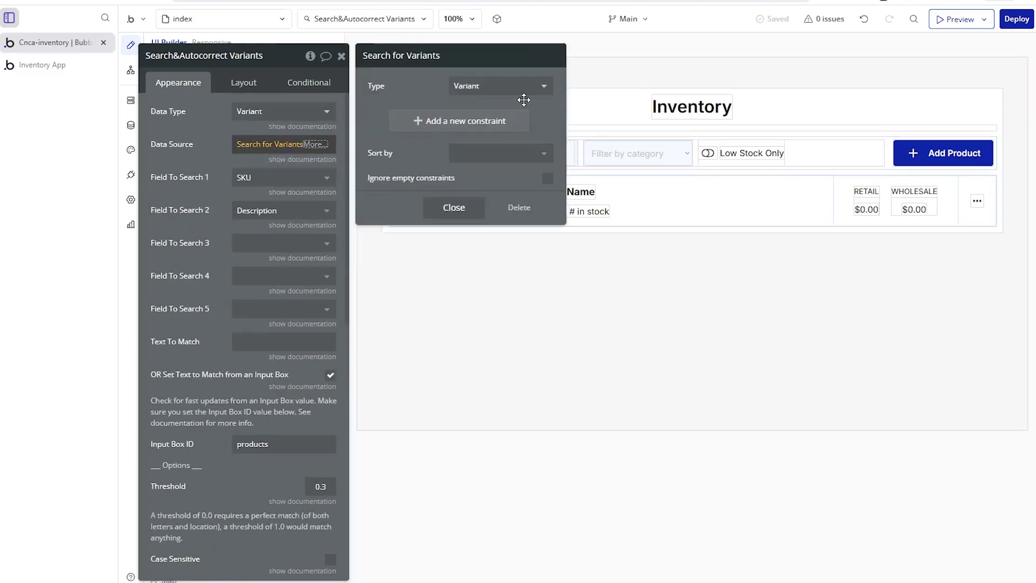
left_click(191, 192)
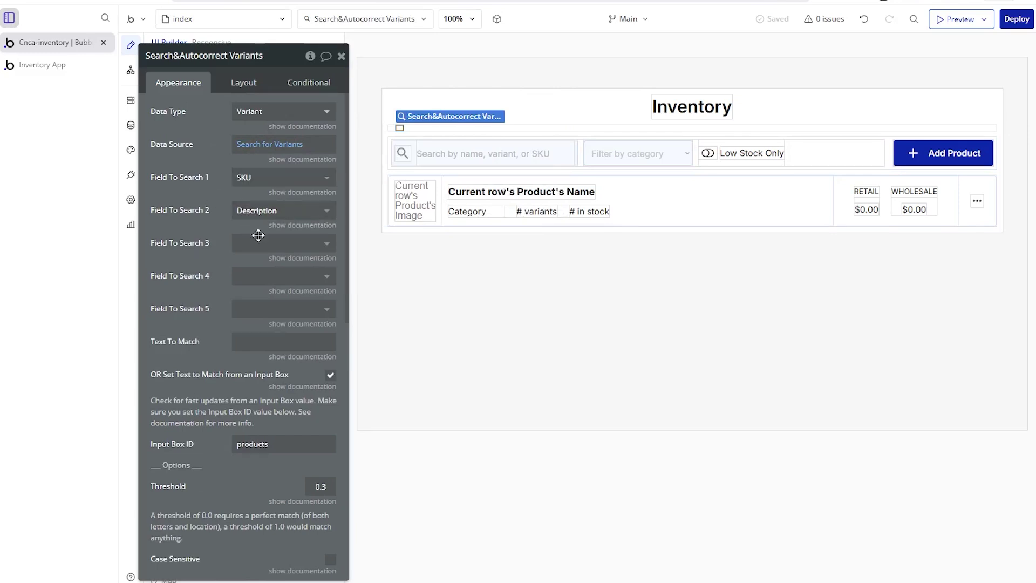
scroll(259, 324, "down", 3)
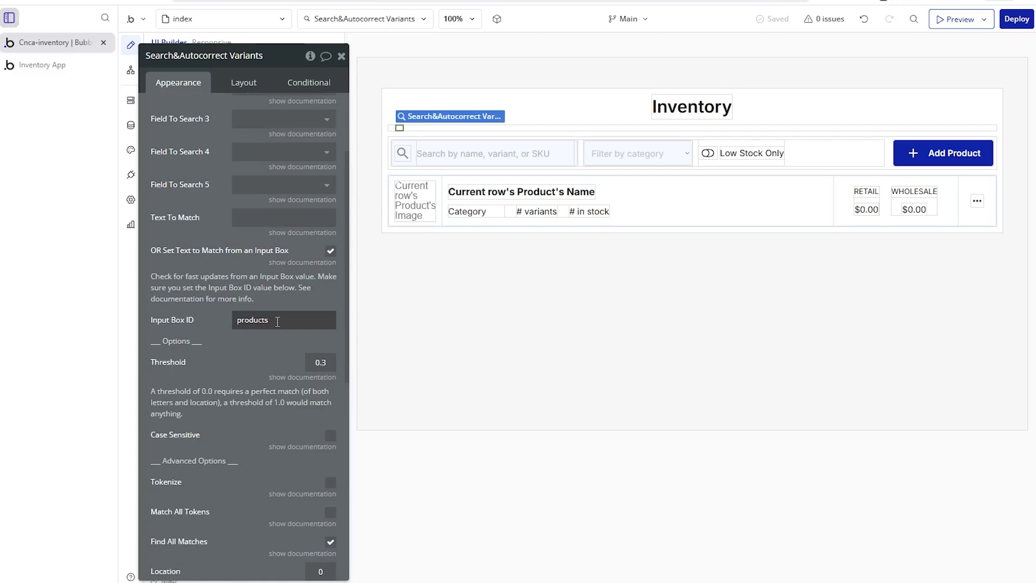
scroll(324, 292, "up", 3)
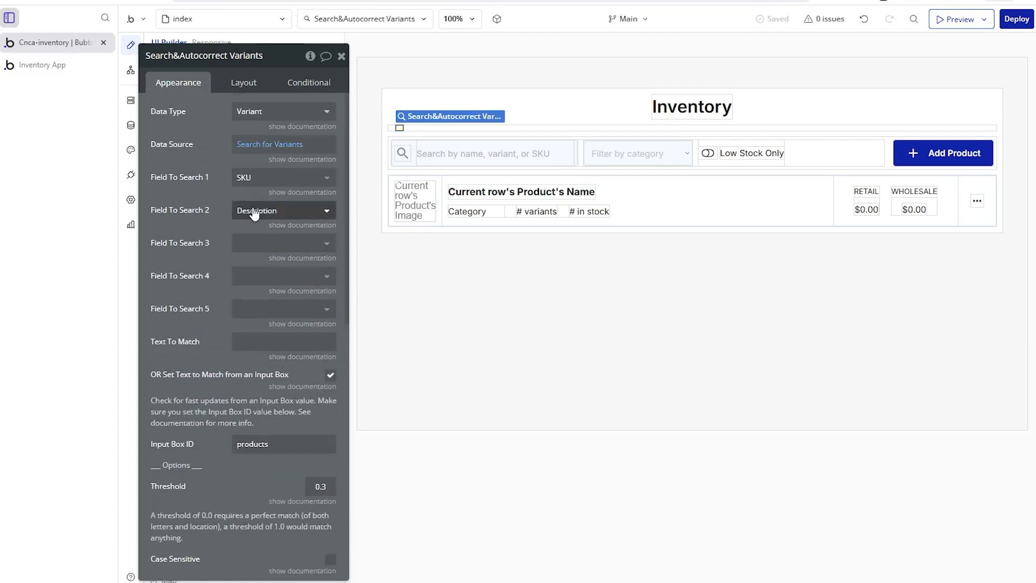
- Switch to the Inventory App preview and search the product list for "blk"
left_click(68, 67)
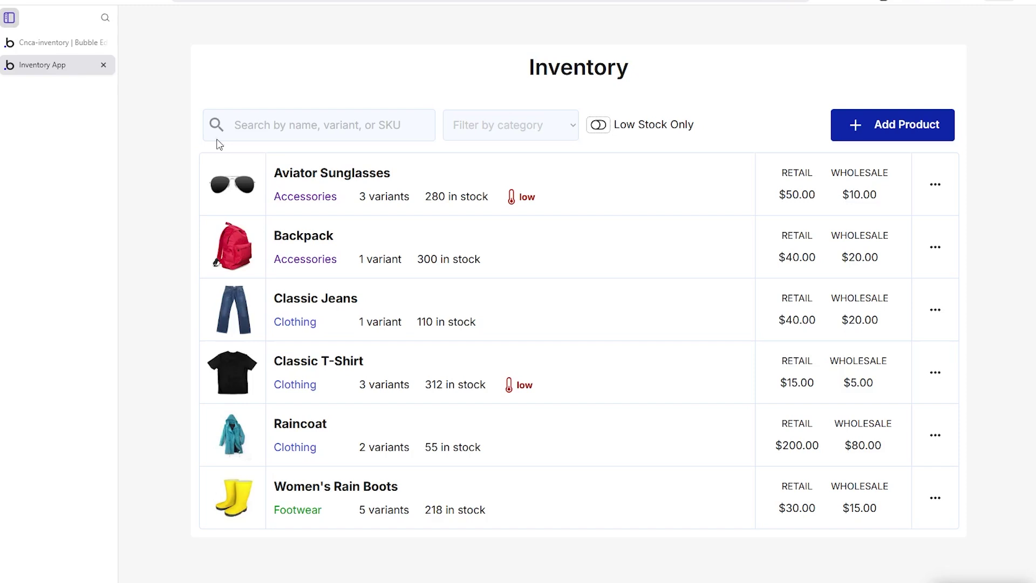
left_click(322, 124)
type("blk")
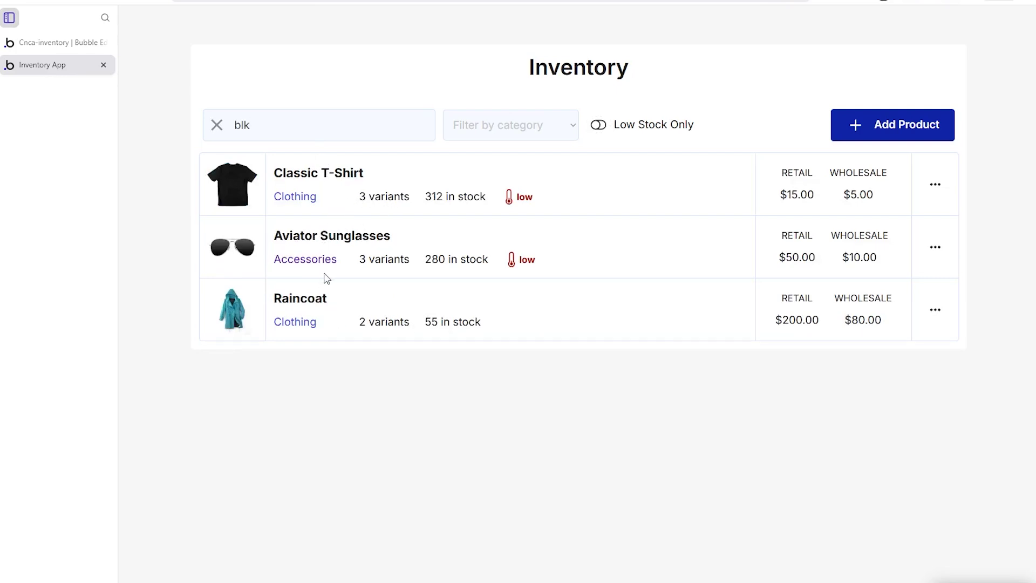
- Open the Raincoat's details, highlight the matching part of its black variant's SKU, and return to the product list
left_click(936, 310)
scroll(525, 379, "down", 2)
left_click_drag(407, 385, 479, 451)
scroll(346, 323, "up", 2)
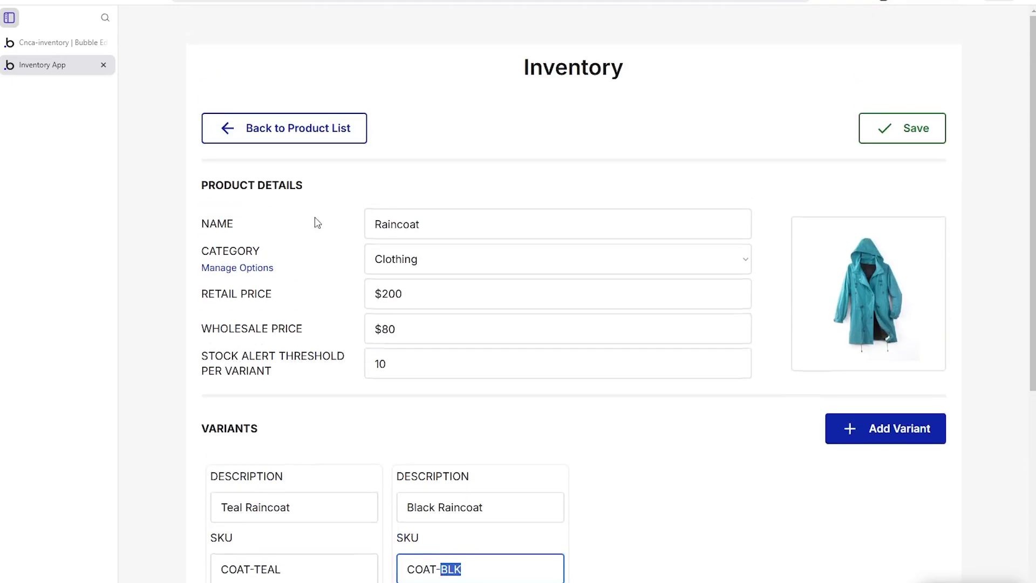
left_click(297, 128)
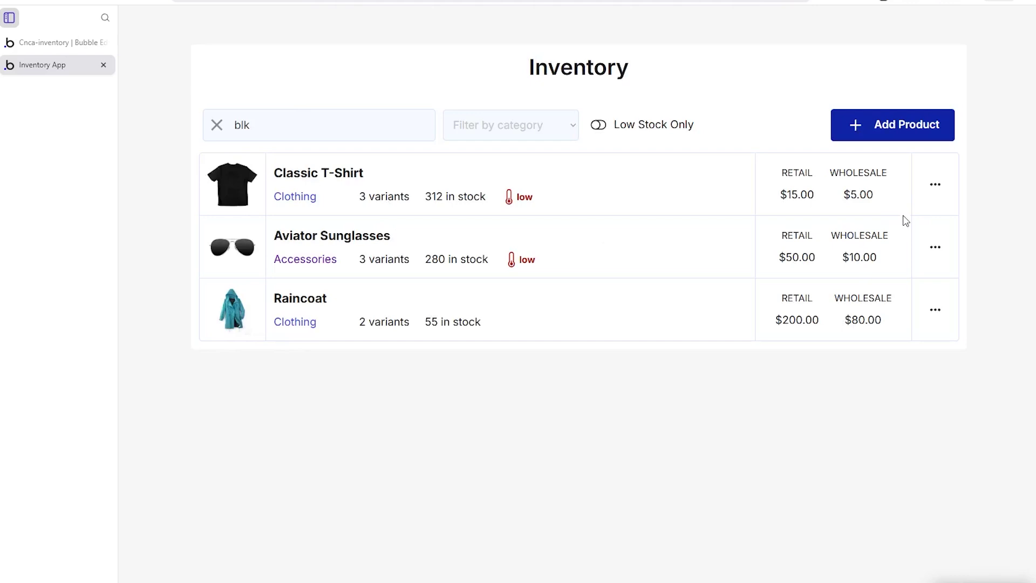
- Open the Classic T-Shirt's details, highlight parts of its variants' descriptions and black SKUs, and return to the product list
left_click(934, 186)
scroll(581, 358, "down", 4)
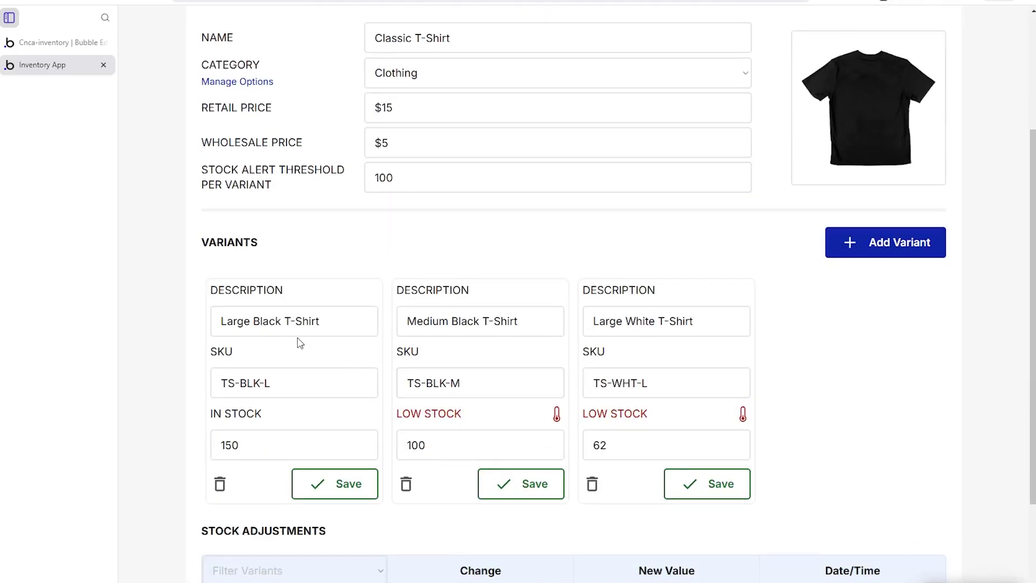
double_click(261, 321)
left_click_drag(481, 323, 501, 322)
left_click_drag(624, 322, 694, 316)
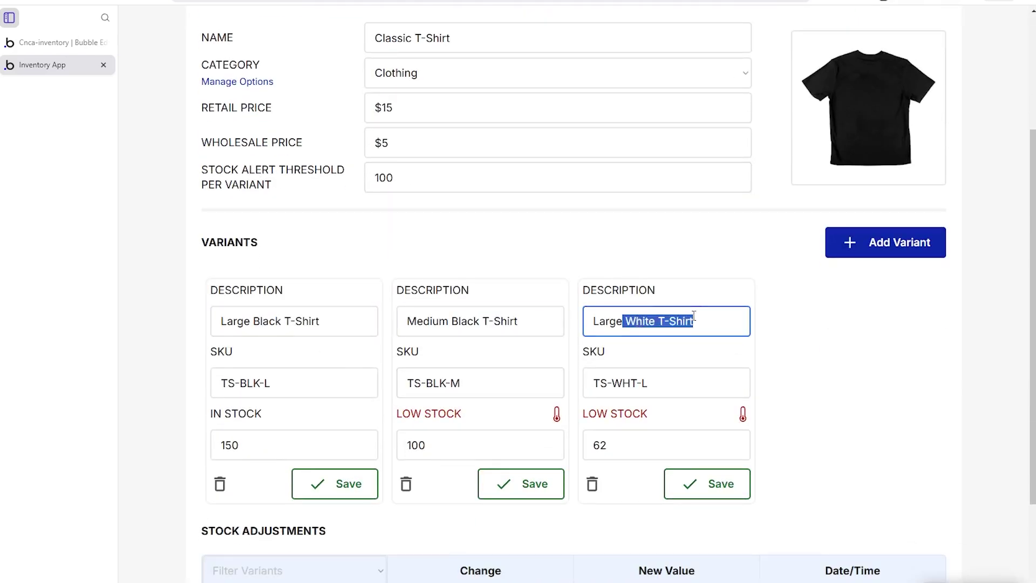
left_click_drag(247, 383, 261, 383)
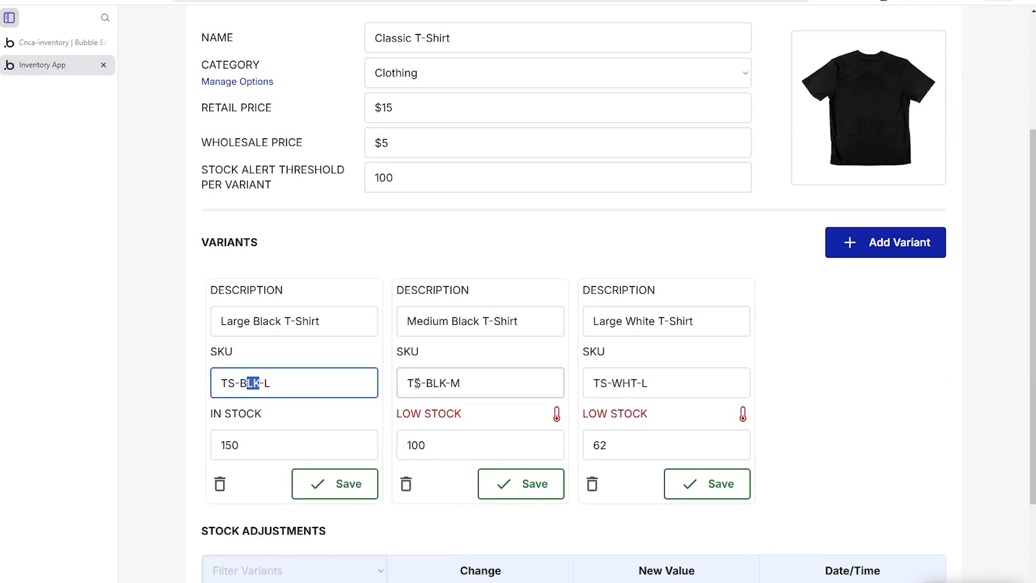
left_click_drag(415, 385, 456, 388)
scroll(456, 388, "up", 4)
left_click(216, 136)
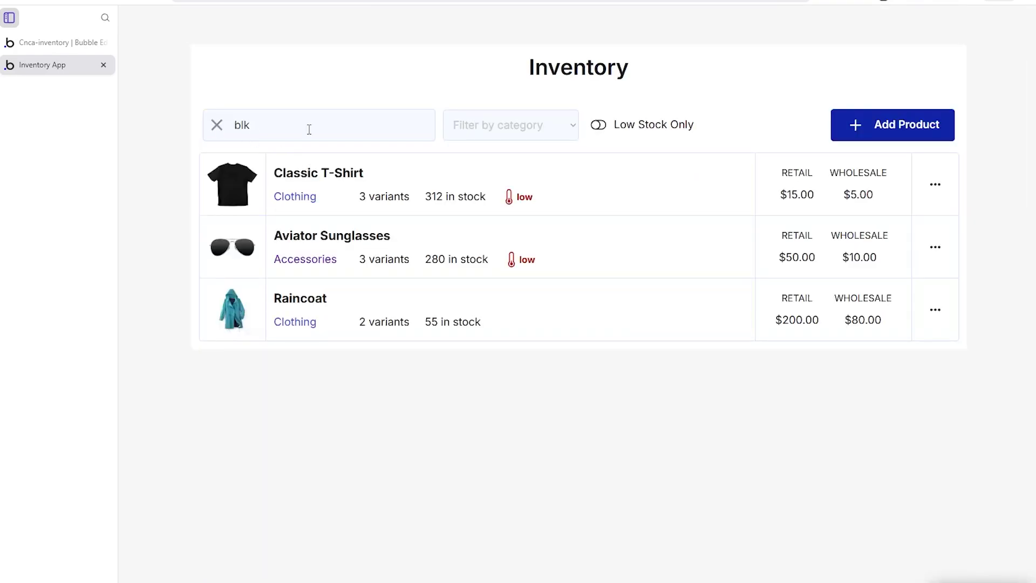
- Search the product list for "red" and open the Women's Rain Boots' details at the variants section
double_click(310, 129)
type("red")
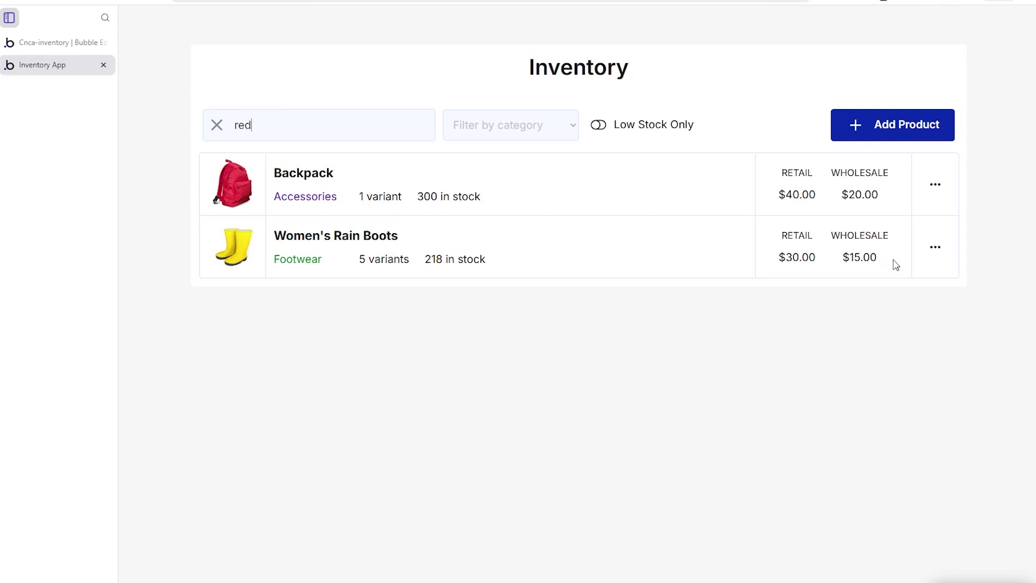
left_click(936, 247)
scroll(475, 364, "down", 3)
scroll(478, 370, "down", 2)
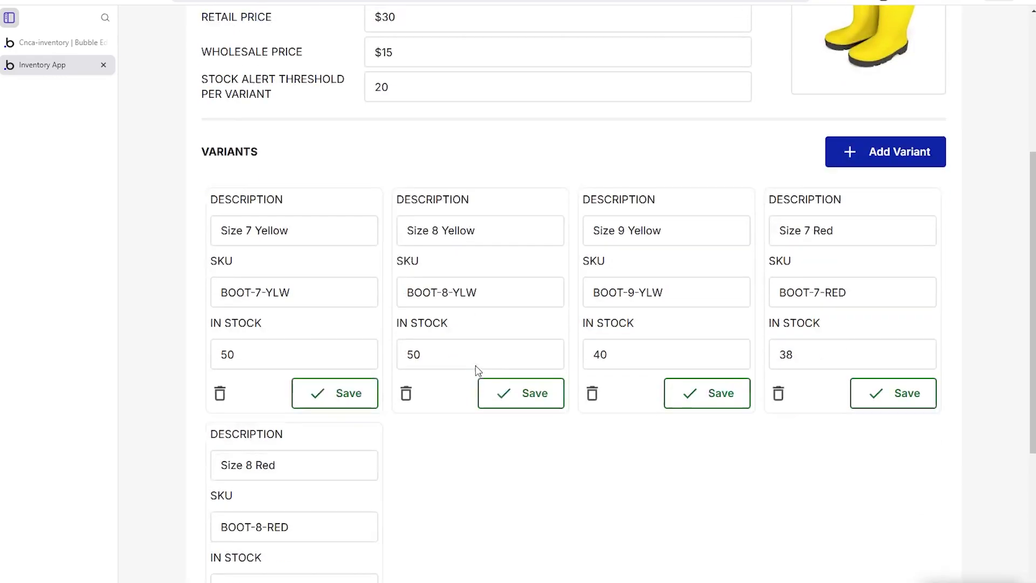
- Highlight the matching text in the Size 8 Red variant's description and SKU, and return to the unfiltered product list
left_click(820, 197)
double_click(269, 431)
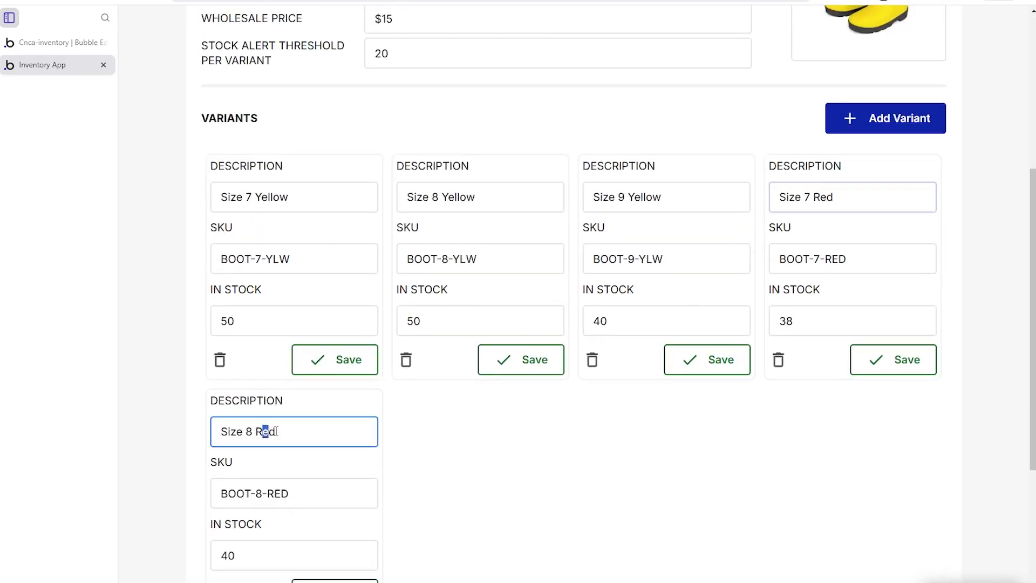
left_click_drag(262, 493, 303, 494)
scroll(311, 499, "up", 1)
scroll(311, 499, "up", 6)
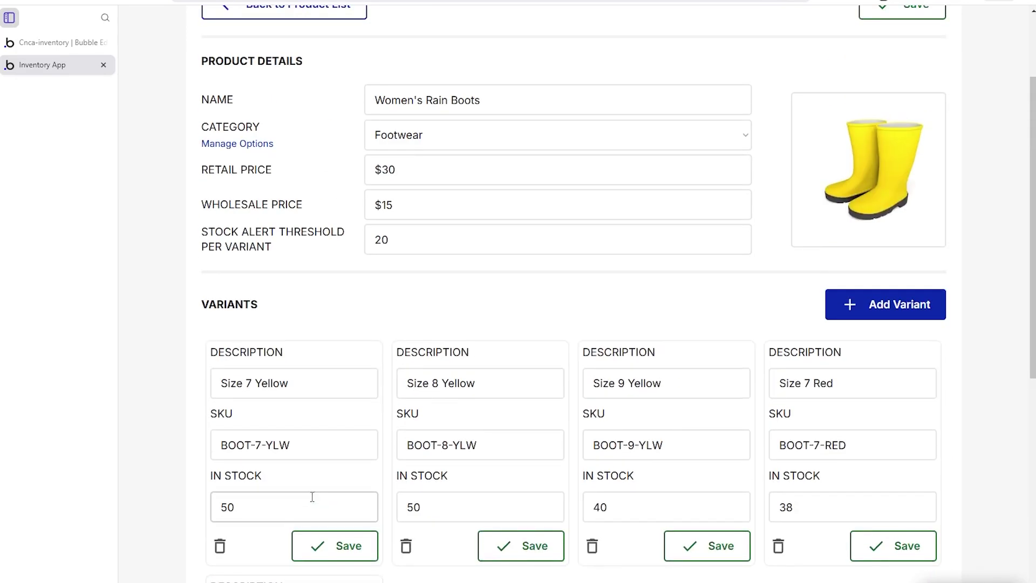
left_click(284, 141)
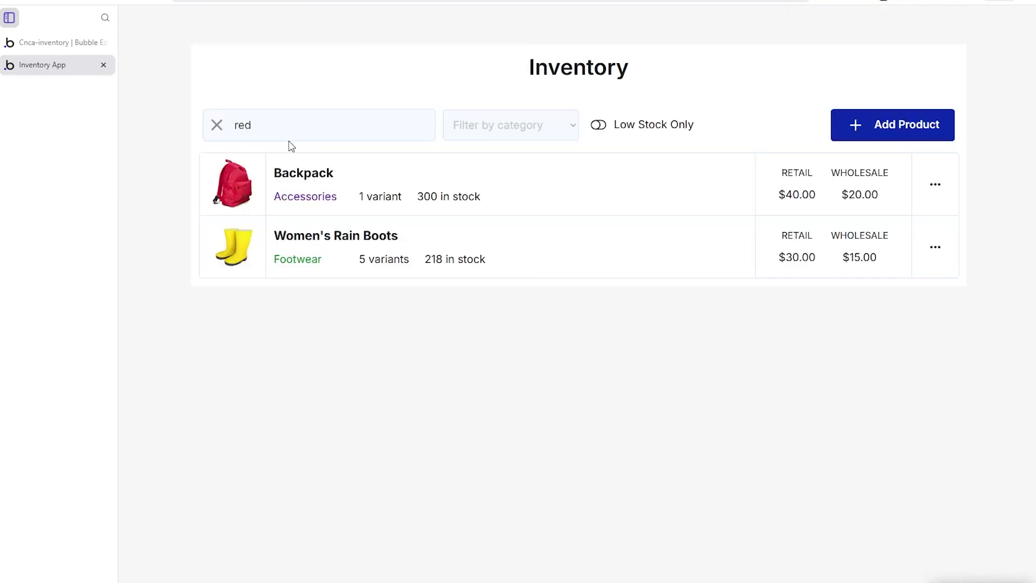
left_click(219, 129)
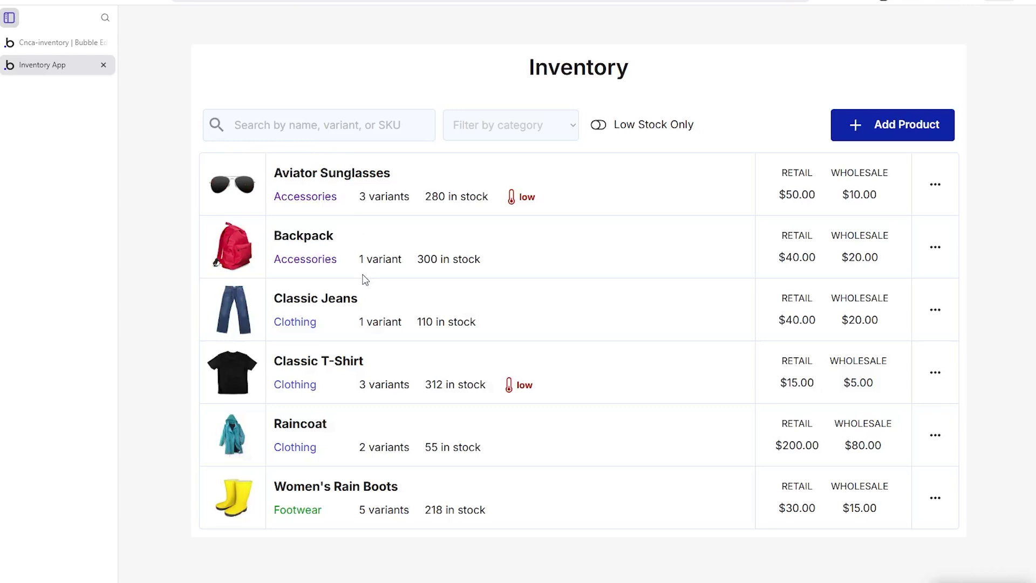
- Switch to the Bubble editor and examine the conditional data source of Table Product that merges product and variant matches
left_click(68, 47)
left_click_drag(406, 139, 400, 132)
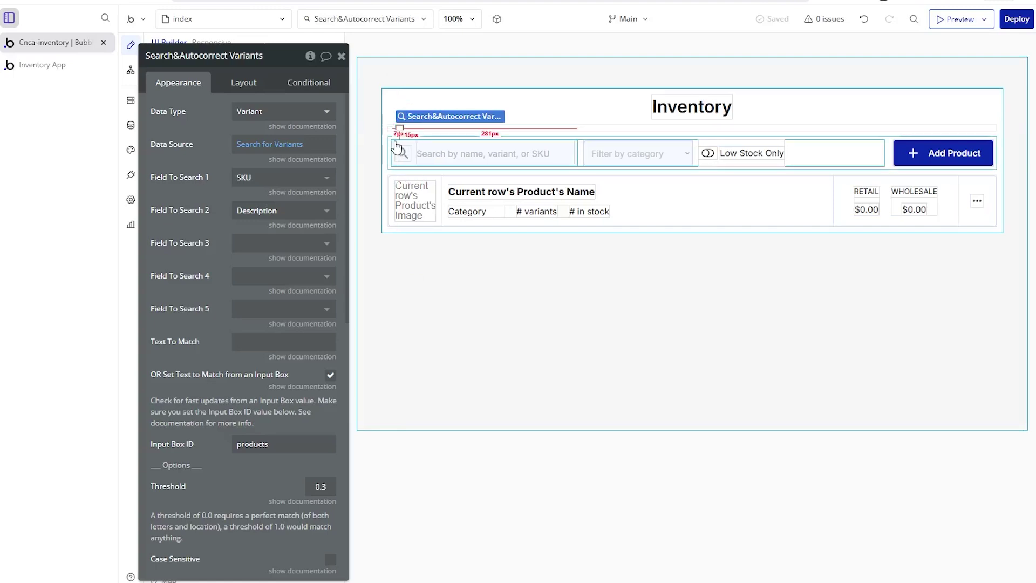
left_click(378, 168)
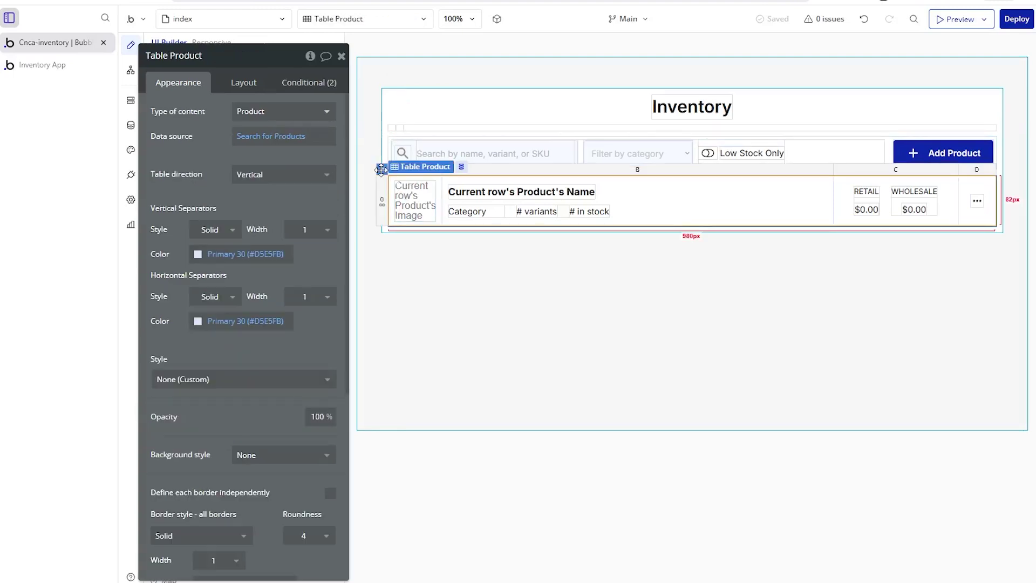
left_click(308, 83)
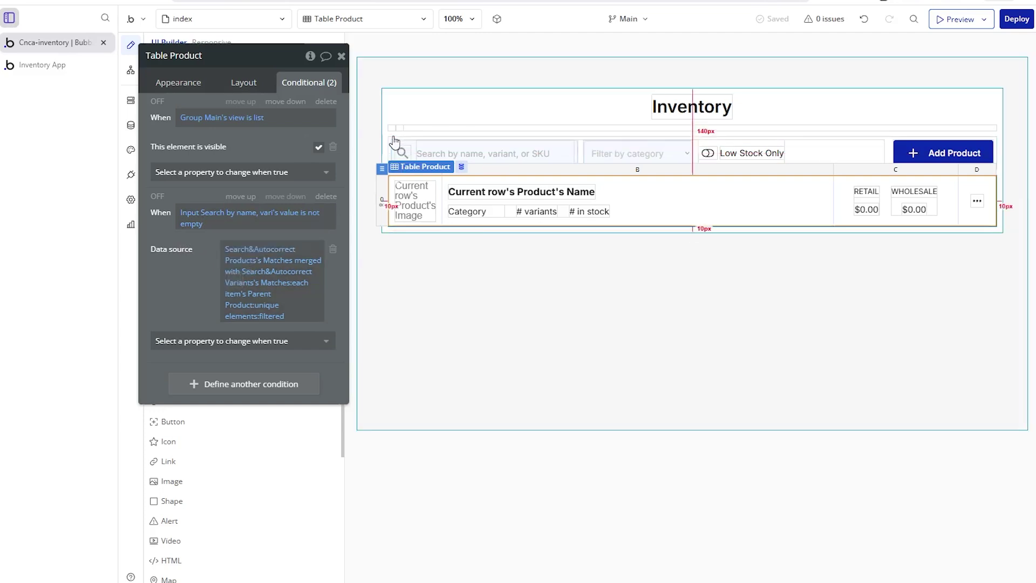
left_click(268, 260)
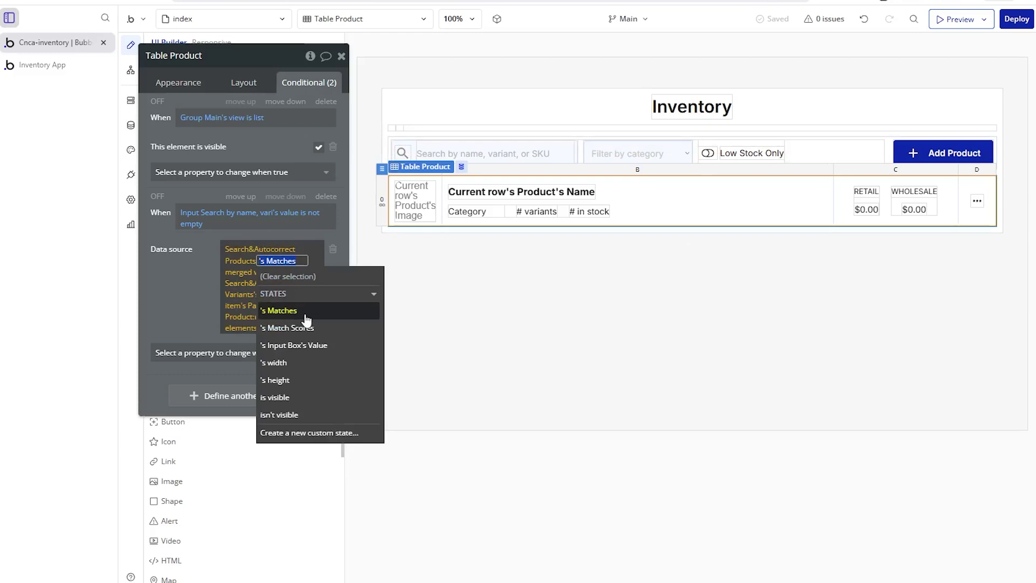
left_click(256, 300)
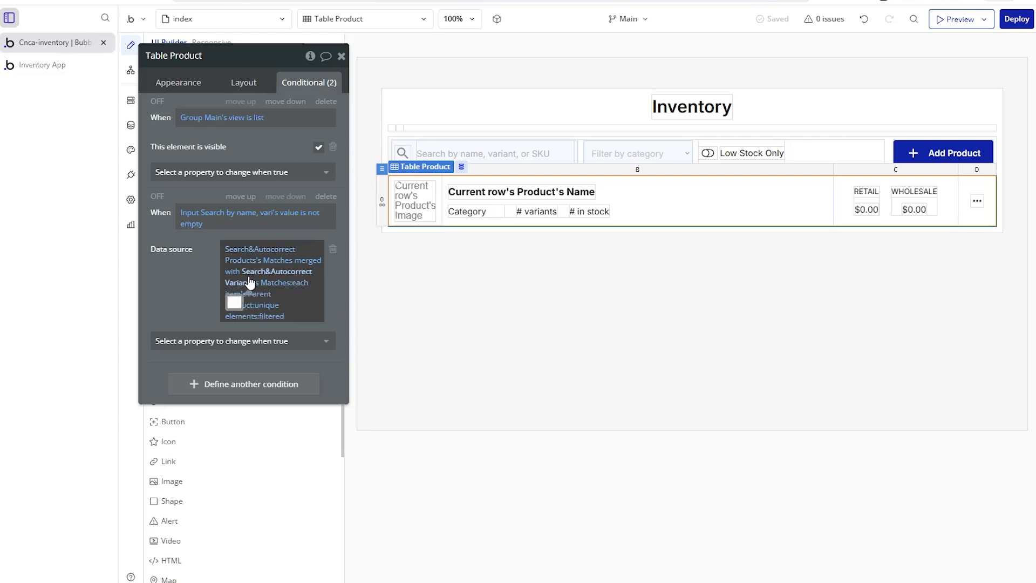
- Review the Category and Low Stock constraints in the list filter of Table Product's conditional data source
left_click(270, 318)
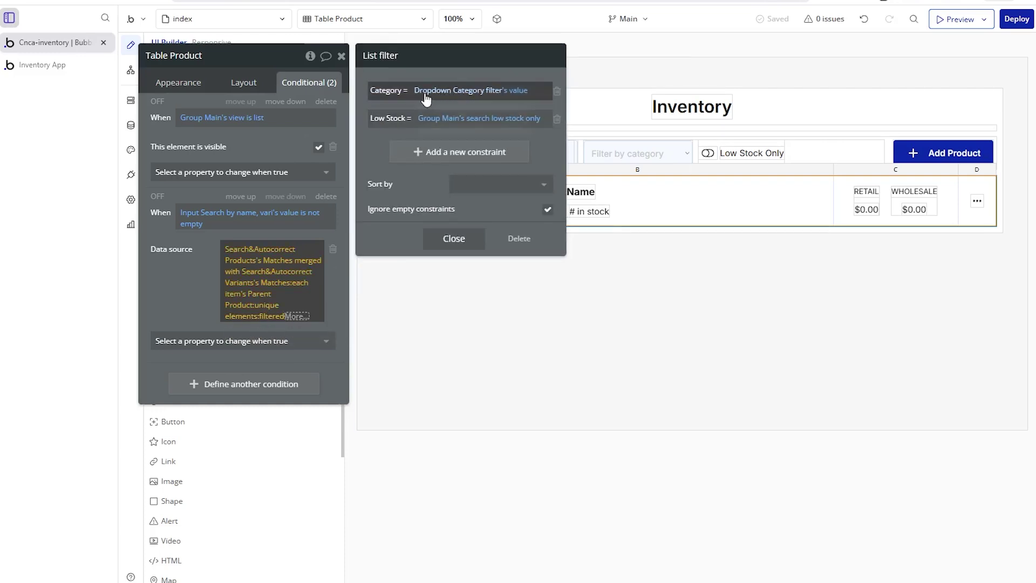
left_click_drag(426, 97, 463, 128)
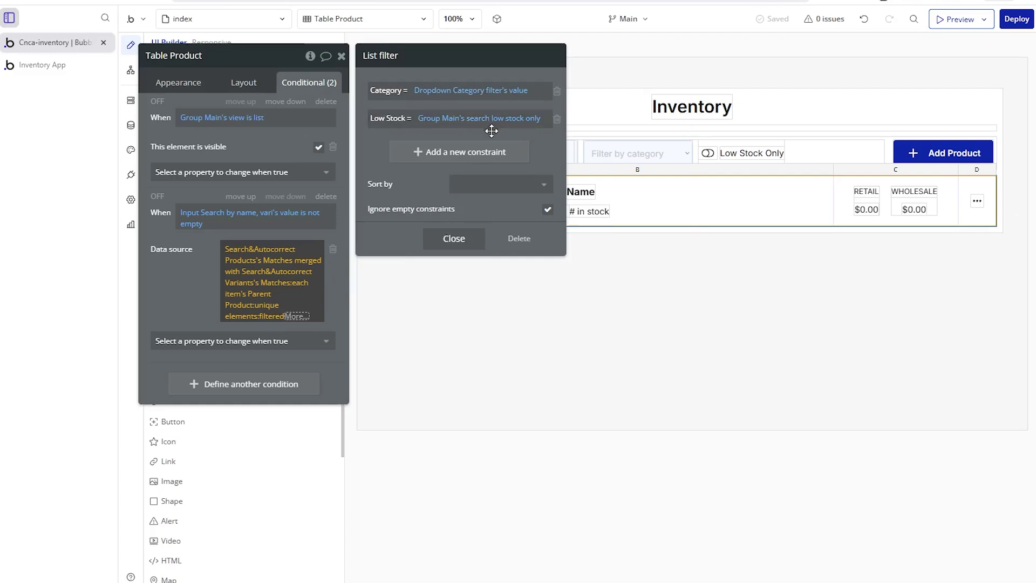
left_click(478, 245)
- Inspect the search input and the appearance settings of Search&Autocorrect Products
left_click(516, 155)
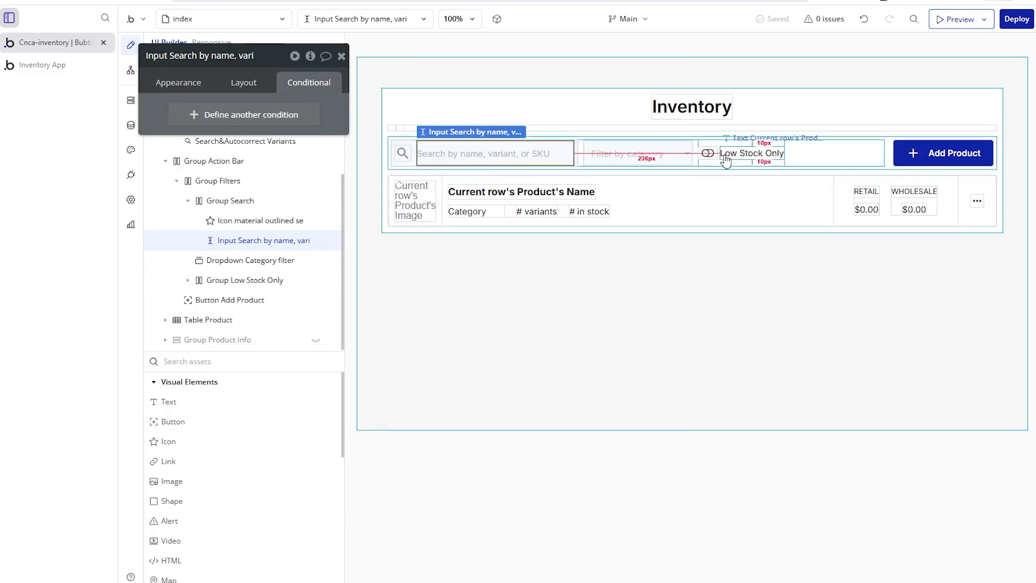
left_click(393, 128)
left_click(201, 82)
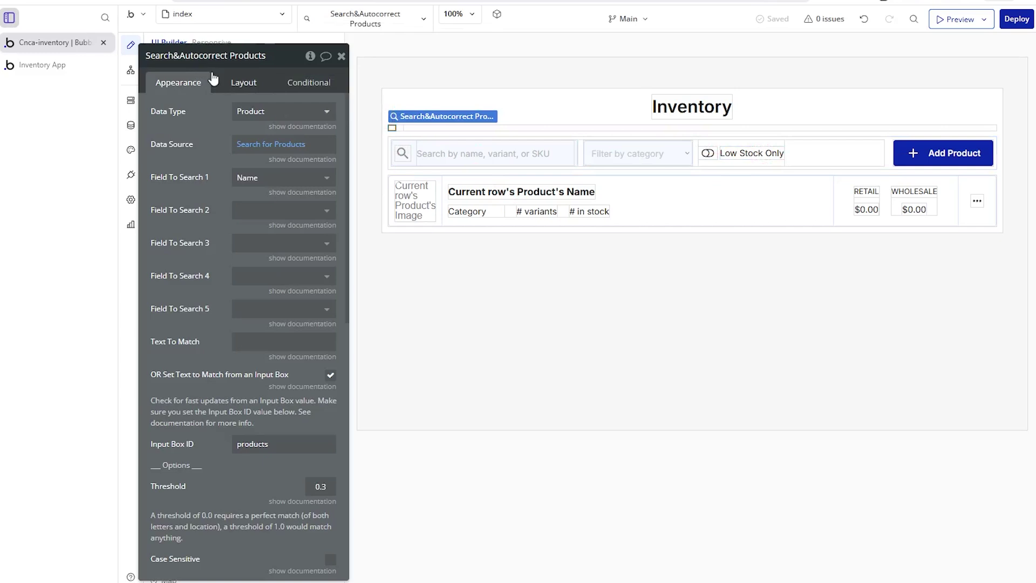
- Reopen the list filter in Table Product's search condition and compare its constraints with the category and low-stock filter controls
left_click(386, 171)
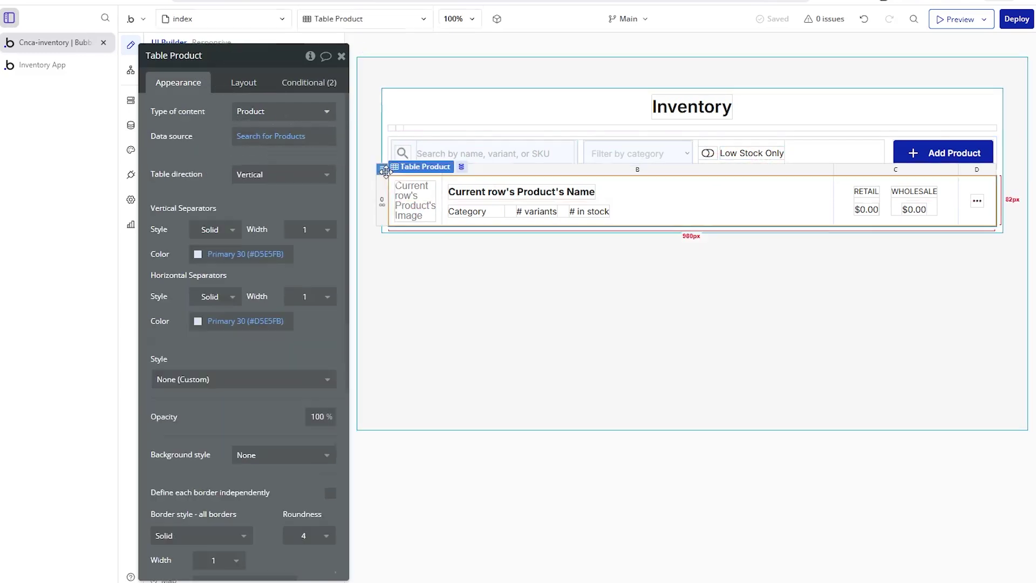
left_click(317, 82)
left_click(277, 317)
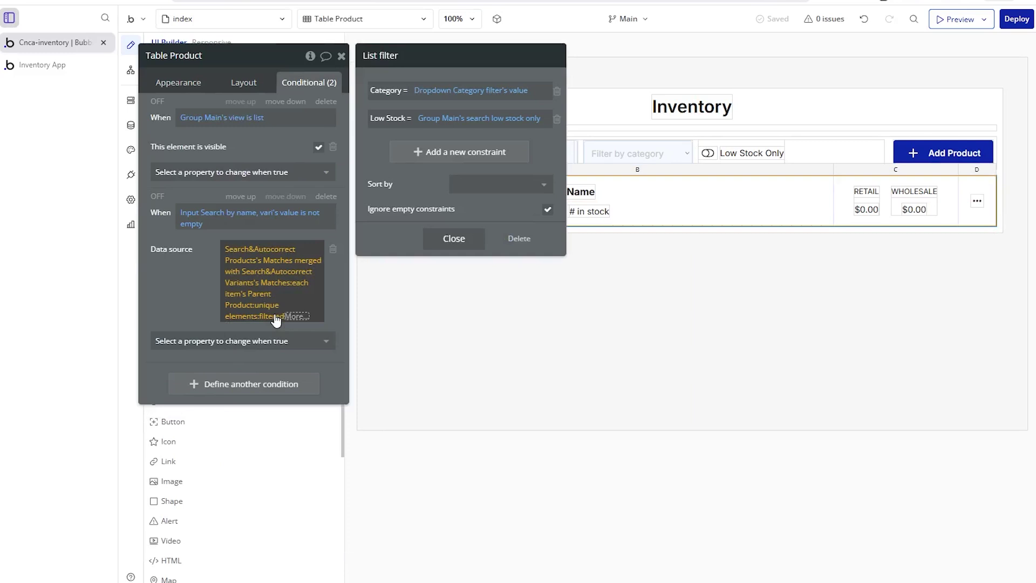
mouse_move(438, 94)
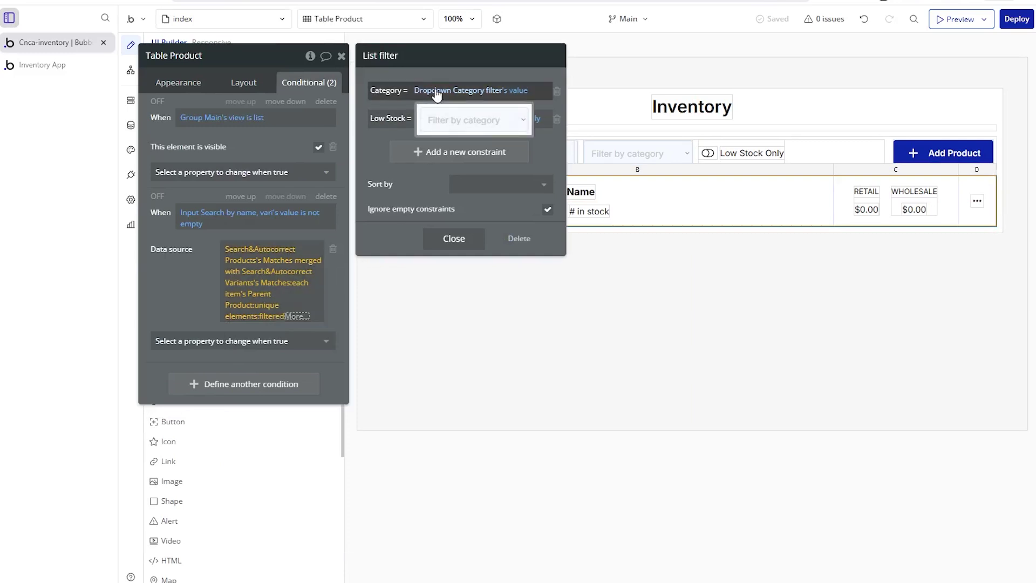
mouse_move(455, 125)
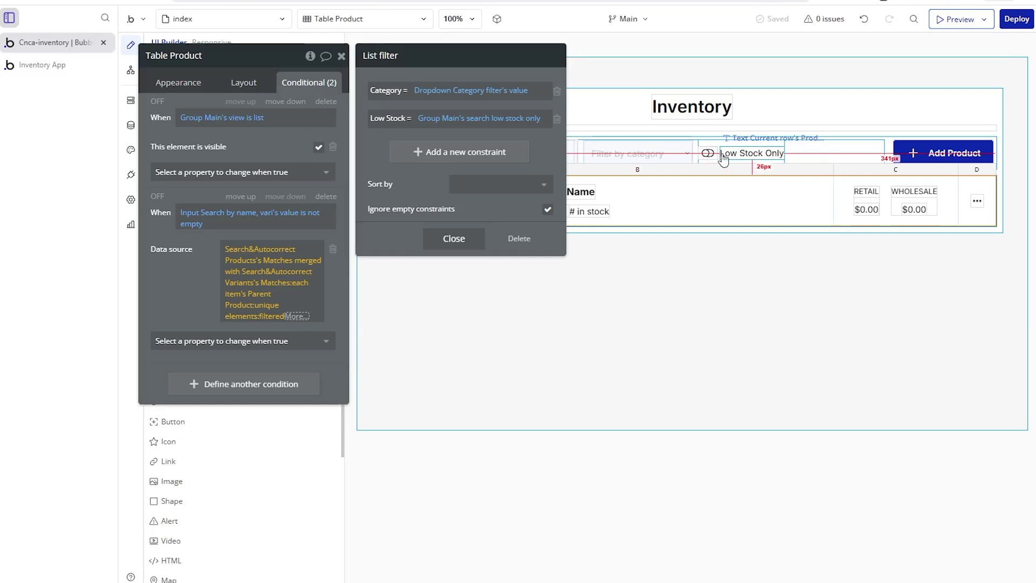
- Review the category and low-stock constraints in Search&Autocorrect Products' data source, and inspect the category filter dropdown
left_click(576, 161)
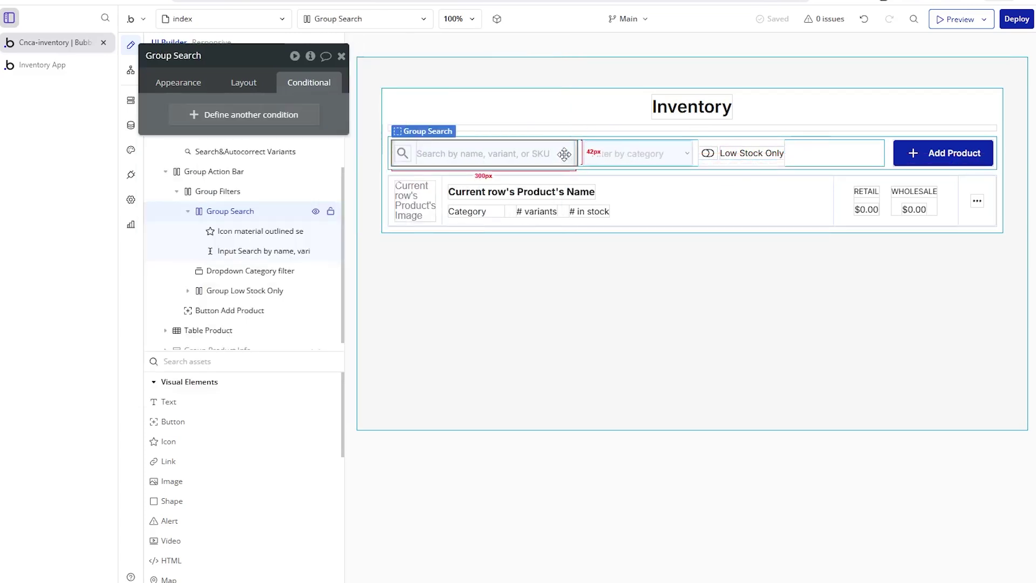
left_click(392, 133)
left_click(392, 132)
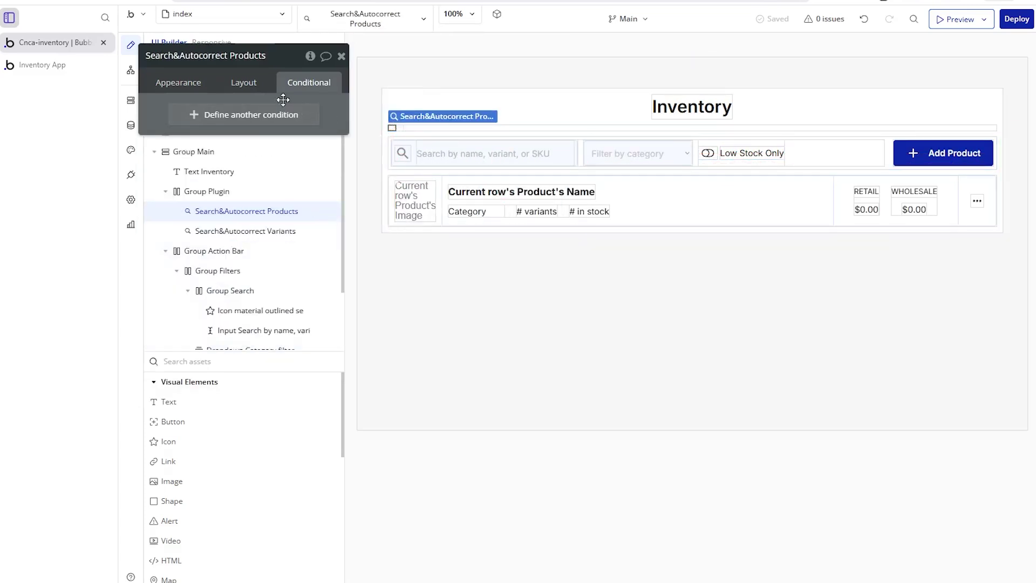
left_click(195, 82)
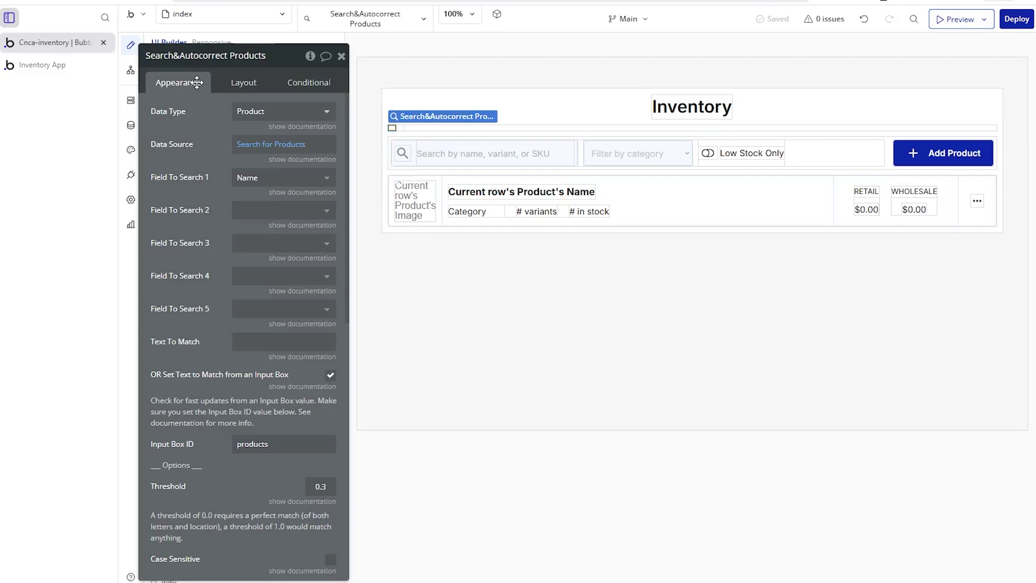
left_click(262, 145)
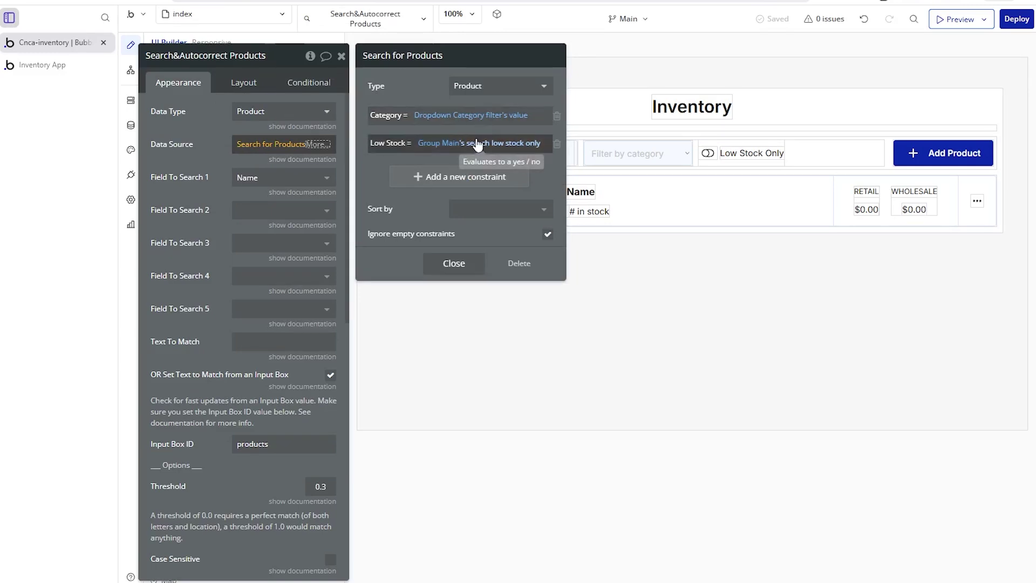
left_click(614, 156)
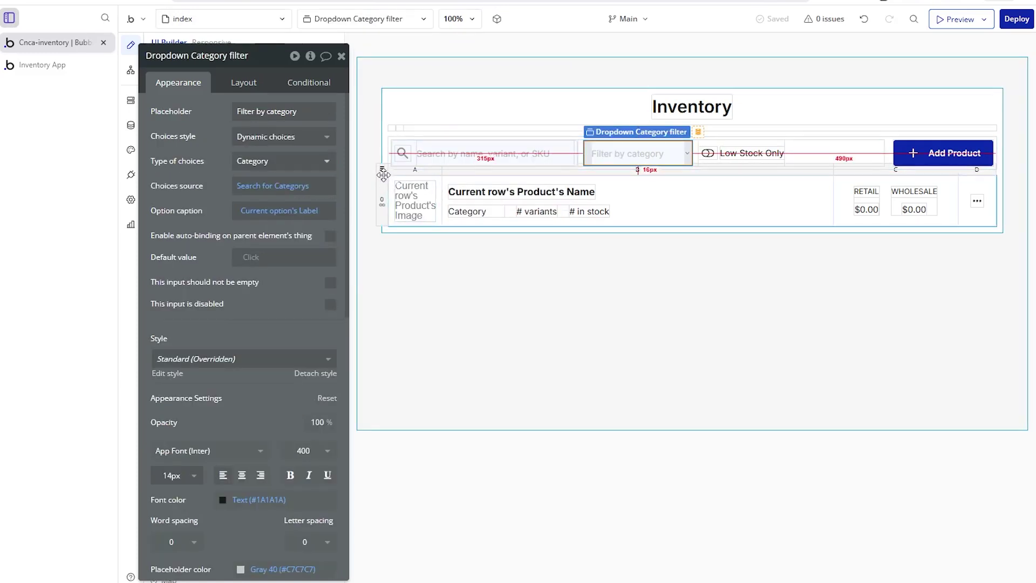
- Trace Table Product's conditional data source from the merged matches to its category and low-stock list filter
left_click(383, 173)
left_click(296, 84)
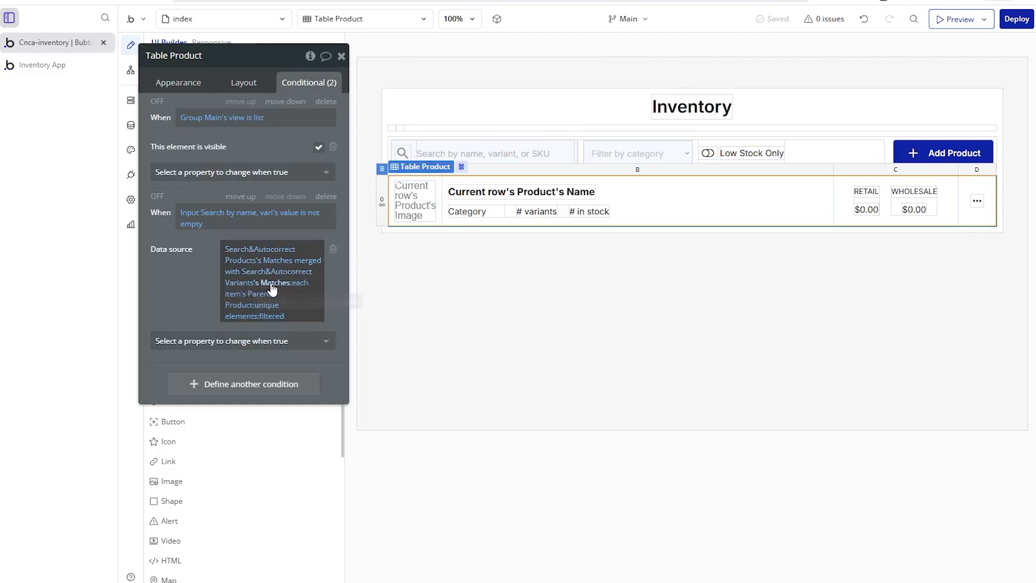
left_click(268, 318)
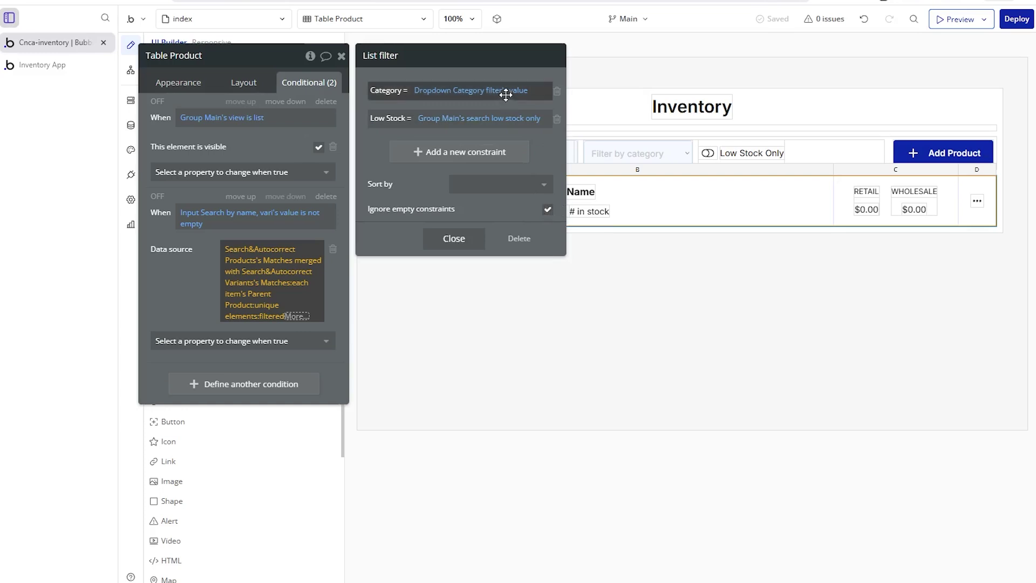
mouse_move(500, 95)
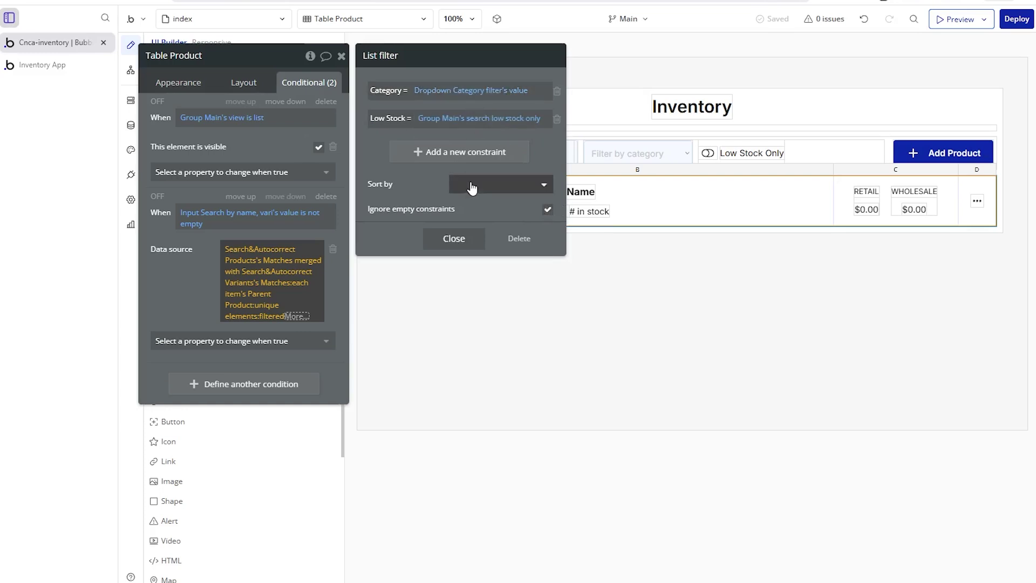
left_click(454, 238)
- Compare Table Product's condition on the search input with its default Search for Products data source
left_click(455, 150)
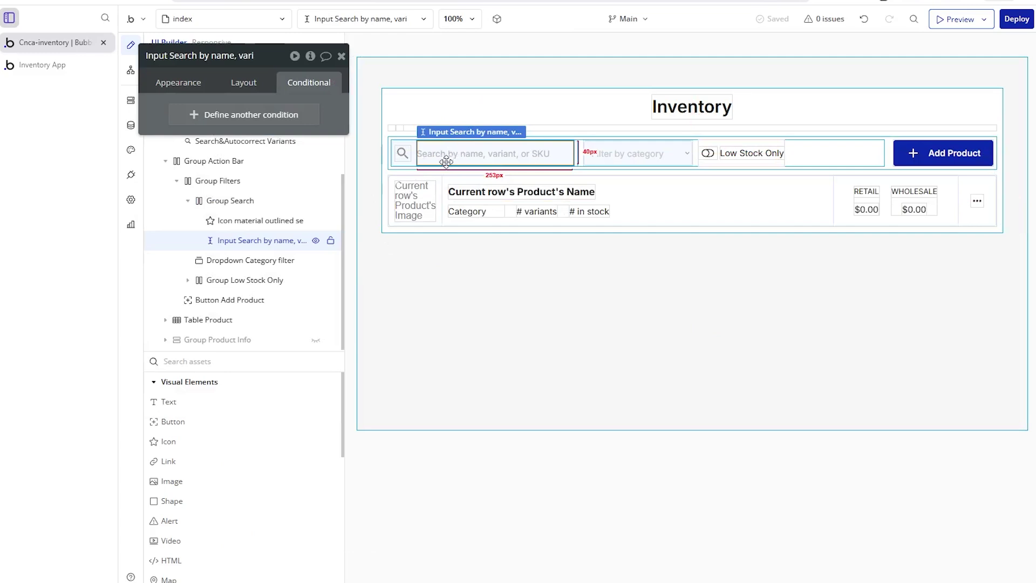
left_click(383, 172)
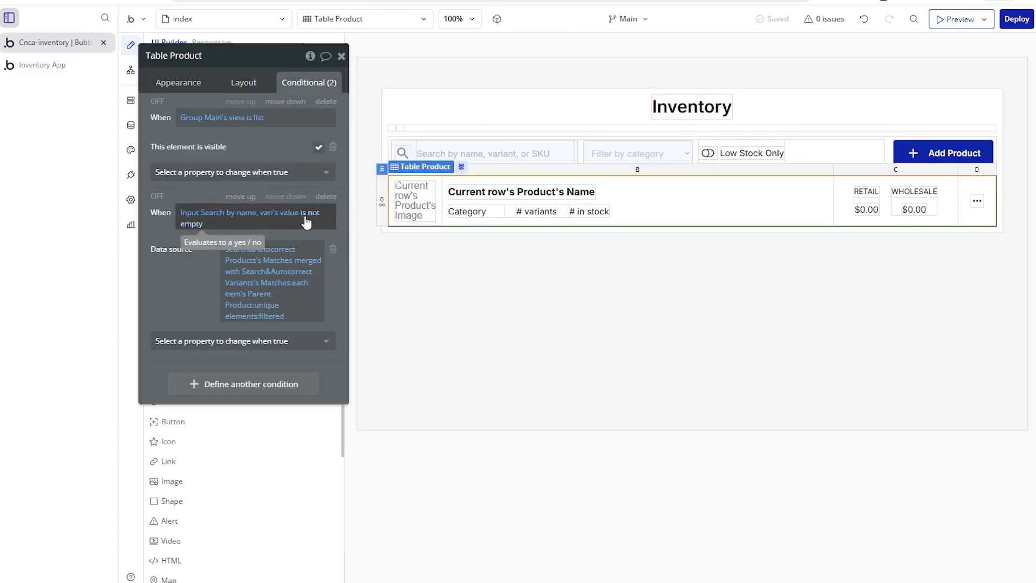
left_click(194, 91)
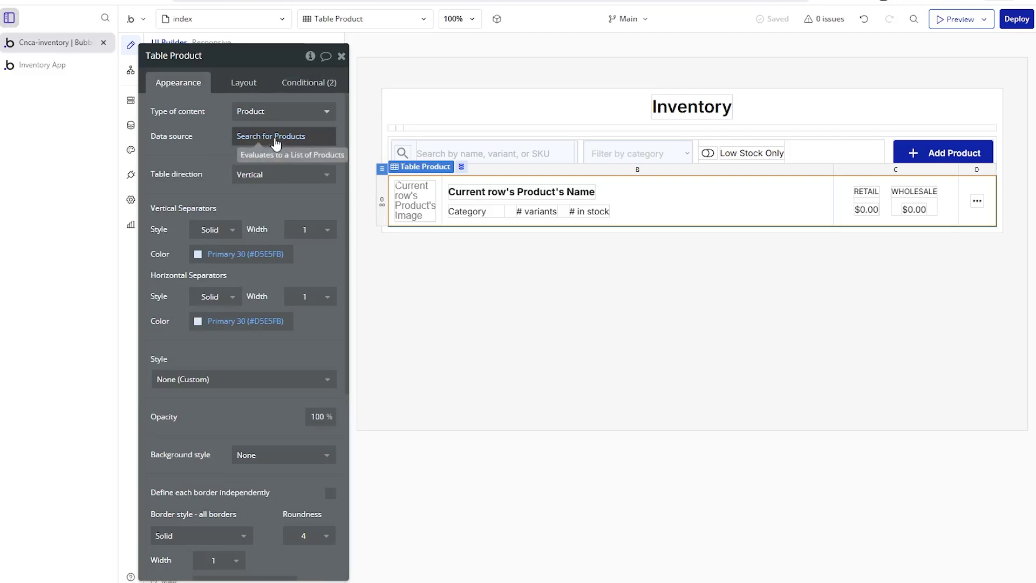
left_click(423, 208)
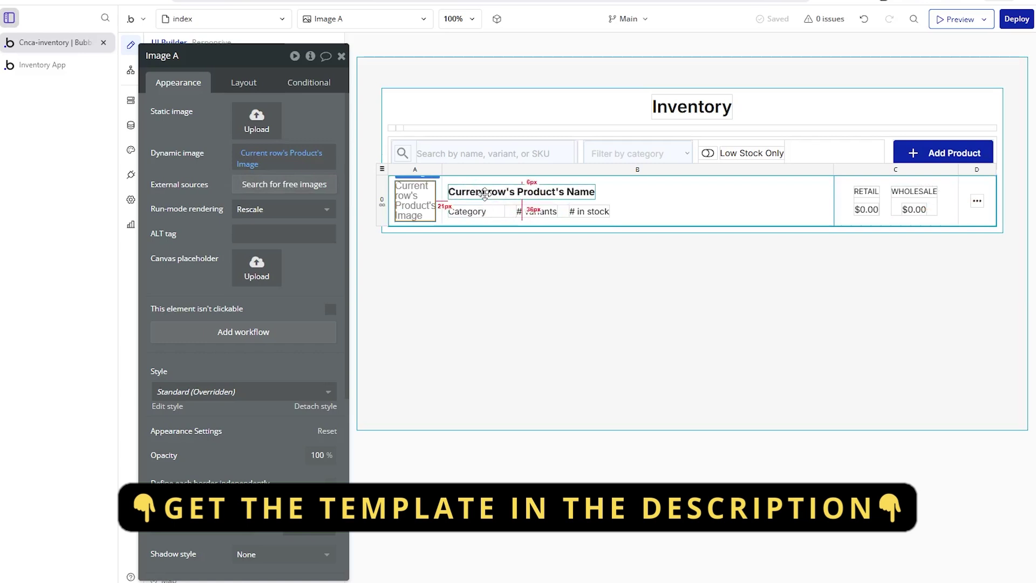
- Inspect the category text in Table Product's row, checking its Category's Label expression and its dynamic font color from Category's Color
left_click(488, 212)
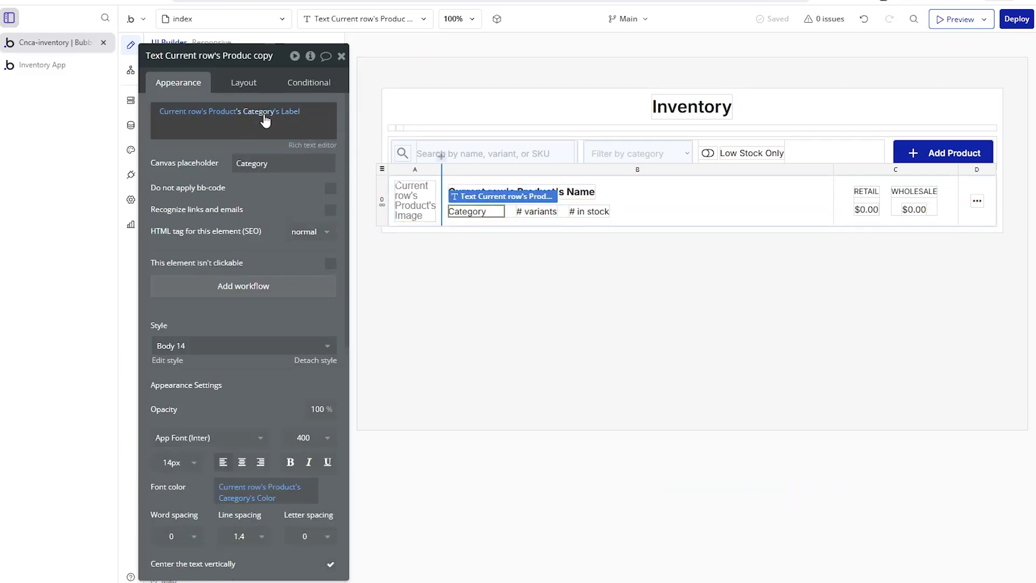
left_click(282, 111)
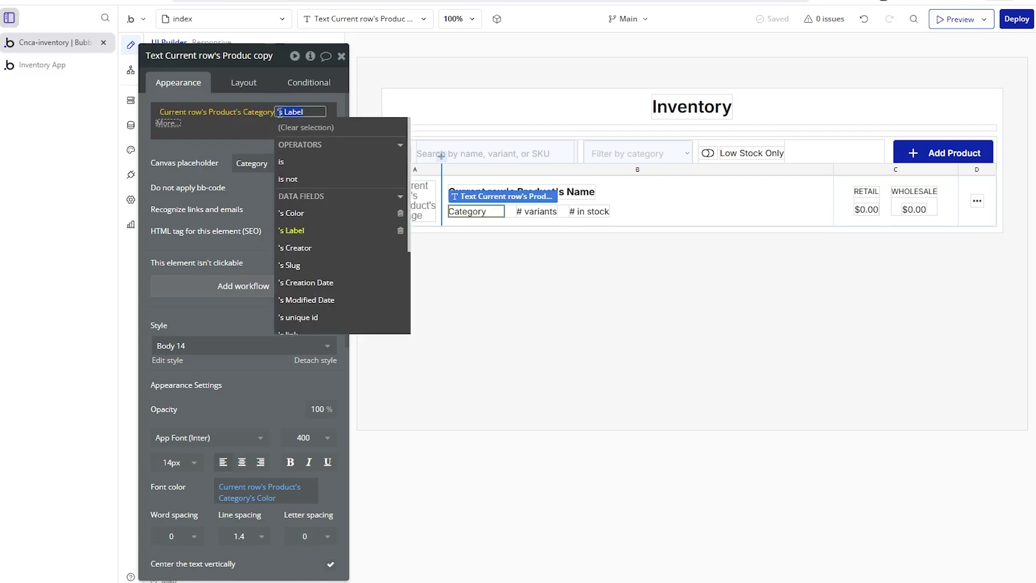
left_click(311, 238)
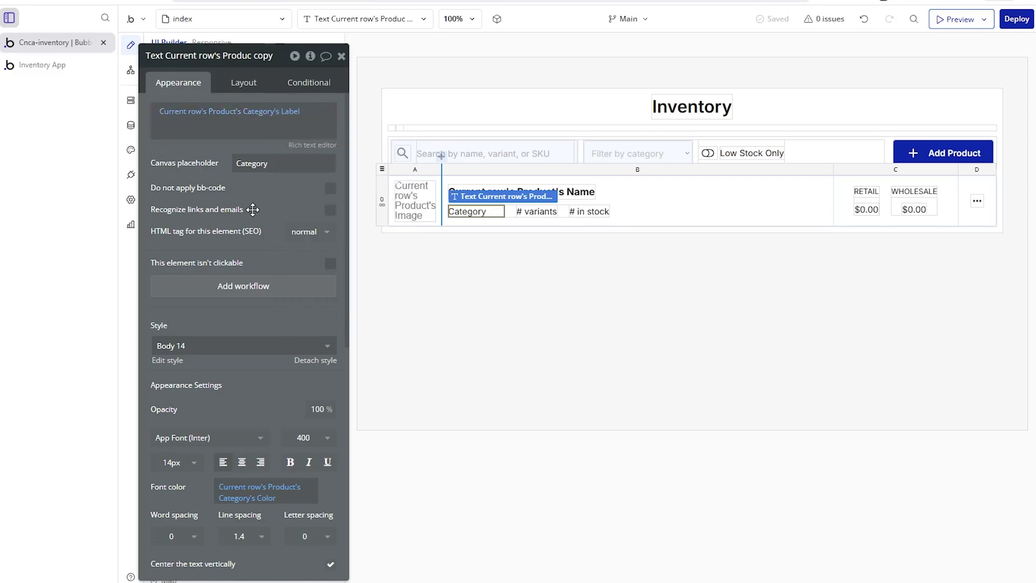
scroll(227, 296, "down", 4)
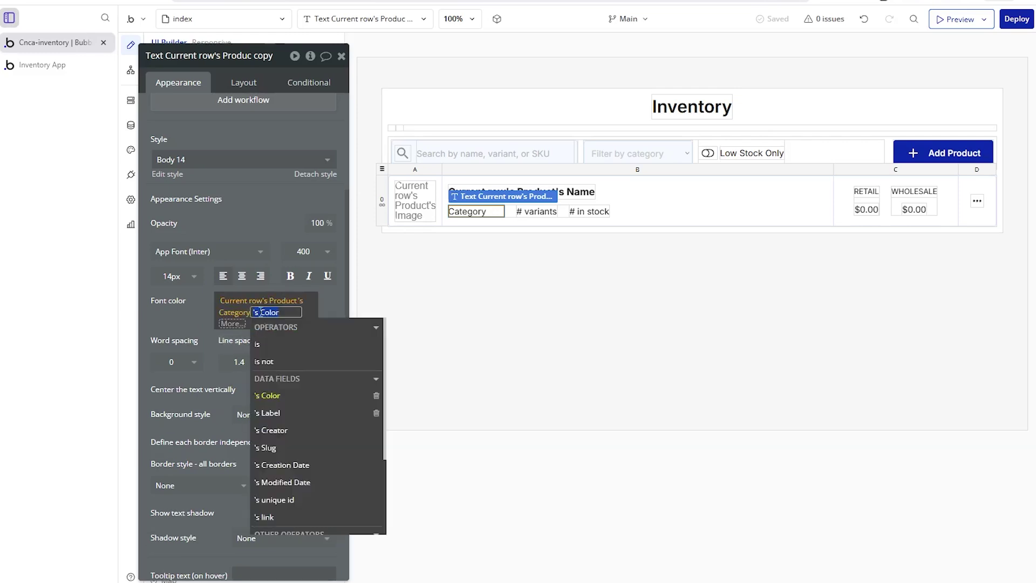
left_click(266, 312)
- Open the app data for All Categories and examine the Color values stored for Footwear, Accessories and Clothing
left_click(131, 125)
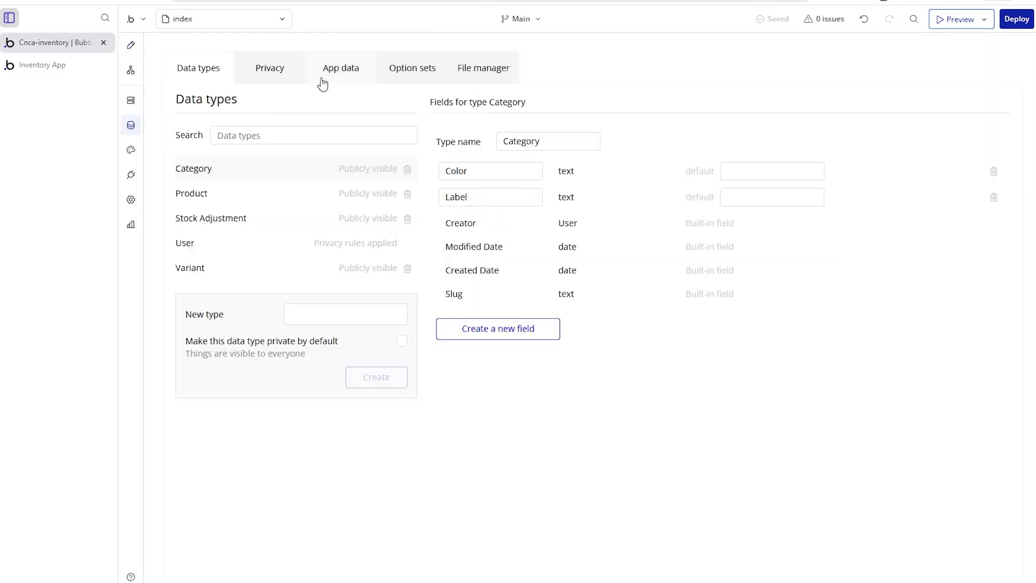
left_click(333, 72)
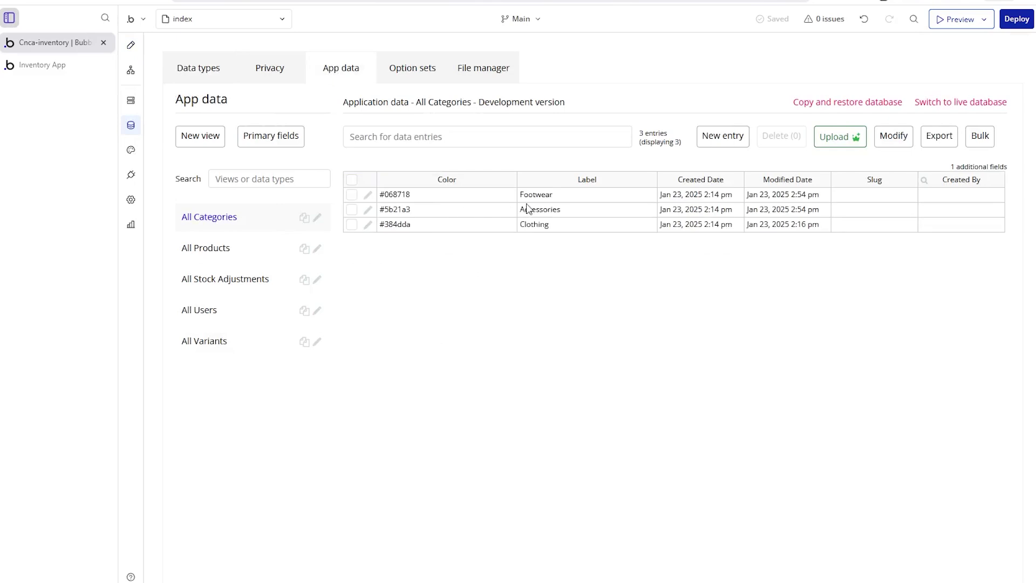
left_click(453, 196)
left_click_drag(452, 203, 450, 226)
left_click(396, 226)
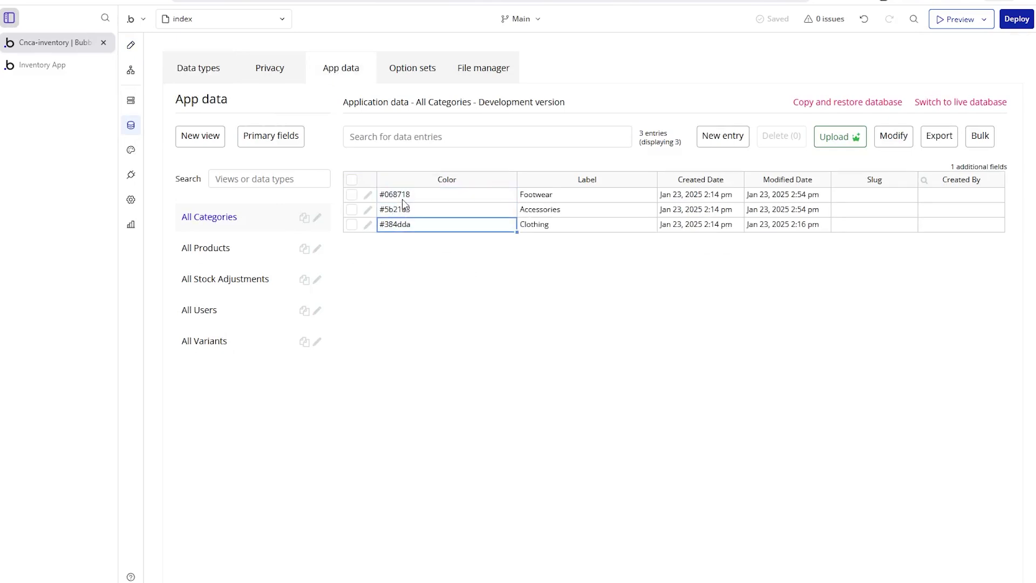
left_click_drag(403, 201, 410, 226)
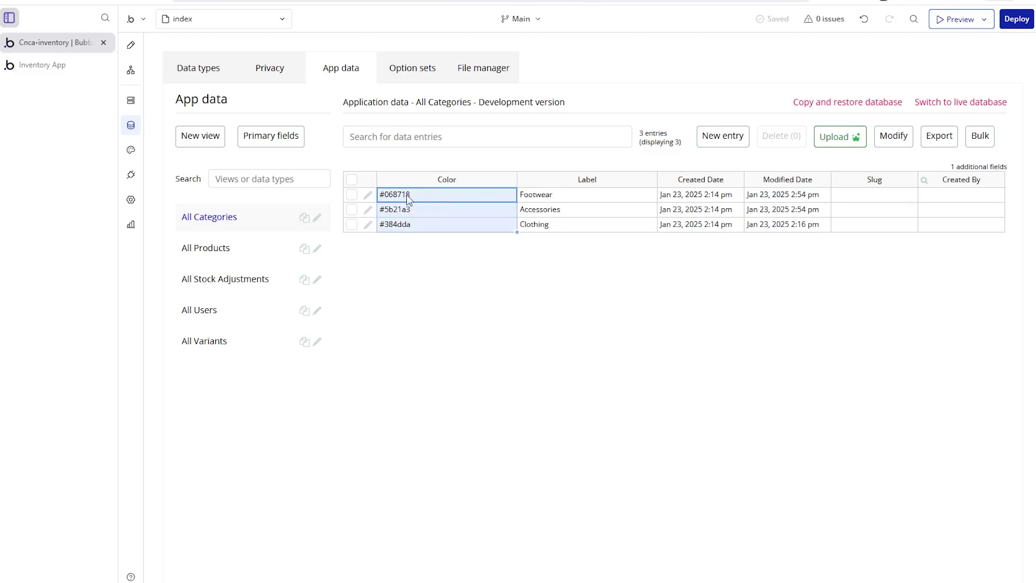
- Return to the page design and examine the variants text's Boolean Formatting for its yes and no wording
left_click(131, 45)
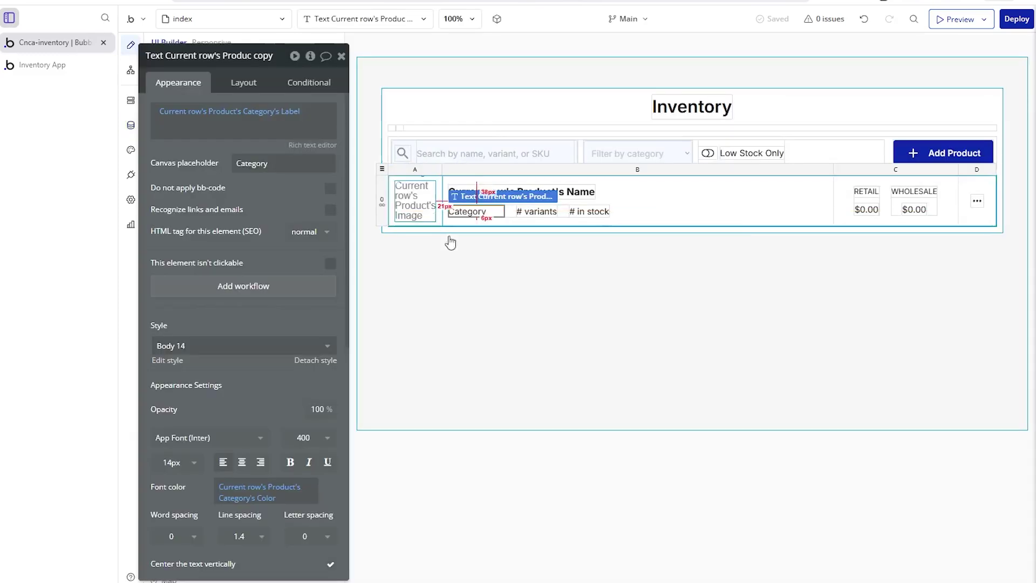
left_click(535, 211)
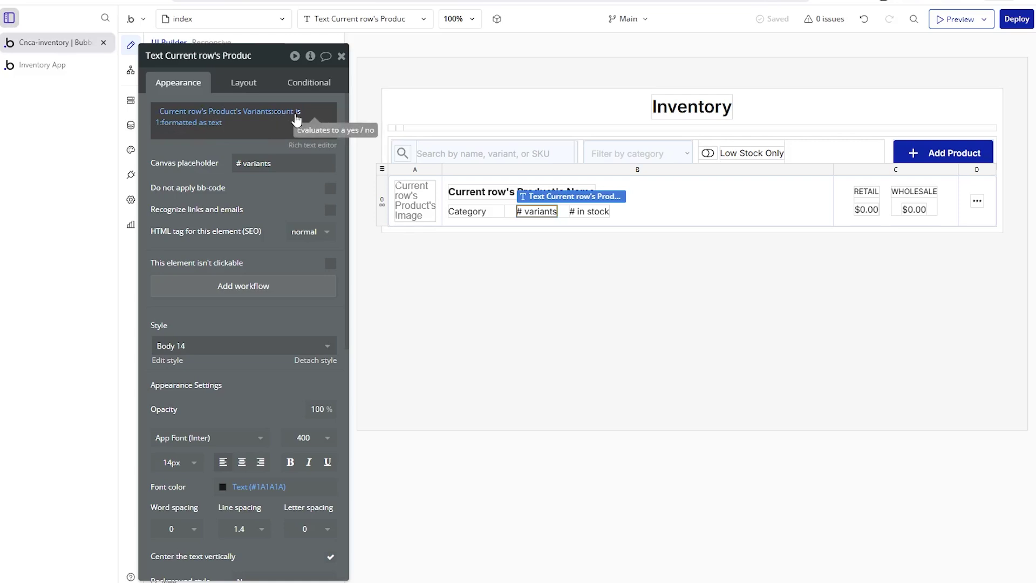
left_click(168, 124)
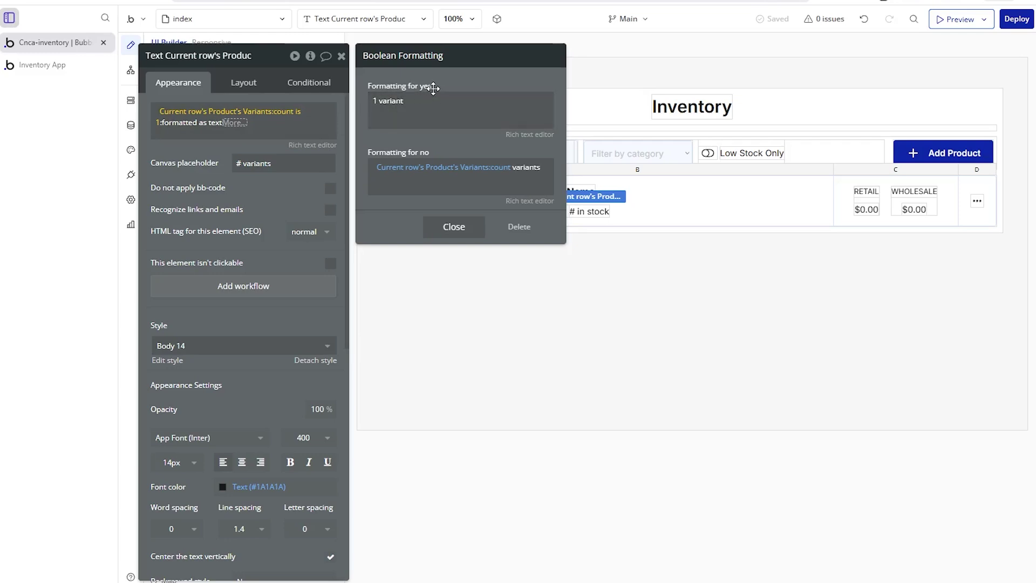
triple_click(404, 102)
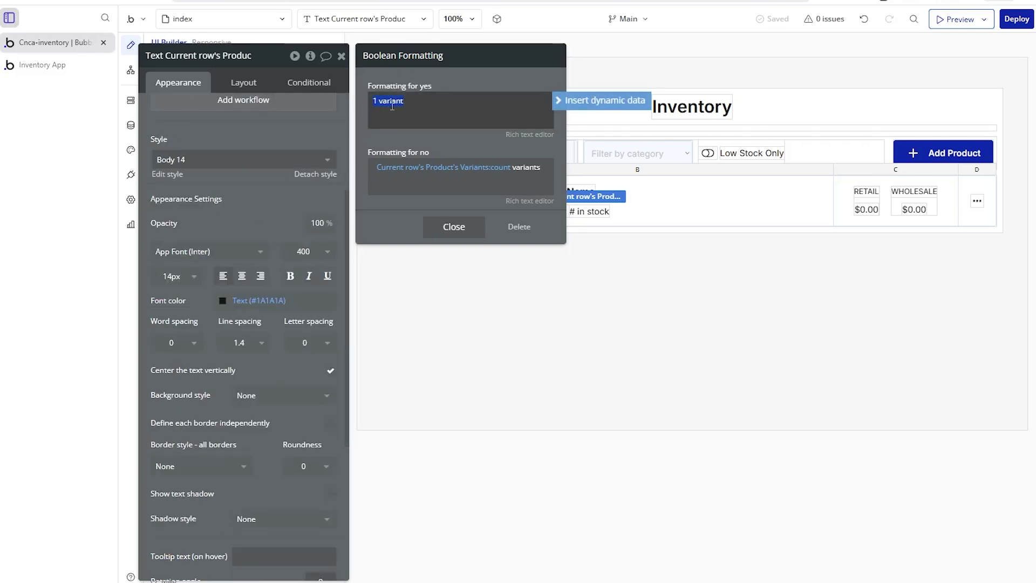
left_click(424, 103)
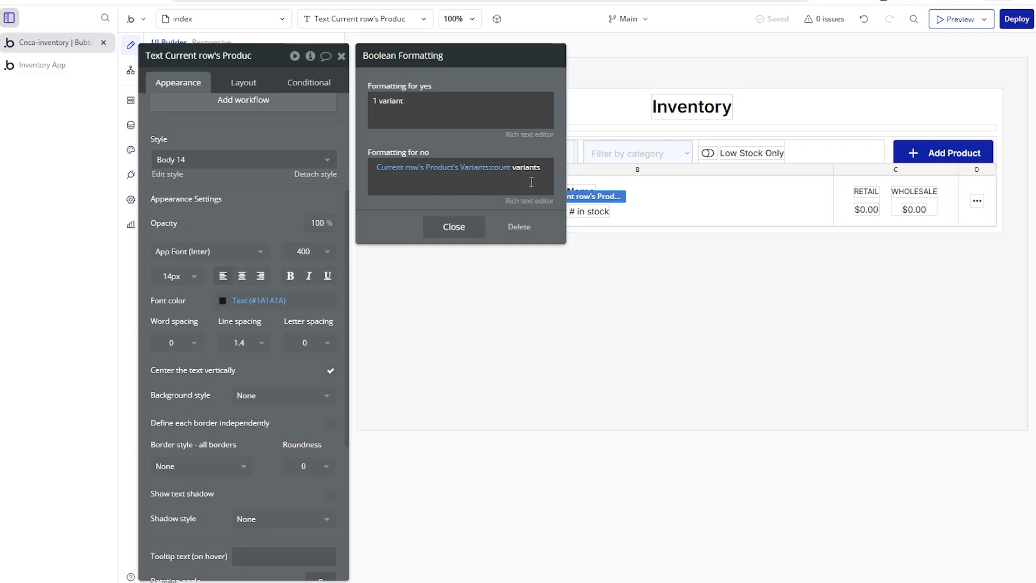
triple_click(387, 118)
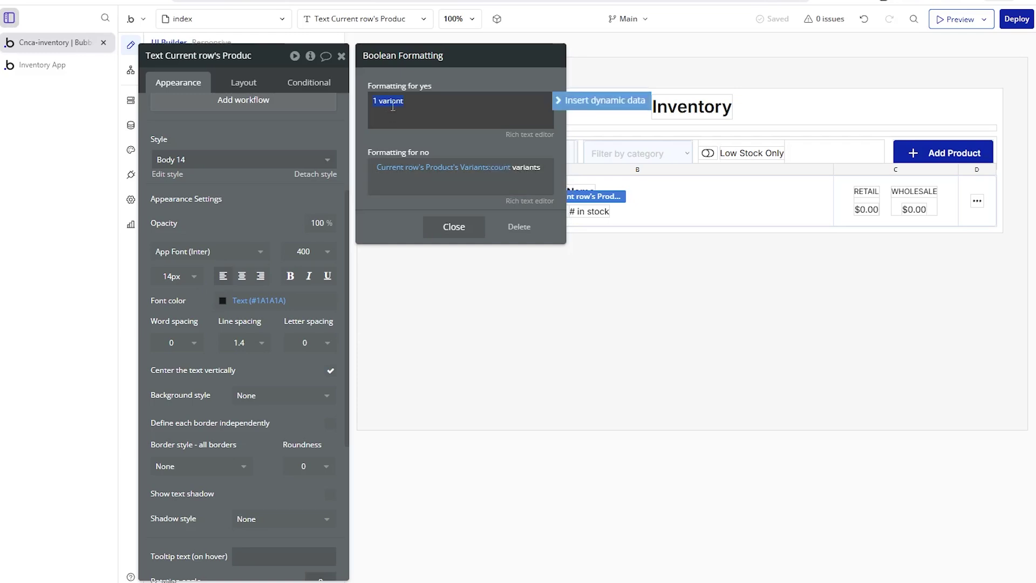
- Switch to the running Inventory App and compare the variant count wording in the Aviator Sunglasses and Backpack rows
left_click(52, 67)
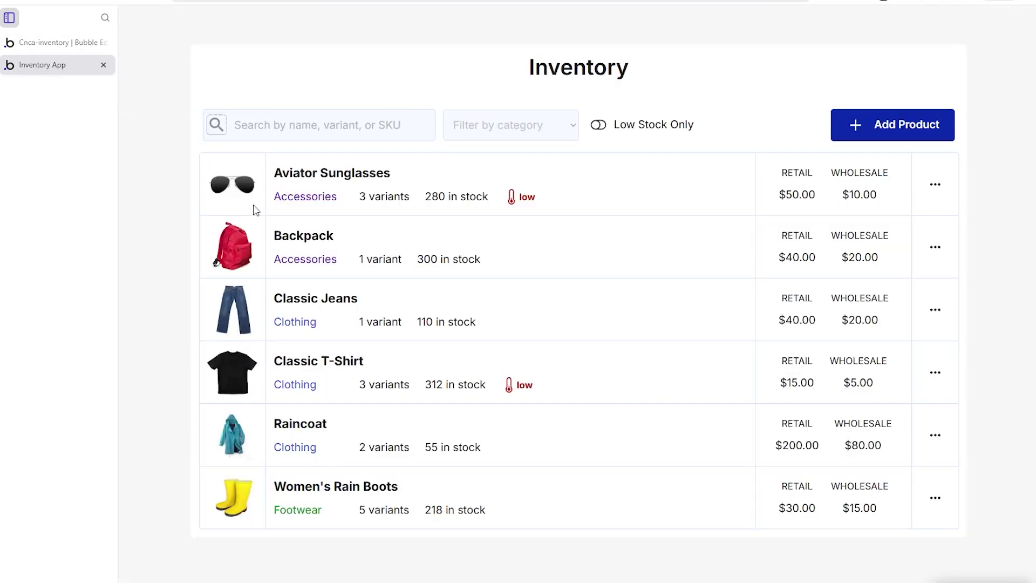
left_click_drag(359, 205, 410, 205)
left_click_drag(358, 258, 399, 260)
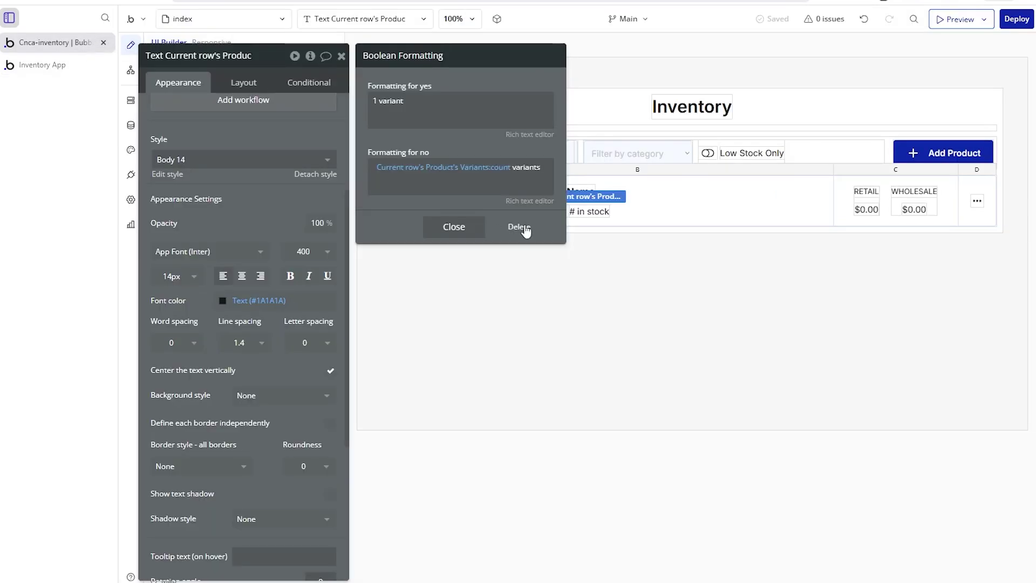
- Inspect the in-stock text, the wholesale and retail price texts with their currency formatting, and the row's More_horiz icon
left_click(586, 213)
scroll(233, 136, "up", 3)
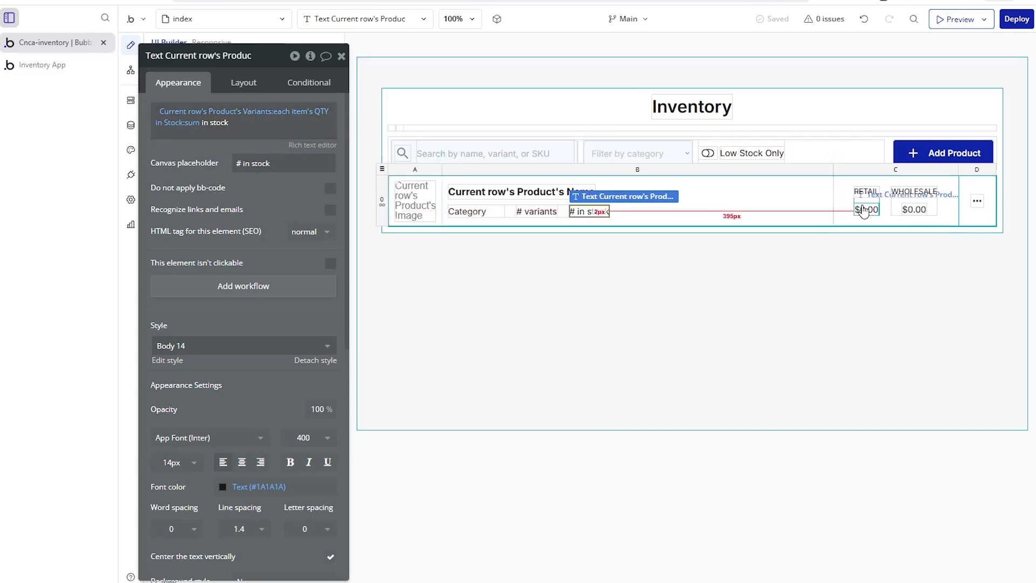
left_click(909, 214)
left_click(909, 213)
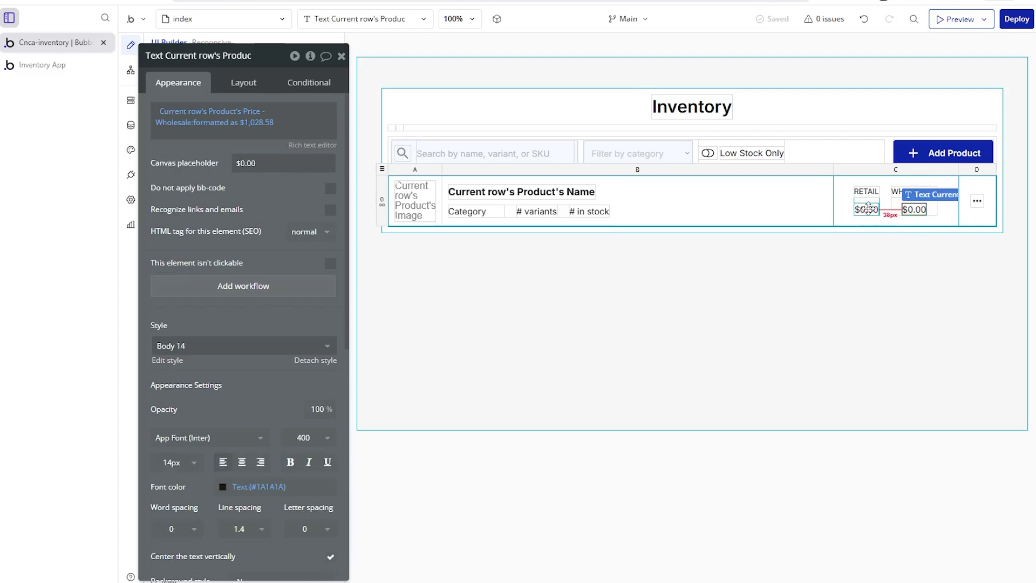
left_click(867, 209)
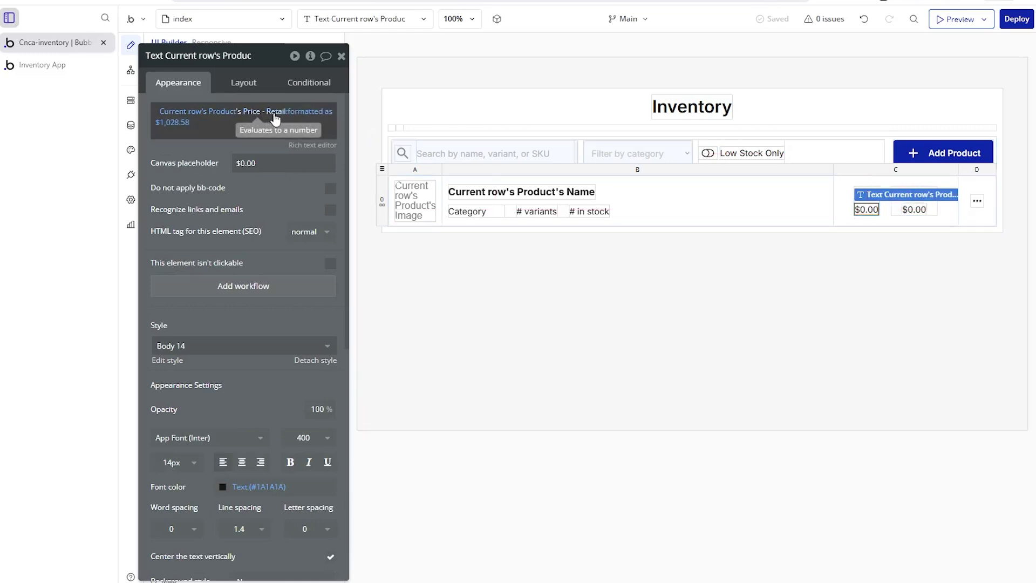
left_click(302, 111)
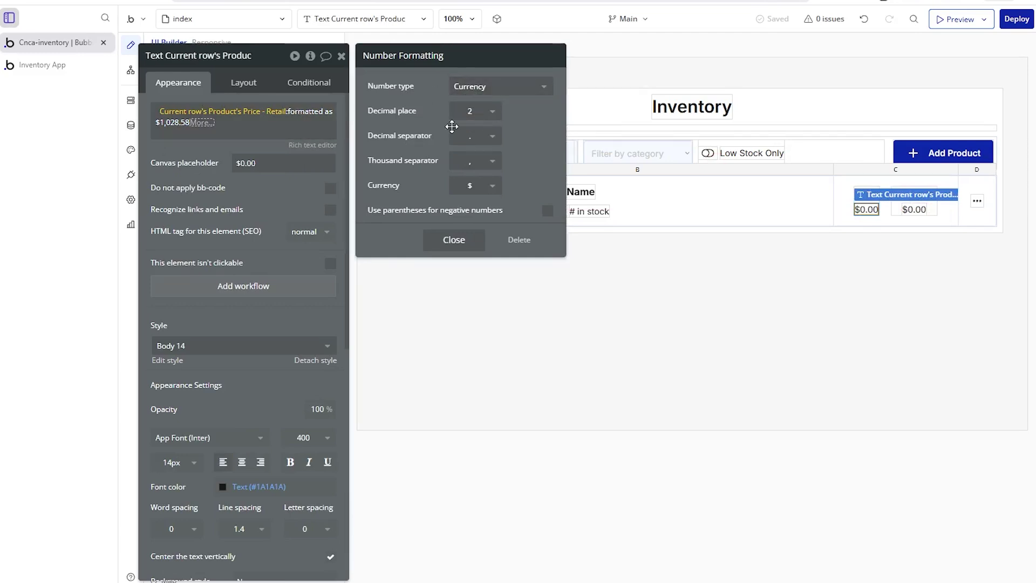
left_click(452, 240)
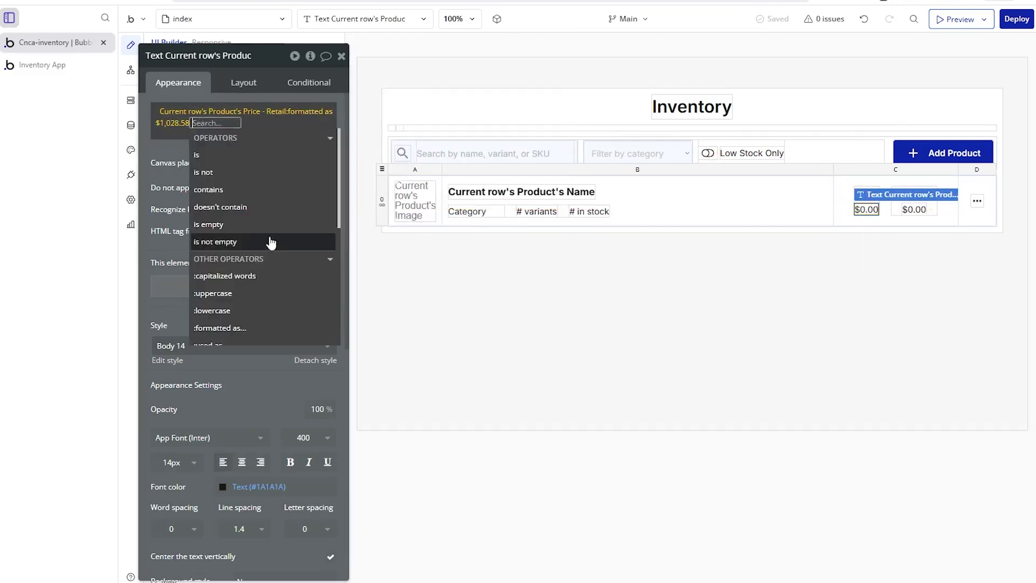
left_click(978, 202)
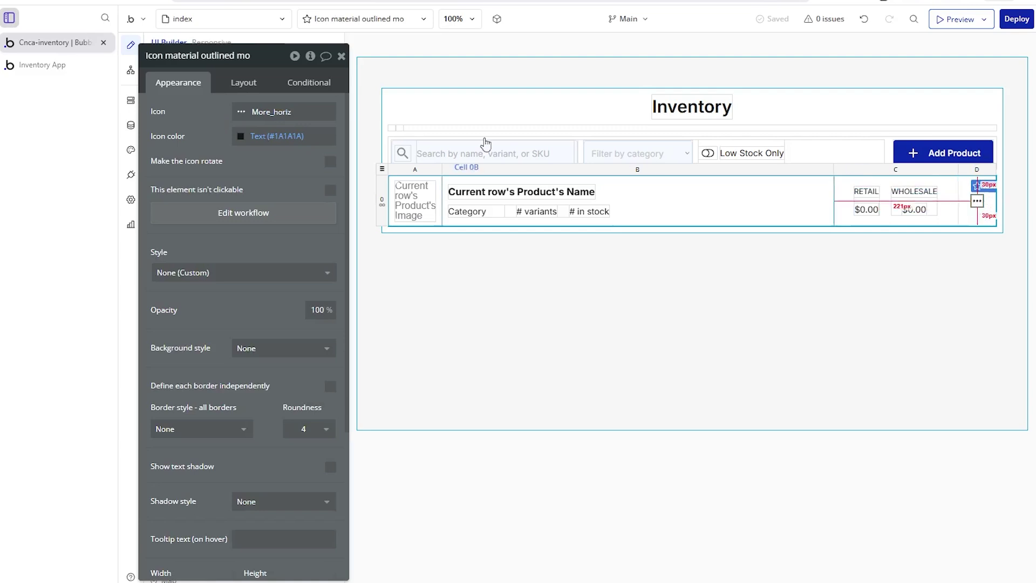
- Hide Table Product and Group Action Bar on the canvas and show Group Product Info instead
left_click_drag(219, 162, 507, 184)
scroll(286, 259, "up", 6)
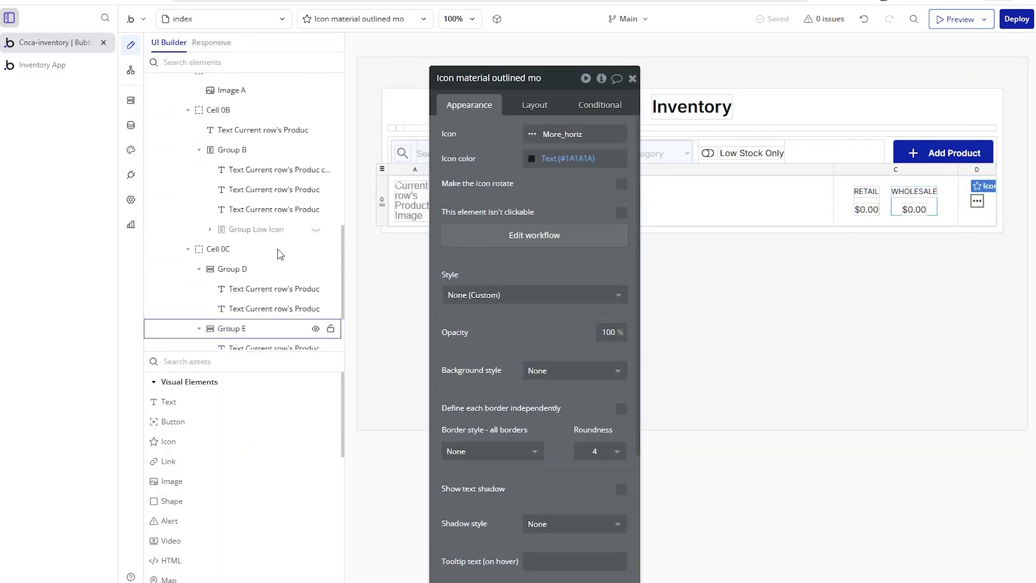
left_click(169, 258)
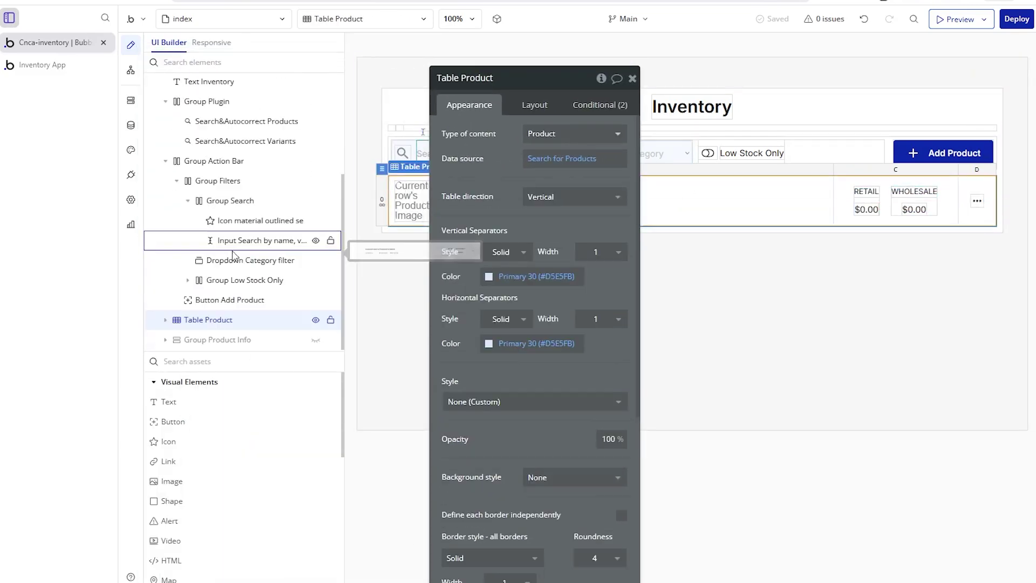
left_click(316, 320)
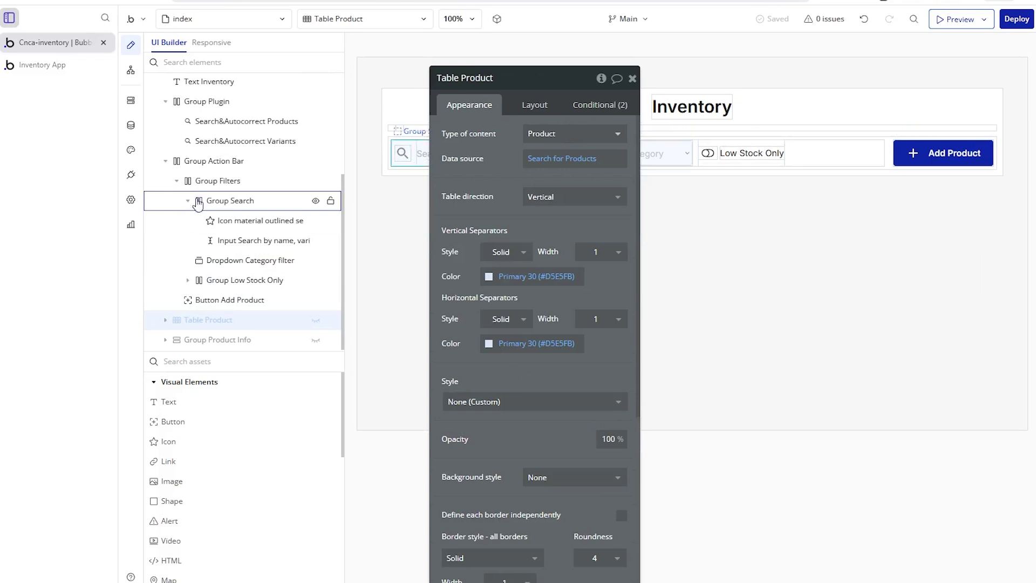
left_click(166, 160)
left_click(315, 301)
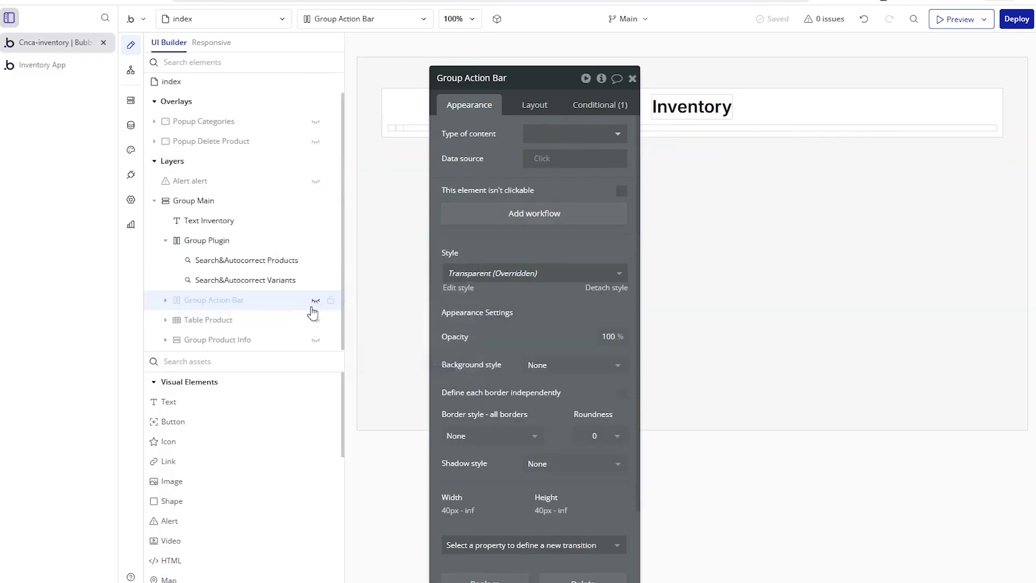
left_click(316, 340)
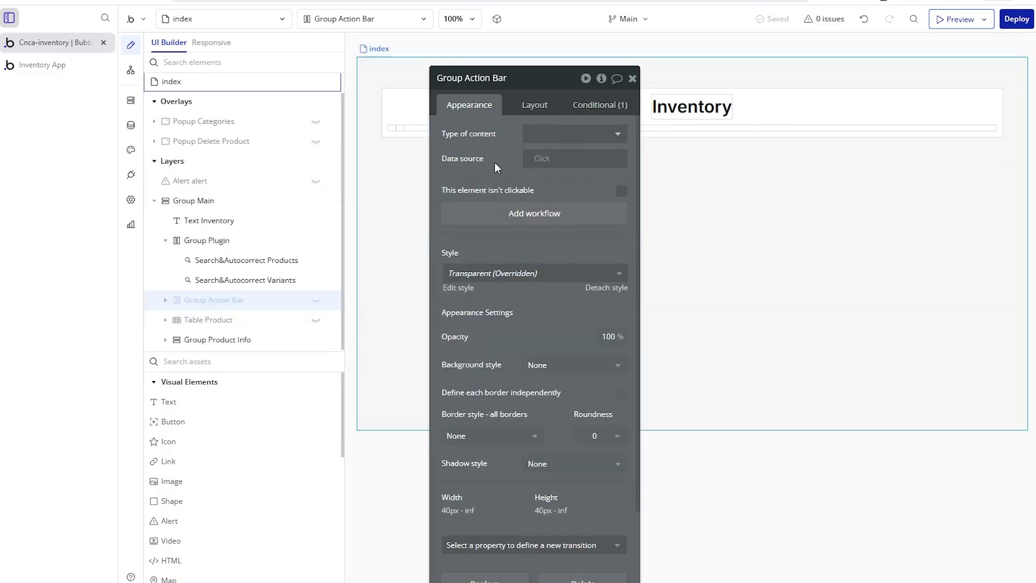
- Inspect Group Product Info's visibility condition based on Group Main's view state
left_click_drag(505, 144, 215, 149)
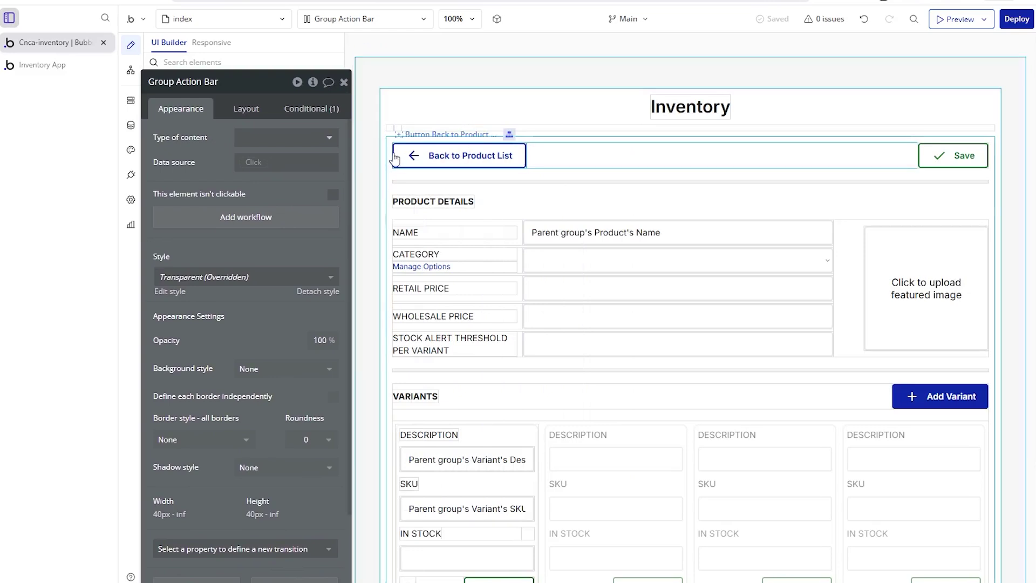
left_click(389, 151)
left_click(308, 110)
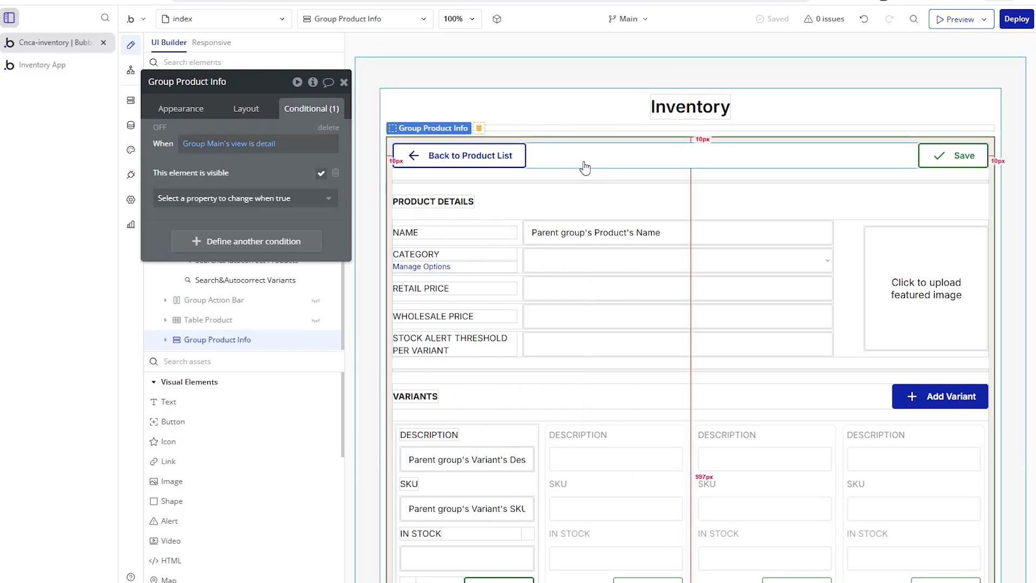
left_click_drag(257, 173, 518, 210)
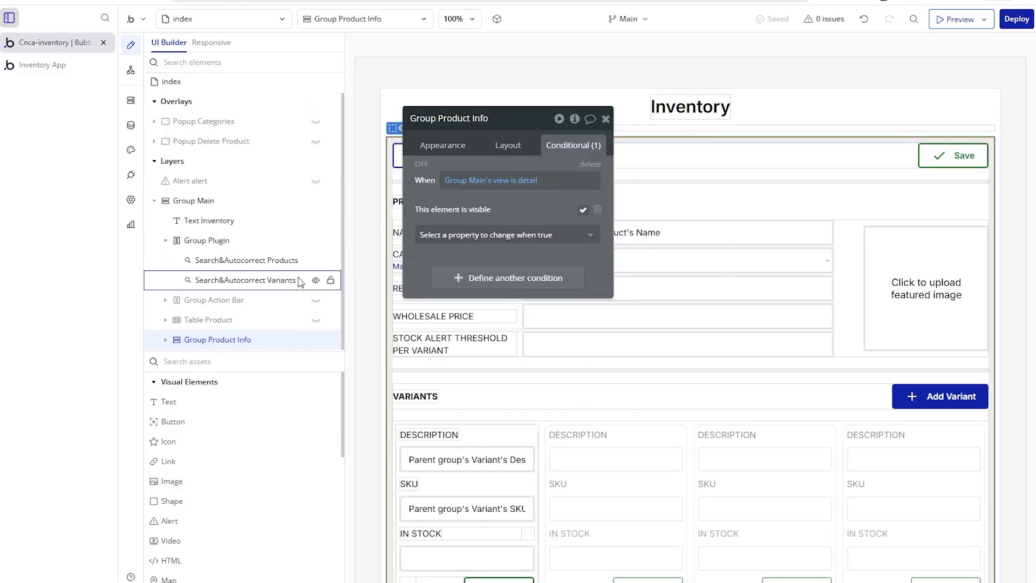
- Expand Group Product Info in the element tree and inspect its Group Buttons and the Shape A divider
scroll(205, 319, "up", 1)
scroll(175, 316, "down", 1)
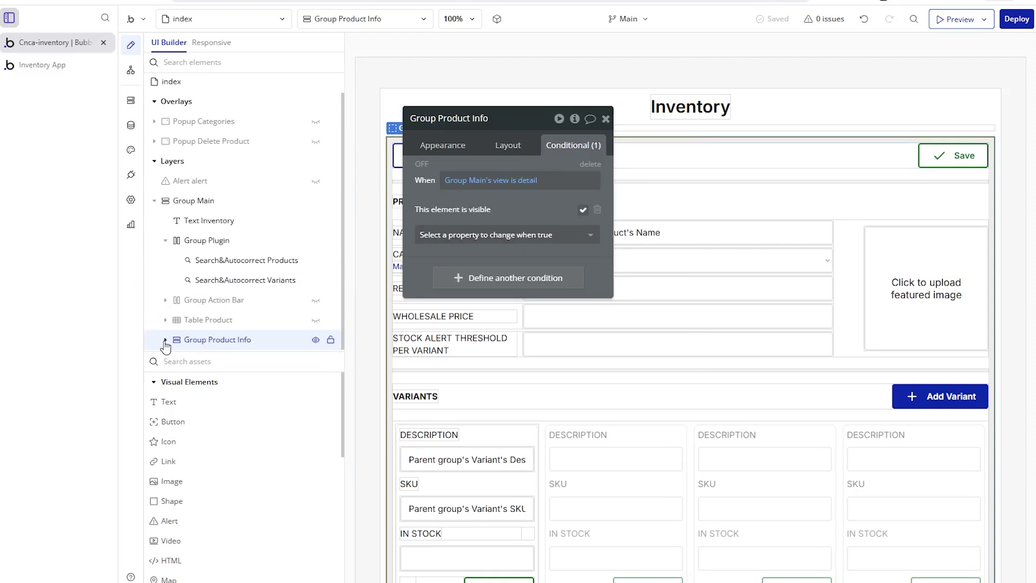
left_click(165, 340)
scroll(192, 286, "down", 3)
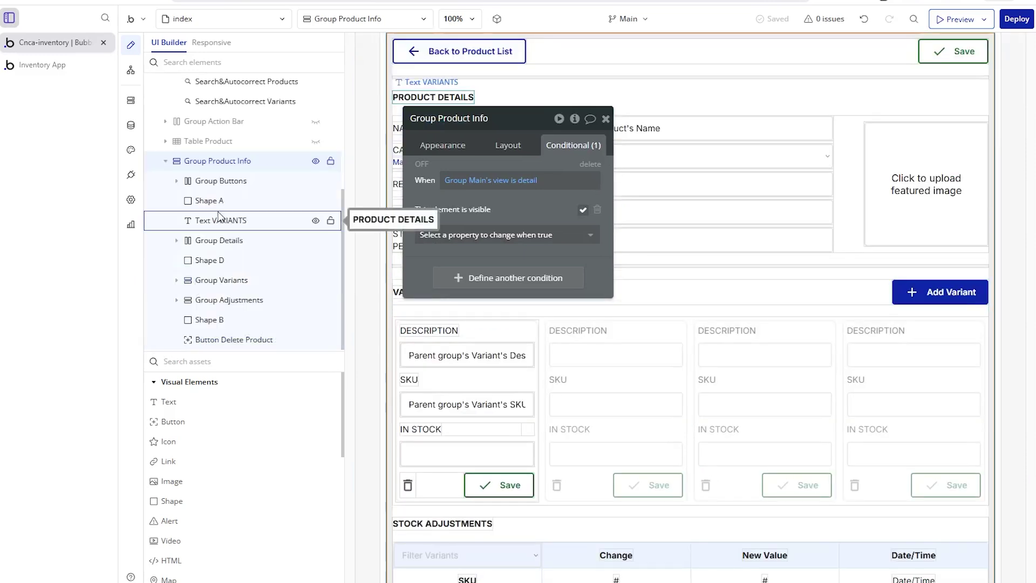
left_click(555, 90)
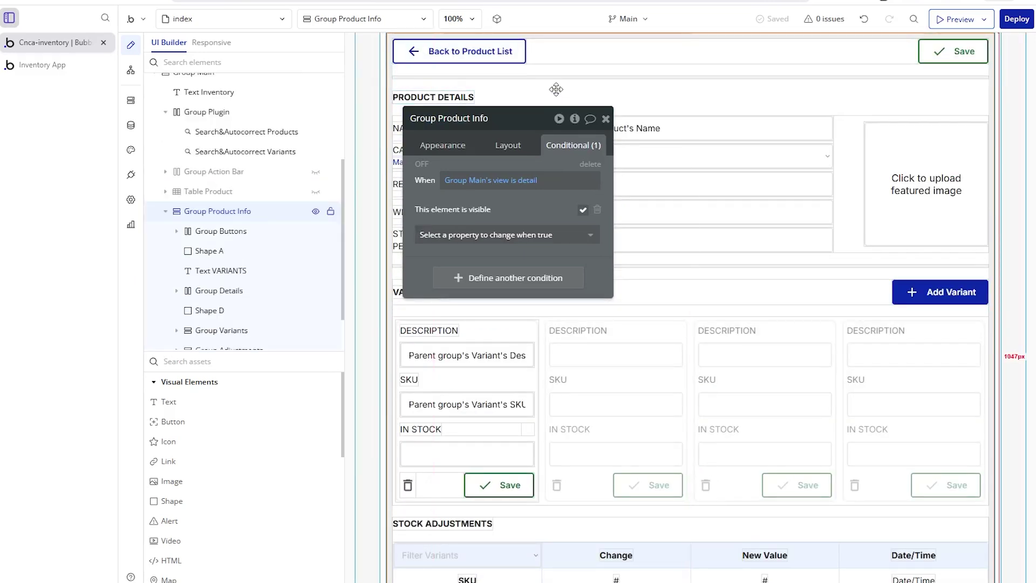
left_click(257, 232)
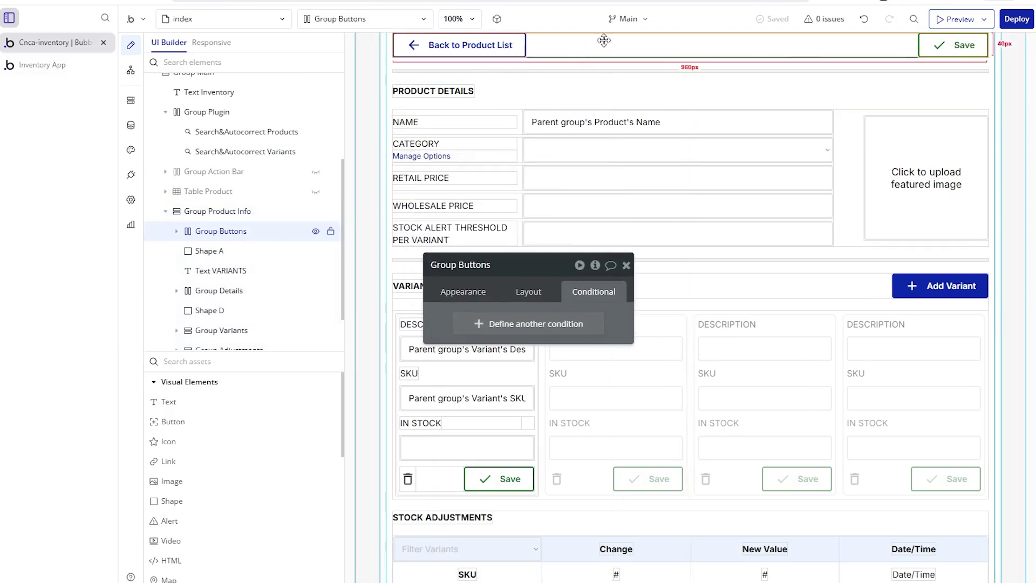
left_click(254, 258)
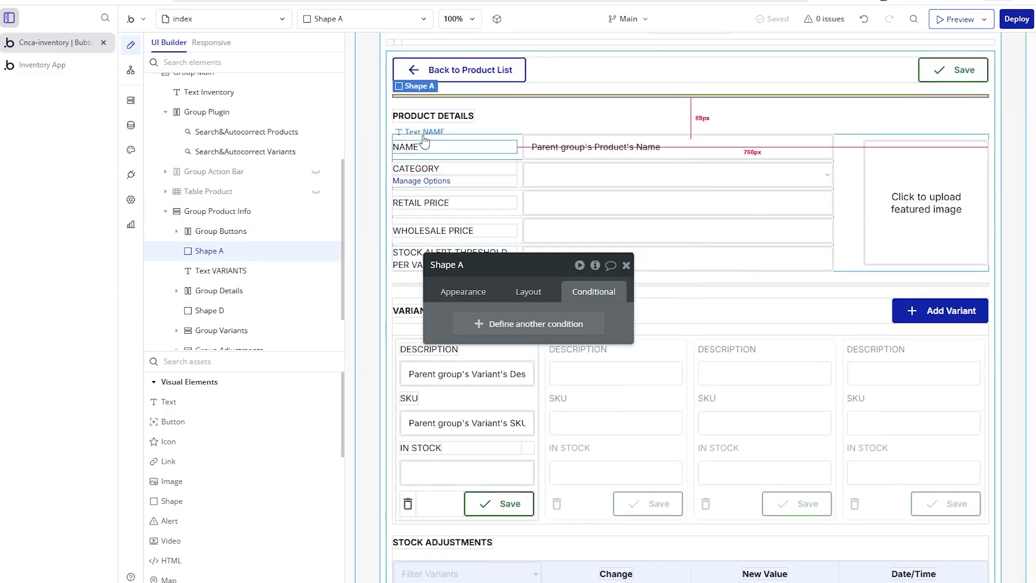
- Inspect the remaining children of Group Product Info, from Text VARIANTS through the details, variants and adjustments groups to Button Delete Product
left_click(273, 270)
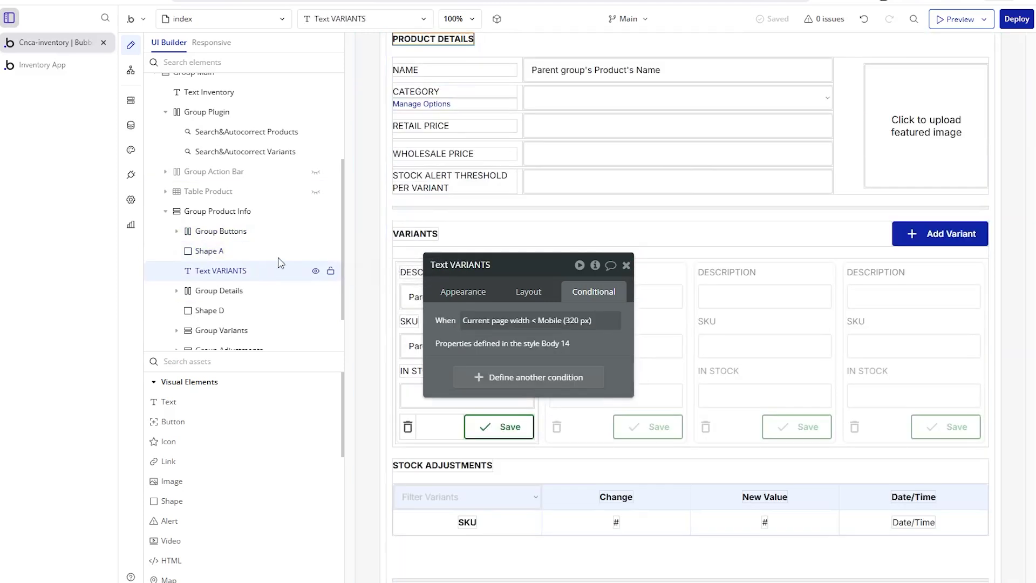
left_click(258, 291)
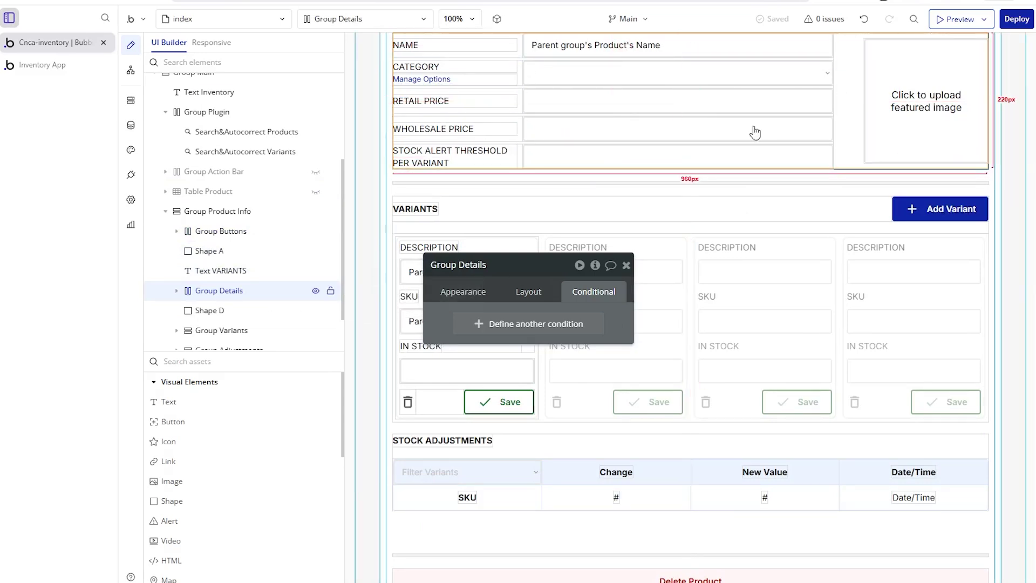
left_click(272, 310)
scroll(268, 279, "down", 1)
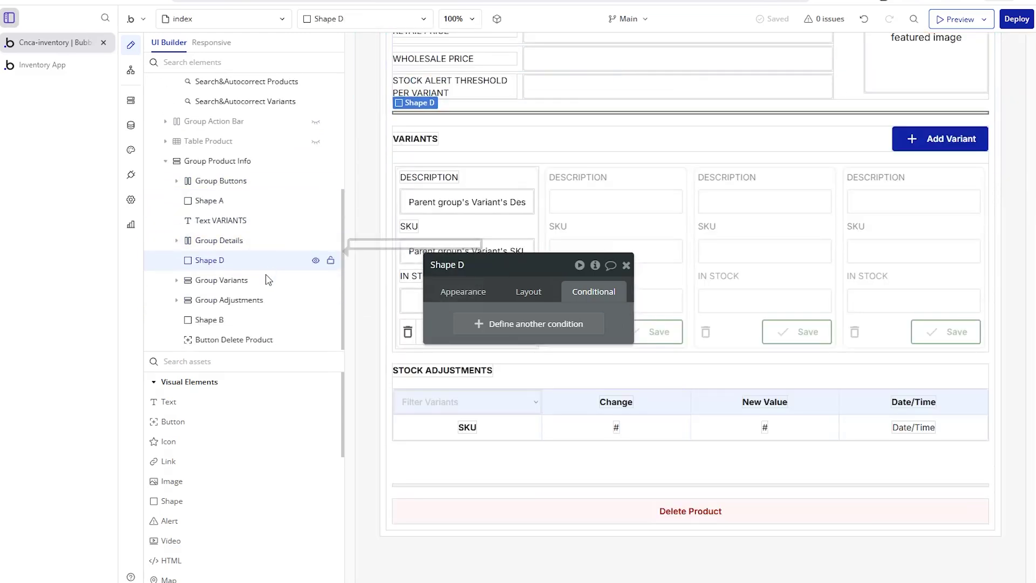
left_click(269, 280)
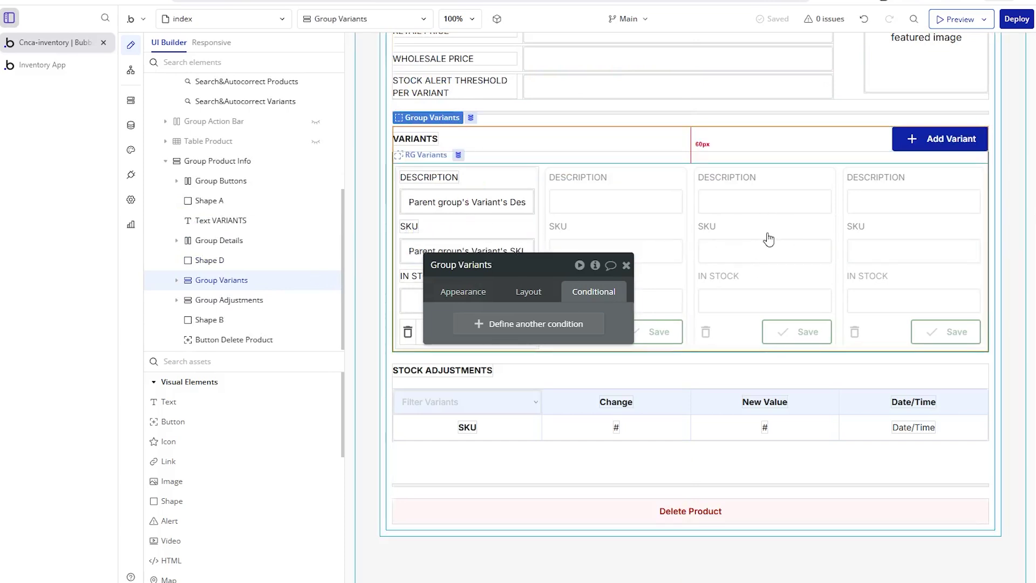
left_click(259, 304)
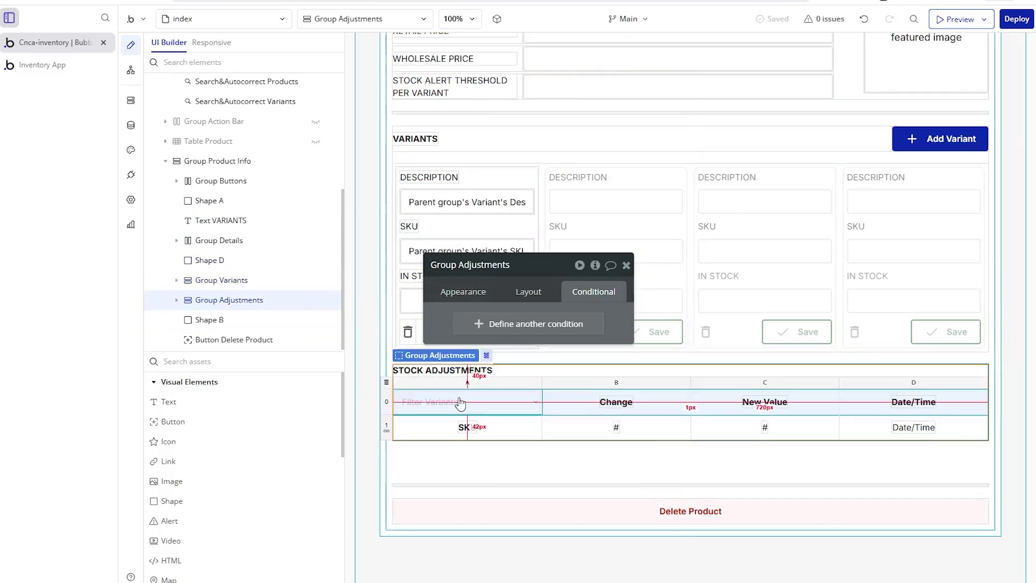
left_click(258, 322)
left_click(257, 342)
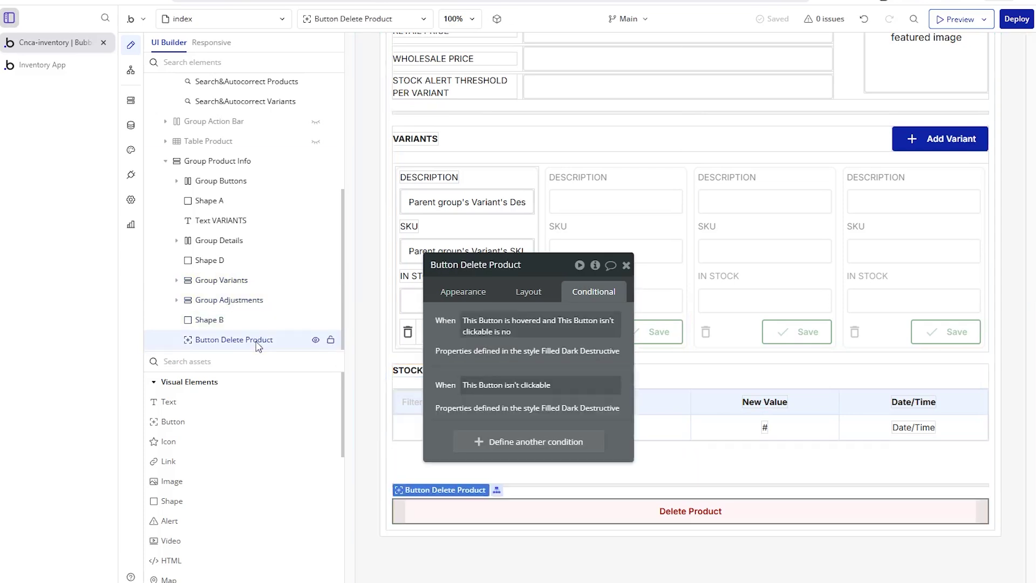
- Inspect the container layout settings of Group Details and of the Group Product nested directly inside it
scroll(411, 205, "up", 4)
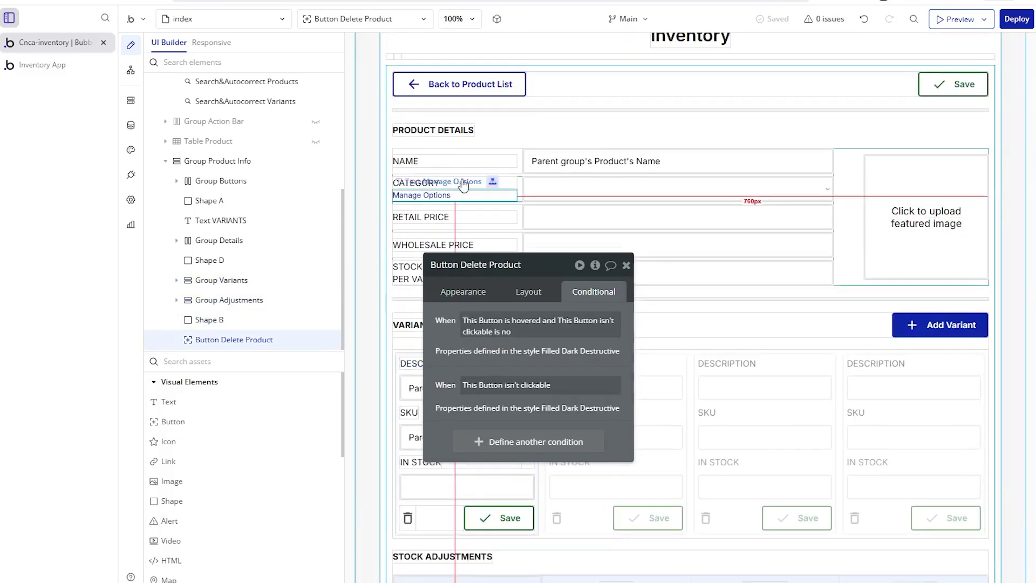
left_click_drag(475, 264, 346, 320)
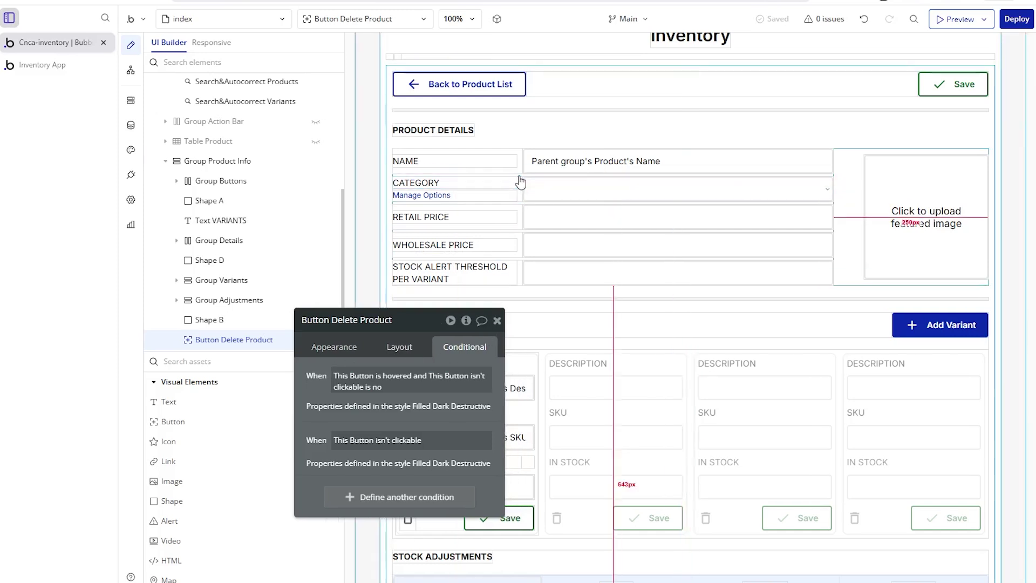
left_click(500, 163)
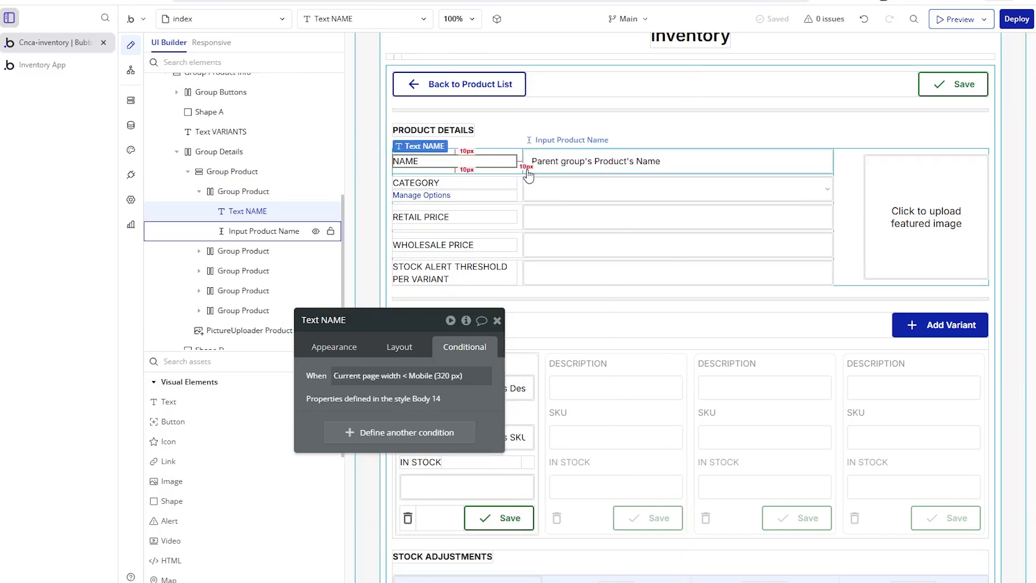
left_click(846, 184)
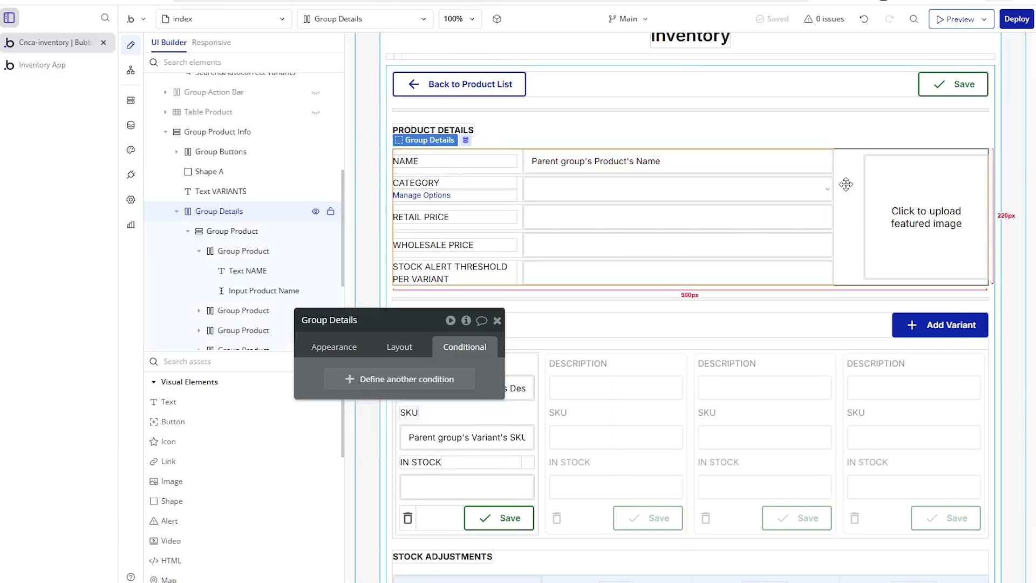
left_click(410, 345)
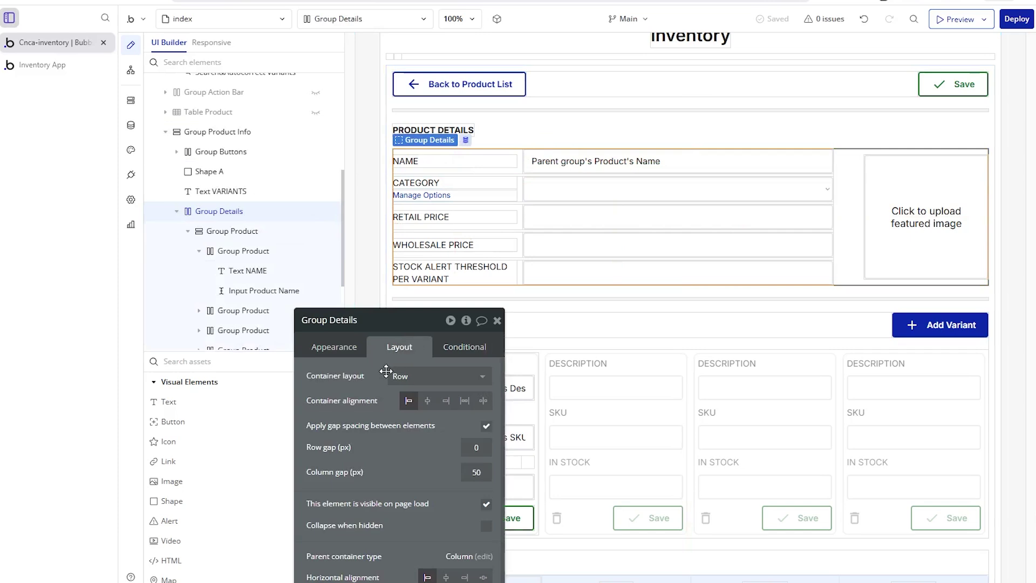
left_click(232, 231)
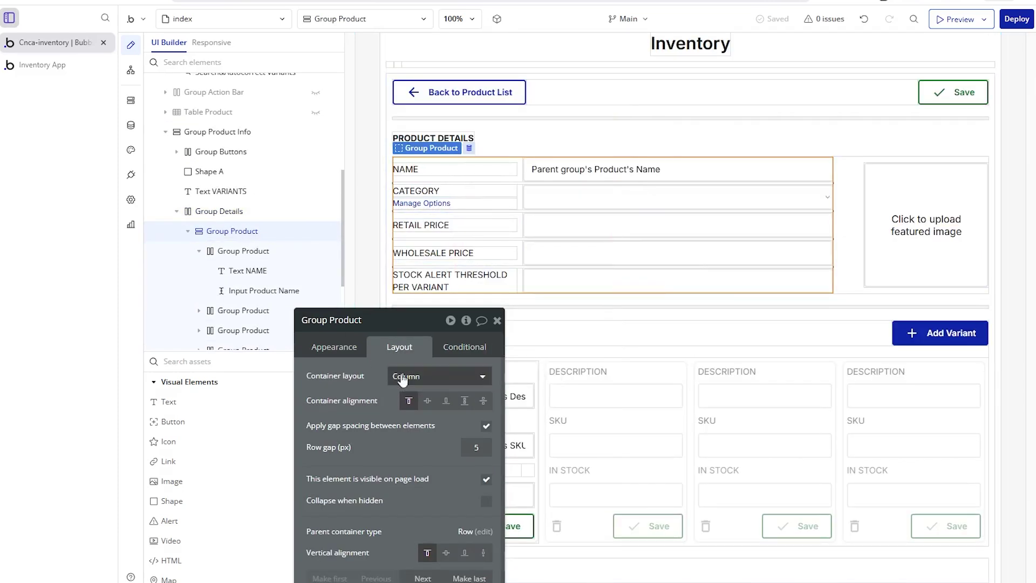
- Inspect the five nested Group Product rows holding the name, category, retail price, wholesale price and stock alert threshold fields
left_click(201, 251)
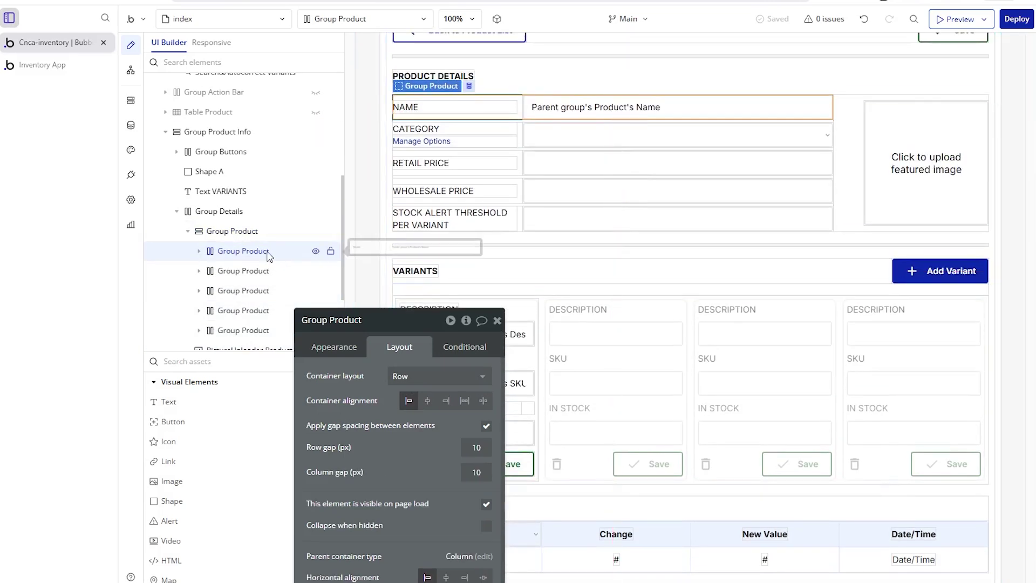
left_click(263, 271)
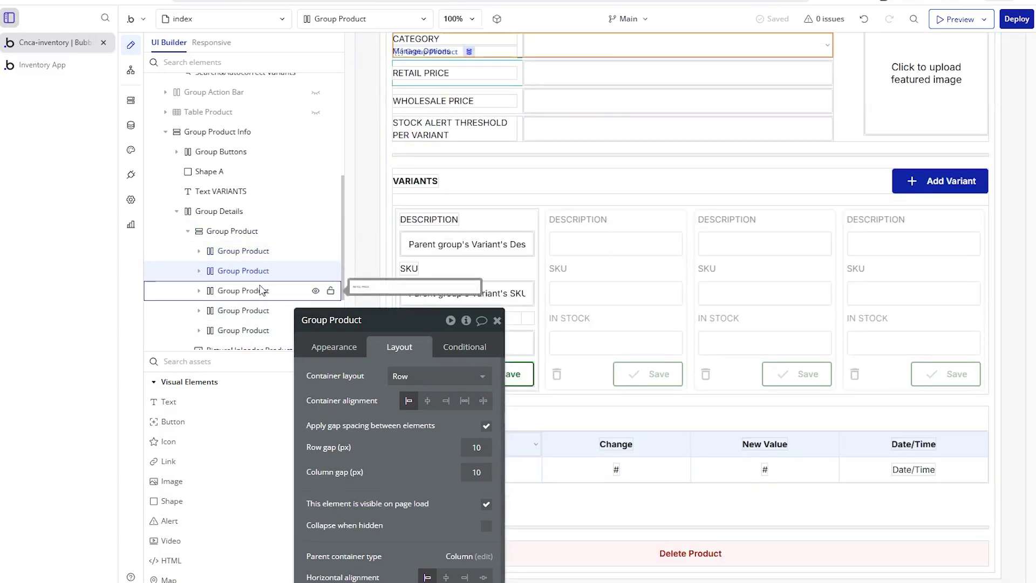
left_click(261, 291)
left_click(254, 309)
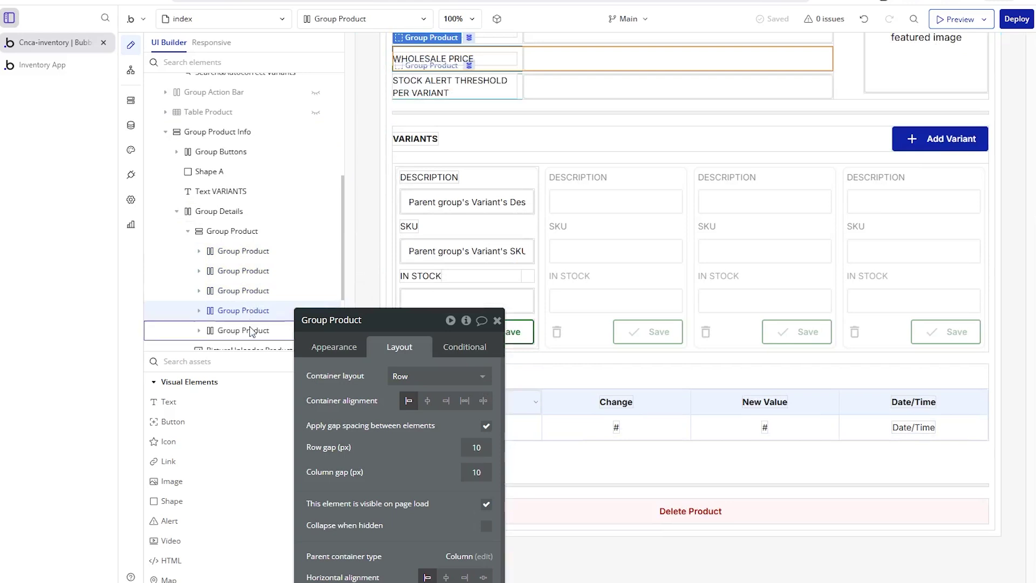
left_click(251, 330)
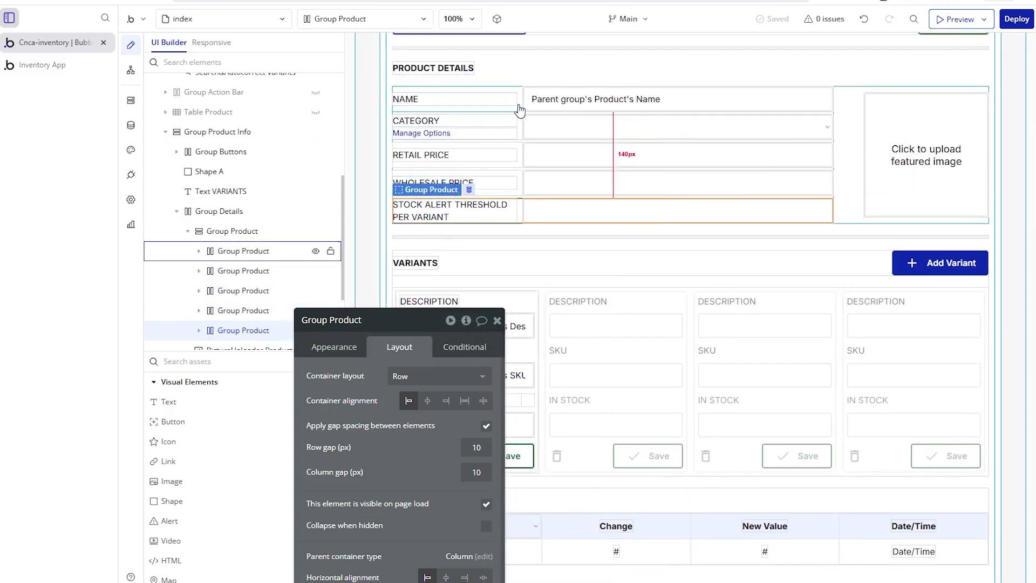
left_click(521, 118)
left_click(520, 150)
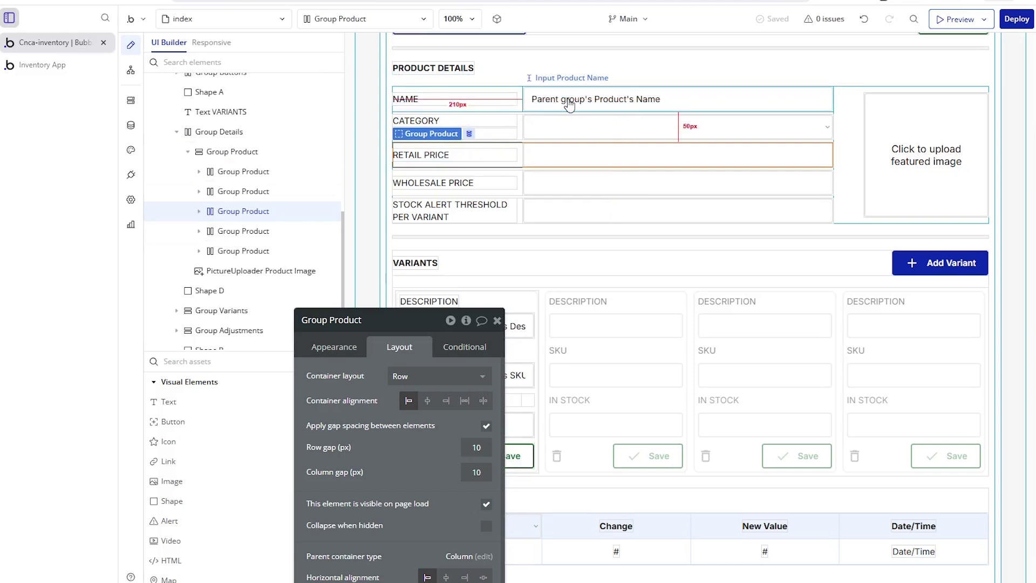
left_click(513, 190)
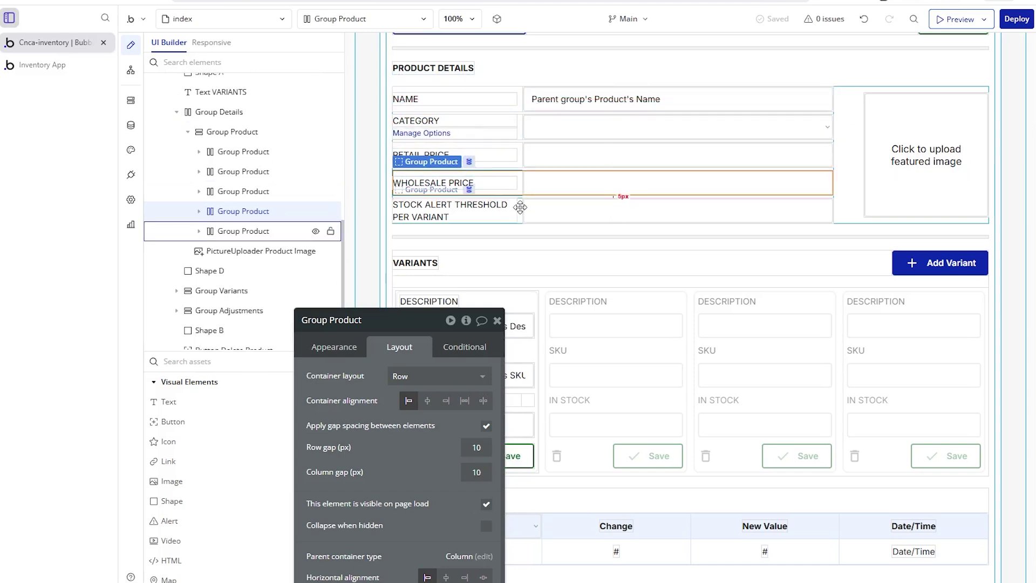
left_click(508, 205)
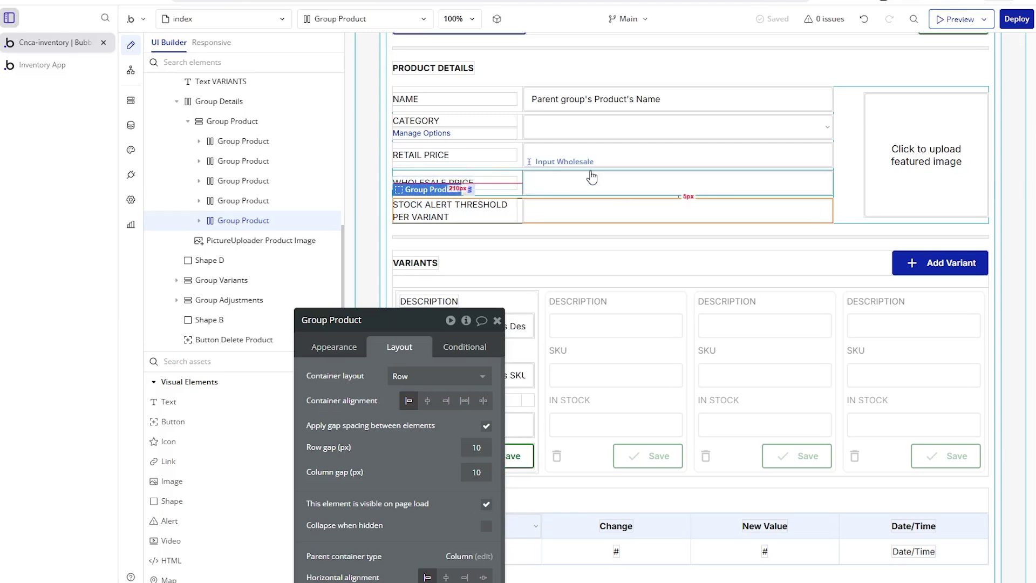
- Inspect the appearance settings of Input Product Name, including its initial content, with its property editor moved clear of the fields
left_click(556, 100)
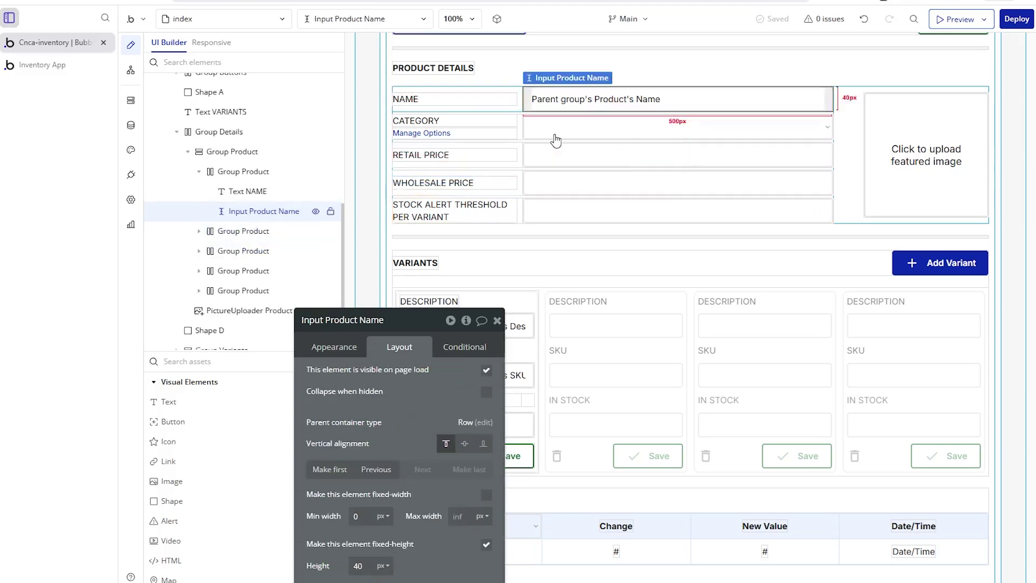
left_click(334, 347)
left_click_drag(388, 403, 275, 142)
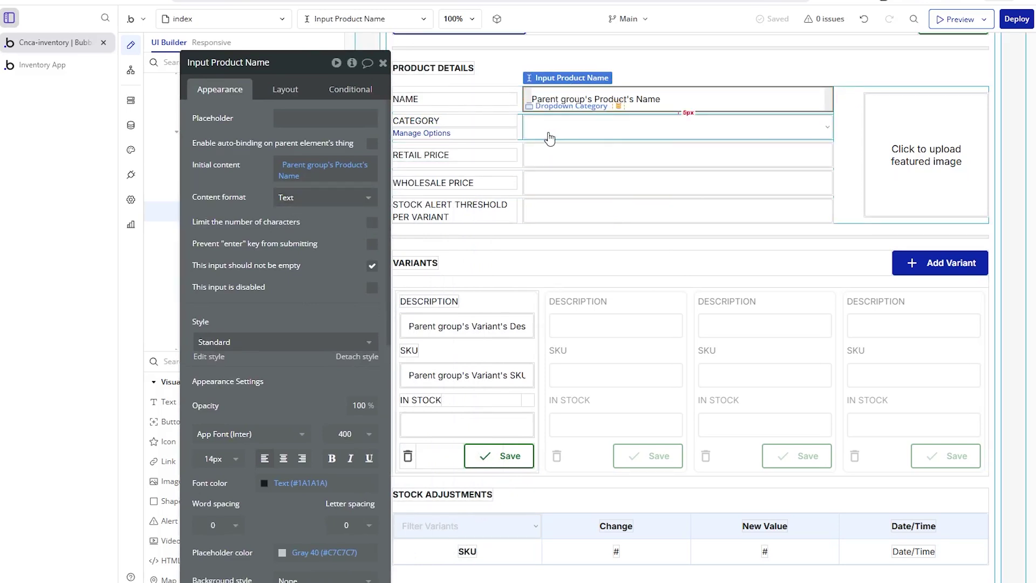
- Inspect Dropdown Category's dynamic choices settings and the type and sorting of its choices source search
left_click(551, 131)
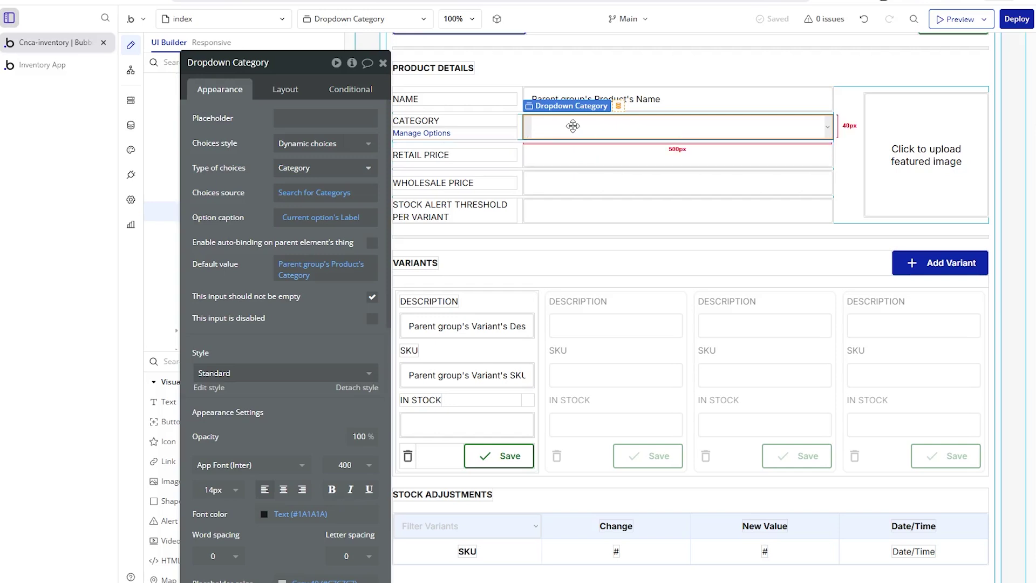
left_click(310, 199)
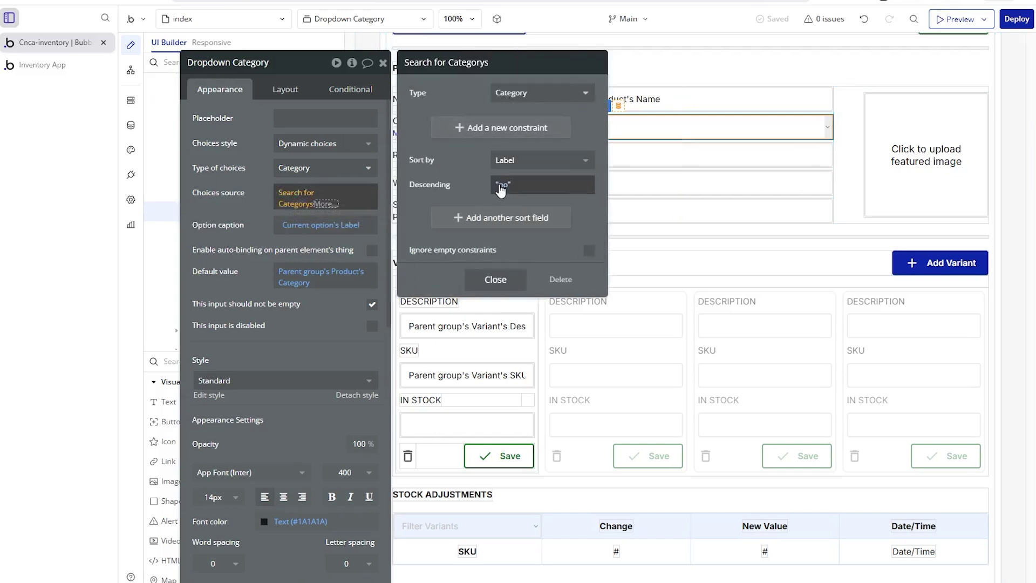
left_click(495, 280)
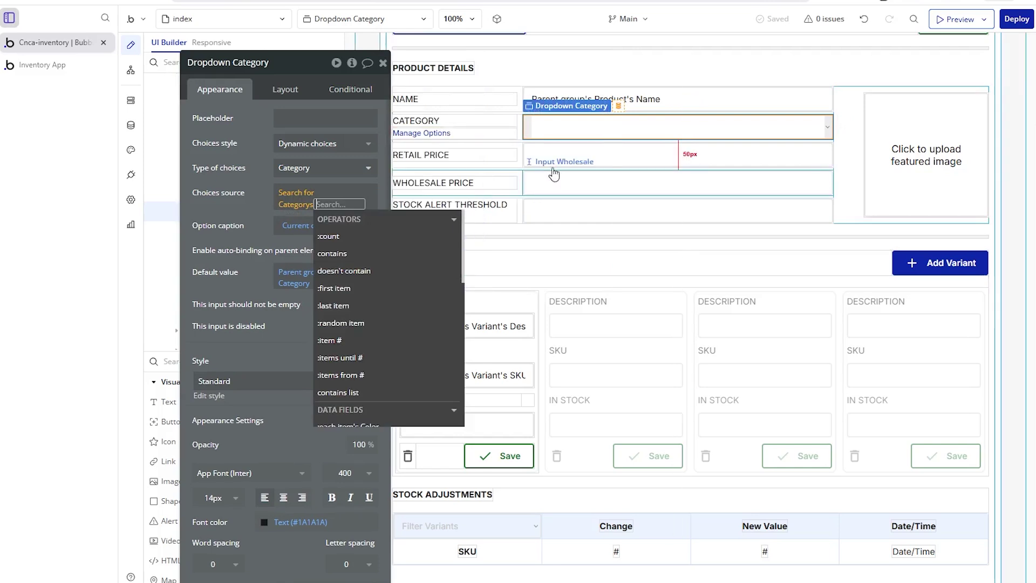
- Inspect the initial content settings of the other product inputs, such as Input Retail, and the product image uploader's dynamic image source
left_click(556, 156)
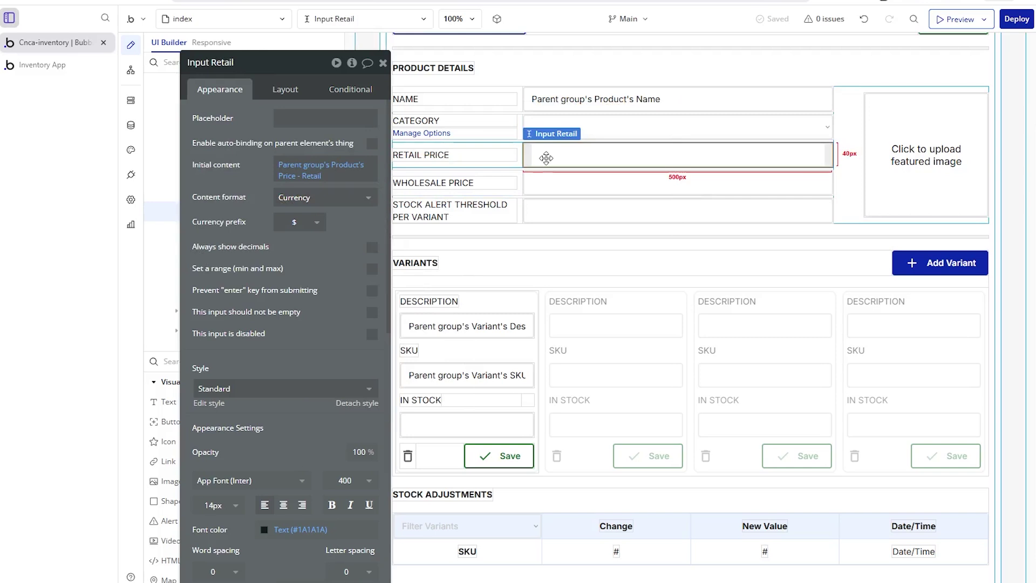
left_click(548, 212)
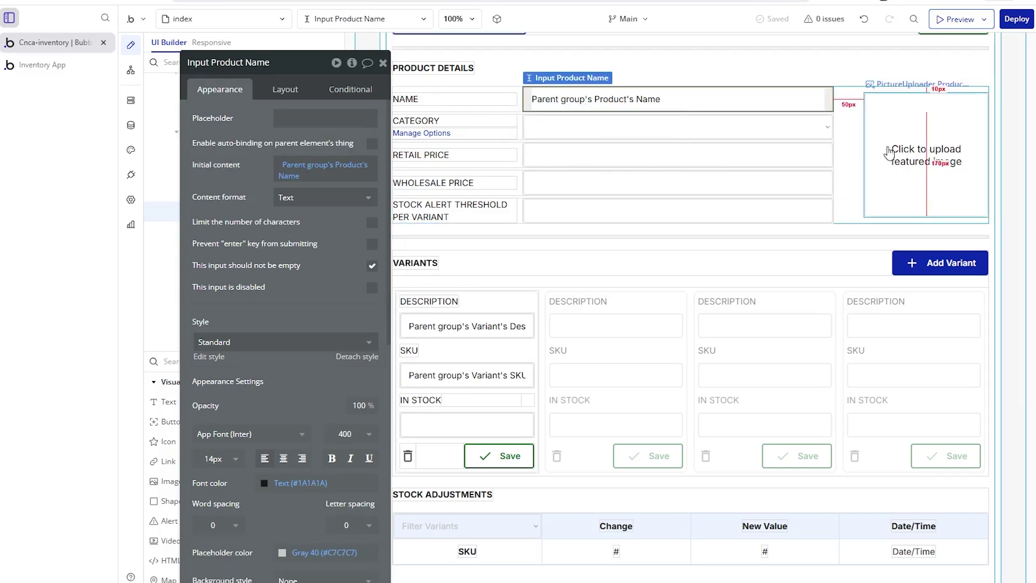
left_click(888, 159)
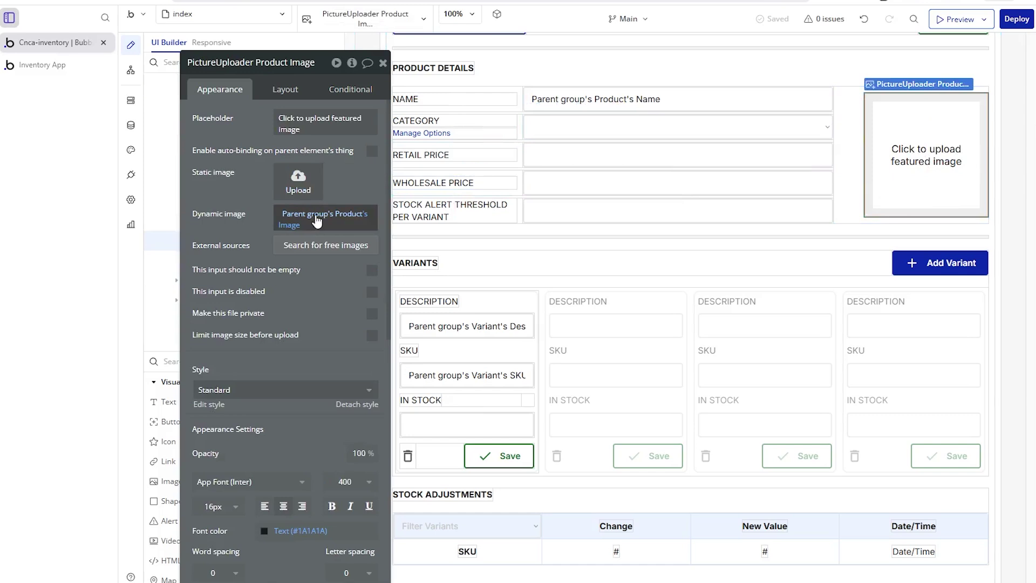
- Inspect the initial content or default value settings of the product Name, Category, Retail Price and Stock Alert inputs
left_click(559, 105)
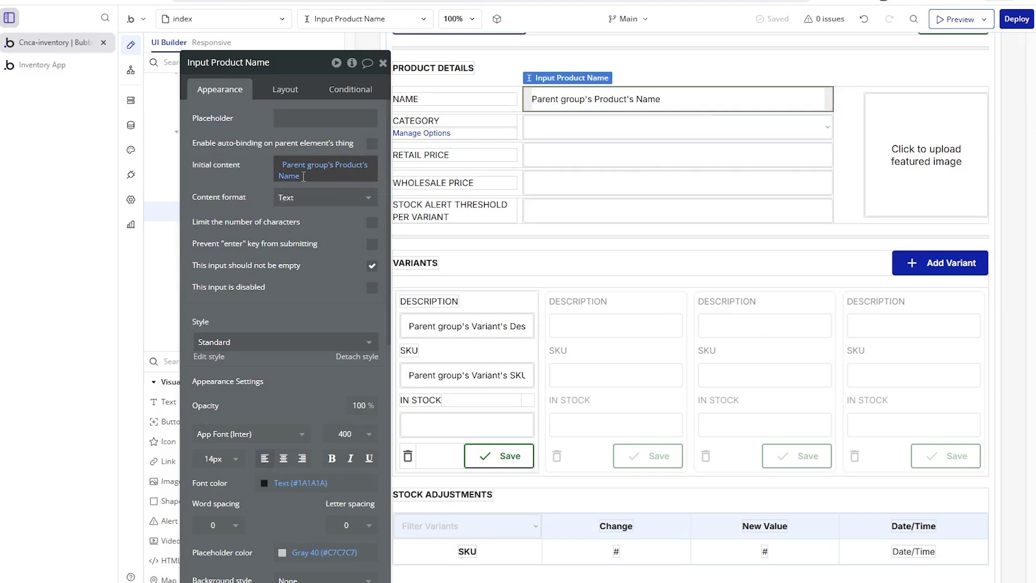
left_click(525, 126)
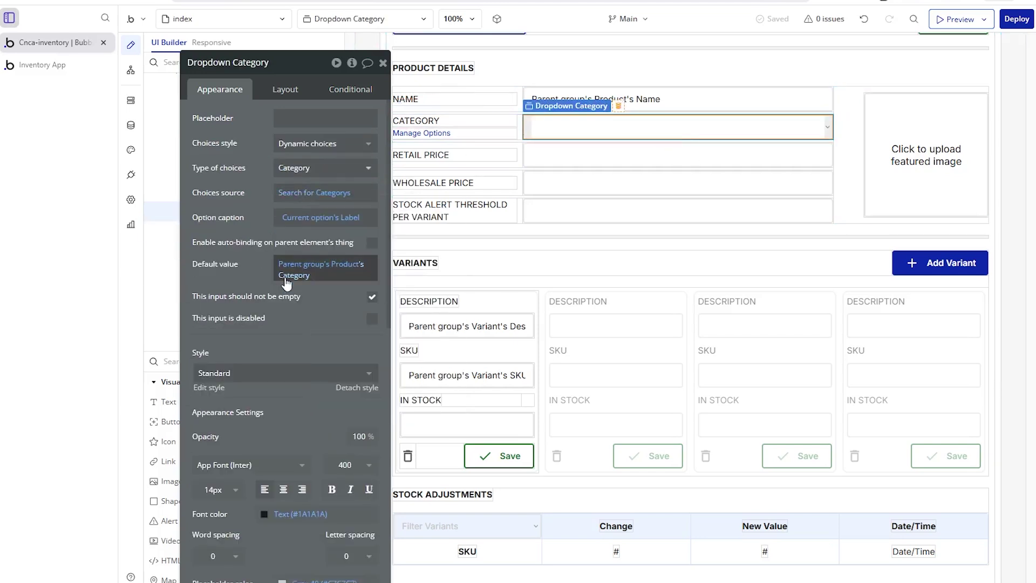
left_click(544, 155)
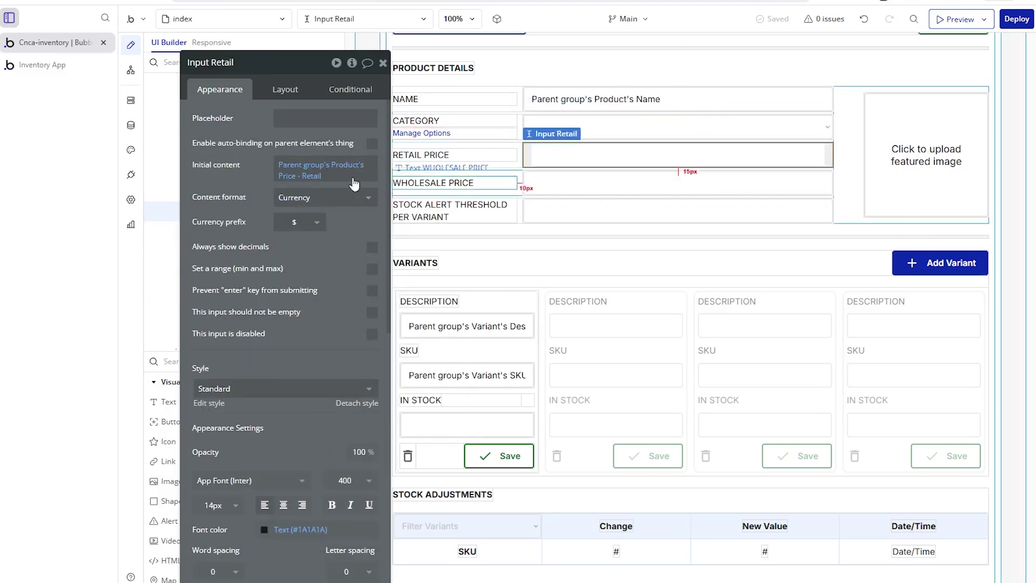
left_click(592, 190)
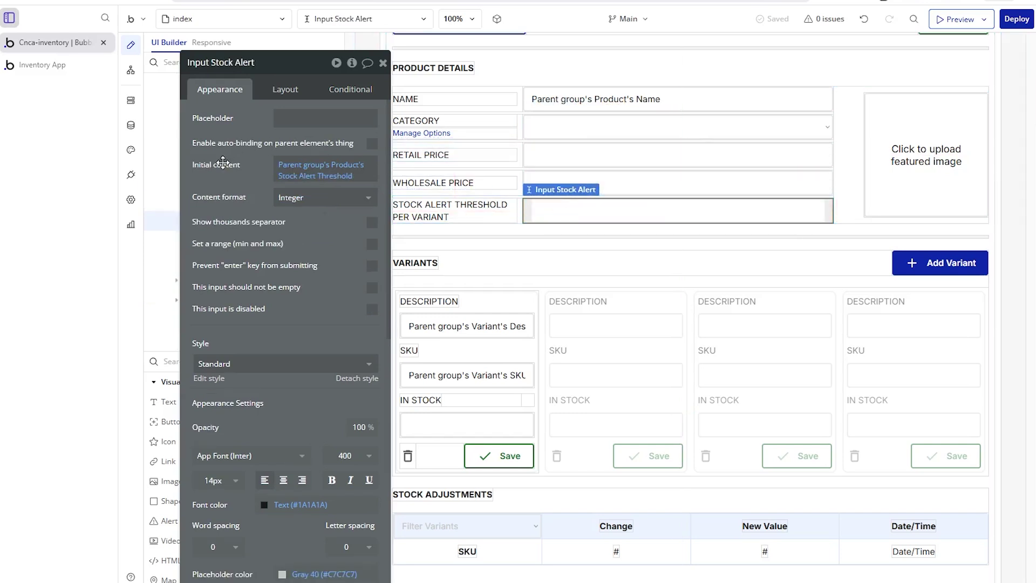
left_click(553, 129)
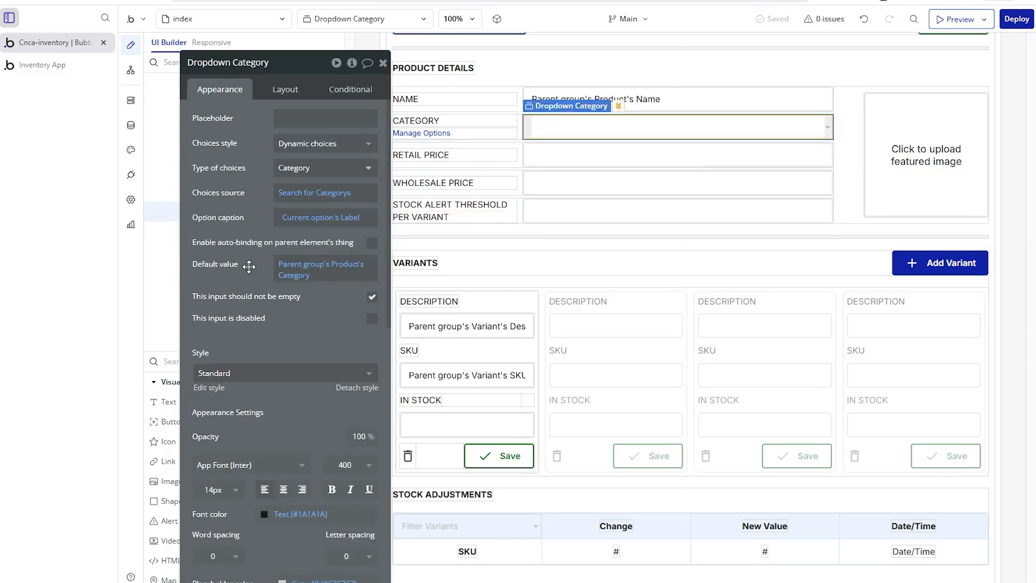
- Switch to the Inventory App preview and view the product details of Aviator Sunglasses, Classic Jeans, and Aviator Sunglasses again
left_click(75, 73)
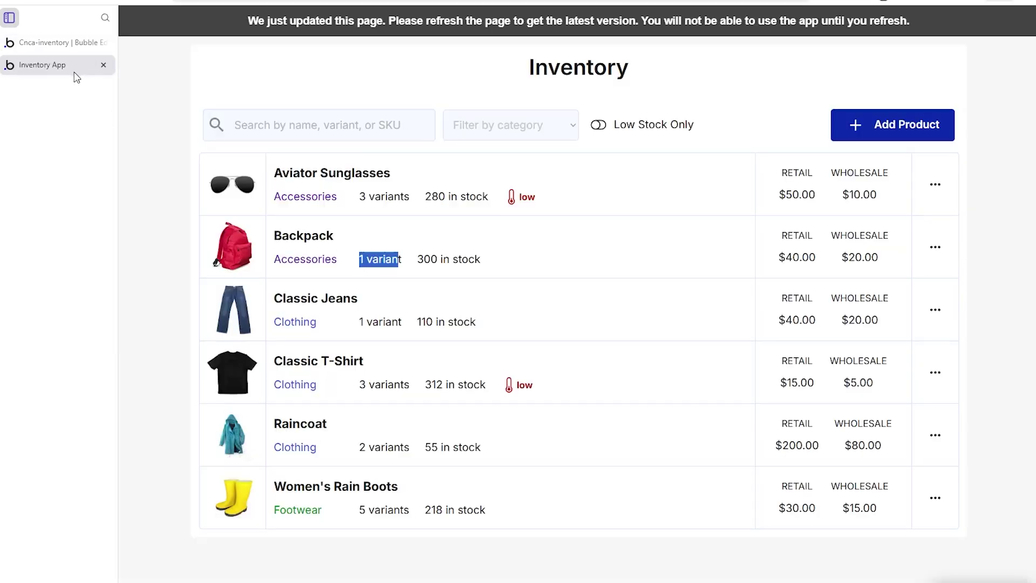
left_click(936, 186)
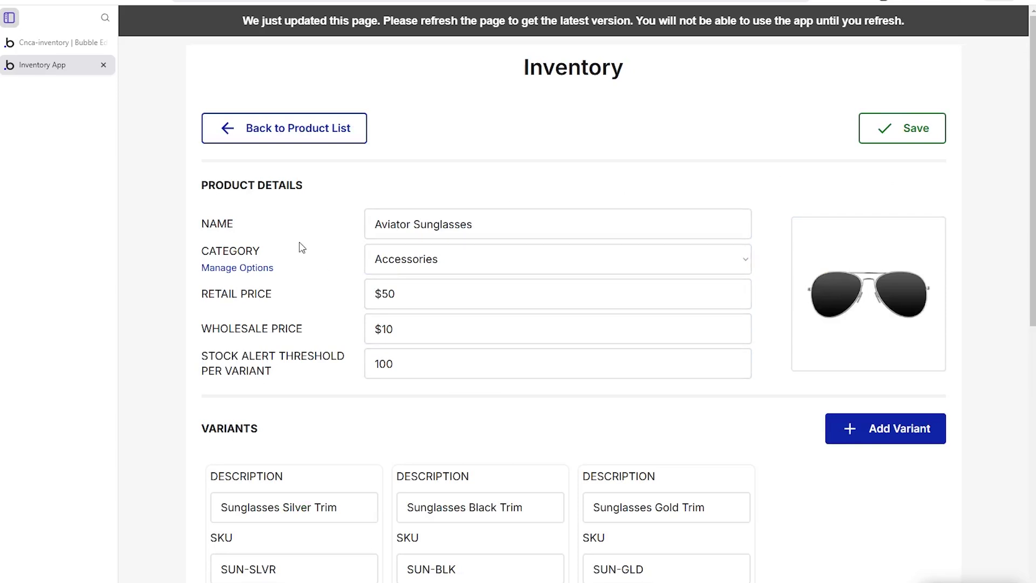
left_click(303, 132)
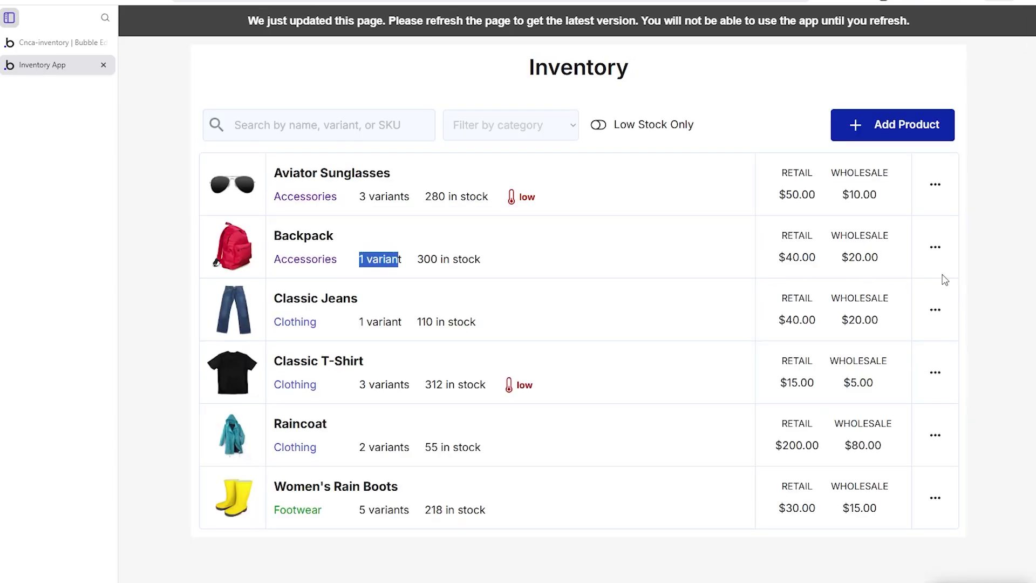
left_click(937, 319)
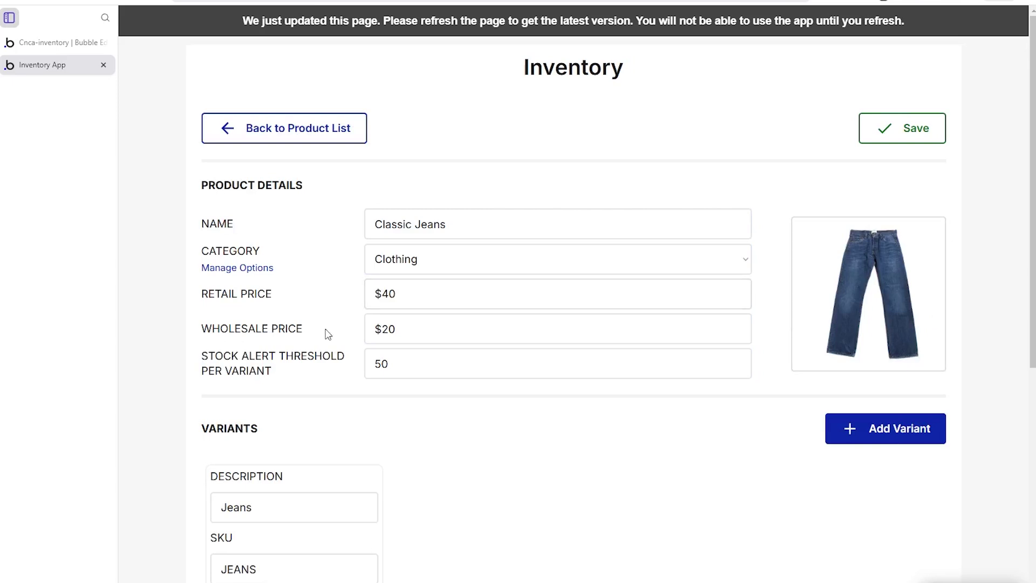
left_click(387, 131)
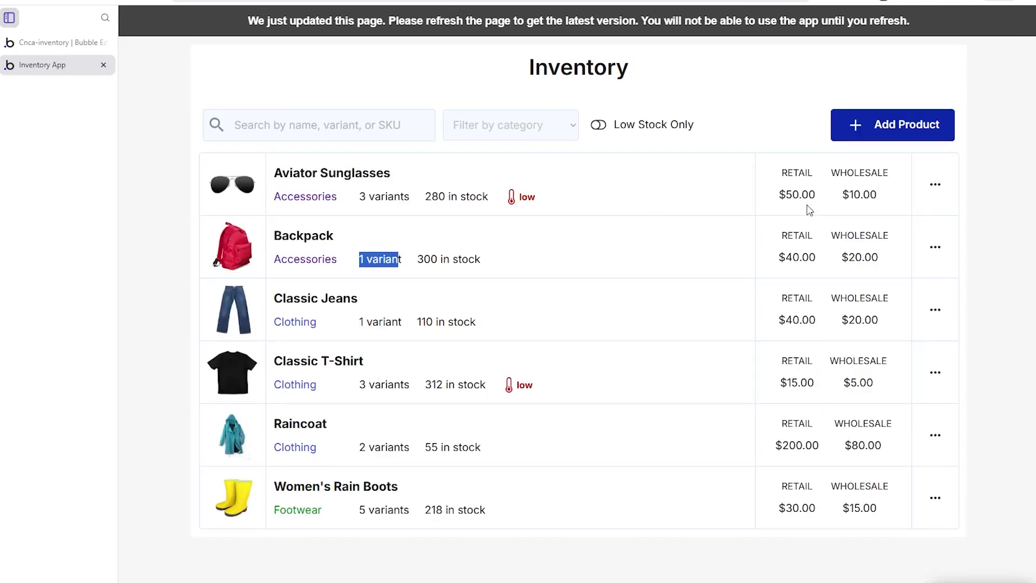
left_click(935, 187)
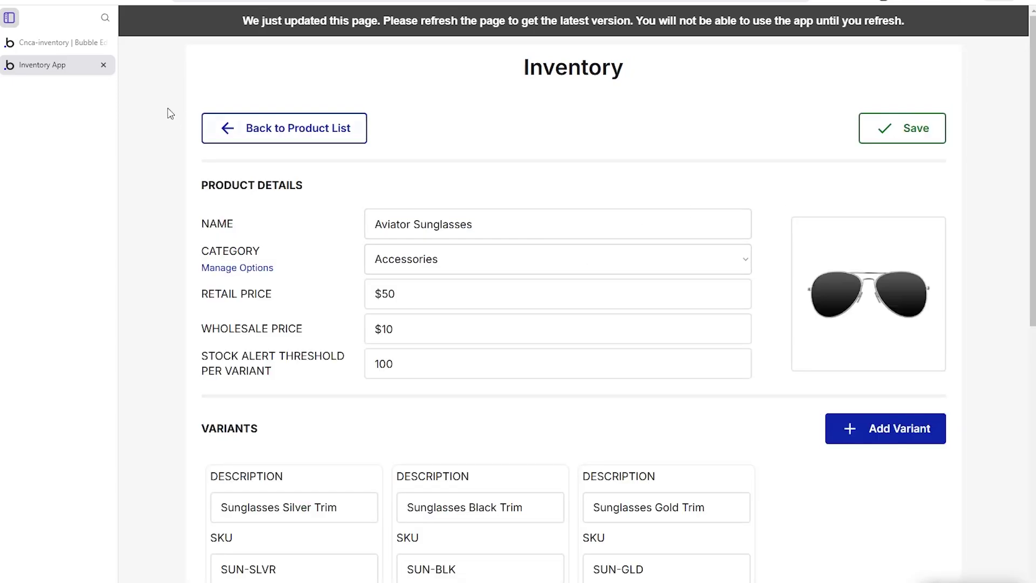
- Return to the Bubble editor and examine the content type and data source of Group Product Info, the name row's Group Product and its input
left_click(54, 43)
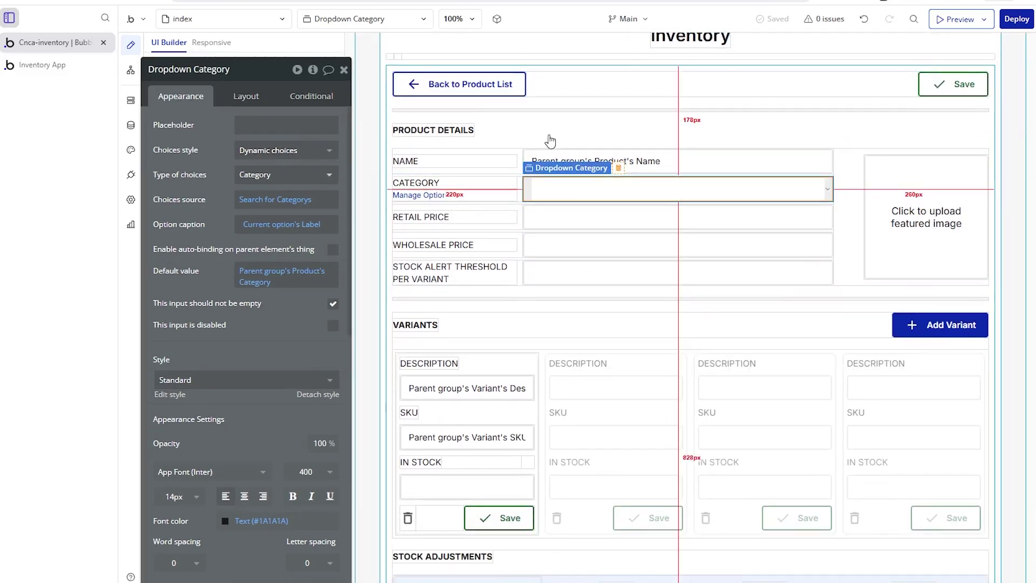
left_click(549, 132)
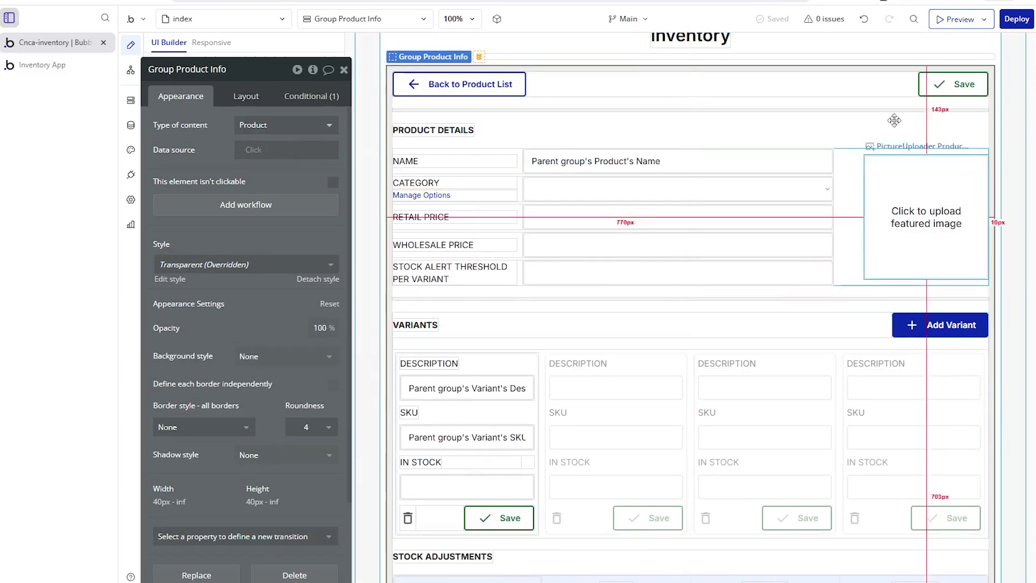
scroll(752, 124, "down", 3)
scroll(751, 124, "up", 5)
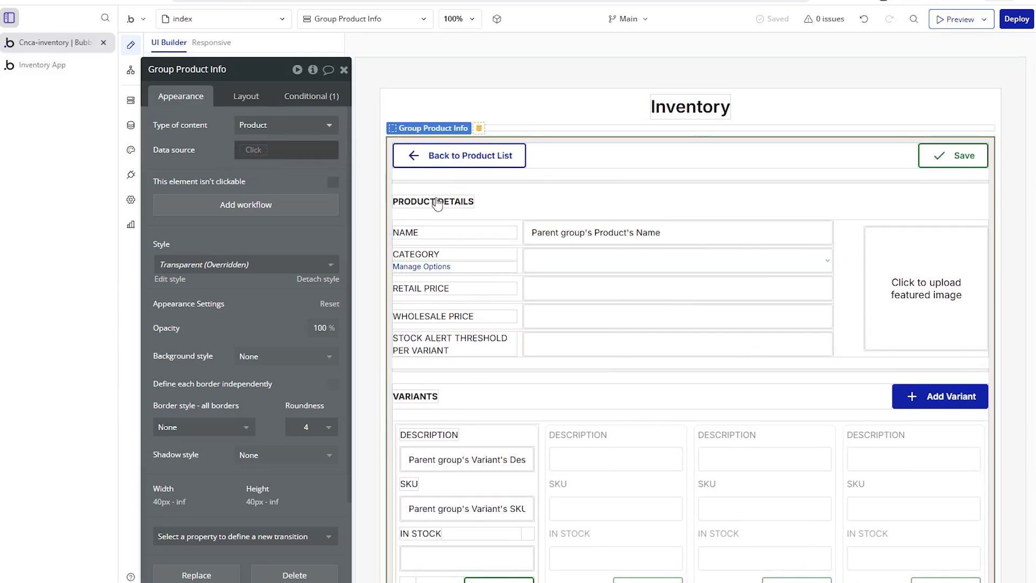
left_click(522, 239)
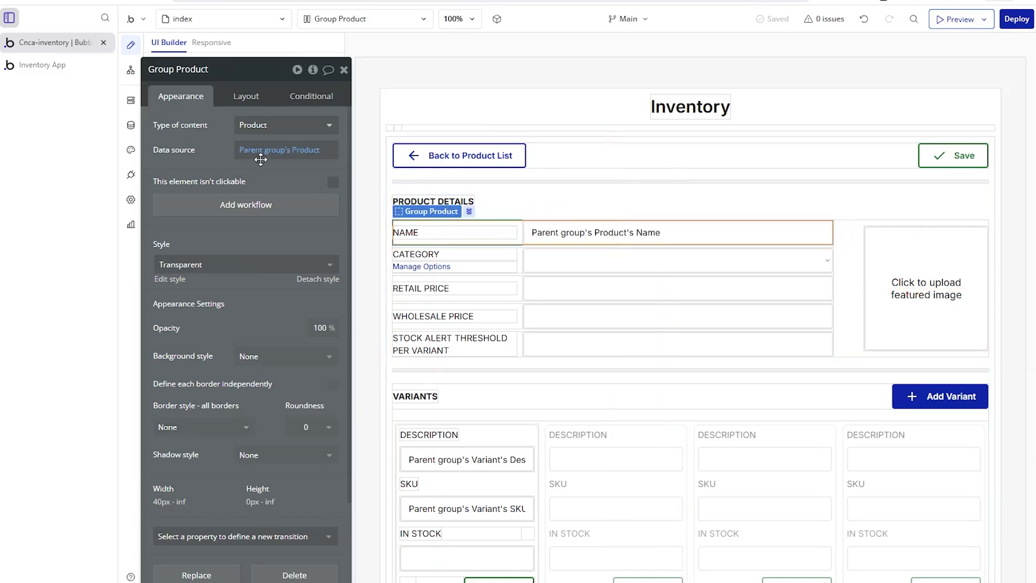
left_click(591, 244)
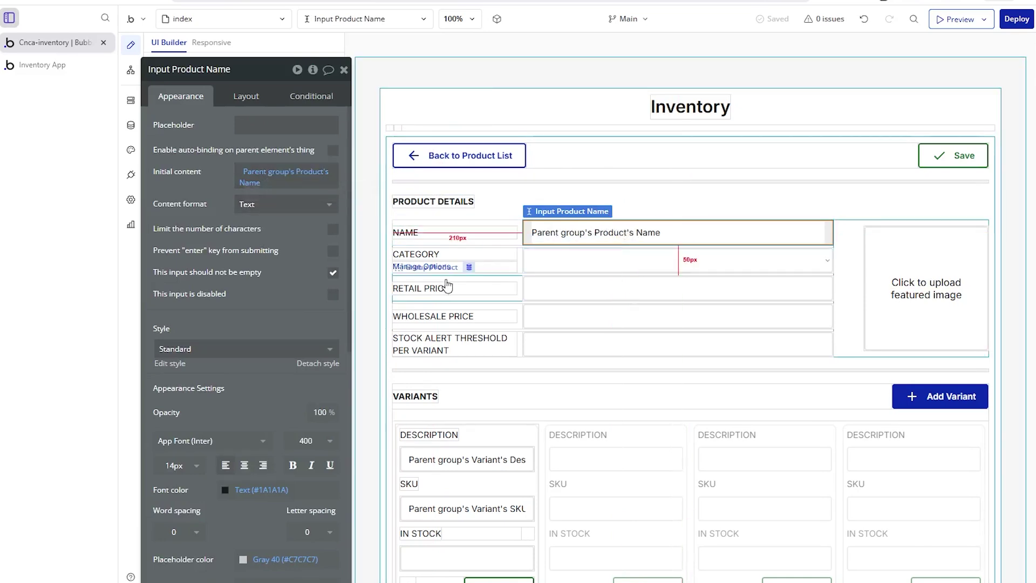
- Inspect the content type and data source of the RG Variants repeating group
scroll(530, 305, "down", 3)
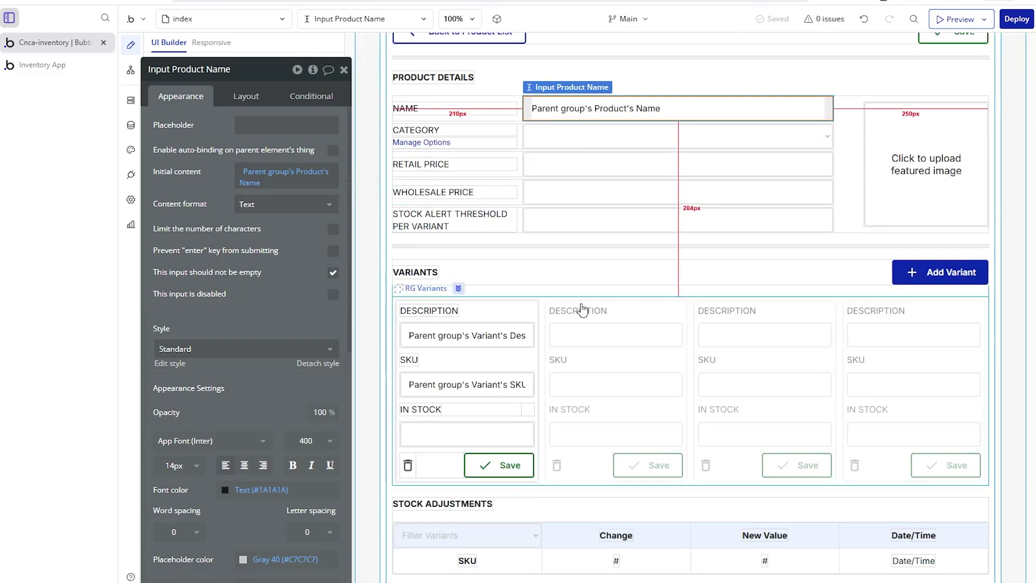
left_click(571, 348)
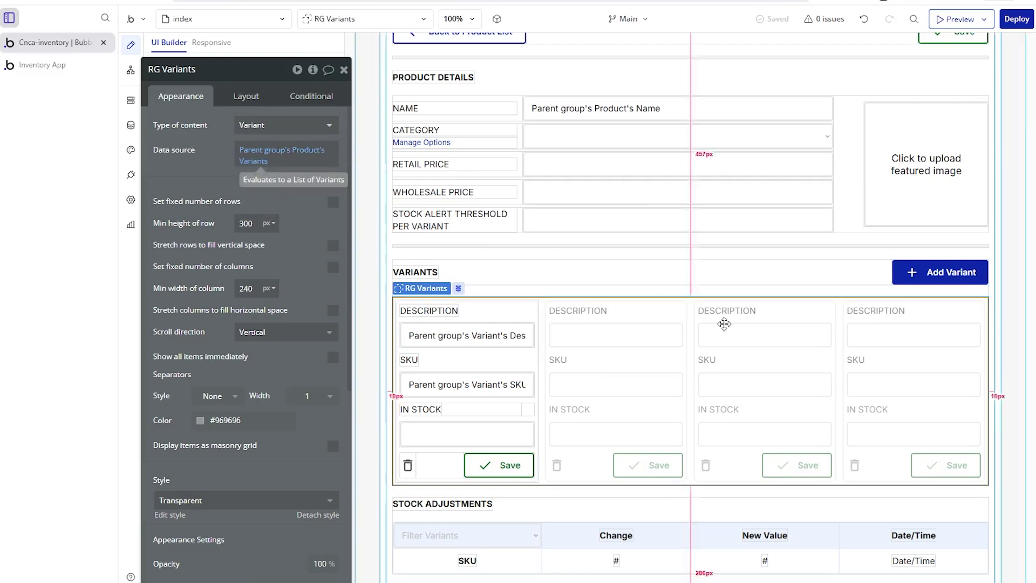
scroll(905, 260, "up", 2)
scroll(440, 352, "down", 2)
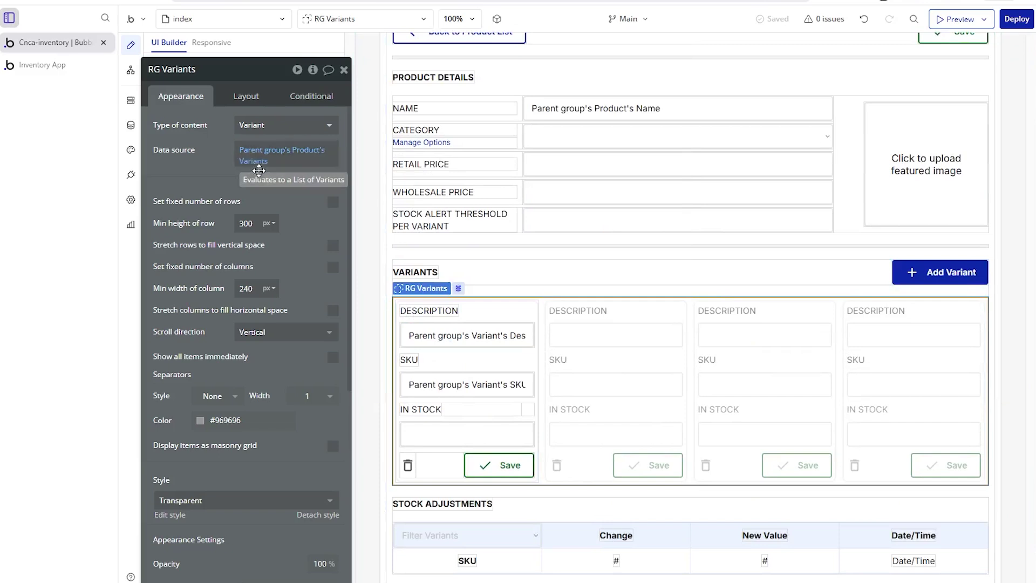
mouse_move(263, 160)
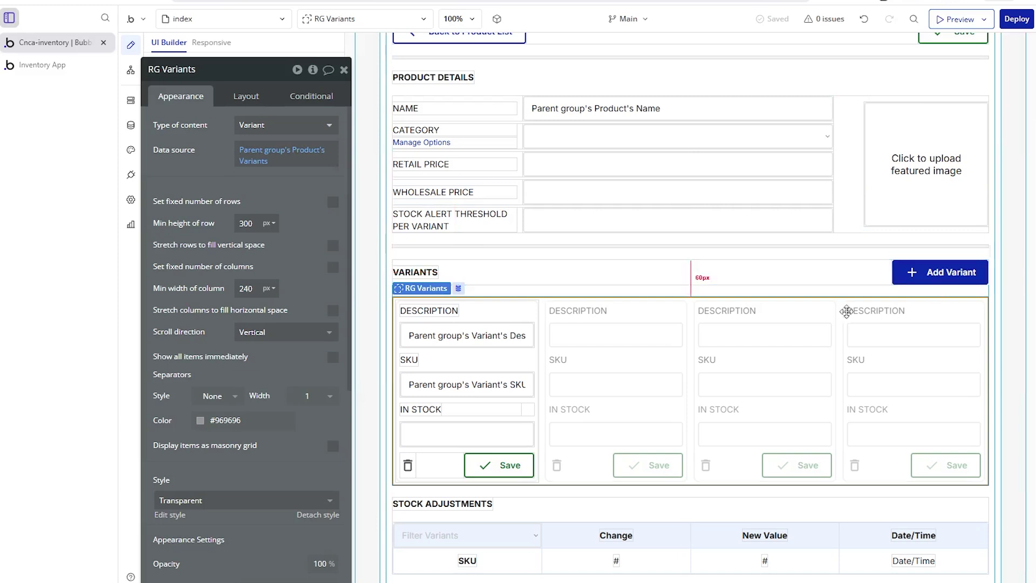
- Check the data source of Group Variant and compare it with the variant cards in the Inventory App preview
left_click(525, 316)
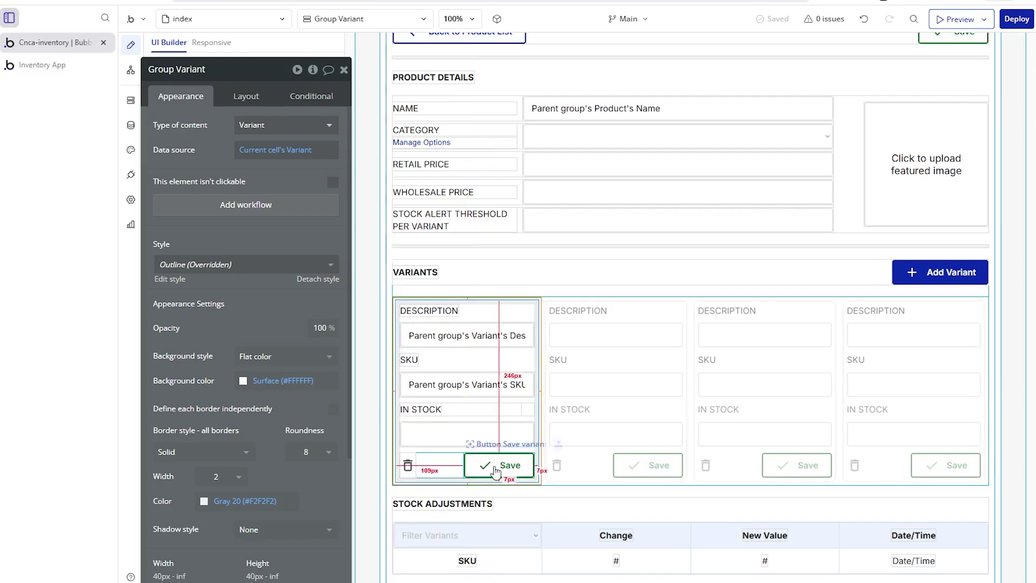
left_click(62, 68)
scroll(356, 340, "down", 5)
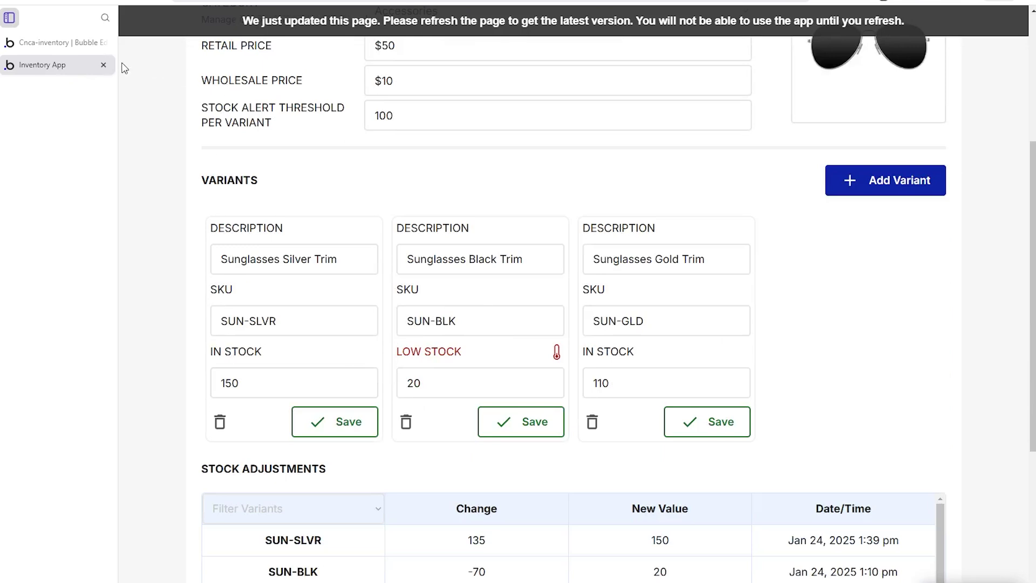
left_click(63, 44)
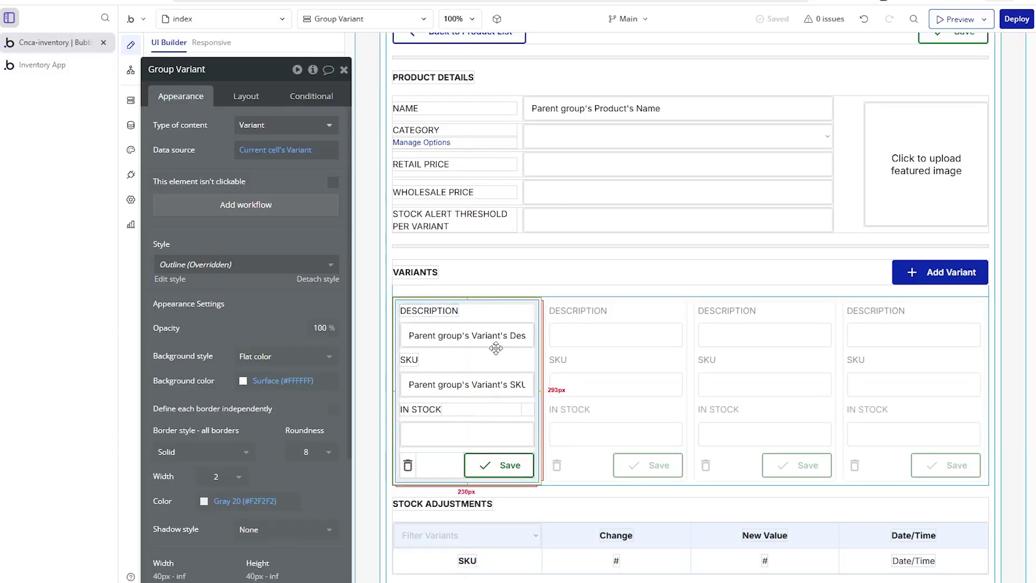
- Review the appearance settings of RG Variants and the appearance, margins and padding of Group Variant
left_click(566, 361)
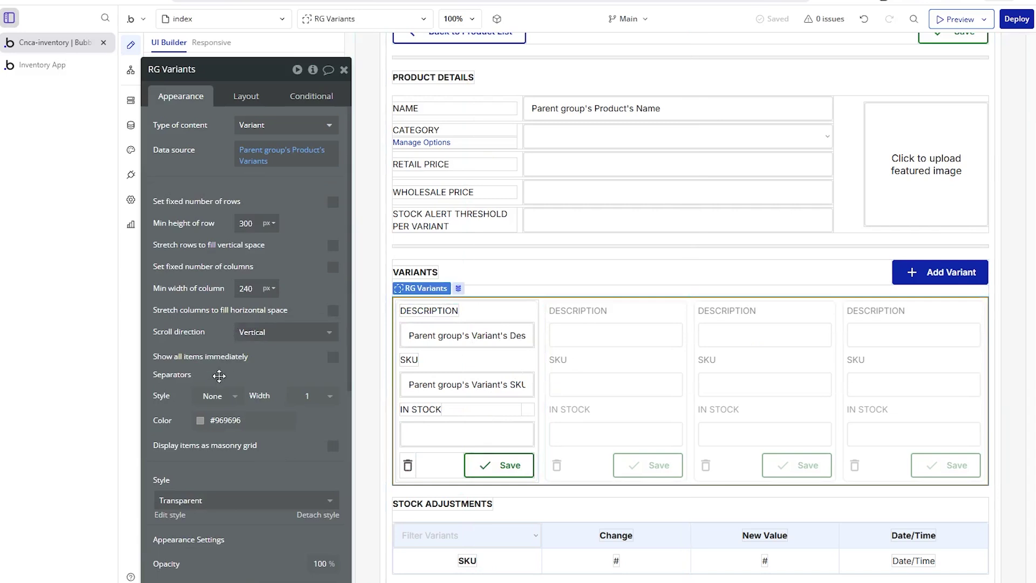
scroll(209, 367, "down", 1)
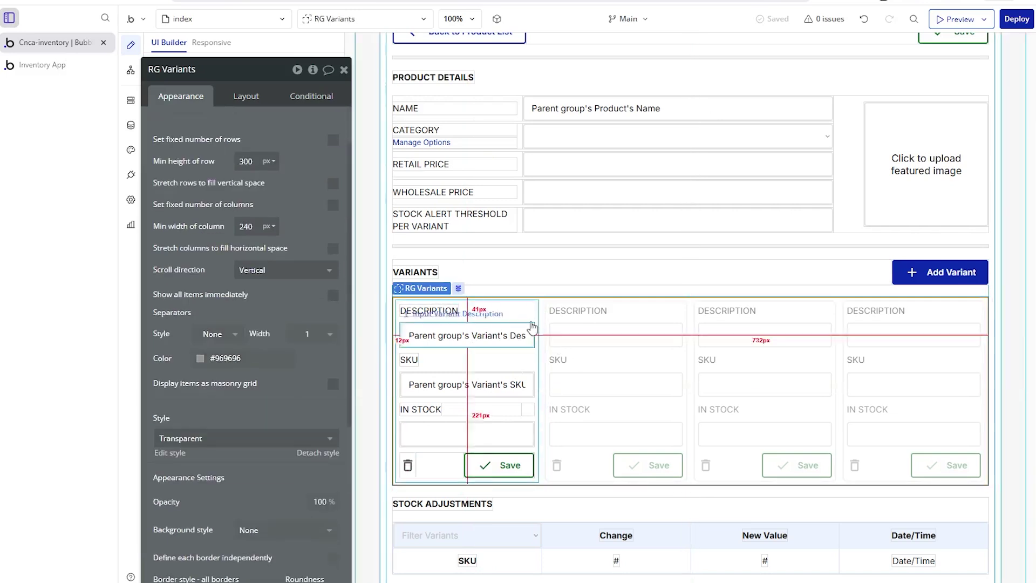
left_click(529, 320)
scroll(205, 352, "down", 1)
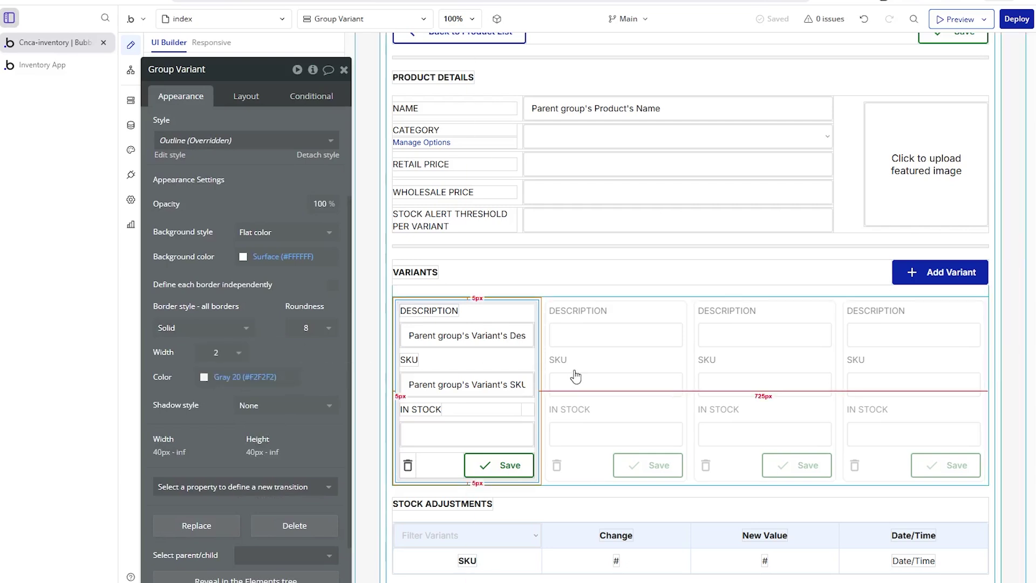
left_click(236, 97)
left_click_drag(232, 467, 260, 328)
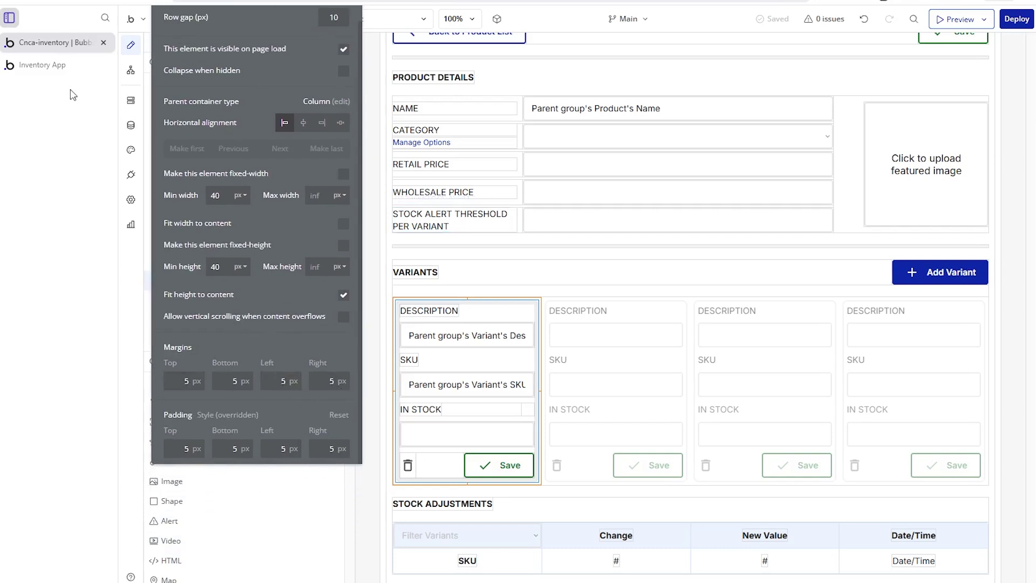
- Compare the variant cards in the Inventory App preview with the editor, checking the Sunglasses Black Trim card's stock label
left_click(57, 69)
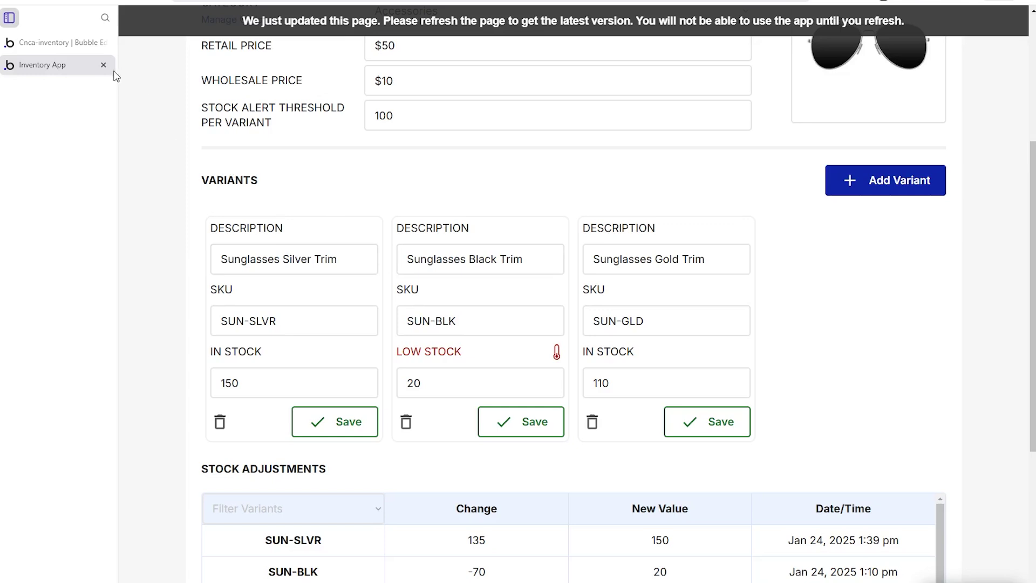
left_click(83, 42)
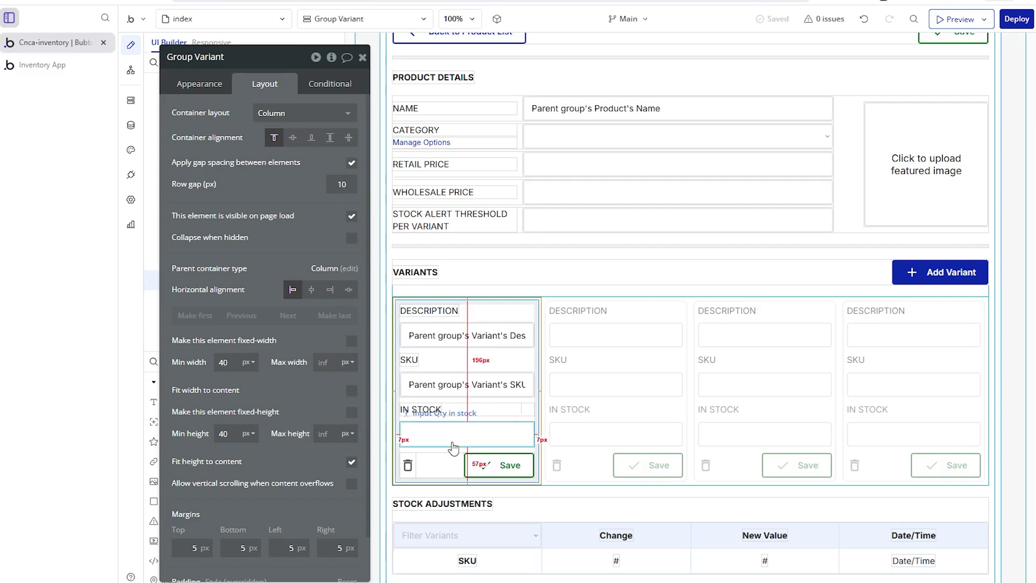
left_click(49, 67)
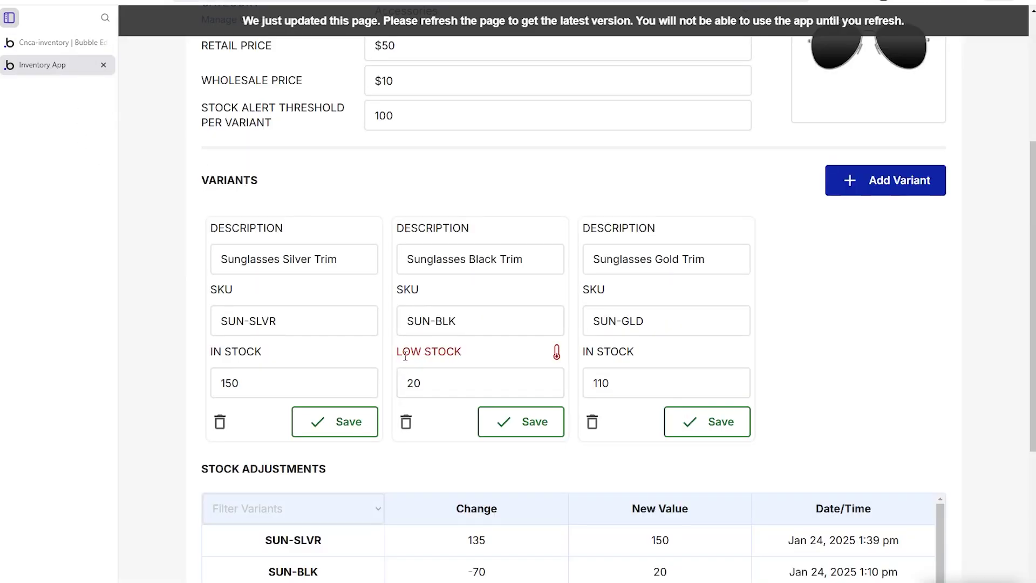
left_click_drag(416, 355, 454, 355)
left_click(456, 354)
left_click(70, 47)
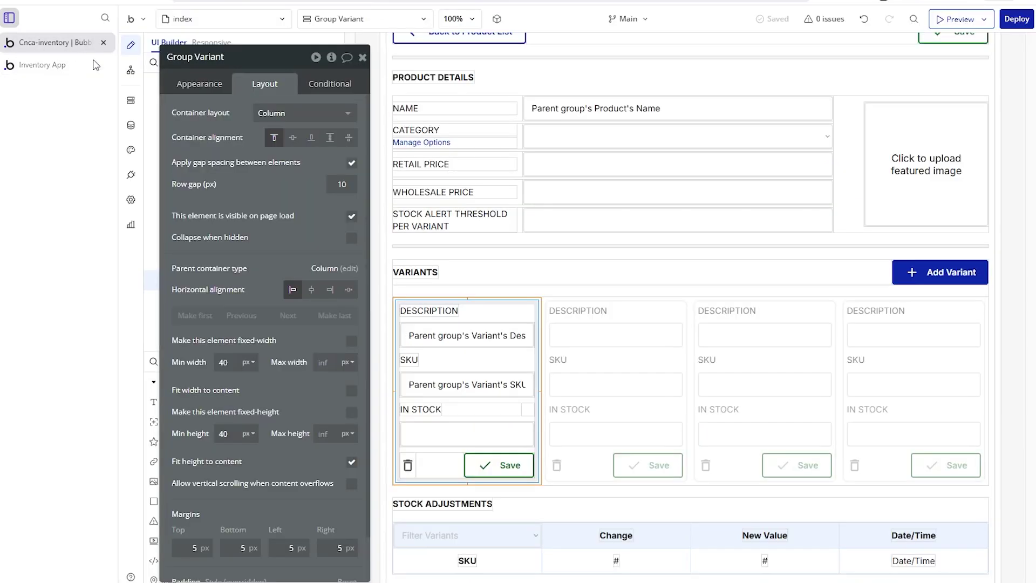
- Examine the IN STOCK text's condition comparing variant quantity with the stock alert threshold, including its replacement text
left_click(416, 410)
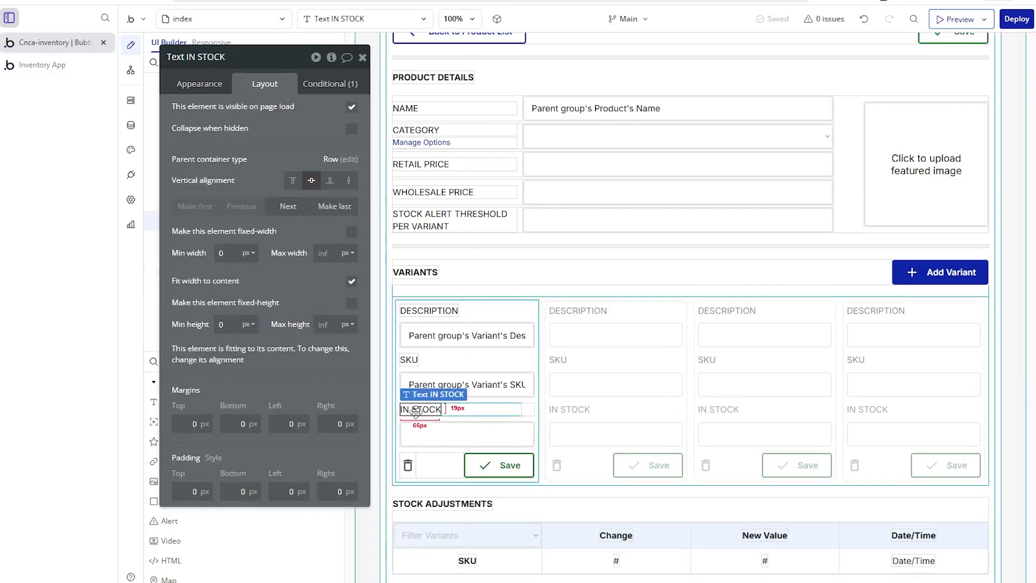
left_click(320, 89)
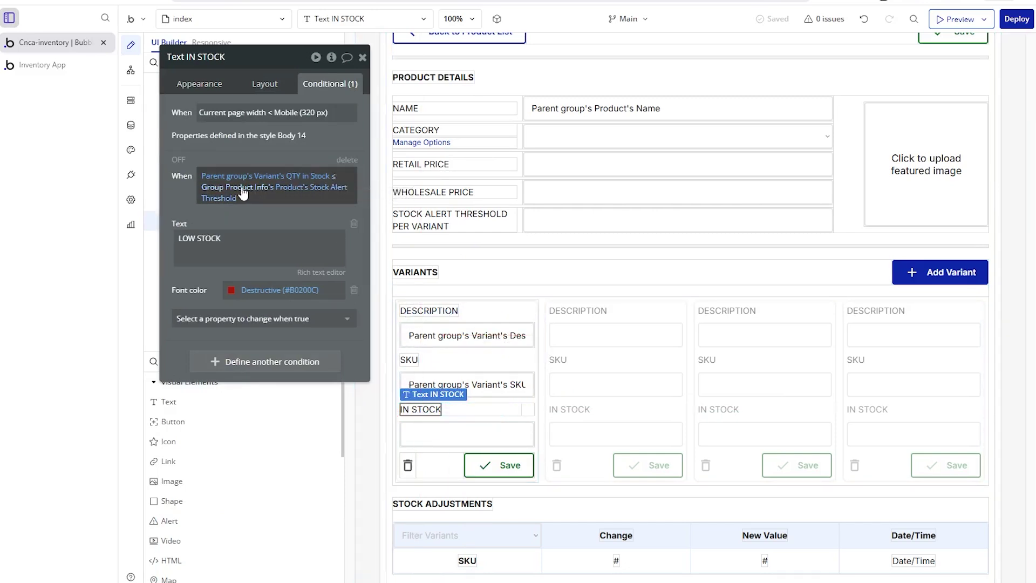
mouse_move(252, 192)
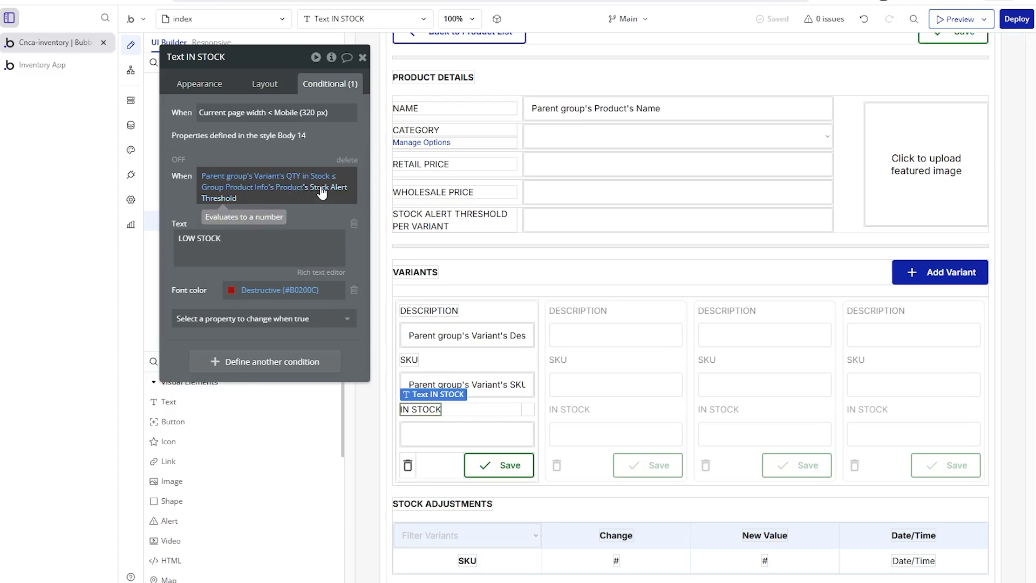
triple_click(191, 241)
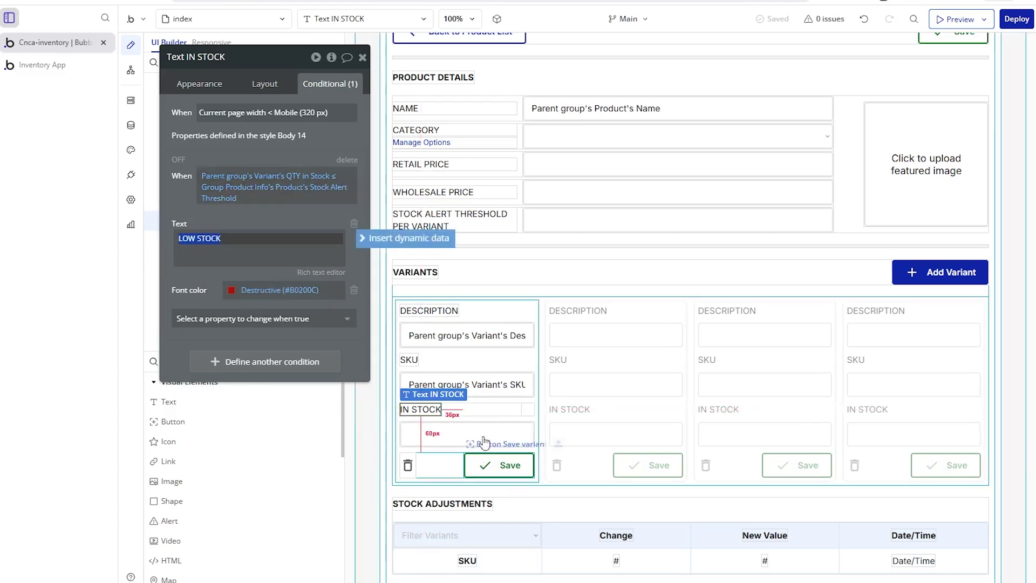
- Review the thermometer icon's page-load visibility in the variant card and its condition comparing variant quantity with the stock alert threshold
left_click(528, 412)
left_click_drag(254, 104, 297, 276)
left_click(276, 275)
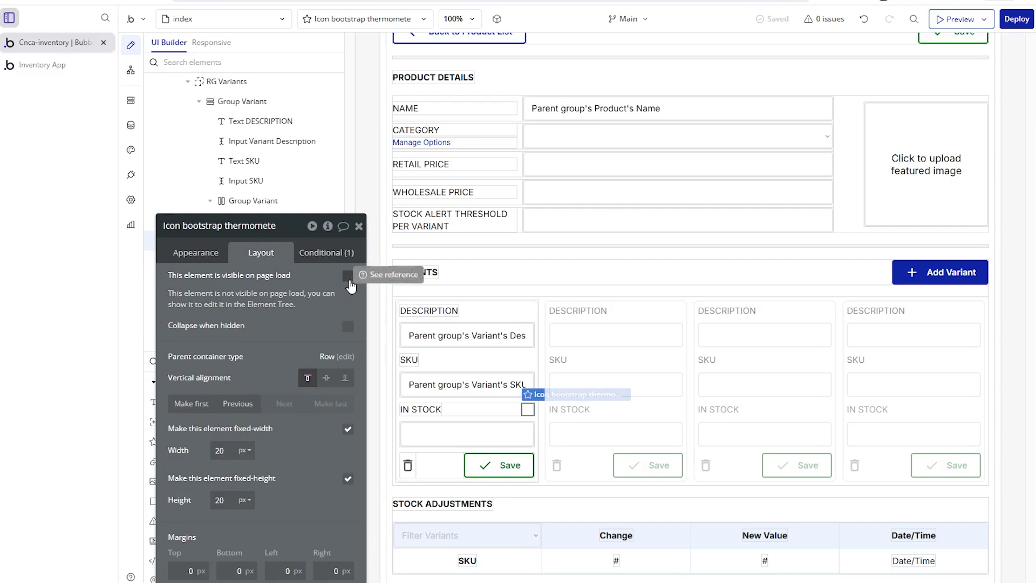
left_click(333, 252)
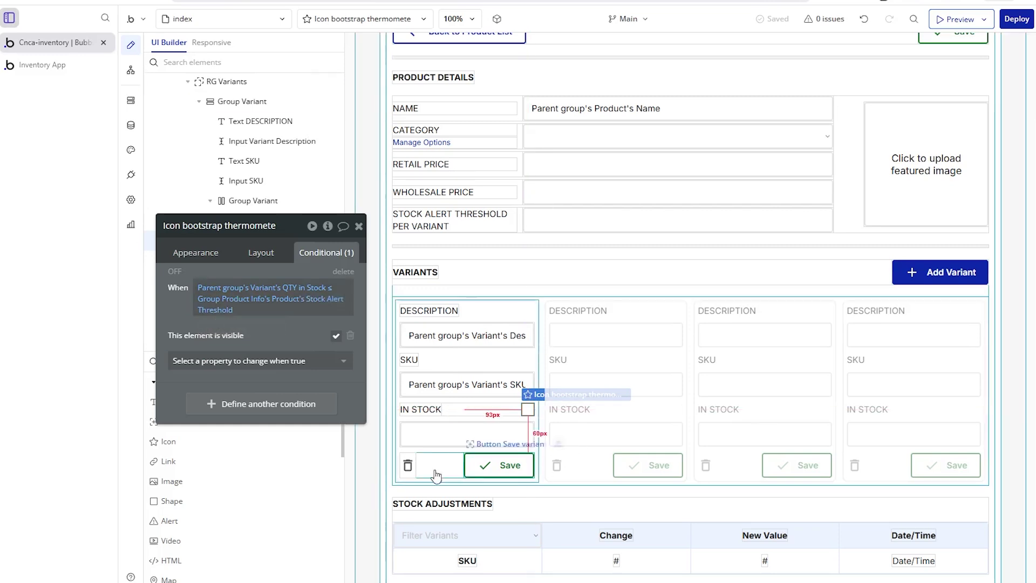
- Check the conditions of the variant card's delete icon and Save button
left_click(408, 468)
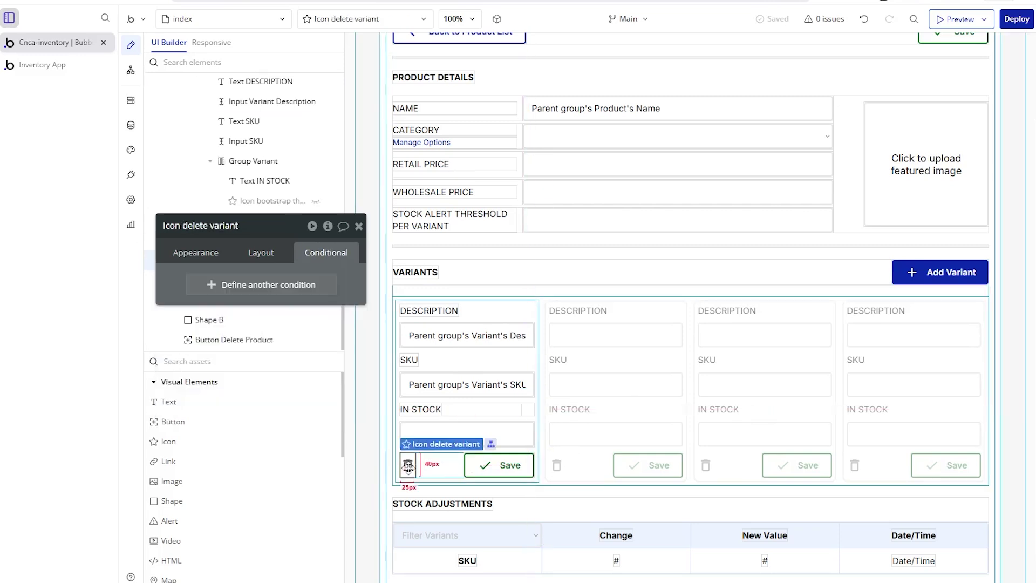
left_click(486, 465)
scroll(487, 465, "down", 1)
scroll(488, 470, "down", 1)
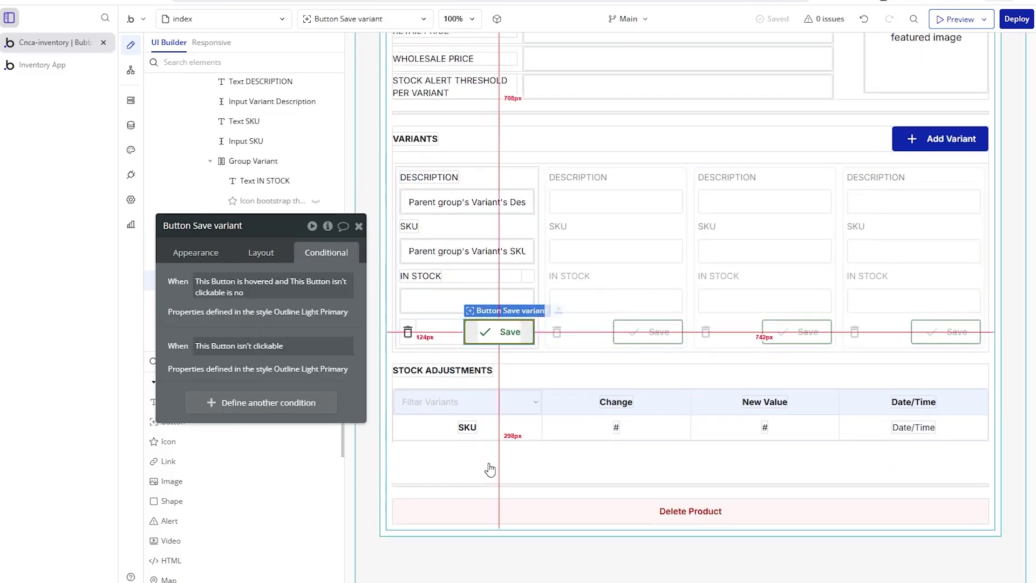
- Review the content type and data source of Table Adjustments and compare them with the stock adjustment rows in the Inventory App preview
left_click(388, 383)
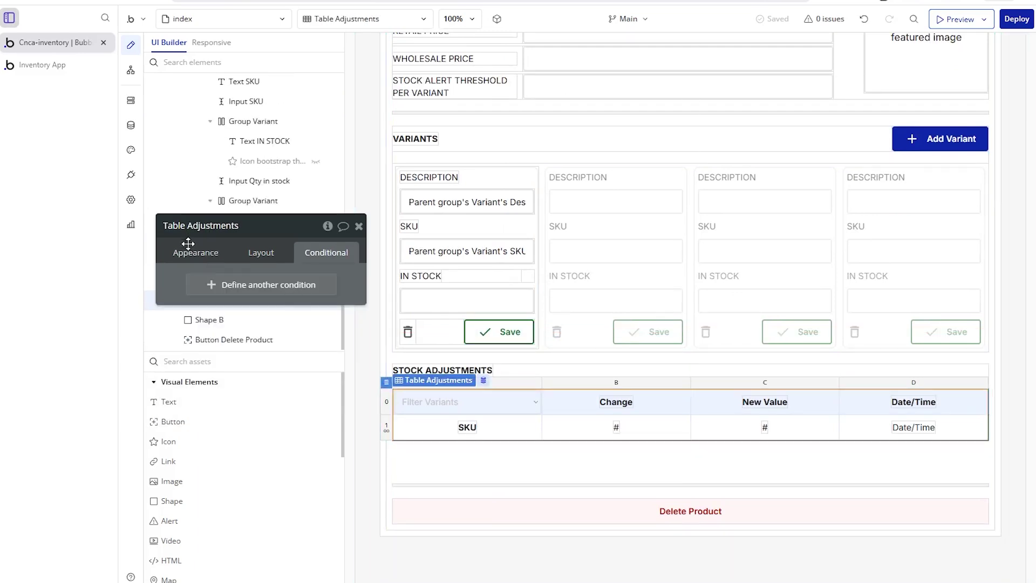
left_click(204, 252)
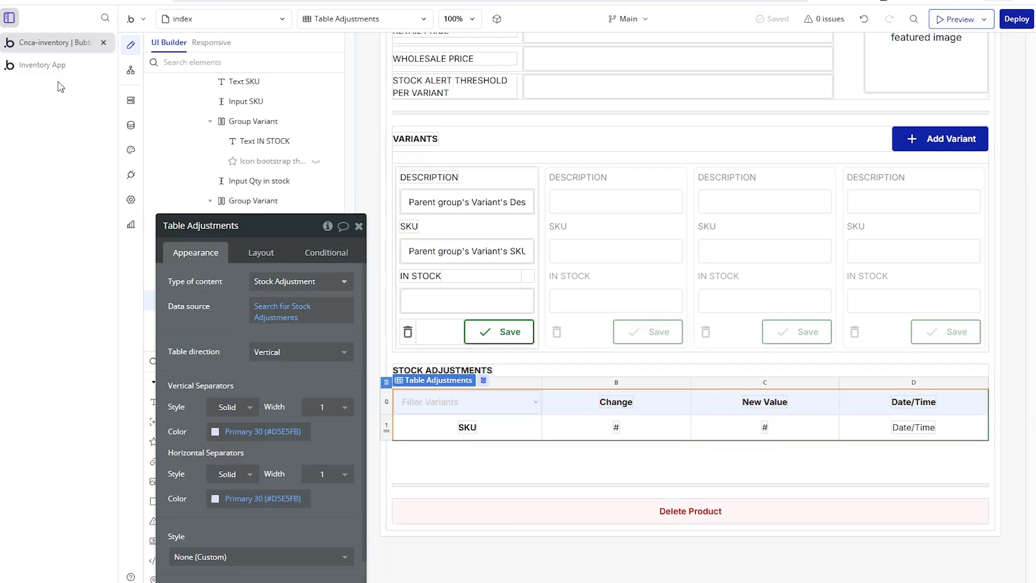
left_click(38, 64)
scroll(491, 413, "down", 5)
scroll(491, 415, "up", 1)
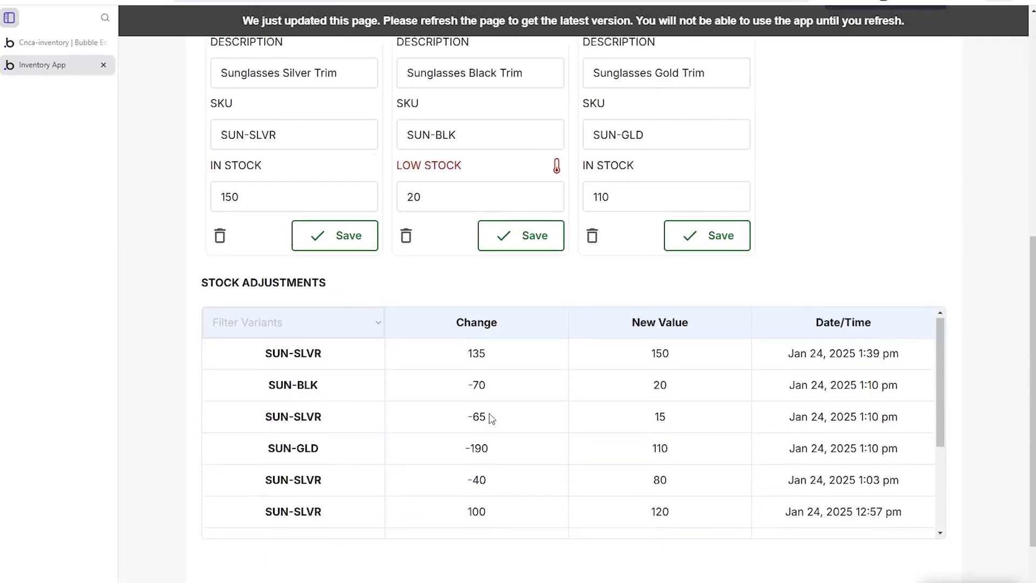
scroll(546, 392, "down", 2)
scroll(544, 412, "up", 2)
scroll(543, 416, "down", 3)
scroll(538, 416, "up", 2)
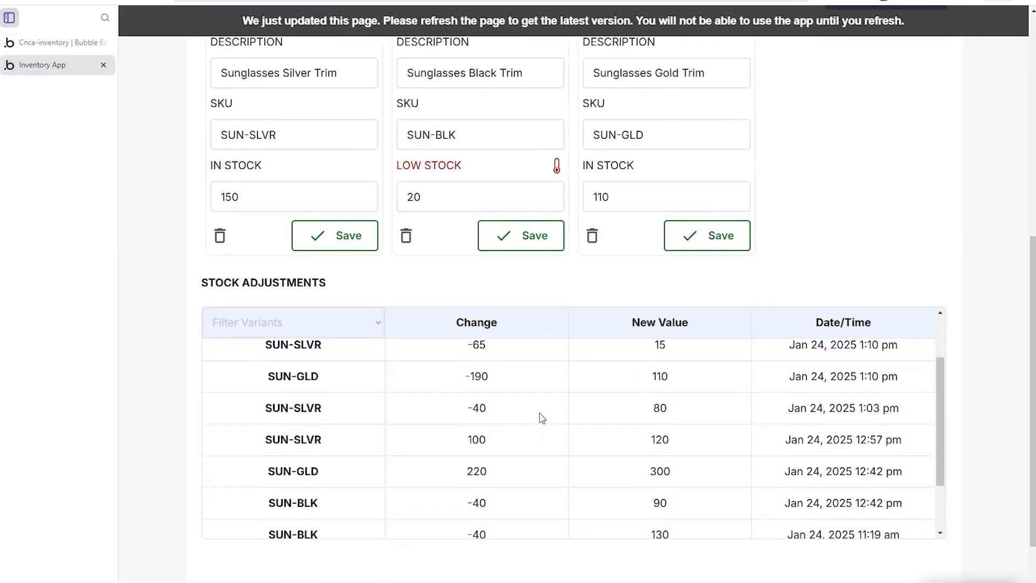
scroll(470, 410, "down", 2)
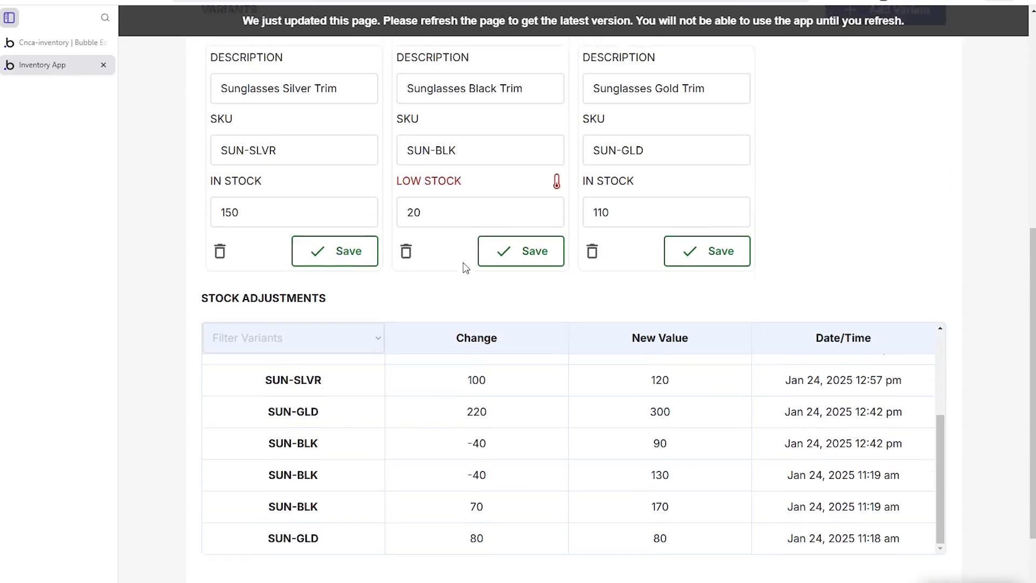
scroll(326, 213, "up", 3)
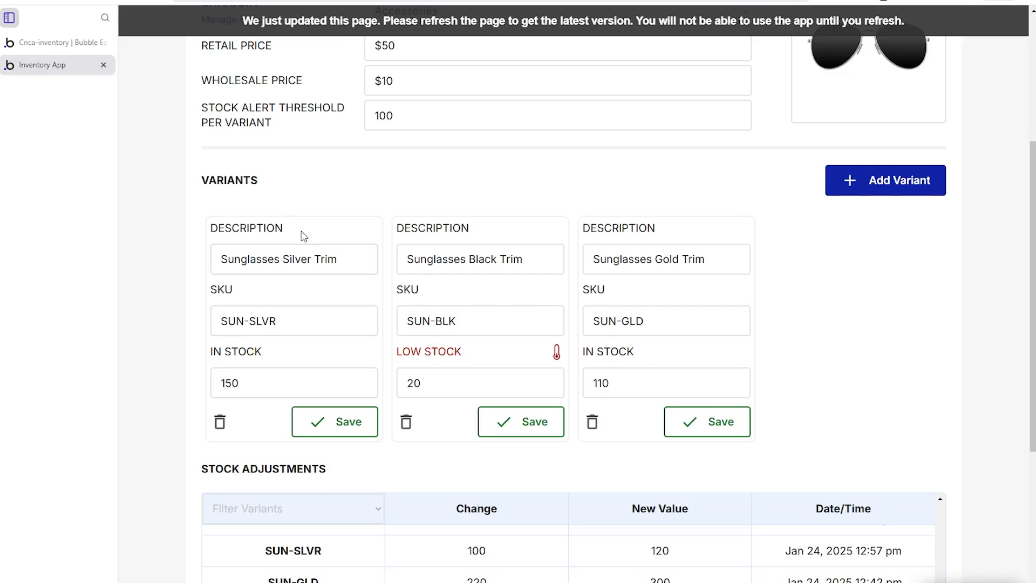
- Inspect the sticky setting of Table Adjustments' header row and check its scrolling behavior in the Inventory App preview
left_click(85, 43)
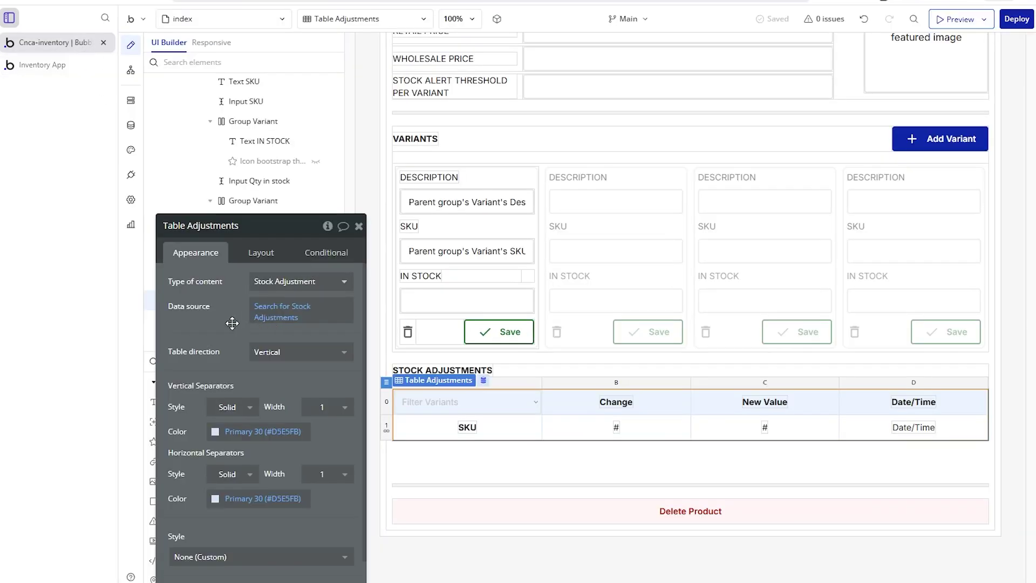
left_click(387, 403)
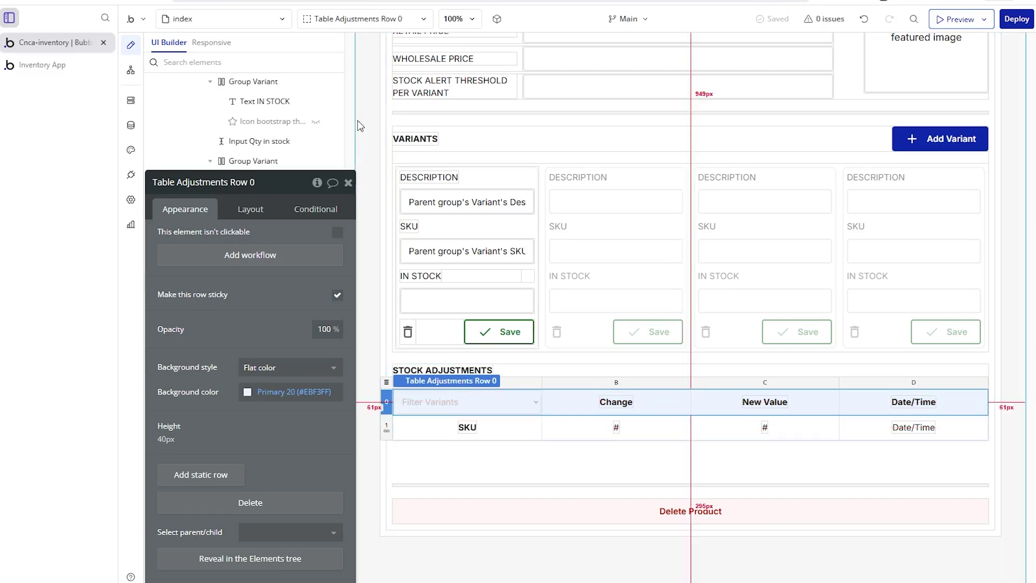
left_click(54, 65)
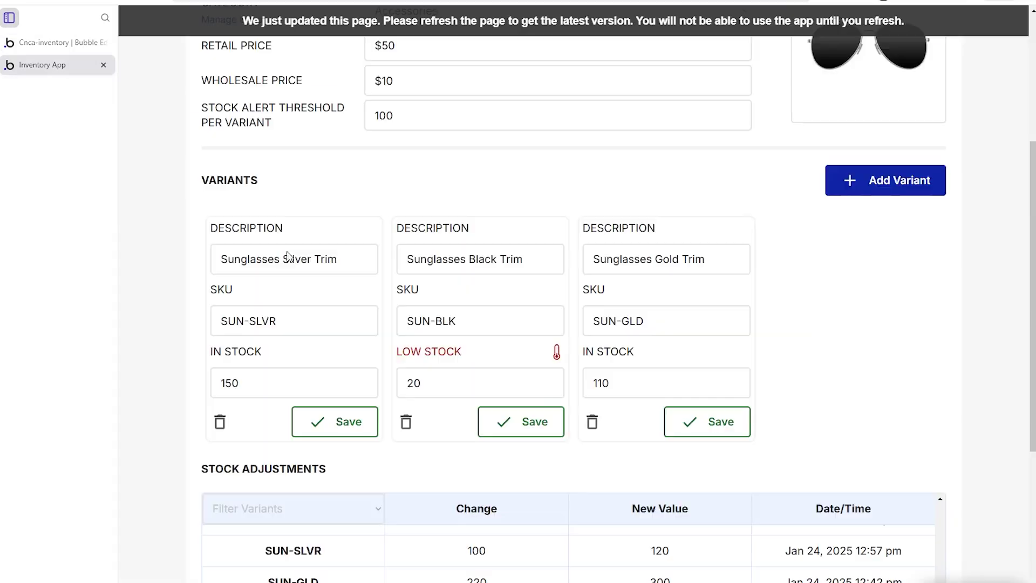
scroll(489, 402, "down", 5)
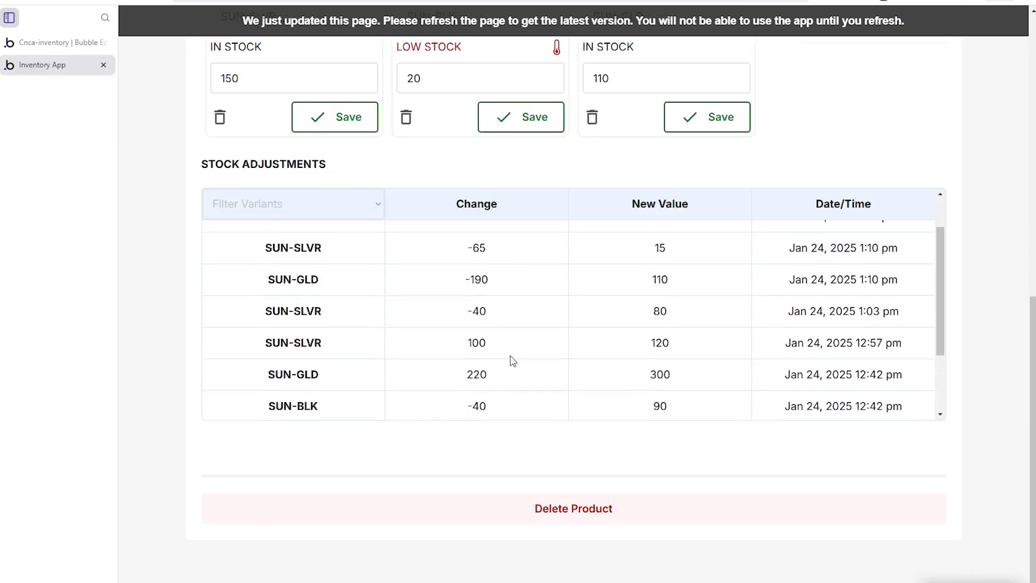
scroll(513, 361, "up", 3)
scroll(513, 361, "down", 2)
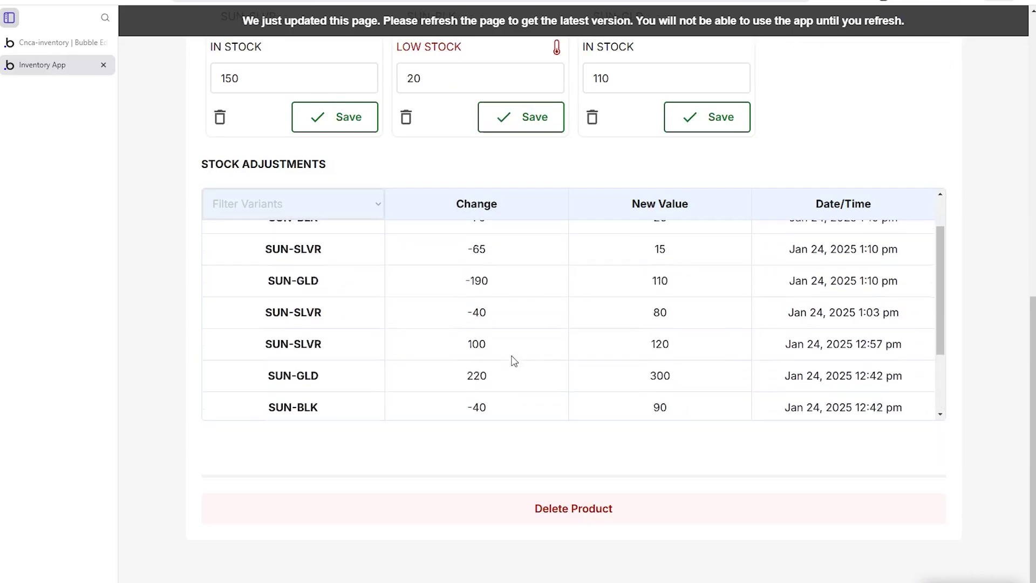
scroll(513, 361, "up", 2)
left_click(76, 45)
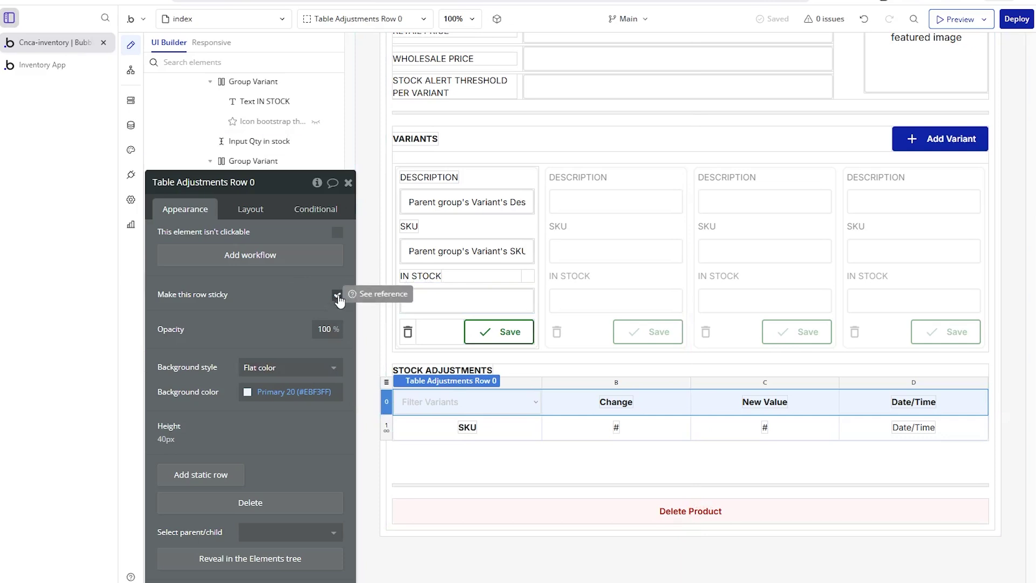
- Inspect the Dropdown Filter Variant settings, and filter the stock adjustments by SUN-SLVR in the Inventory App preview
left_click(441, 404)
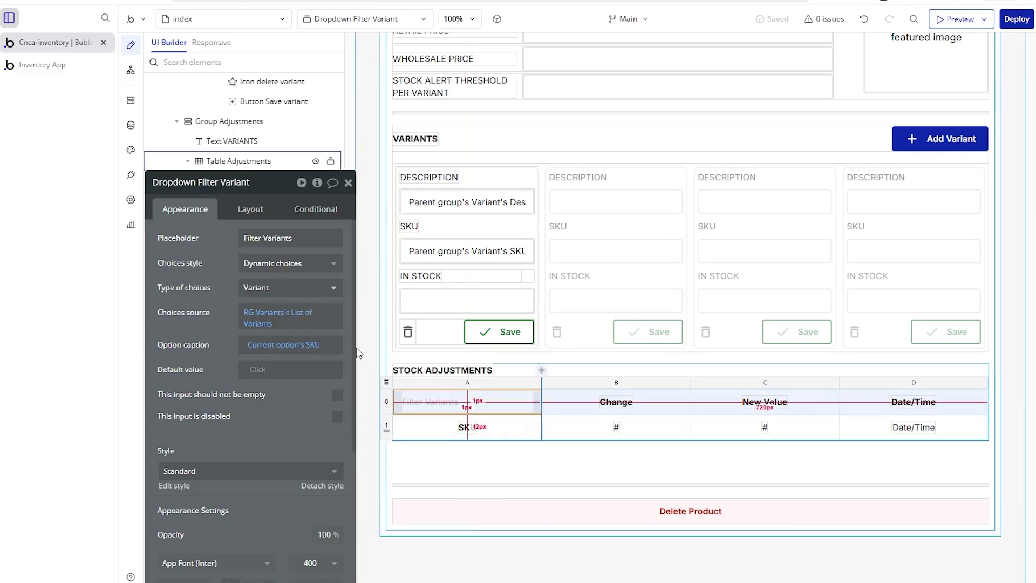
left_click(62, 67)
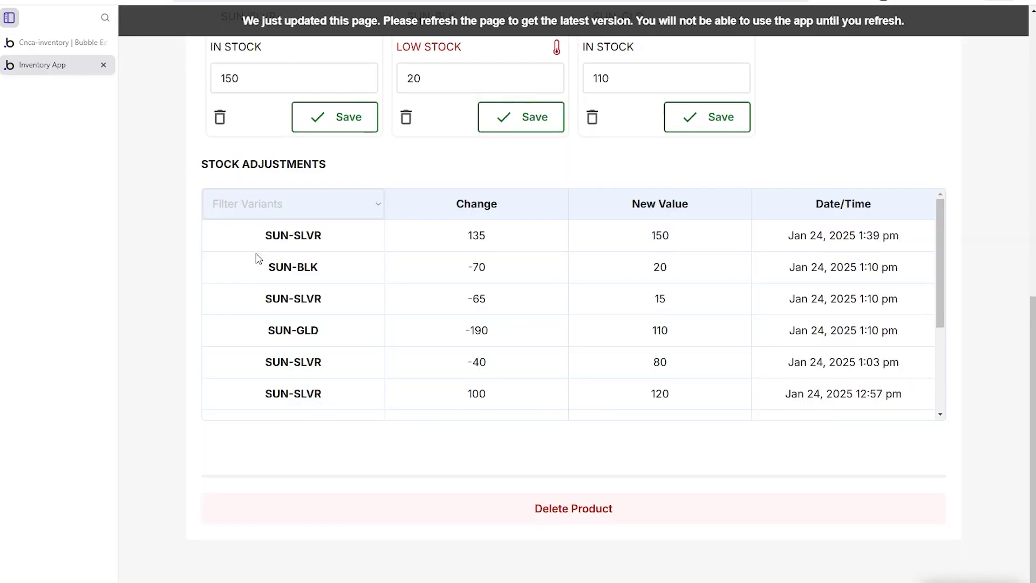
left_click(266, 205)
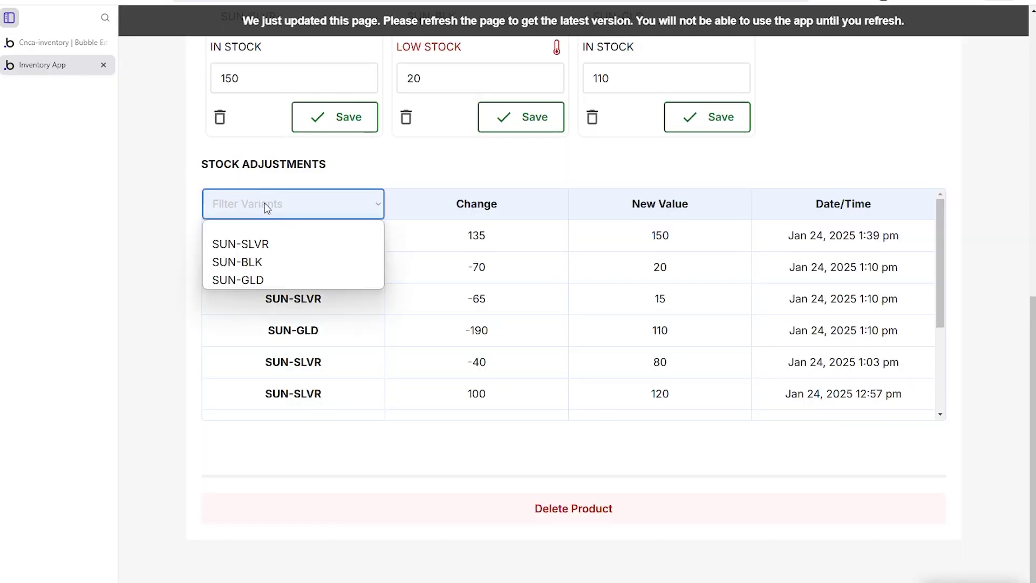
left_click(270, 244)
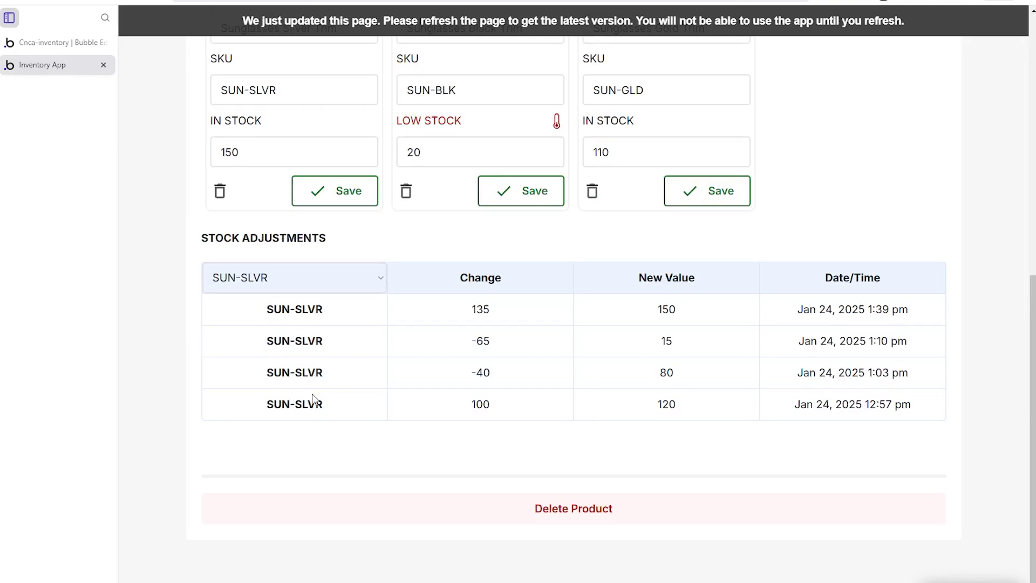
- Back in the Bubble editor, trace Dropdown Filter Variant's choices source to RG Variants and check its option caption
left_click(49, 42)
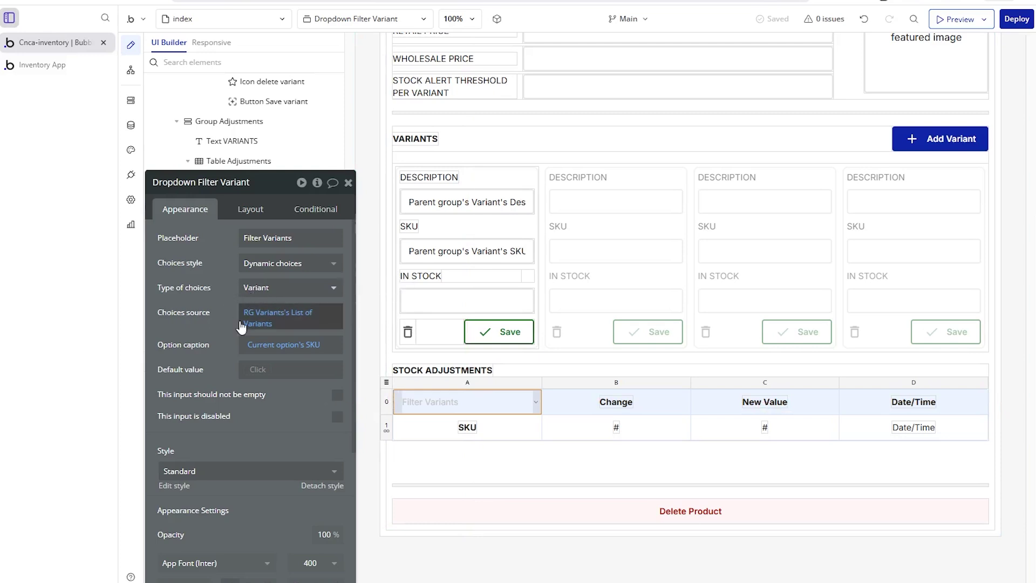
mouse_move(253, 319)
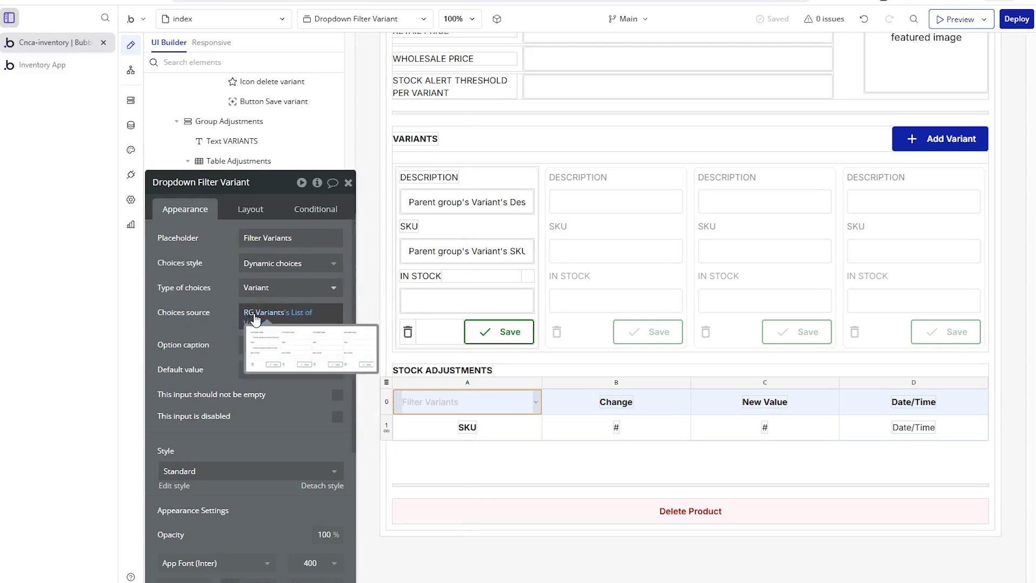
right_click(276, 317)
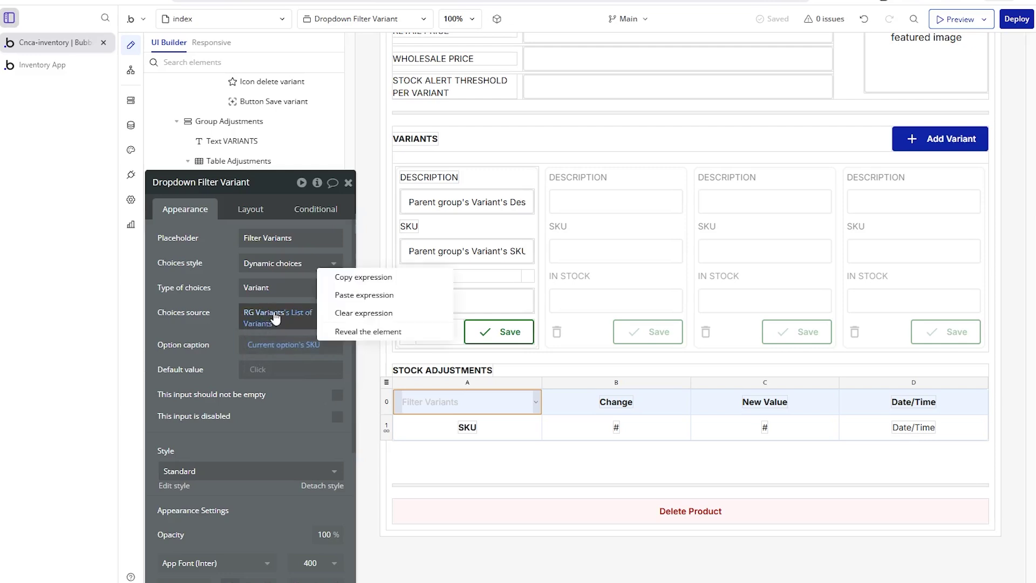
left_click(343, 331)
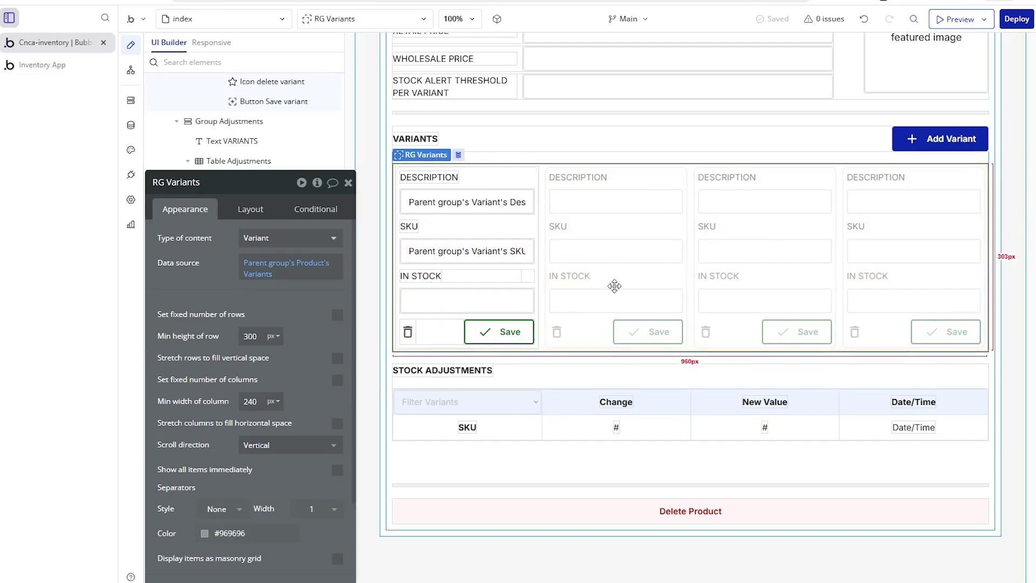
left_click(502, 400)
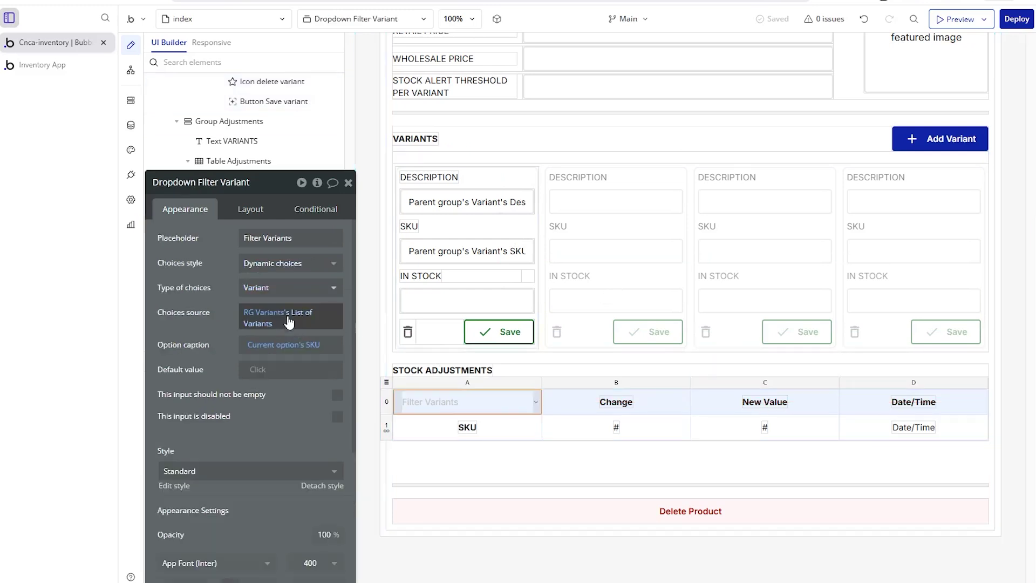
mouse_move(276, 320)
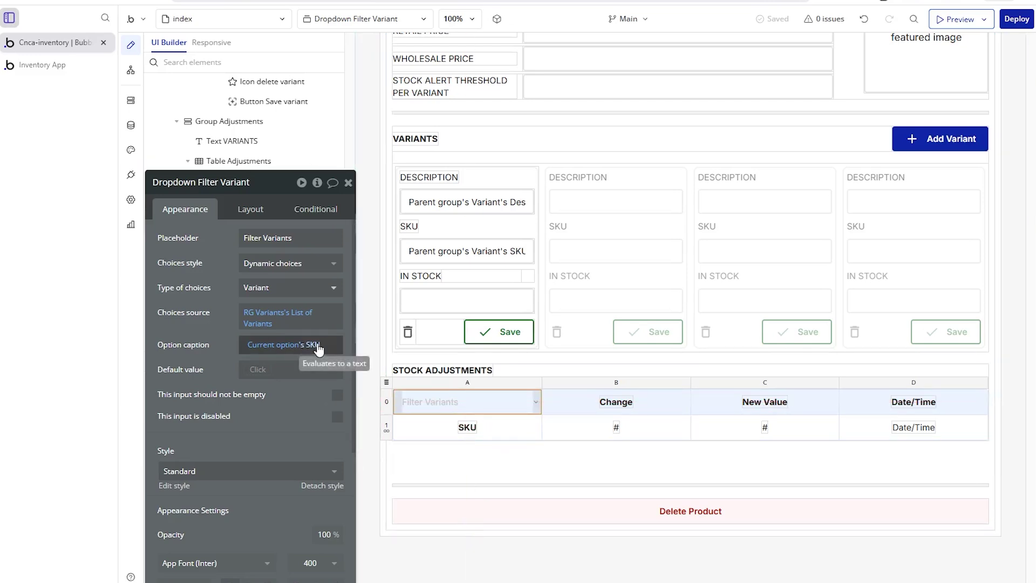
- Inspect the Change, New Value and Date/Time header texts, and the repeating row's SKU expression in Table Adjustments
left_click(616, 402)
left_click(776, 400)
left_click(920, 400)
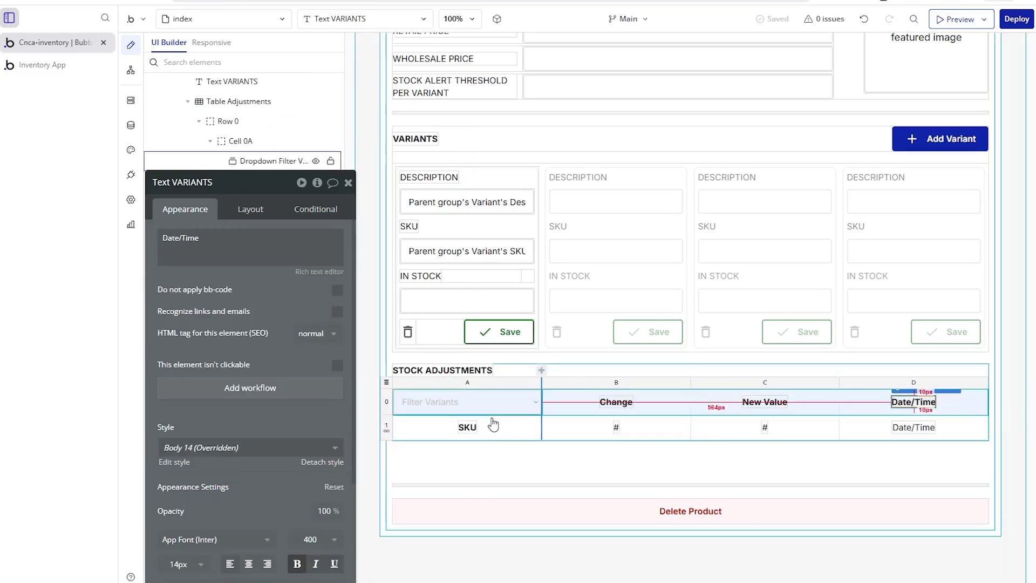
left_click(388, 433)
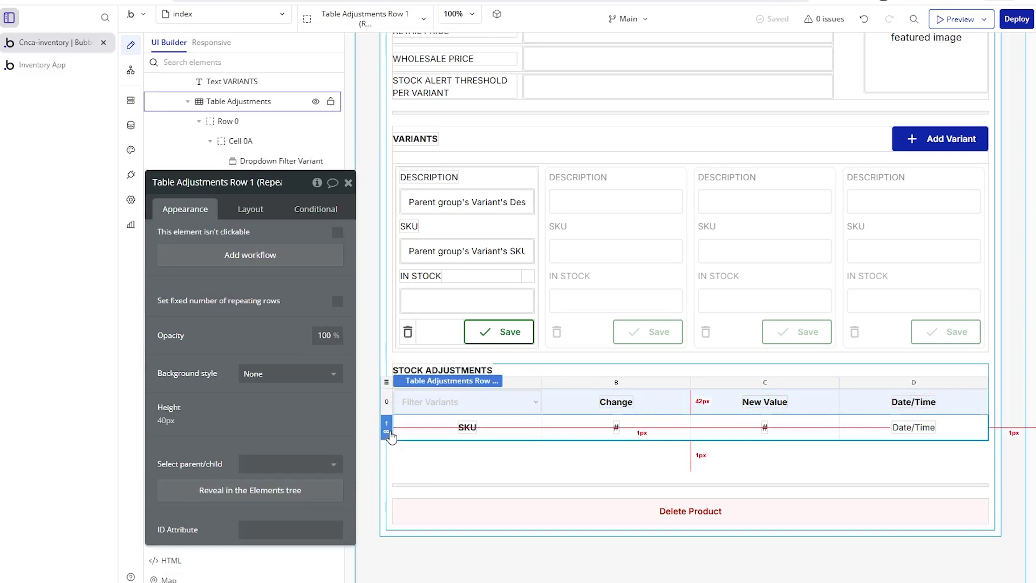
left_click(466, 427)
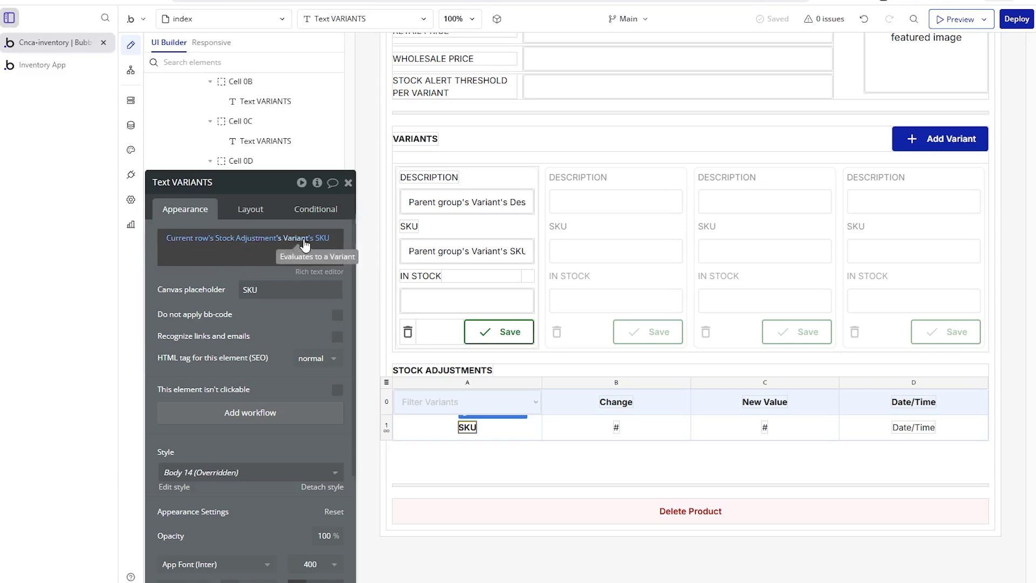
- Examine the Stock Adjustments search behind Table Adjustments, including its product and variant constraints, sorting and empty-constraint option
left_click(386, 381)
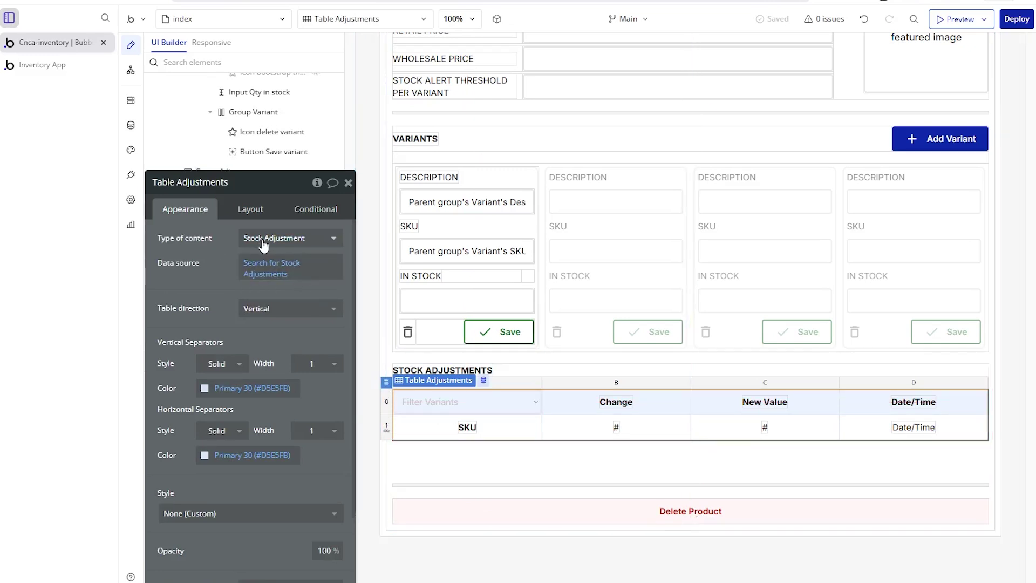
left_click(282, 267)
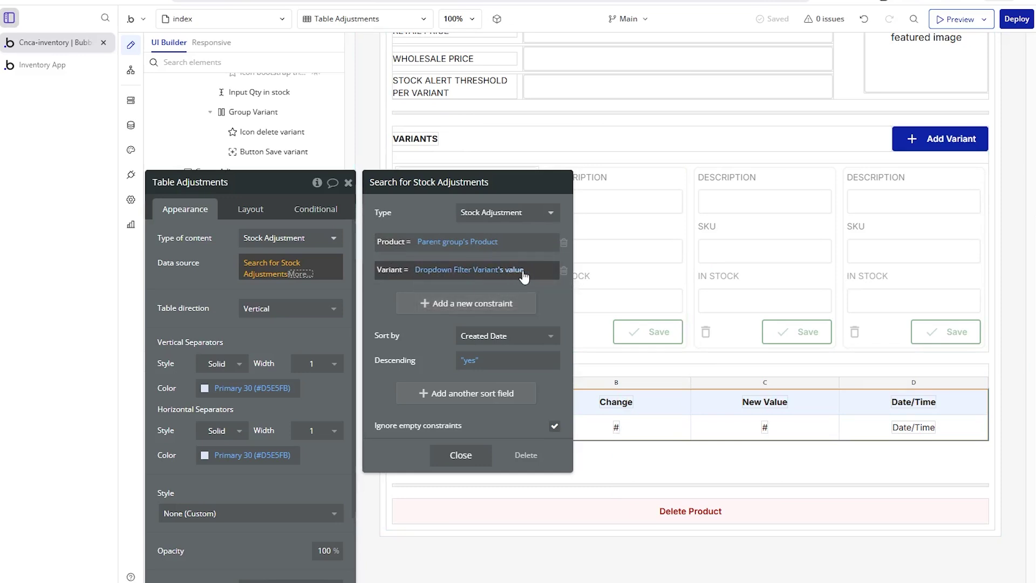
left_click_drag(423, 207, 422, 99)
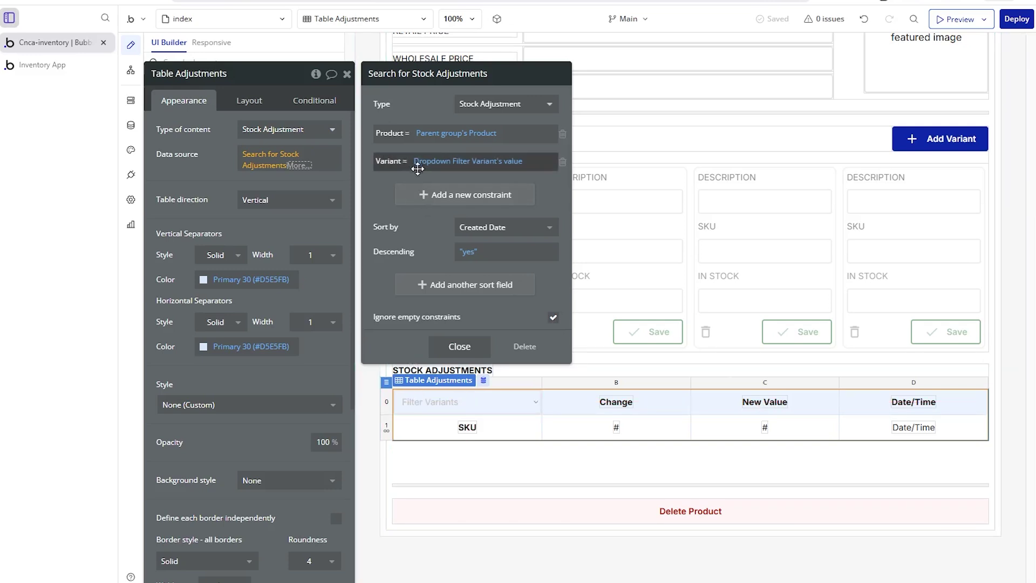
mouse_move(419, 165)
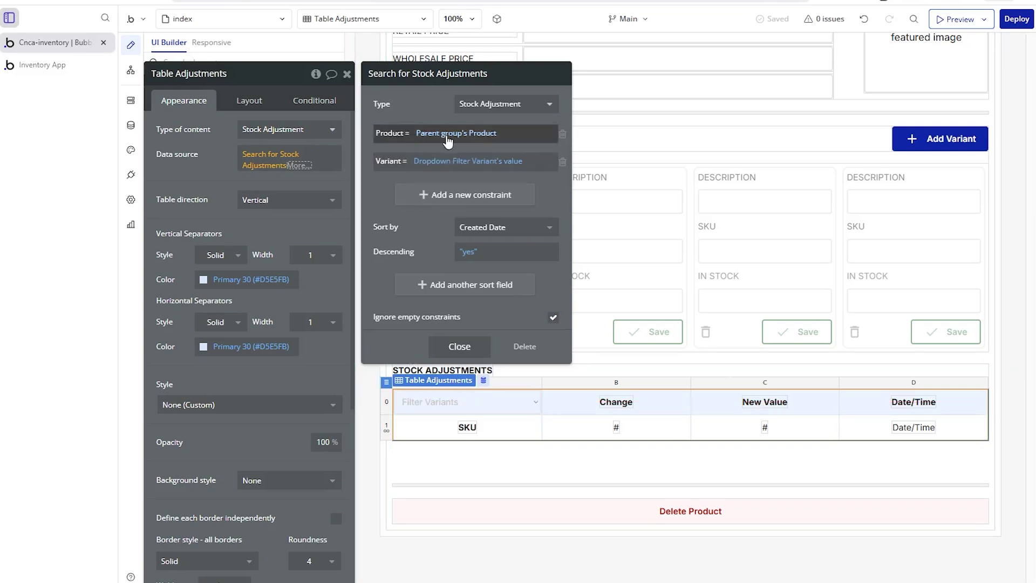
mouse_move(447, 139)
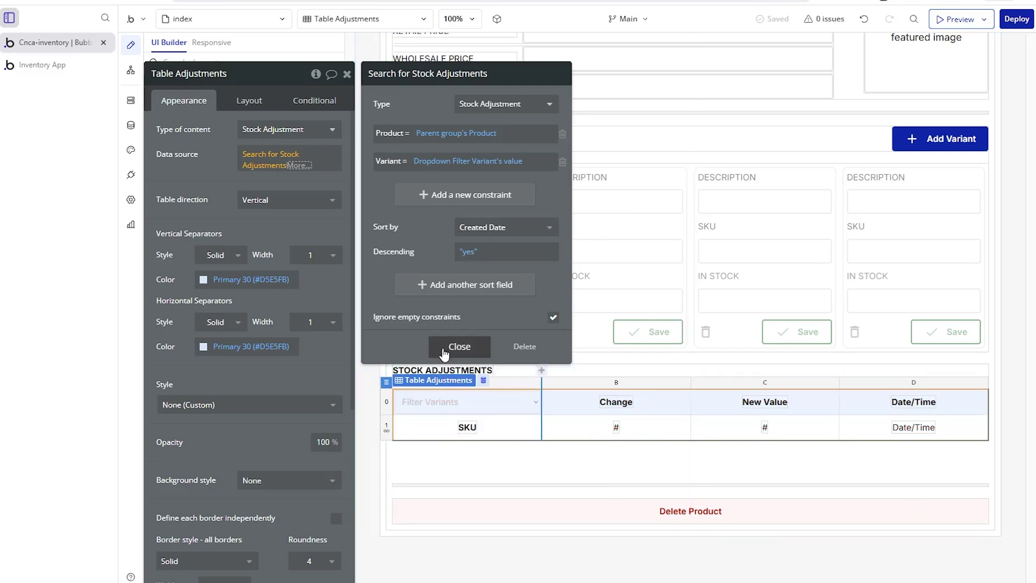
- Inspect the SKU, change, new value and date/time expressions in the repeating row of Table Adjustments
left_click(466, 428)
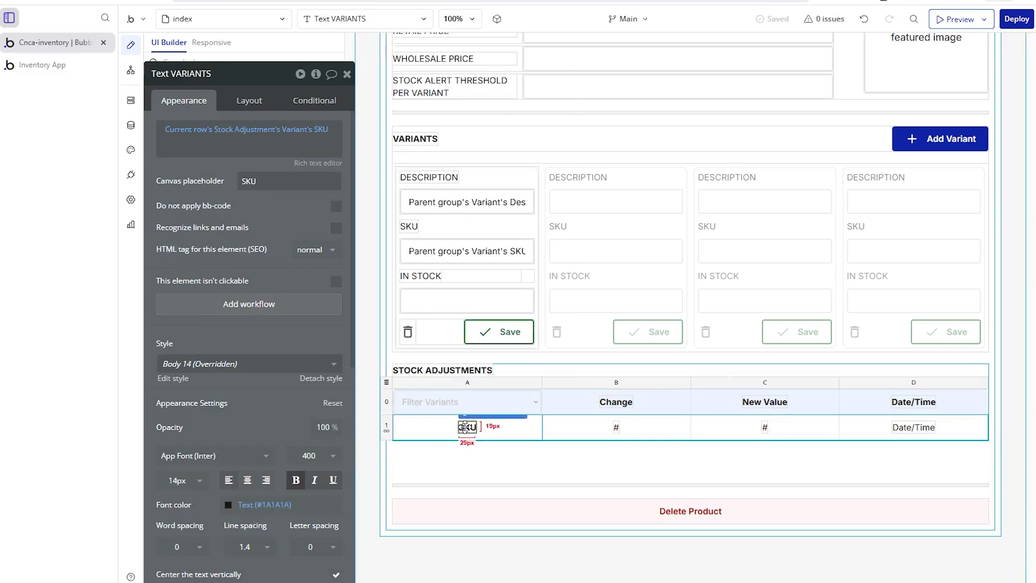
left_click(244, 144)
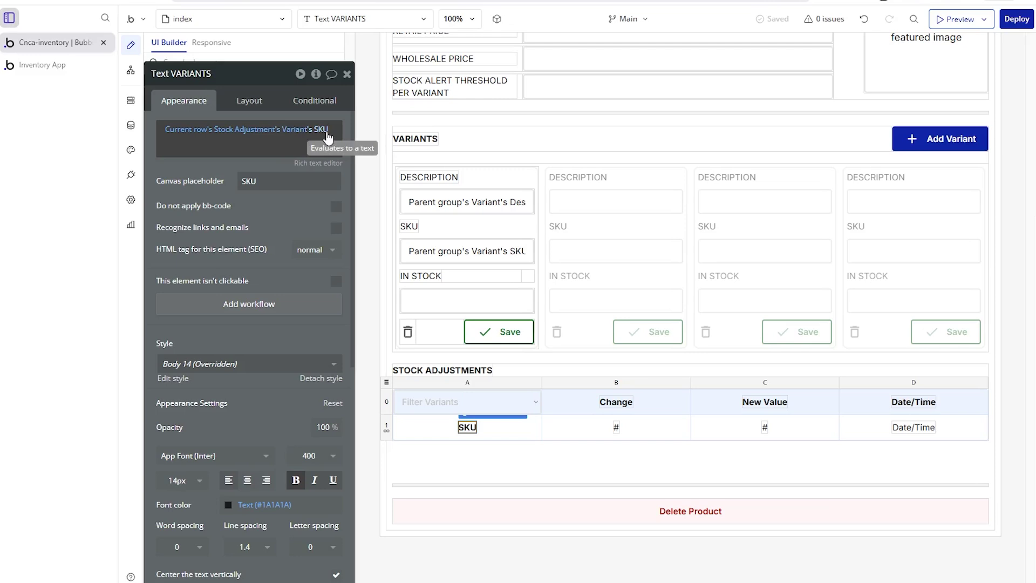
left_click(615, 429)
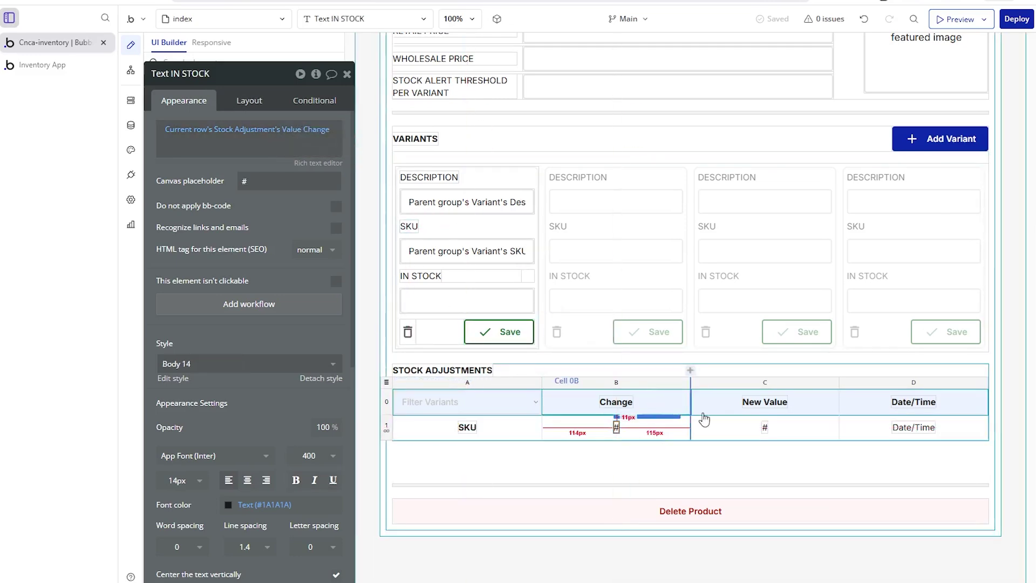
left_click(765, 427)
left_click(765, 427)
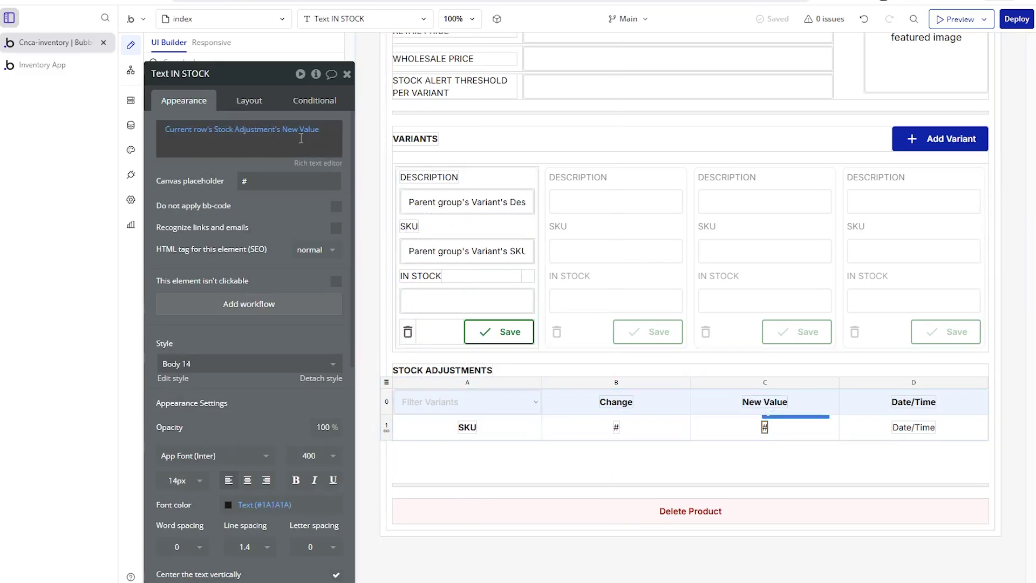
left_click(918, 427)
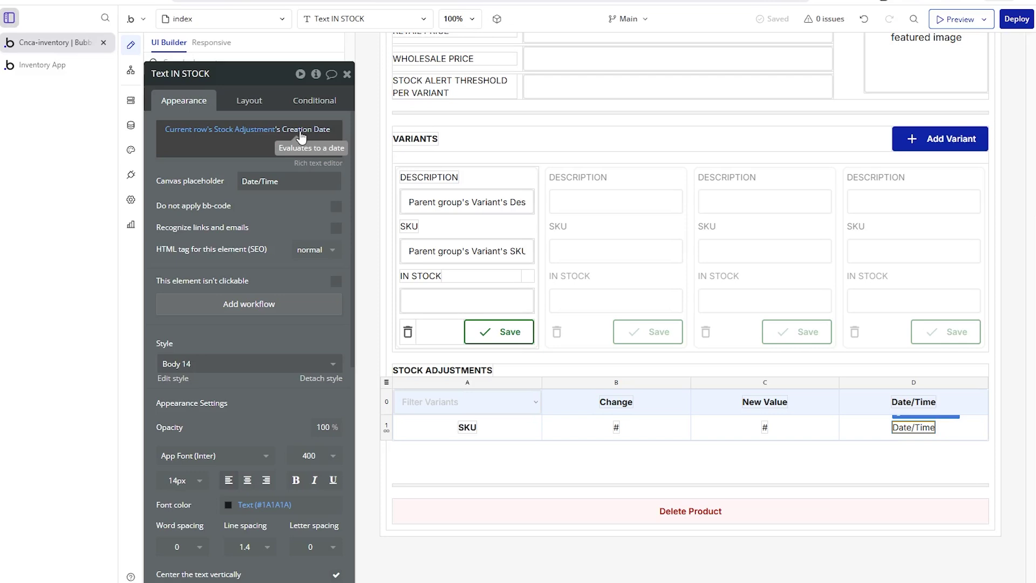
left_click(347, 74)
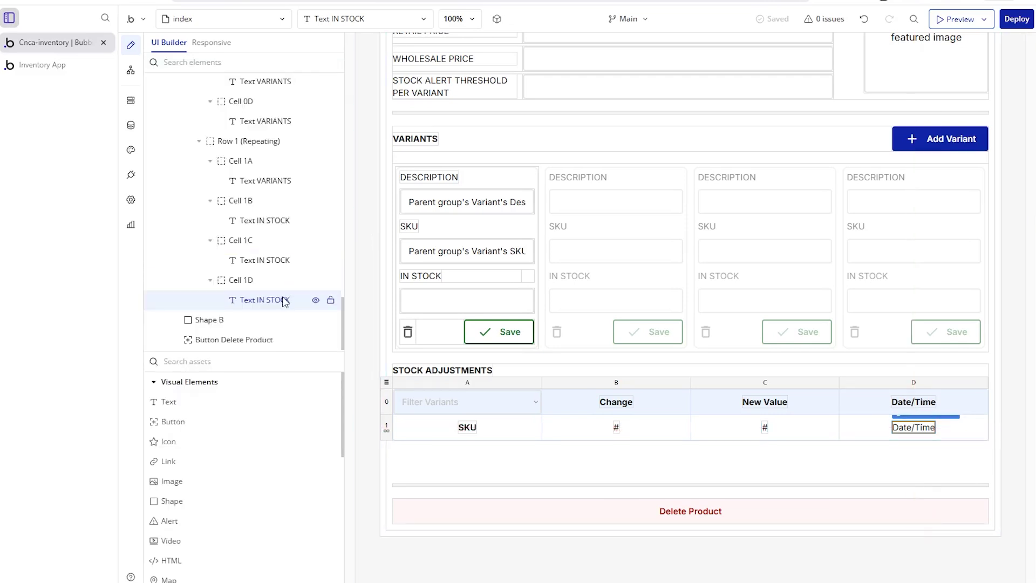
- Reveal the Manage Categories popup on the canvas and examine the category search behind RG Categories
scroll(284, 303, "up", 7)
scroll(224, 288, "up", 10)
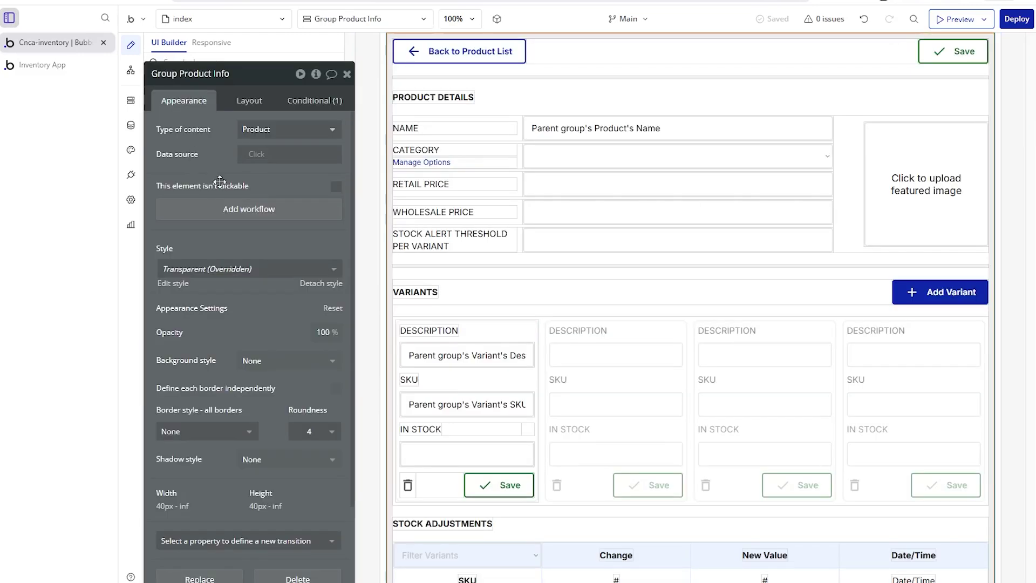
left_click_drag(210, 137, 374, 129)
left_click(316, 143)
scroll(563, 208, "up", 3)
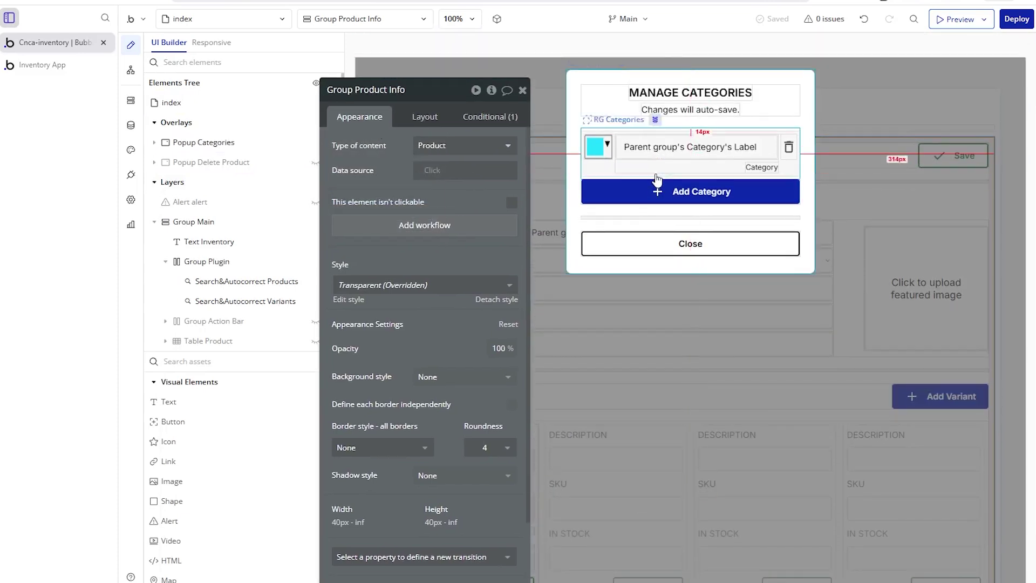
left_click(610, 166)
left_click(273, 191)
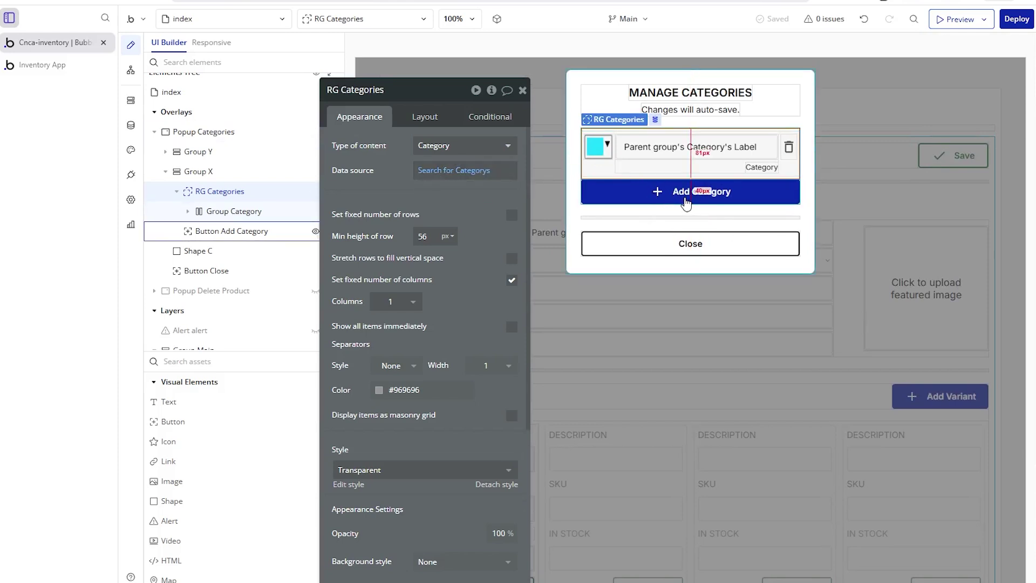
left_click(475, 172)
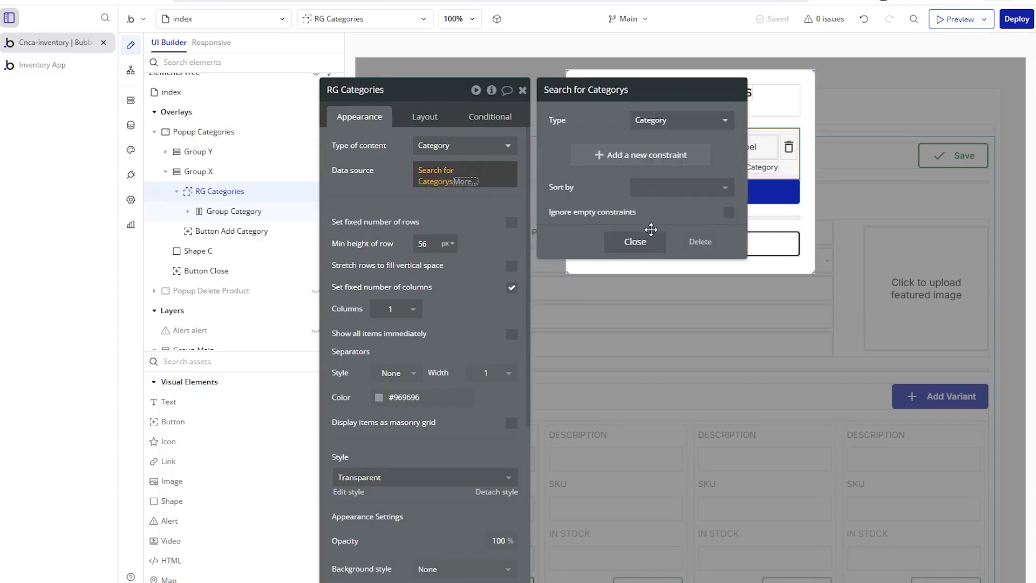
left_click(648, 241)
left_click(385, 177)
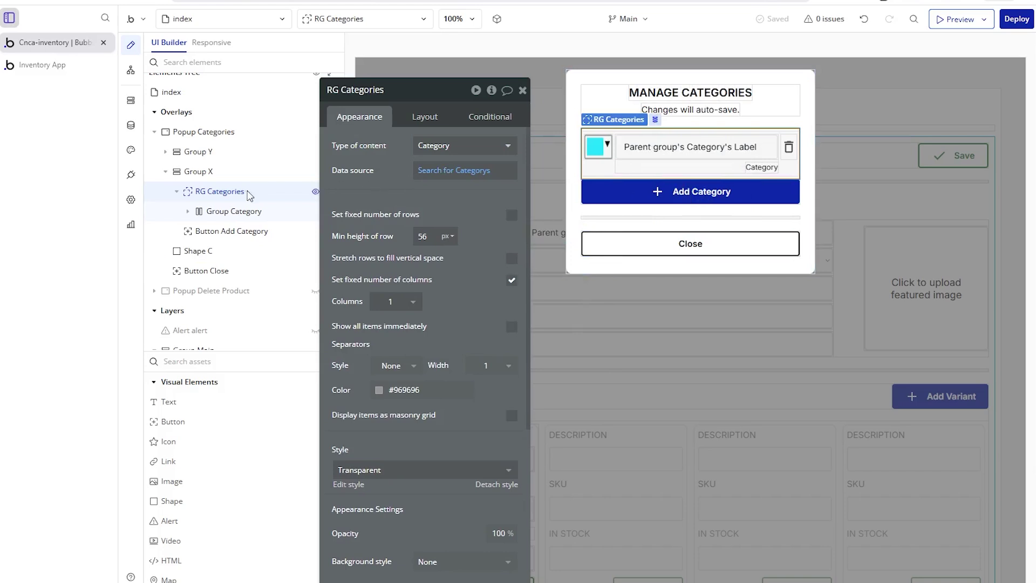
- Inspect Group Category and its AirColorpicker A element, and check the Air Color Picker entry among the installed plugins
left_click(225, 211)
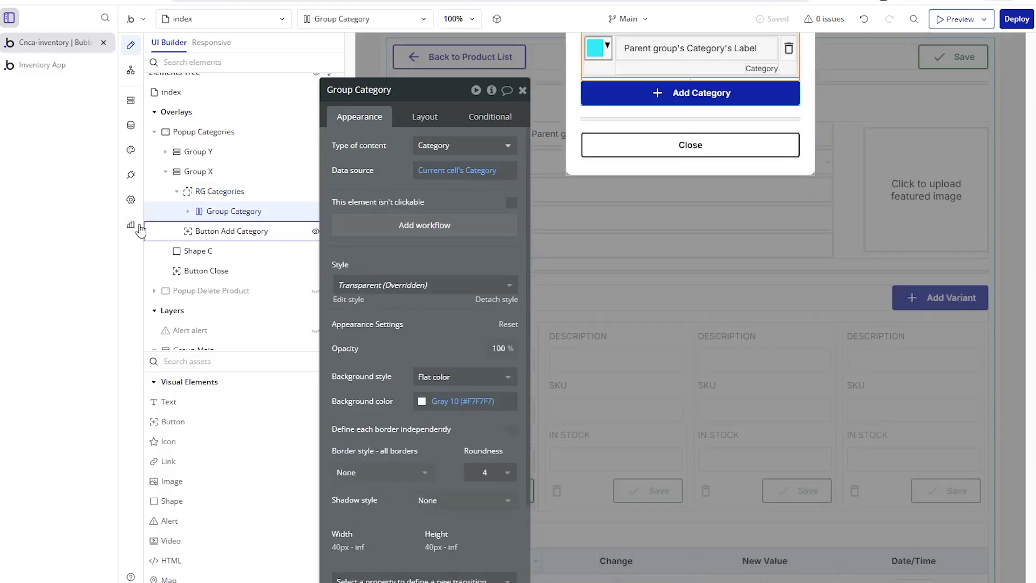
left_click(188, 212)
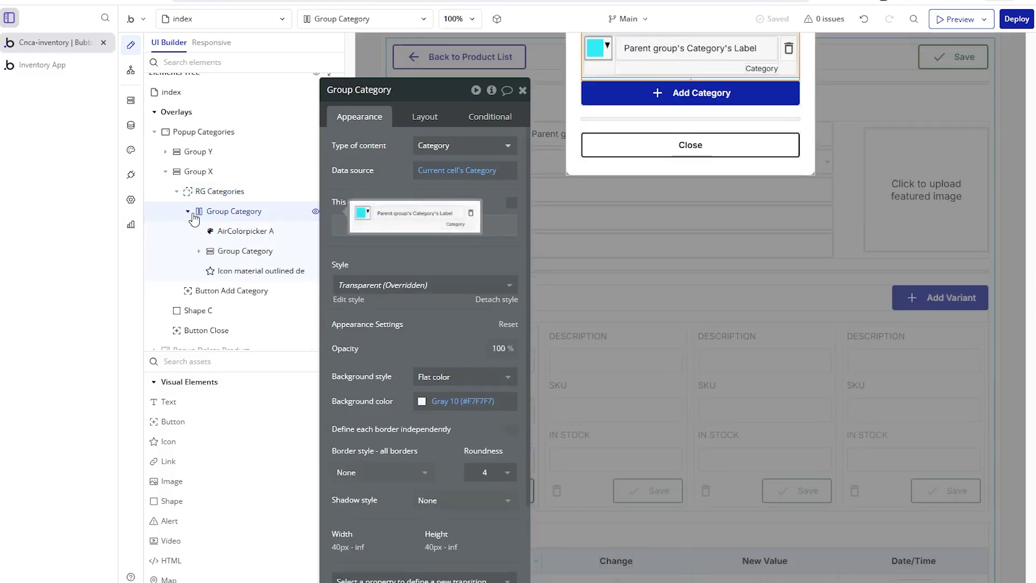
left_click(251, 233)
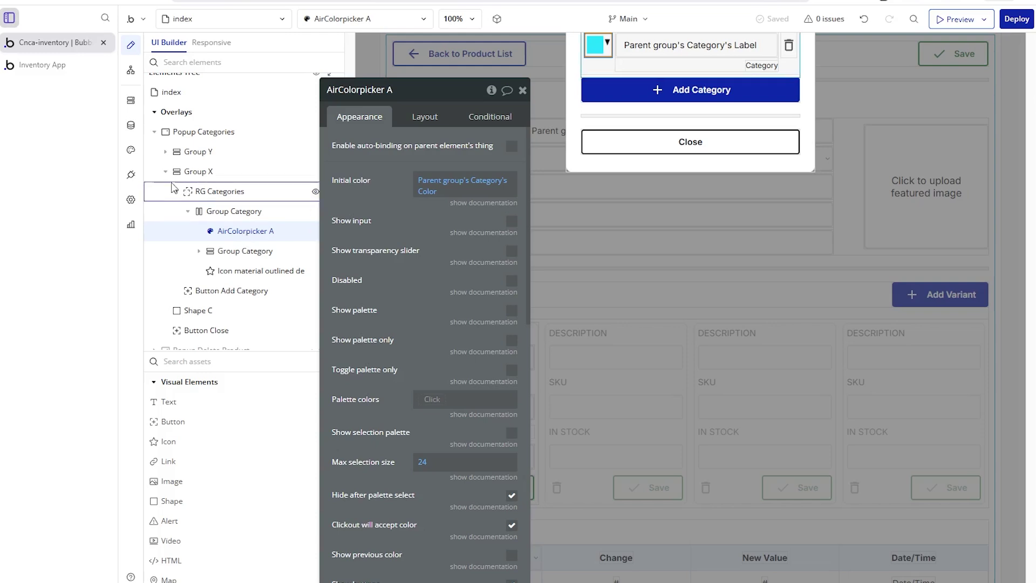
left_click(130, 174)
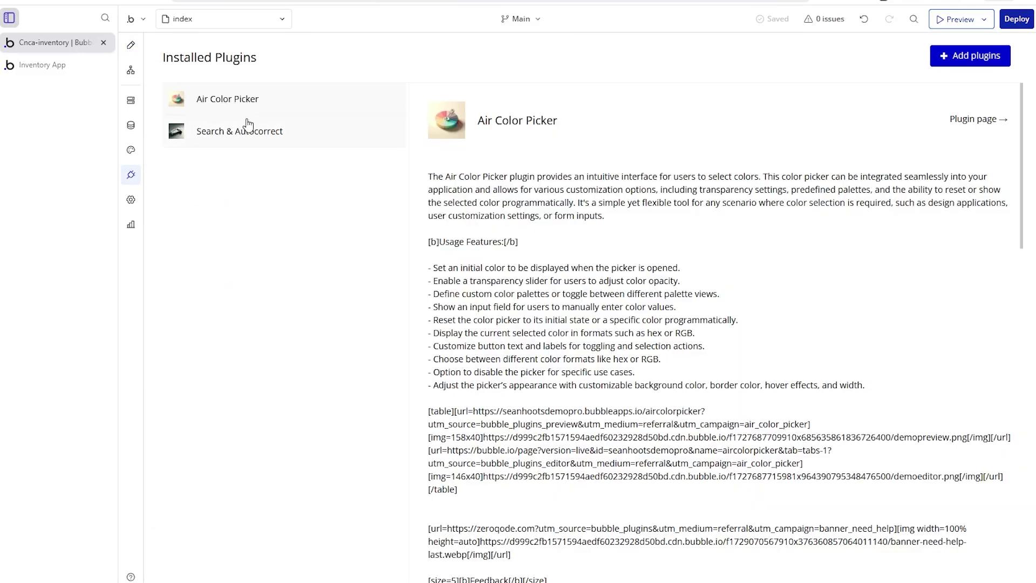
left_click(131, 48)
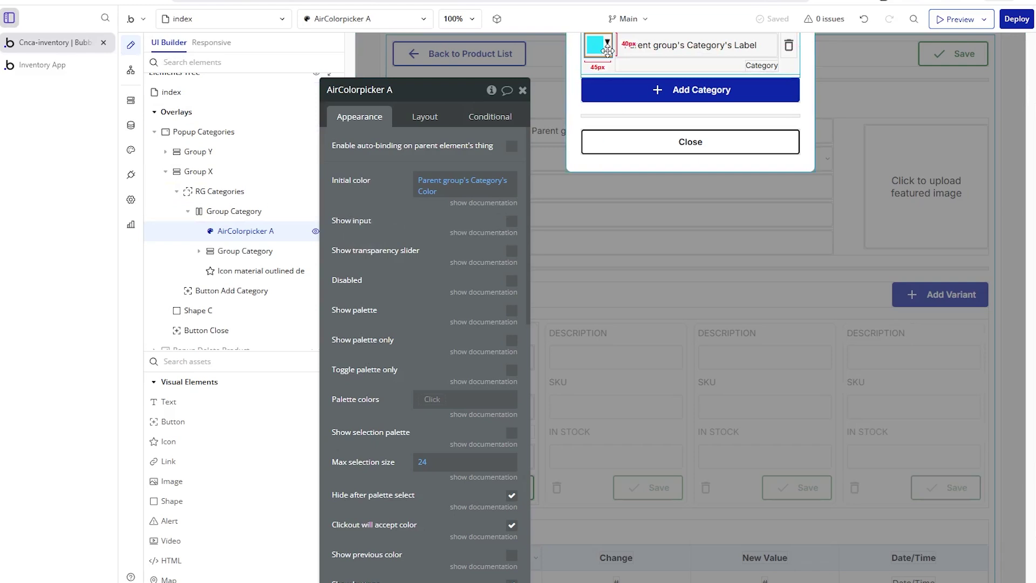
- Review AirColorpicker A's appearance options, including initial color, palette, buttons and format
left_click_drag(432, 286, 398, 229)
scroll(418, 236, "down", 2)
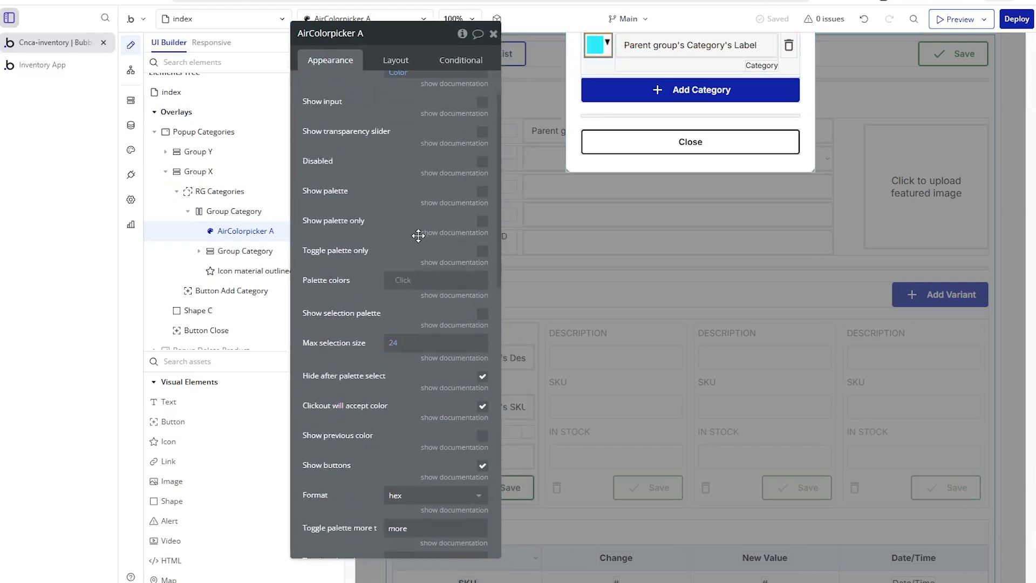
scroll(419, 236, "down", 2)
scroll(419, 238, "up", 3)
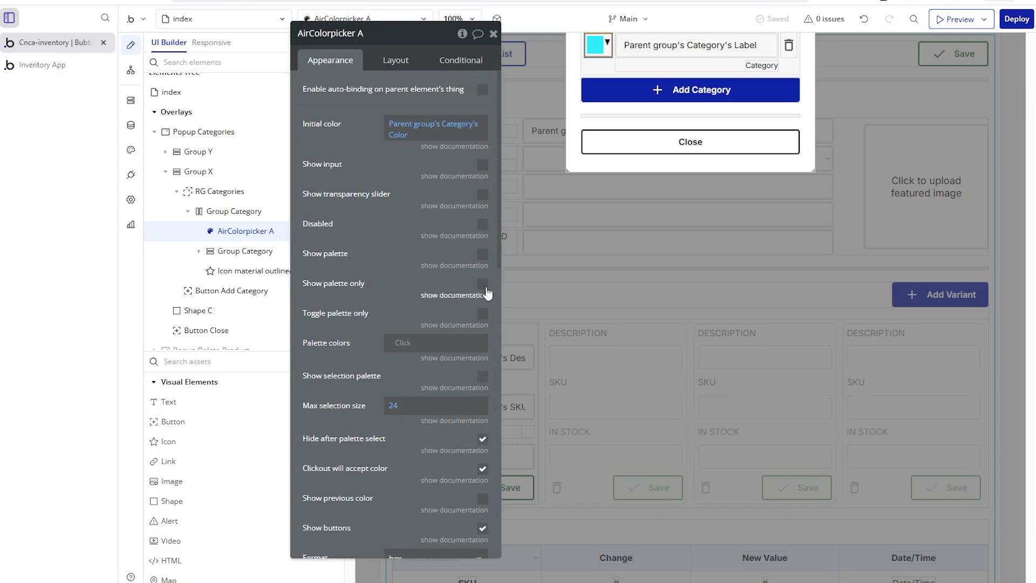
scroll(597, 119, "up", 1)
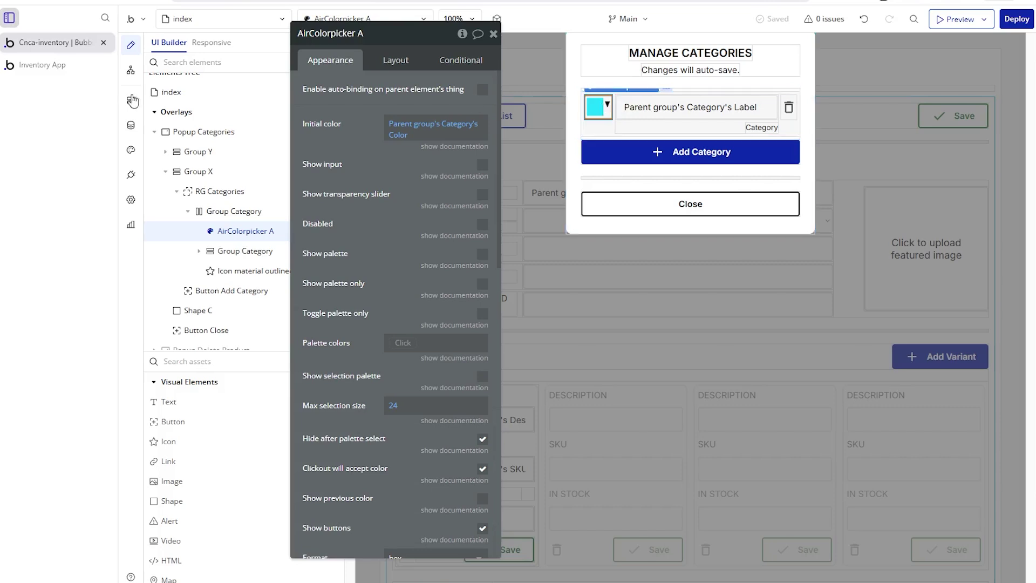
- Examine the Color values stored in All Categories, and compare them with the color picker's initial color expression
left_click(130, 125)
left_click(382, 197)
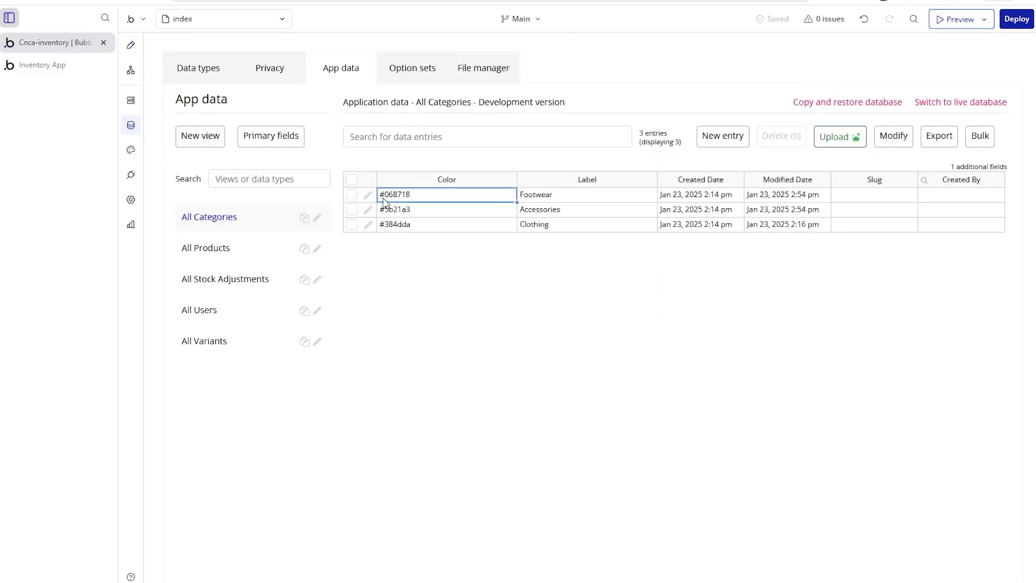
left_click_drag(385, 197, 412, 222)
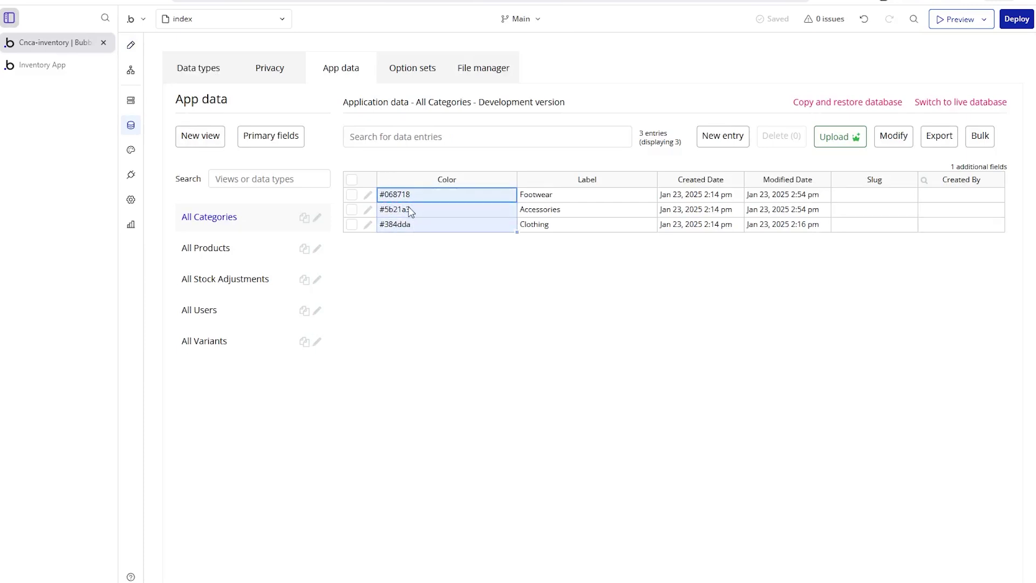
left_click(130, 45)
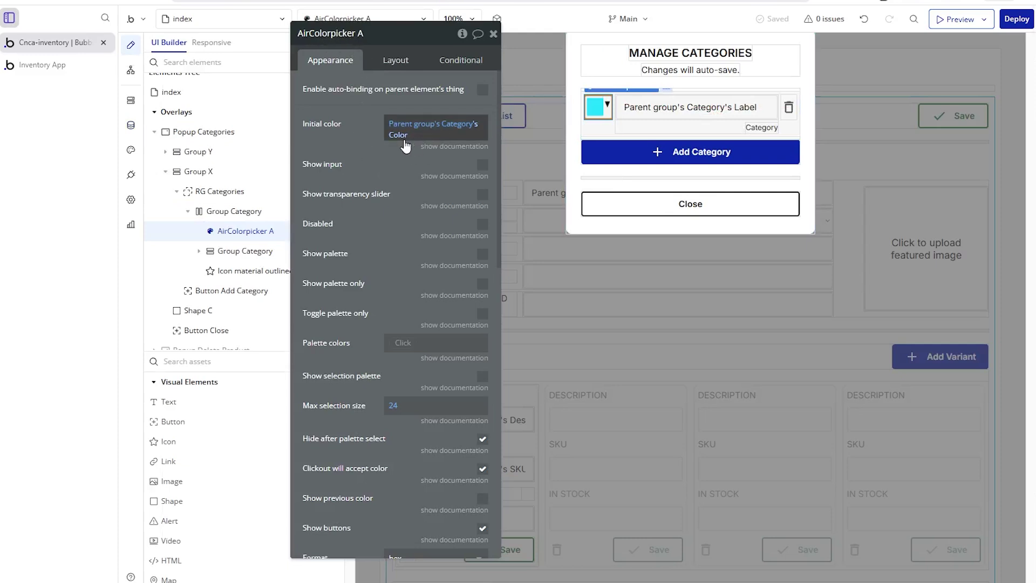
mouse_move(432, 126)
- Check the data sources of Group Category and RG Categories, plus the settings of Input Edit Category and the delete icon
left_click(604, 125)
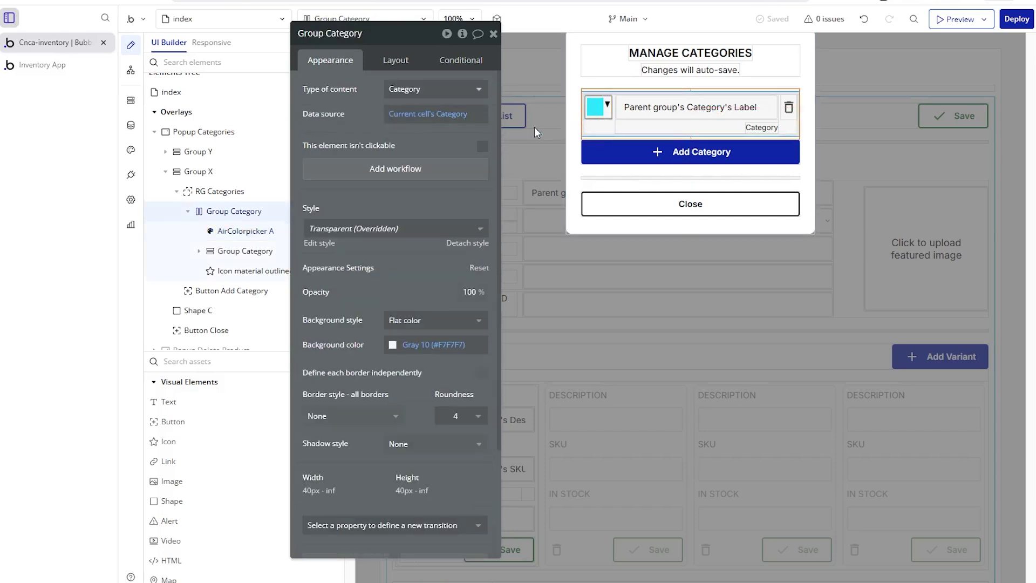
left_click(222, 191)
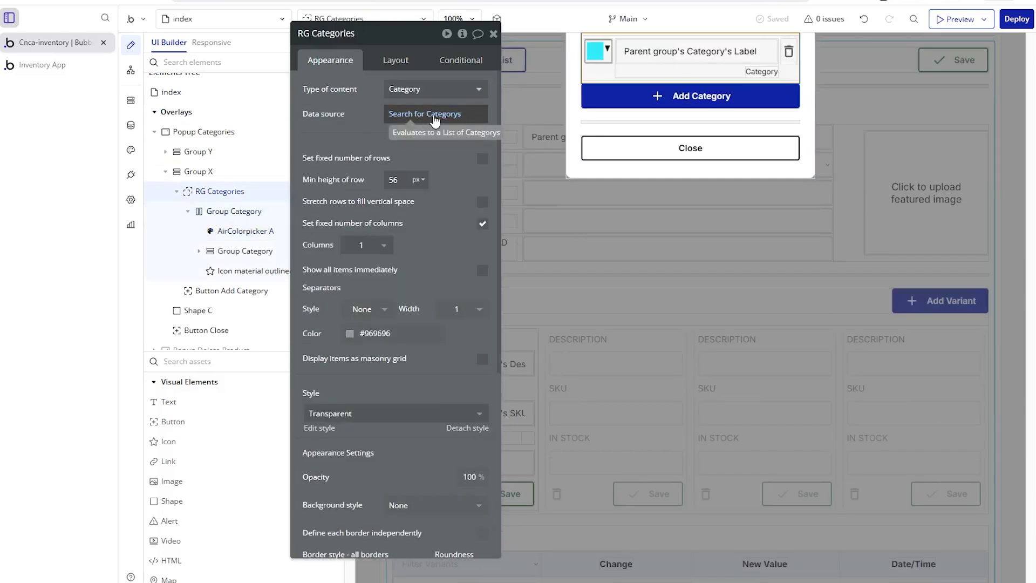
scroll(664, 70, "up", 1)
left_click(648, 112)
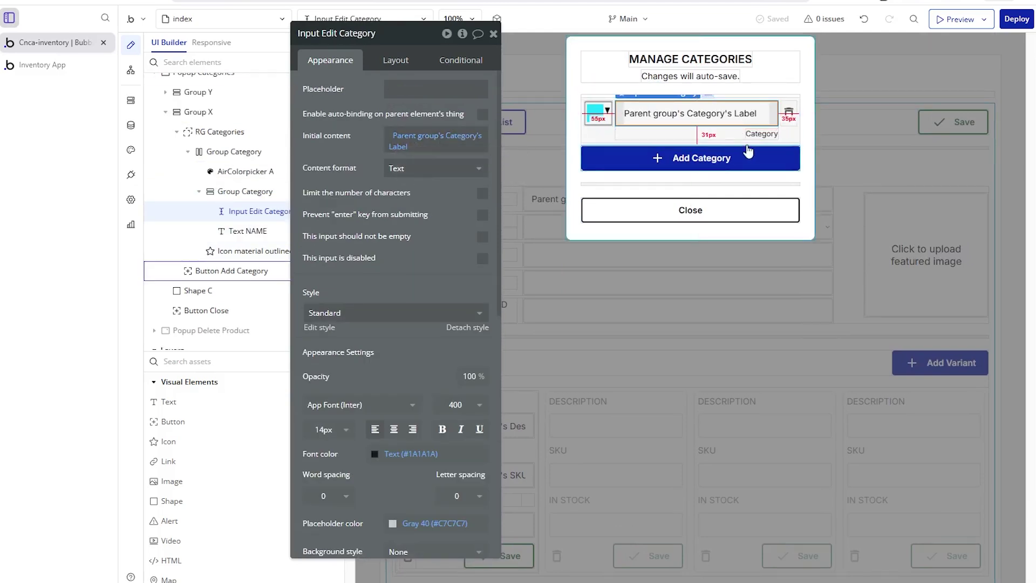
left_click(788, 113)
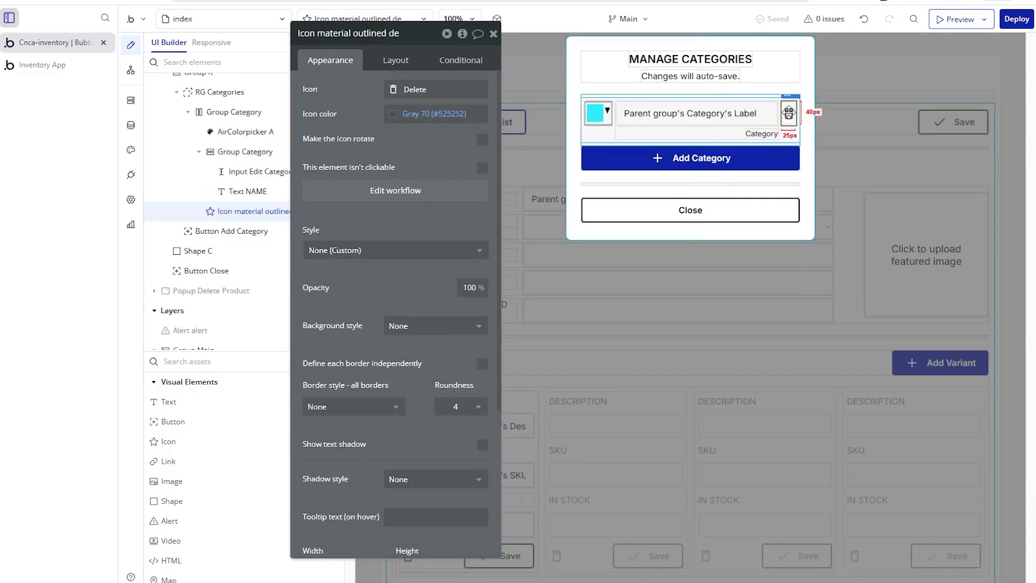
- Examine the product count expression in the category row's Text NAME, including its search's Category constraint
left_click(764, 133)
left_click(365, 94)
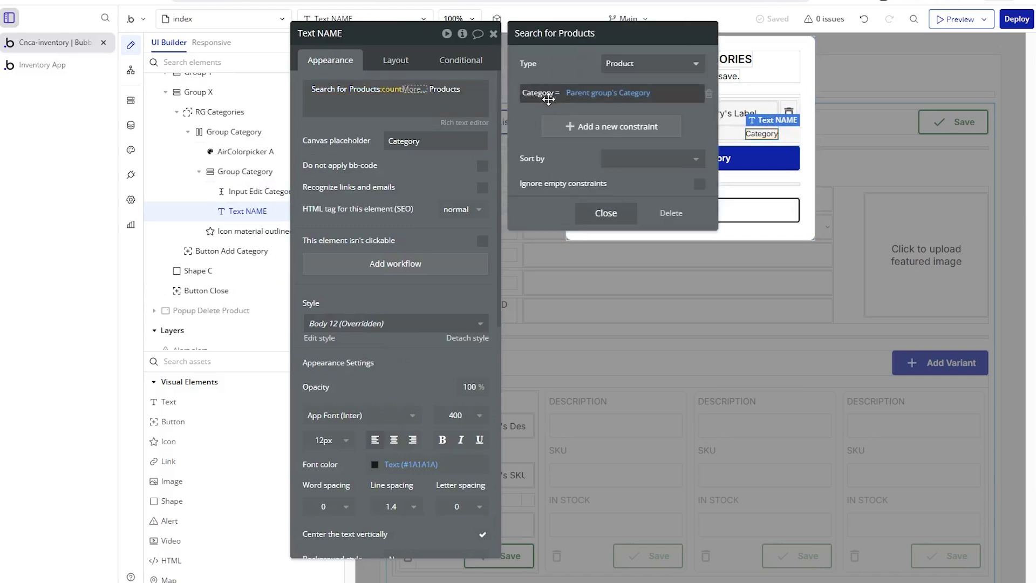
left_click(614, 94)
left_click(413, 106)
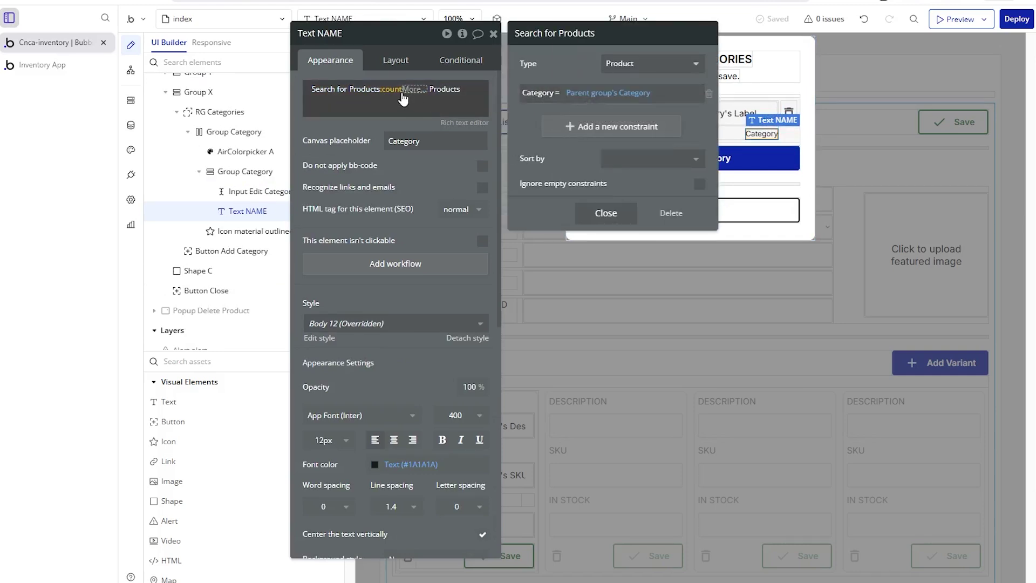
left_click(353, 147)
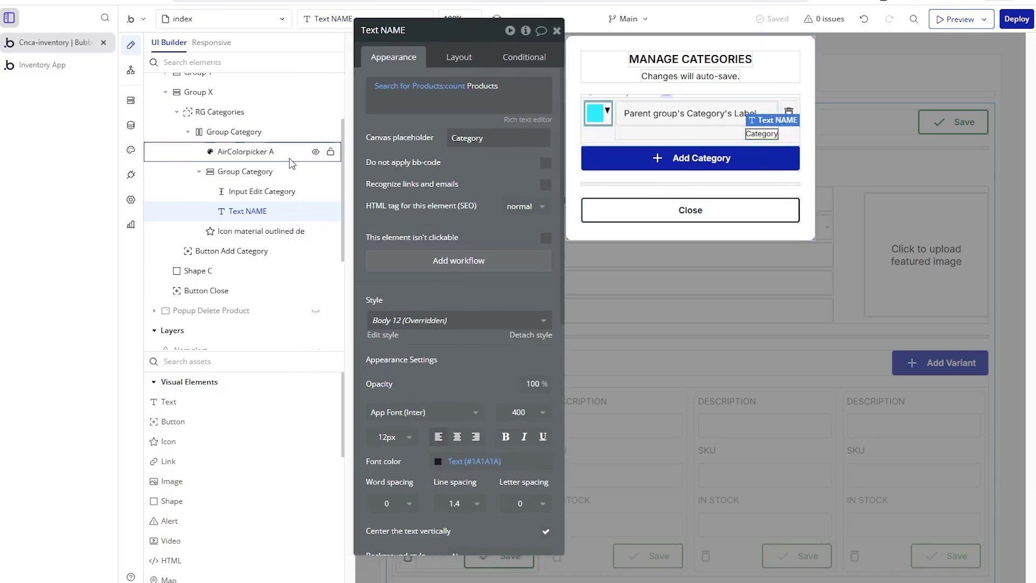
- Reveal Popup Delete Product on the canvas and inspect its confirmation text and the popup's content type
scroll(291, 165, "up", 2)
scroll(302, 162, "down", 5)
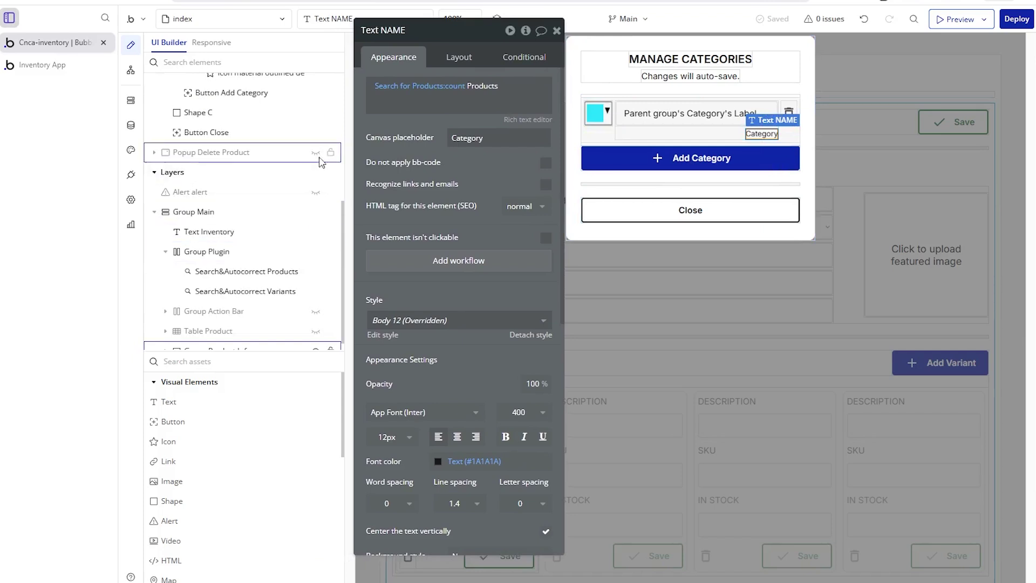
left_click(316, 153)
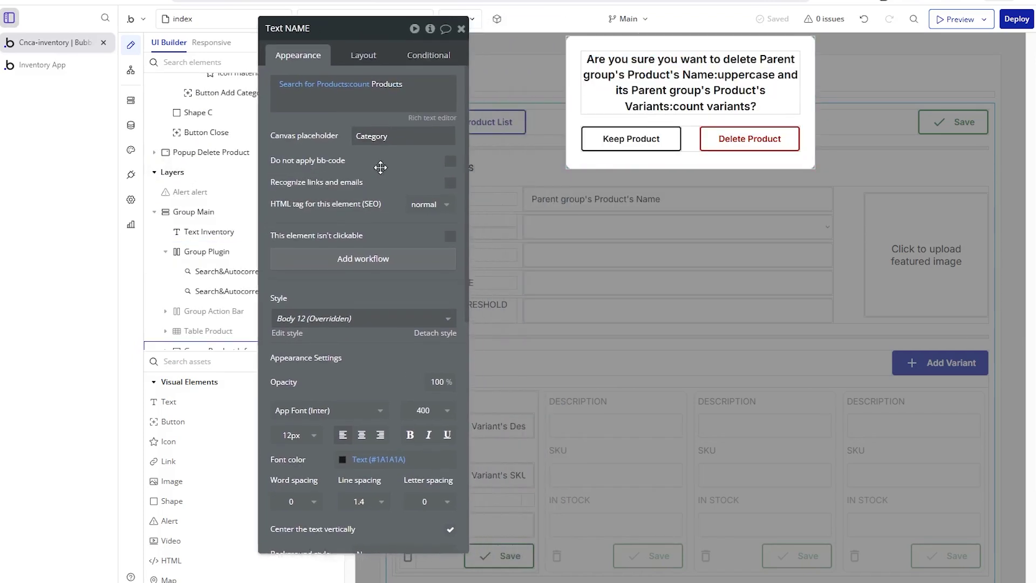
scroll(668, 401, "down", 4)
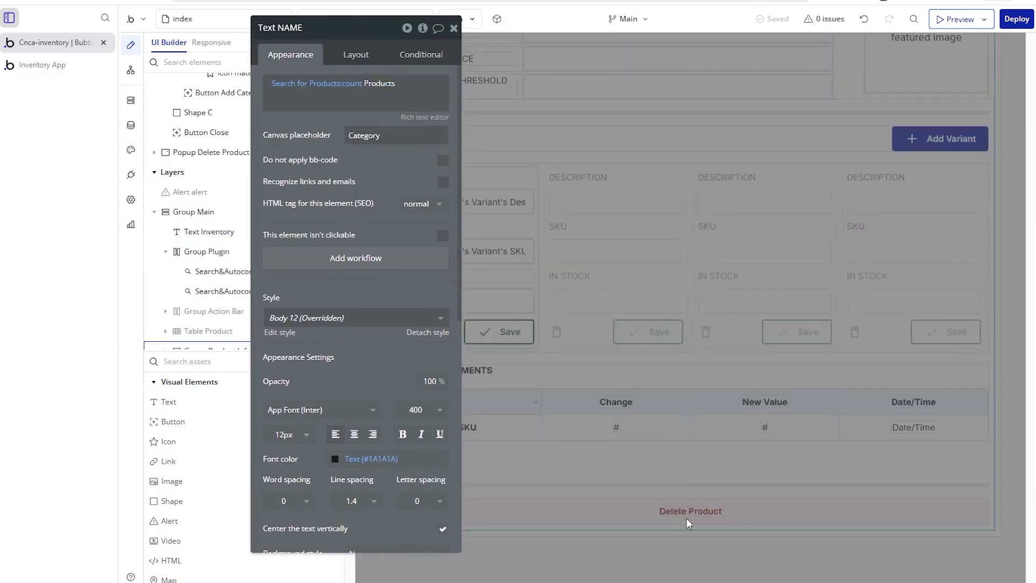
scroll(681, 323, "up", 5)
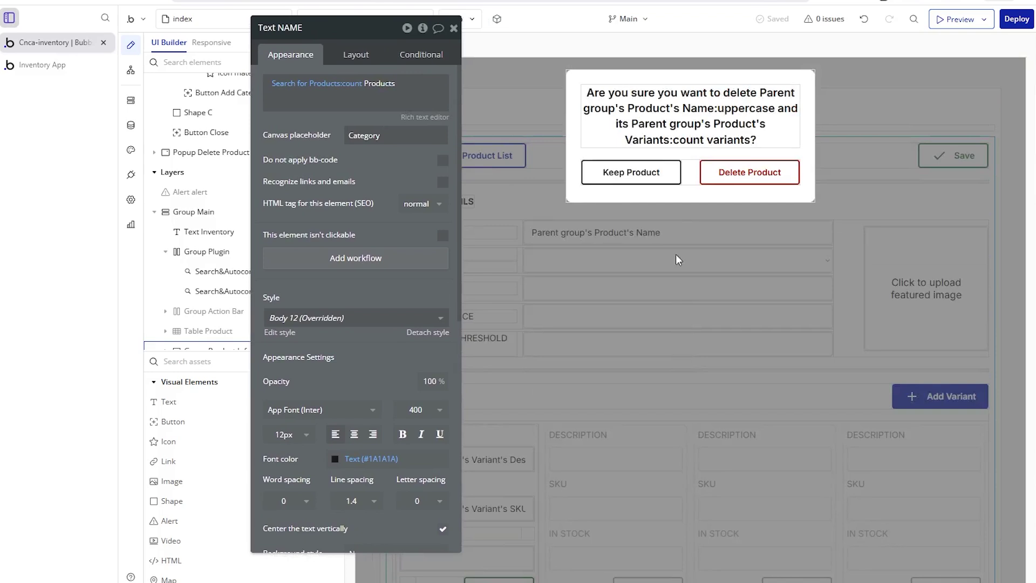
left_click(668, 136)
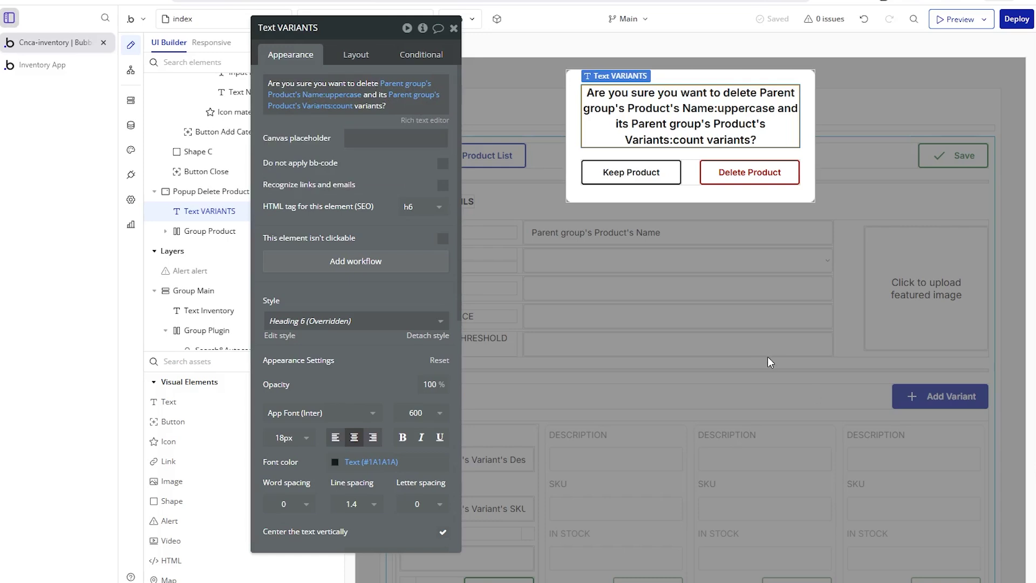
left_click(643, 194)
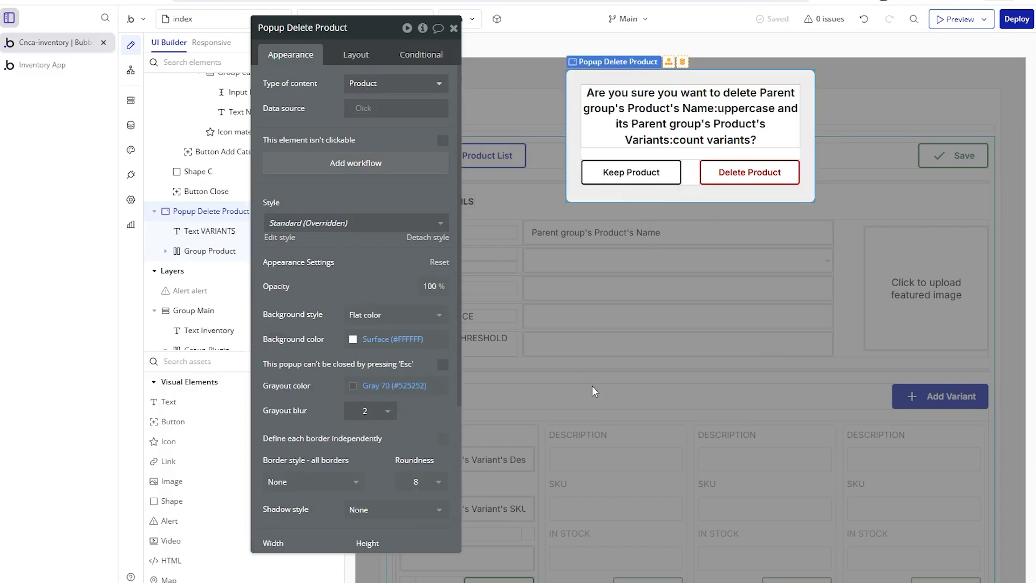
- Review the delete popup's confirmation text and its Delete Product and Keep Product buttons, and dismiss the popup from the canvas
scroll(592, 386, "down", 5)
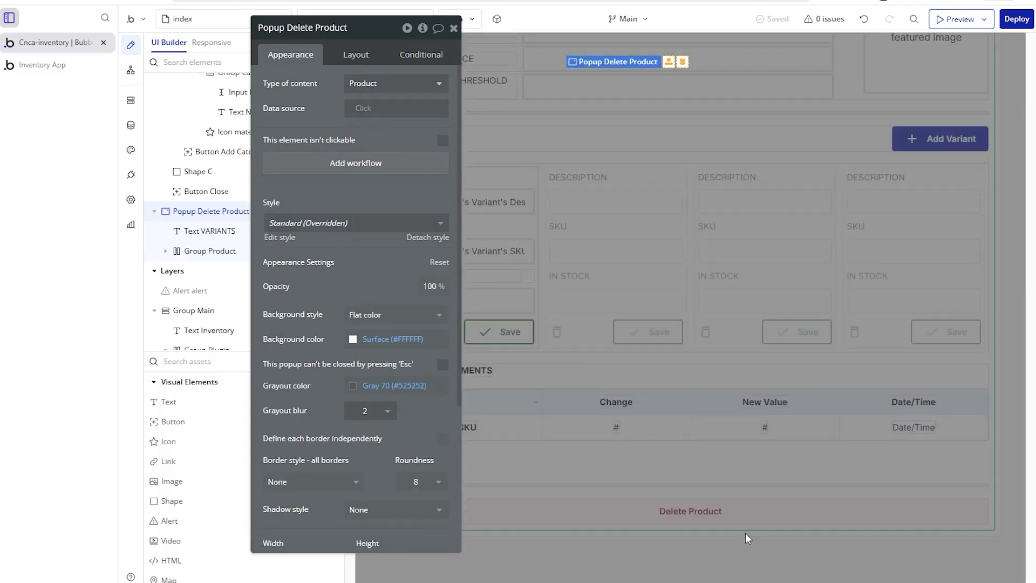
scroll(716, 465, "up", 5)
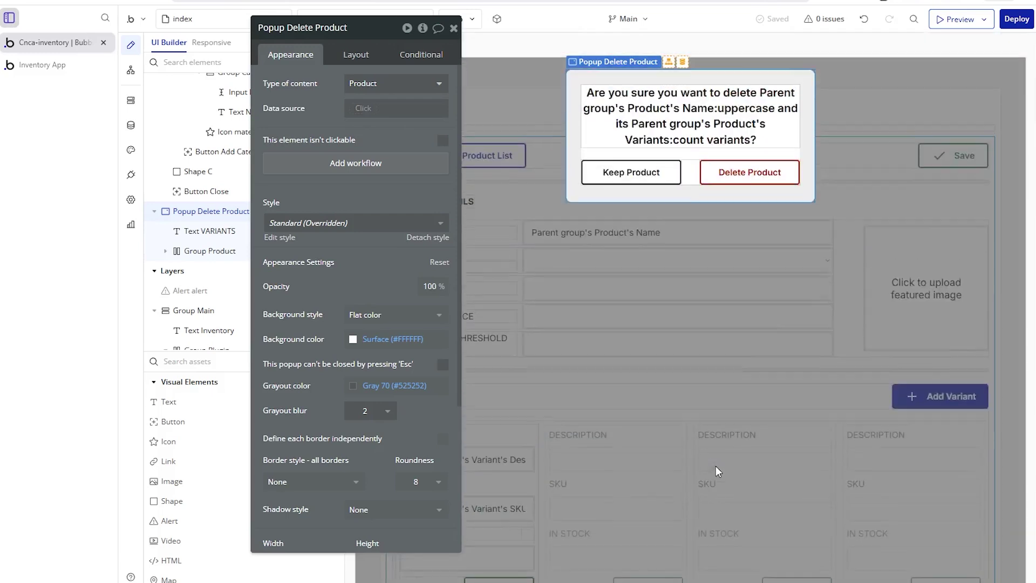
left_click(691, 137)
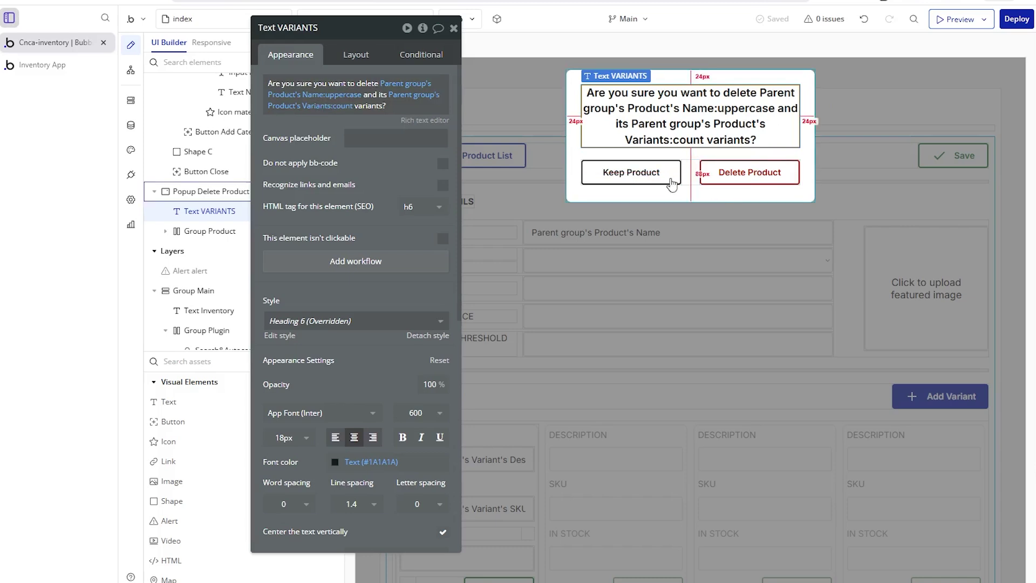
left_click(734, 178)
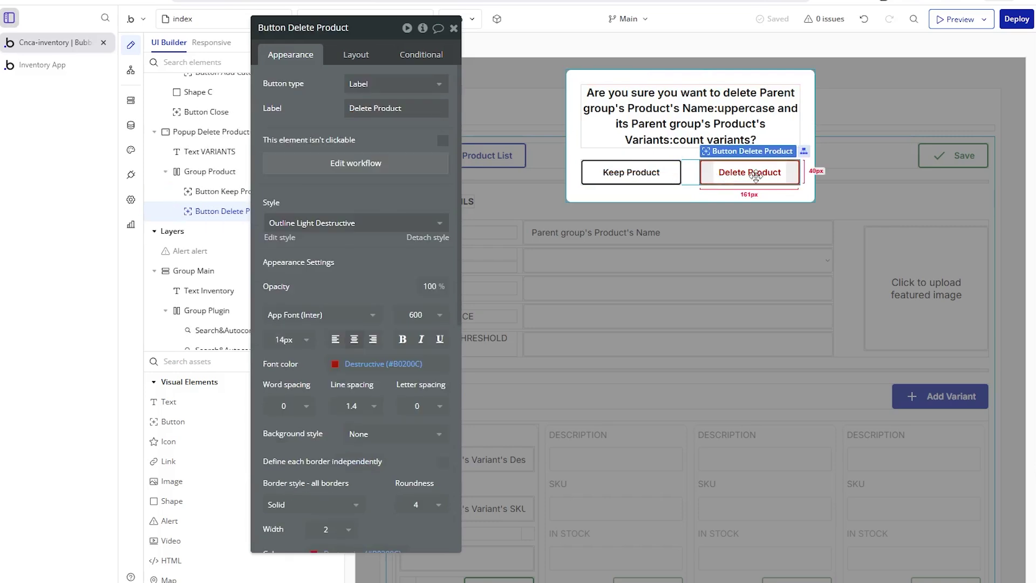
left_click(634, 183)
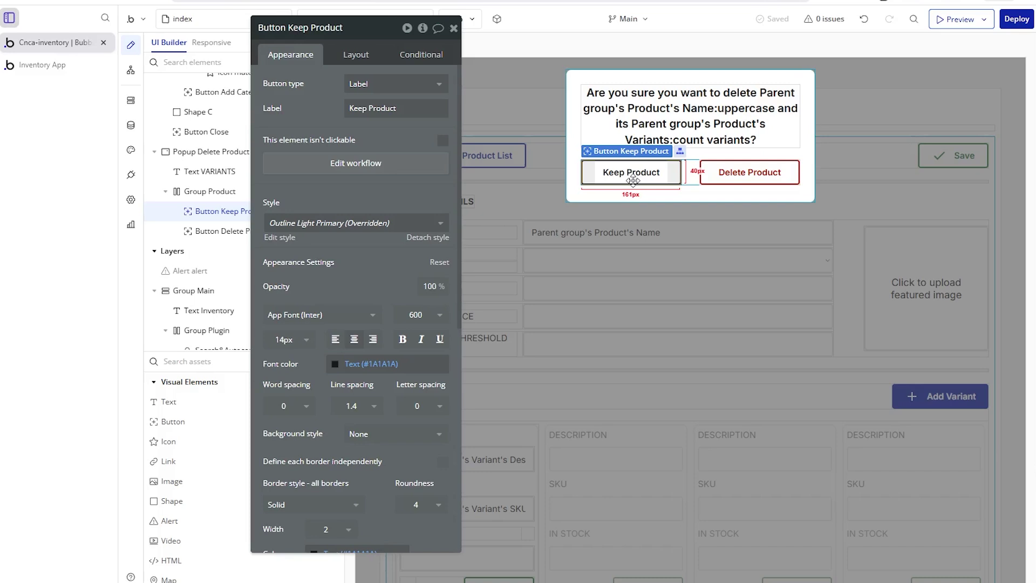
left_click(594, 291)
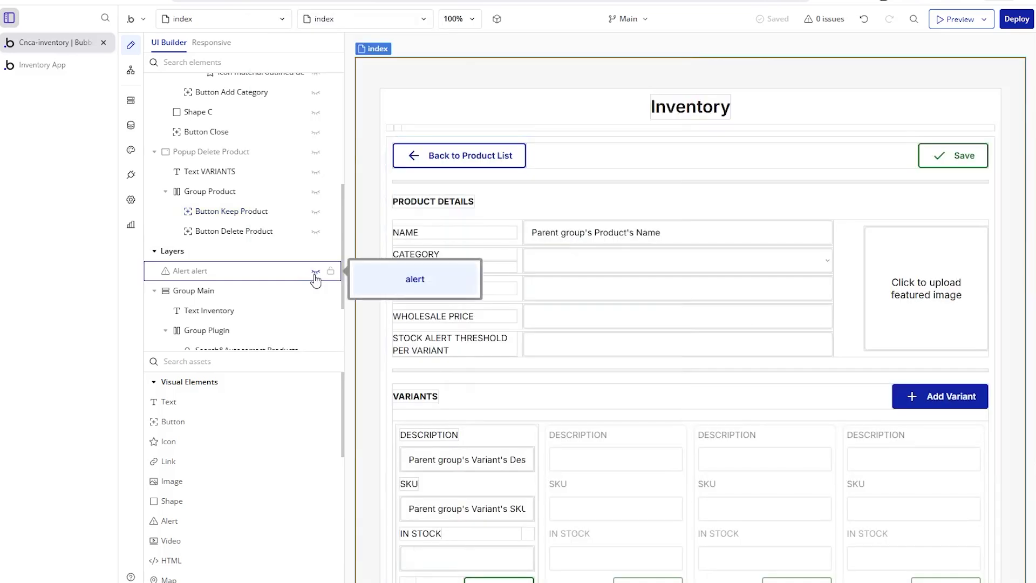
- Show the Alert alert element on the canvas, inspect its message text and placement settings, and close its properties
left_click(315, 273)
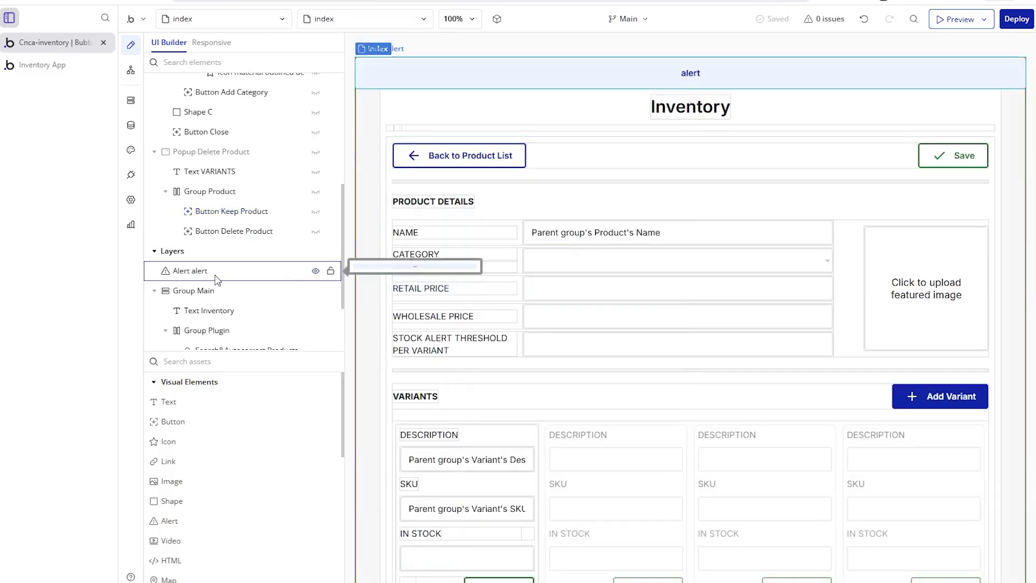
double_click(455, 76)
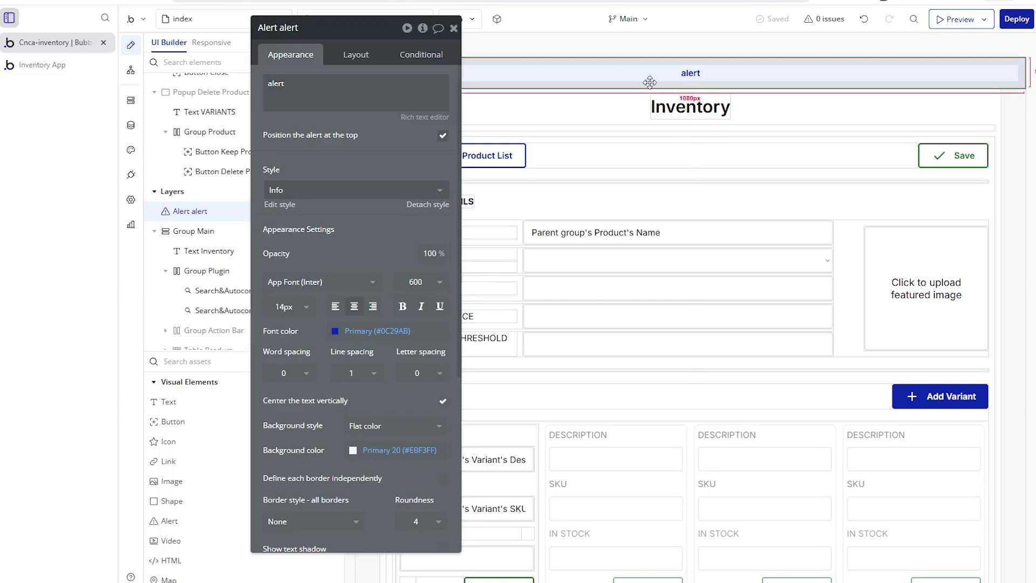
left_click(372, 94)
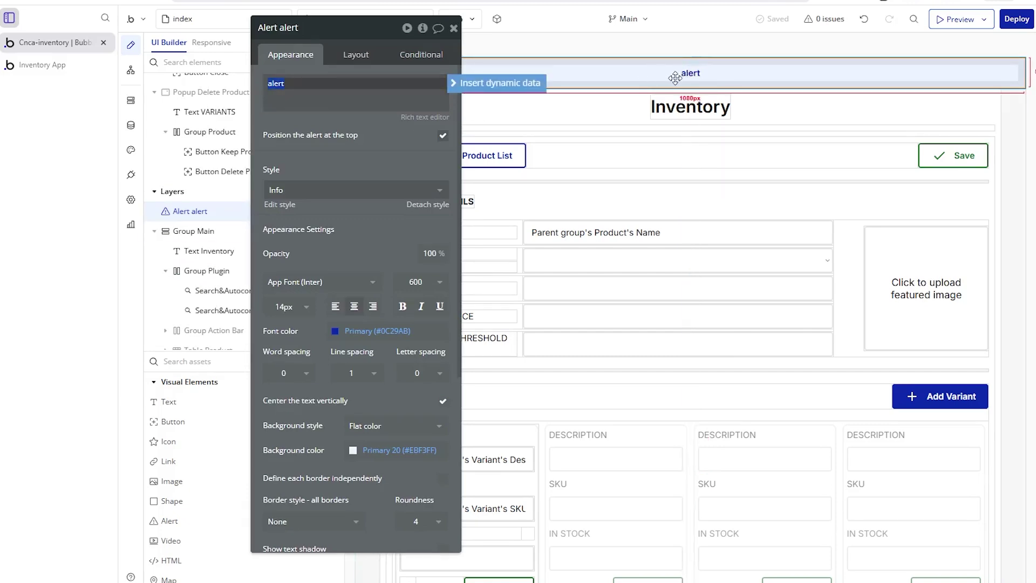
left_click(392, 120)
left_click(454, 28)
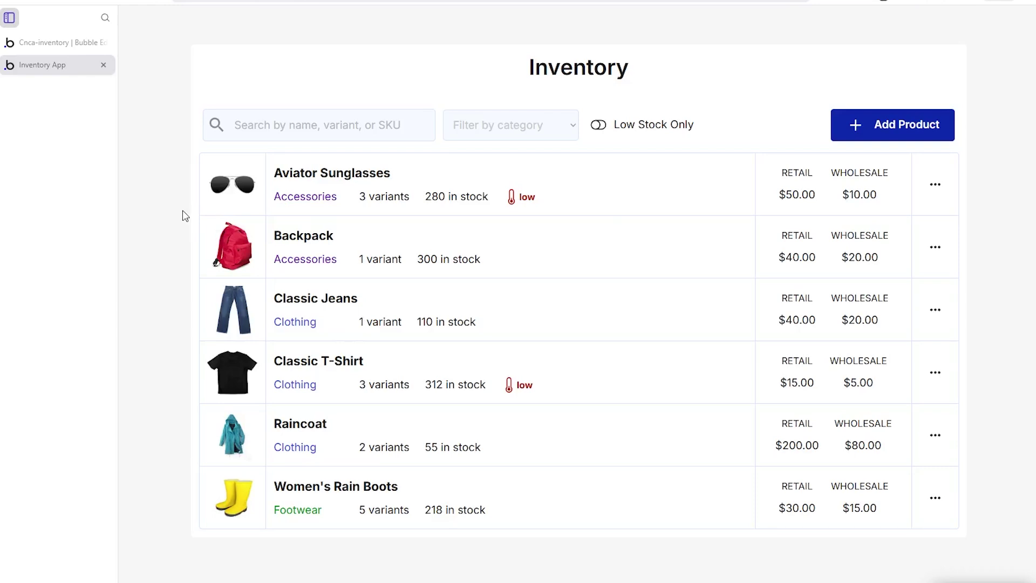
- In the Inventory App preview, go back and forth between the product list and the Aviator Sunglasses details
left_click(935, 189)
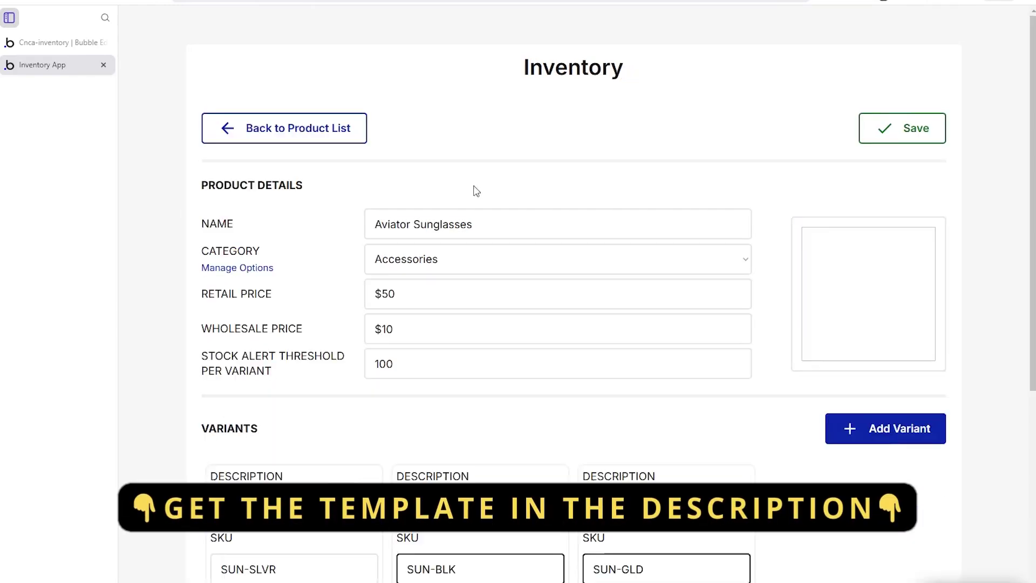
left_click(315, 132)
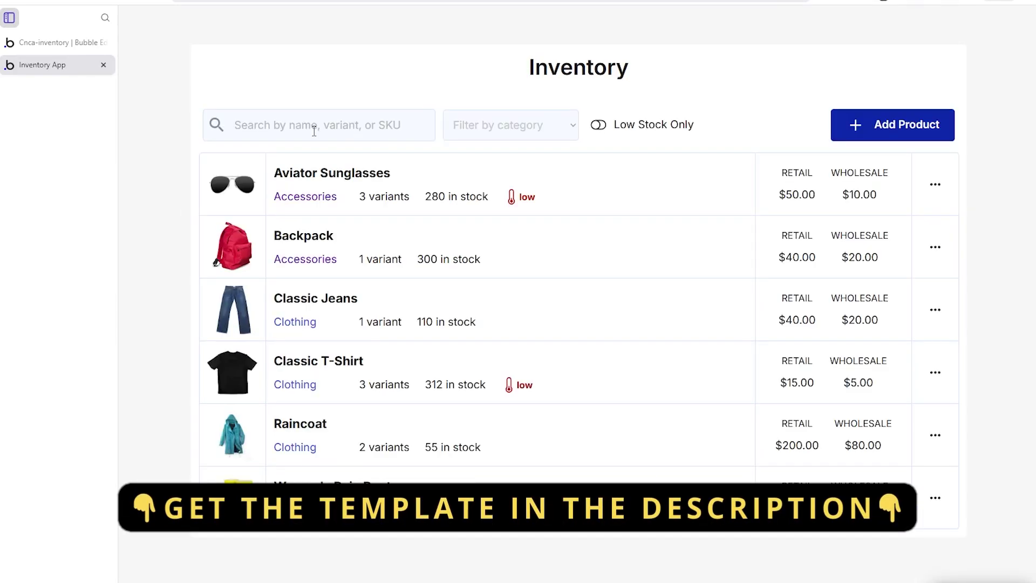
left_click(934, 192)
left_click(359, 137)
- Return to the Bubble editor's design view and inspect Group Main's view custom state, including its type and default value
left_click(100, 49)
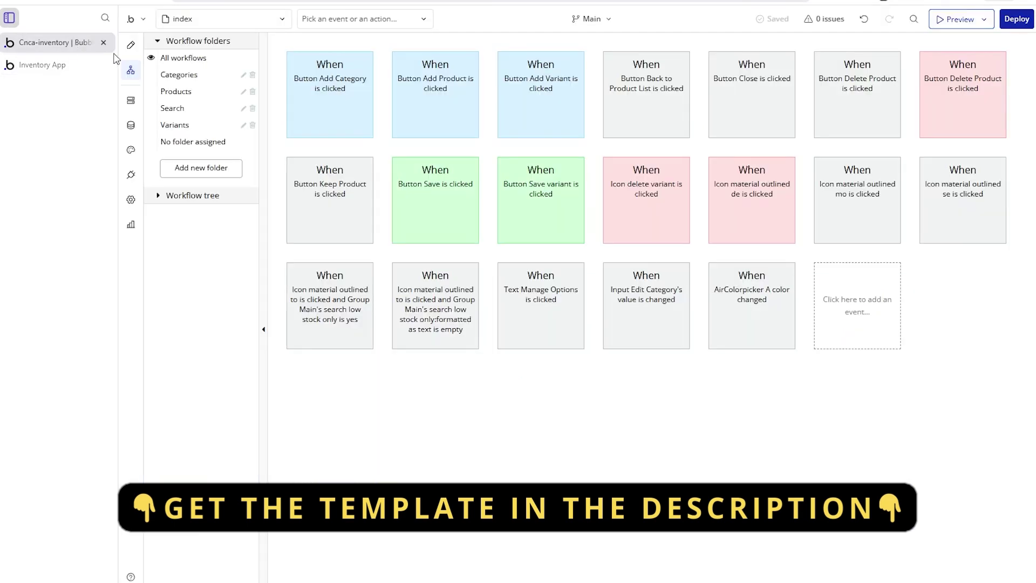
left_click(131, 45)
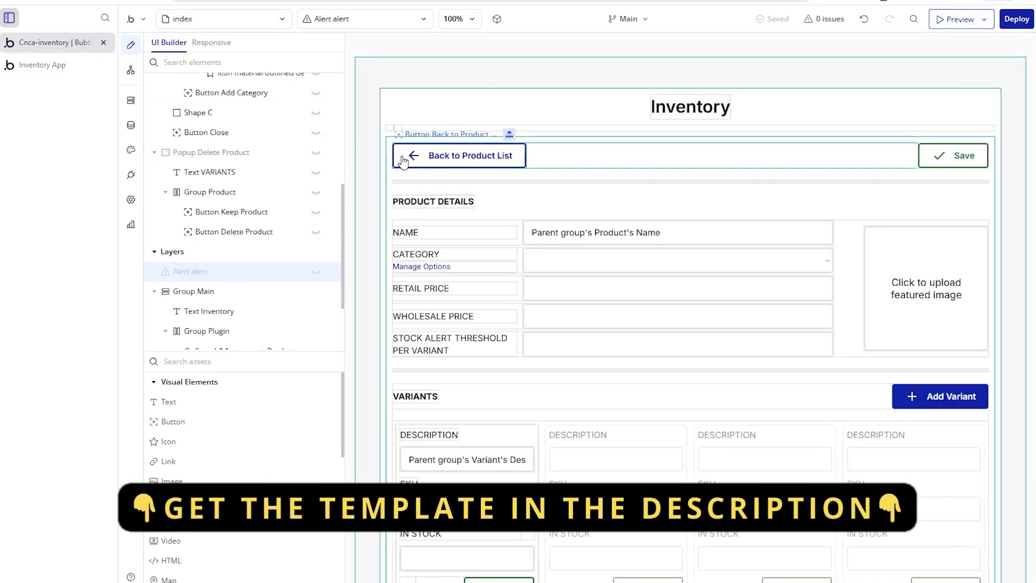
double_click(421, 121)
left_click(422, 27)
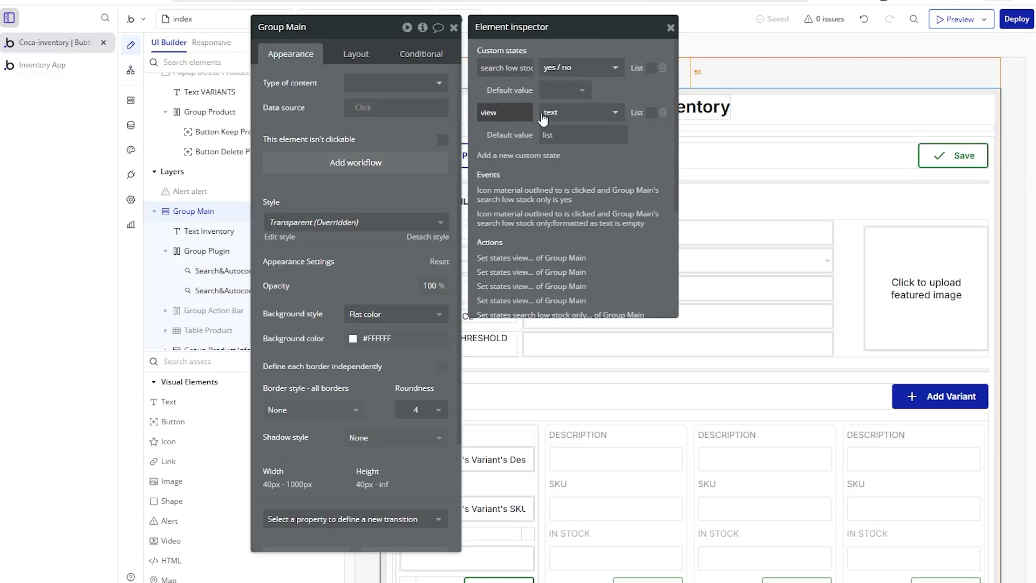
left_click(546, 137)
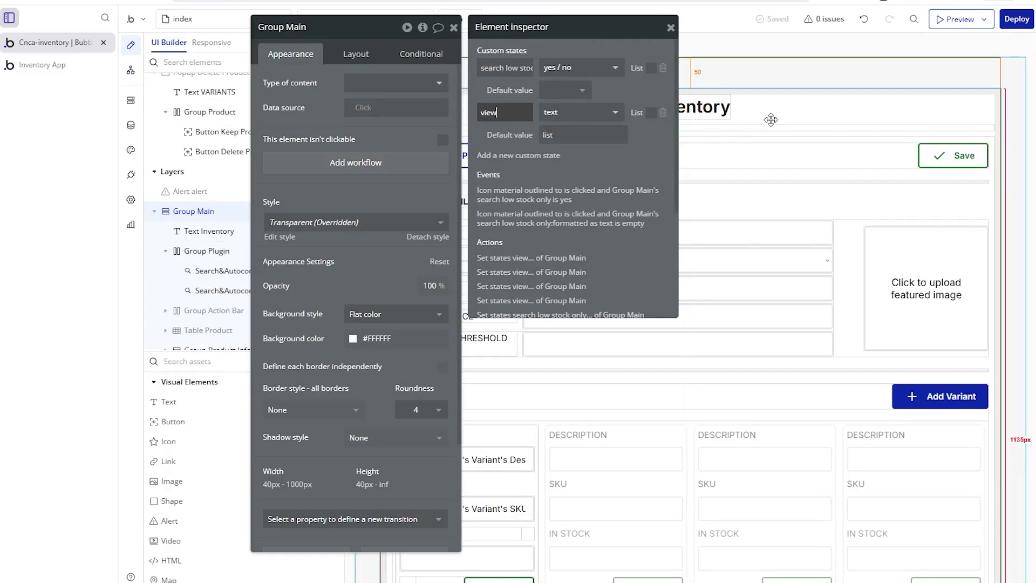
left_click(453, 28)
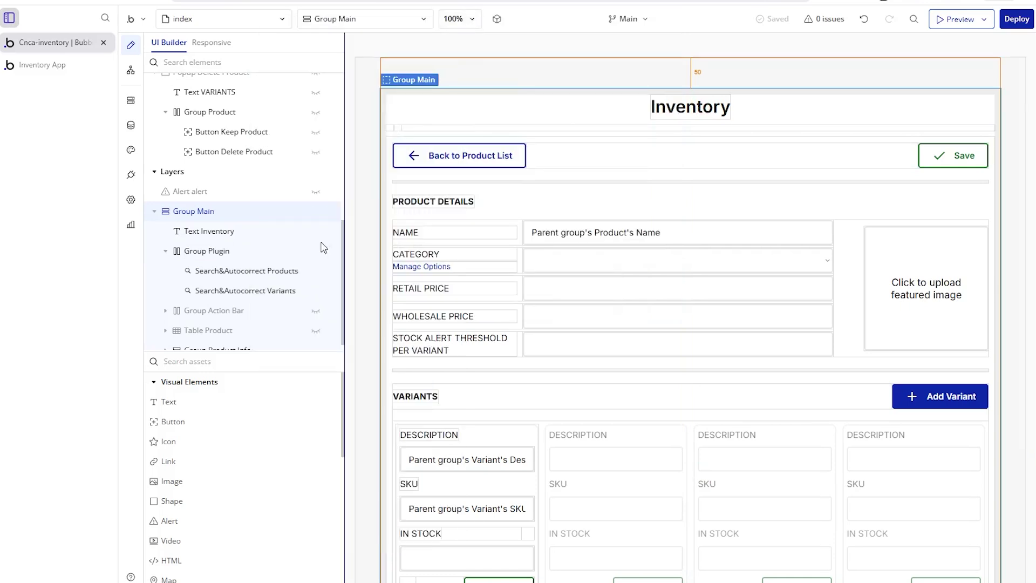
- Reveal Group Action Bar and Table Product on the canvas, and open the workflow of the table row's More_horiz icon
left_click(317, 310)
left_click(315, 328)
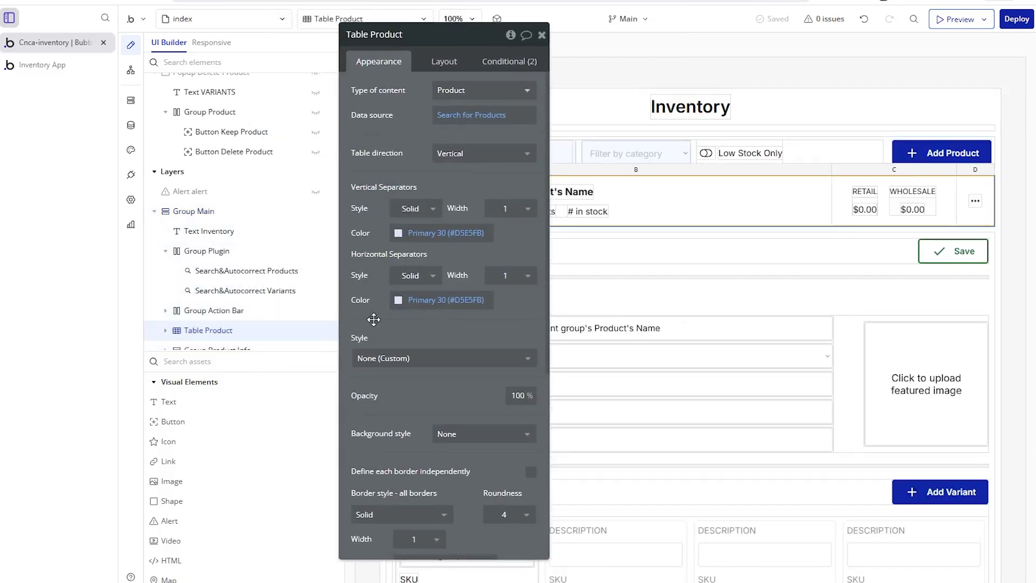
left_click_drag(373, 320, 303, 342)
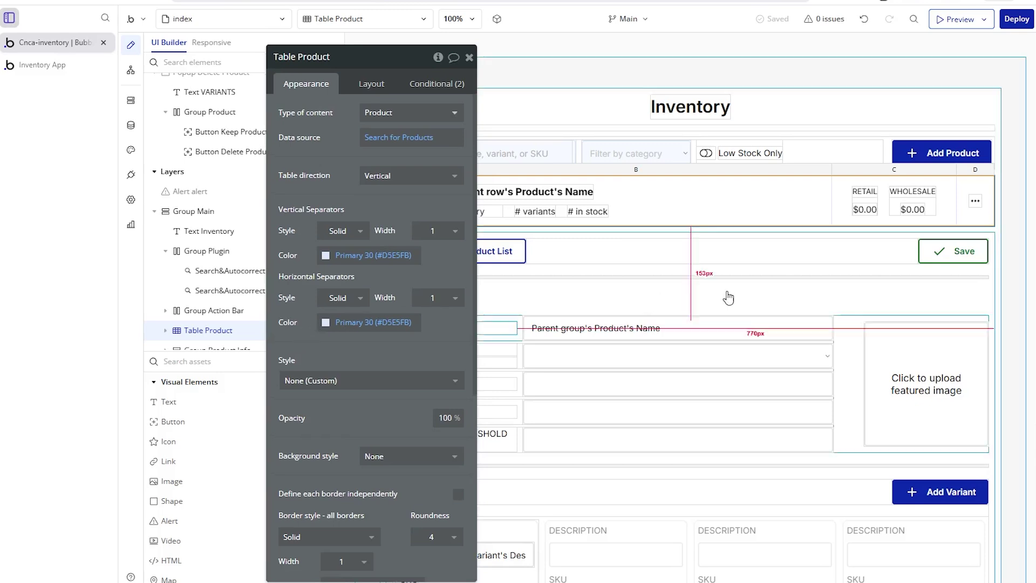
left_click(974, 205)
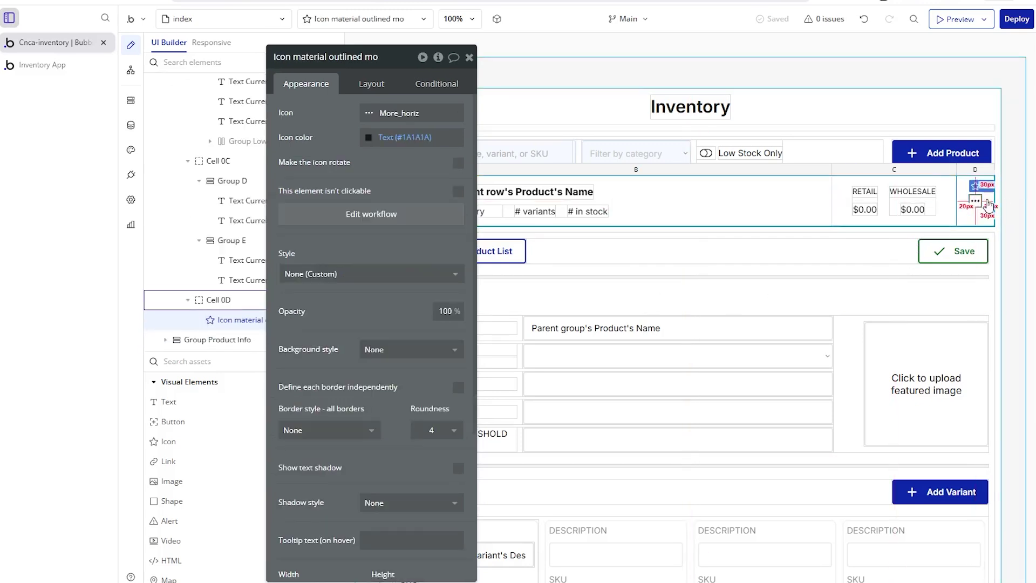
left_click(397, 215)
- Examine the Set state action's element, custom state and value, and locate Set state among the available element actions
left_click(340, 297)
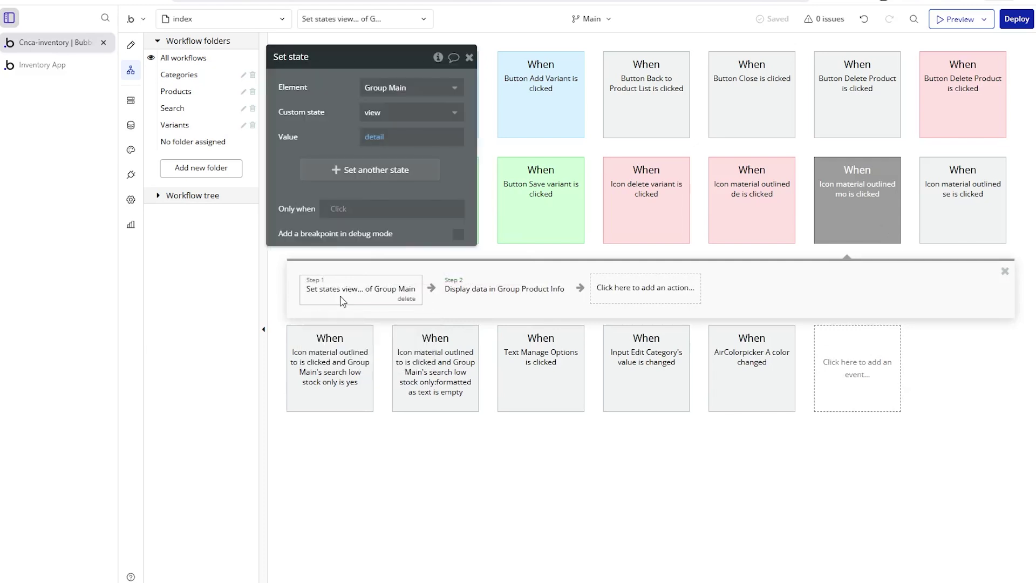
left_click(431, 287)
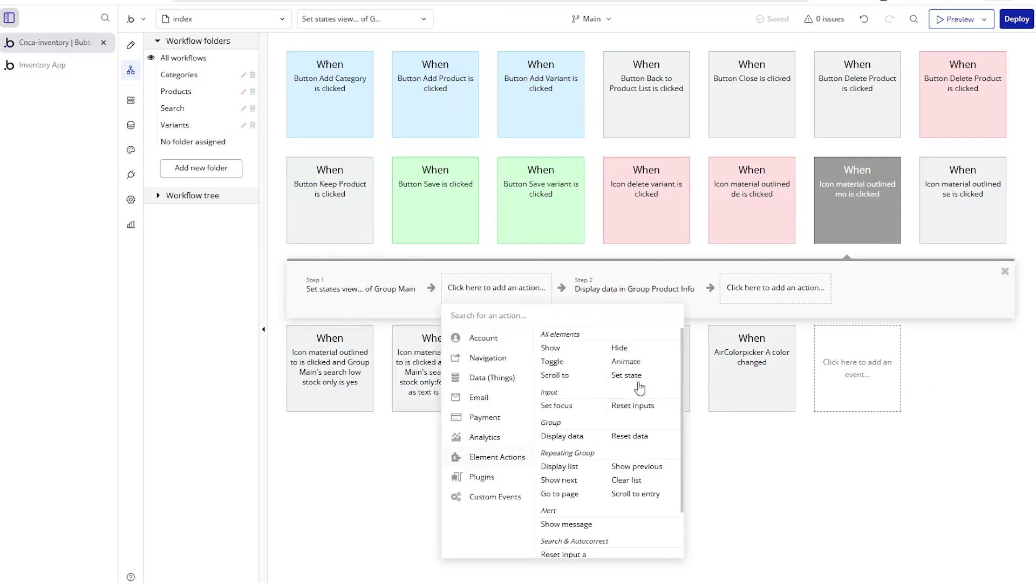
left_click(358, 290)
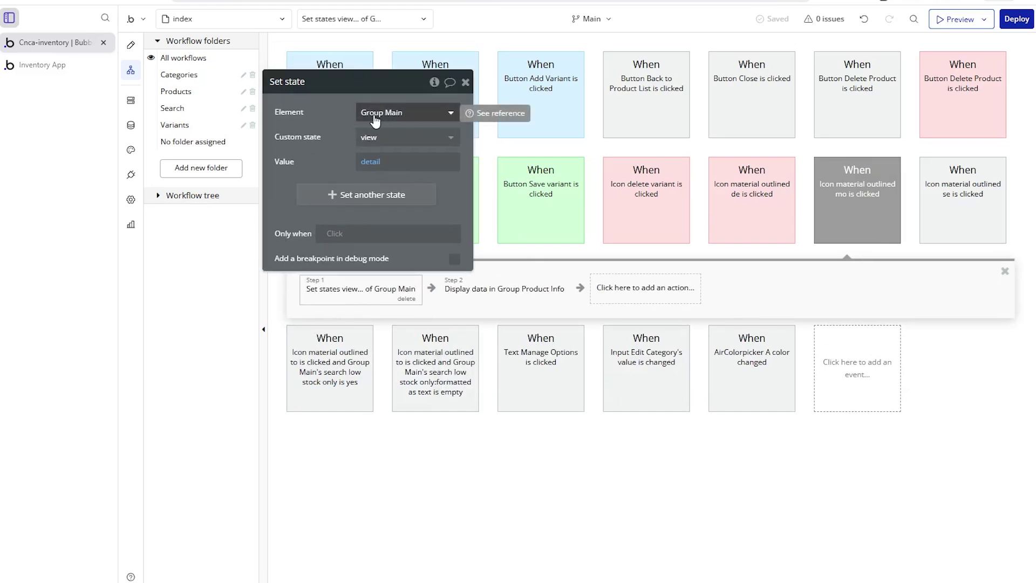
left_click(386, 137)
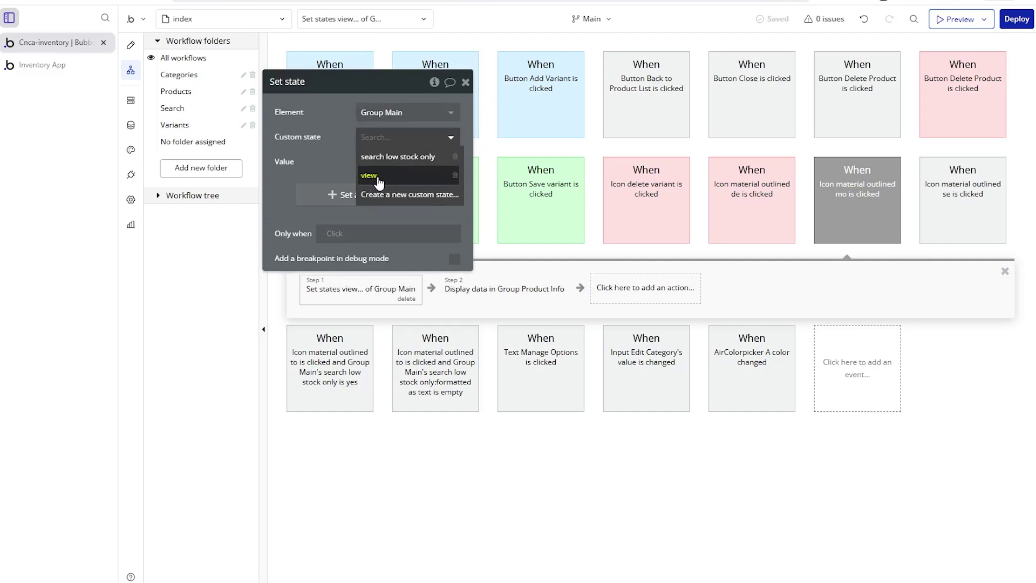
left_click(361, 175)
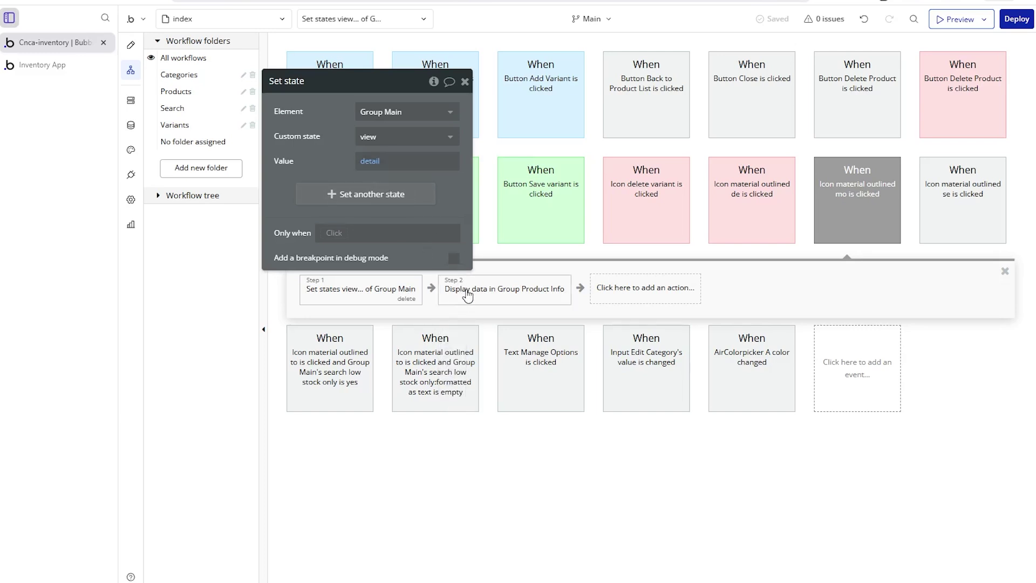
- Examine the Display data action's element and data to display, and locate Display data among the available element actions
left_click(469, 294)
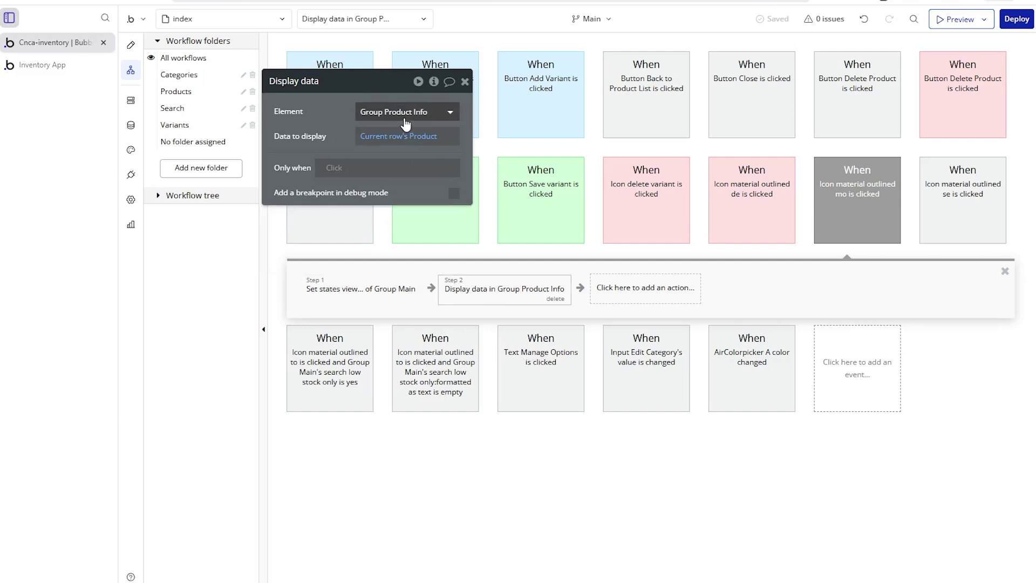
mouse_move(405, 120)
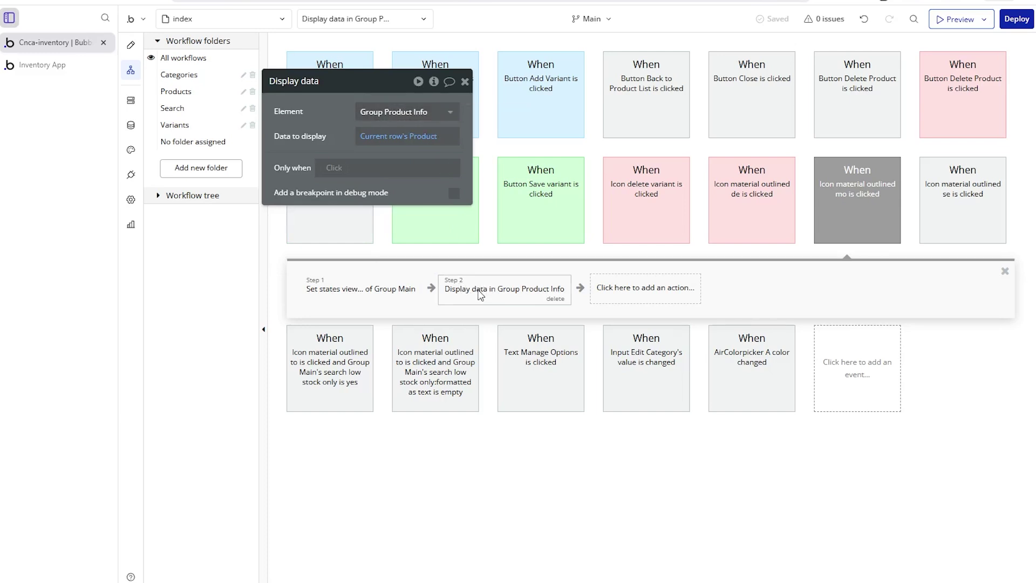
left_click(608, 294)
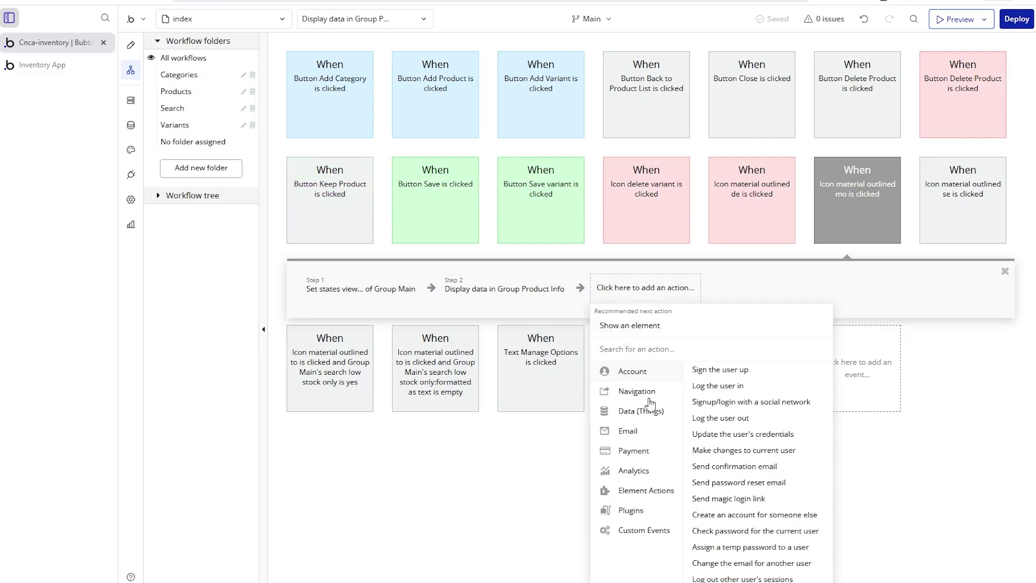
mouse_move(664, 489)
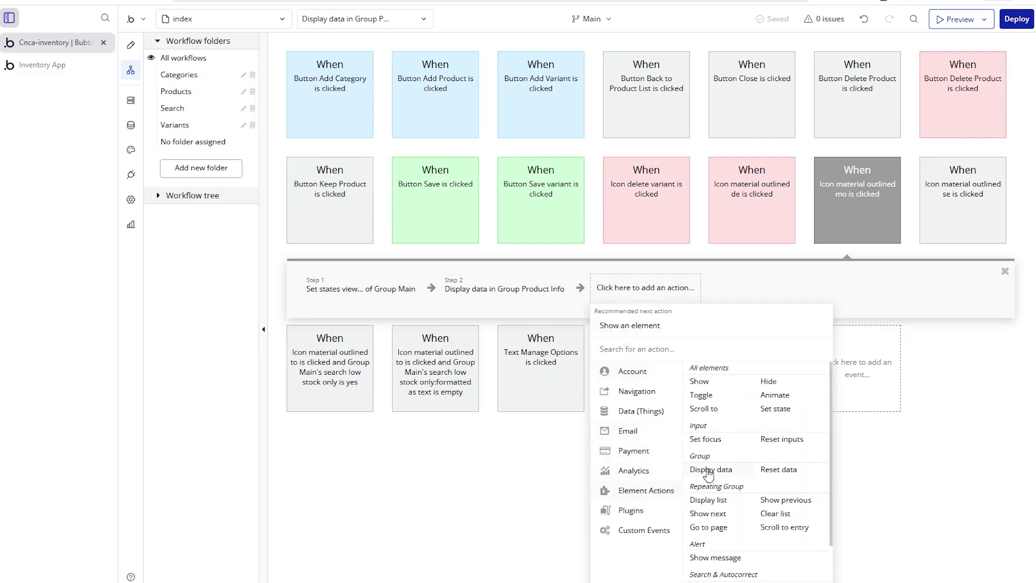
left_click(534, 303)
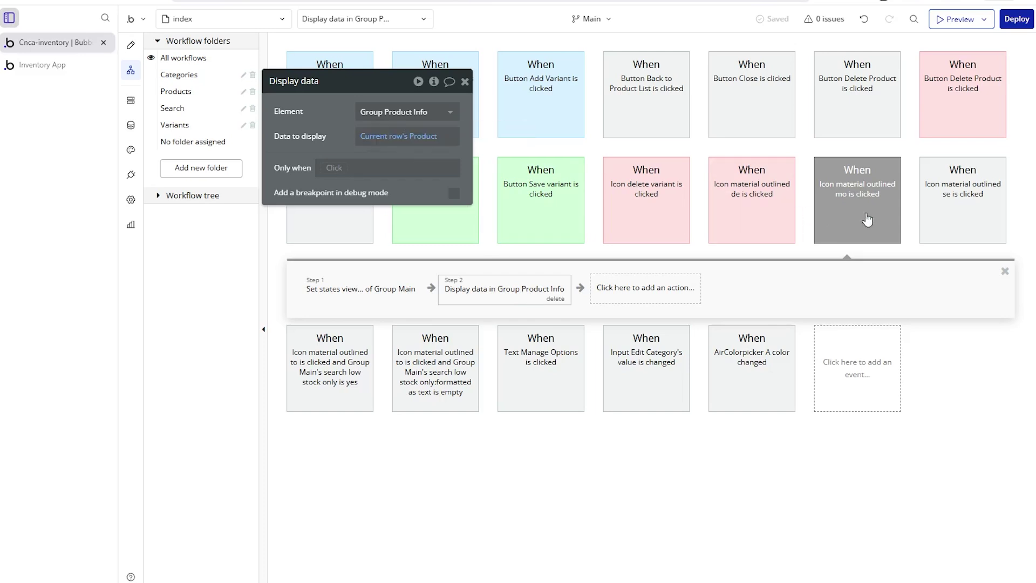
- Check the More_horiz icon's click event, and reveal the Display data action's target, Group Product Info, on the canvas
mouse_move(867, 199)
right_click(494, 304)
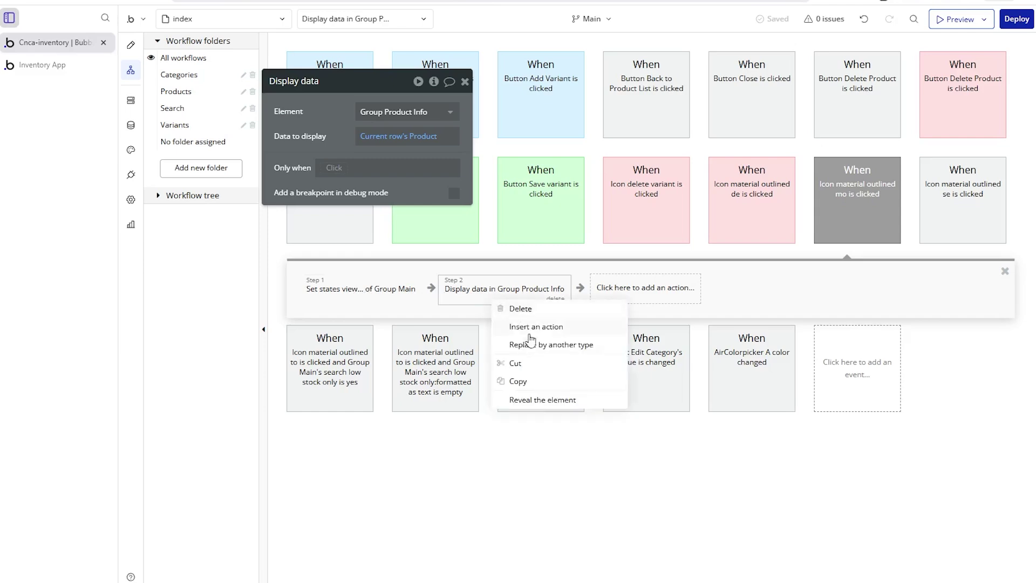
left_click(543, 406)
left_click(862, 228)
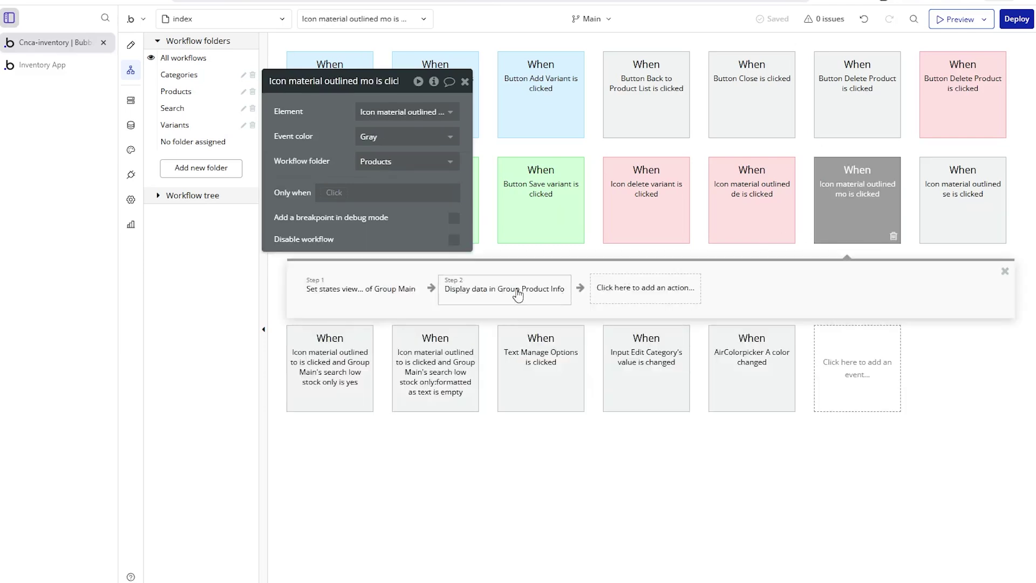
right_click(518, 291)
left_click(539, 391)
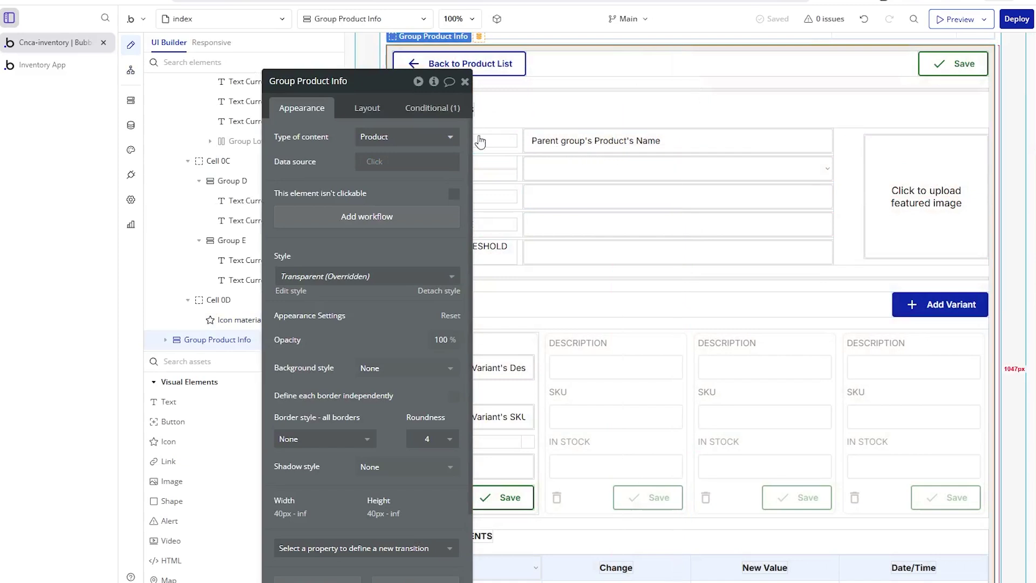
- Open the workflow of the Back to Product List button at the top of Group Product Info
left_click_drag(430, 189, 337, 161)
scroll(559, 170, "up", 2)
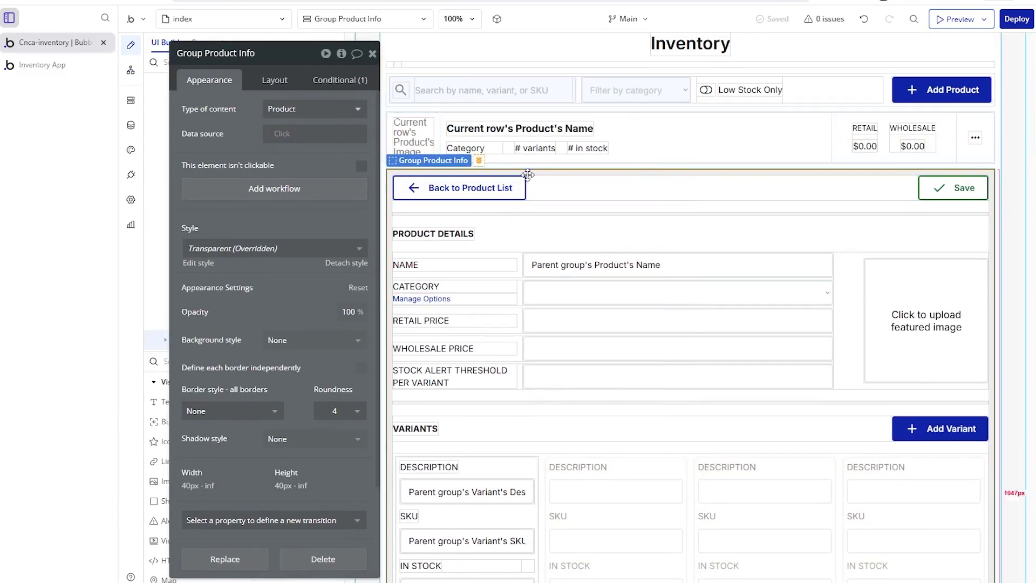
left_click(472, 194)
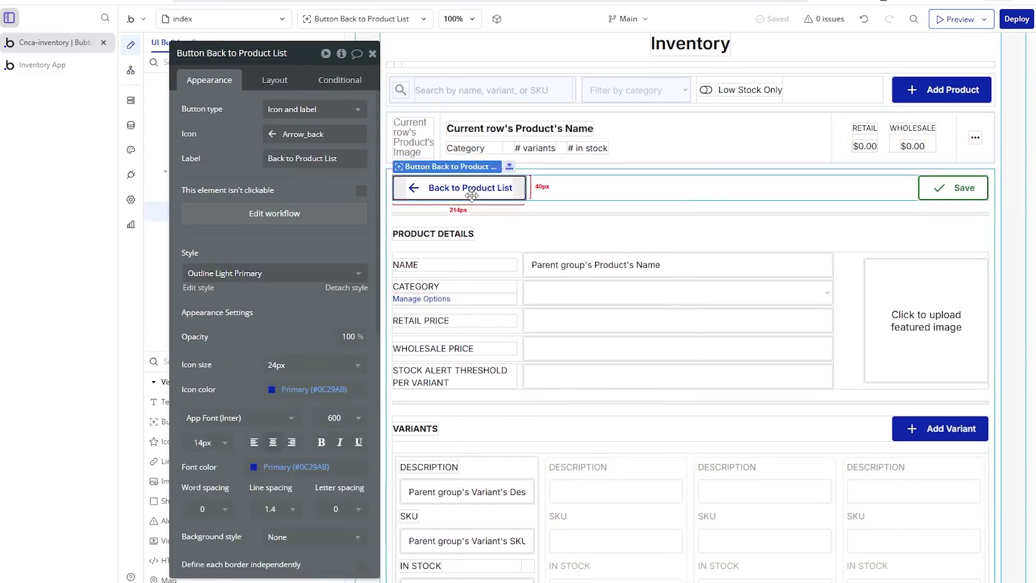
left_click(332, 216)
left_click_drag(291, 141, 677, 205)
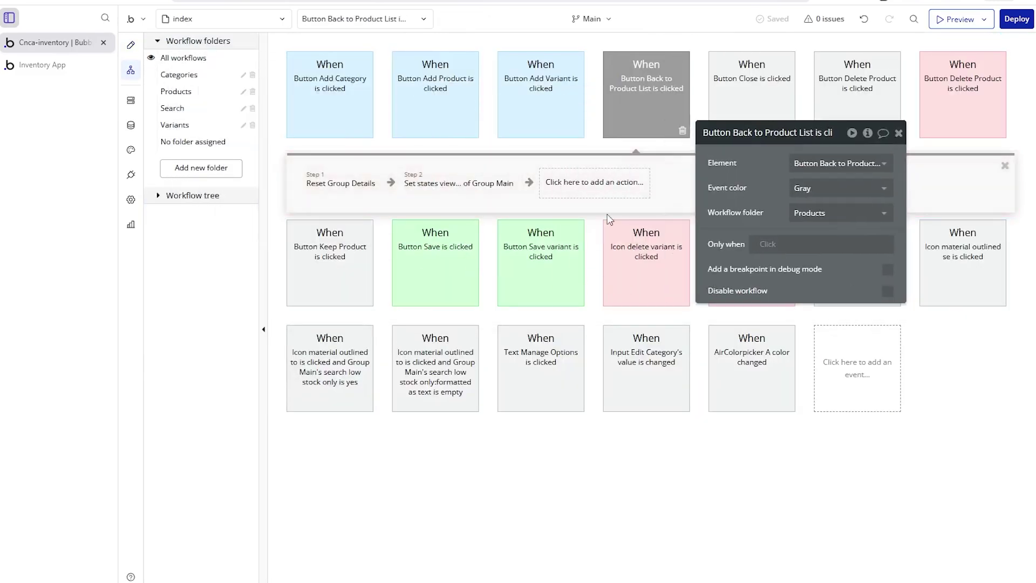
- Examine the Reset data action's element, and locate Reset data among the available element actions
left_click(324, 195)
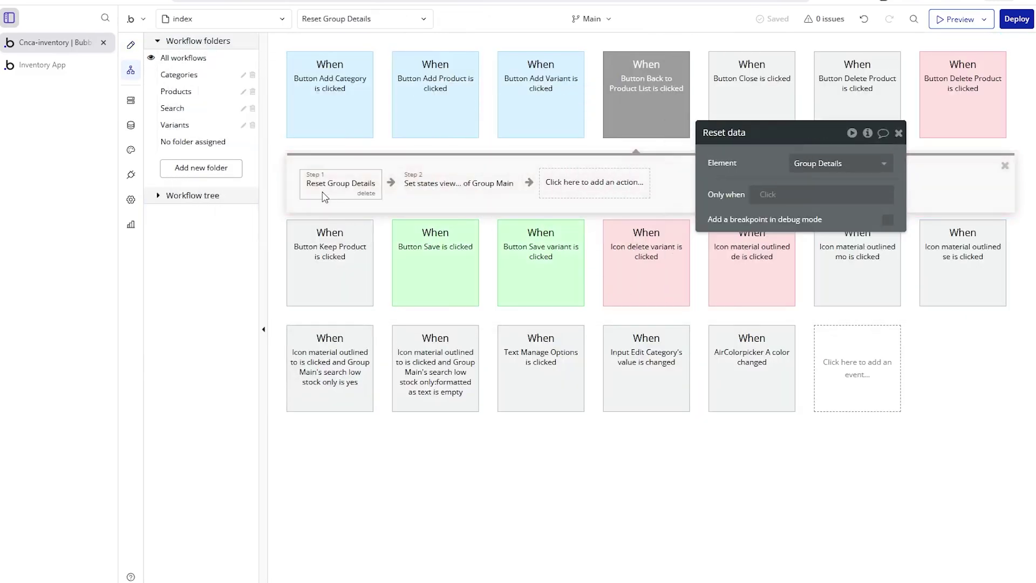
left_click(390, 185)
mouse_move(462, 352)
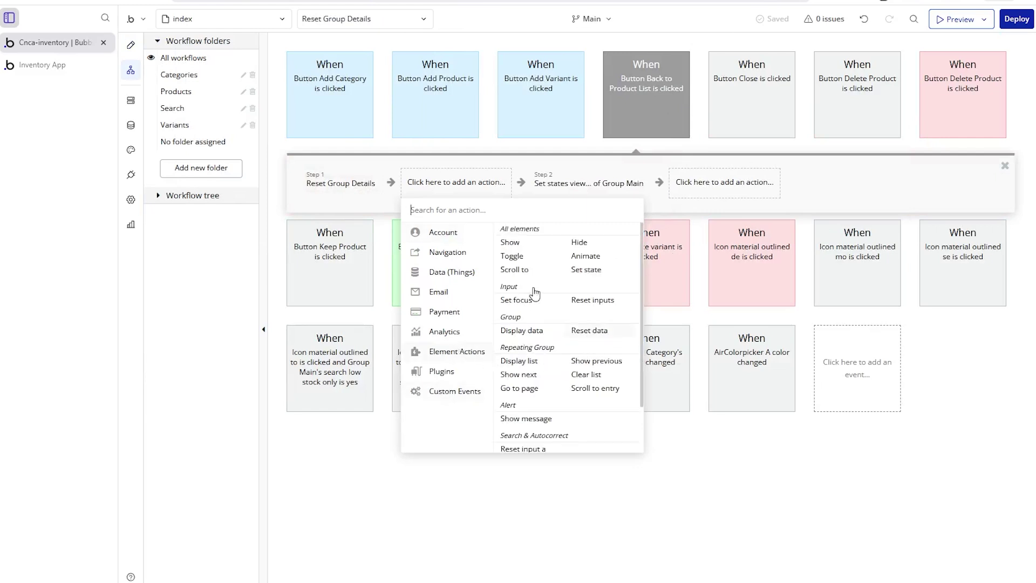
left_click(347, 190)
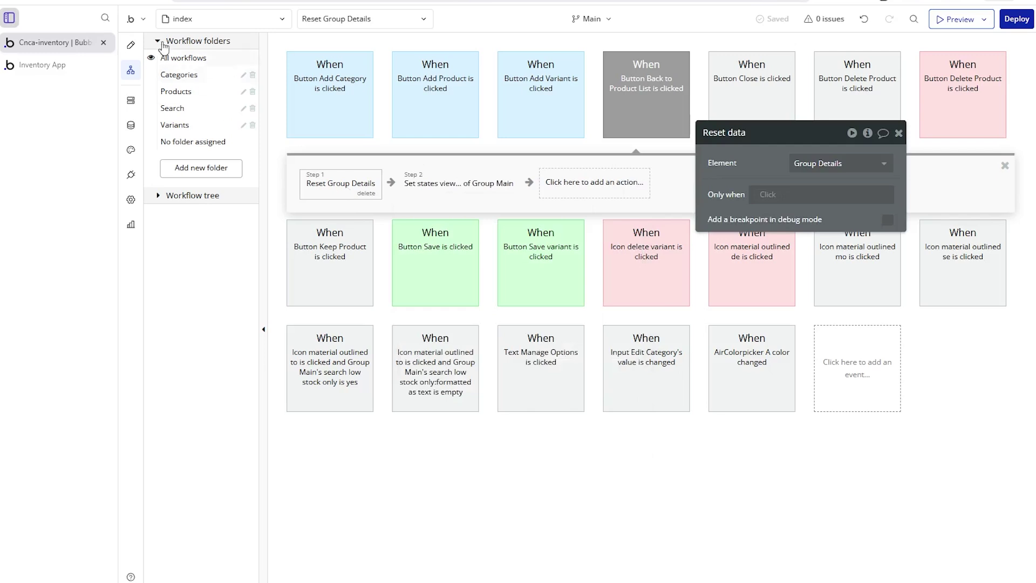
- Reveal Group Product Info on the canvas, and examine the element, custom state and value of the Back to Product List workflow's Set state action
left_click(131, 45)
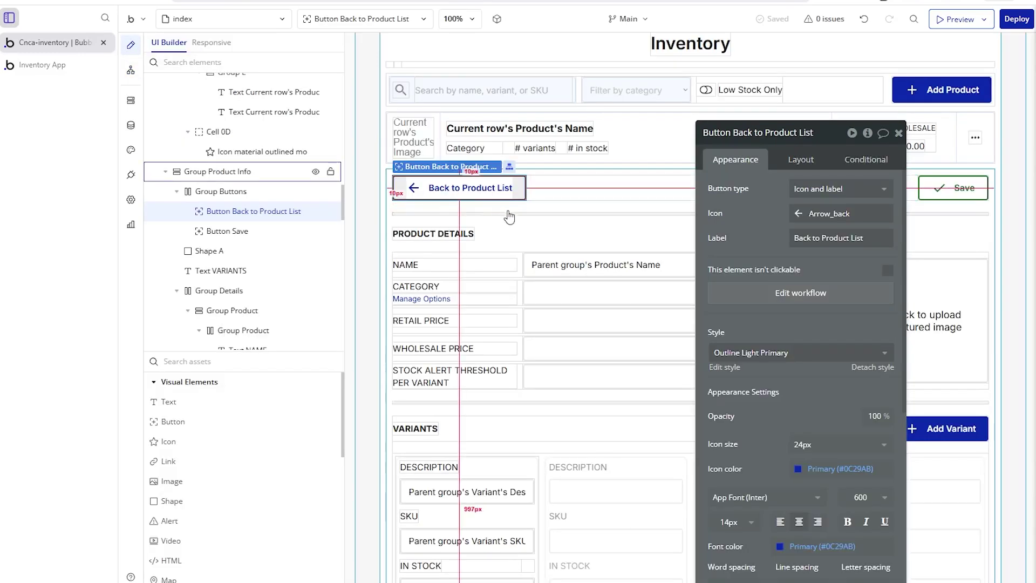
left_click(551, 206)
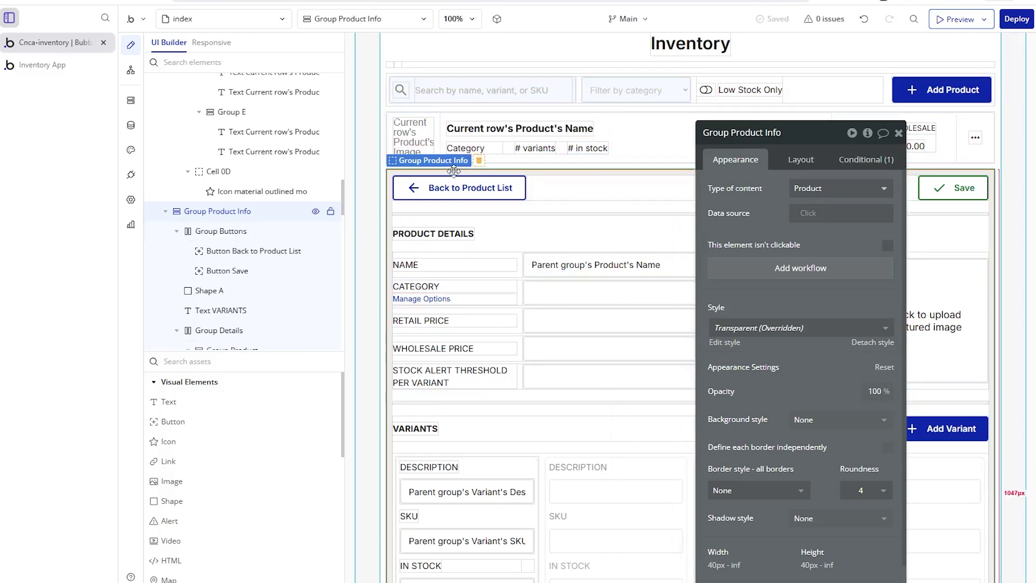
left_click(130, 70)
mouse_move(344, 189)
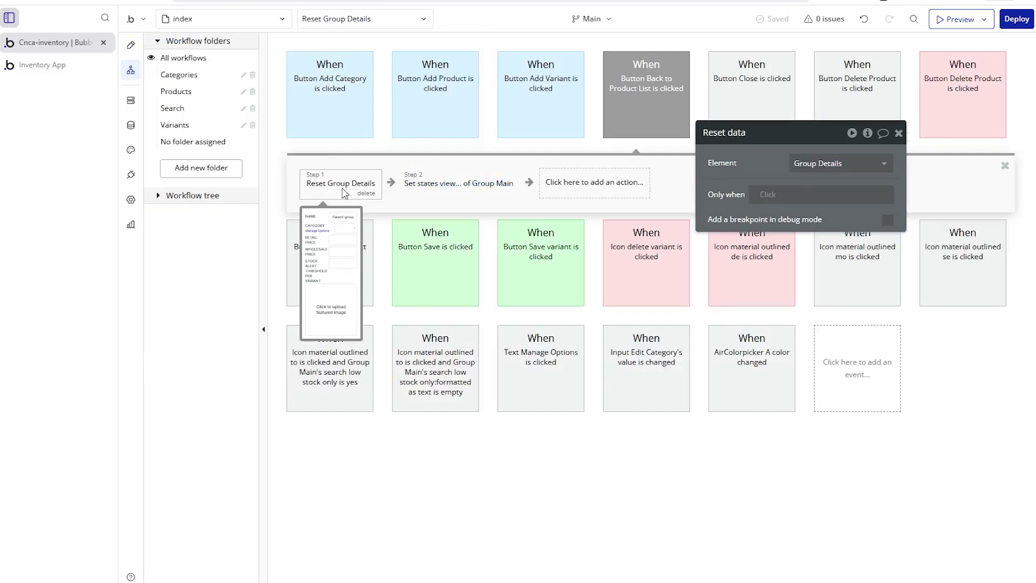
left_click(442, 189)
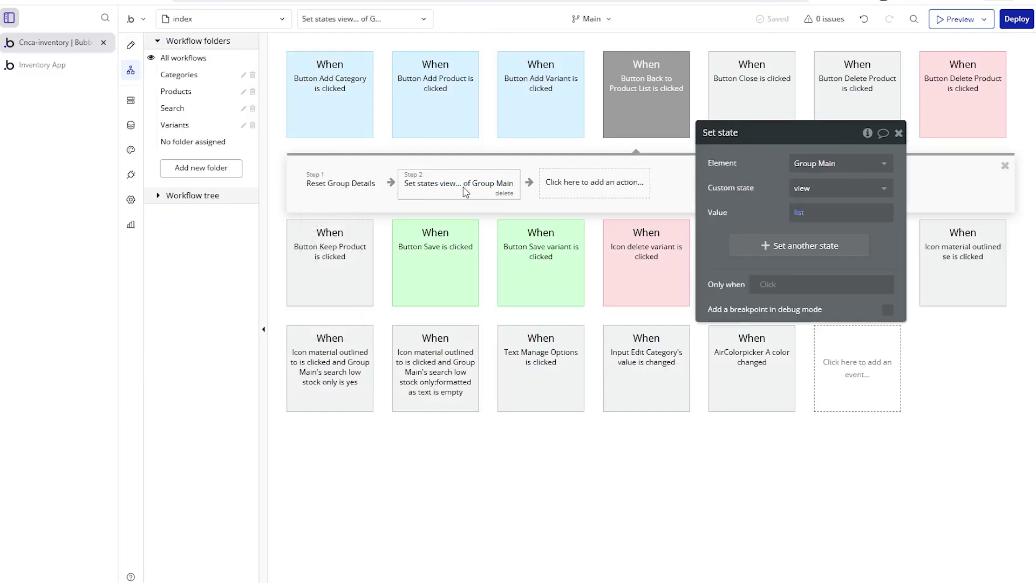
left_click_drag(753, 211, 591, 215)
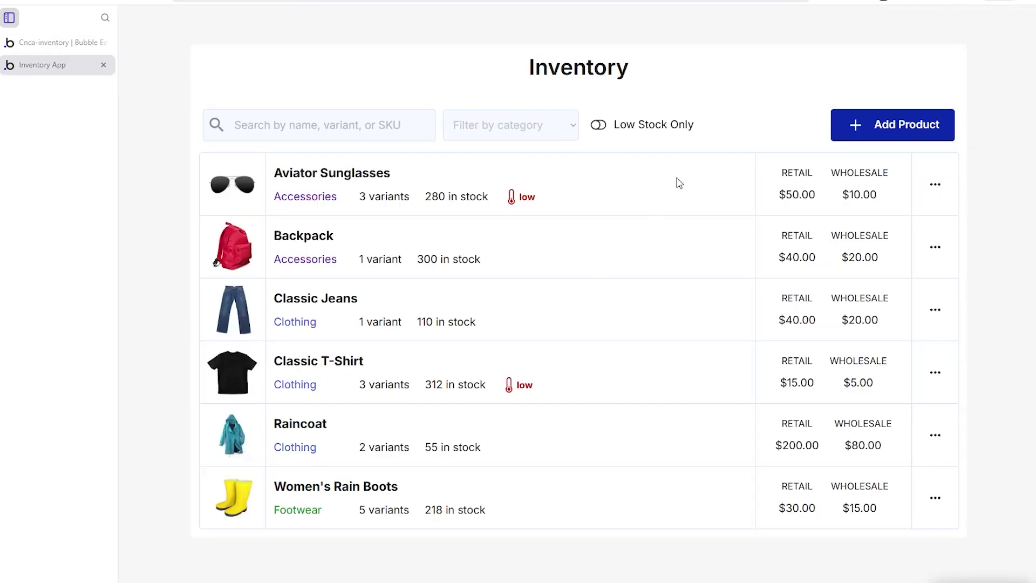
- Switch back to the Bubble editor and open the workflows of the Low Stock Only toggle icon
left_click(69, 42)
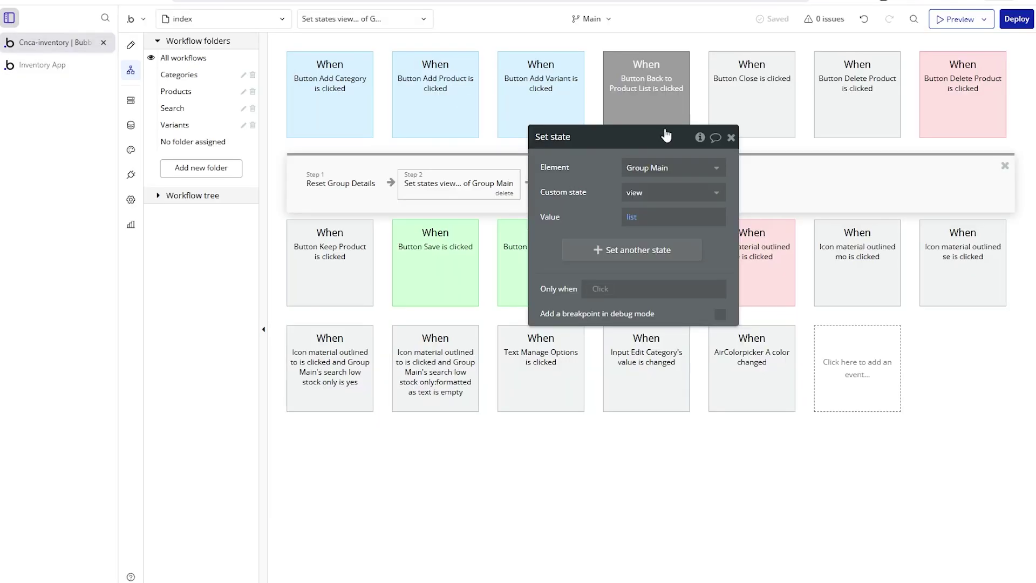
left_click(128, 46)
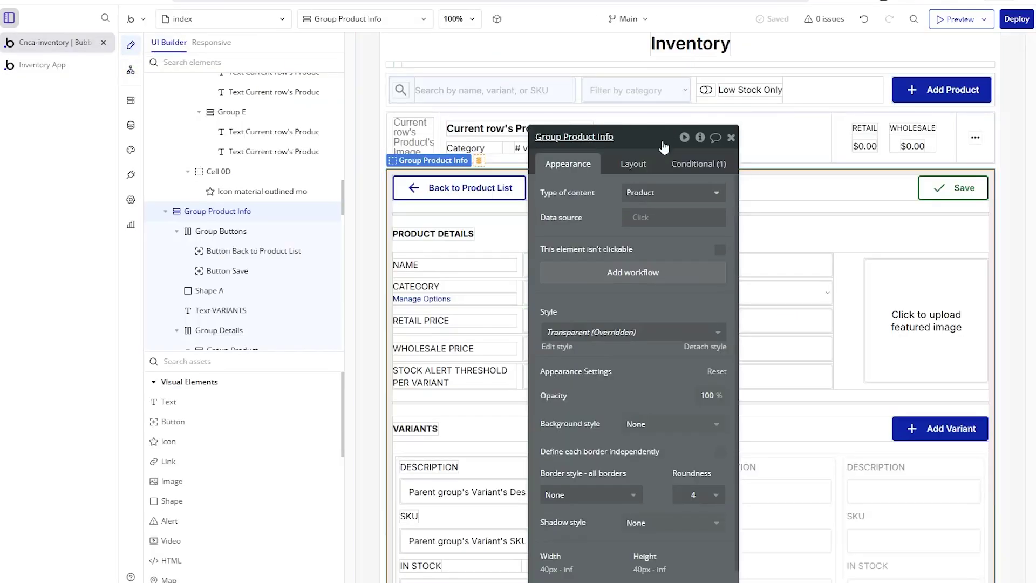
left_click(706, 90)
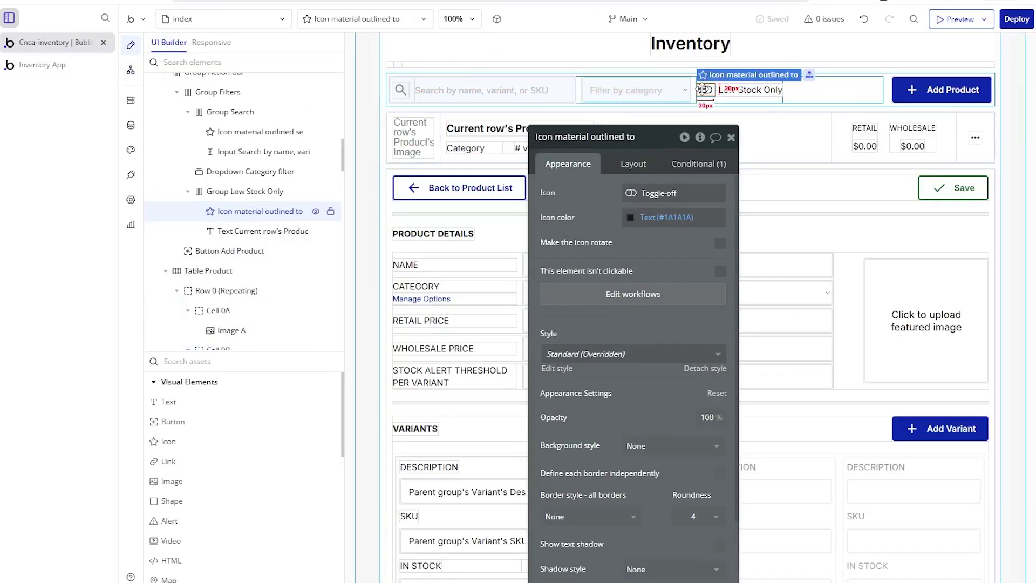
left_click(590, 296)
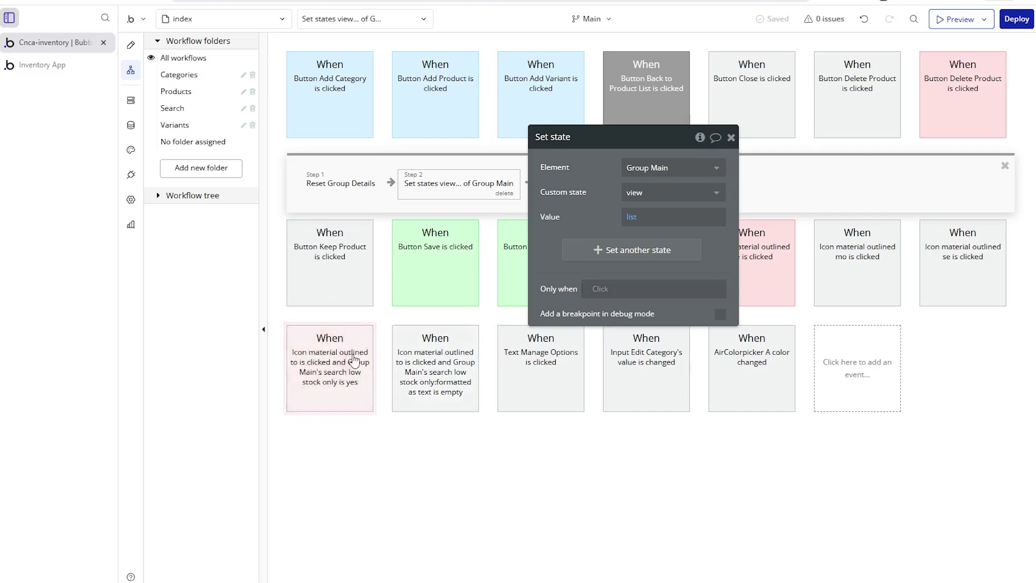
- Compare the two click events of the Low Stock Only toggle icon and their Only when conditions
left_click(438, 327)
left_click(335, 317)
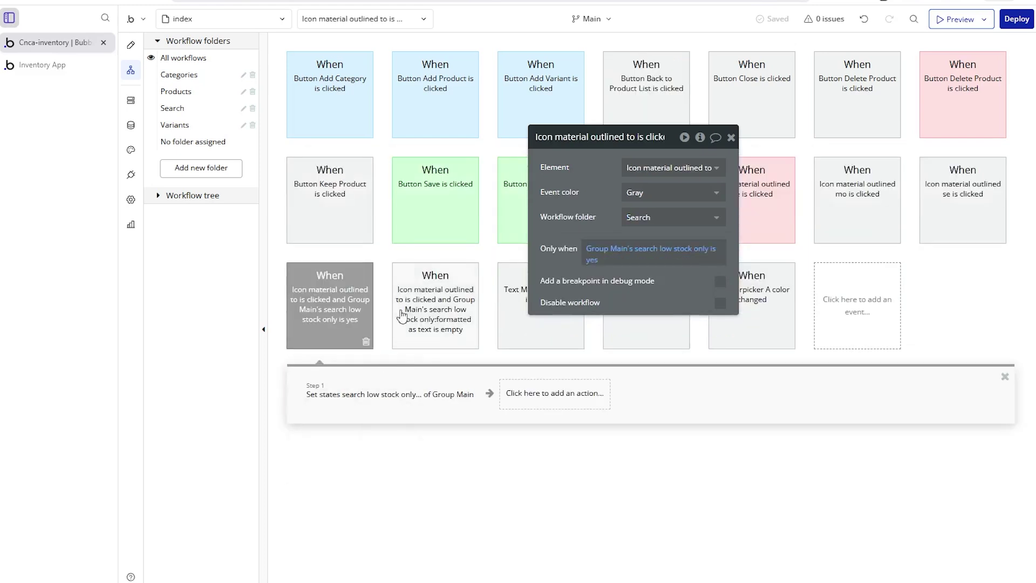
left_click(430, 316)
left_click(369, 309)
left_click(429, 308)
left_click(352, 302)
left_click(420, 309)
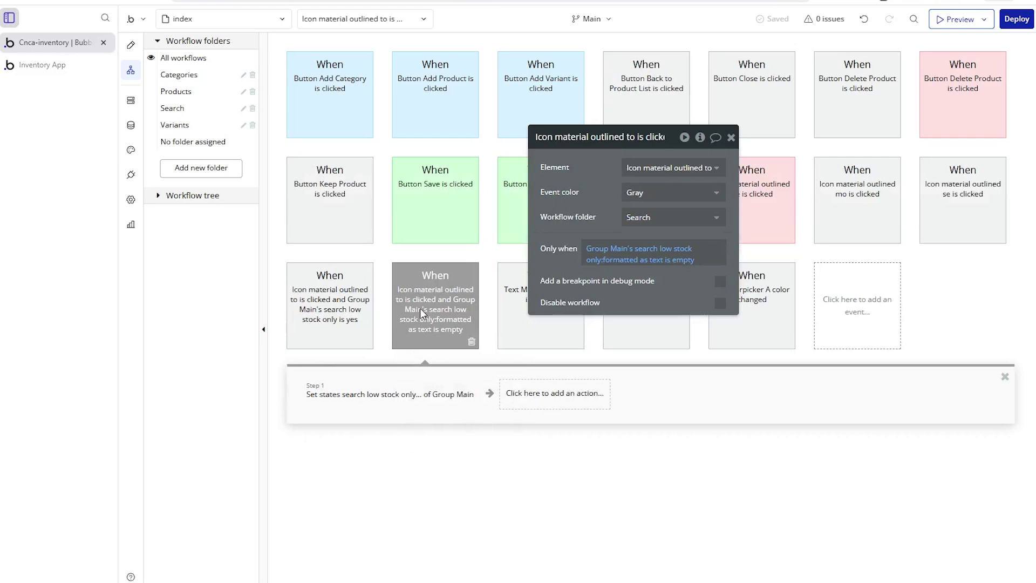
- Show only the workflows in the Search folder, and move the event's properties clear of the event cards
left_click(210, 109)
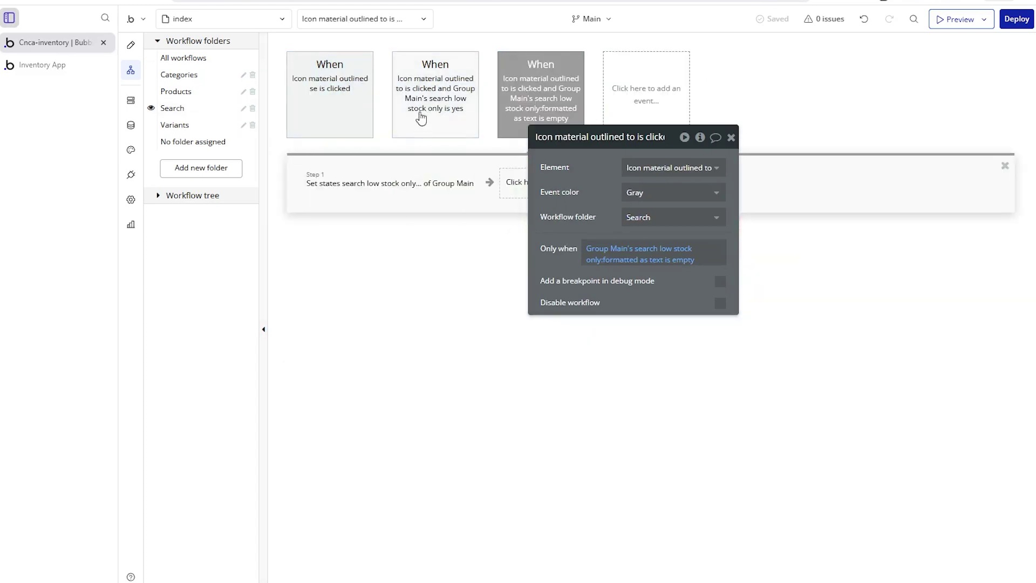
left_click_drag(565, 198, 595, 242)
mouse_move(463, 124)
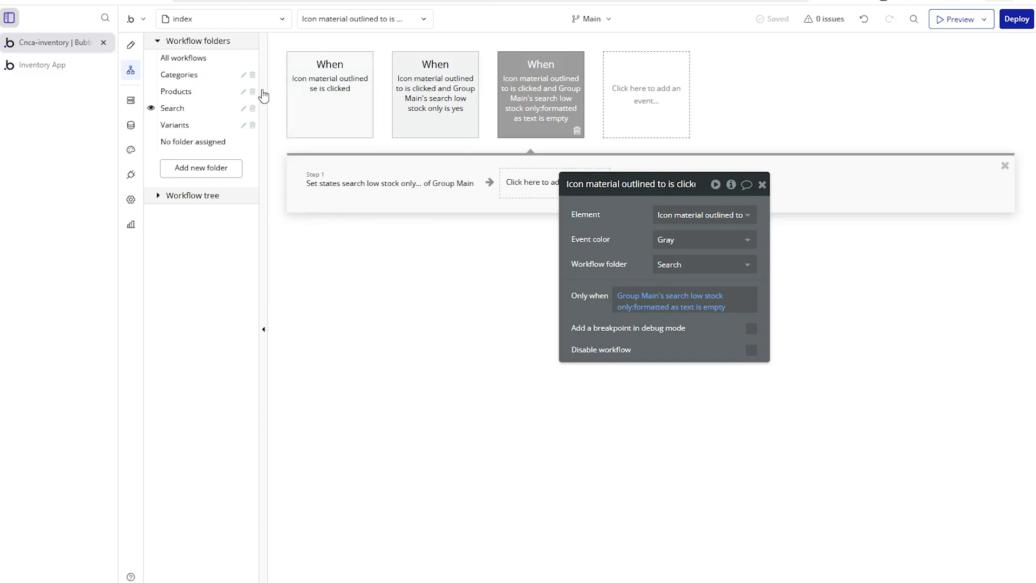
- Examine the Category and Low Stock constraints in the product search that feeds Table Product
left_click(131, 45)
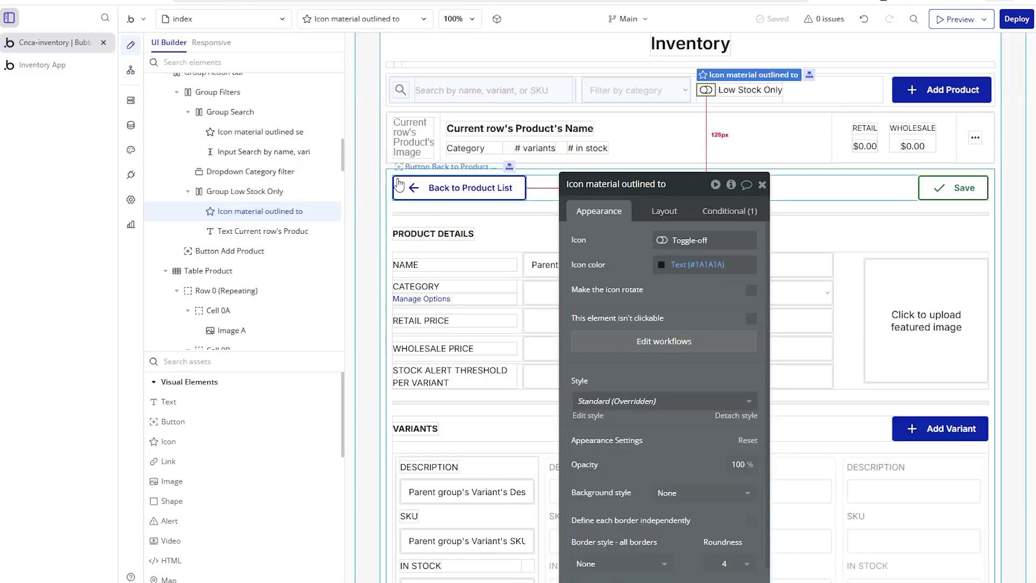
left_click(381, 106)
left_click(693, 265)
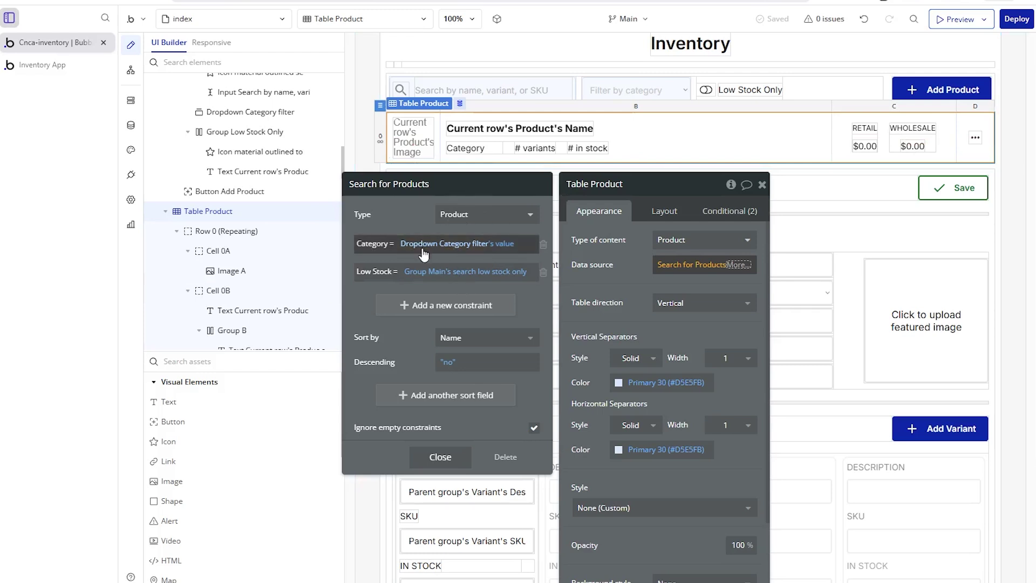
mouse_move(460, 250)
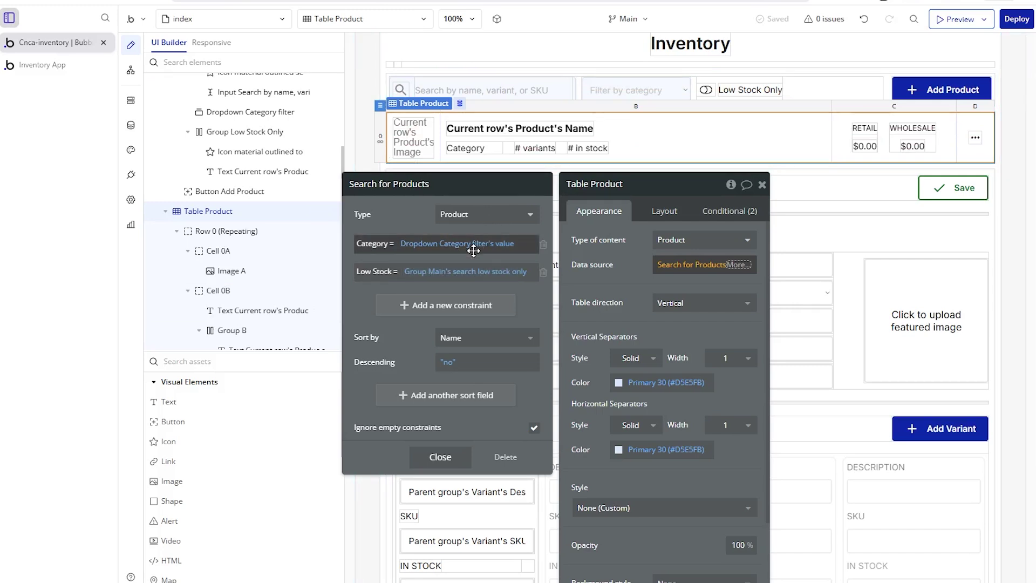
mouse_move(432, 281)
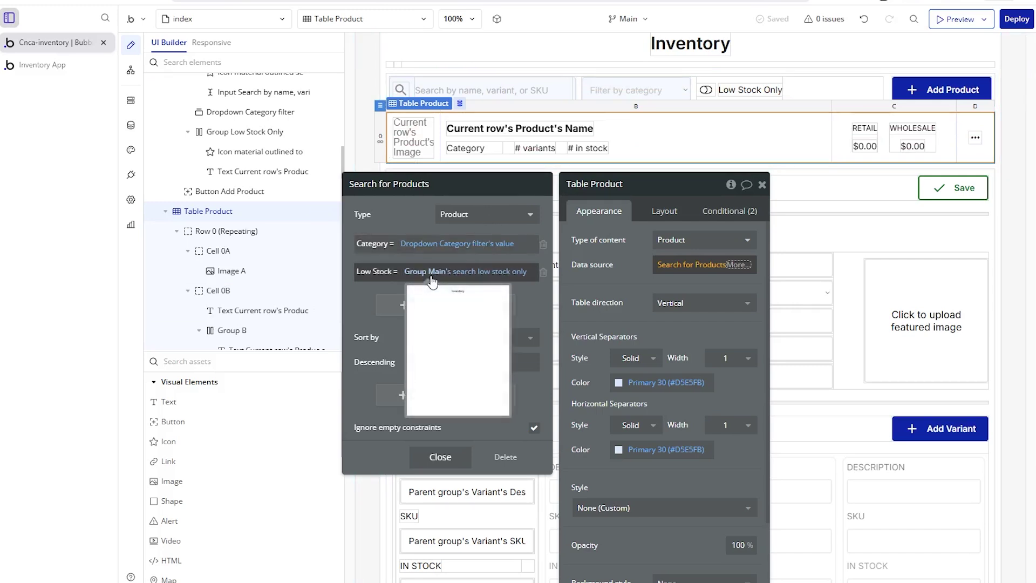
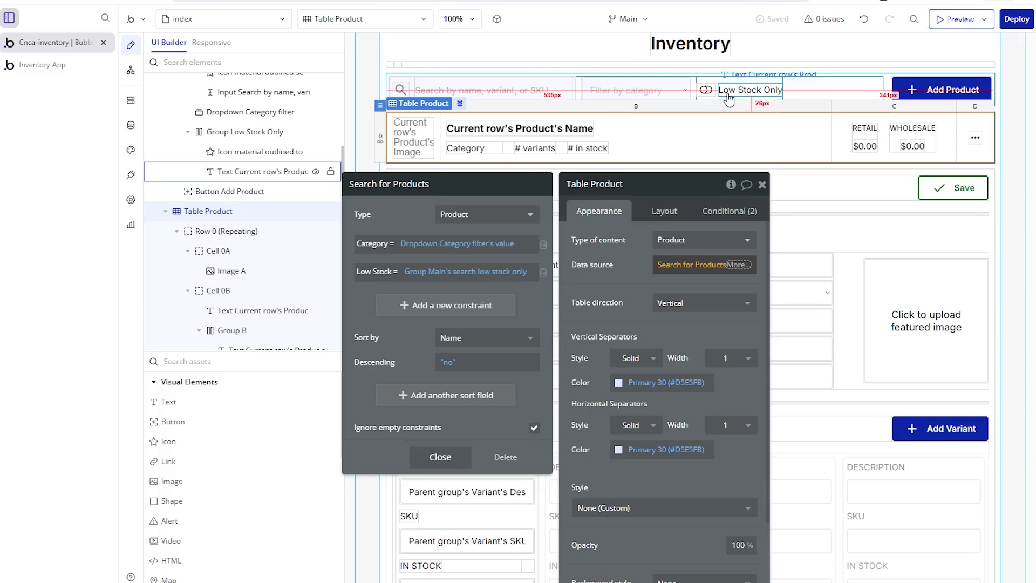
- Review both toggle click events in the Search folder, and examine the custom state used in the first event's Only when condition
left_click(131, 70)
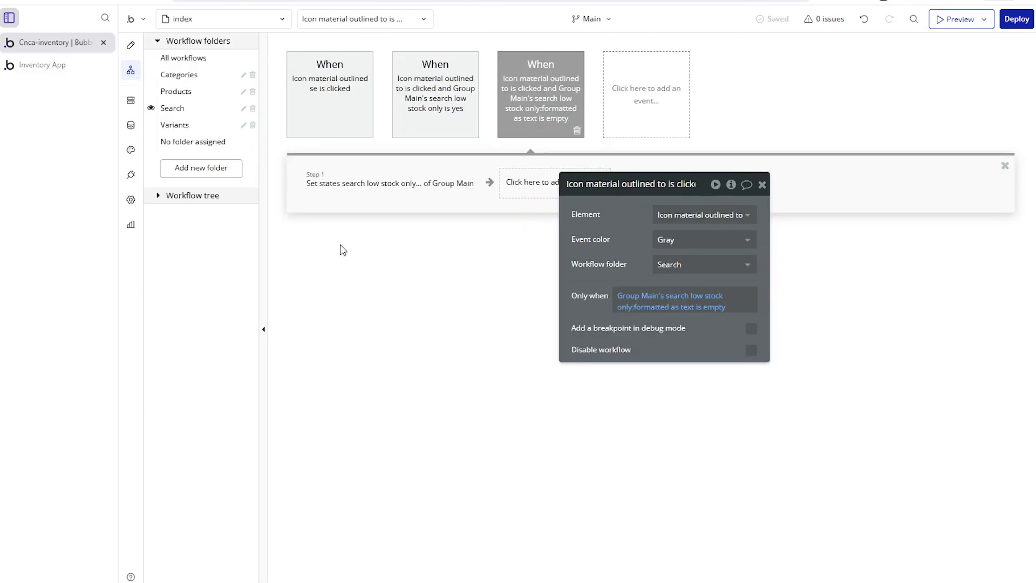
left_click(441, 112)
left_click(522, 113)
left_click(442, 115)
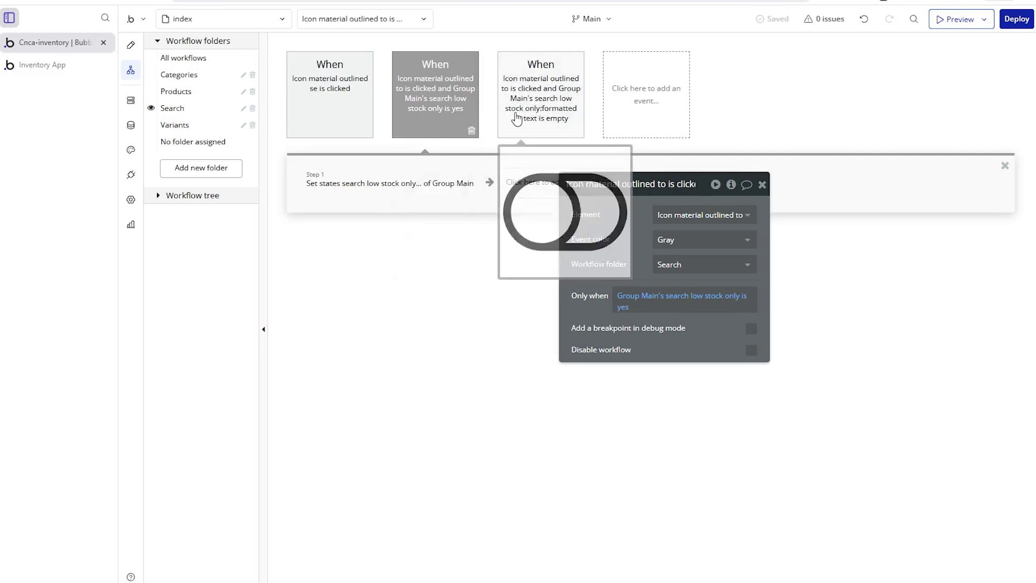
left_click_drag(600, 234, 584, 179)
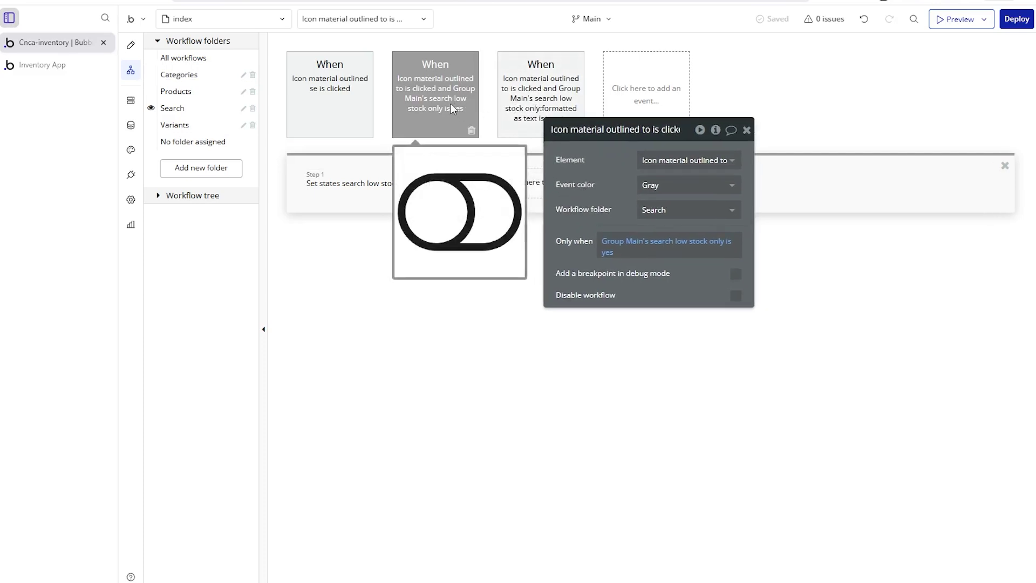
left_click(676, 248)
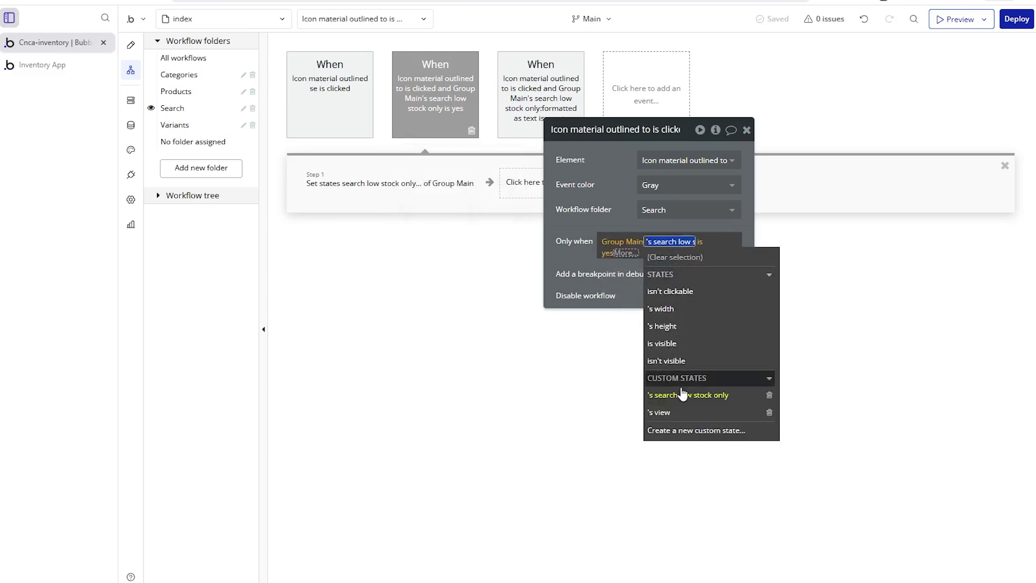
left_click(594, 210)
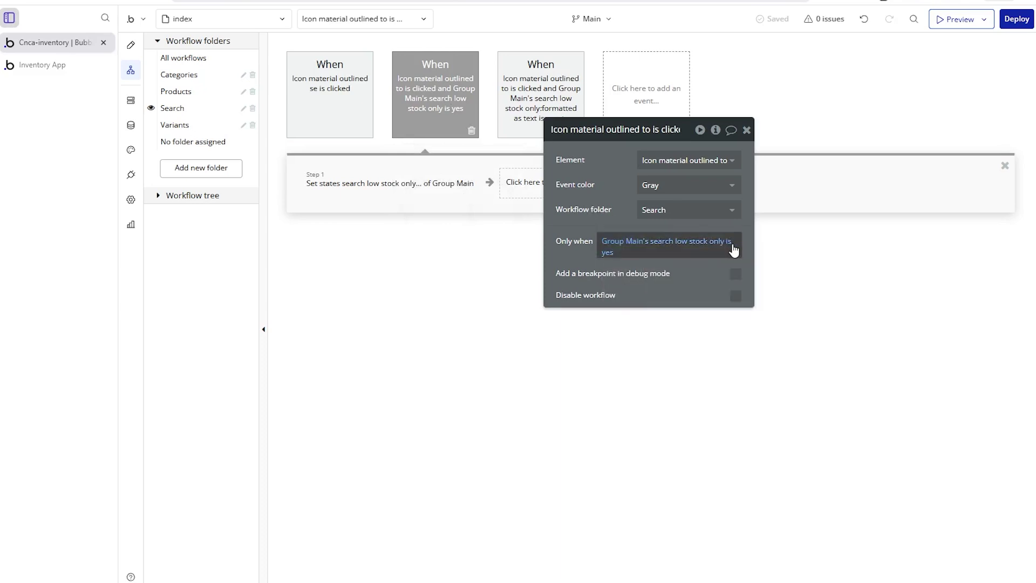
- Examine the Set state action for search low stock only, and revisit the constraints of Table Product's product search
left_click(437, 187)
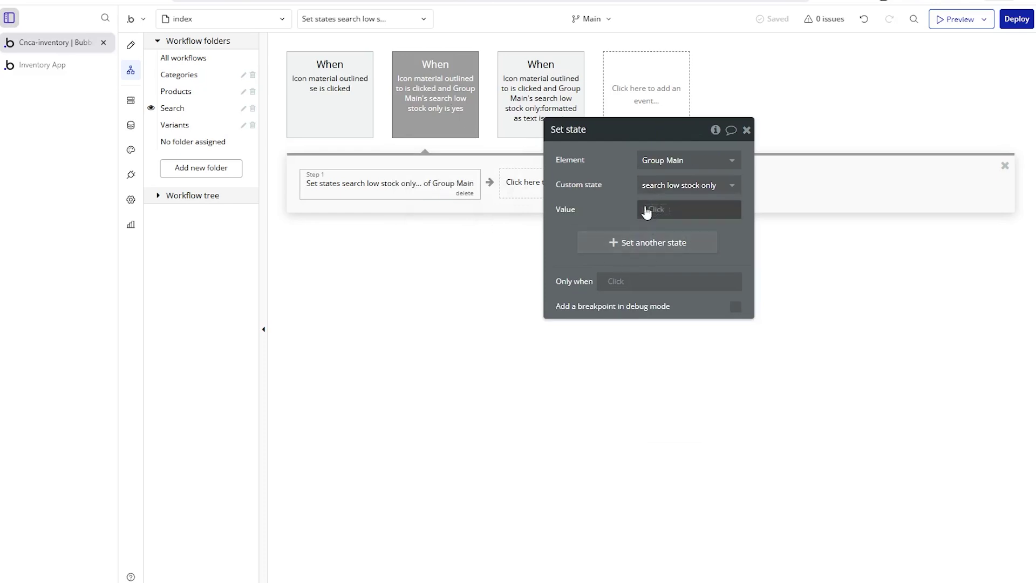
left_click(131, 45)
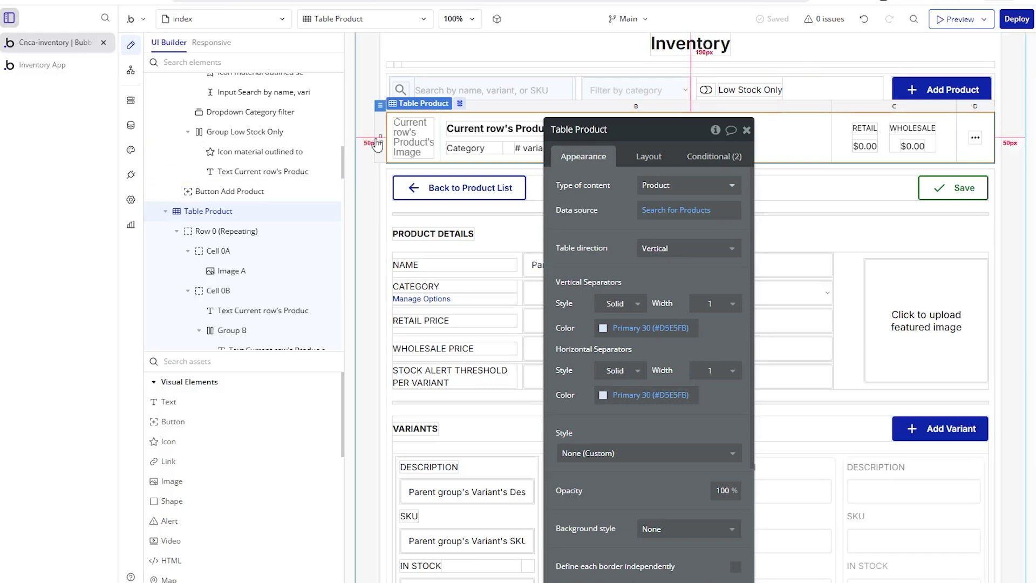
left_click(648, 211)
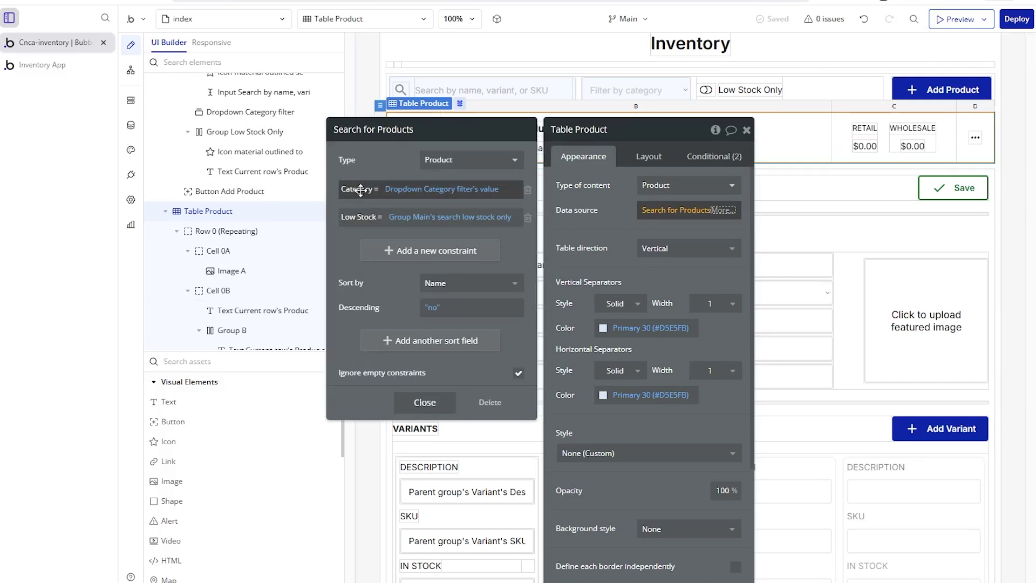
- Check the toggle event for an empty low stock state against the event for a yes state
left_click(130, 71)
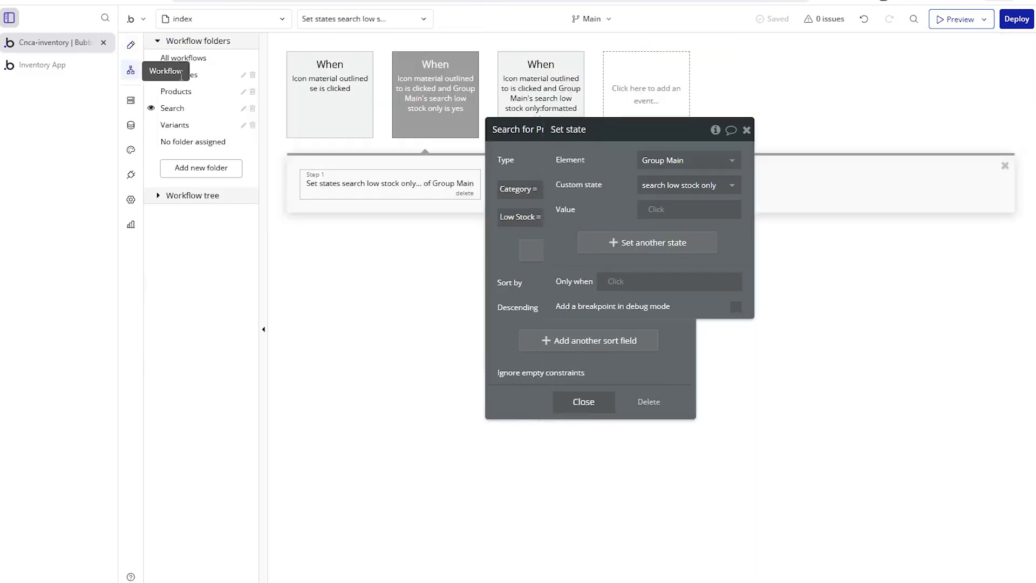
left_click(525, 83)
left_click_drag(610, 190, 621, 197)
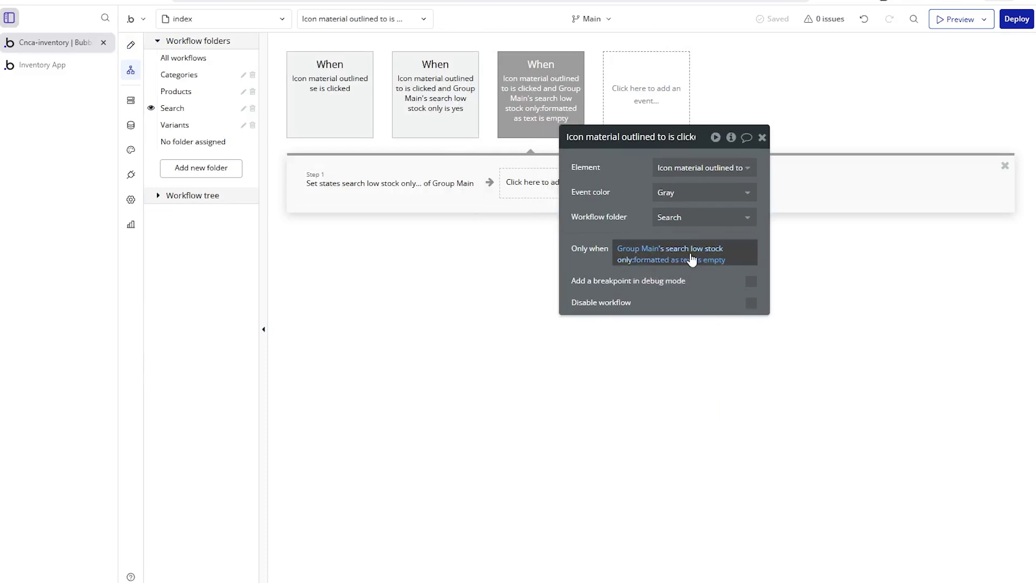
left_click(448, 134)
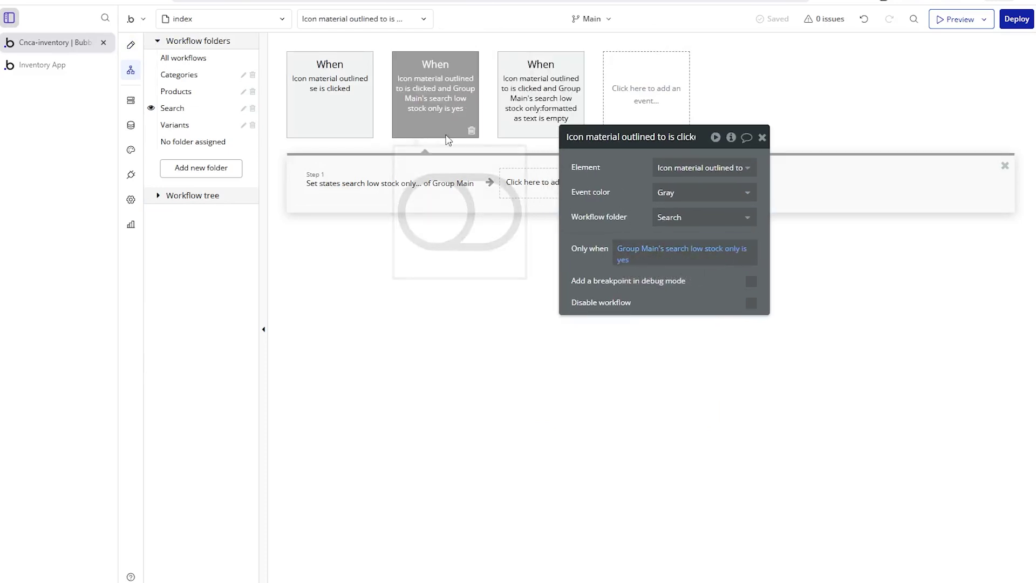
- Compare the Only when conditions of the two toggle click events, including the Boolean formatting used in the empty-state condition
left_click(625, 261)
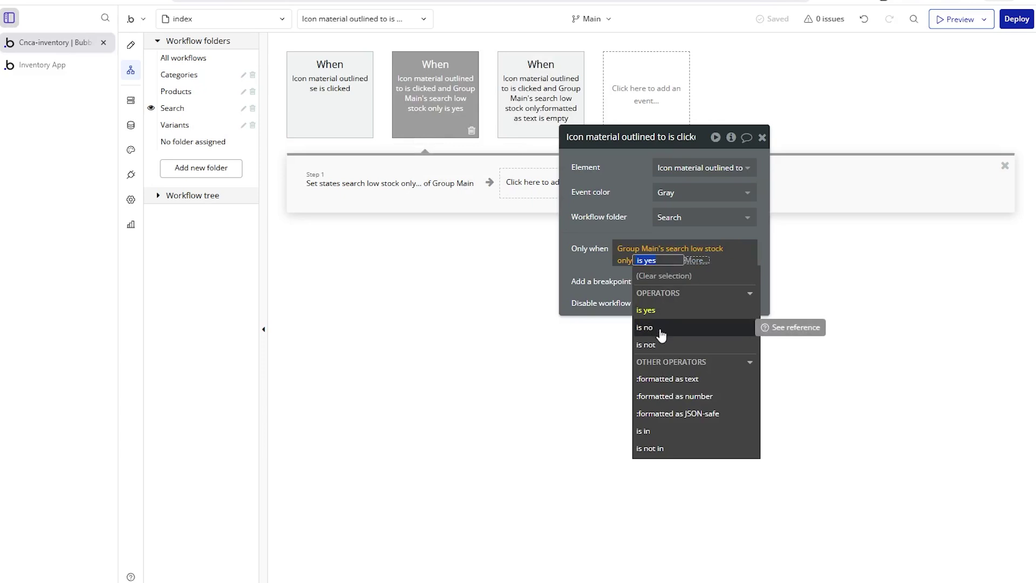
left_click(543, 133)
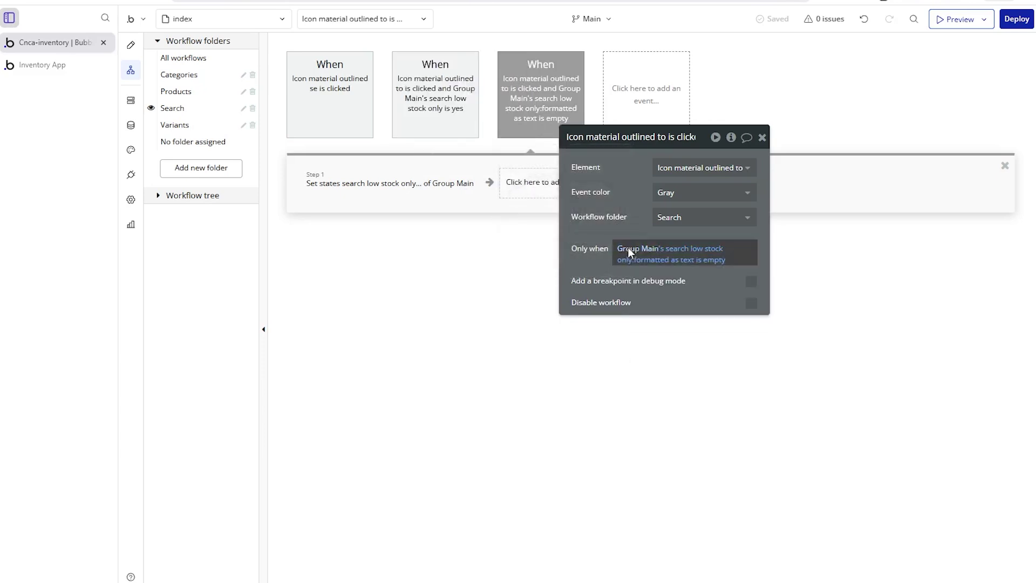
left_click(683, 260)
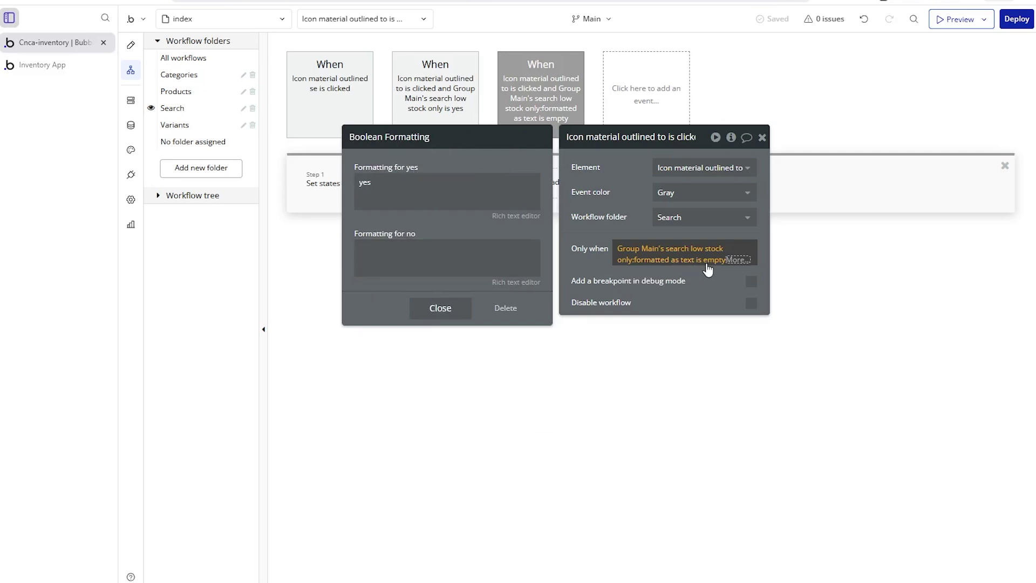
left_click(630, 264)
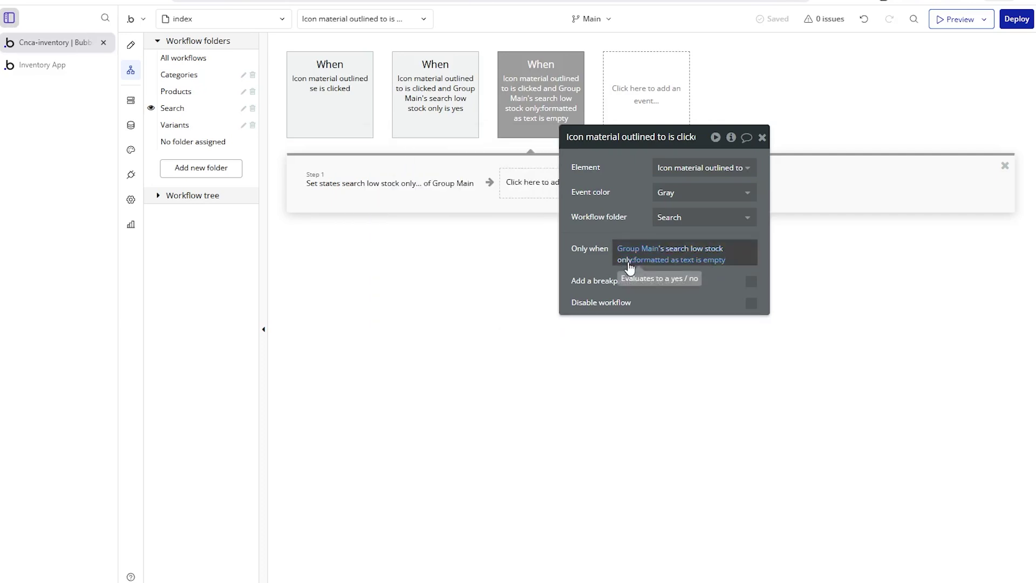
left_click(640, 264)
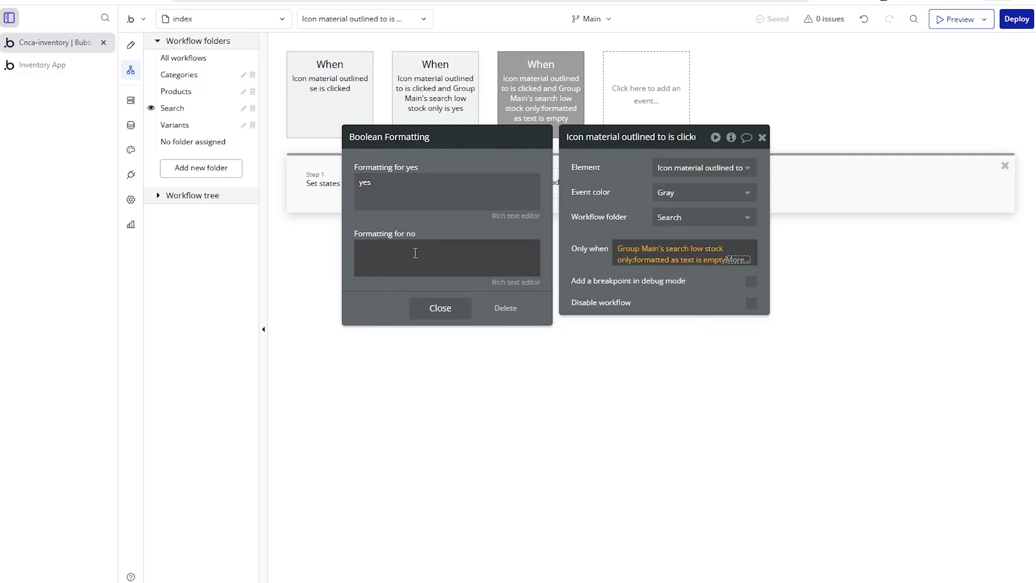
left_click(633, 291)
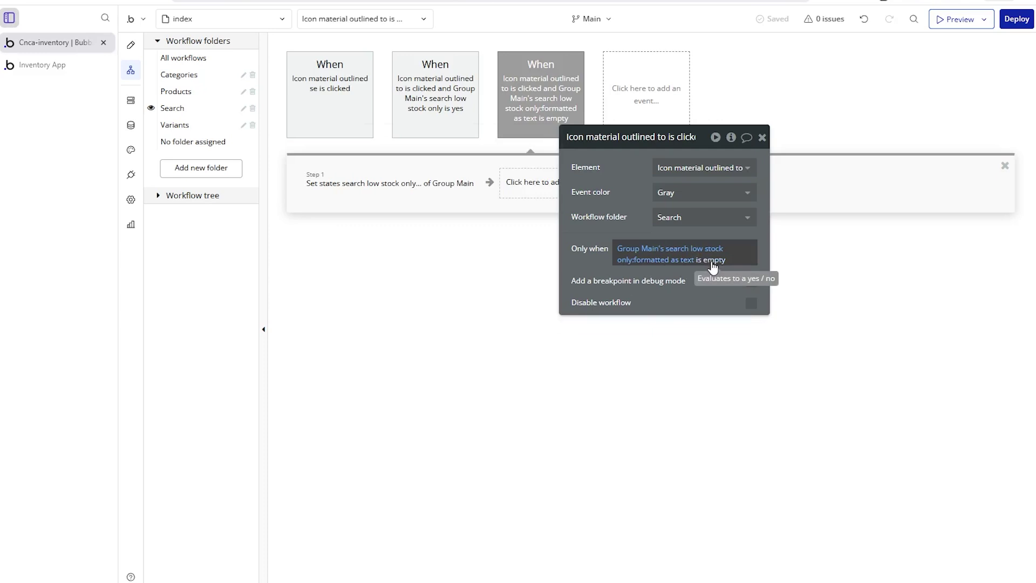
- Examine the value that the Set state action gives search low stock only in each of the two toggle events
left_click(406, 182)
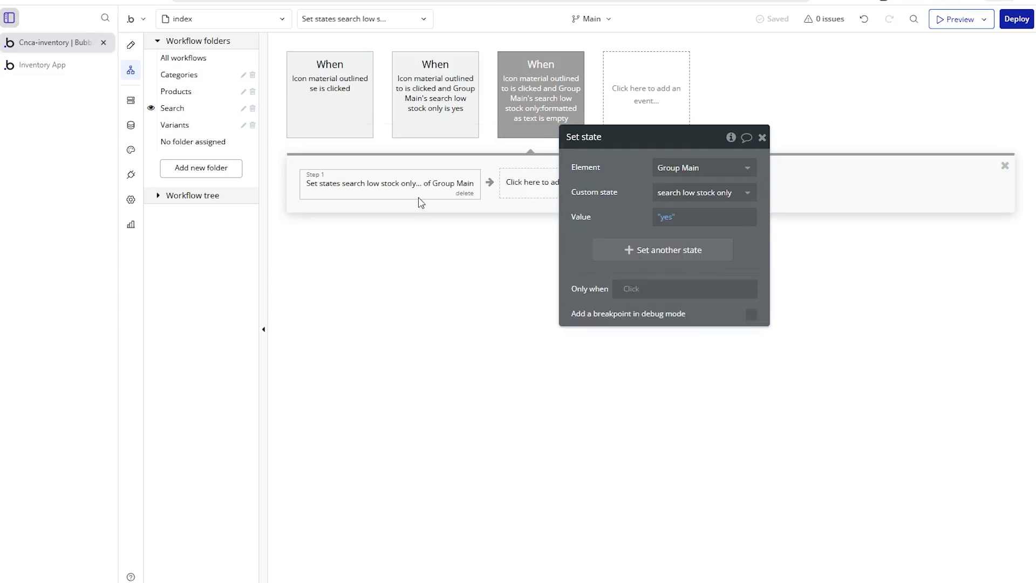
left_click(522, 100)
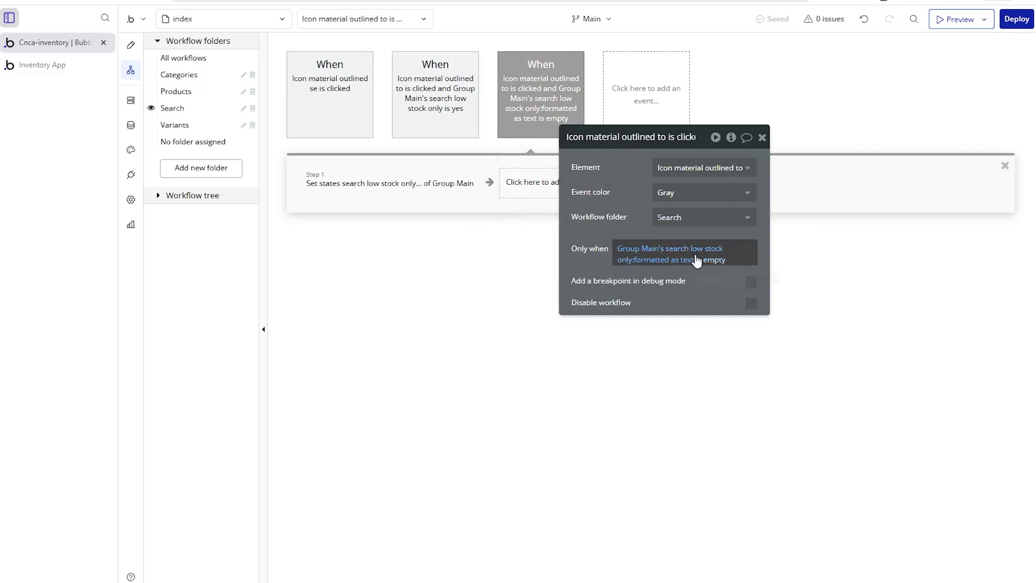
left_click(425, 178)
left_click(674, 223)
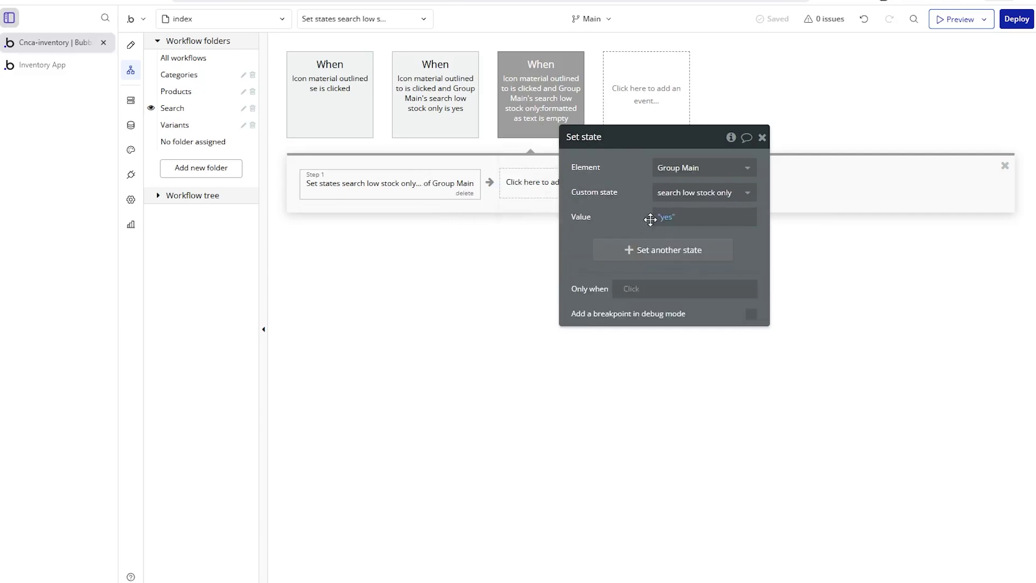
left_click(442, 93)
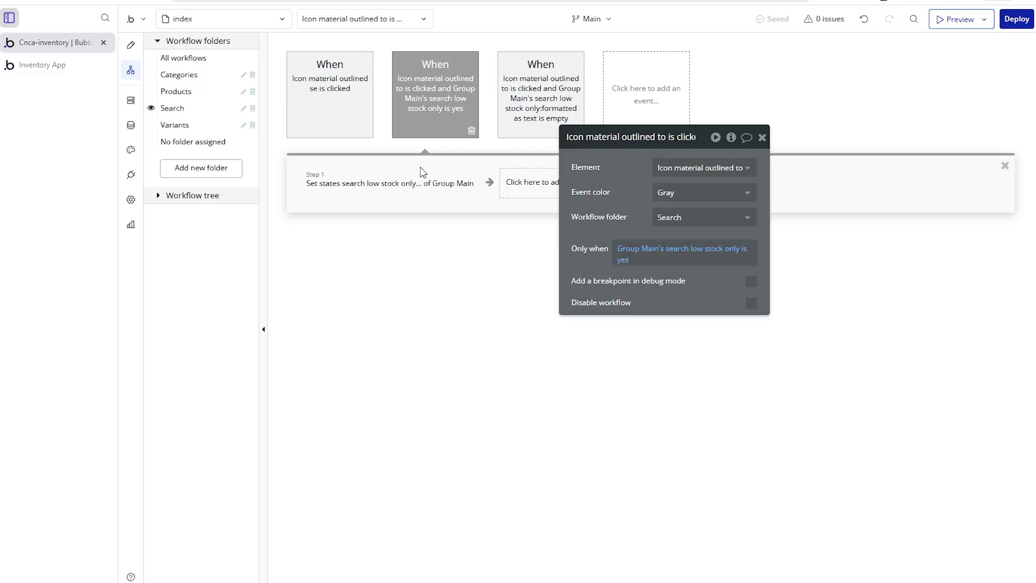
left_click(411, 185)
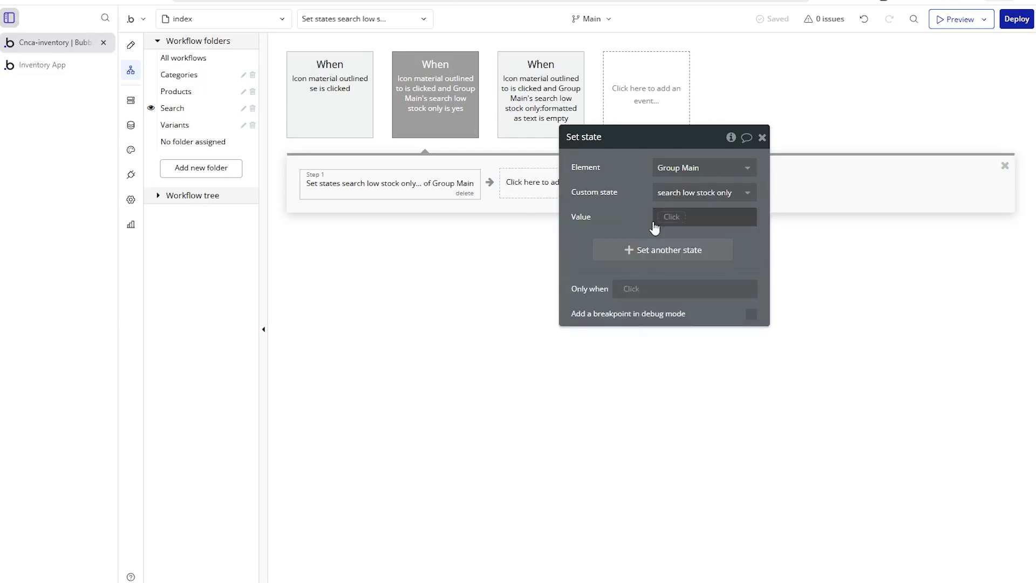
- Return to the page design and examine the conditional formatting of the Low Stock Only toggle icon
left_click(131, 45)
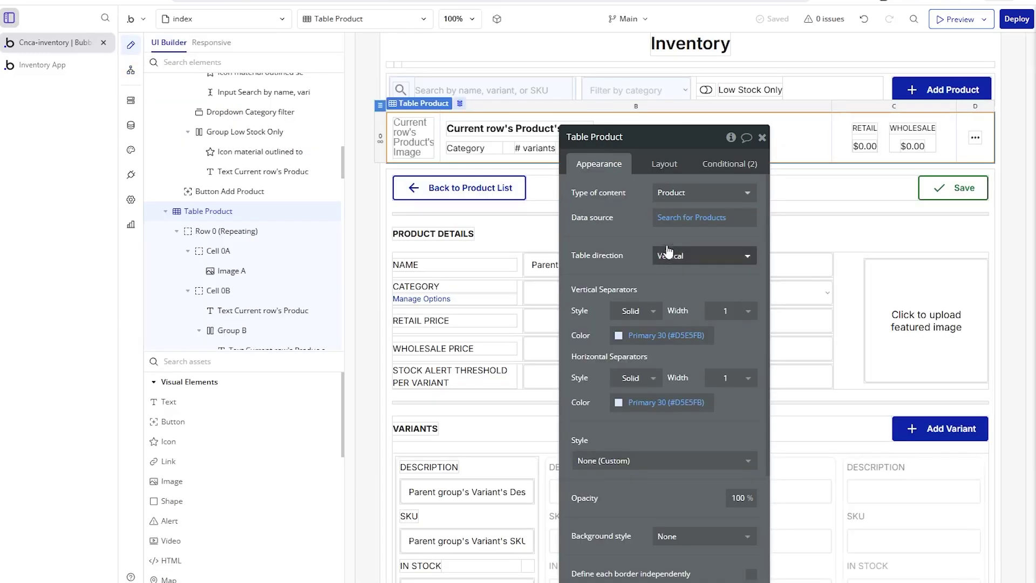
left_click_drag(686, 242, 529, 213)
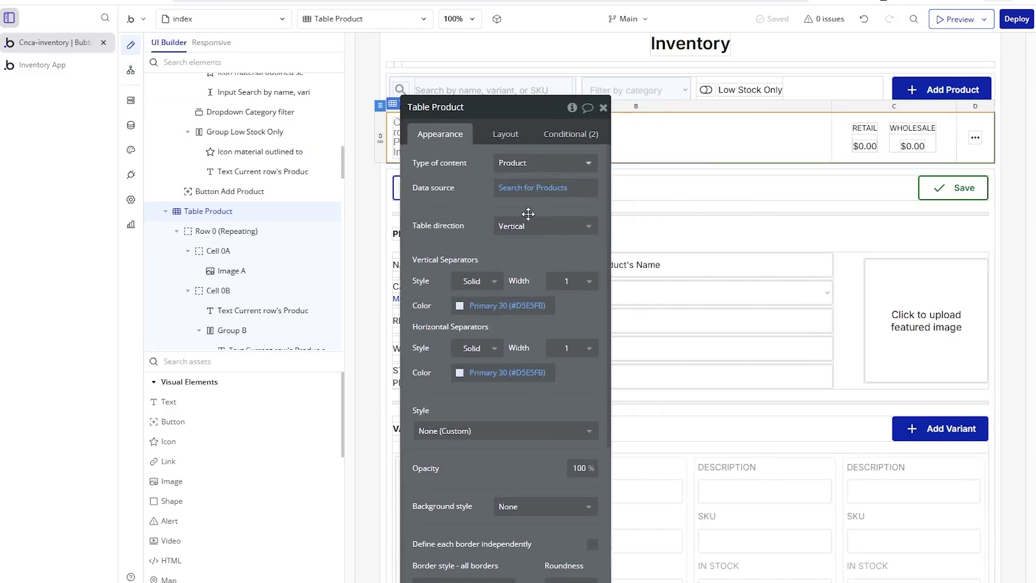
left_click(706, 89)
left_click(571, 134)
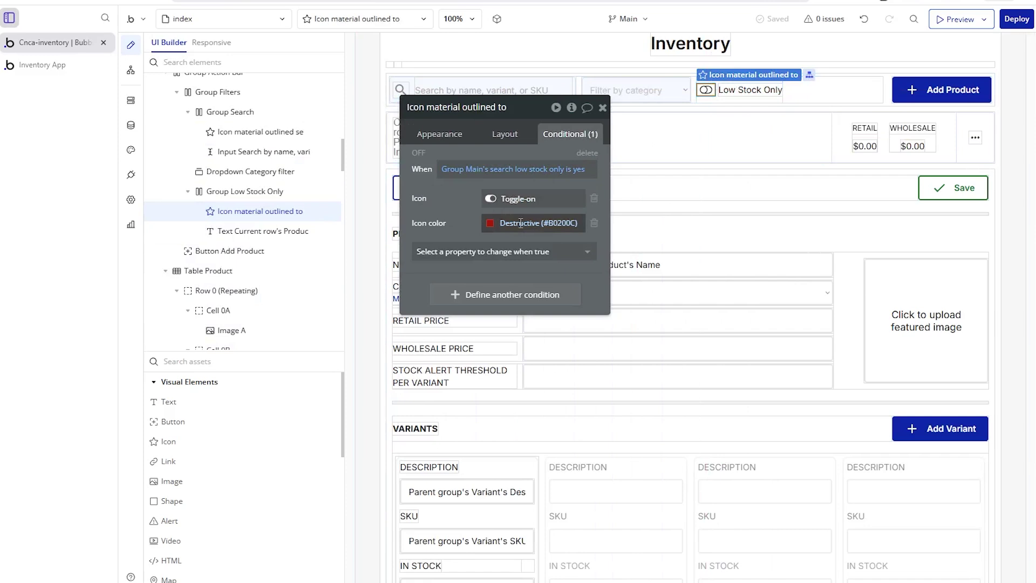
- Open the workflow of Button Add Product and examine its Create a new Product action
left_click(942, 89)
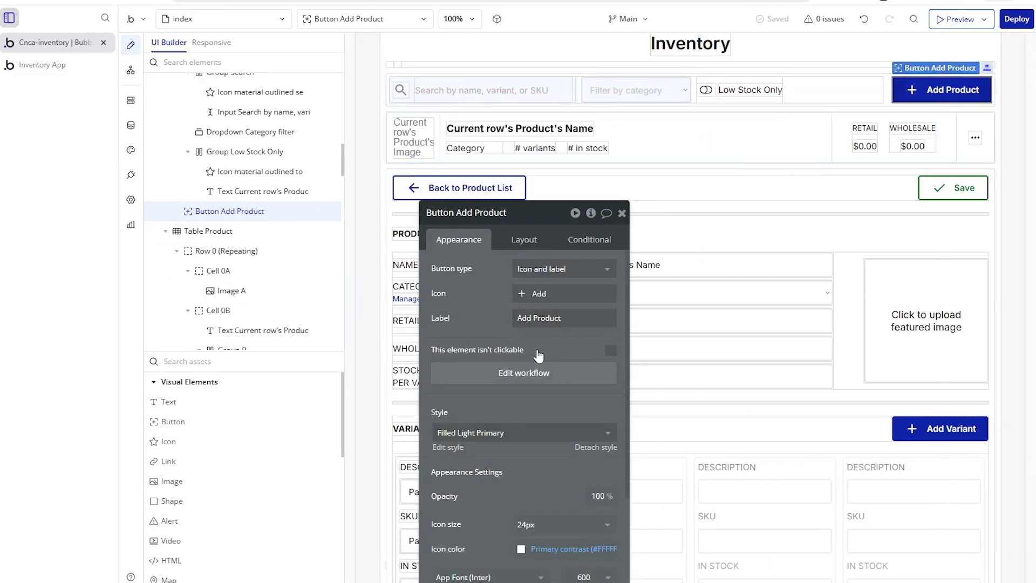
left_click(131, 72)
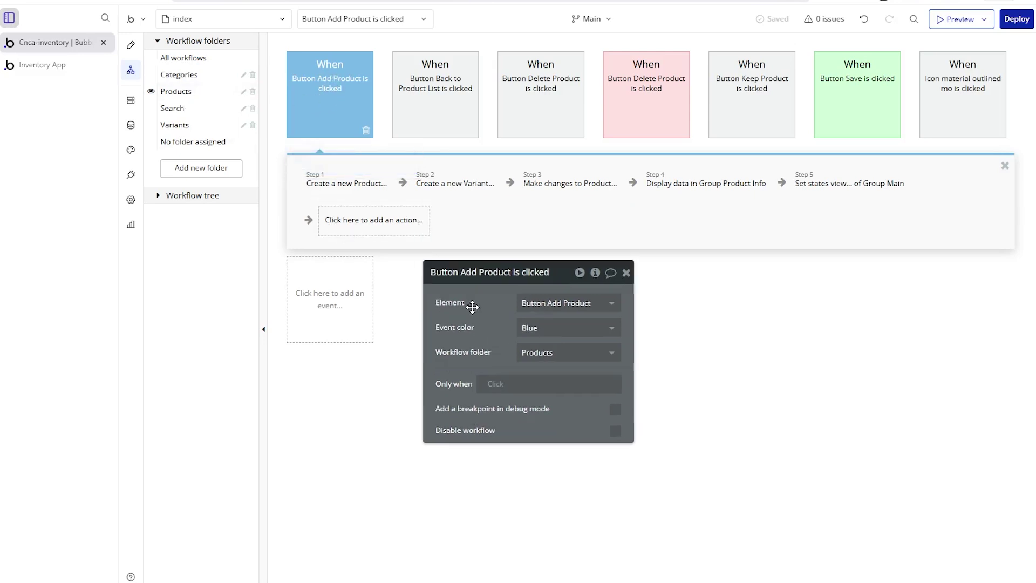
left_click_drag(470, 249, 474, 305)
mouse_move(347, 82)
left_click(350, 187)
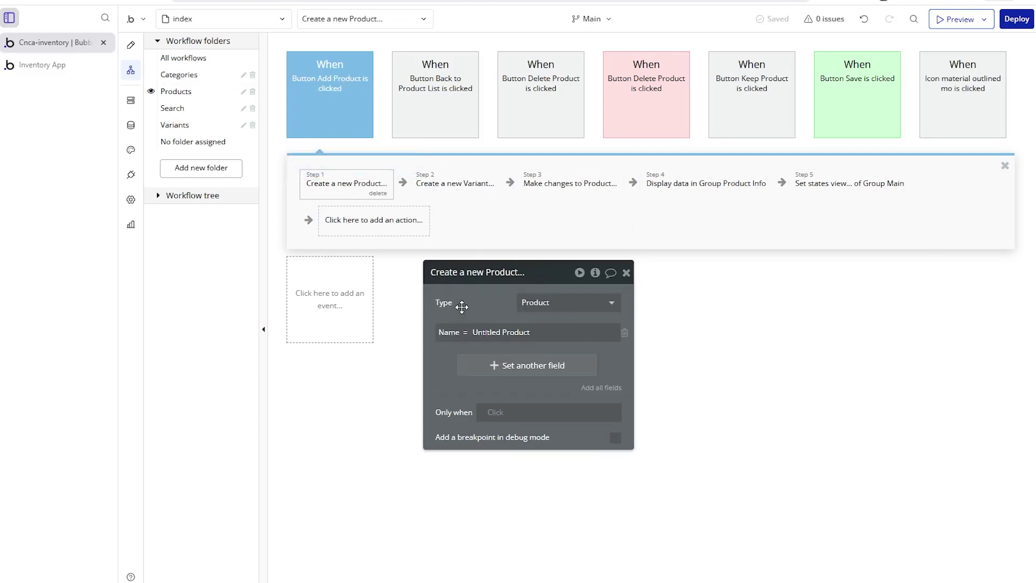
left_click_drag(460, 302, 434, 278)
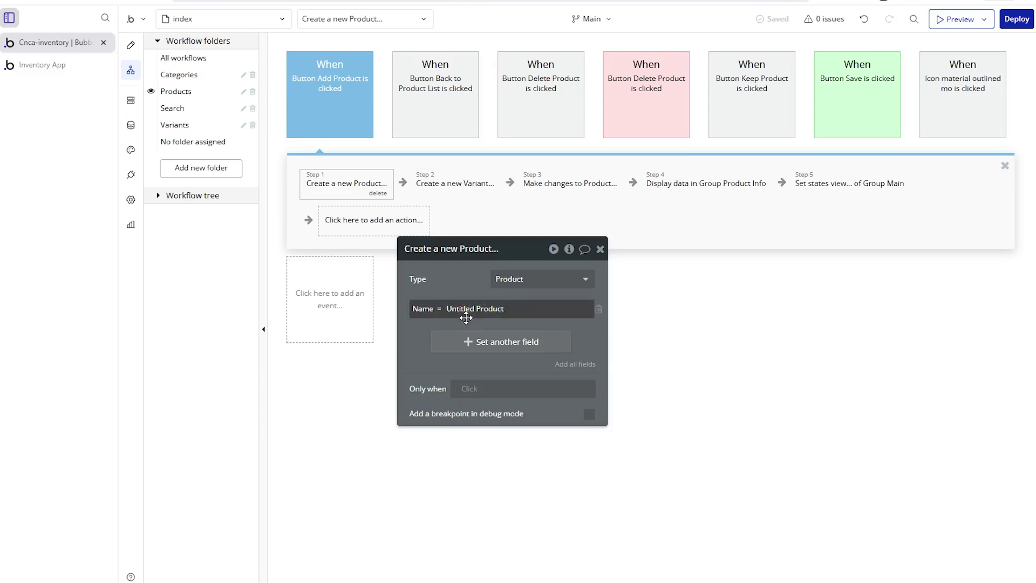
- Examine how the Add Product workflow creates a new Variant and adds it to the new product's Variants list
left_click(464, 198)
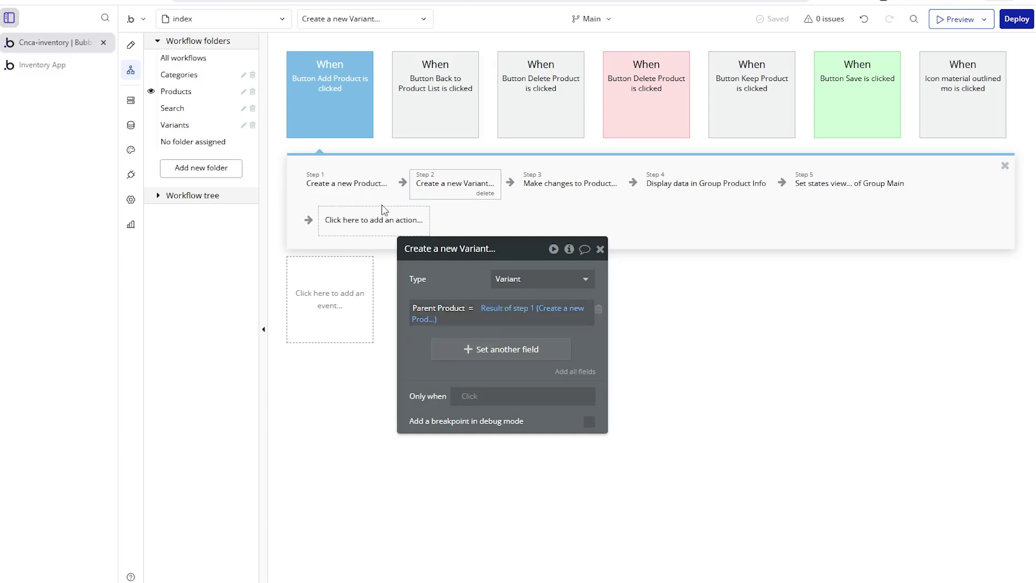
left_click(554, 188)
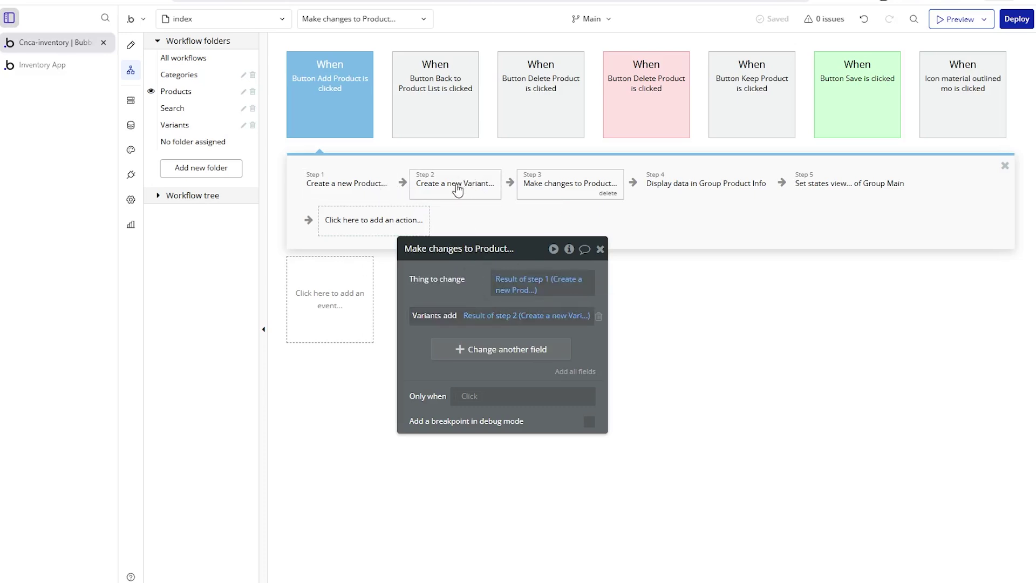
left_click(456, 316)
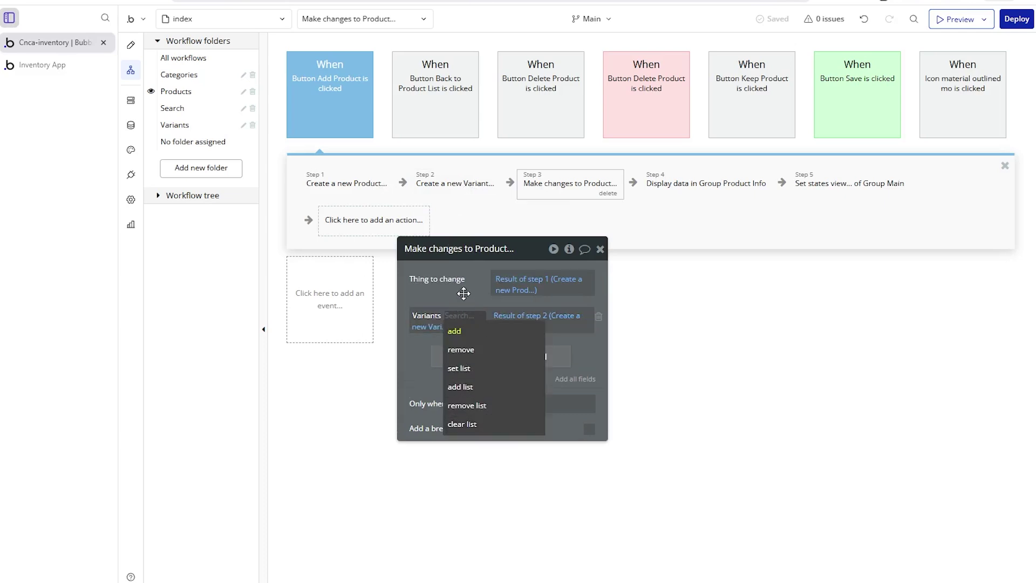
left_click(463, 294)
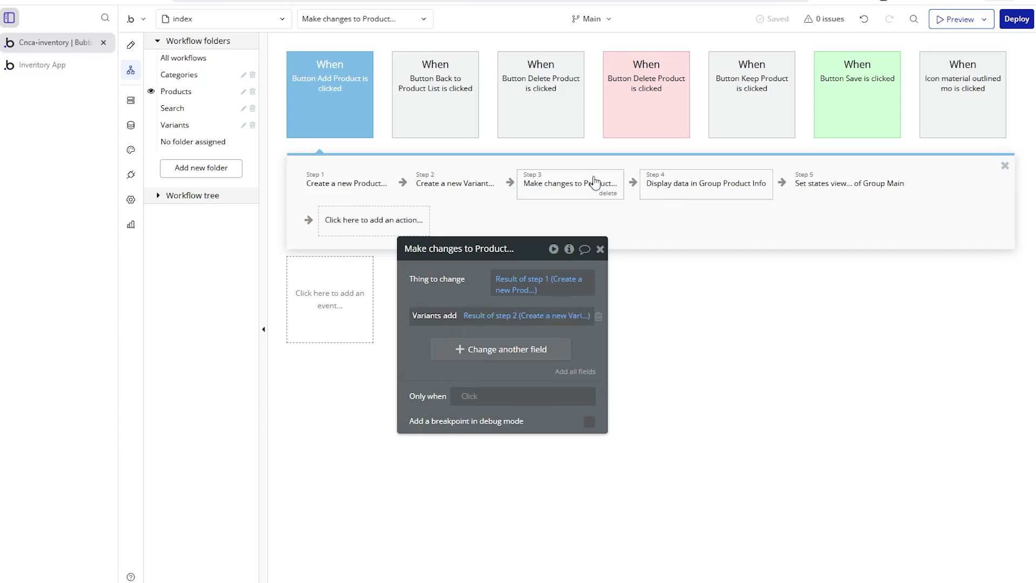
- Examine the Add Product workflow's Display data action for Group Product Info and its Set state action for view
mouse_move(348, 102)
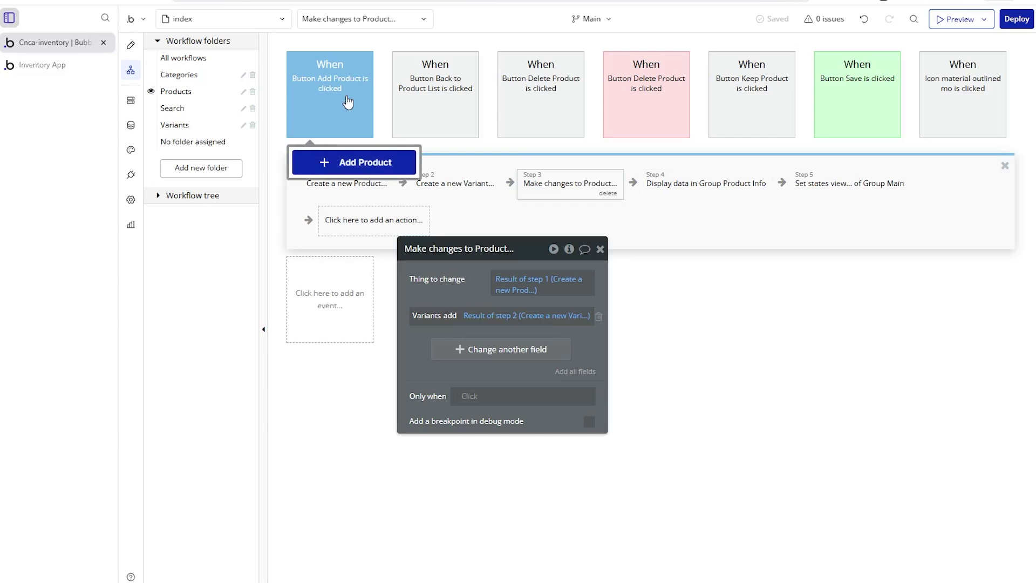
left_click(675, 186)
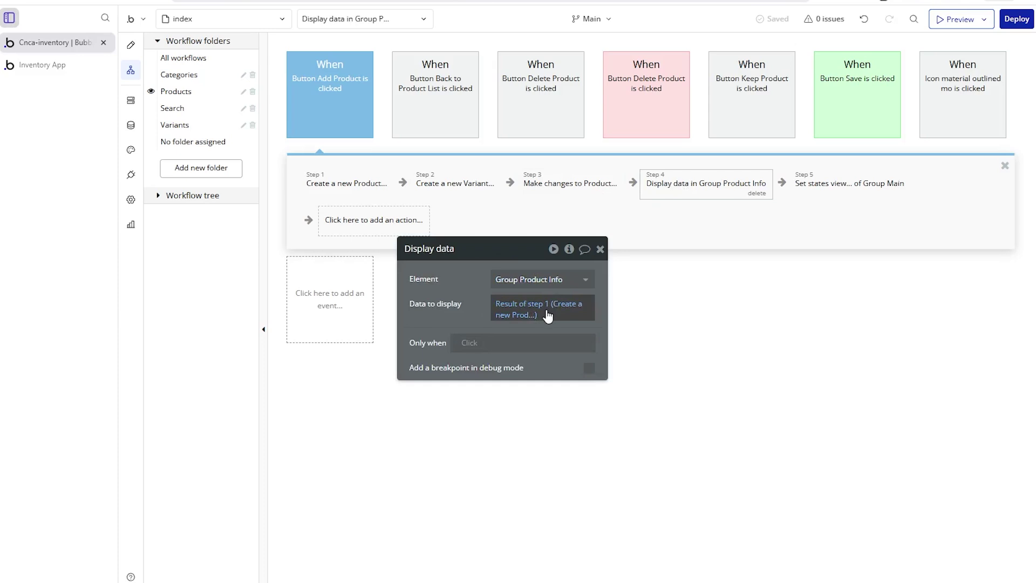
left_click(833, 188)
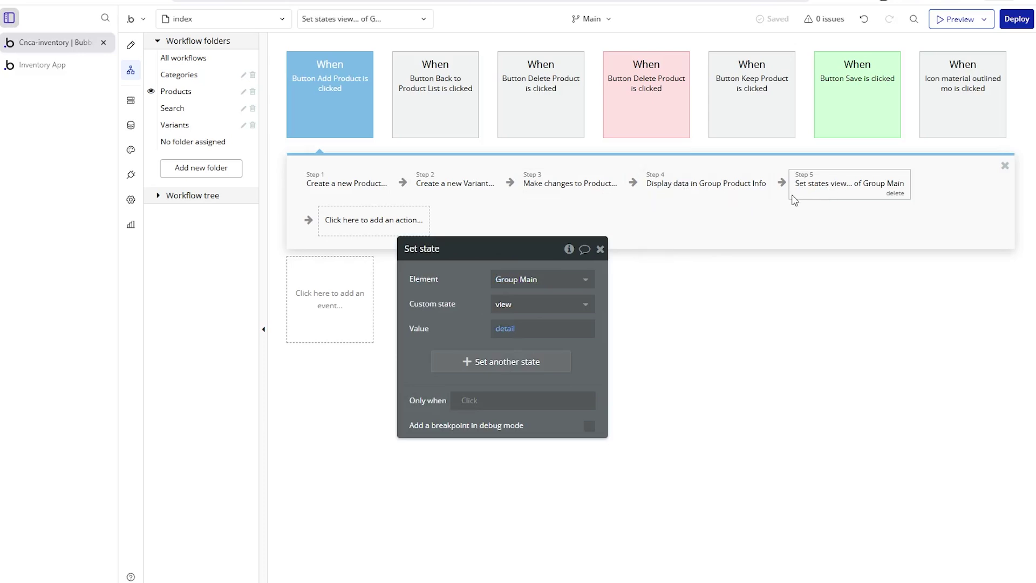
- Check the product details form and its Save button in the running Inventory App, and open the Button Save event in the Bubble editor
mouse_move(967, 102)
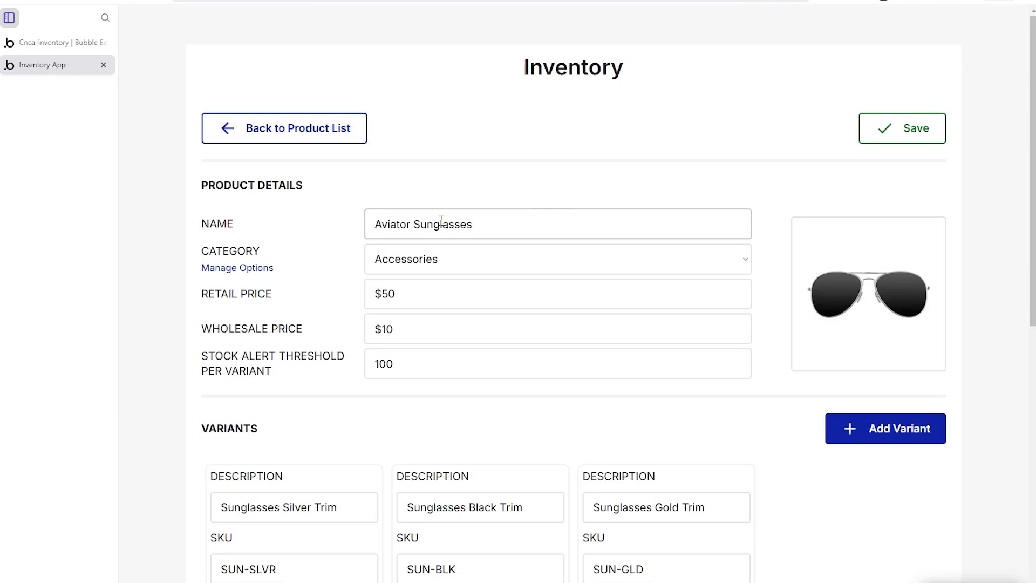
left_click(435, 225)
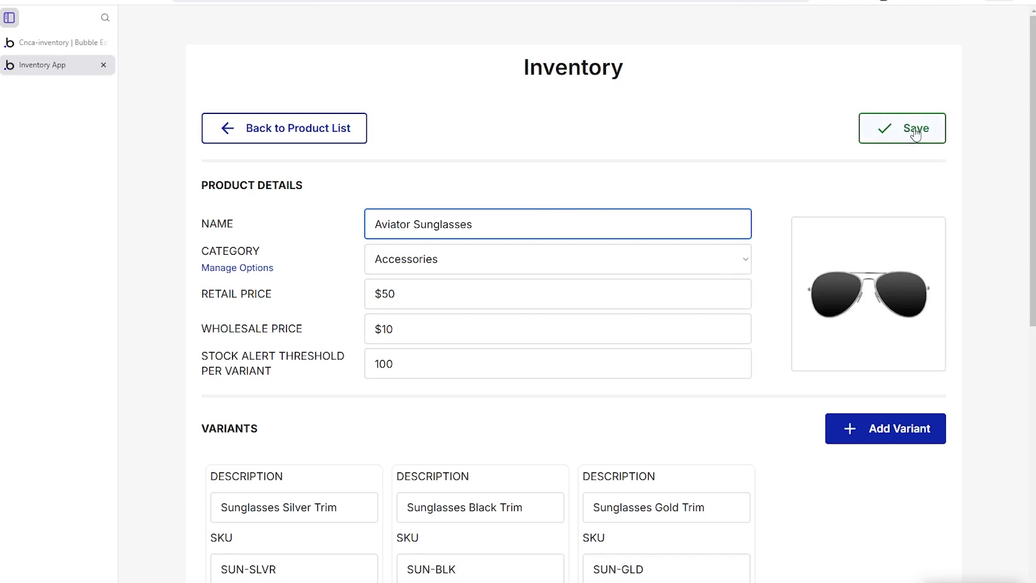
left_click(86, 42)
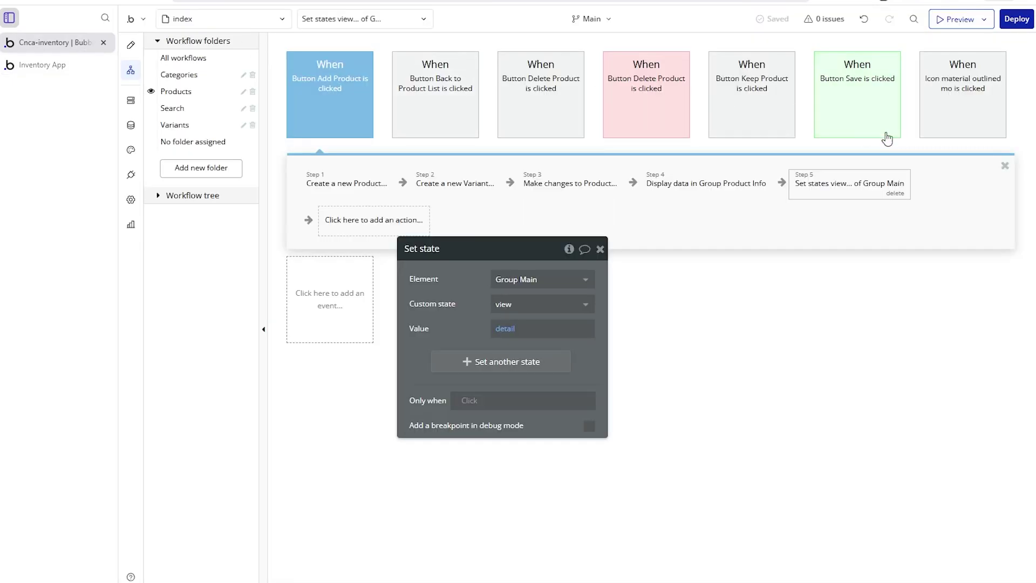
left_click(836, 113)
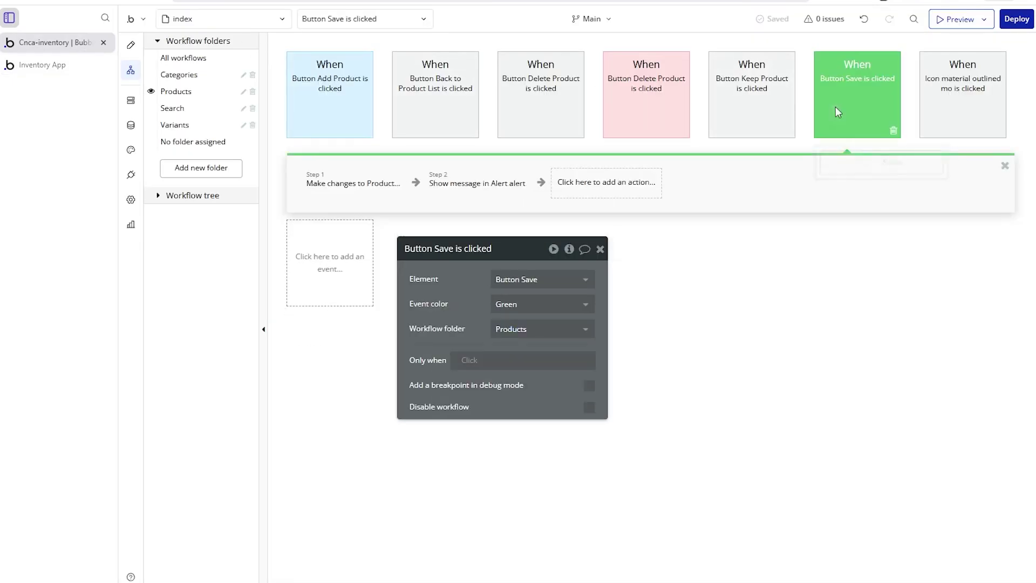
- Examine the Save workflow's Make changes to Product field mappings and its Show message action for the alert
left_click(342, 196)
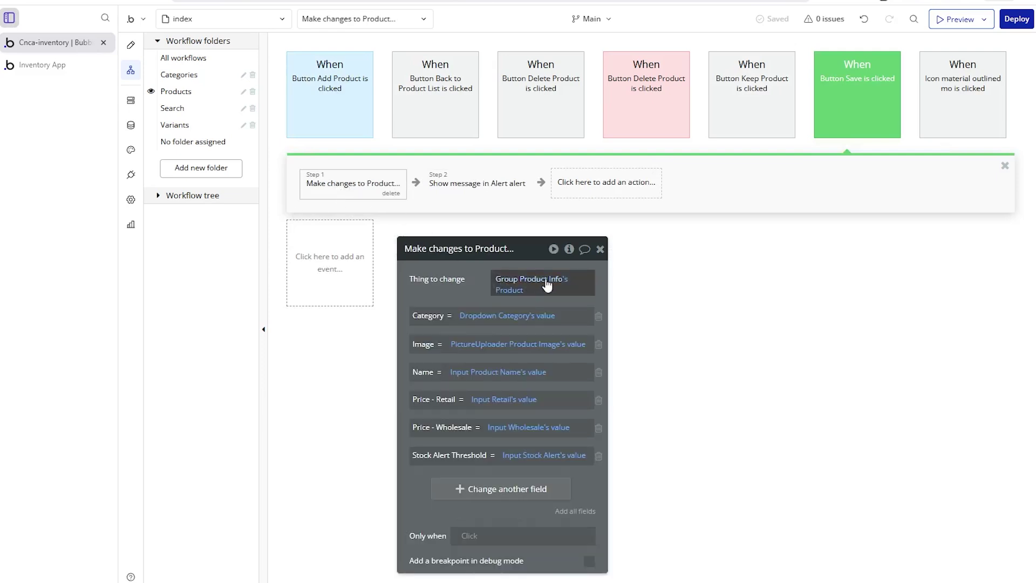
mouse_move(539, 289)
left_click_drag(469, 290, 496, 211)
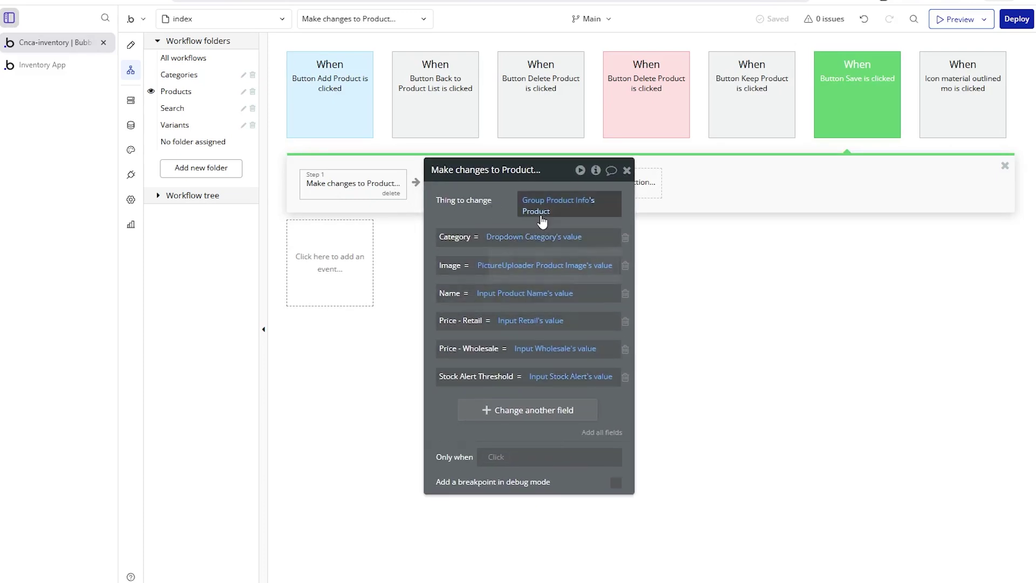
mouse_move(542, 221)
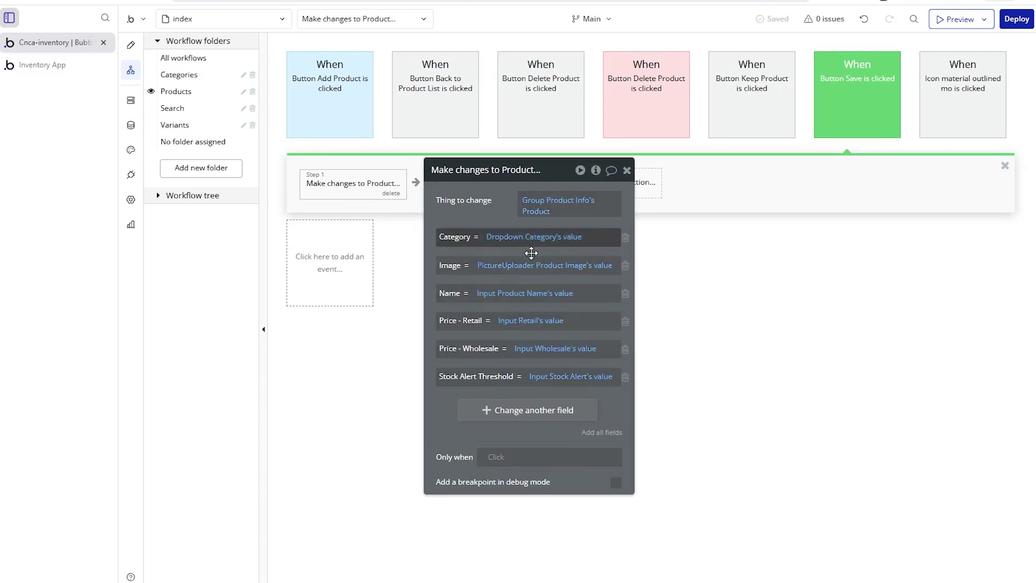
mouse_move(536, 275)
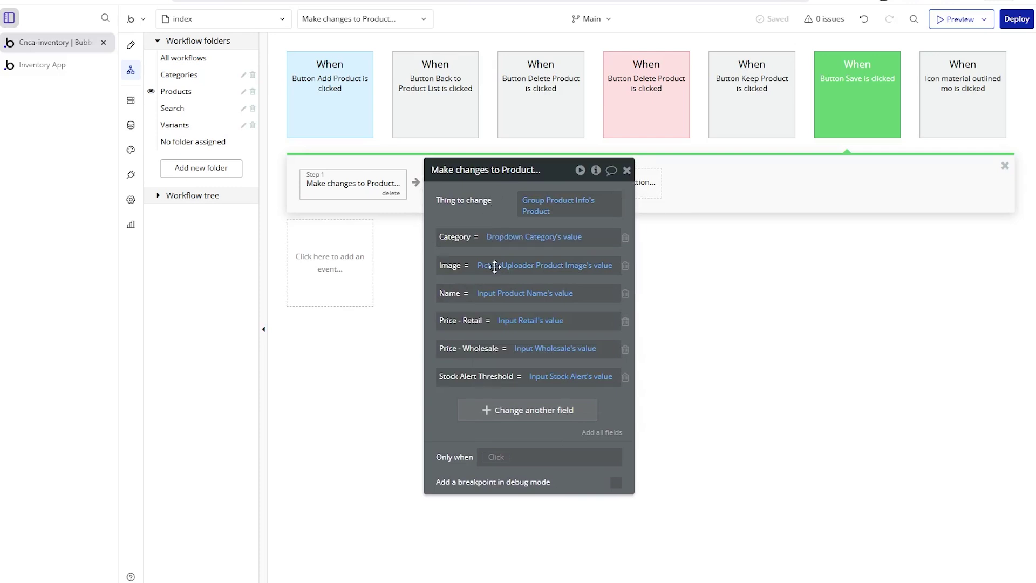
left_click_drag(469, 203, 505, 258)
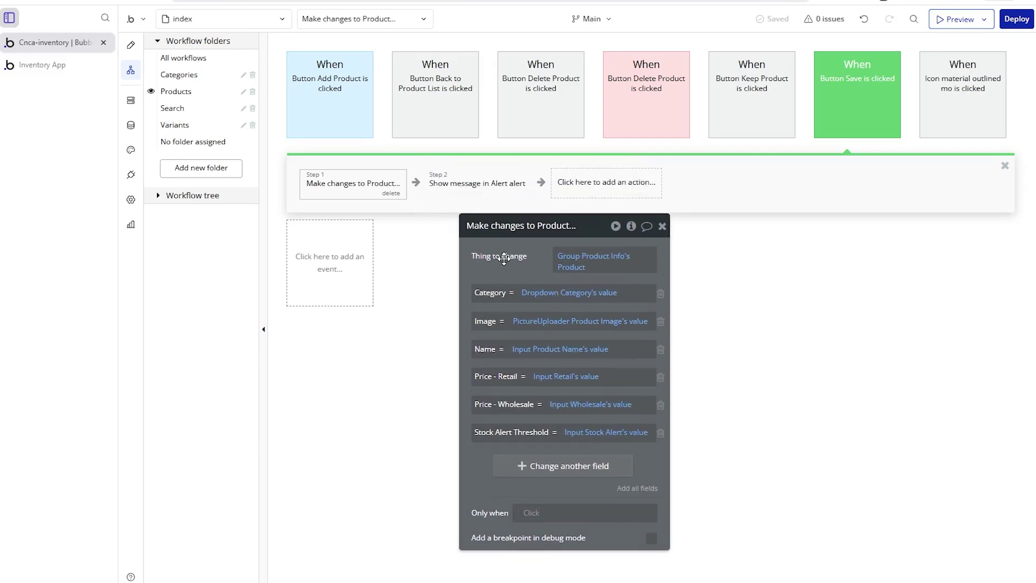
left_click(443, 185)
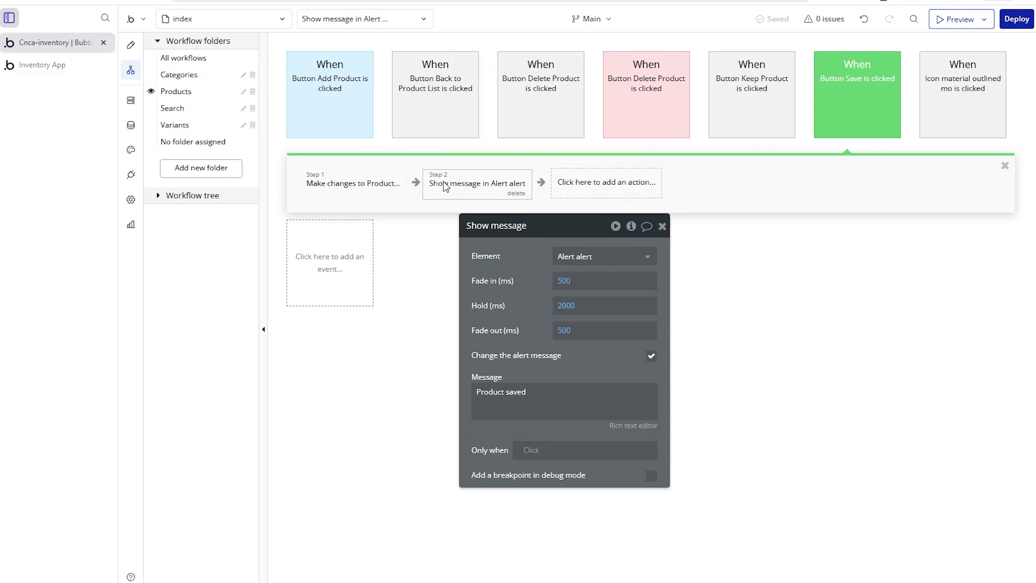
- Reveal the hidden Alert alert element on the index page and inspect its appearance properties
left_click(131, 45)
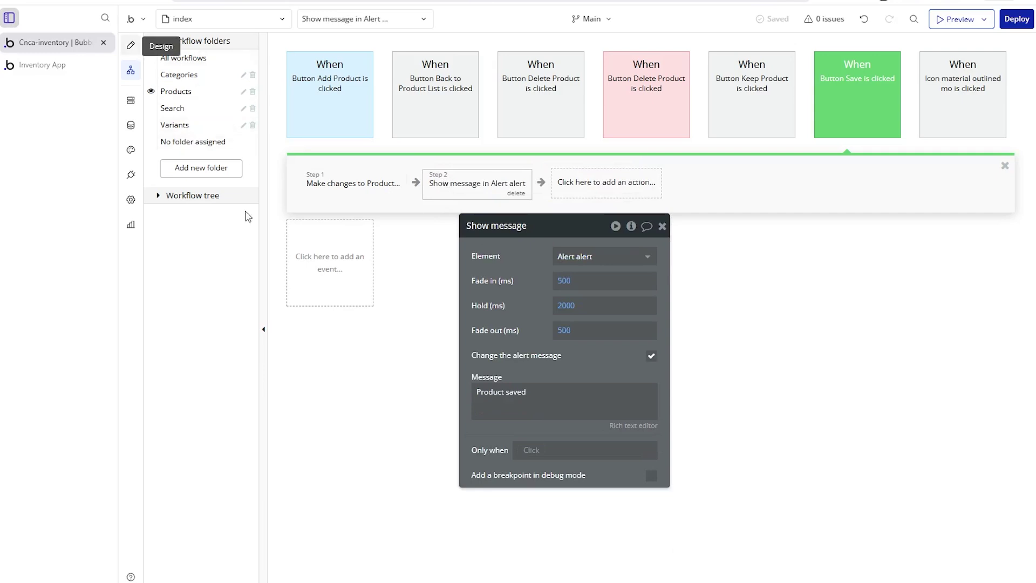
scroll(243, 270, "up", 8)
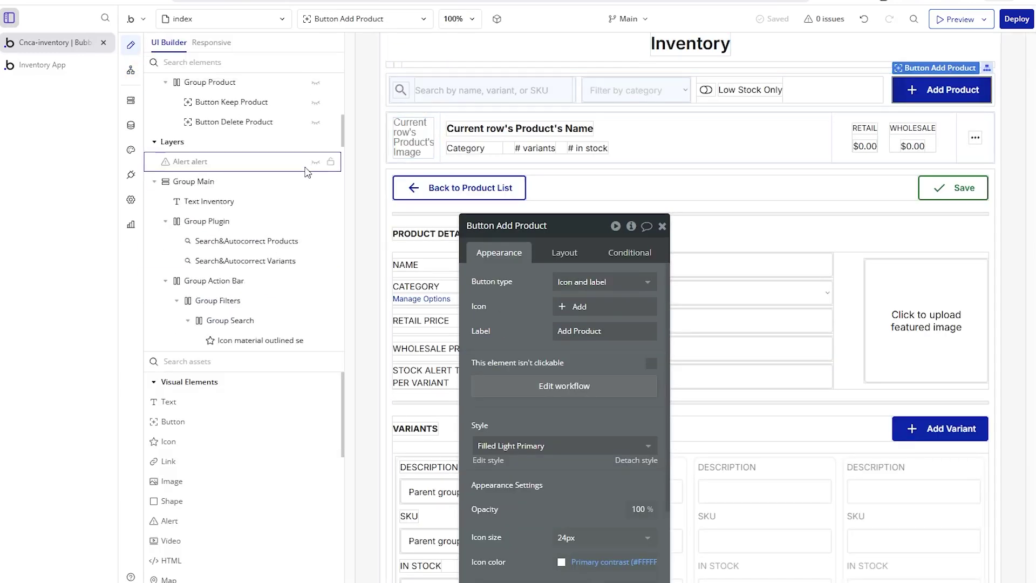
left_click(316, 162)
left_click(523, 78)
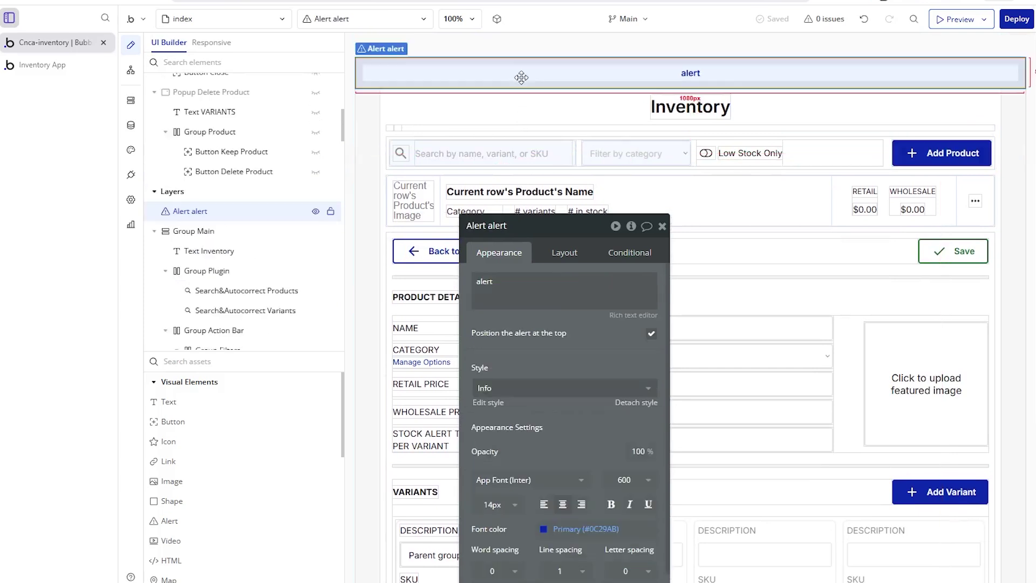
- Examine the Save workflow's Show message action, including where it is offered among element actions, its target element and its message text
left_click(129, 74)
left_click_drag(510, 301, 551, 315)
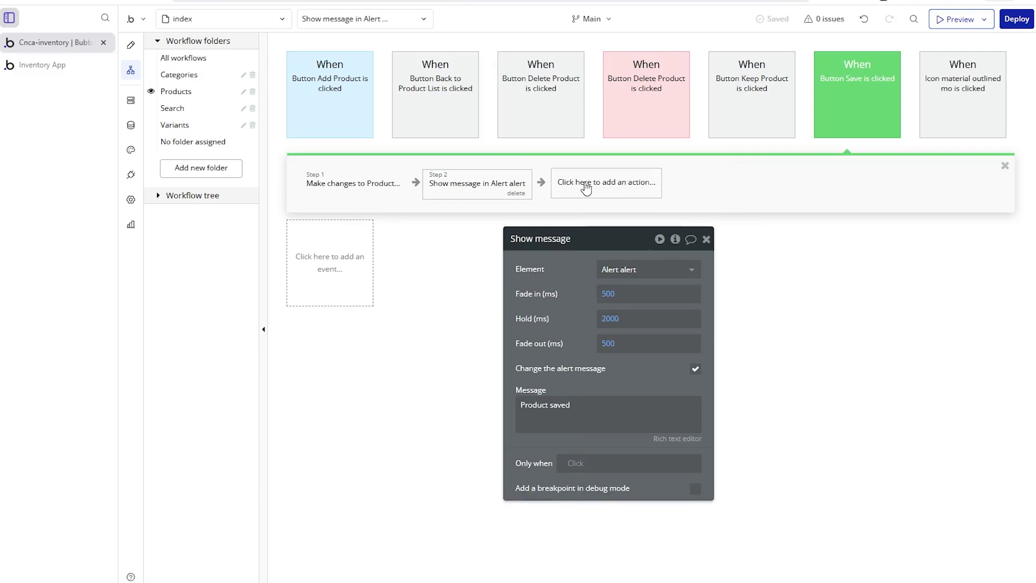
left_click(586, 186)
mouse_move(599, 354)
scroll(653, 377, "down", 1)
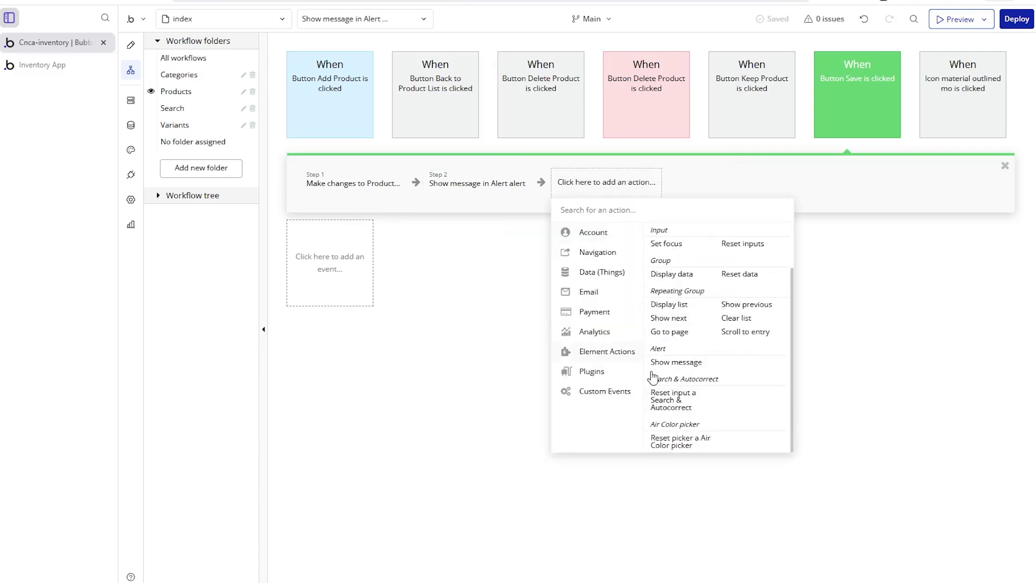
left_click(455, 196)
left_click(626, 256)
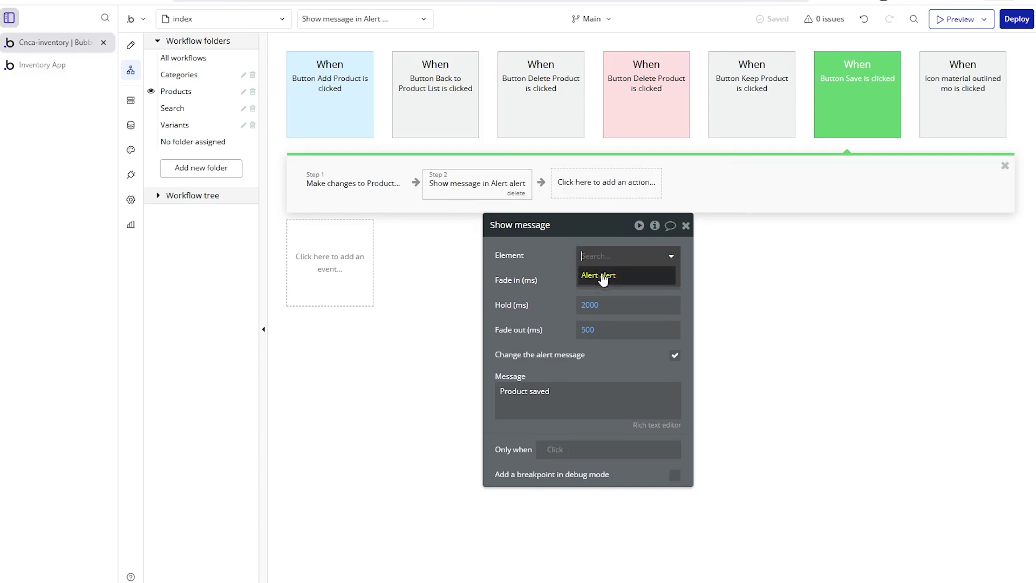
left_click(599, 276)
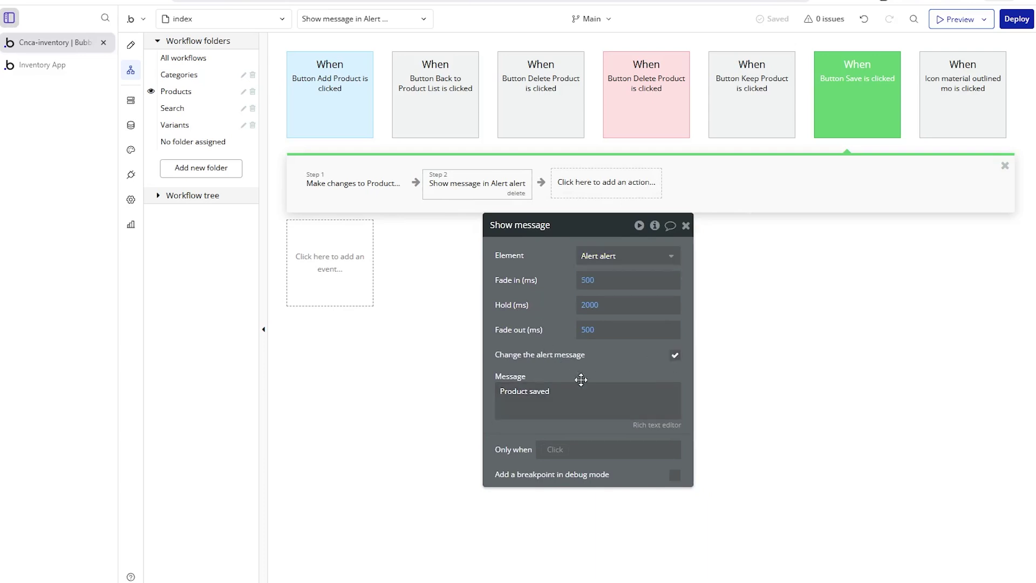
triple_click(527, 397)
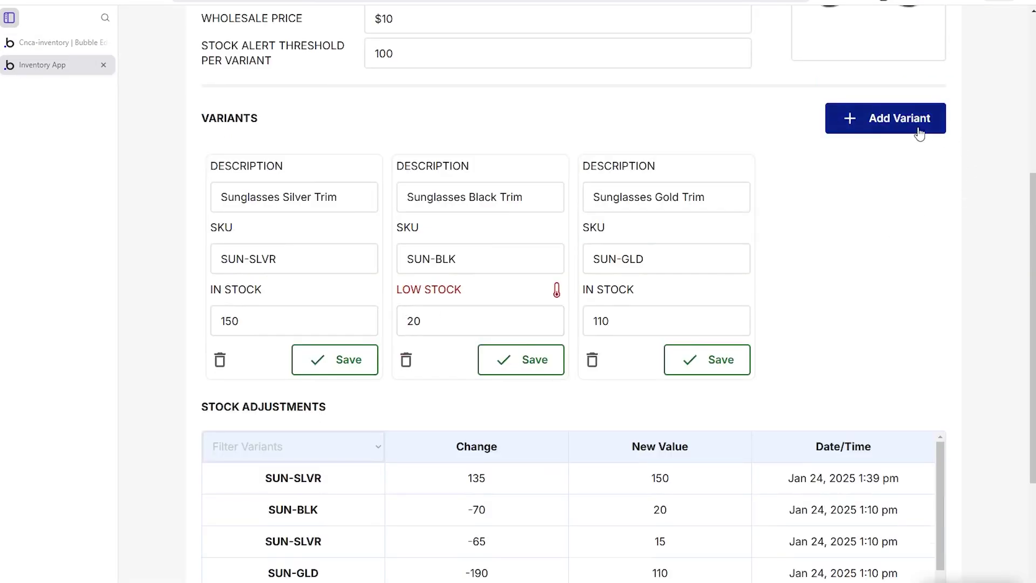
- Examine the Add Variant workflow's Create a new Variant fields and its Make changes to Product action in the Variants folder
left_click(66, 43)
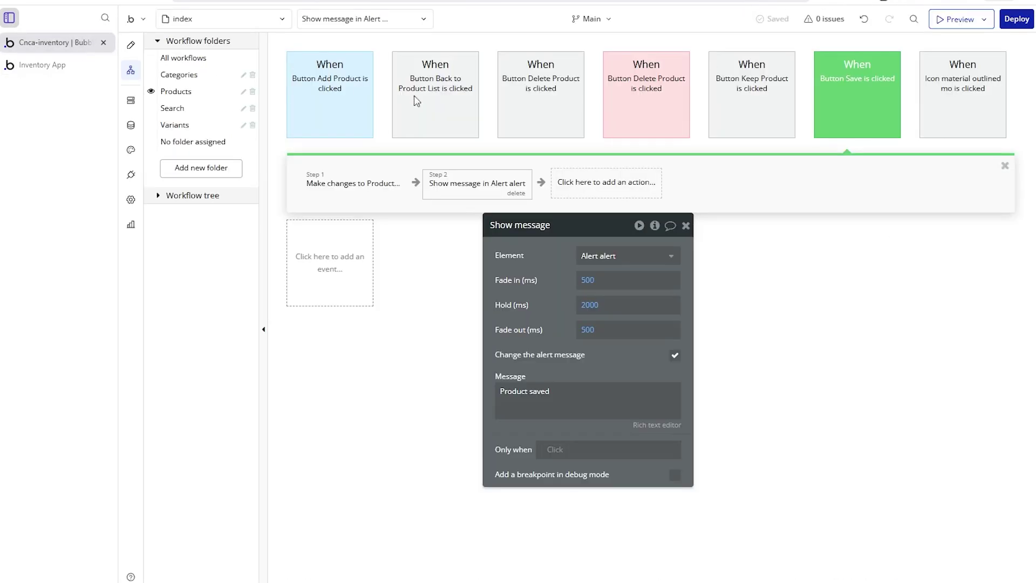
left_click(187, 126)
left_click(333, 116)
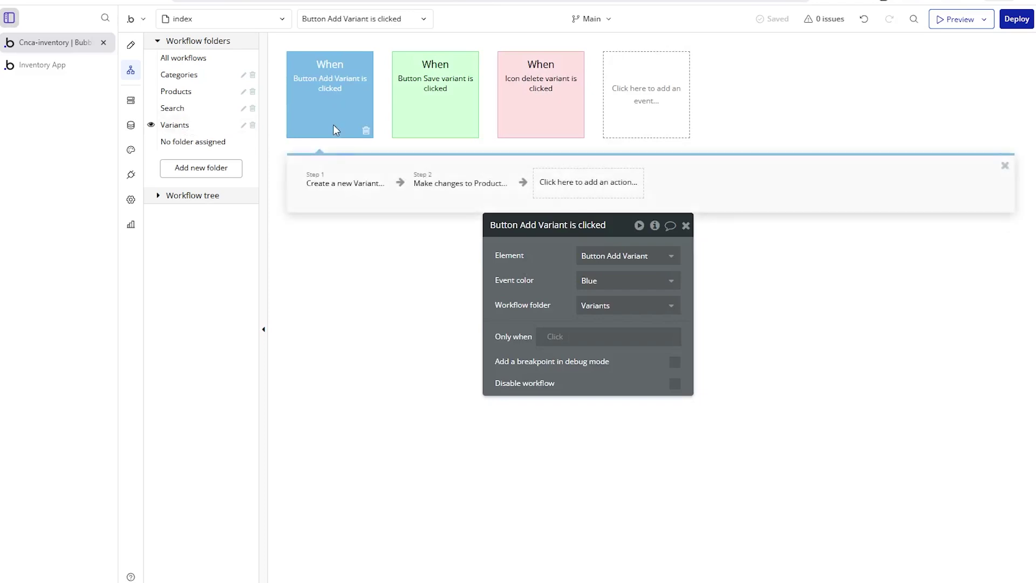
left_click(335, 185)
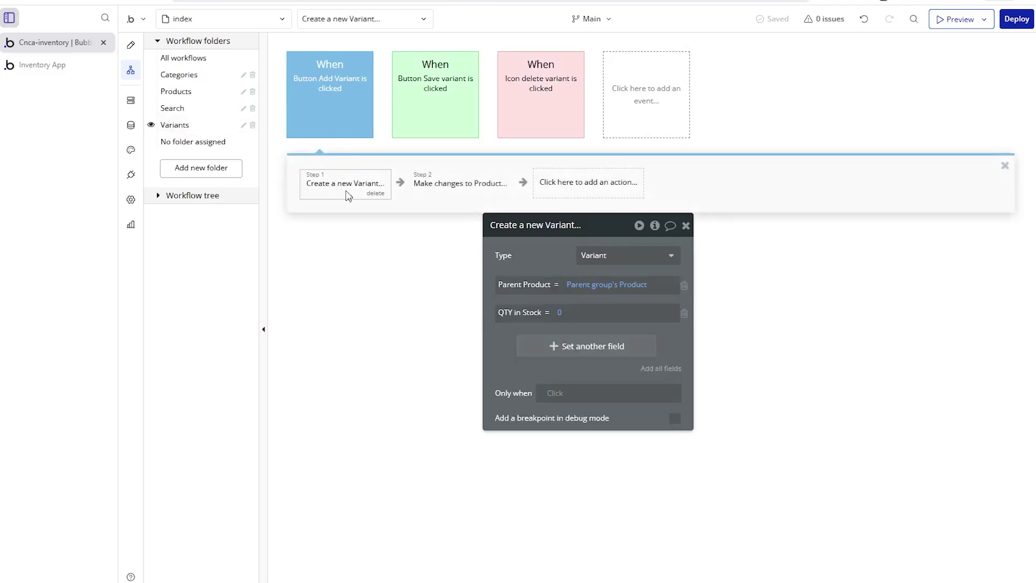
mouse_move(595, 293)
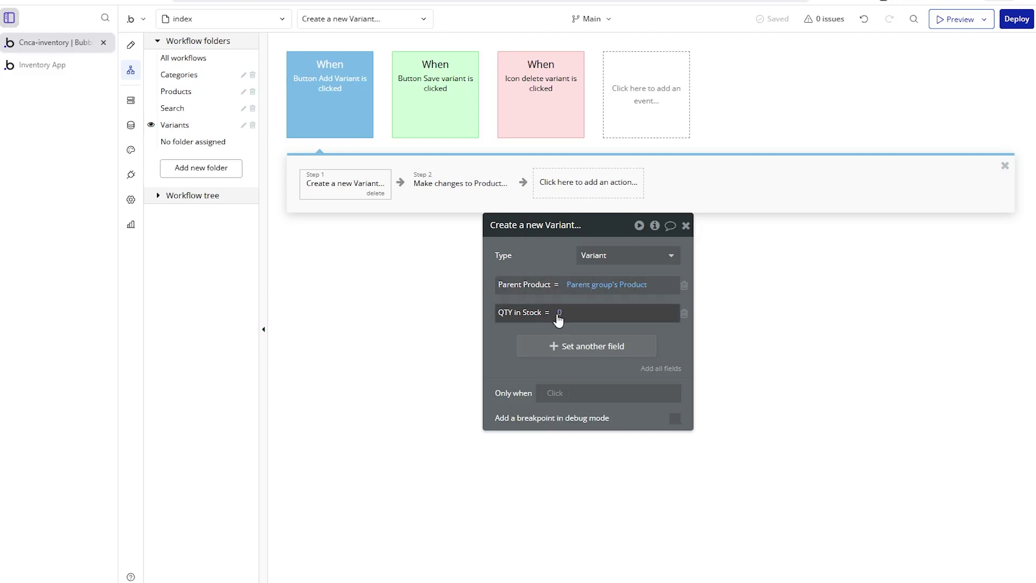
left_click(460, 198)
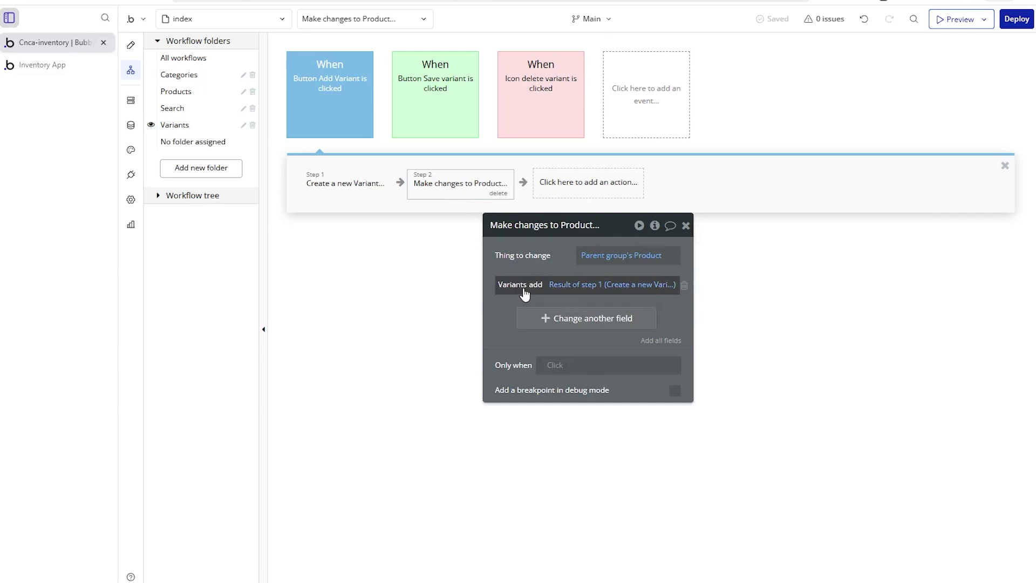
- Inspect the RG Variants repeating group's data source and the initial content of its variant description and quantity inputs
left_click(131, 45)
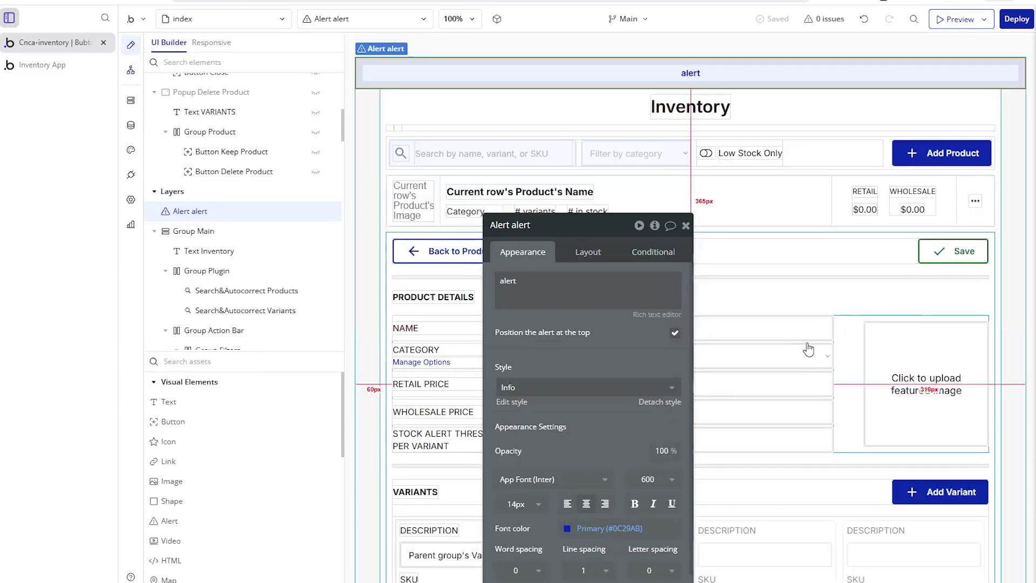
scroll(826, 456, "down", 5)
left_click(865, 412)
left_click_drag(570, 337, 271, 287)
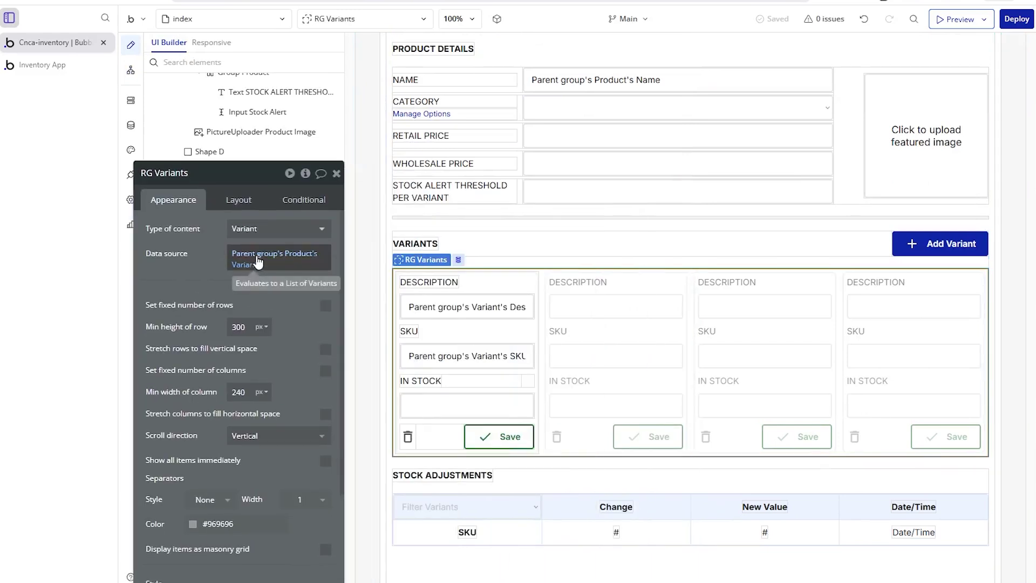
mouse_move(251, 258)
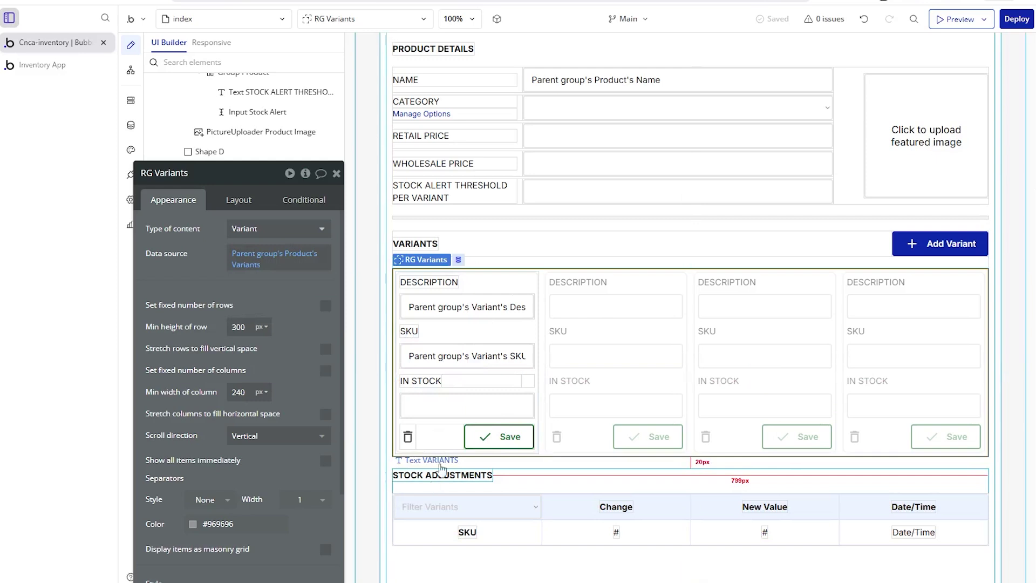
left_click(456, 318)
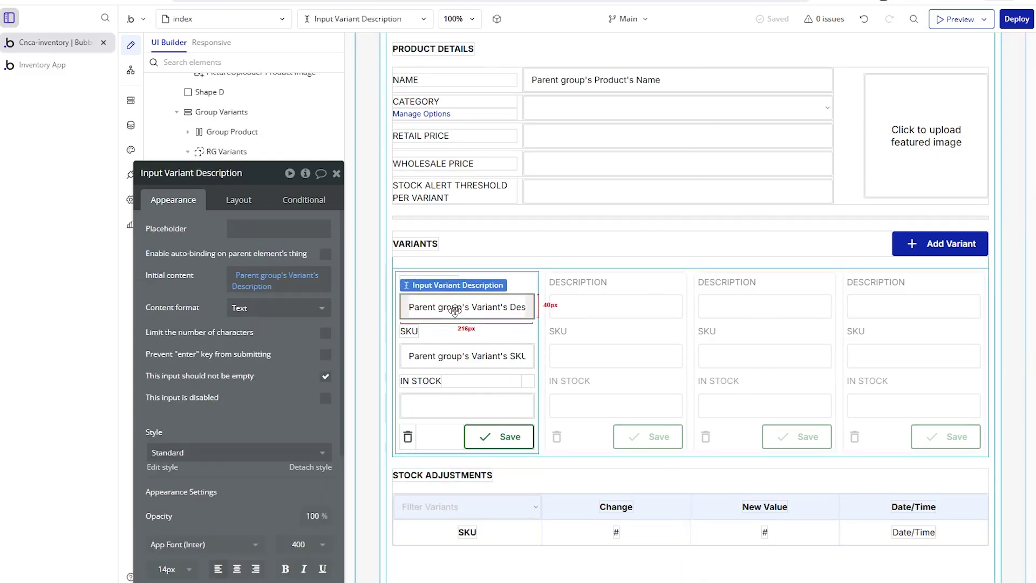
left_click(452, 354)
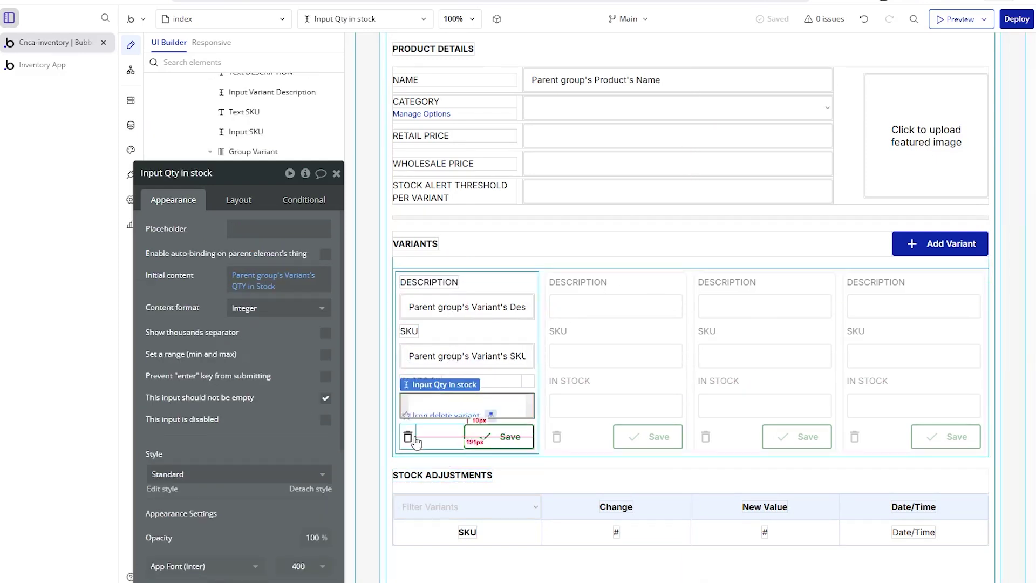
- Open the Button Save variant workflow and examine its Make changes to Variant field mappings and its alert message
left_click(480, 437)
left_click(267, 333)
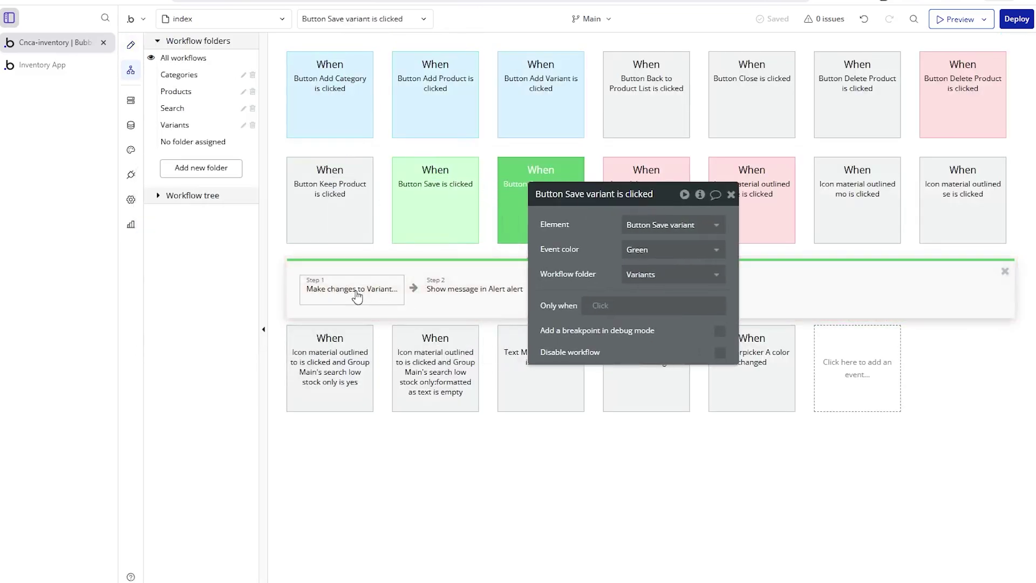
left_click(357, 296)
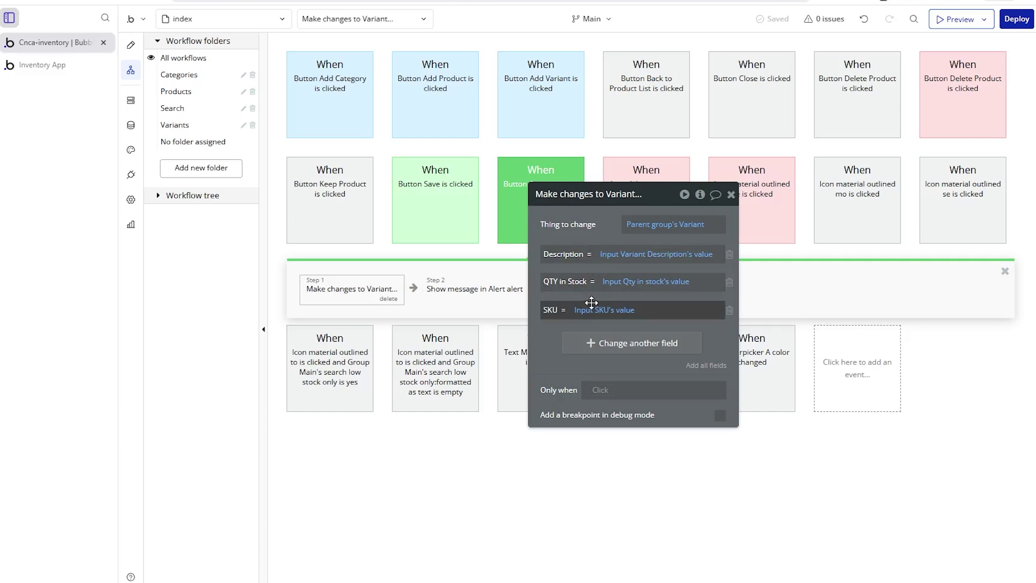
left_click_drag(570, 225, 574, 226)
left_click(493, 291)
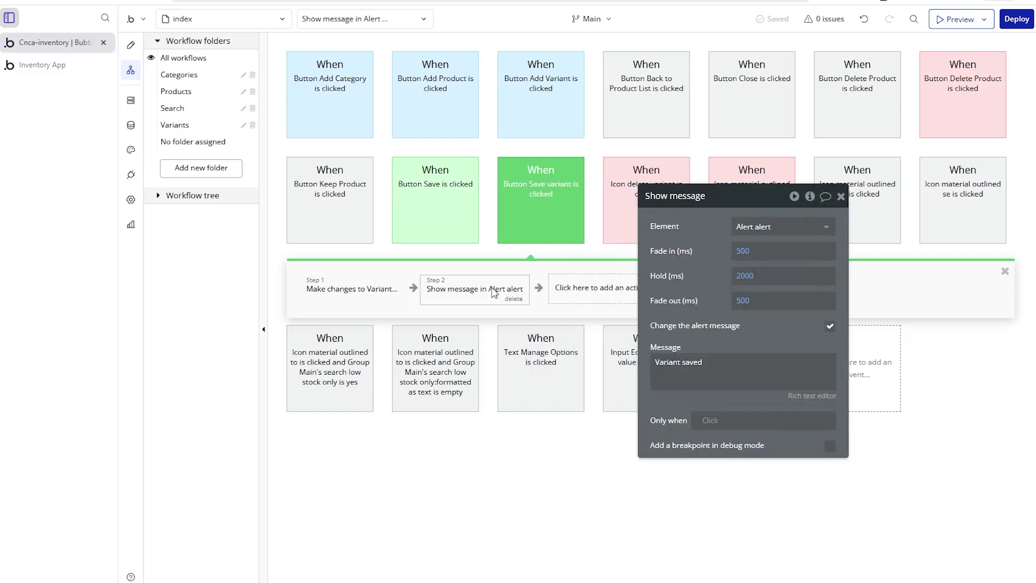
left_click(700, 354)
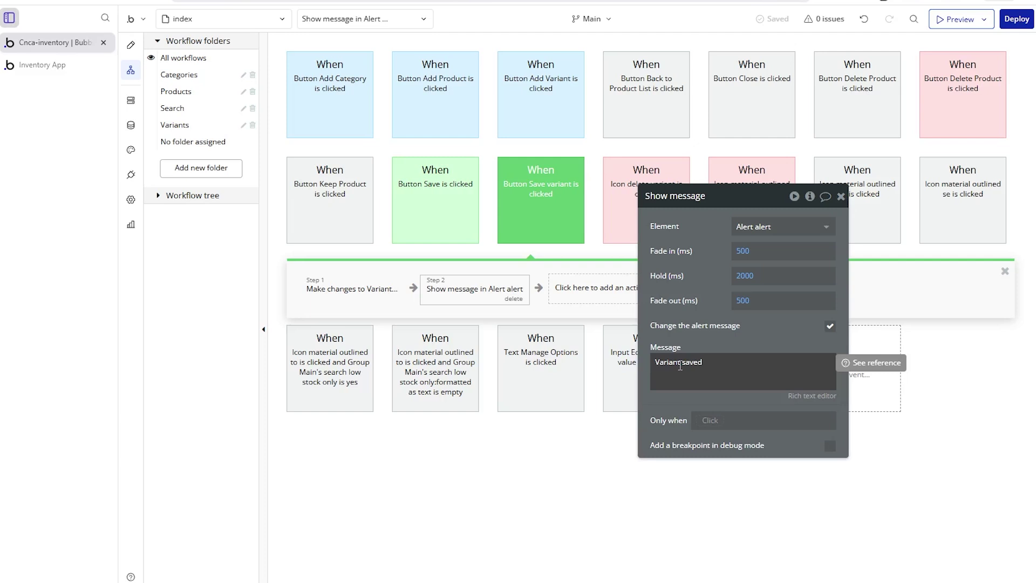
- Examine the Icon delete variant workflow's Delete Variant action, including its place among the data actions and the Variant it targets
left_click(220, 125)
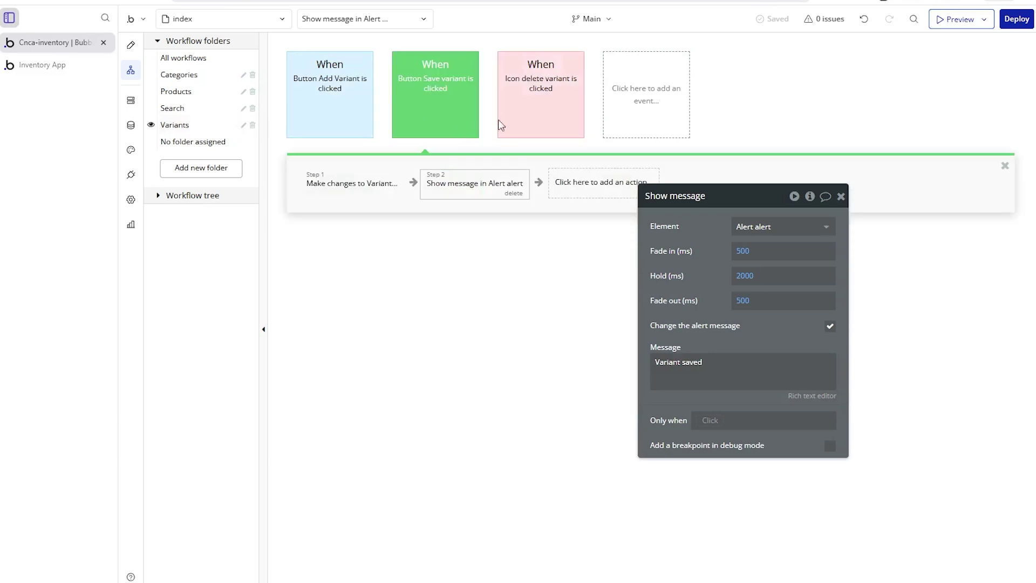
left_click(533, 116)
left_click_drag(666, 249, 481, 284)
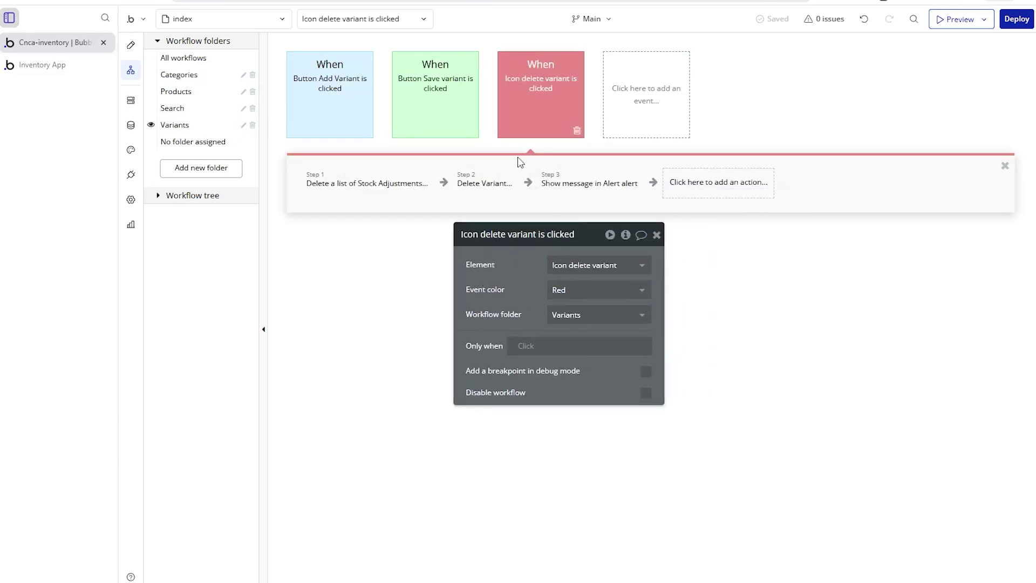
left_click(489, 185)
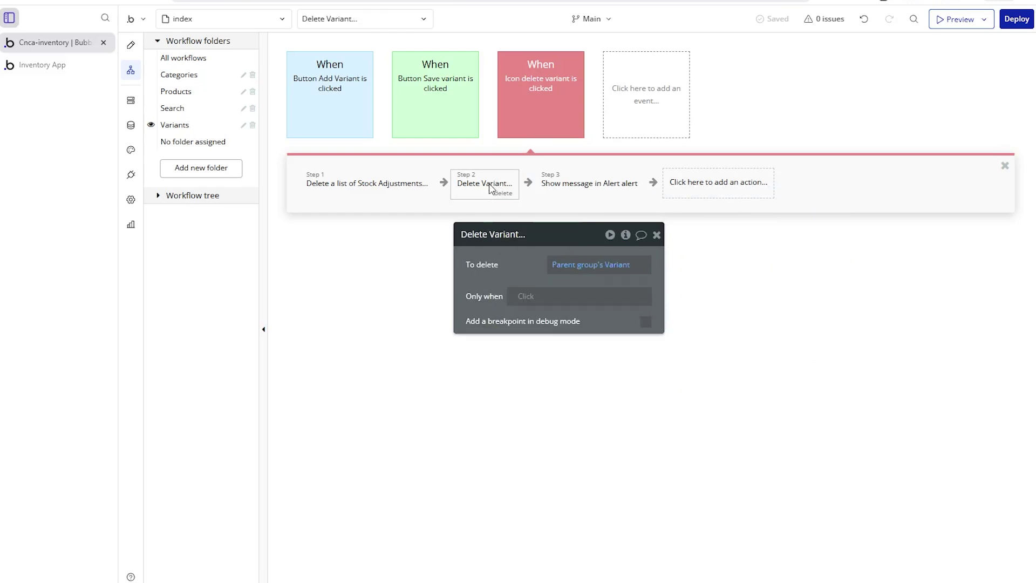
left_click(527, 183)
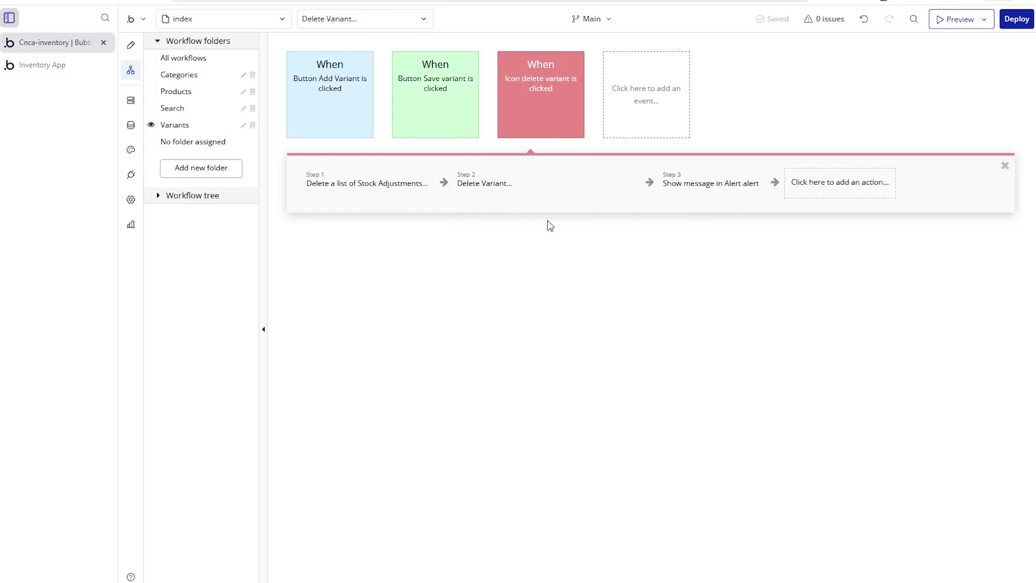
mouse_move(595, 272)
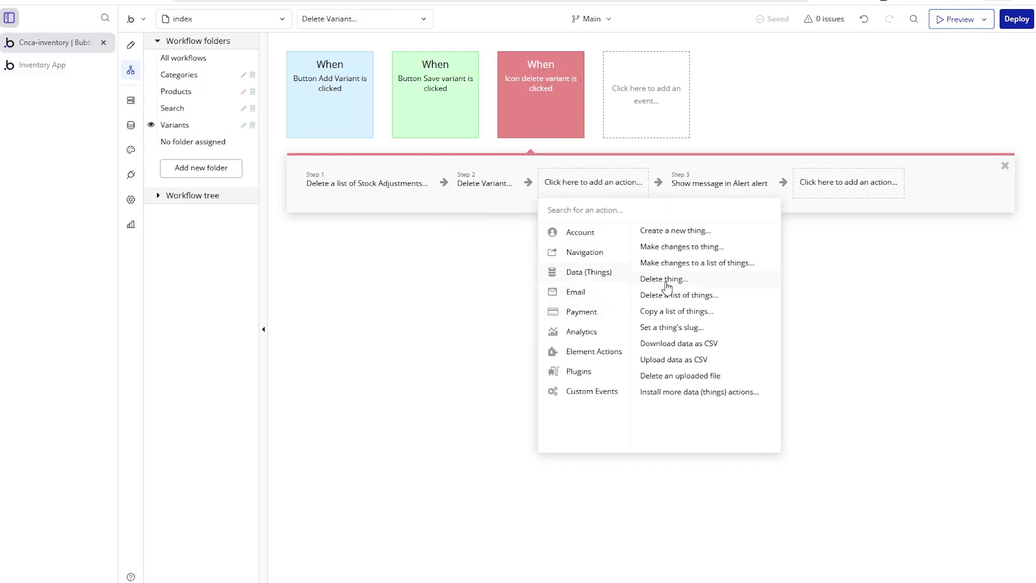
left_click(492, 197)
left_click(602, 270)
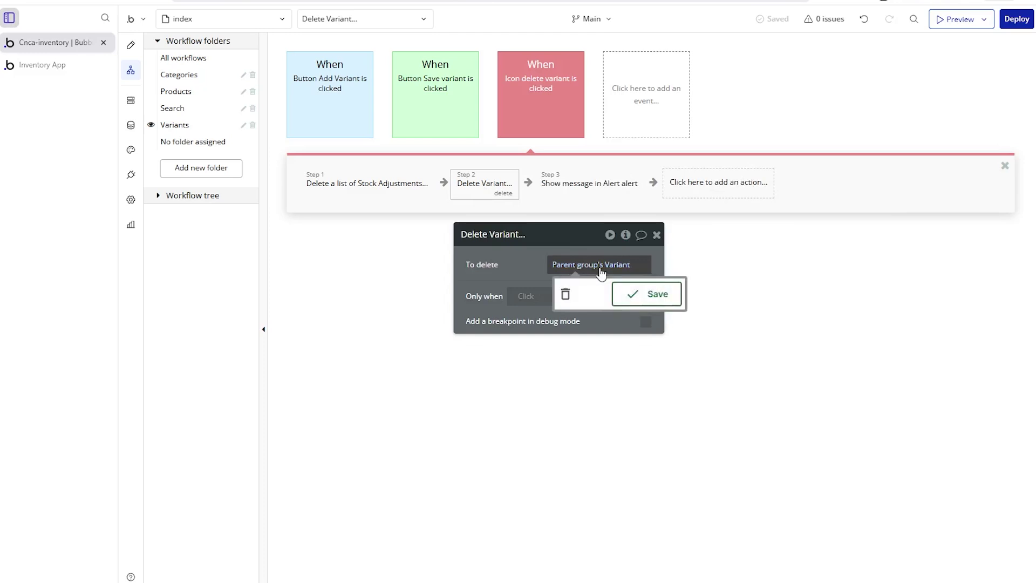
- Examine the delete variant workflow's Delete a list of Stock Adjustments action, including its list source and the filter's Variant constraint
left_click(369, 180)
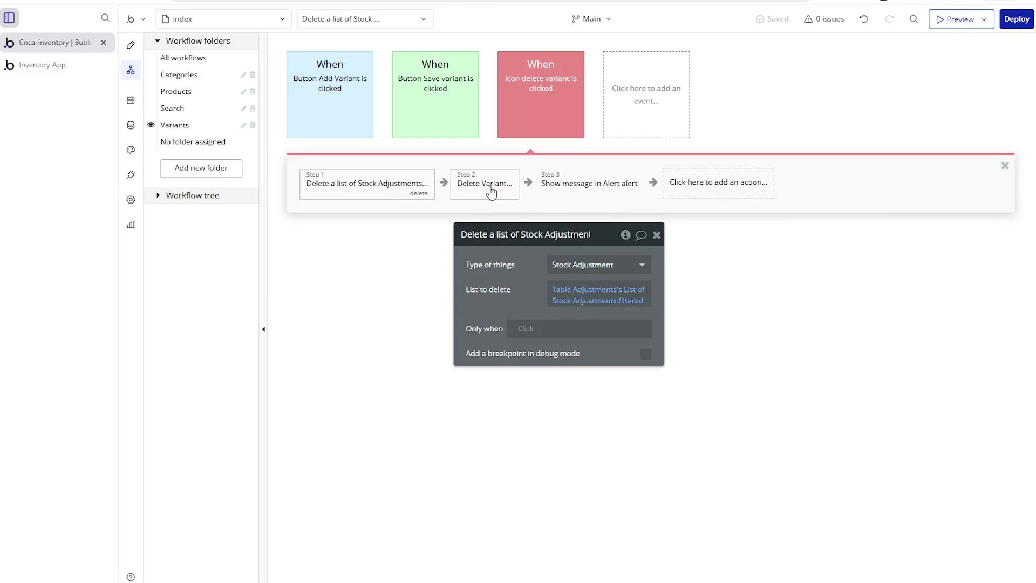
left_click(444, 183)
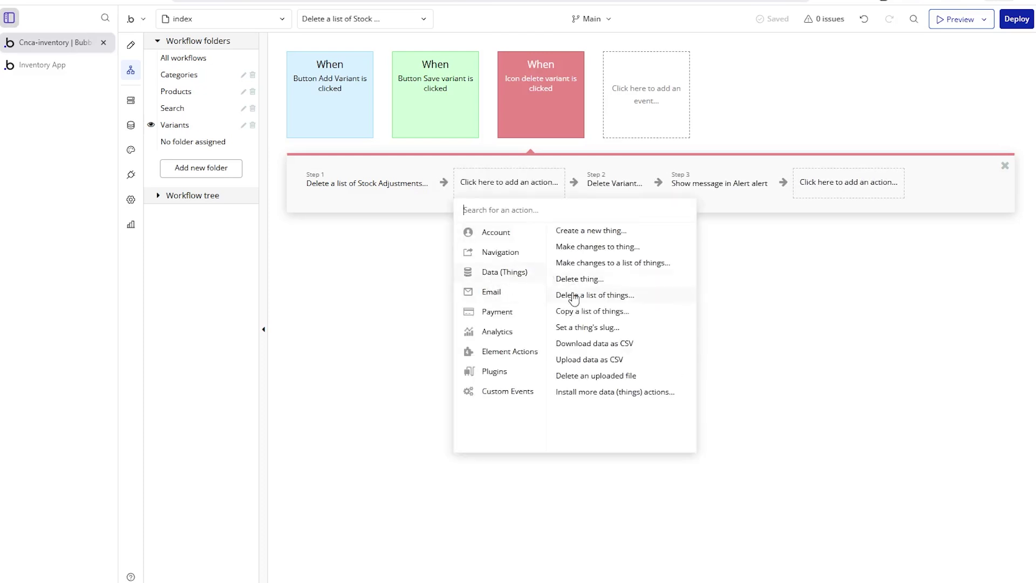
mouse_move(574, 300)
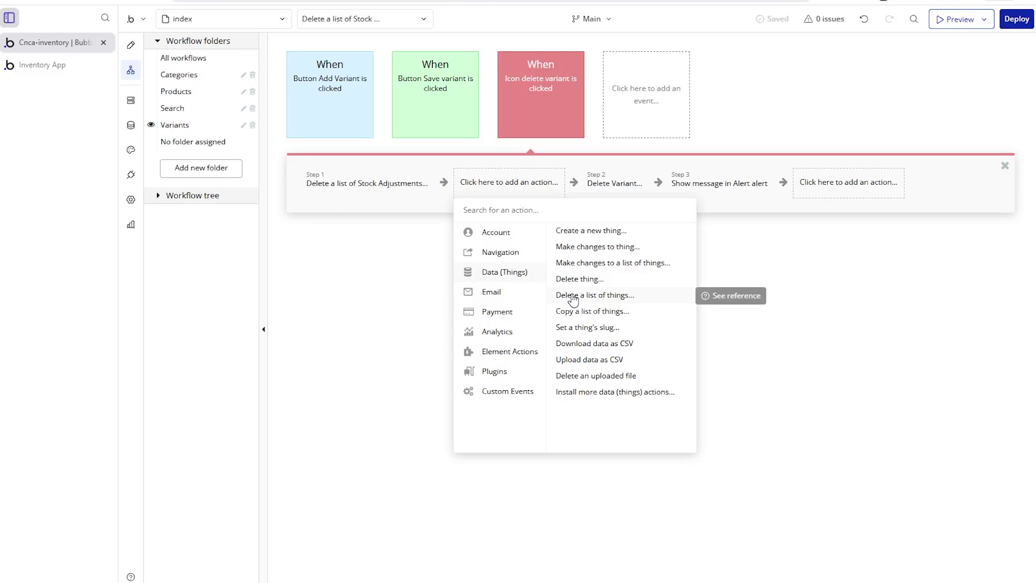
left_click(370, 189)
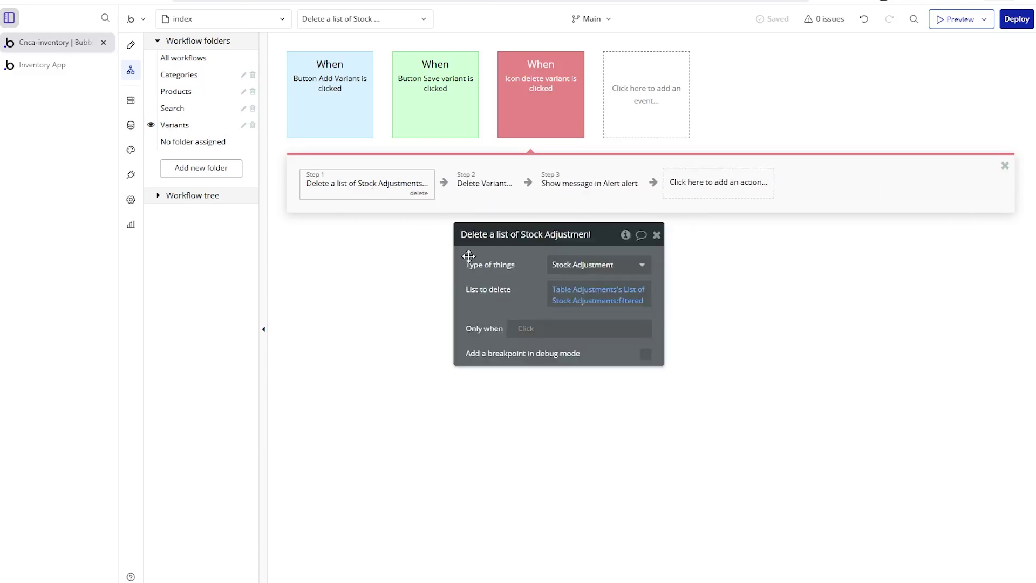
left_click_drag(502, 292, 478, 288)
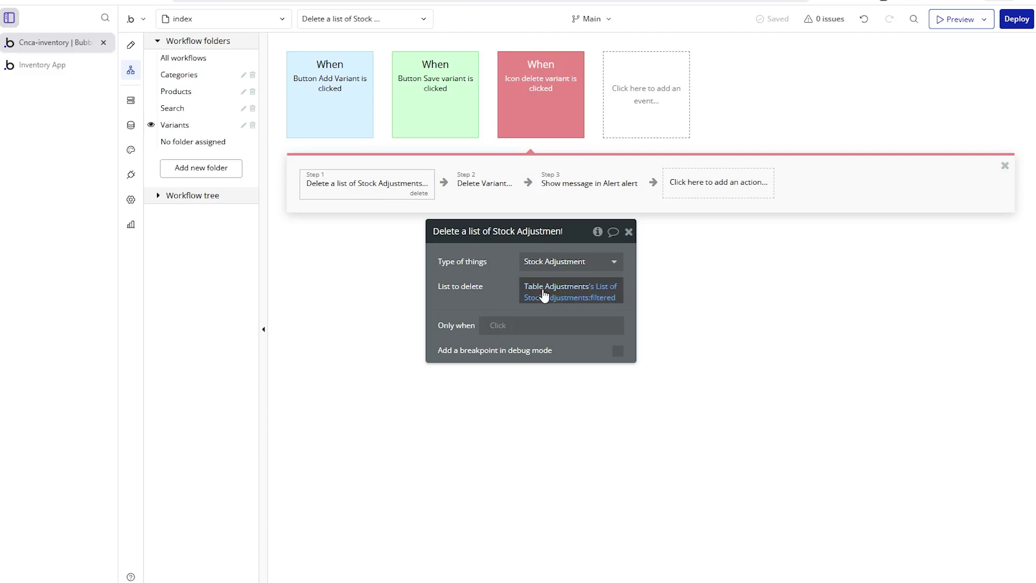
mouse_move(545, 294)
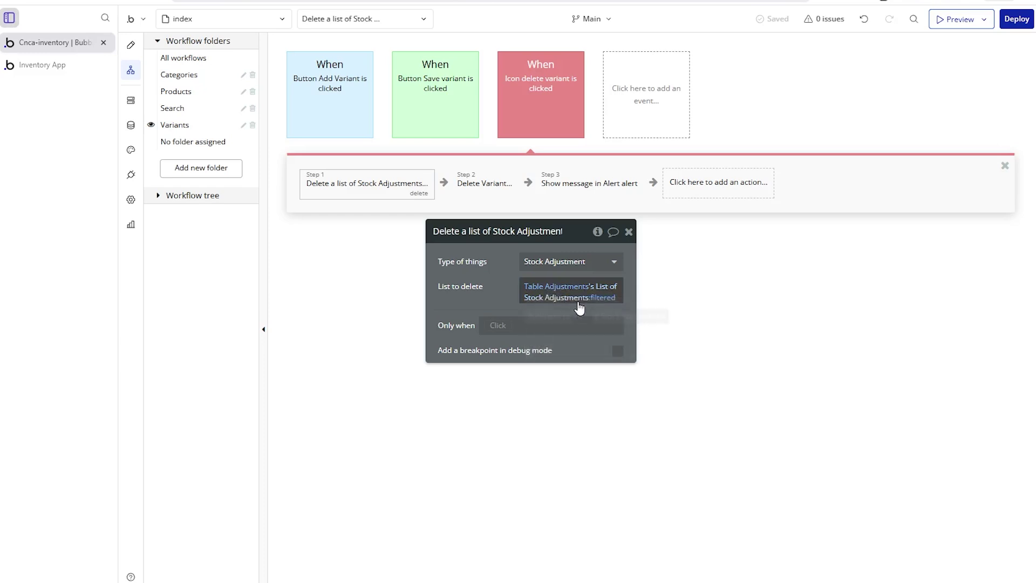
left_click(577, 309)
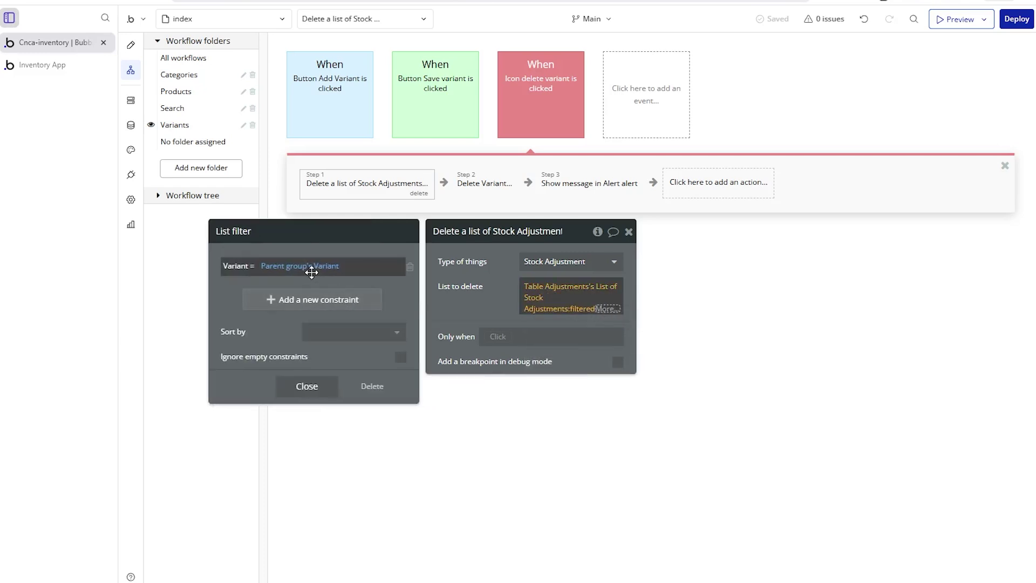
- Inspect the Table Adjustments element's content type and data source in the page design
left_click(131, 46)
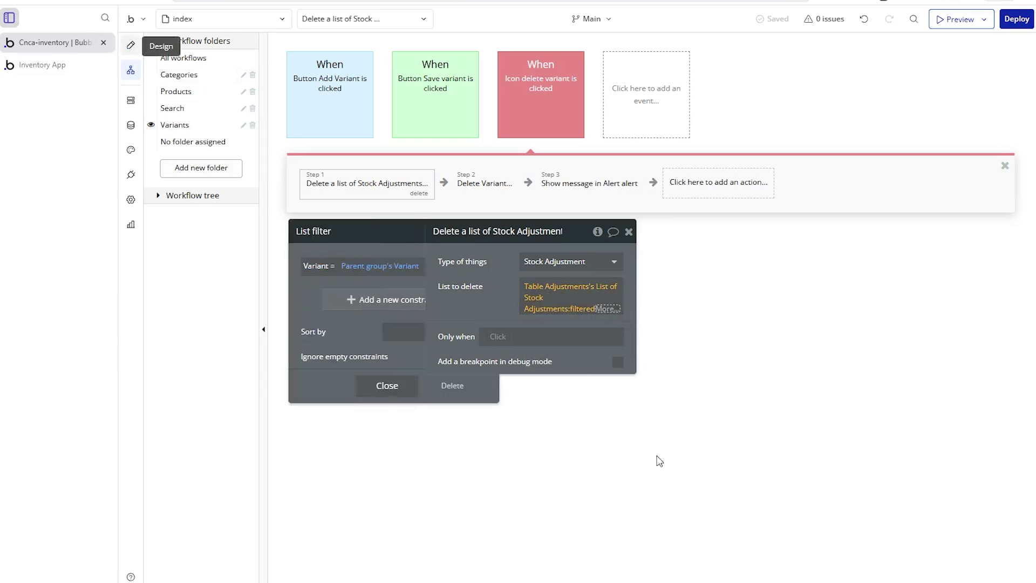
scroll(676, 473, "down", 3)
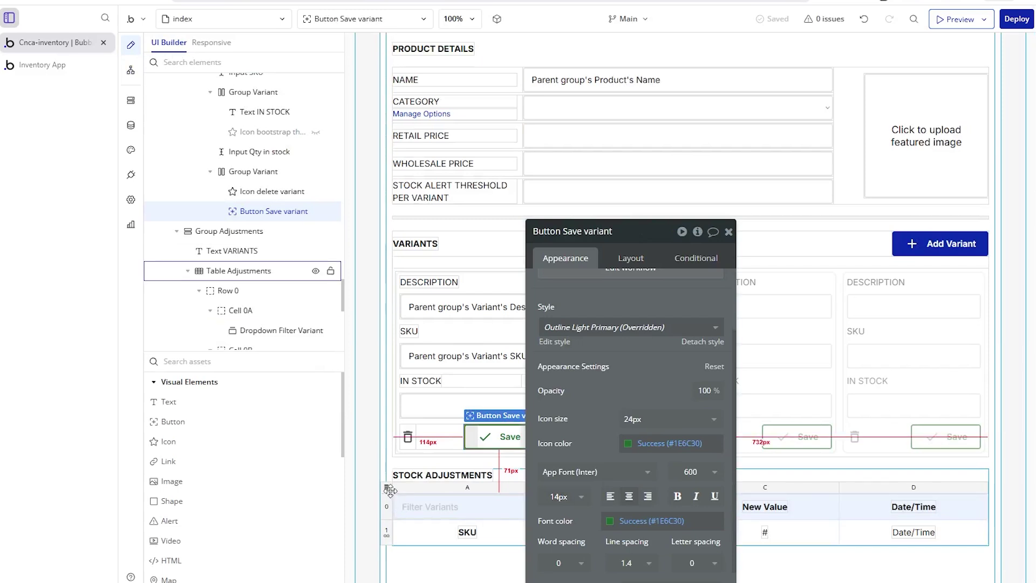
left_click(390, 489)
scroll(666, 387, "up", 3)
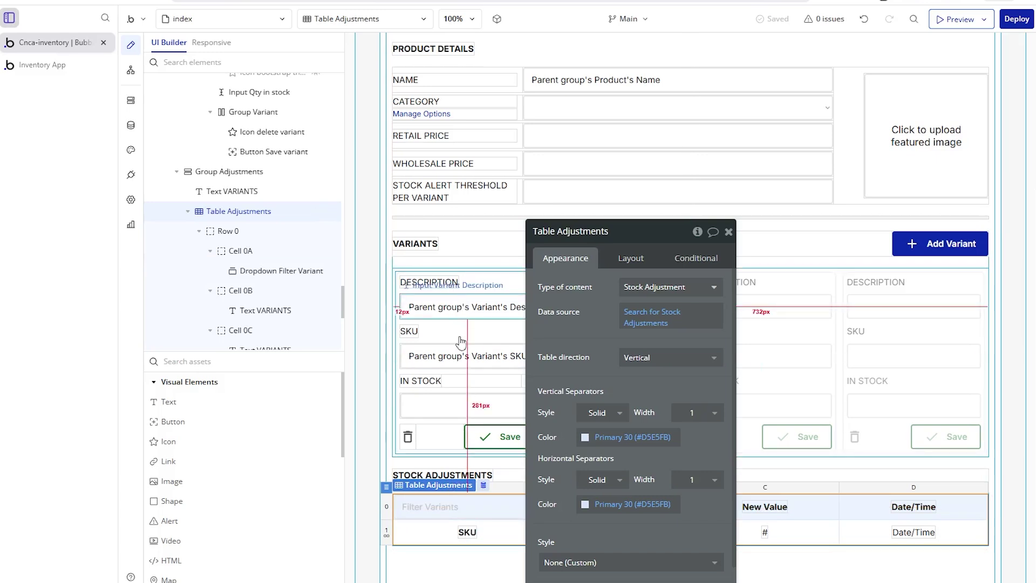
- Return to the delete variant workflow and recheck the Variant constraint filtering the list of Stock Adjustments to delete
left_click(131, 70)
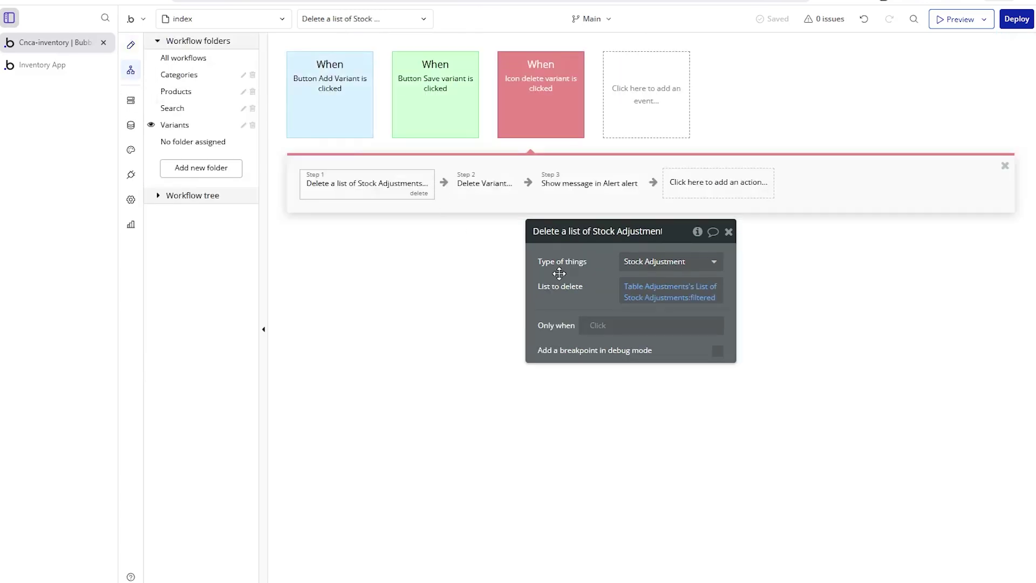
left_click_drag(559, 274, 523, 258)
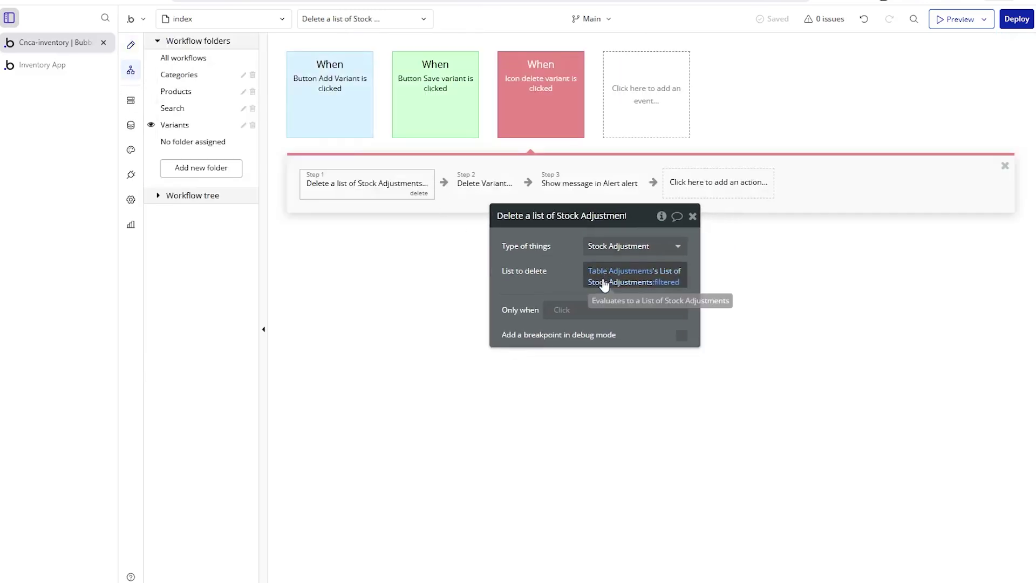
left_click(665, 281)
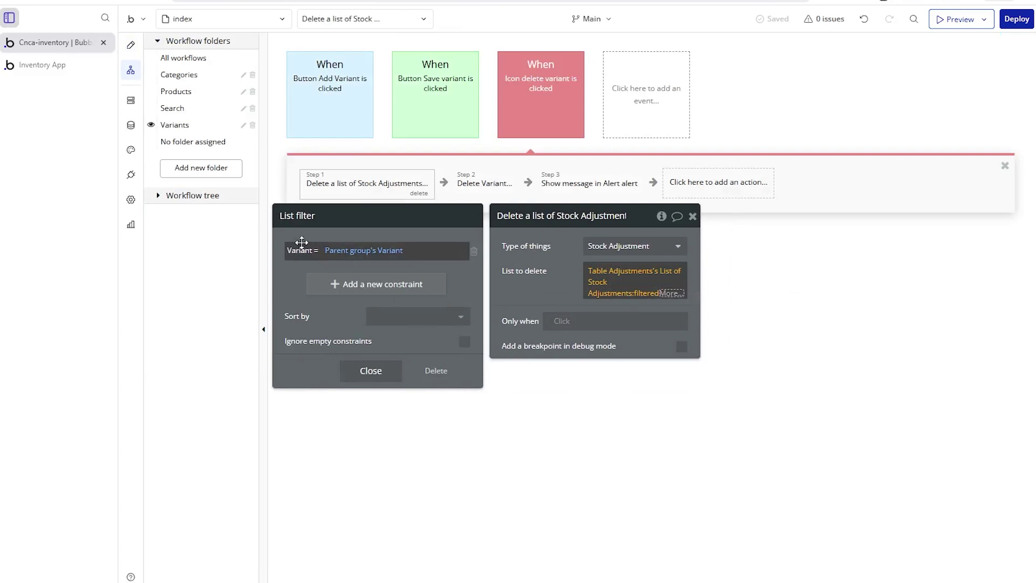
left_click(380, 252)
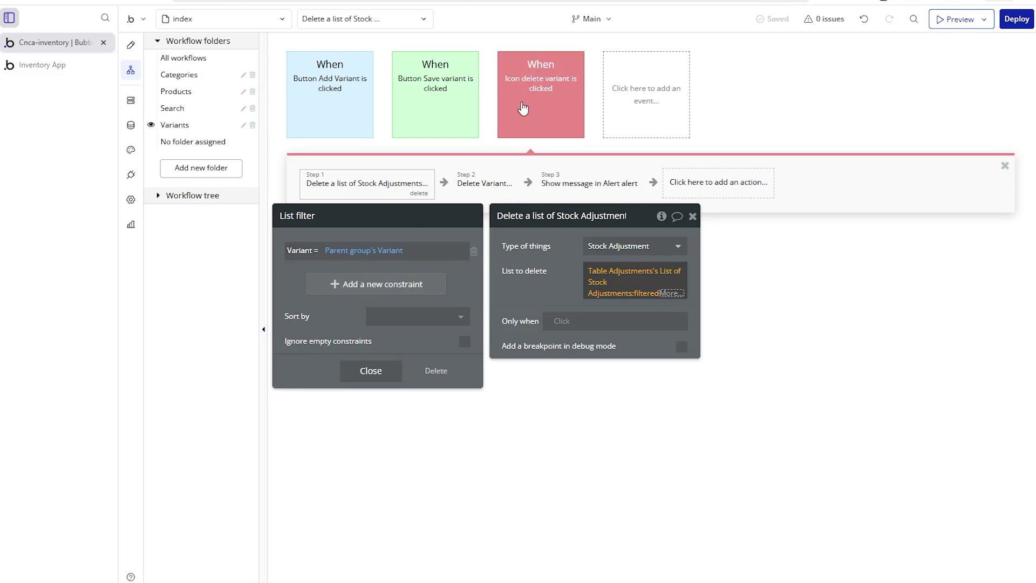
- Reveal the Icon delete variant element in the page design and examine its workflow's alert message action
right_click(523, 109)
left_click(540, 204)
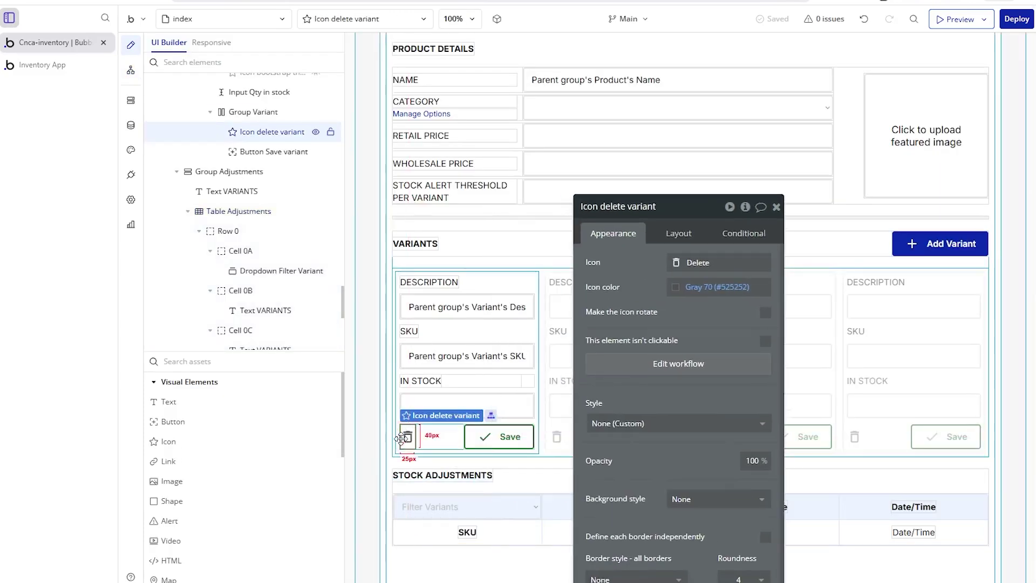
left_click(131, 71)
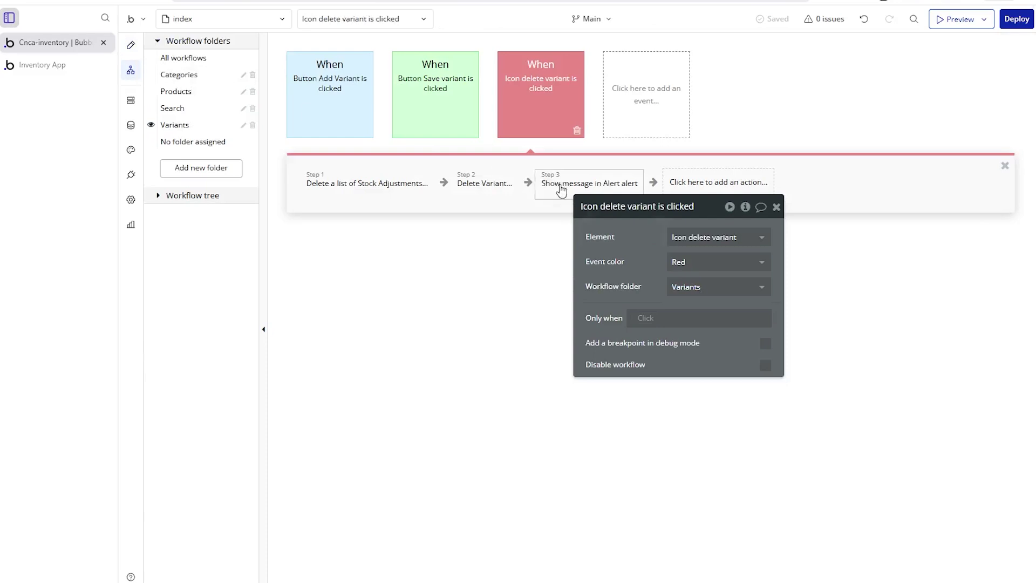
left_click(562, 189)
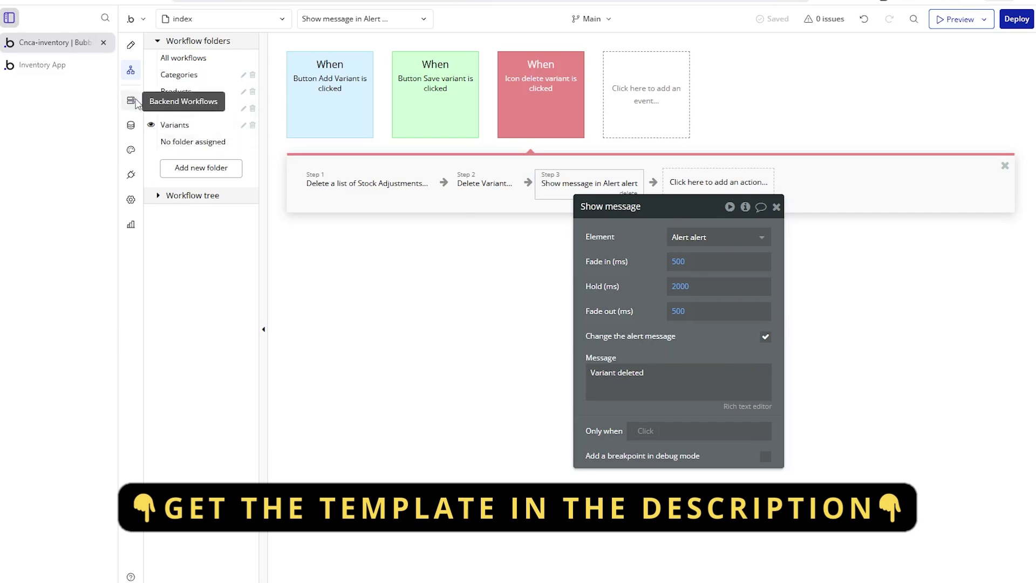
- View the event types offered for a new backend workflow and open the existing Stock Adjustment database trigger
left_click(134, 101)
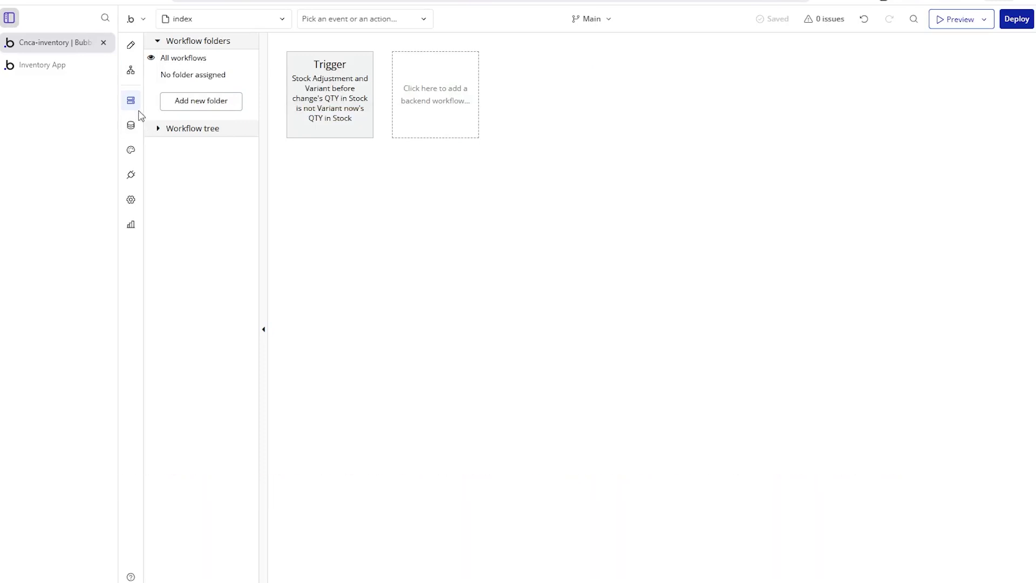
left_click(450, 123)
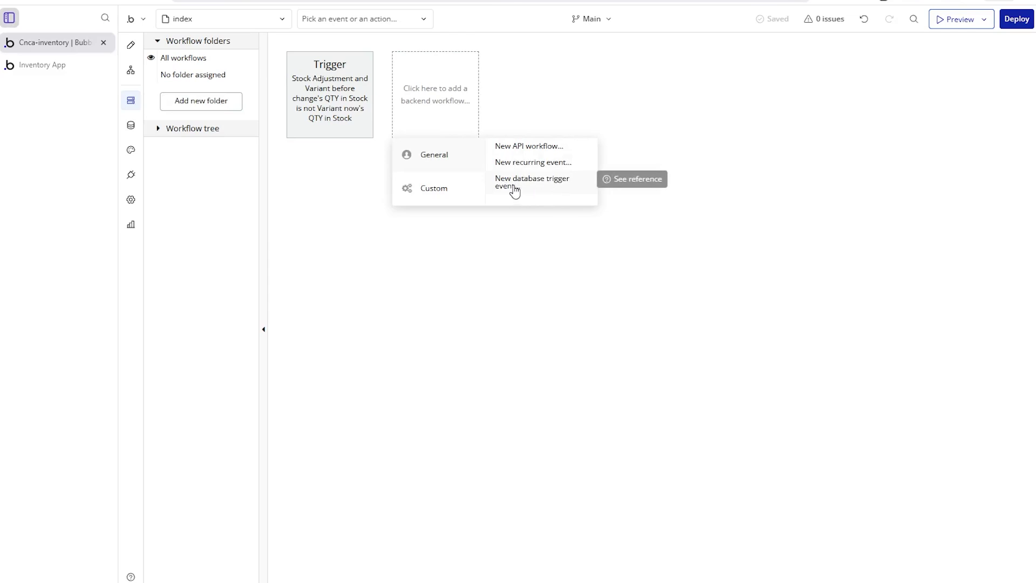
left_click(363, 120)
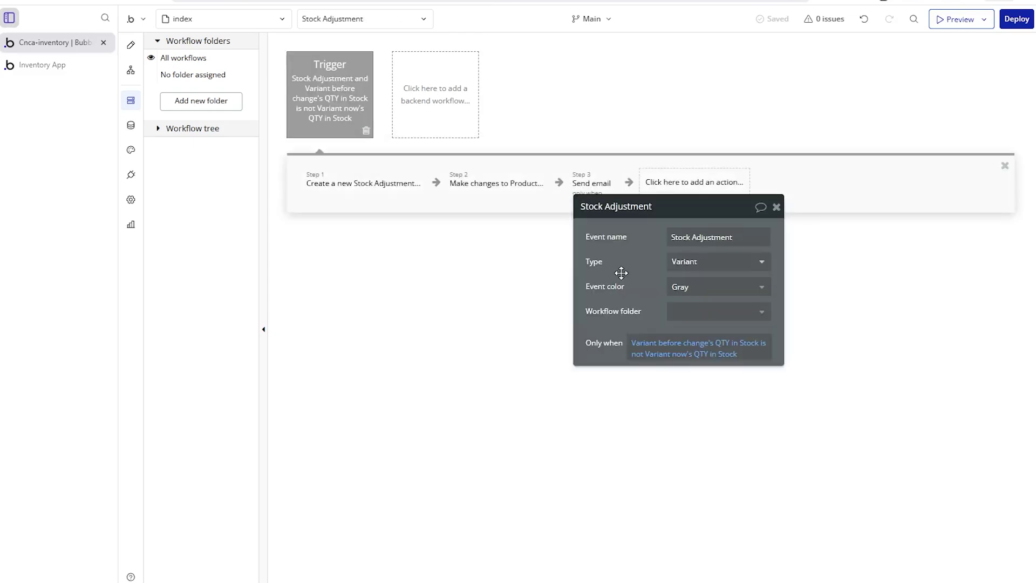
- Examine the Stock Adjustment trigger's name, data type and Only when condition comparing the Variant before and after the change
left_click_drag(619, 274, 526, 152)
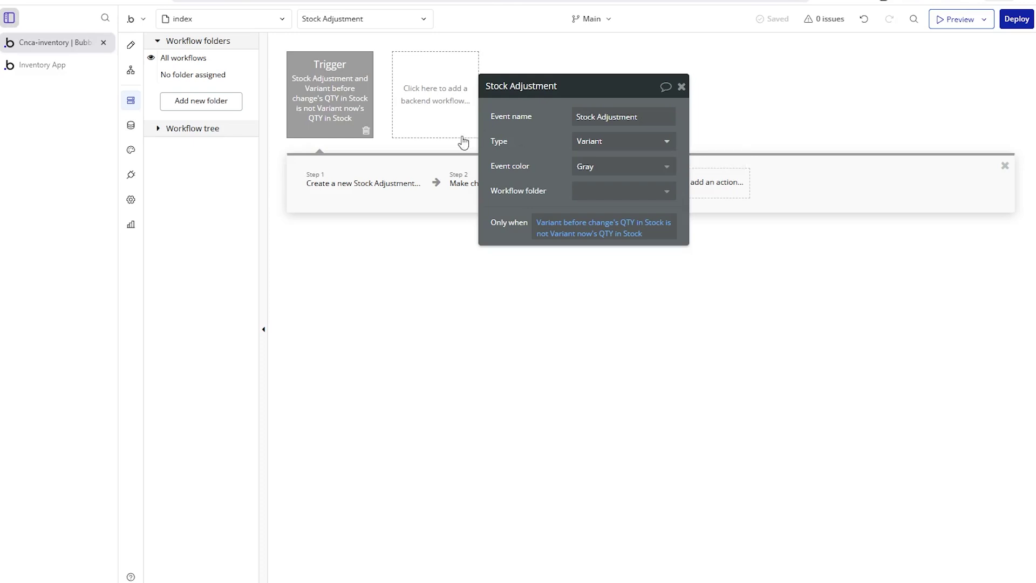
left_click_drag(529, 159, 534, 281)
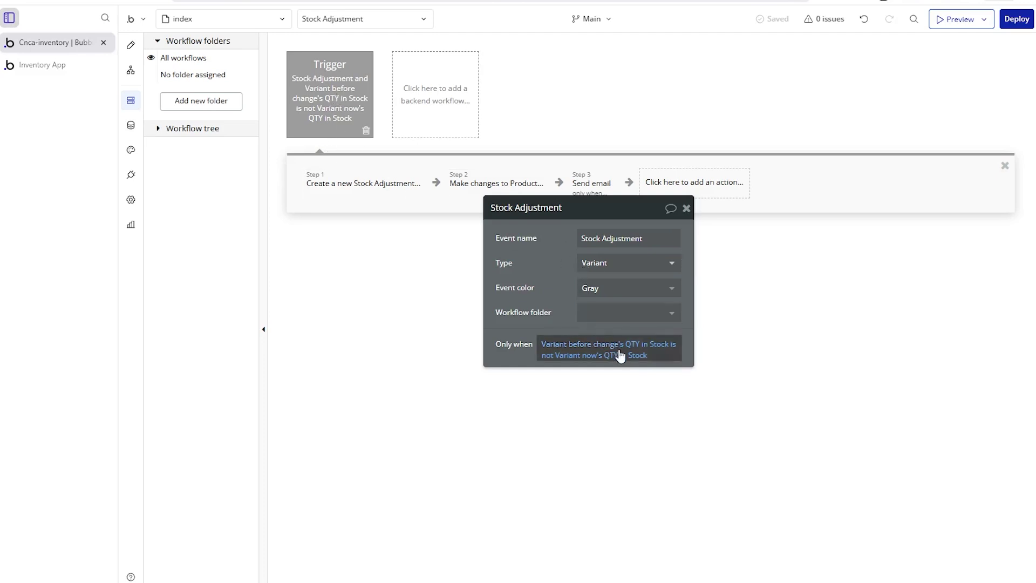
left_click_drag(519, 294, 494, 221)
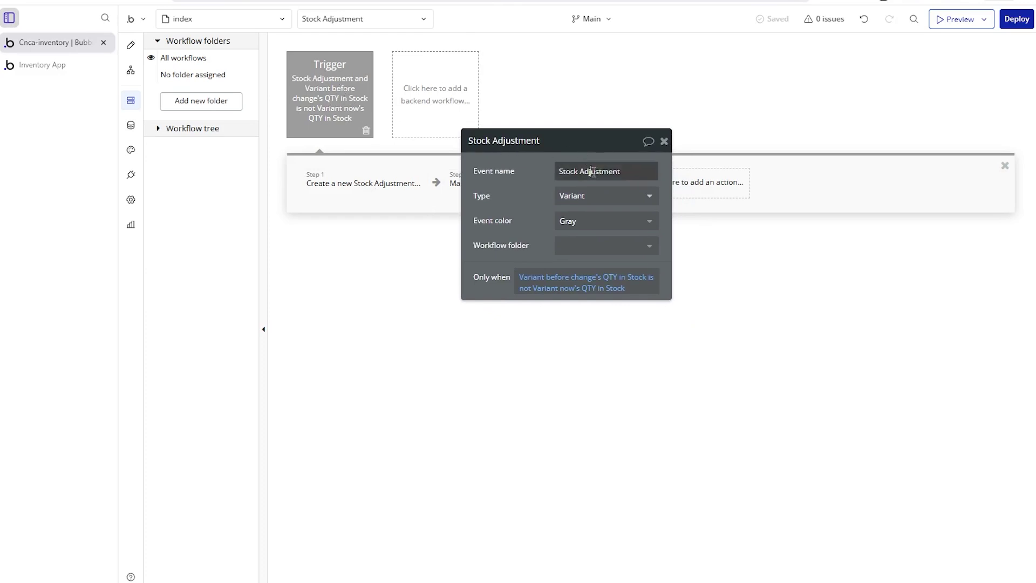
left_click(548, 200)
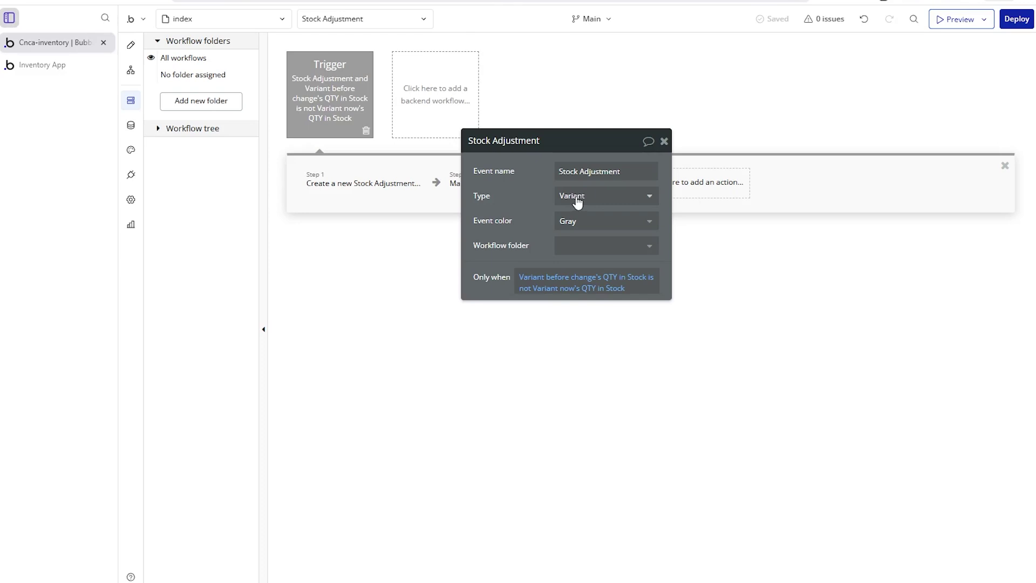
left_click_drag(537, 227, 529, 193)
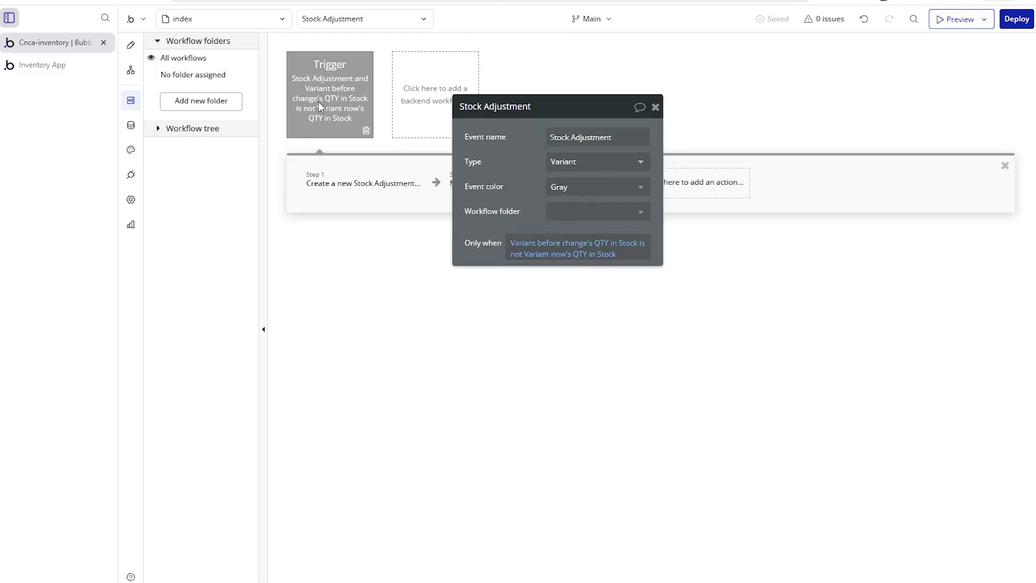
left_click(531, 244)
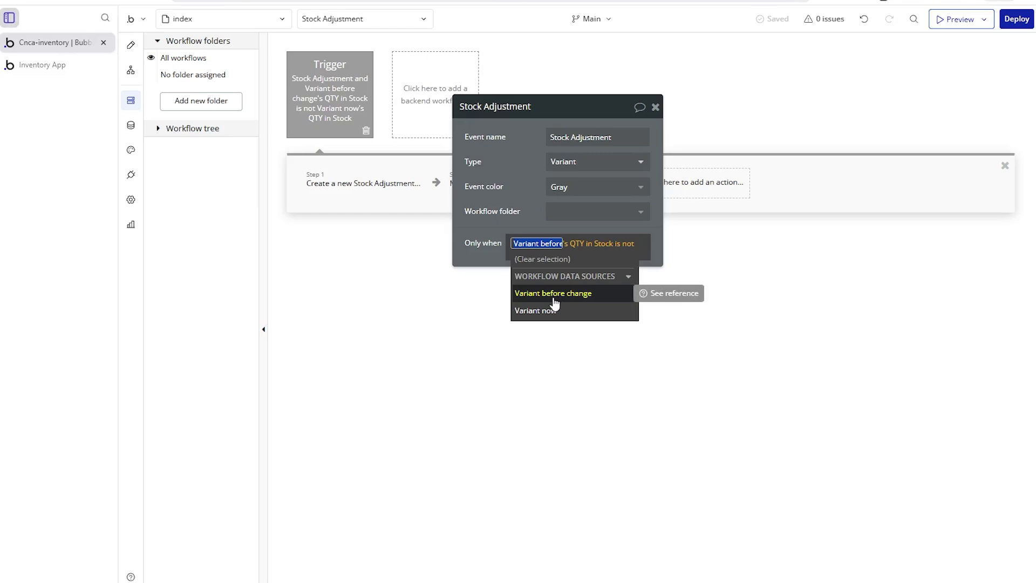
left_click(568, 326)
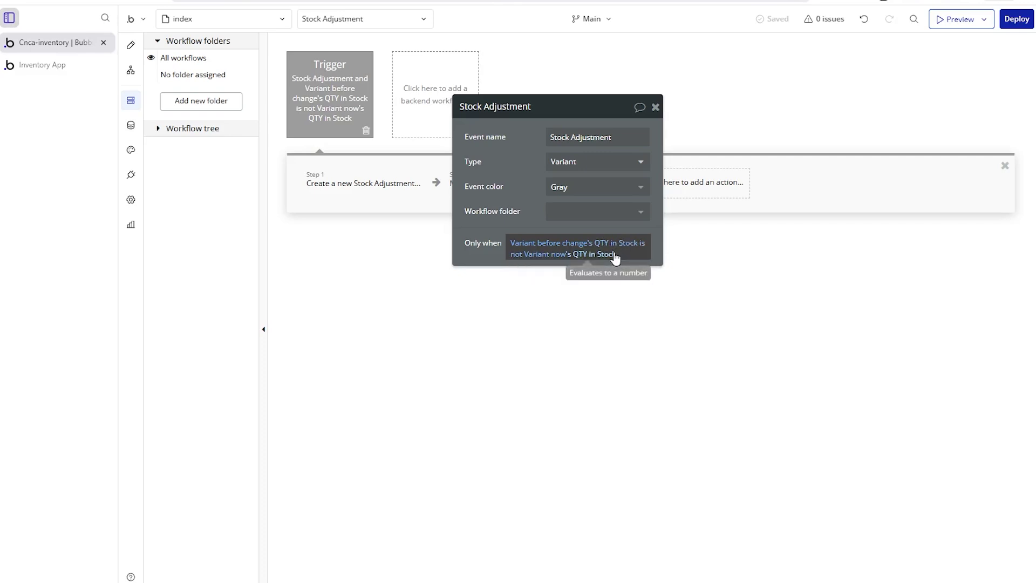
- Examine the trigger's Create a new Stock Adjustment action, including its Variant, Value Change, New Value and Product field mappings
left_click(371, 190)
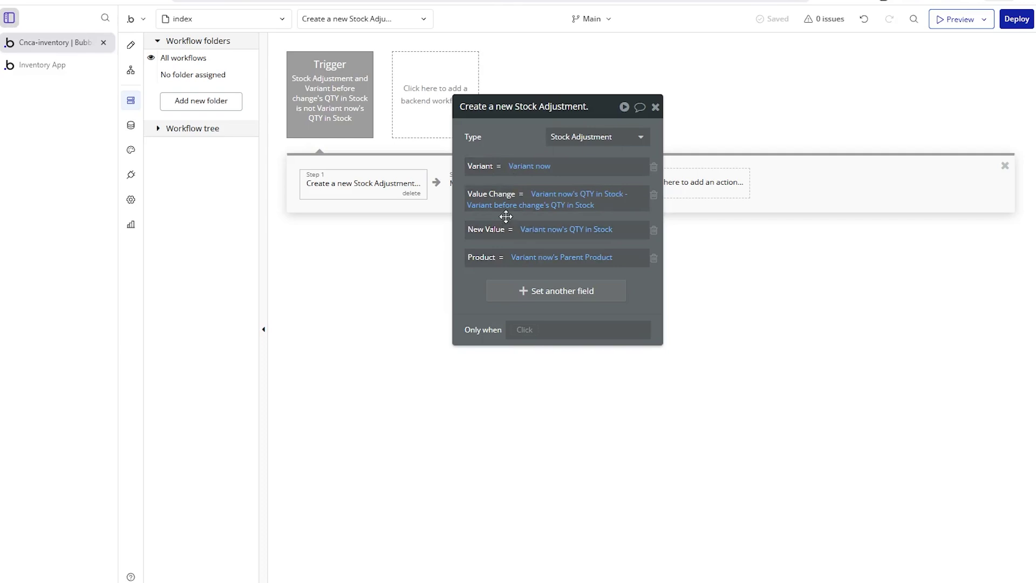
left_click(519, 168)
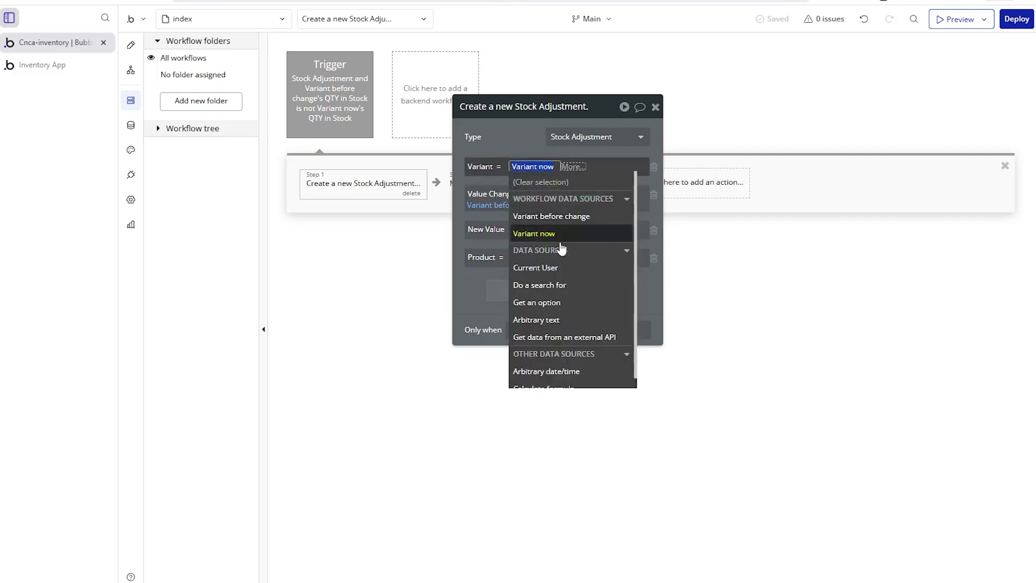
mouse_move(563, 244)
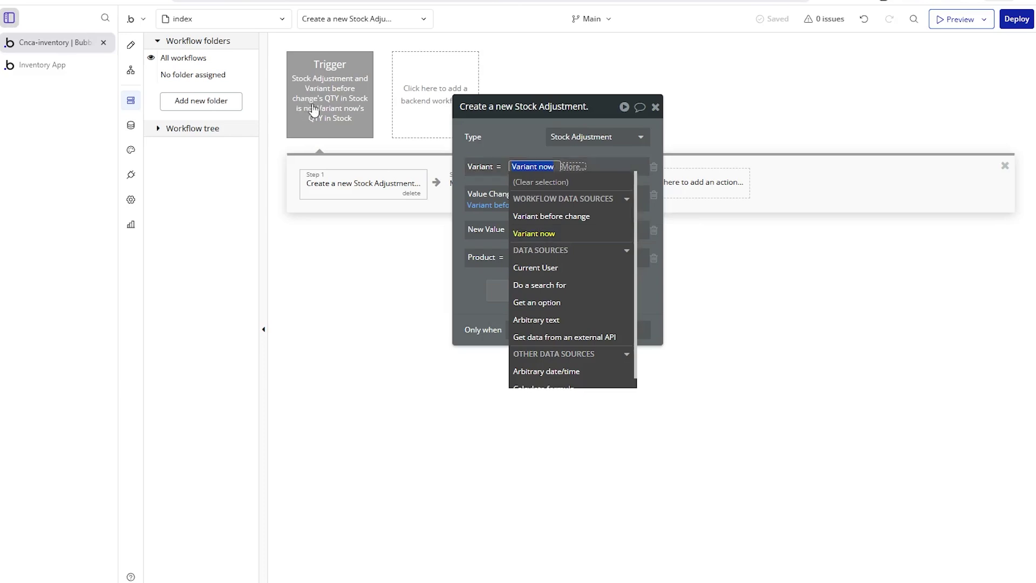
mouse_move(545, 223)
left_click(518, 138)
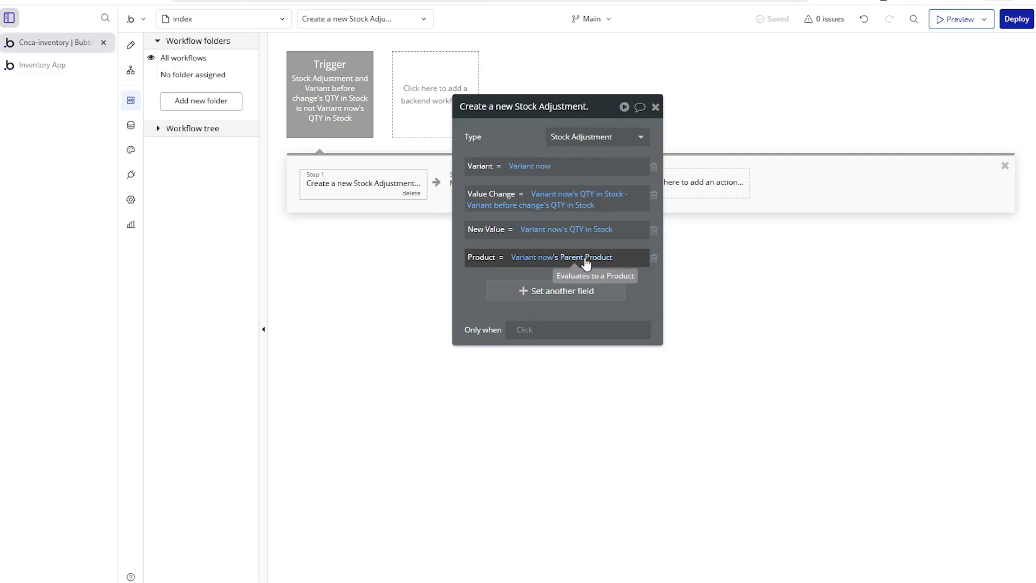
- Open the Make changes to Product action, and toggle Low Stock Only on and off in the running Inventory App's product list
left_click_drag(507, 132, 529, 263)
left_click(497, 200)
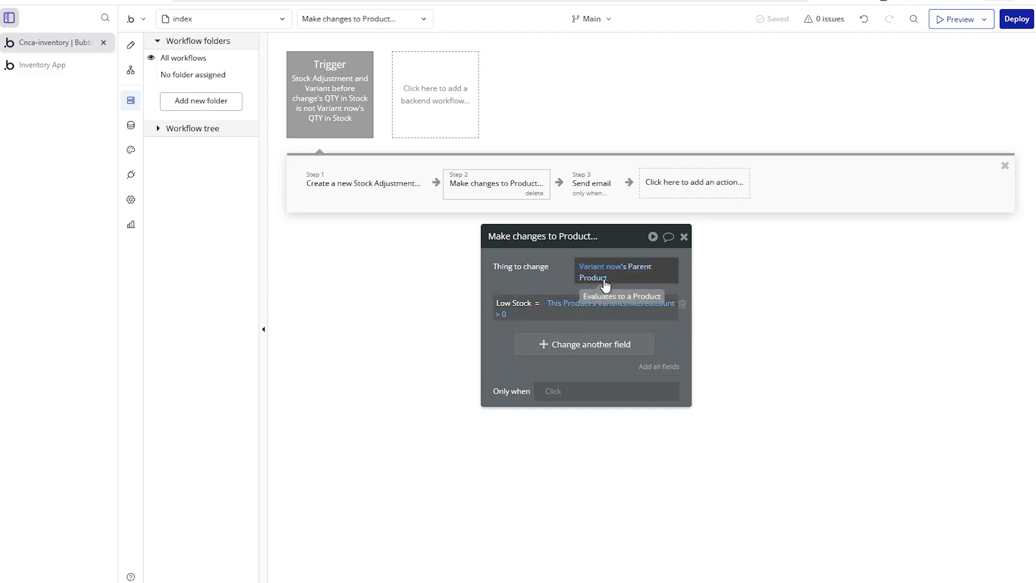
left_click(54, 65)
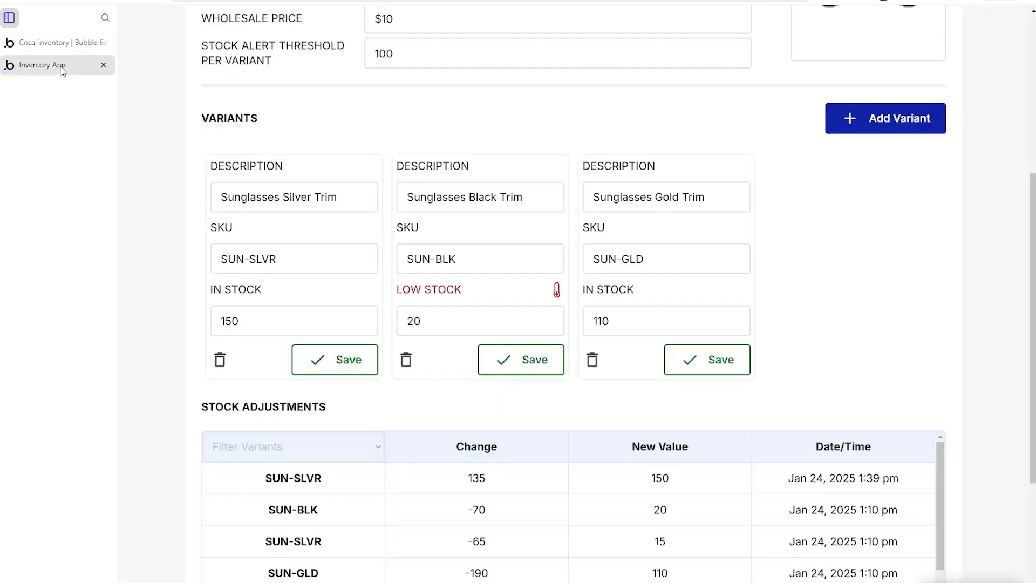
scroll(623, 209, "up", 5)
left_click(359, 141)
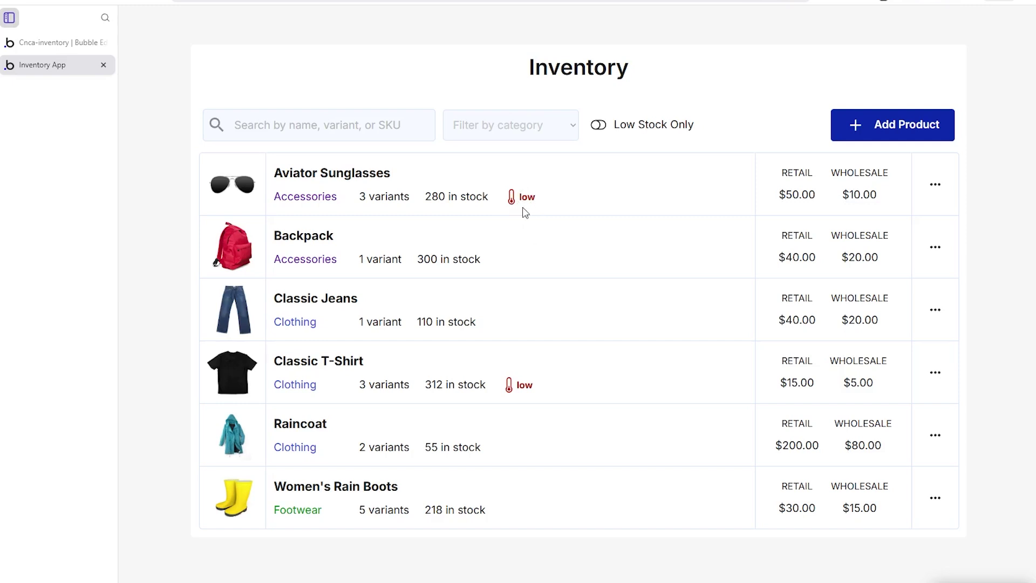
left_click(599, 125)
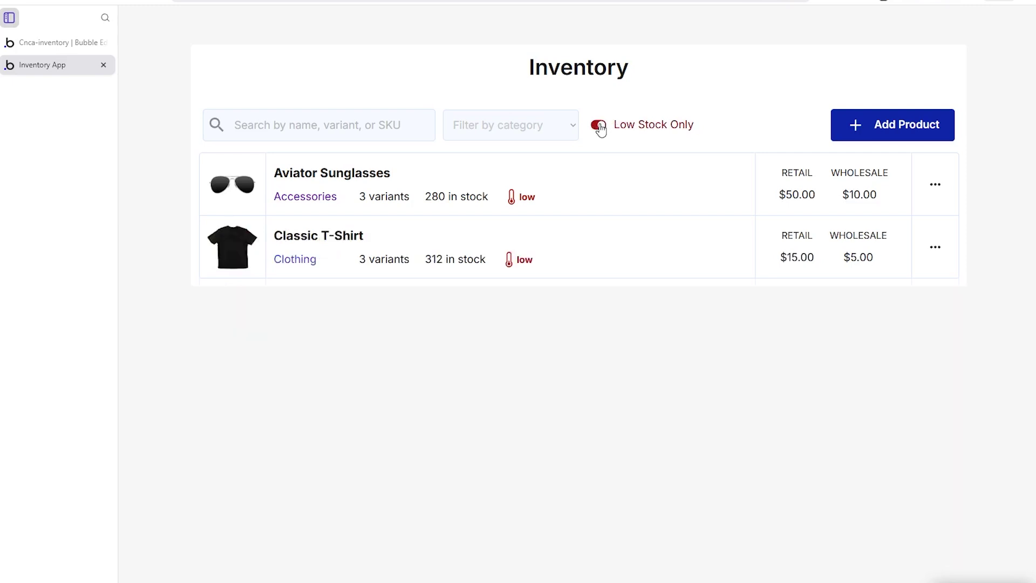
left_click(599, 126)
- Return to the Bubble editor and examine the Low Stock field's expression, including the QTY in Stock constraint on the Product's Variants
left_click(91, 47)
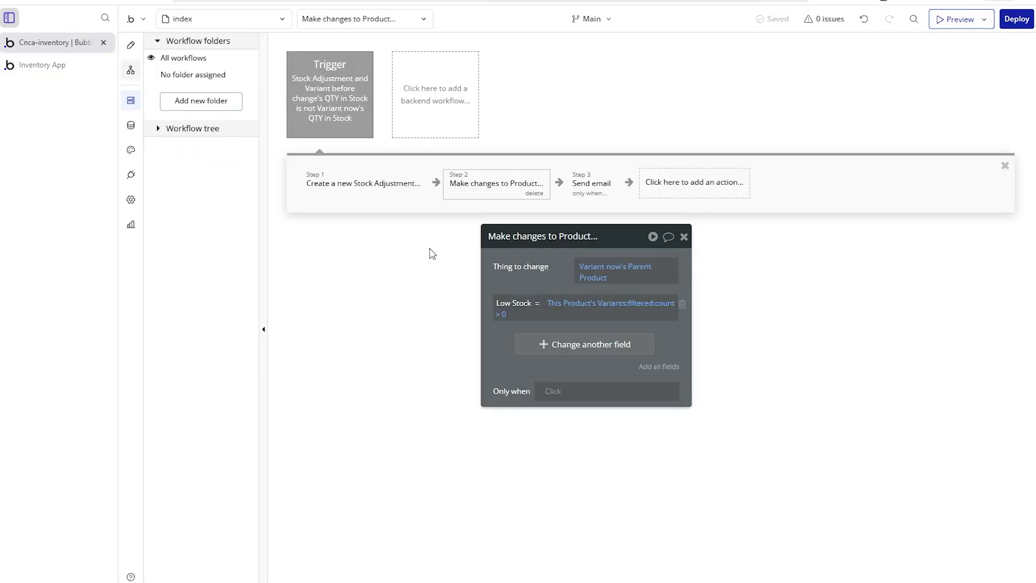
left_click_drag(509, 268, 482, 270)
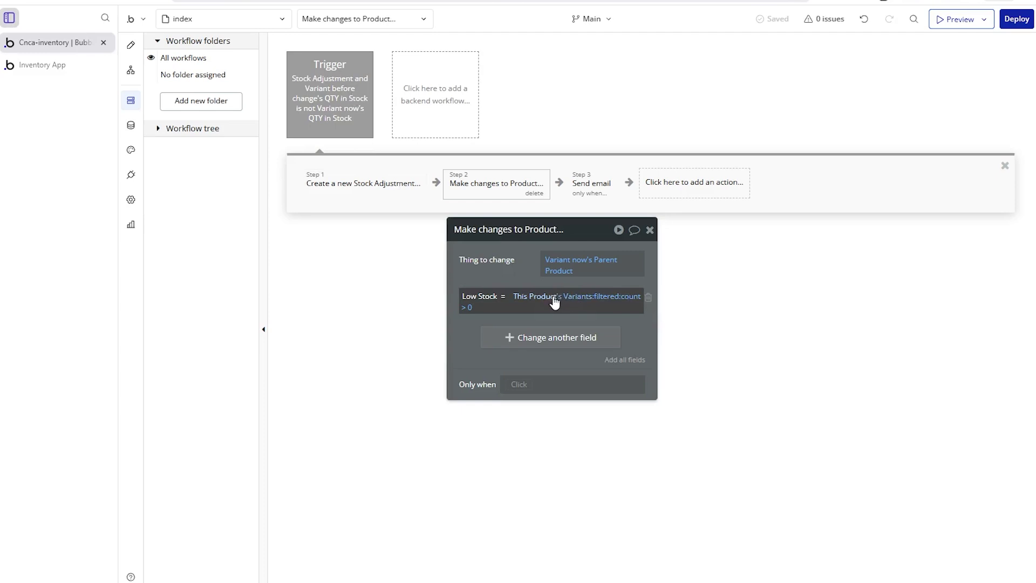
left_click(605, 296)
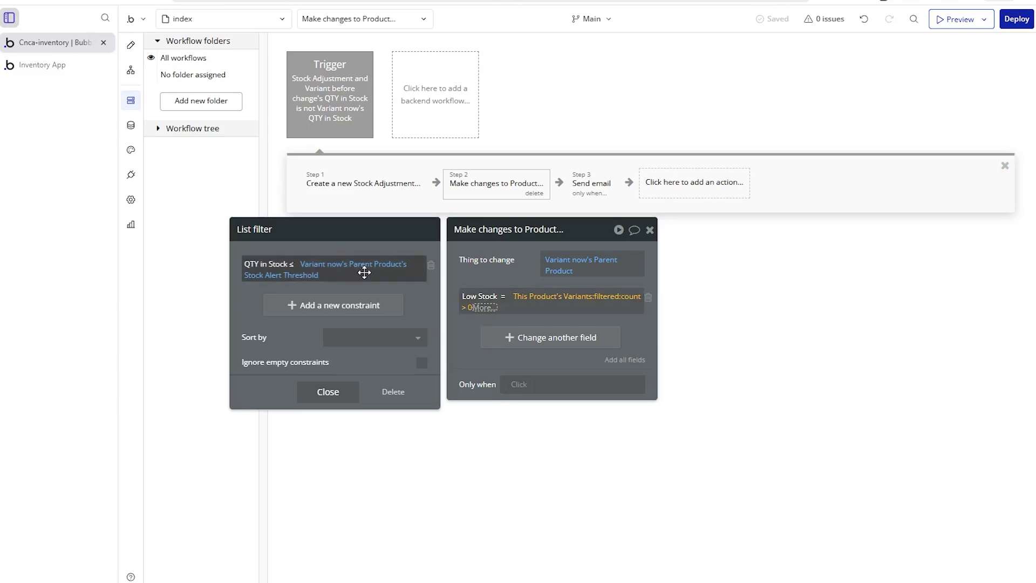
left_click(476, 273)
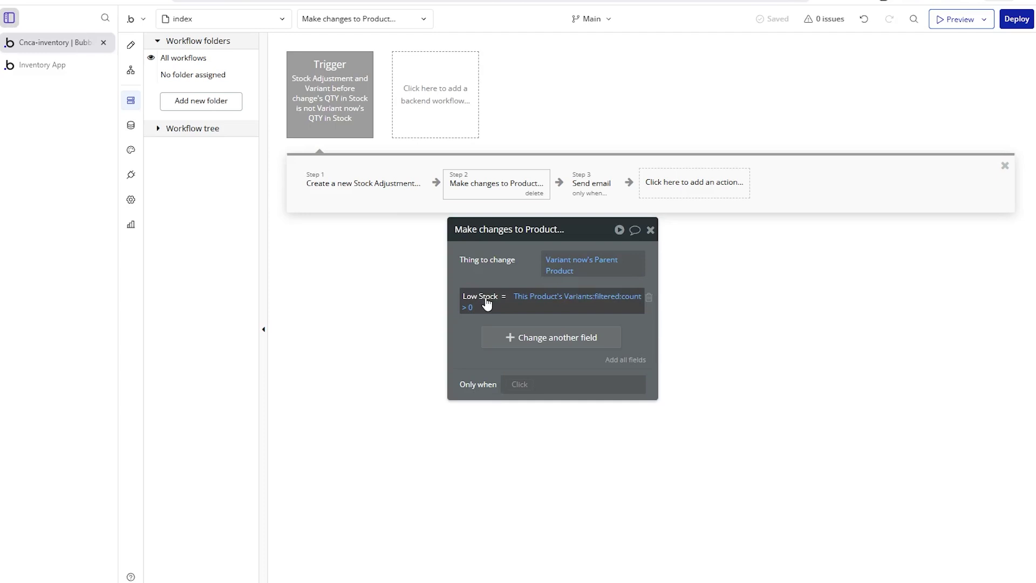
- Open the trigger's Send email action and inspect its recipient, subject, body and Only when condition
left_click(593, 186)
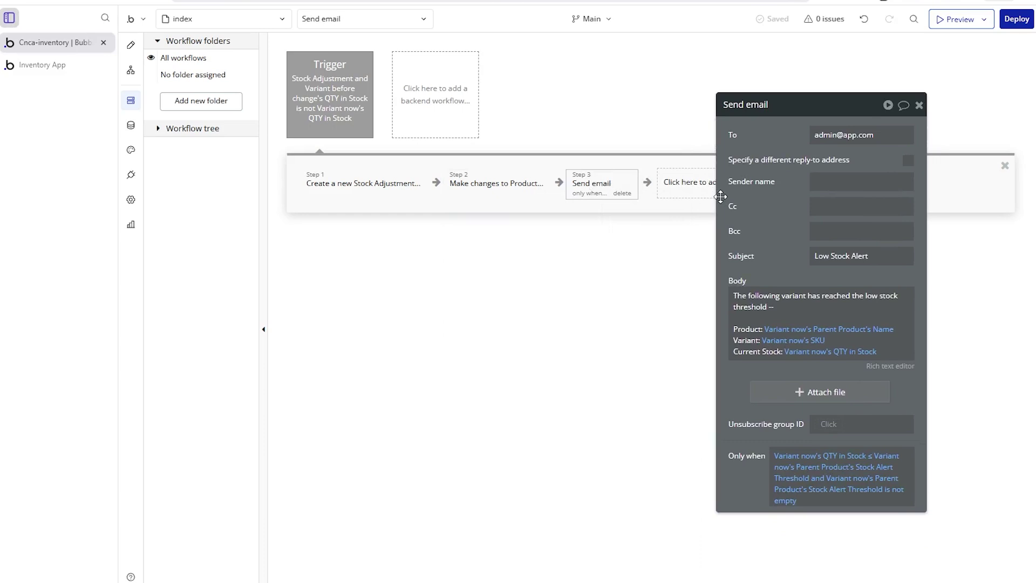
left_click(818, 138)
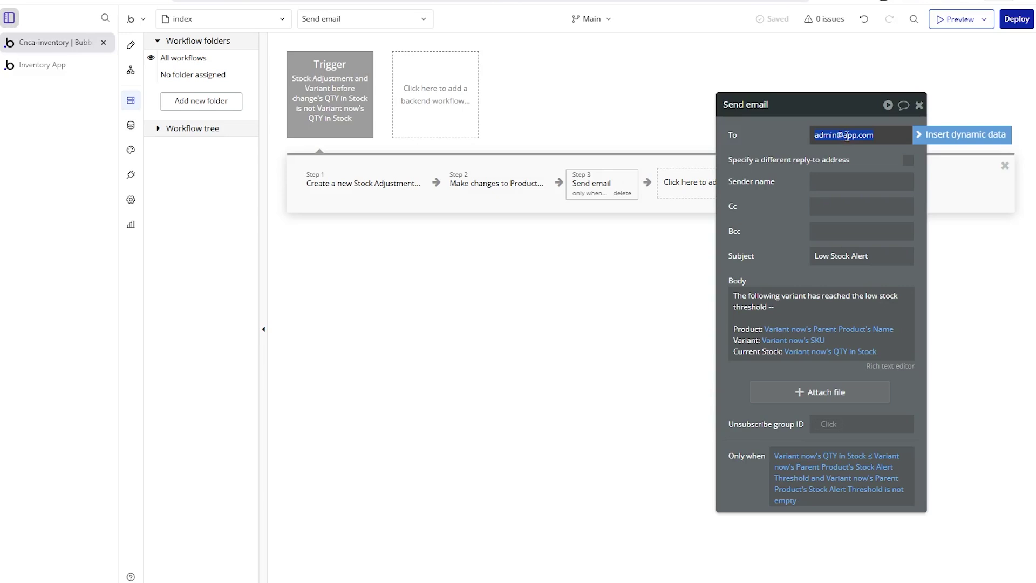
left_click_drag(774, 198, 751, 177)
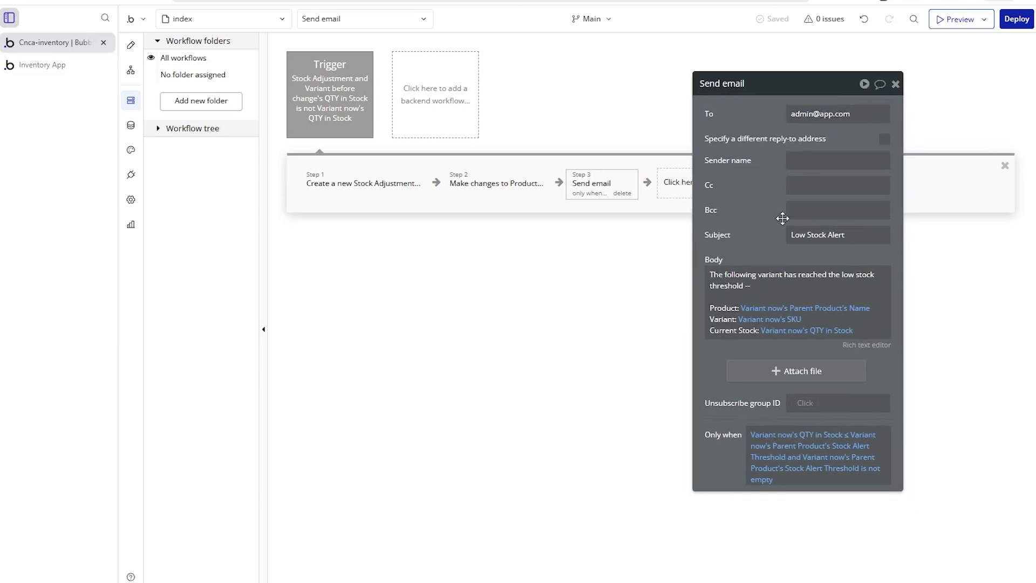
left_click(811, 236)
left_click_drag(762, 260, 752, 241)
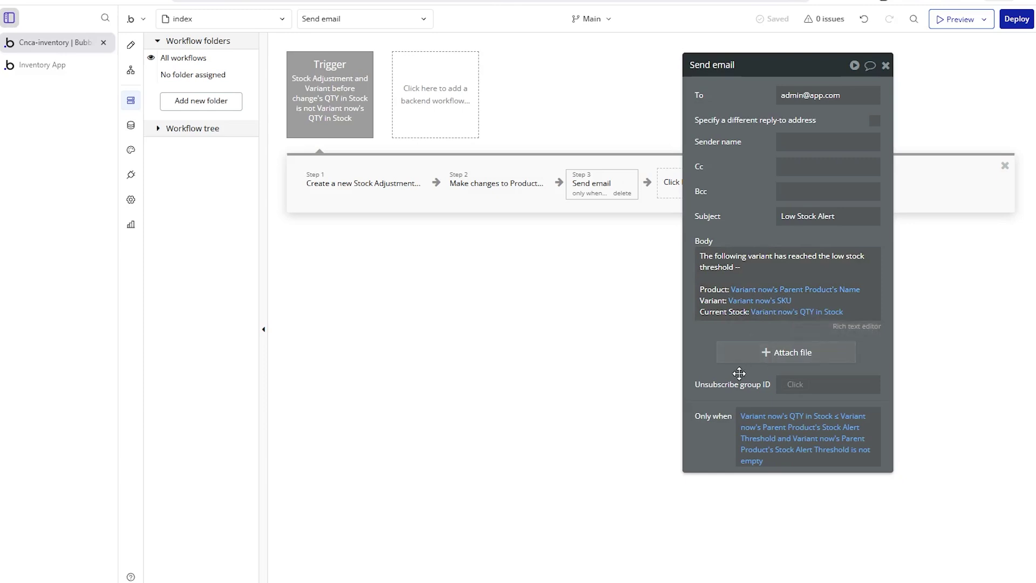
left_click_drag(735, 369, 757, 323)
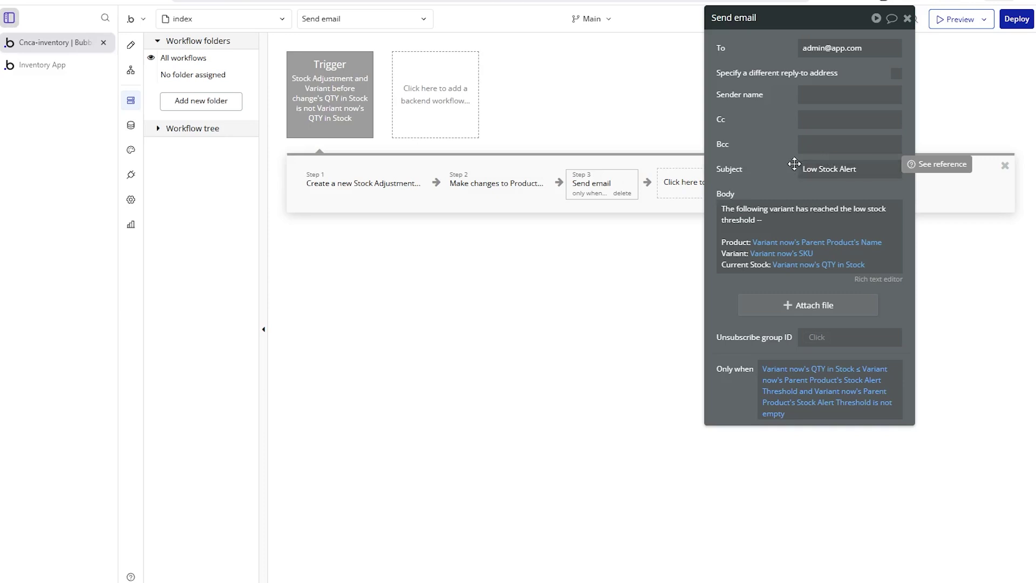
left_click_drag(780, 148, 769, 219)
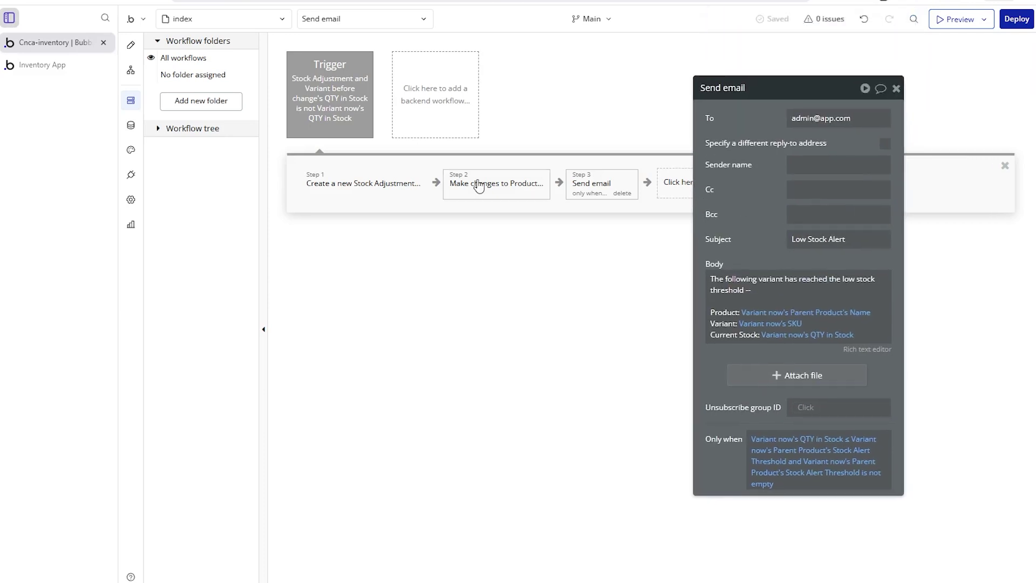
- Open the workflow of the index page's Delete Product button and show only the workflows in the Products folder
left_click(337, 190)
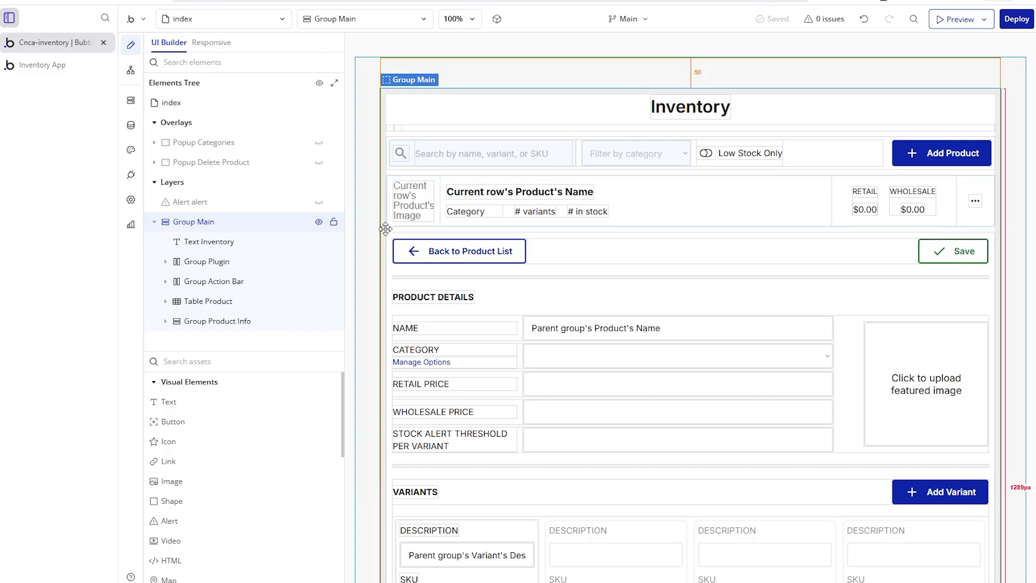
scroll(405, 348, "down", 6)
left_click(524, 521)
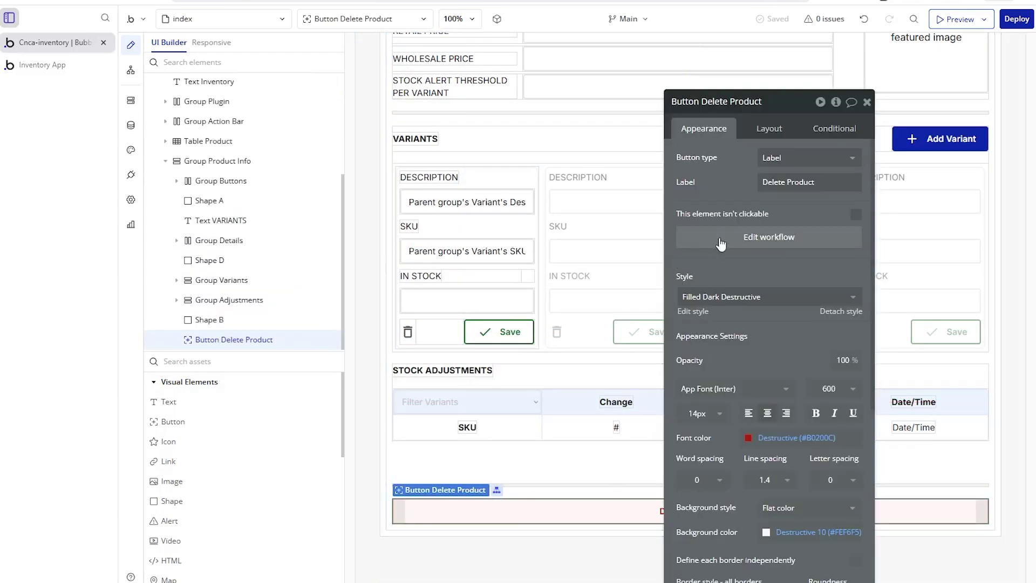
left_click(756, 237)
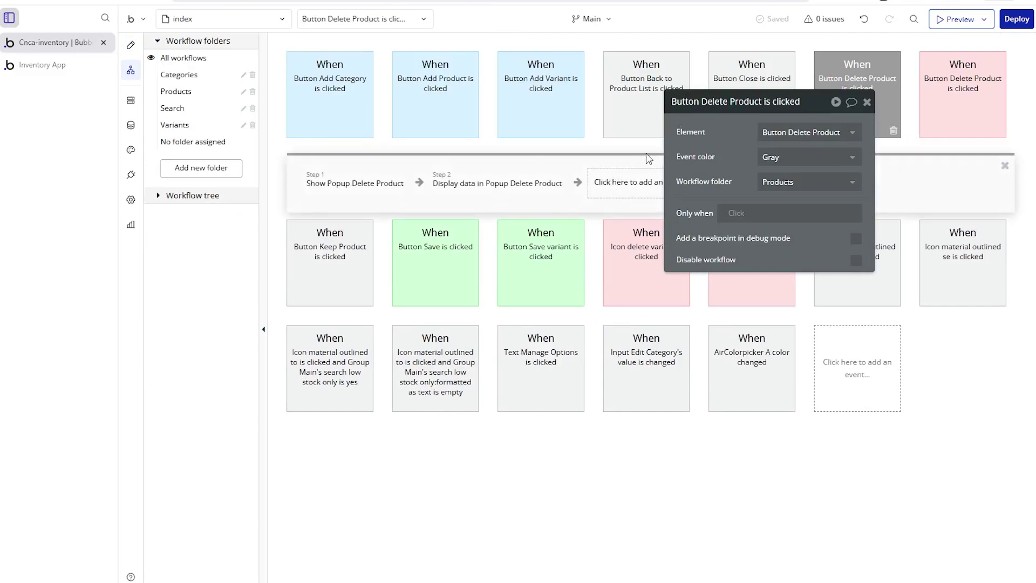
left_click(211, 91)
left_click_drag(728, 155, 649, 309)
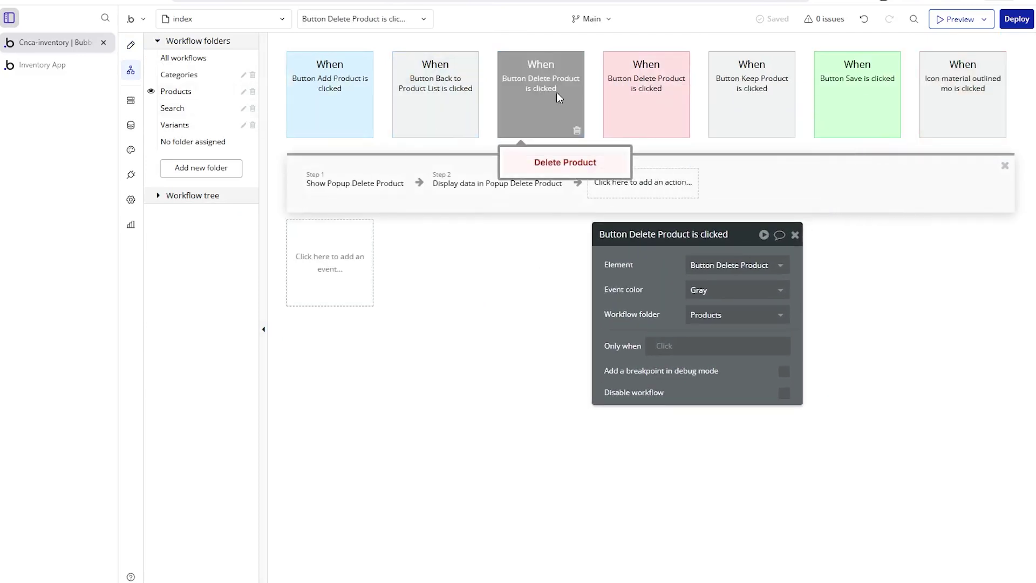
- Examine the workflow's Show and Display data actions for Popup Delete Product, and open the Keep Product button's workflow
left_click(350, 185)
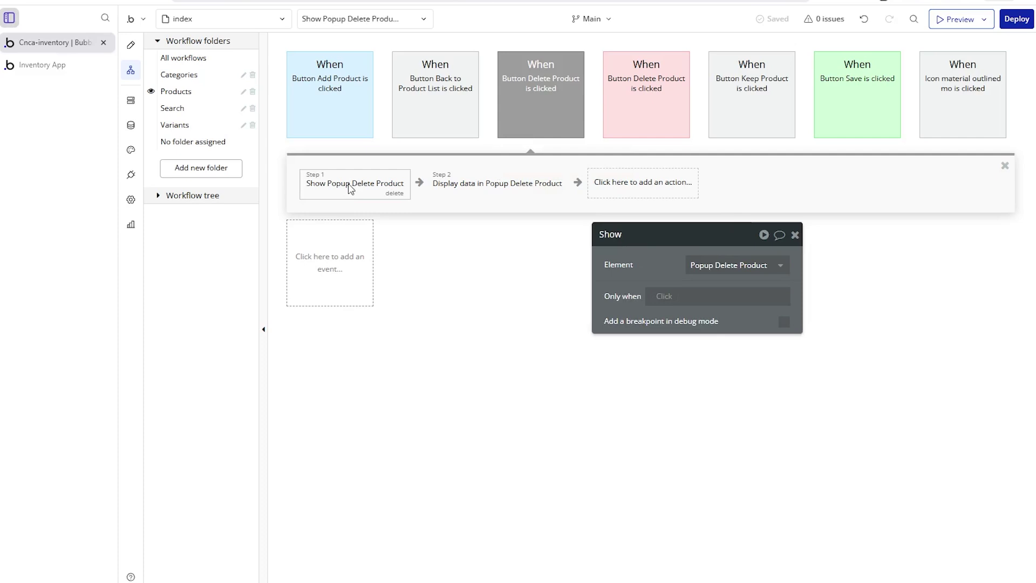
left_click(459, 197)
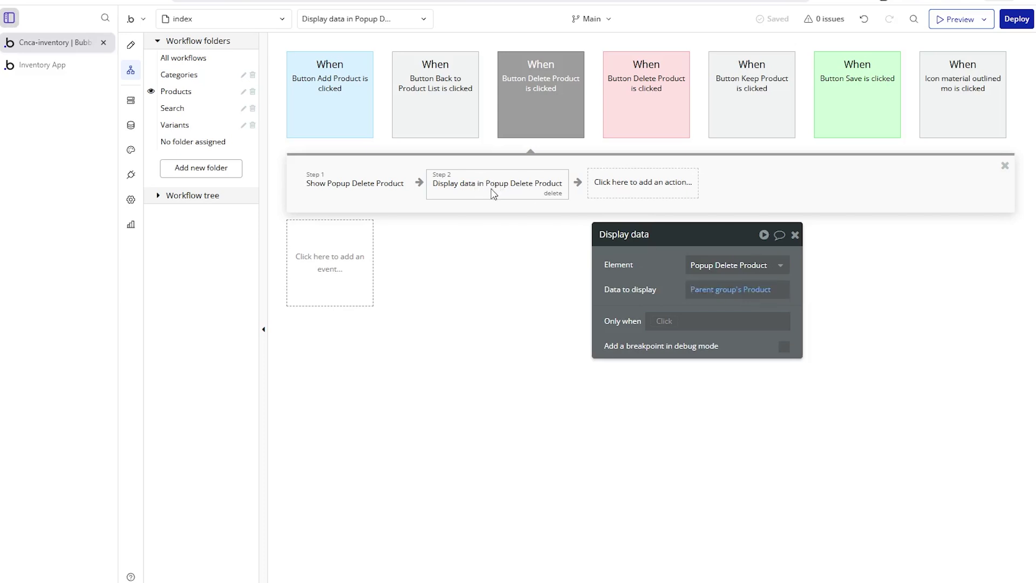
left_click(942, 114)
left_click(750, 107)
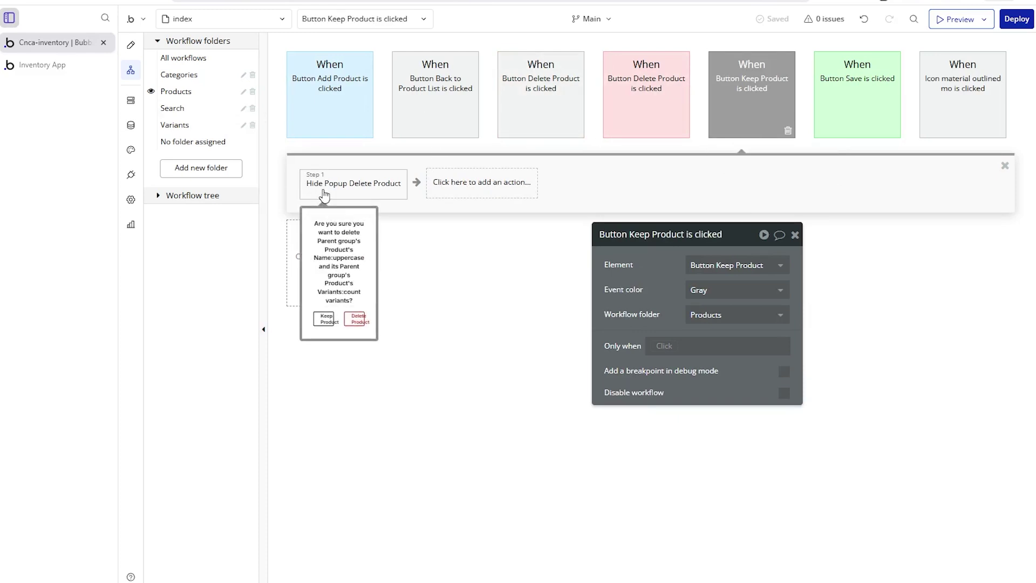
- Open the red Delete Product workflow and inspect the File URL of its Delete an uploaded file action
left_click(516, 113)
left_click(653, 96)
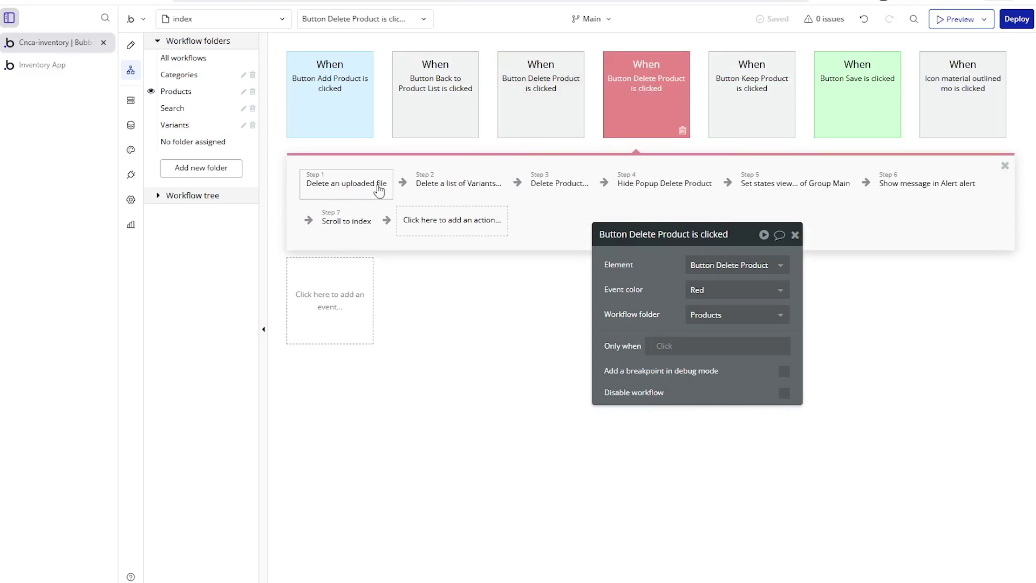
left_click(323, 191)
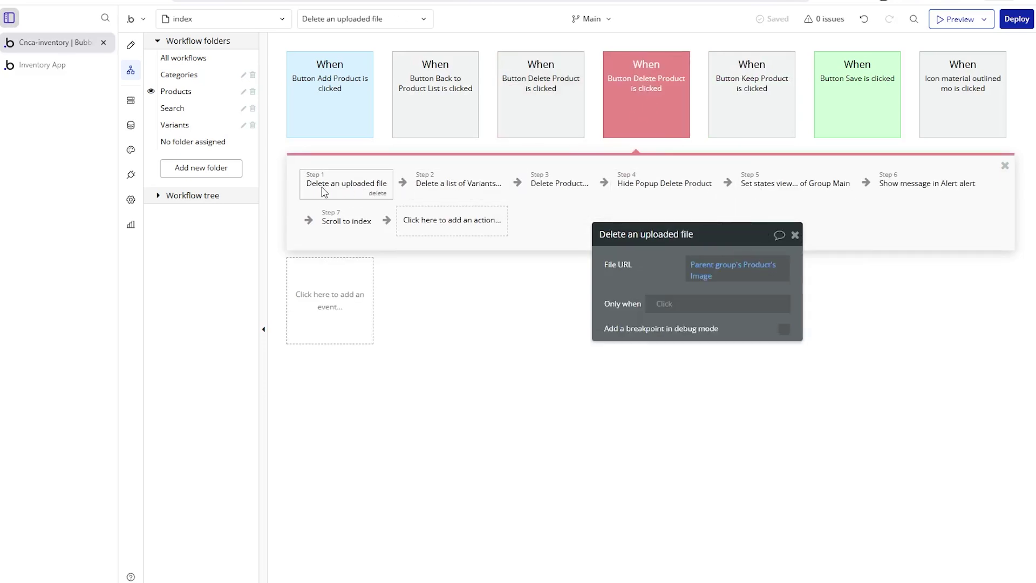
left_click_drag(632, 268, 467, 259)
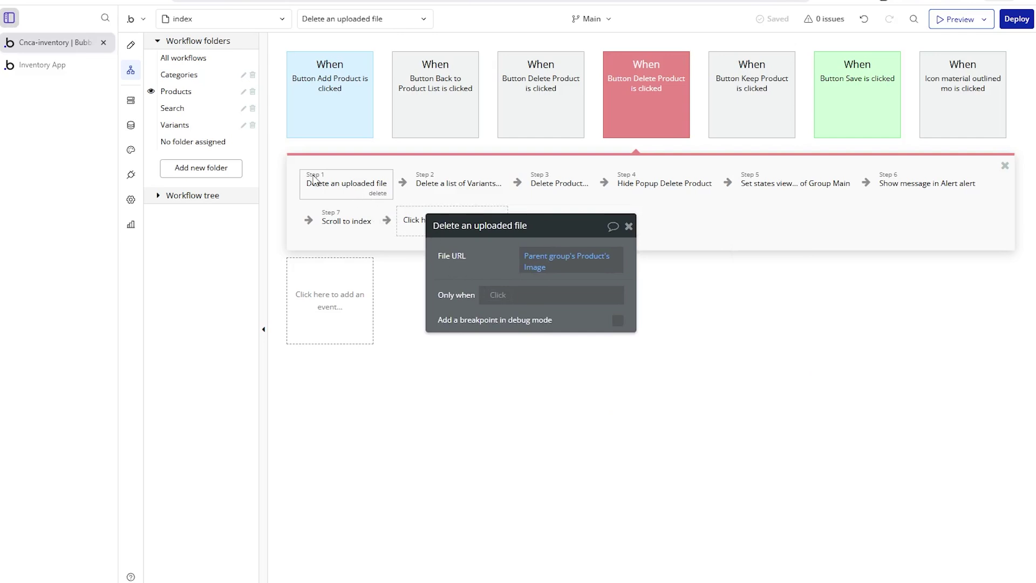
- Examine the uploaded product images in the app's File manager
left_click(131, 124)
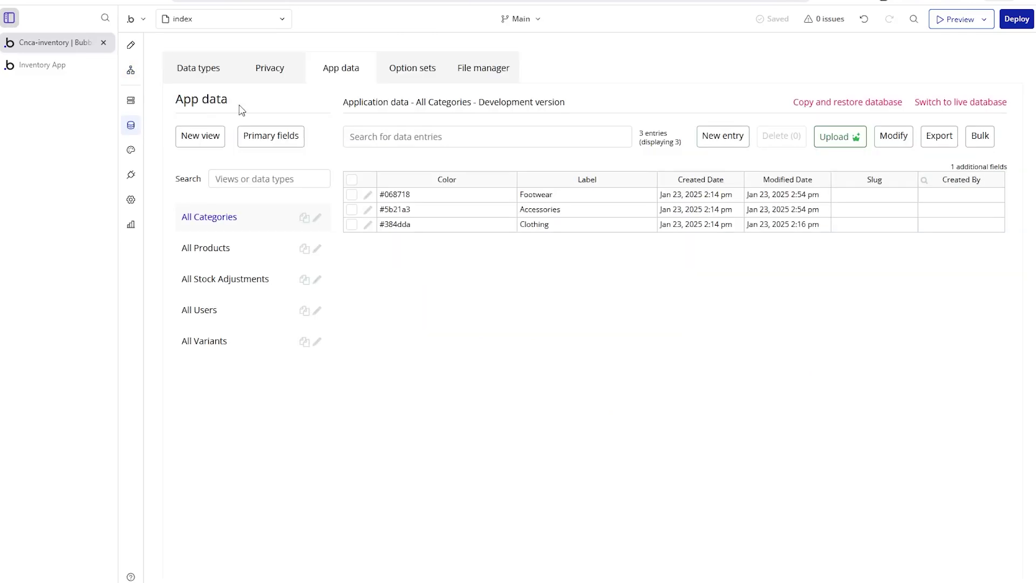
left_click(497, 79)
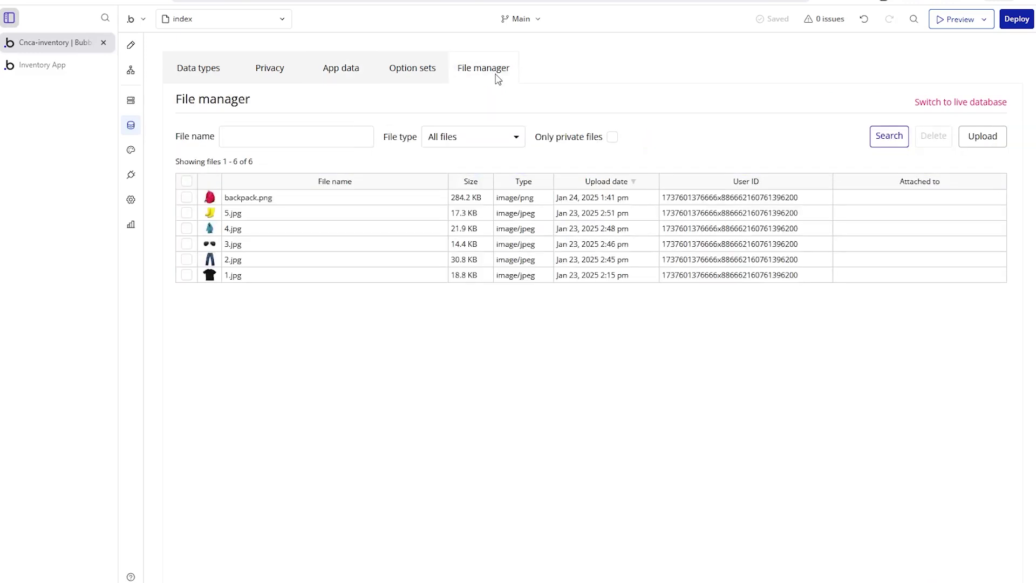
left_click_drag(211, 199, 213, 277)
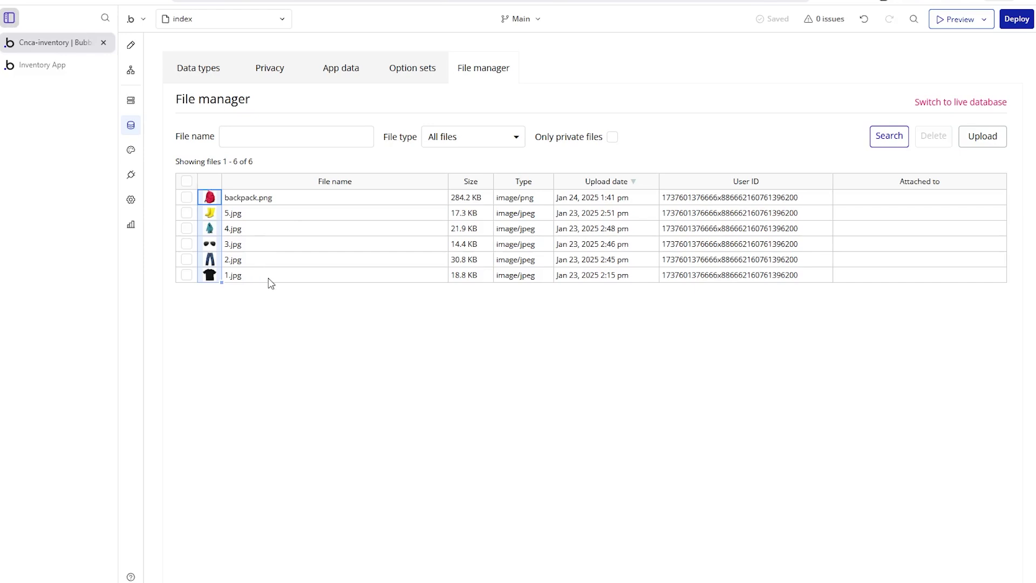
- Return to the Delete Product workflow, look through the available Data (Things) actions and reopen the Delete an uploaded file action
left_click(132, 71)
left_click(404, 185)
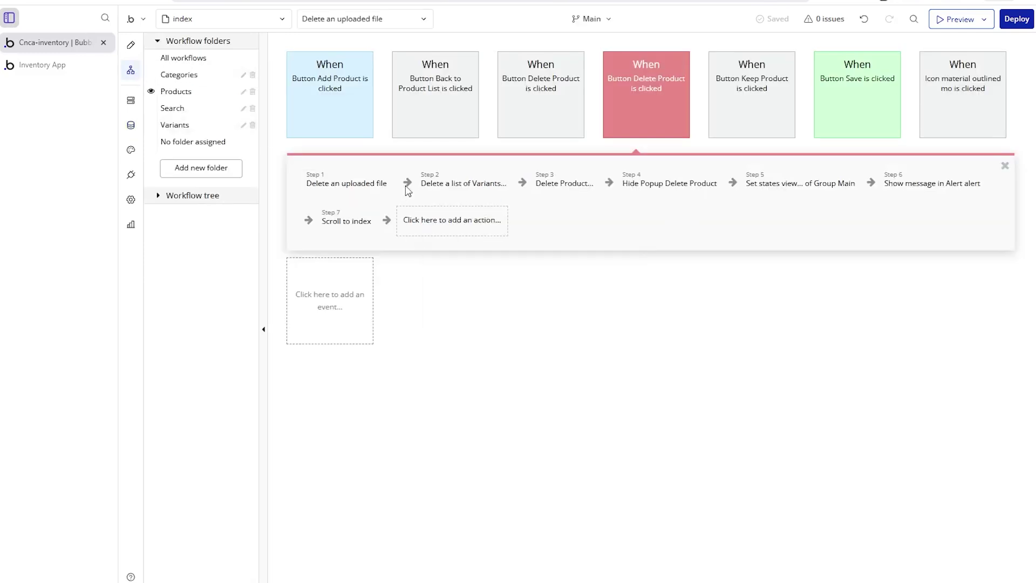
mouse_move(464, 272)
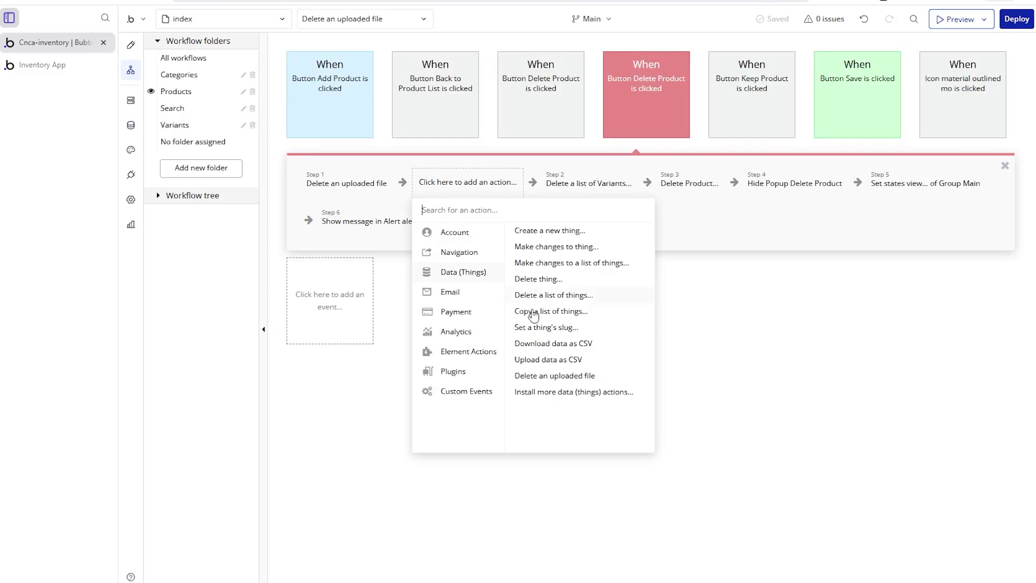
left_click(356, 194)
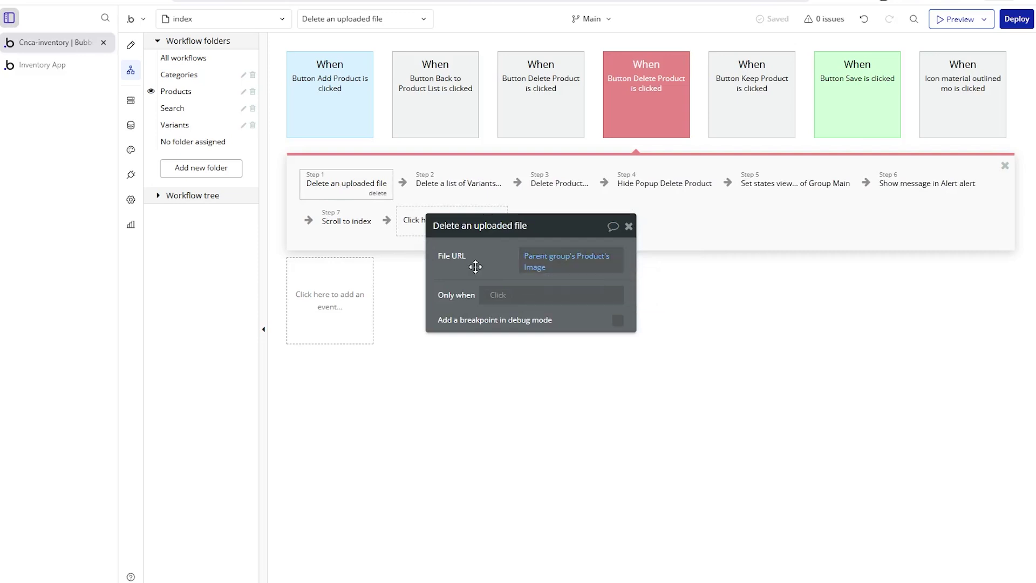
- Examine the Delete a list of Variants action's type and List to delete, and locate the Delete a list of things action
left_click(458, 190)
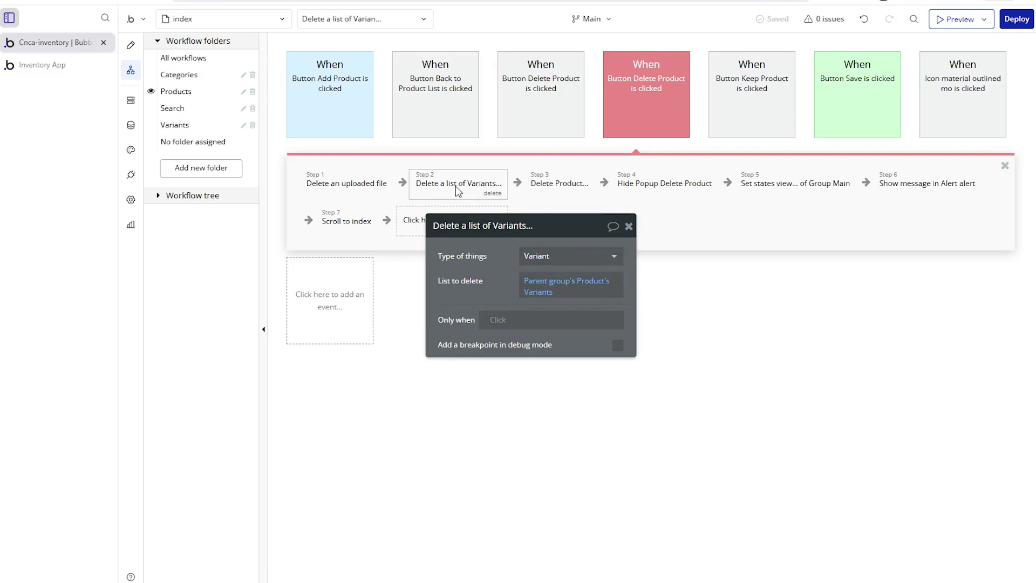
left_click(516, 183)
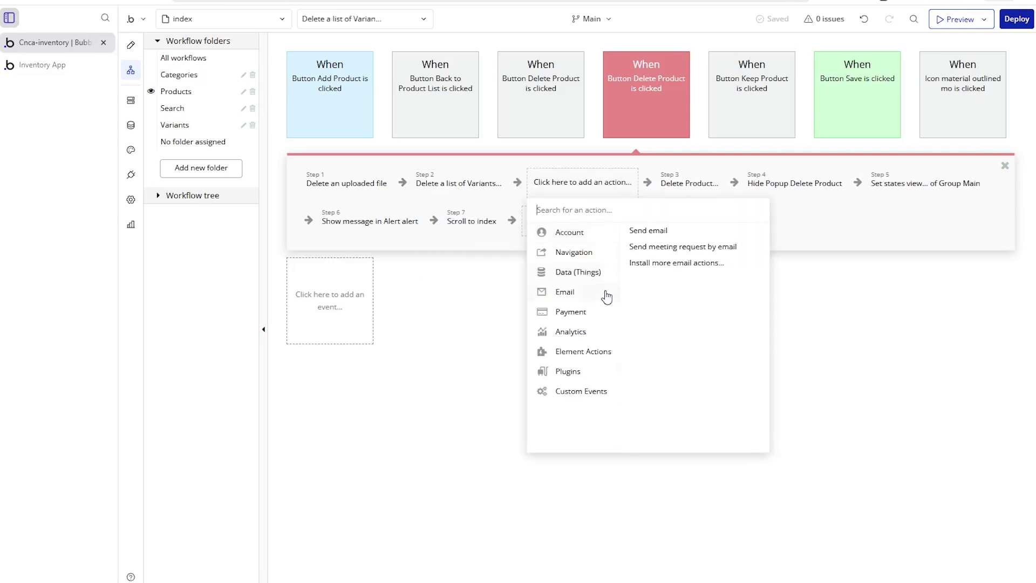
mouse_move(594, 273)
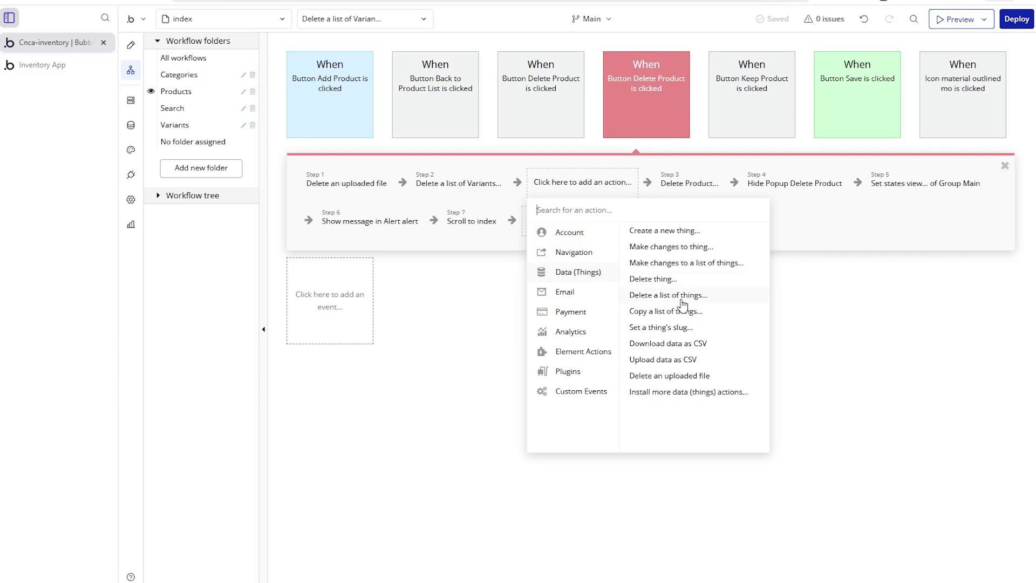
left_click(458, 185)
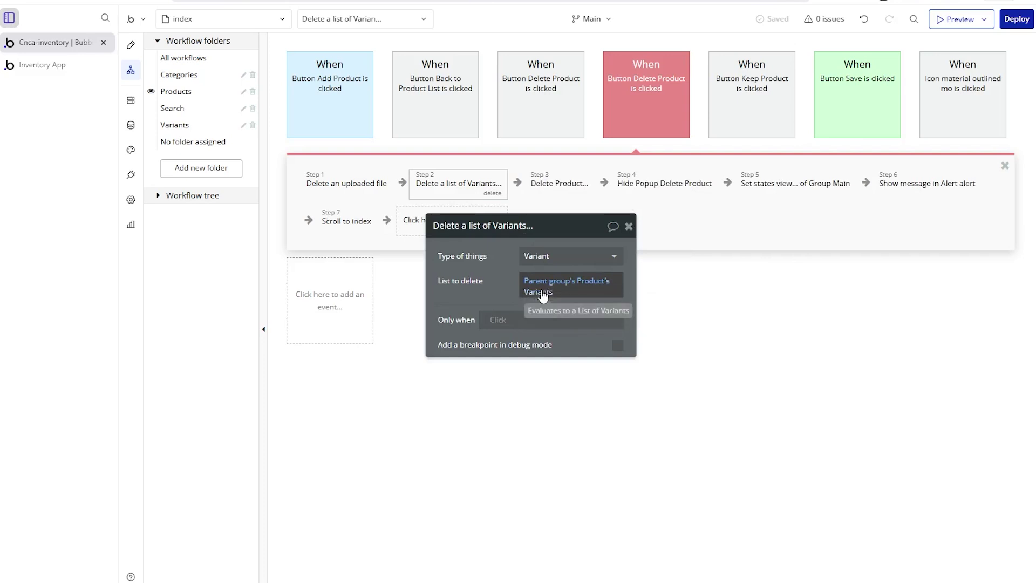
left_click(502, 189)
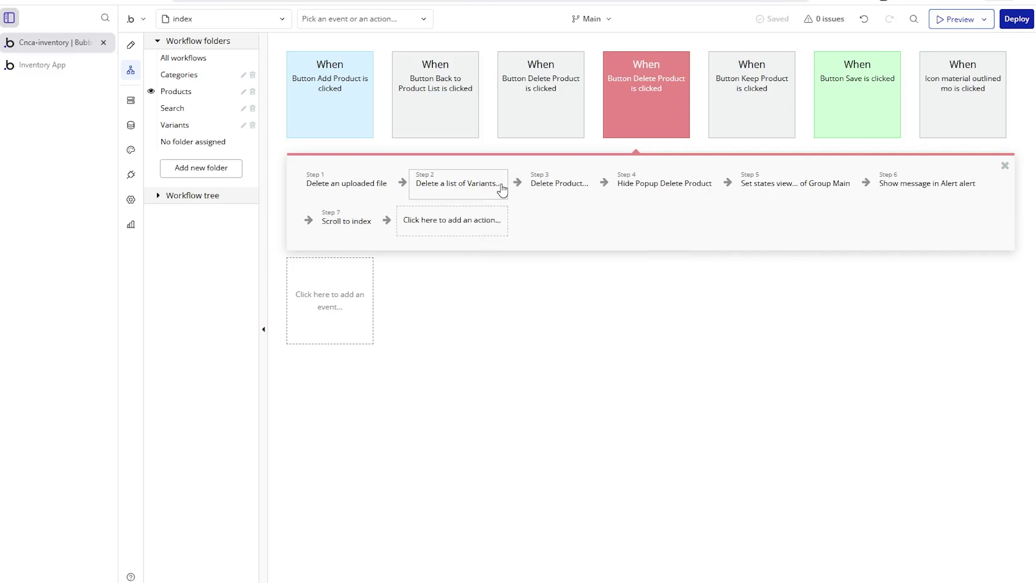
- Insert a Delete a list of things action after Delete an uploaded file, with Stock Adjustment as the type of things
left_click(403, 183)
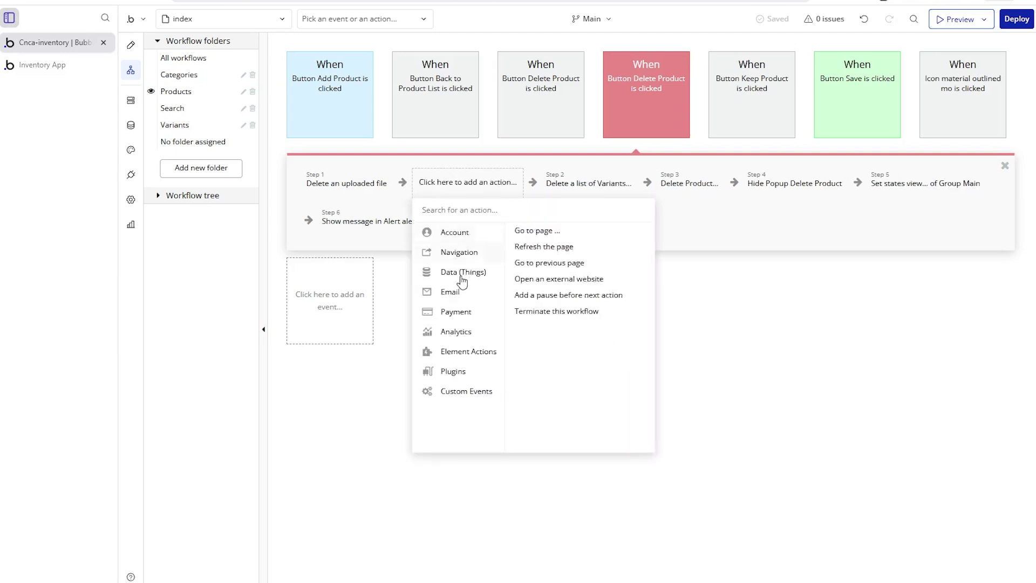
mouse_move(459, 274)
left_click(560, 295)
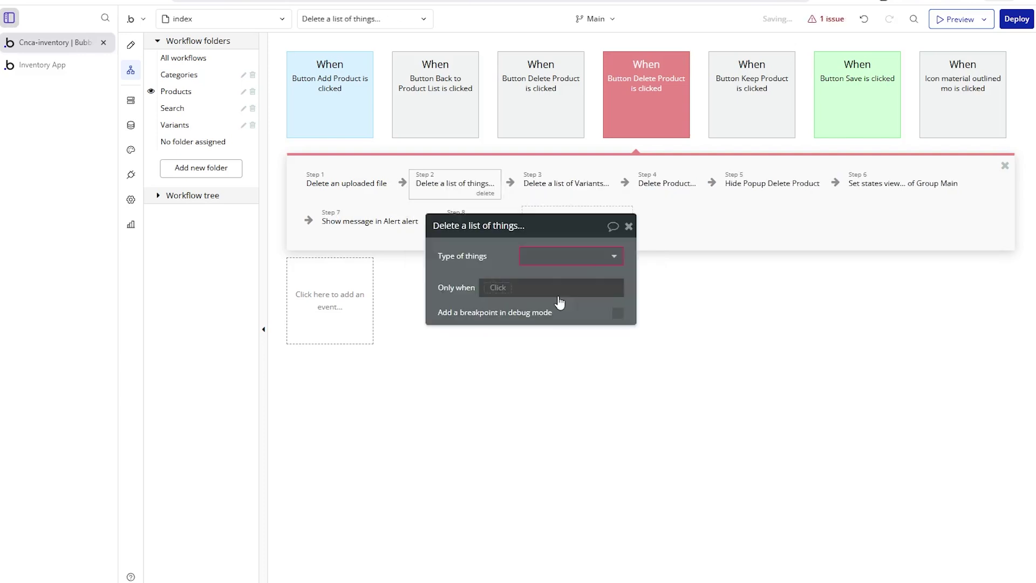
left_click(578, 256)
left_click(587, 348)
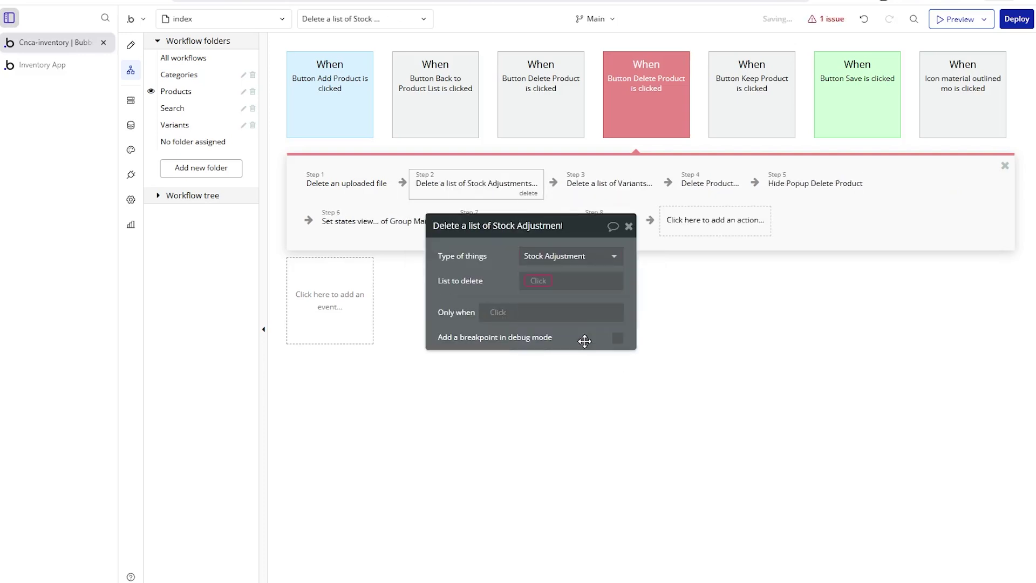
- Set the new action's List to delete to Table Adjustments's List of Stock Adjustments
left_click(546, 281)
type("table")
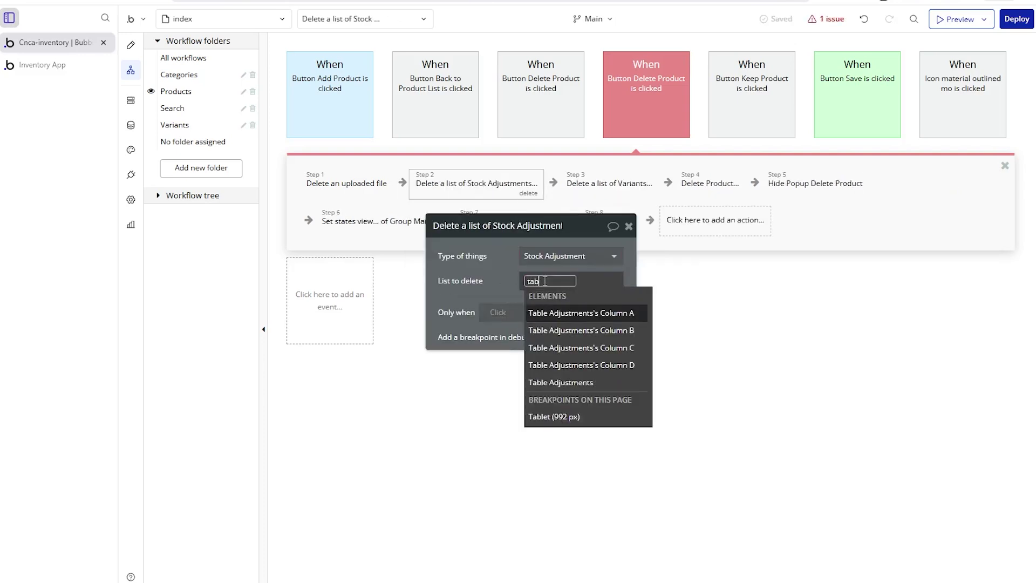
left_click(561, 382)
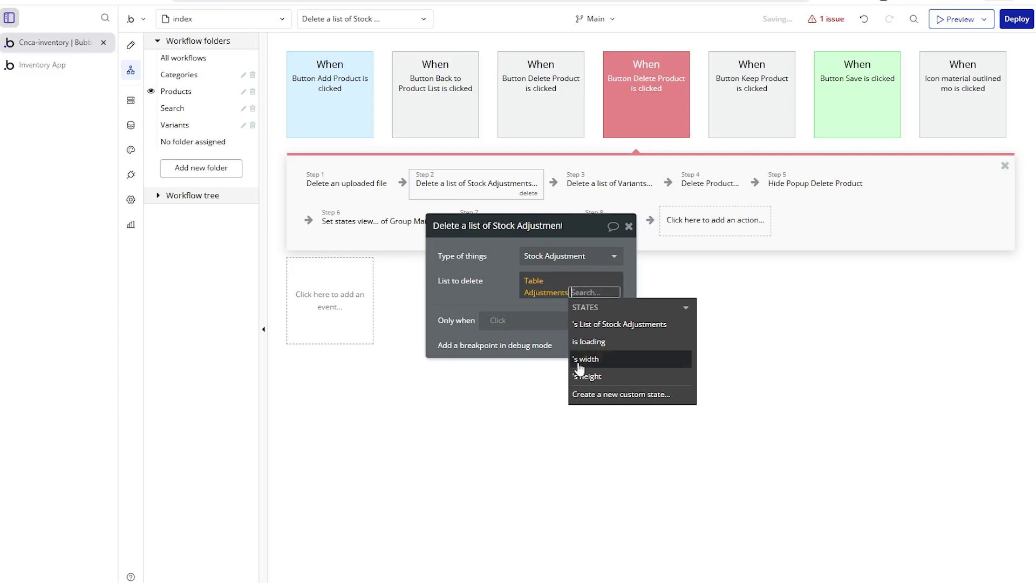
left_click(616, 324)
left_click(493, 285)
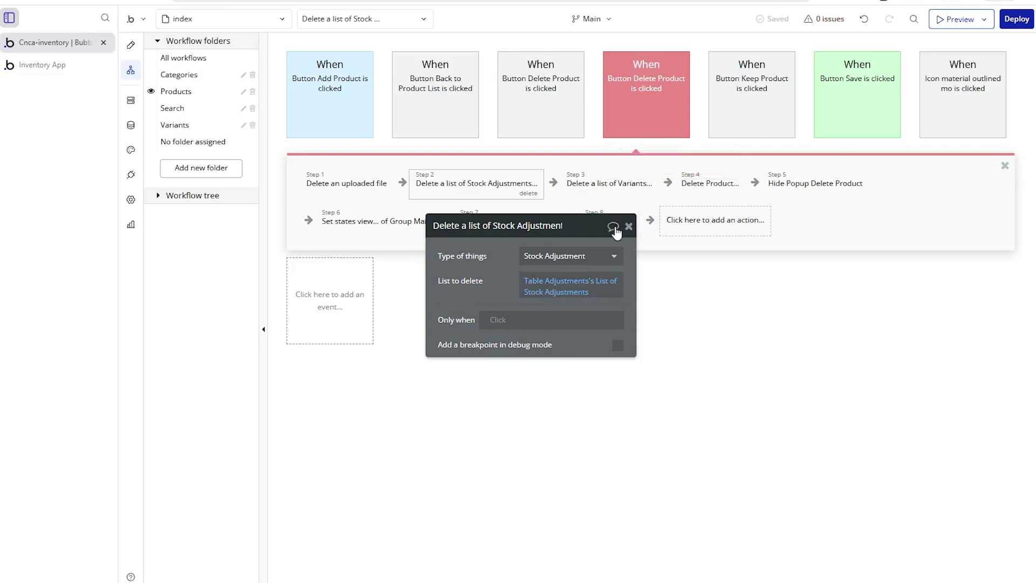
- Review the following Delete a list of Variants, Delete Product, Hide Popup Delete Product and Set states actions
left_click(609, 184)
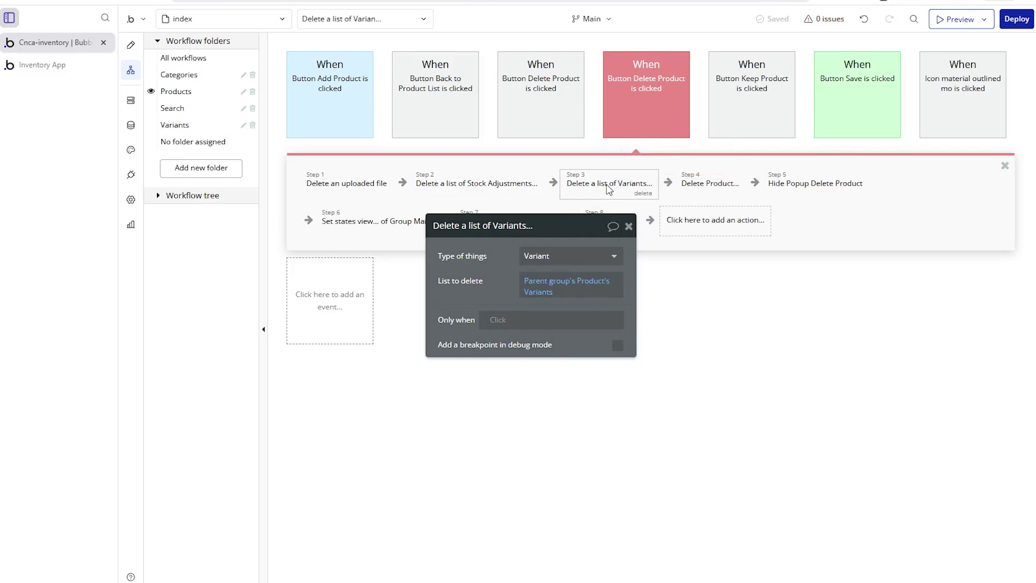
left_click(715, 189)
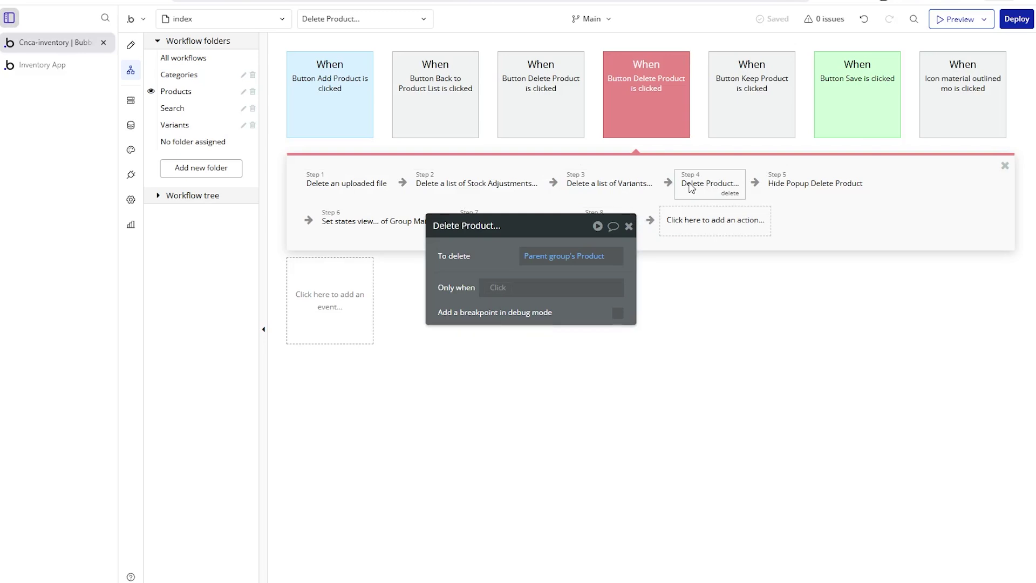
left_click(711, 186)
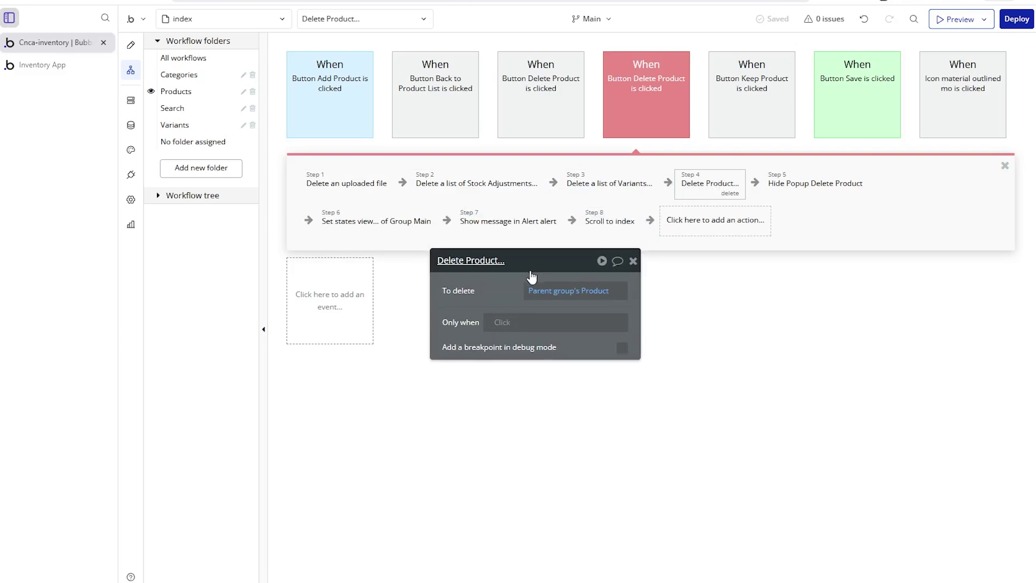
left_click(810, 186)
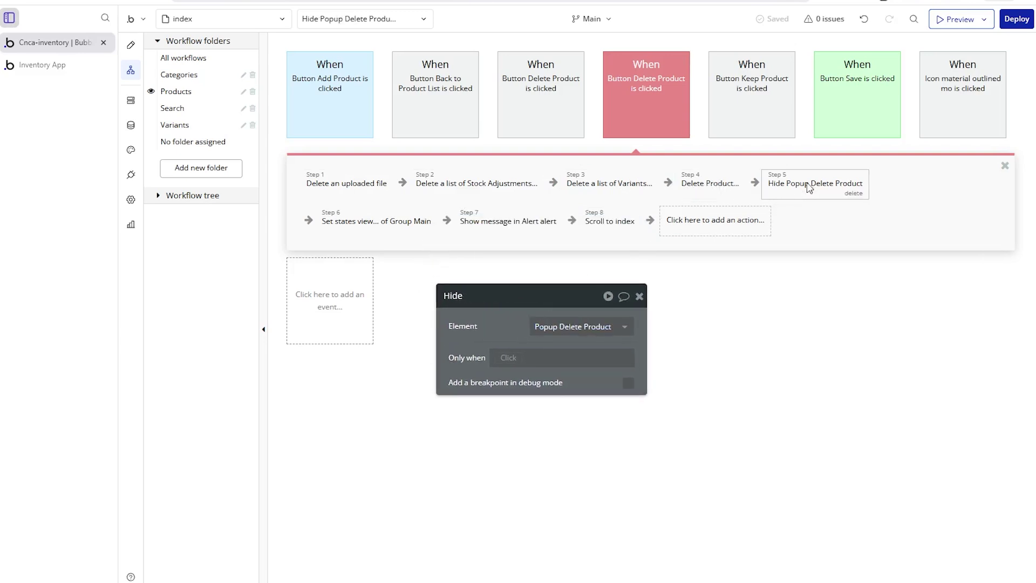
left_click(370, 230)
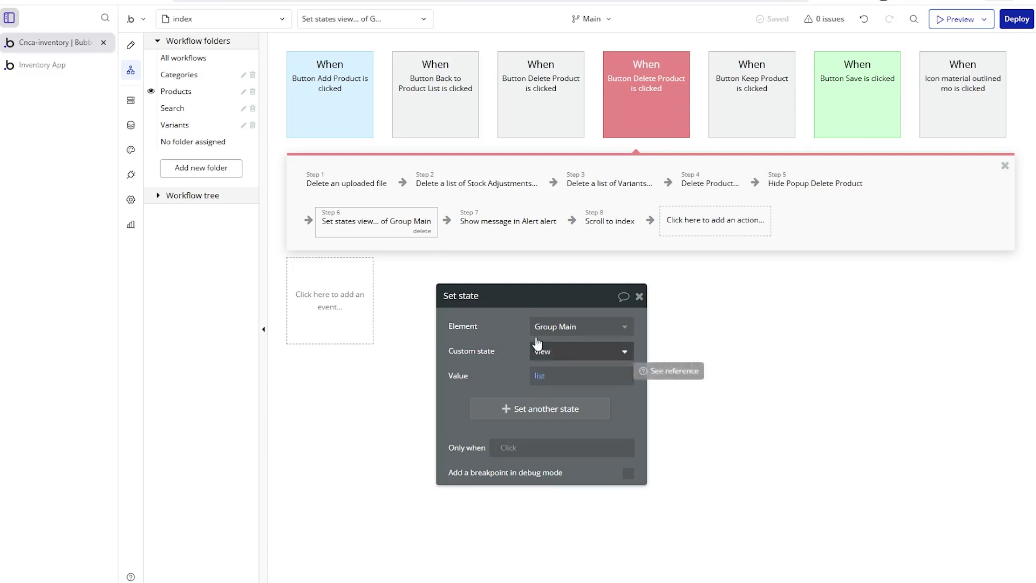
- Review the Show message in Alert and Scroll to index actions that end the product deletion workflow
left_click(517, 235)
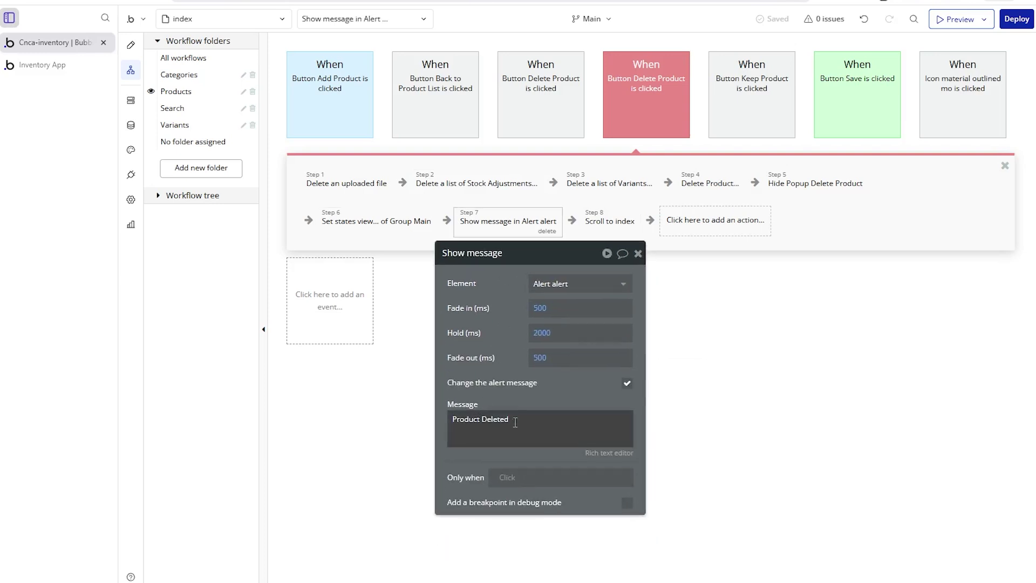
left_click(598, 225)
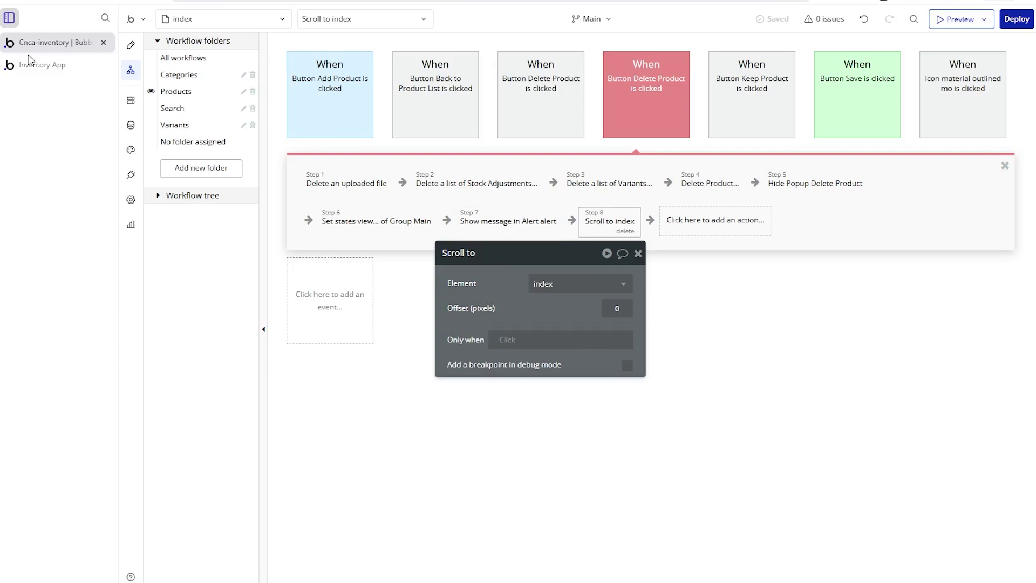
- Switch to the Inventory App preview, view the Aviator Sunglasses details down to Delete Product, and return to the product list
left_click(42, 65)
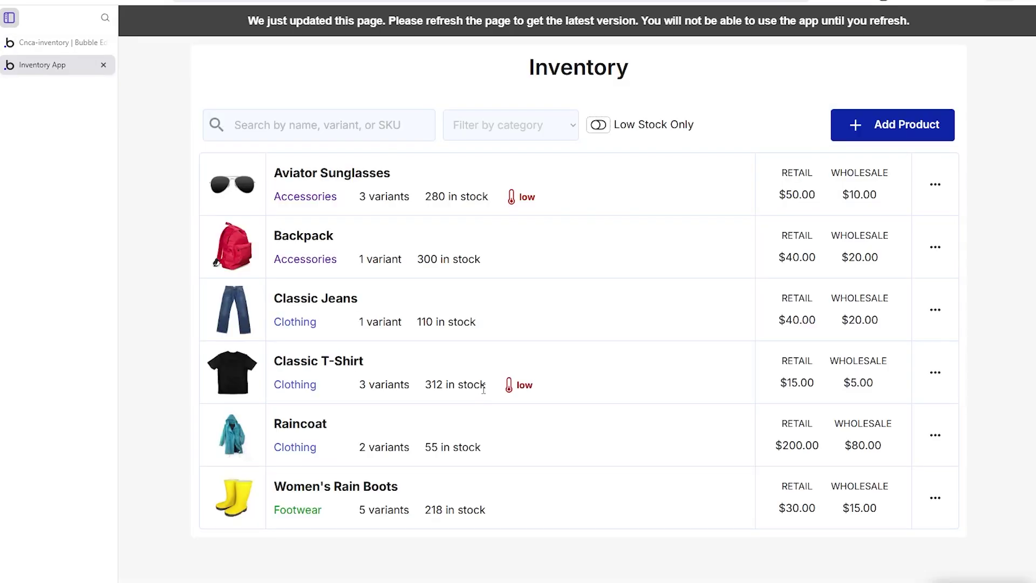
left_click(936, 189)
scroll(687, 426, "down", 6)
scroll(638, 539, "down", 3)
scroll(637, 563, "down", 5)
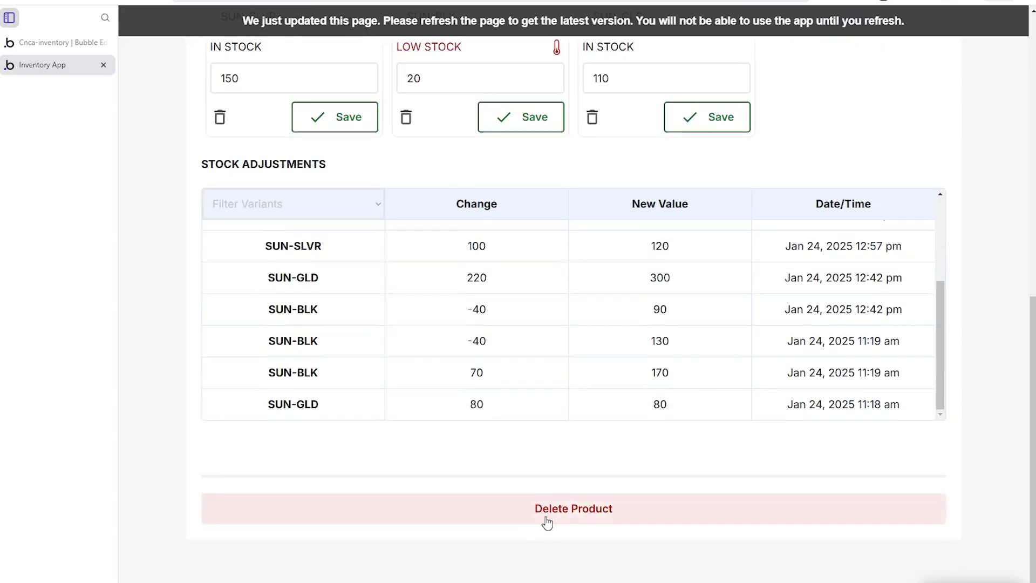
left_click_drag(1033, 432, 1033, 151)
left_click(362, 129)
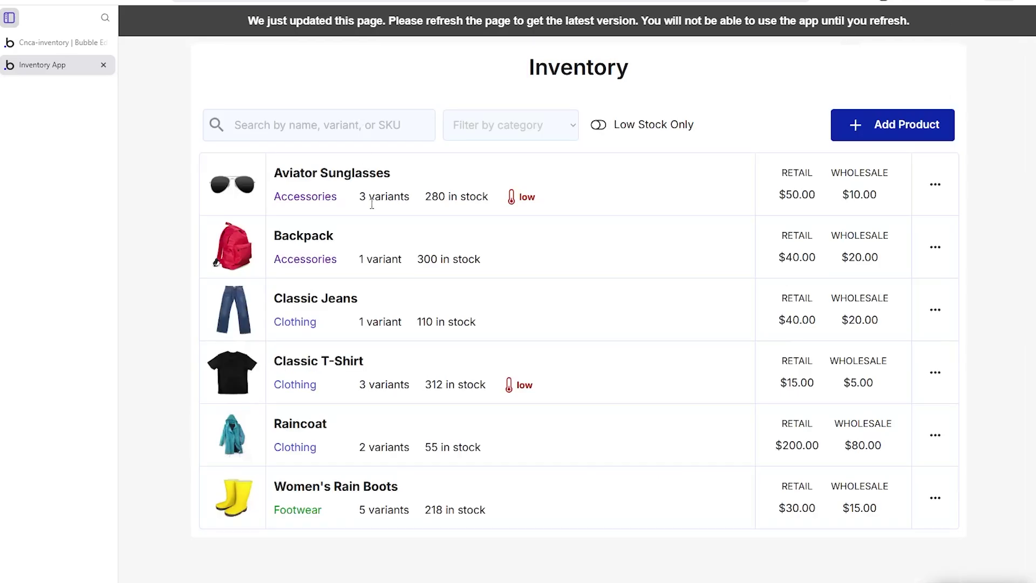
- Return to the Bubble editor and examine where the Scroll to action is found and which elements it can target
left_click(55, 43)
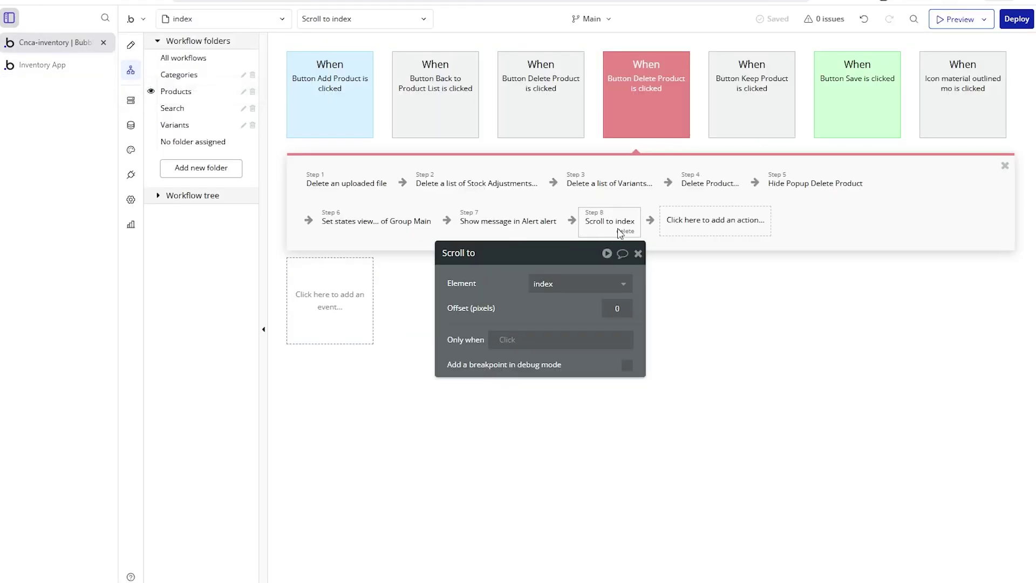
left_click(674, 231)
mouse_move(706, 392)
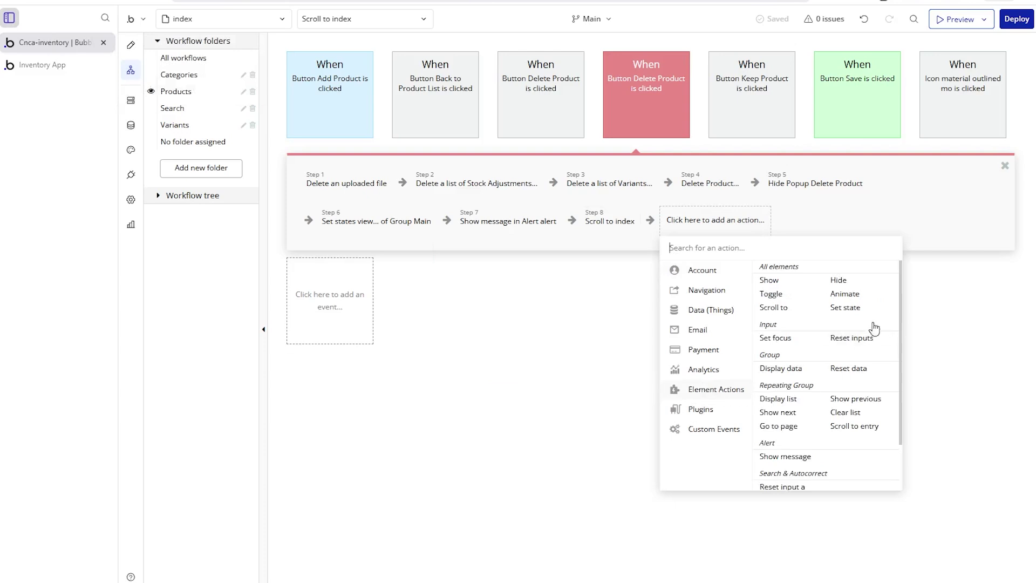
left_click(596, 236)
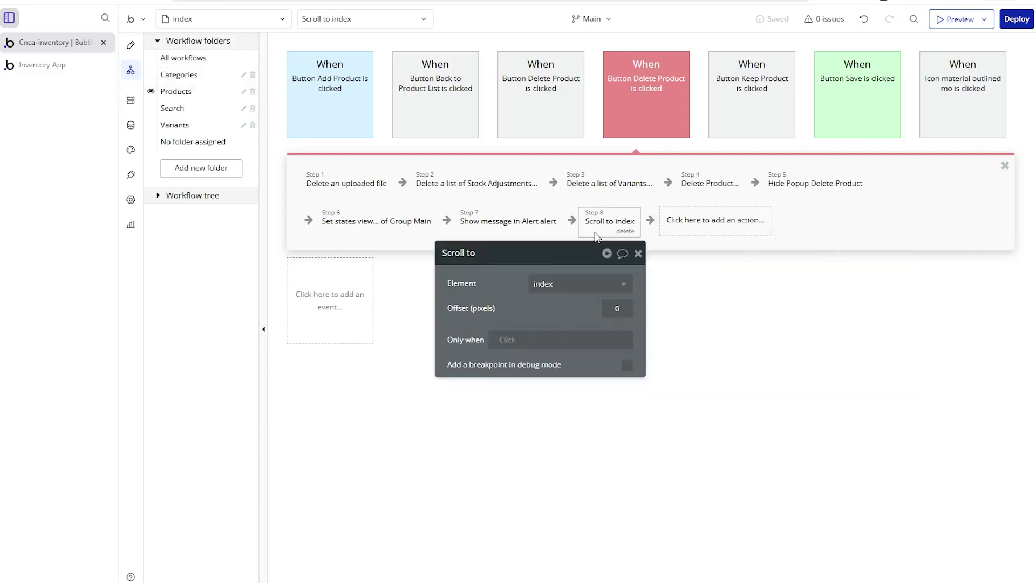
left_click(546, 284)
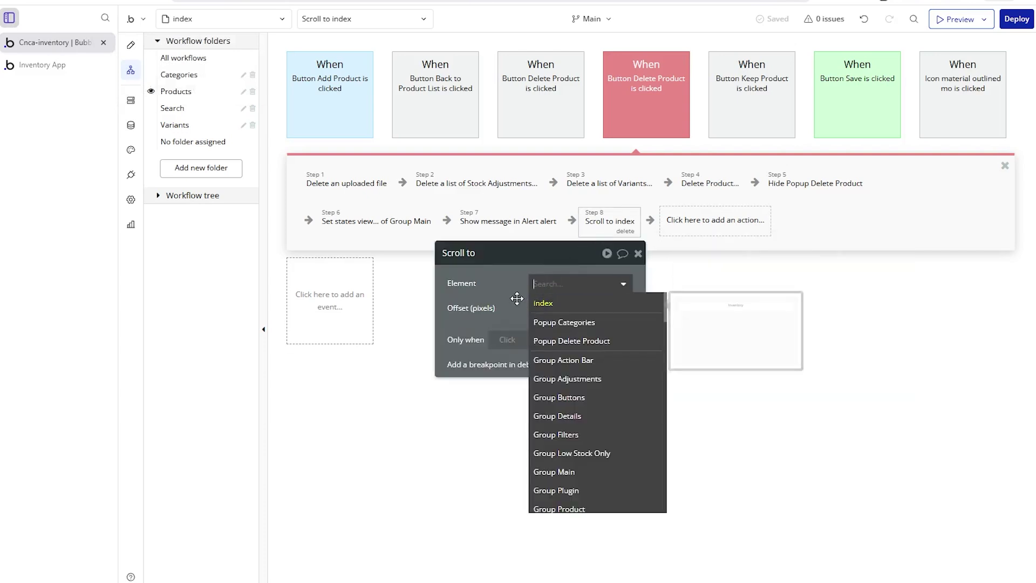
scroll(582, 409, "down", 3)
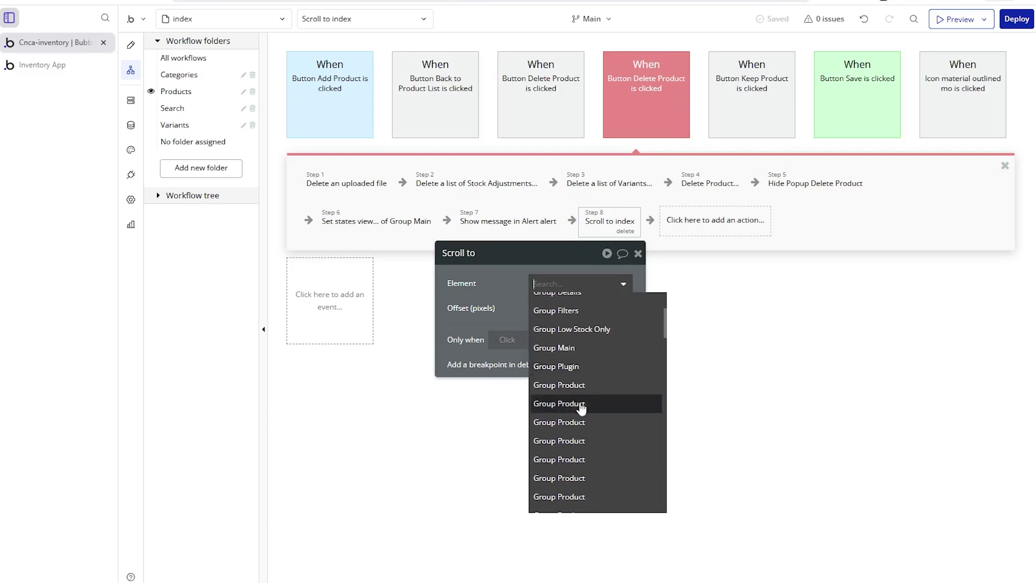
scroll(581, 408, "up", 5)
left_click(506, 302)
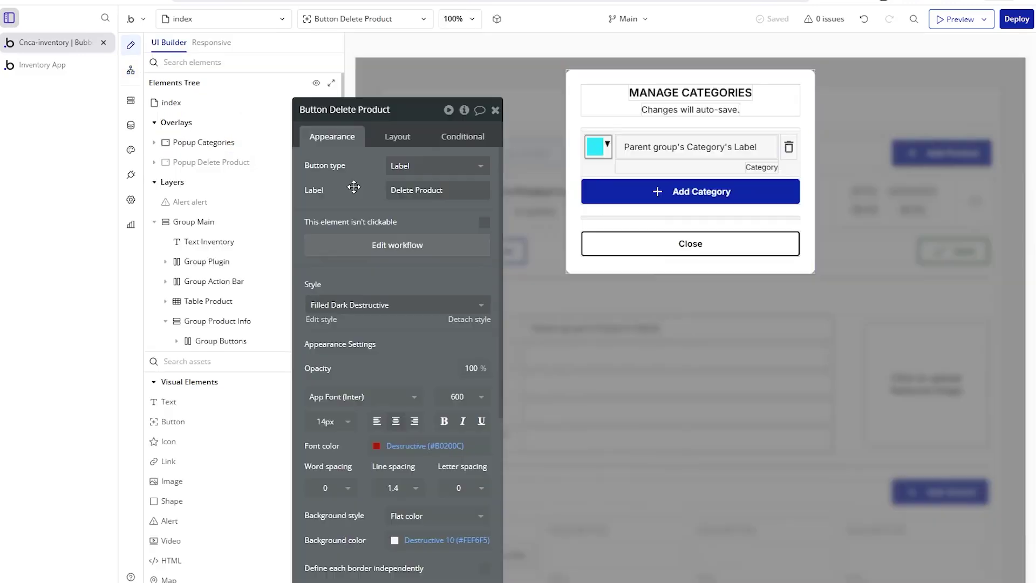
- Select the Add Category button in the Manage Categories popup and examine its workflow's Create a new Category action
left_click(681, 195)
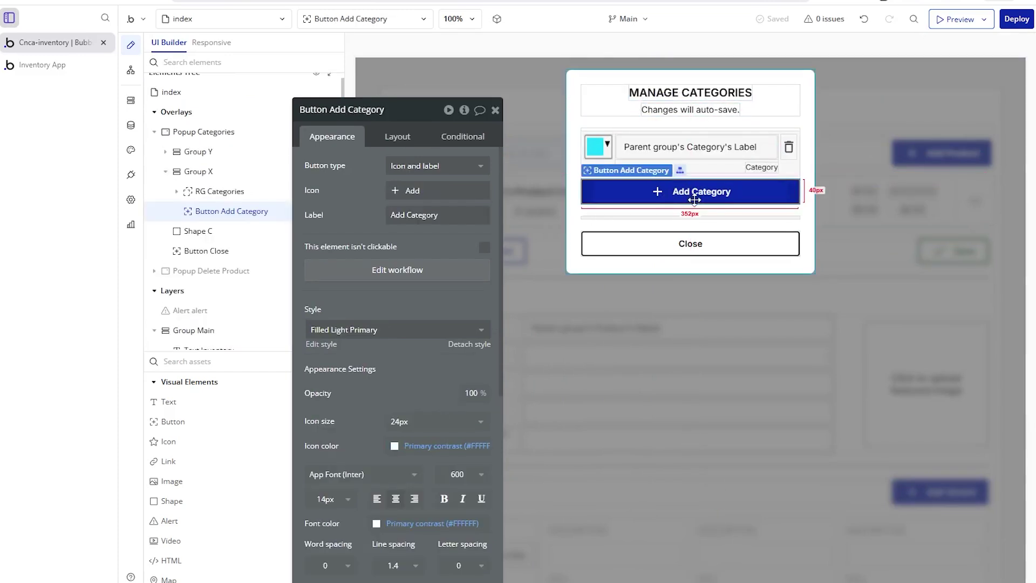
left_click(131, 70)
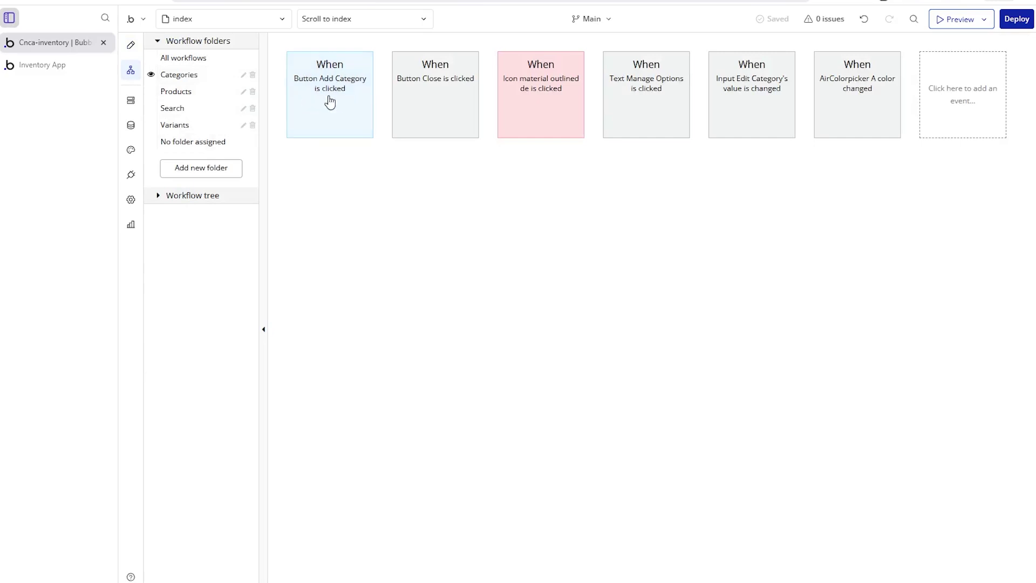
left_click(333, 101)
left_click(361, 190)
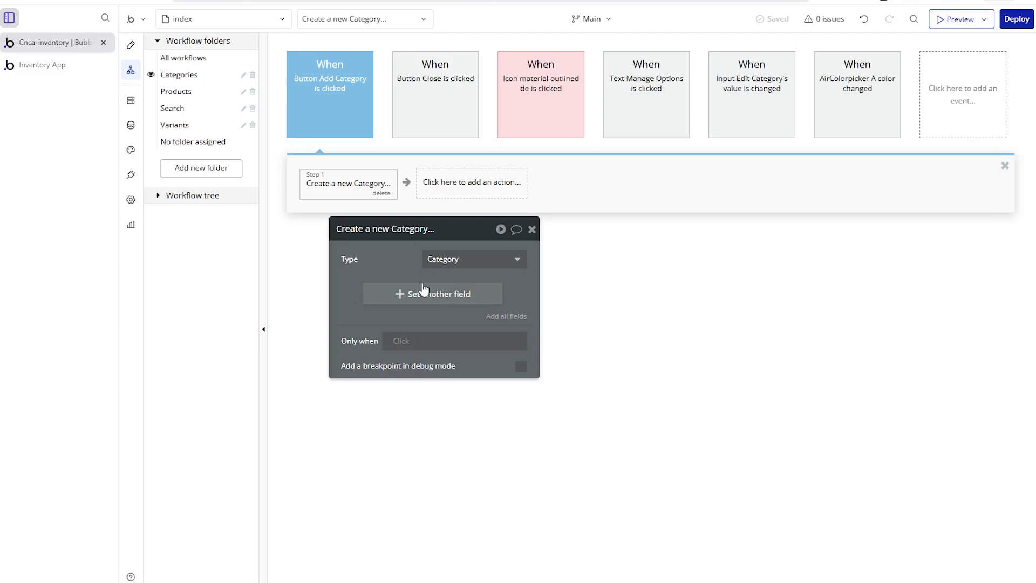
mouse_move(403, 266)
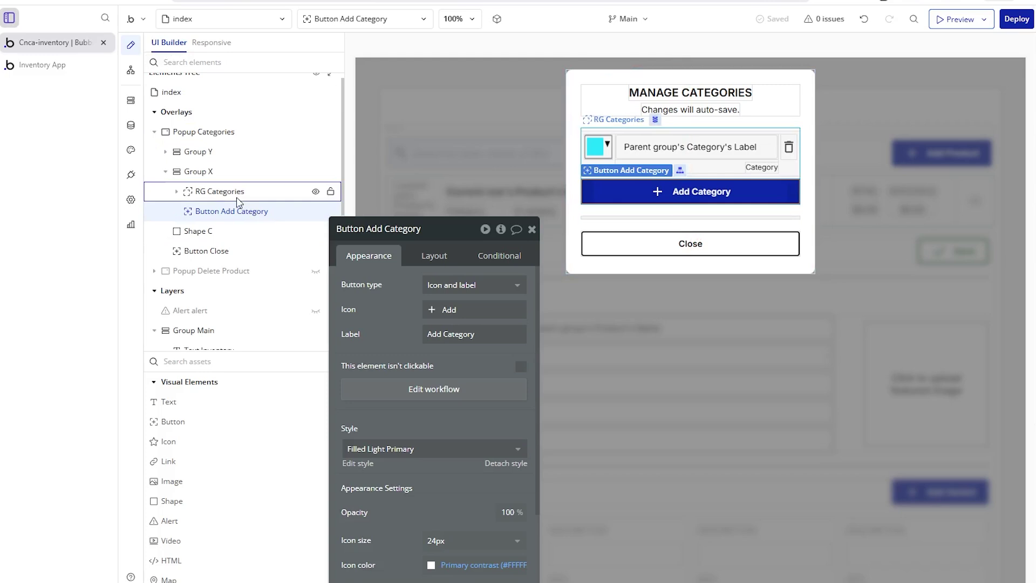
- Inspect the RG Categories repeating group's data source search, and return to the category workflows
left_click(238, 197)
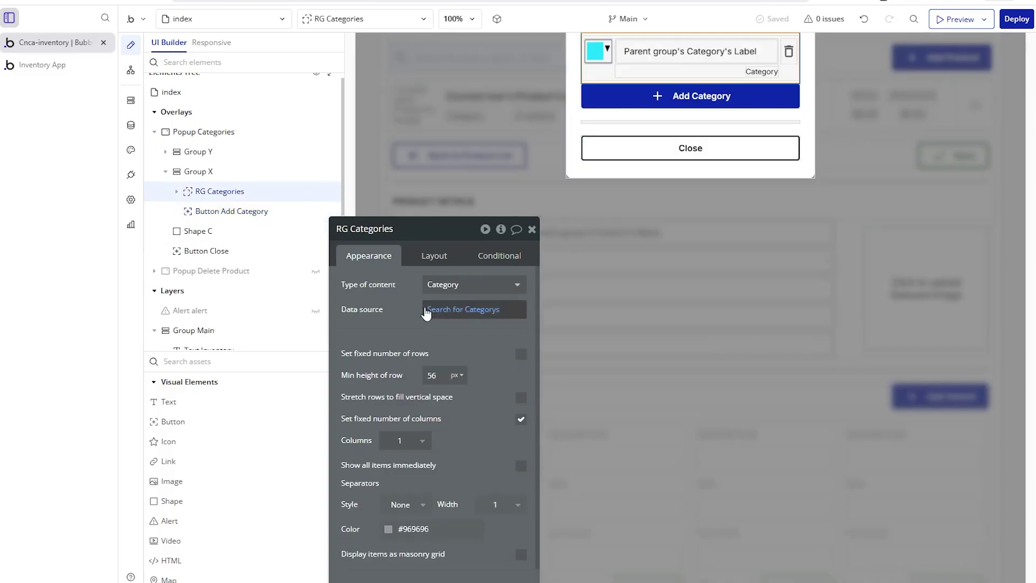
left_click(445, 316)
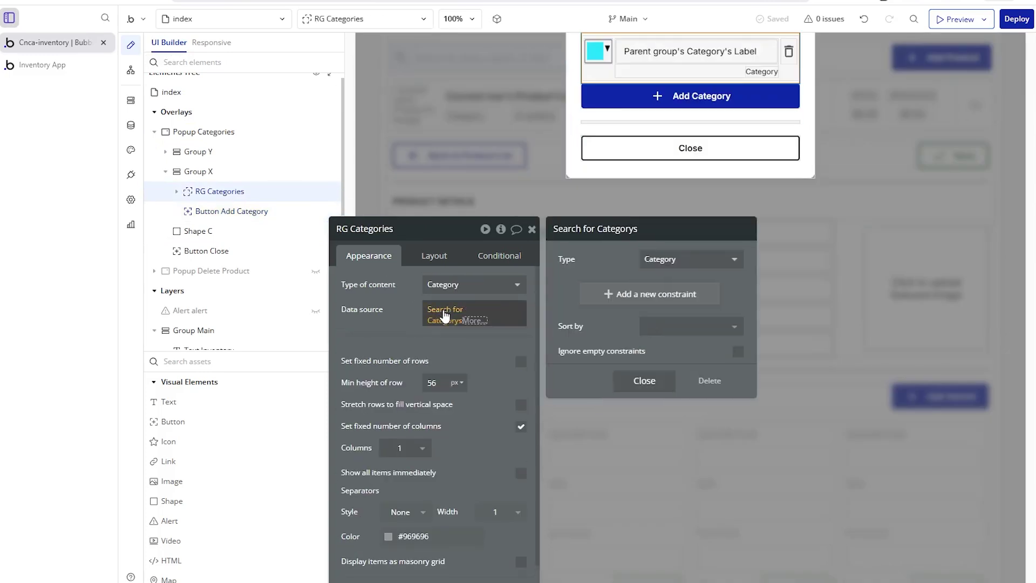
left_click(131, 70)
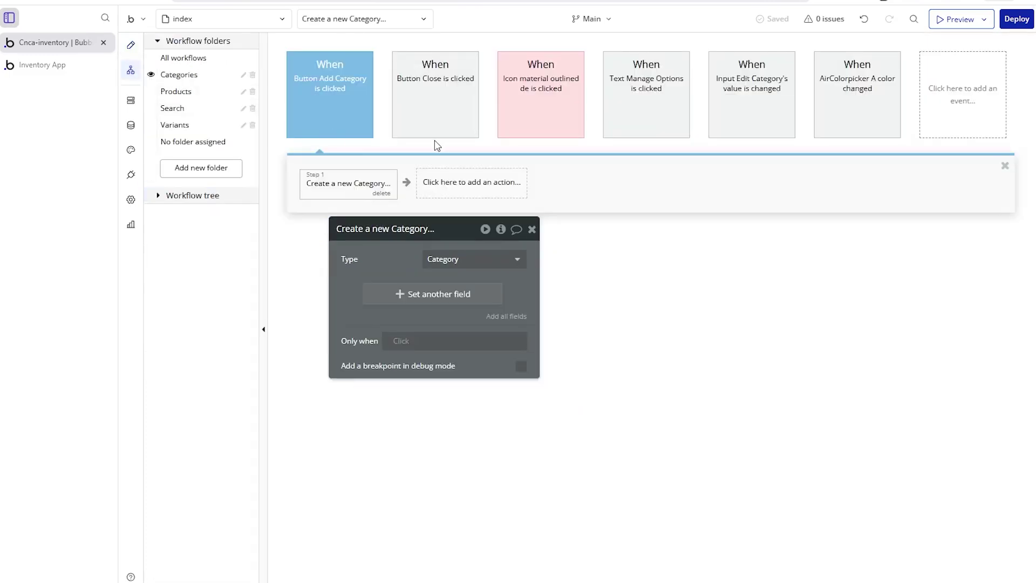
- Locate Input Edit Category in the popup and examine the Make changes to Category action in its value-changed workflow
left_click(775, 104)
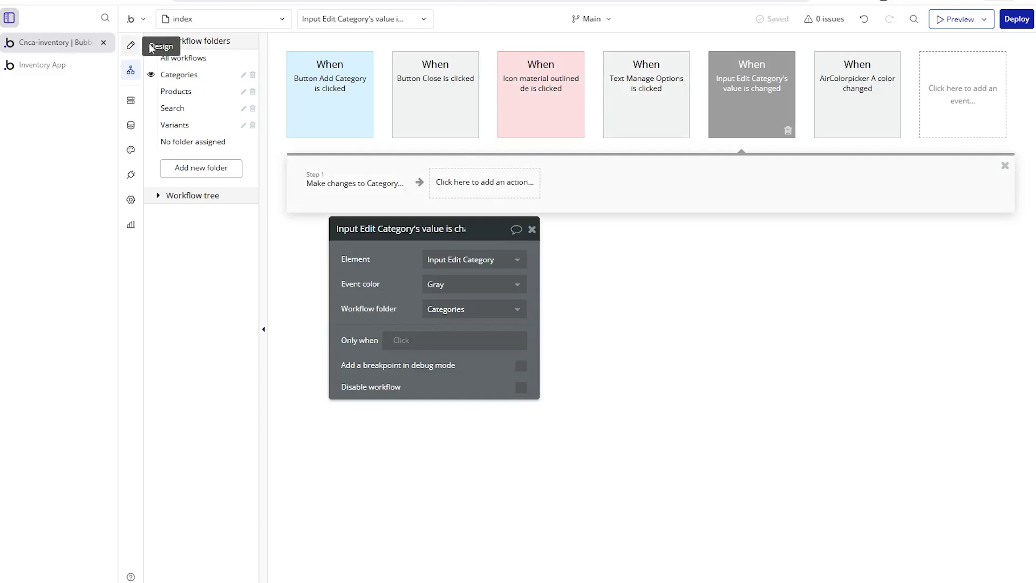
left_click(131, 45)
scroll(664, 108, "up", 1)
right_click(654, 121)
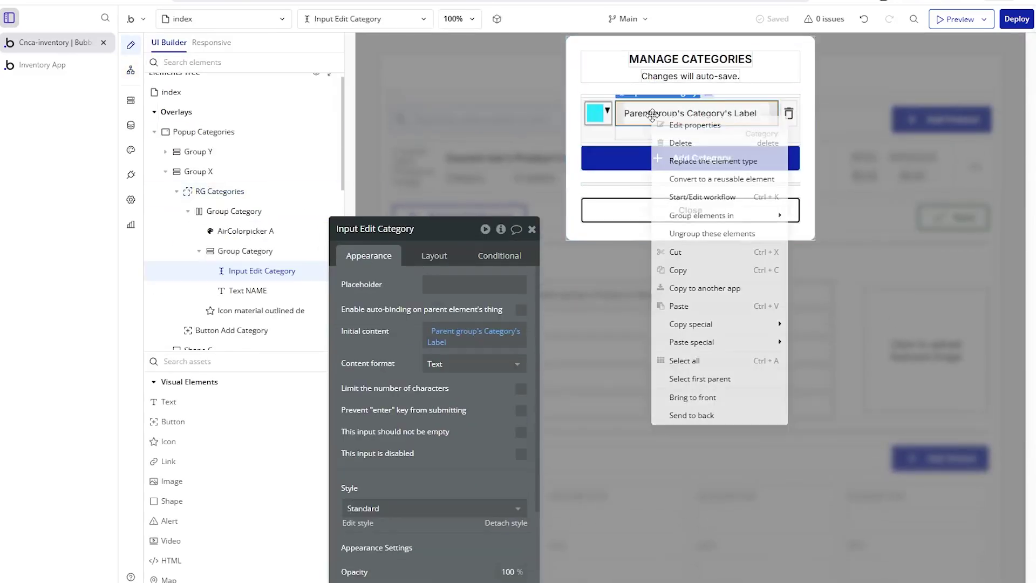
left_click(703, 197)
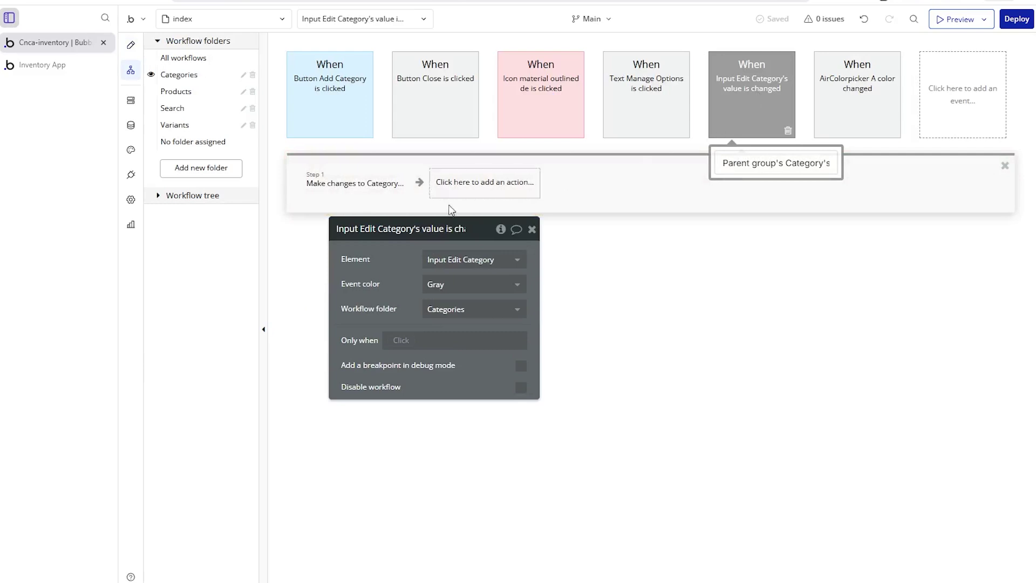
left_click(368, 190)
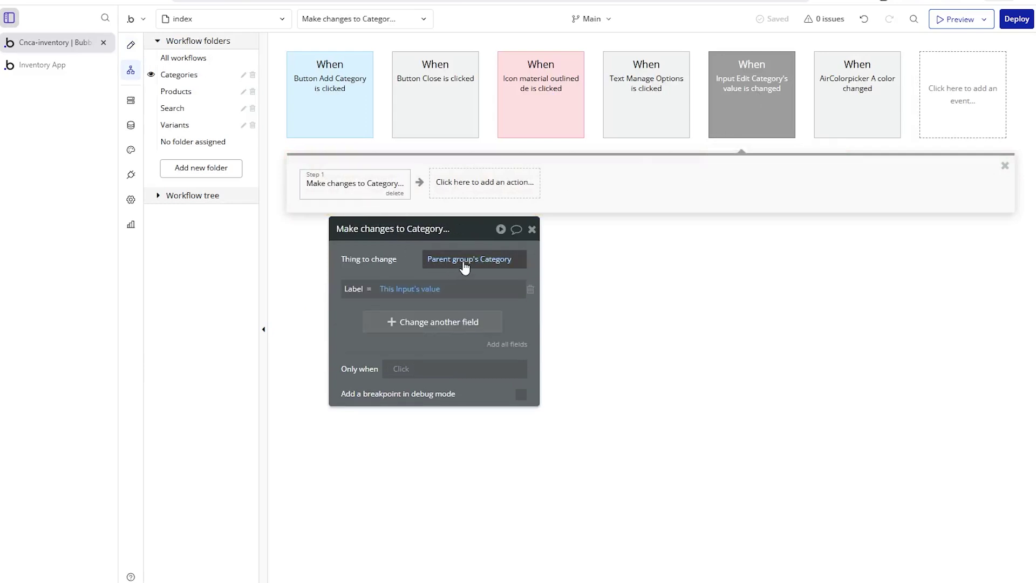
left_click(484, 267)
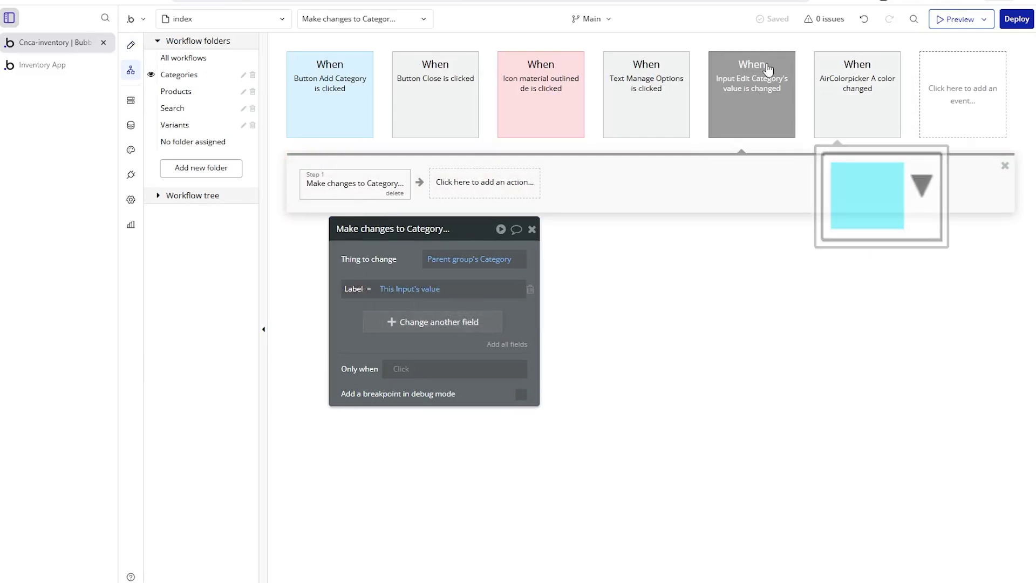
- Check the AirColorpicker A color changed event and find its event type among the element events for new workflows
left_click(845, 91)
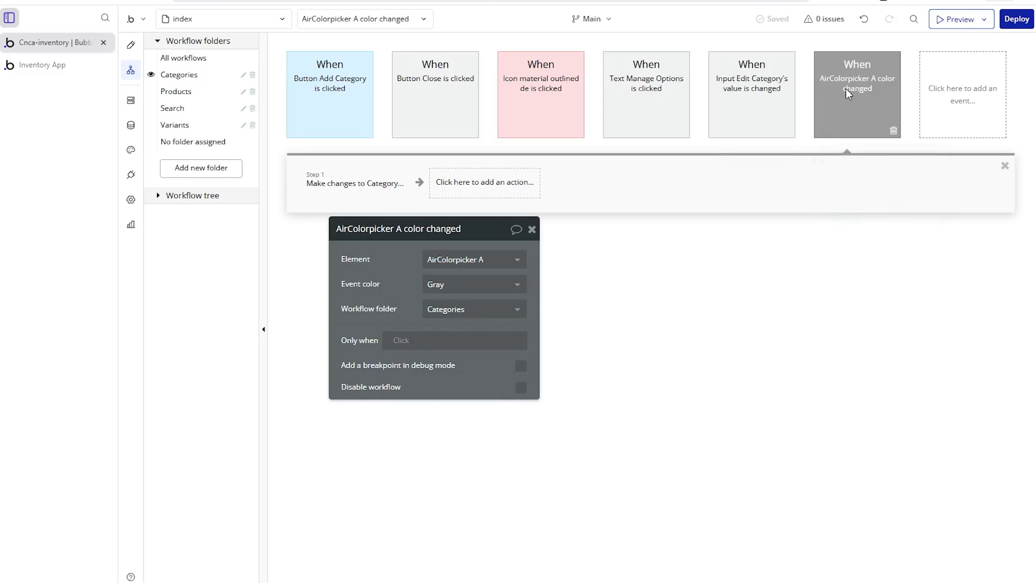
left_click(957, 89)
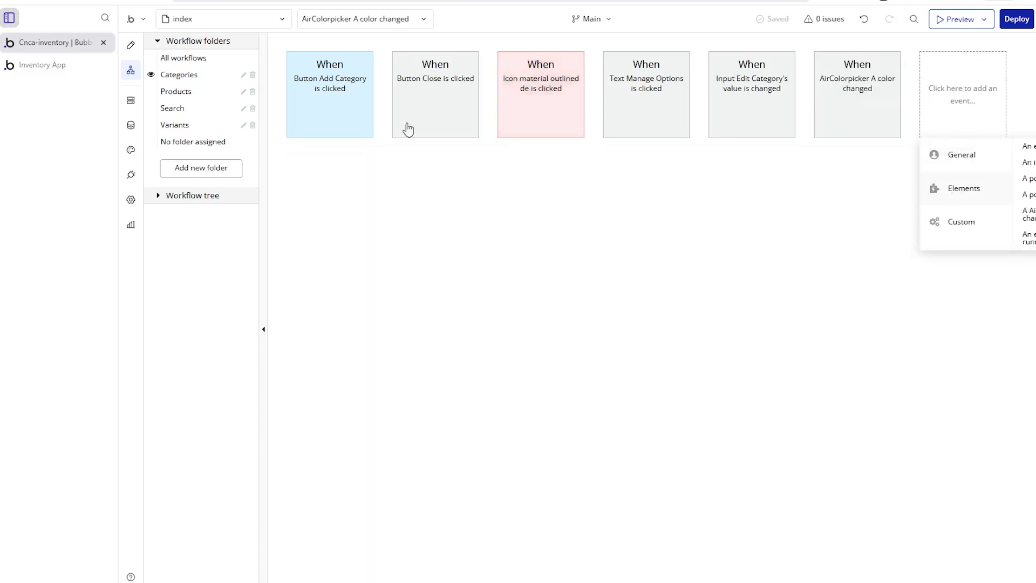
left_click(262, 132)
left_click(842, 108)
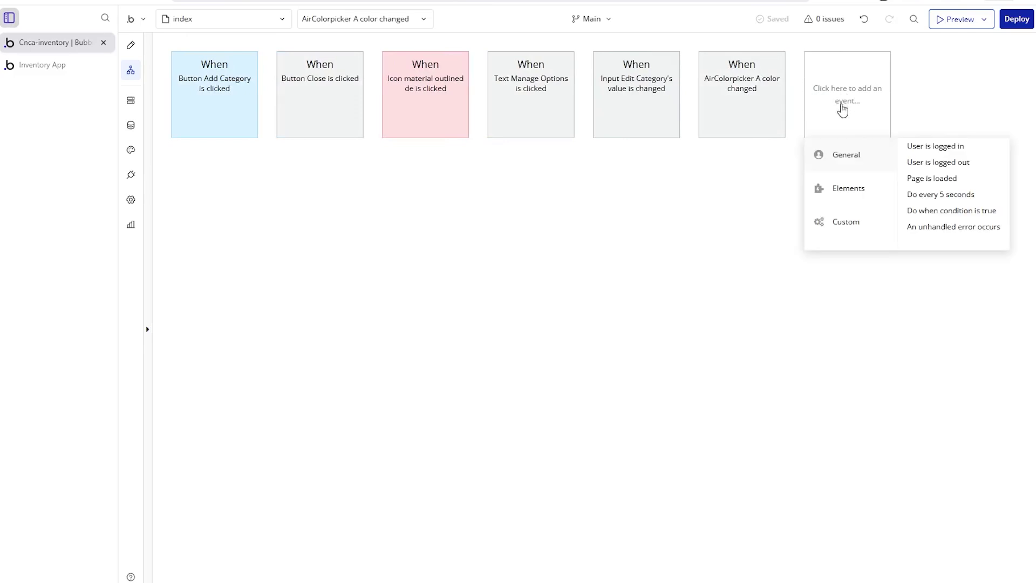
mouse_move(854, 195)
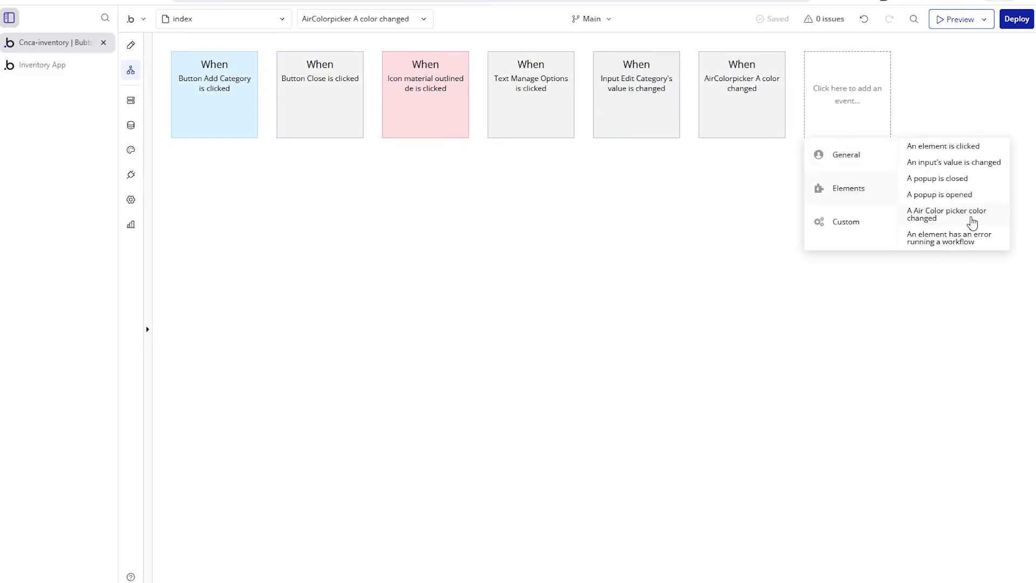
- Inspect the thing to change and Color field in the AirColorpicker workflow's Make changes to Category action
left_click(763, 130)
left_click(255, 199)
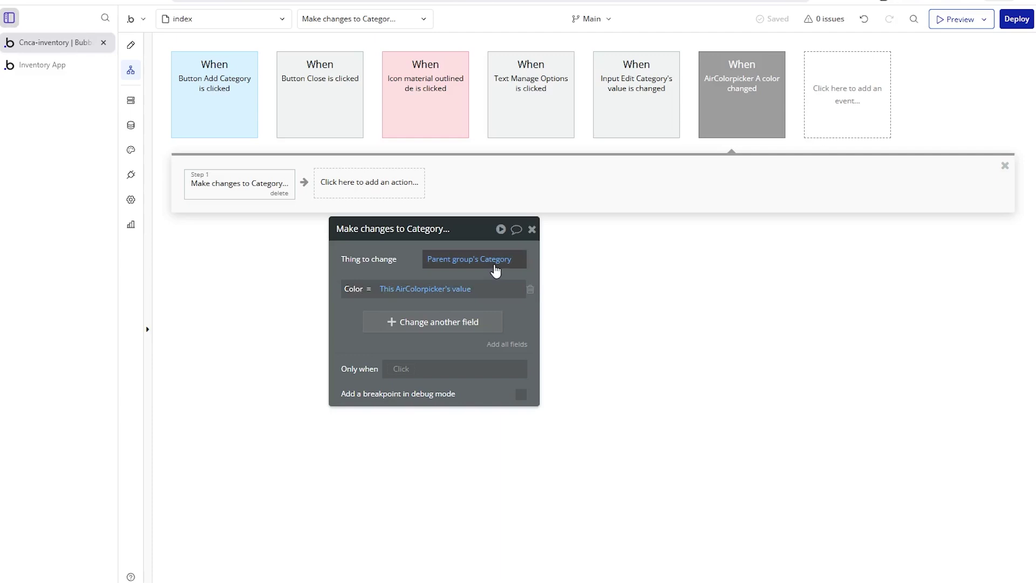
mouse_move(496, 268)
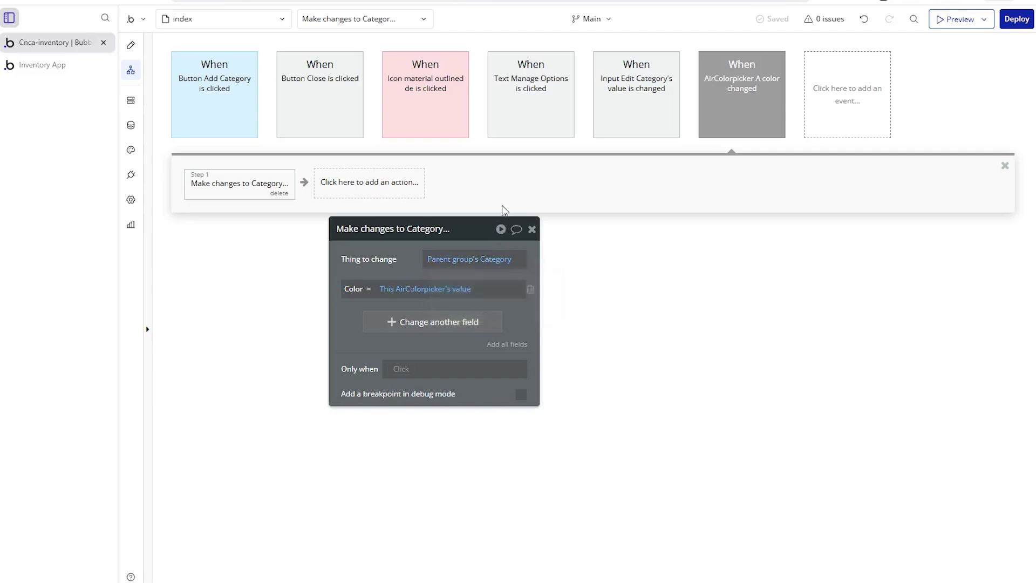
- Review the Button Close and Text Manage Options workflows that hide and show Popup Categories
left_click(319, 82)
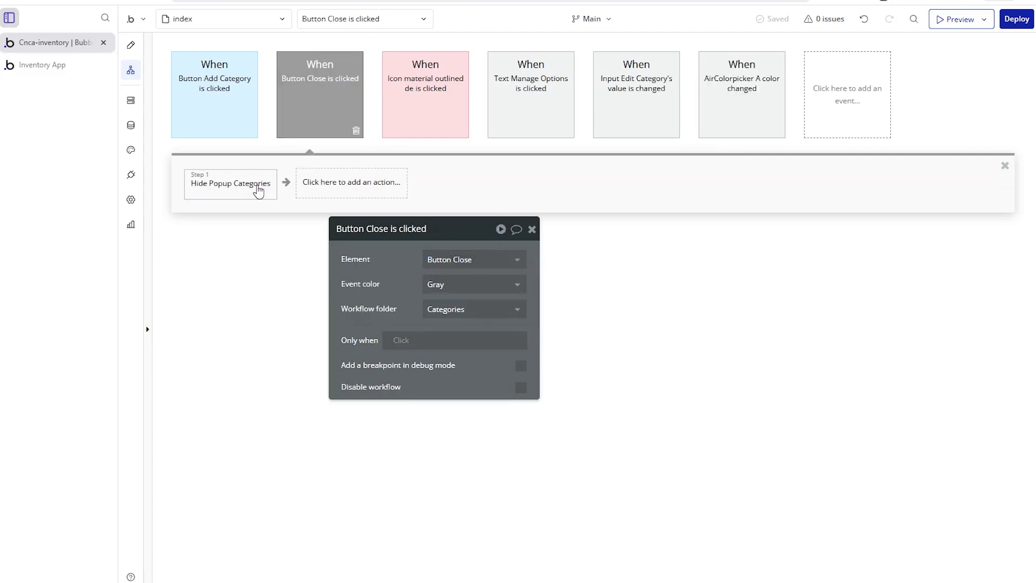
mouse_move(258, 190)
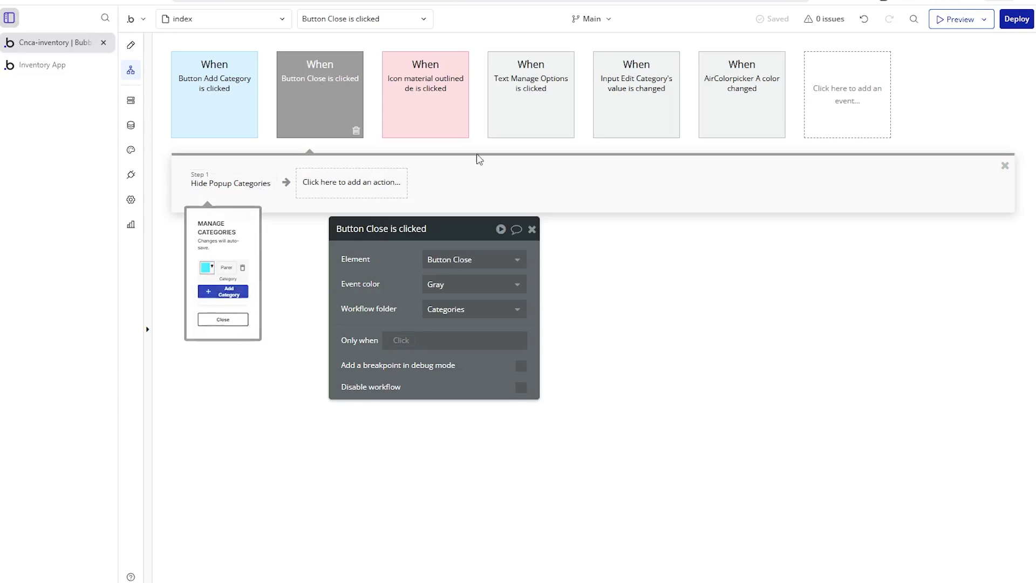
left_click(546, 108)
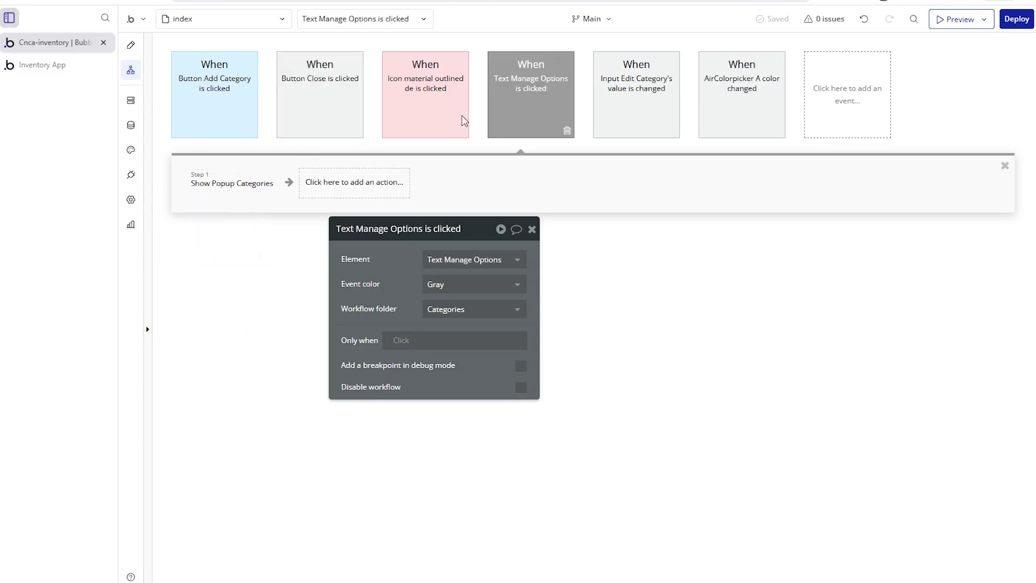
- Reveal the Text Manage Options element in the page design and select it under Product Details
right_click(529, 99)
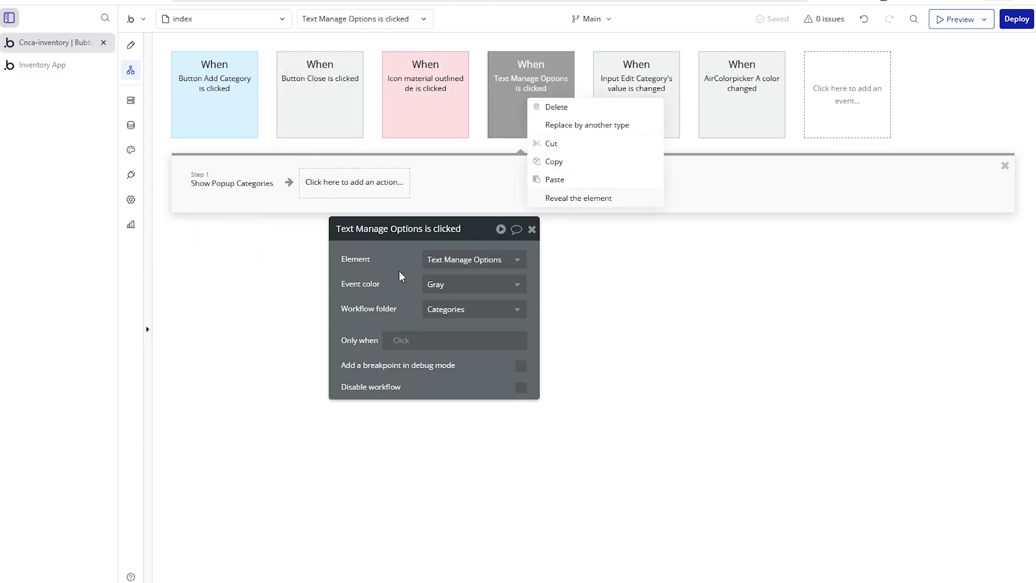
left_click(579, 198)
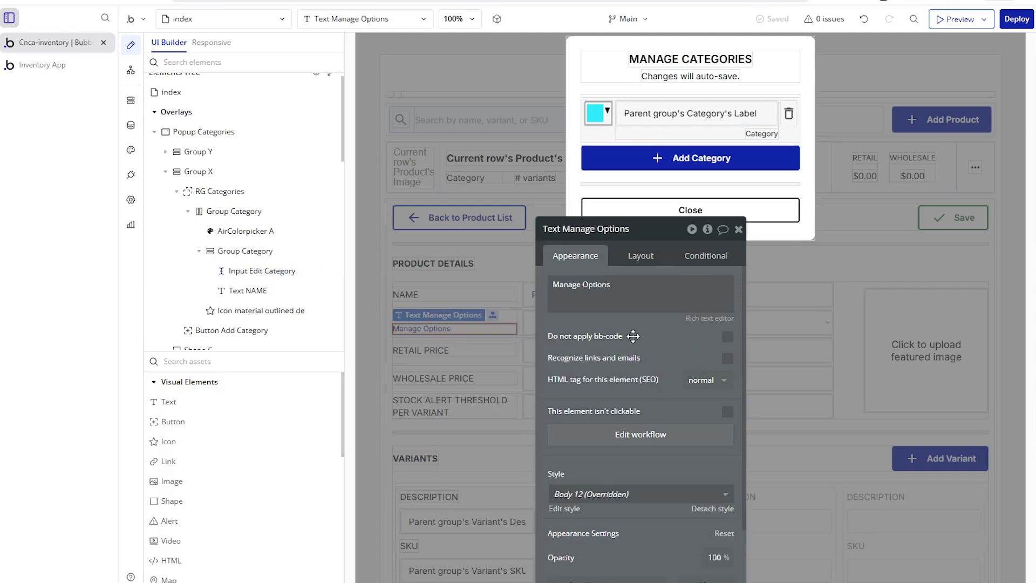
left_click(413, 329)
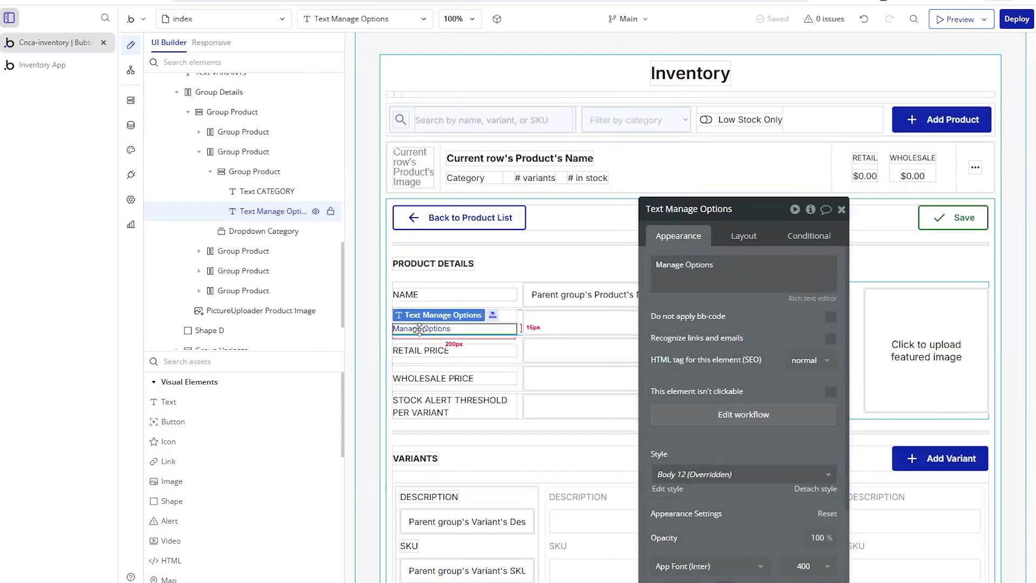
- Inspect the search icon's appearance settings and its condition for swapping to the Close icon and making it clickable
left_click(129, 72)
left_click(246, 179)
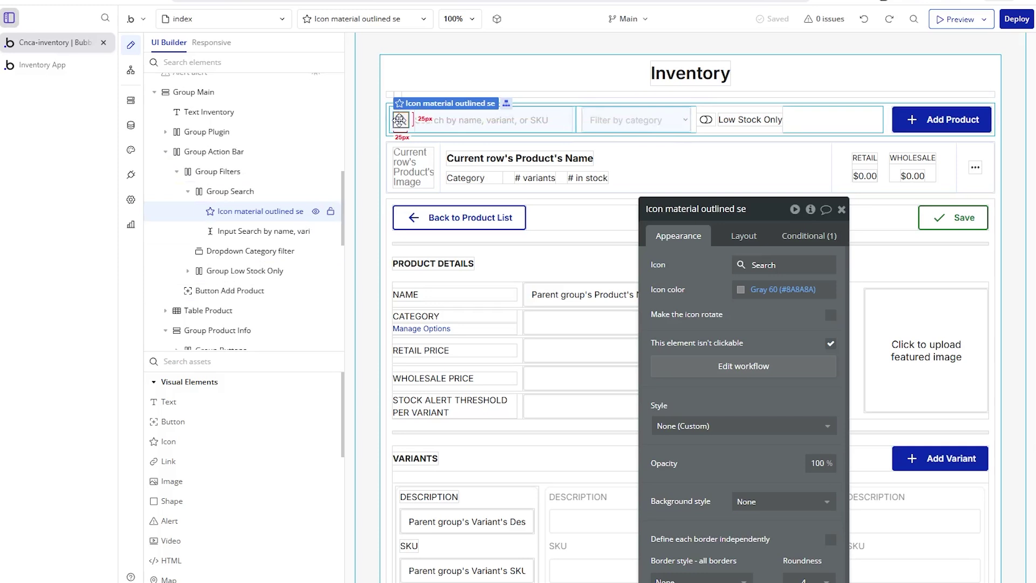
left_click_drag(702, 300, 591, 234)
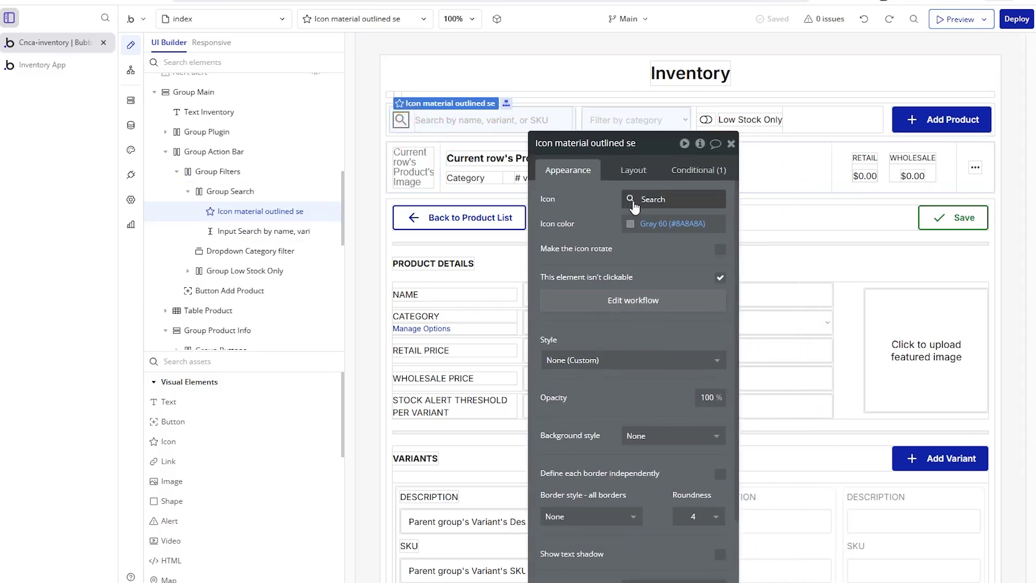
left_click(677, 171)
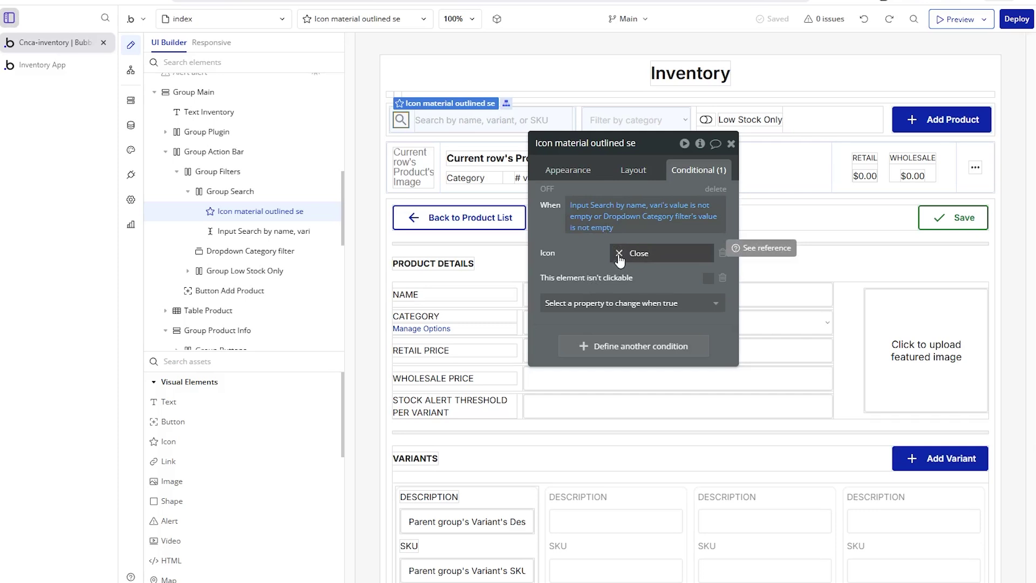
left_click(577, 182)
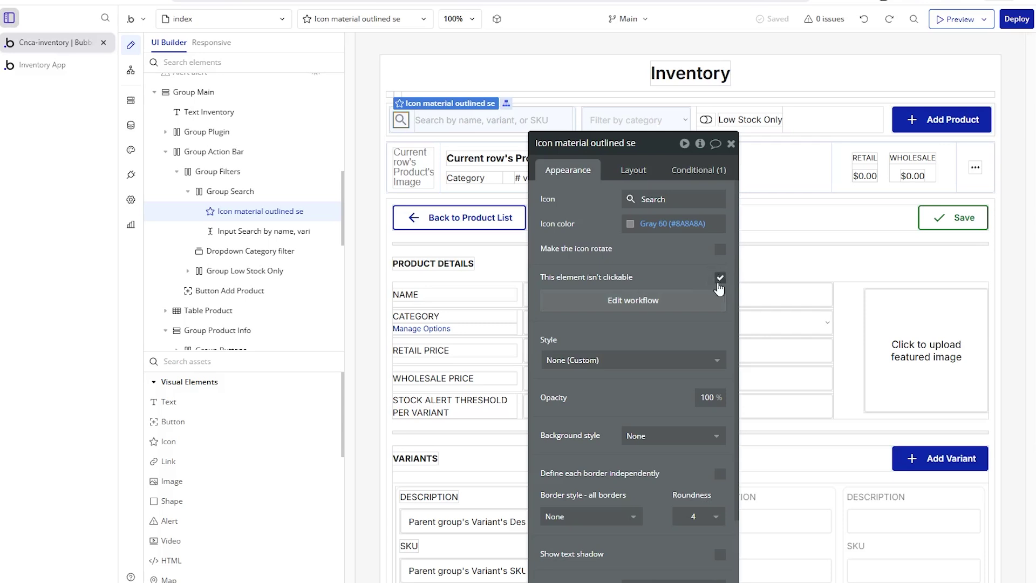
mouse_move(635, 206)
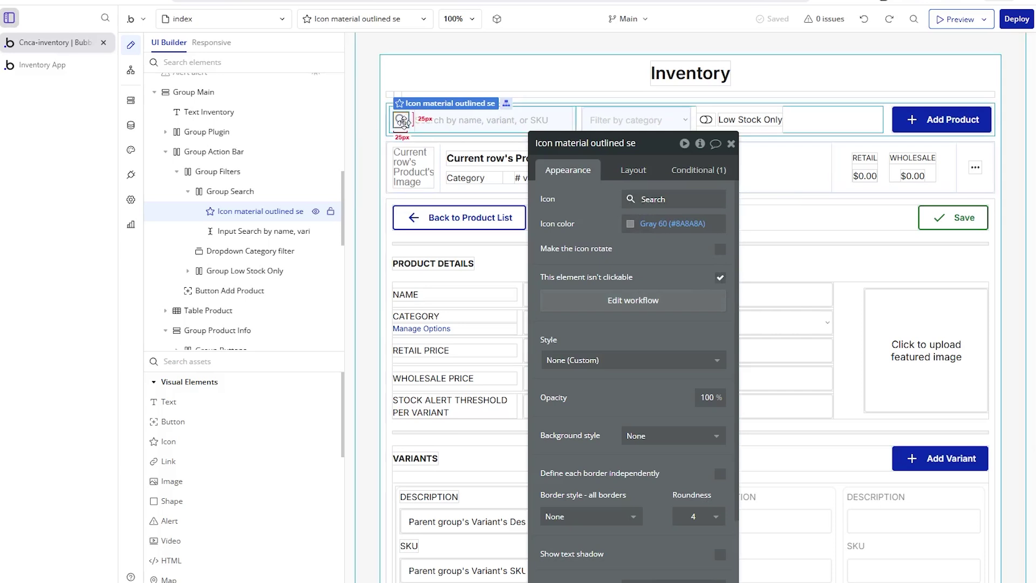
left_click(714, 172)
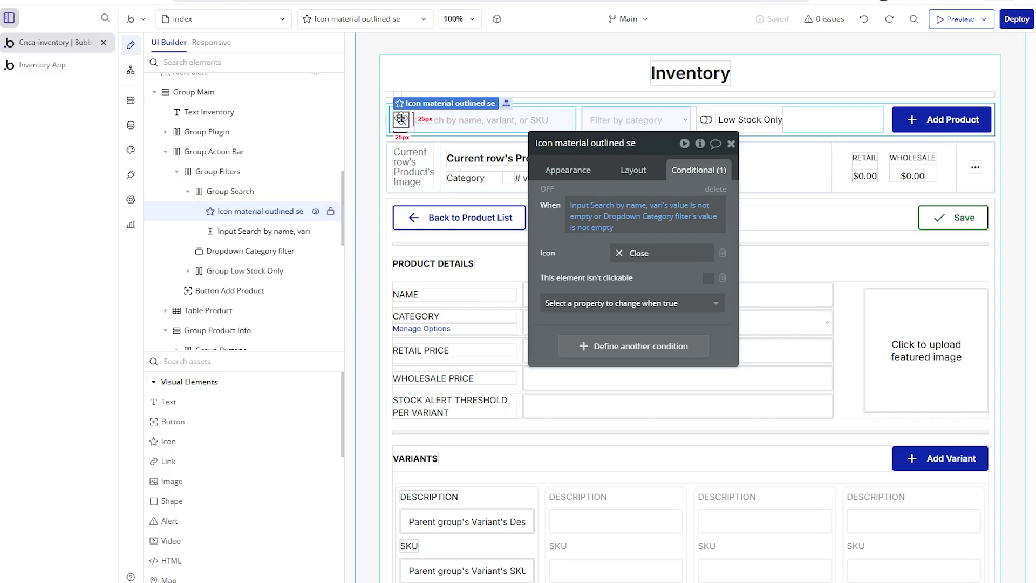
left_click(570, 172)
- Review the search icon's clicked workflow and find its Search&Autocorrect reset action among the element actions
left_click(637, 300)
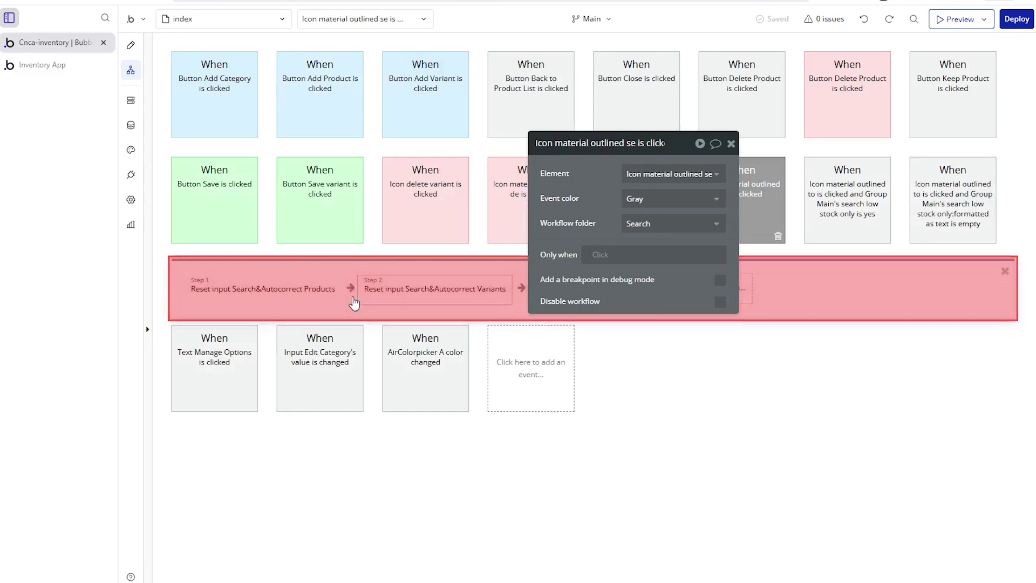
left_click(279, 294)
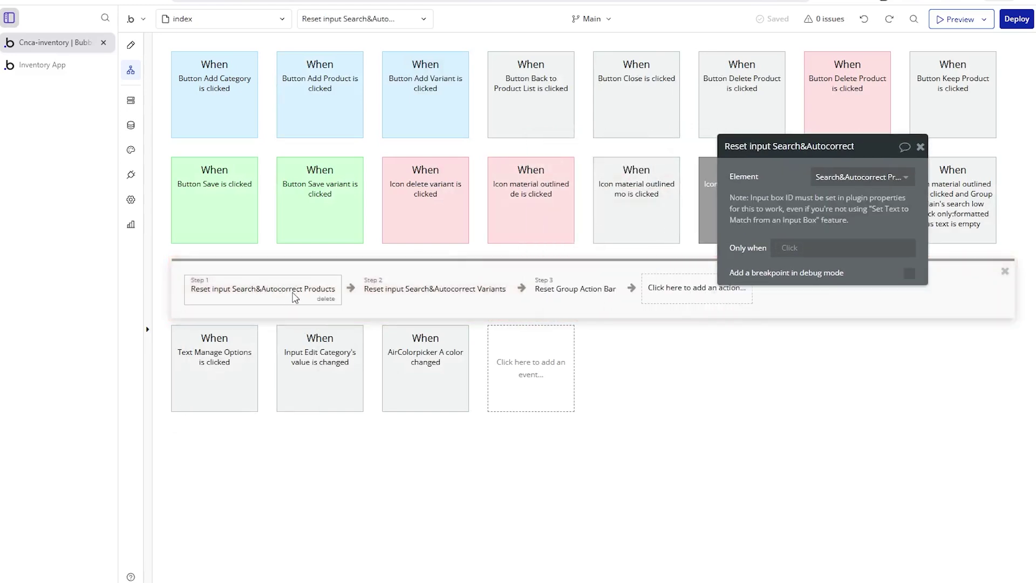
left_click(351, 291)
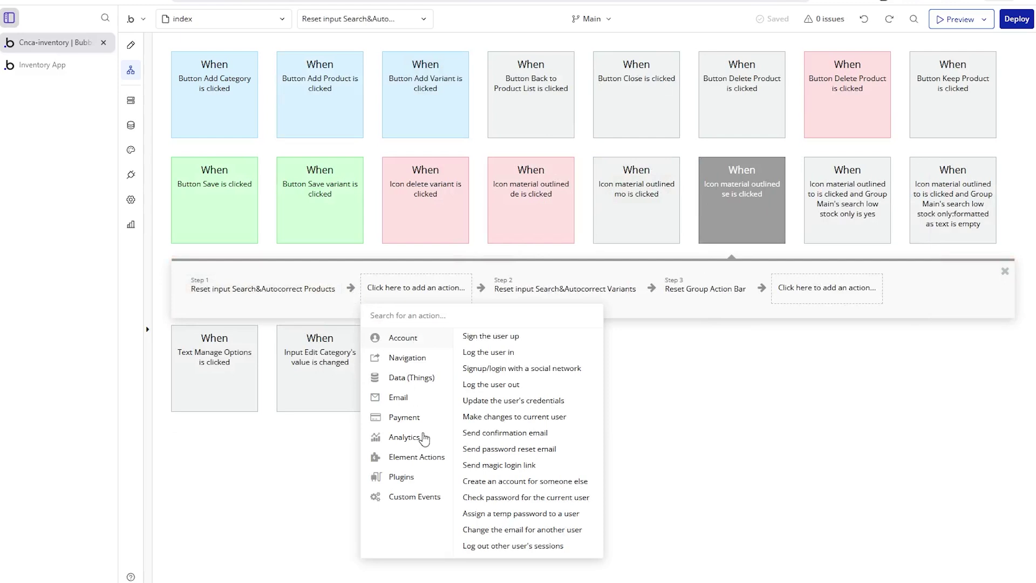
mouse_move(423, 463)
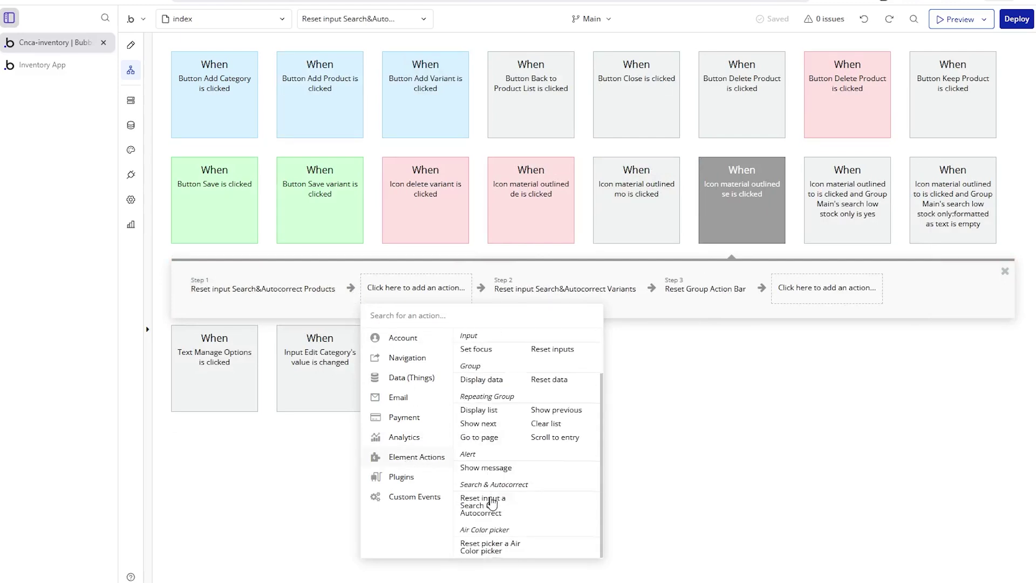
scroll(488, 499, "down", 1)
left_click(326, 297)
- Compare the two Reset input Search&Autocorrect actions and check the element choices, keeping Search&Autocorrect Variants for the second
left_click(410, 300)
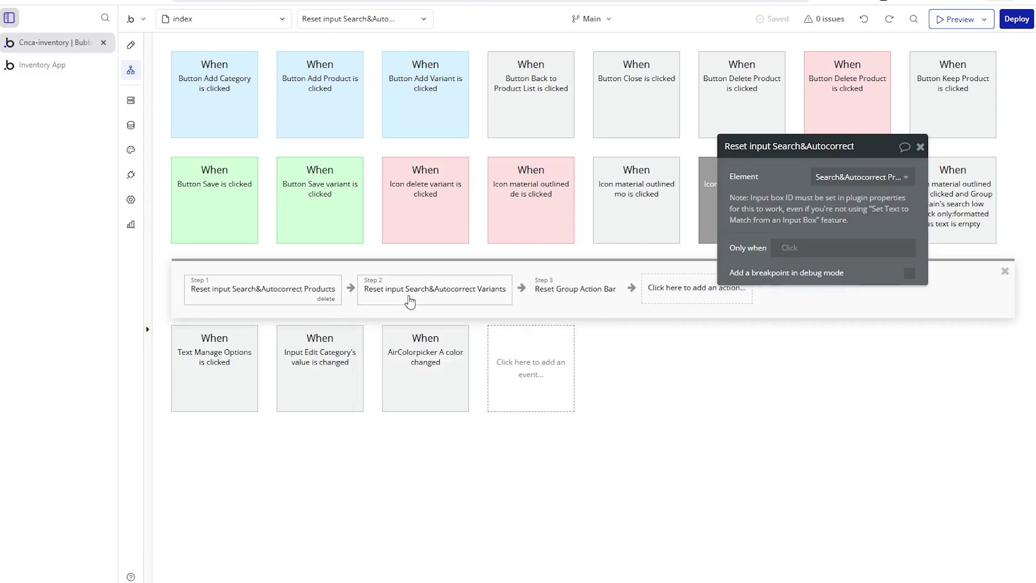
left_click(317, 295)
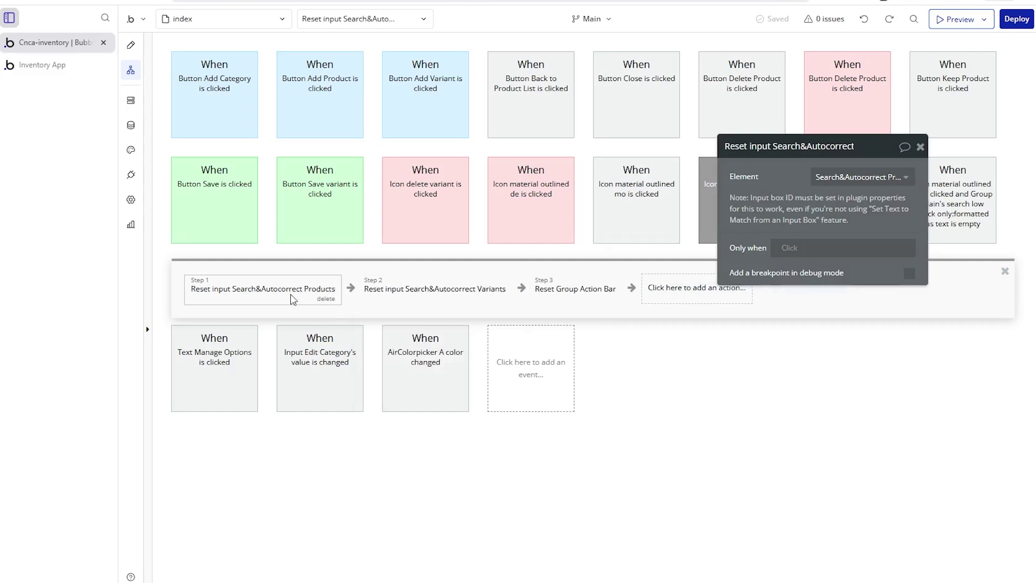
left_click(414, 299)
left_click(877, 180)
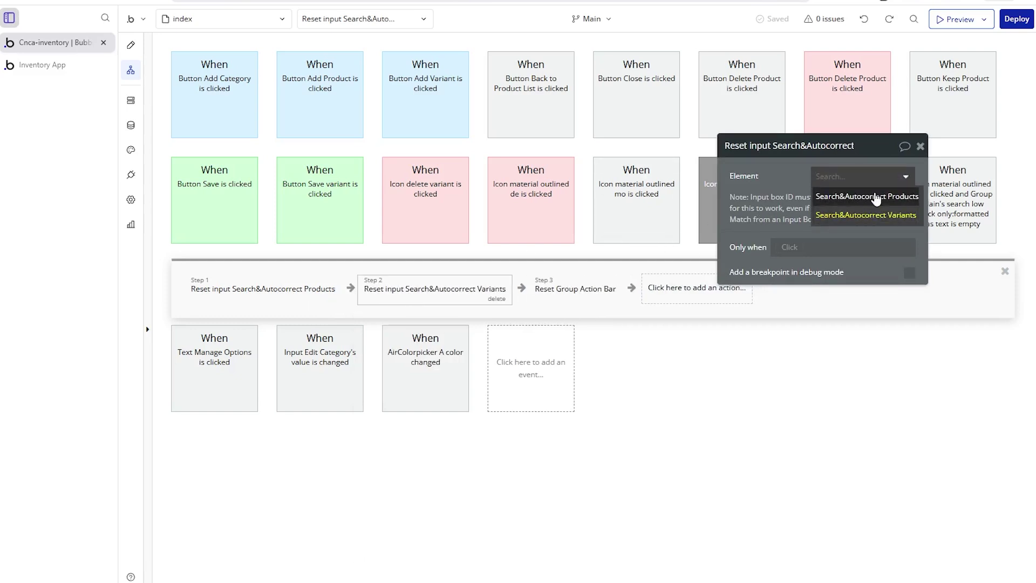
left_click(867, 215)
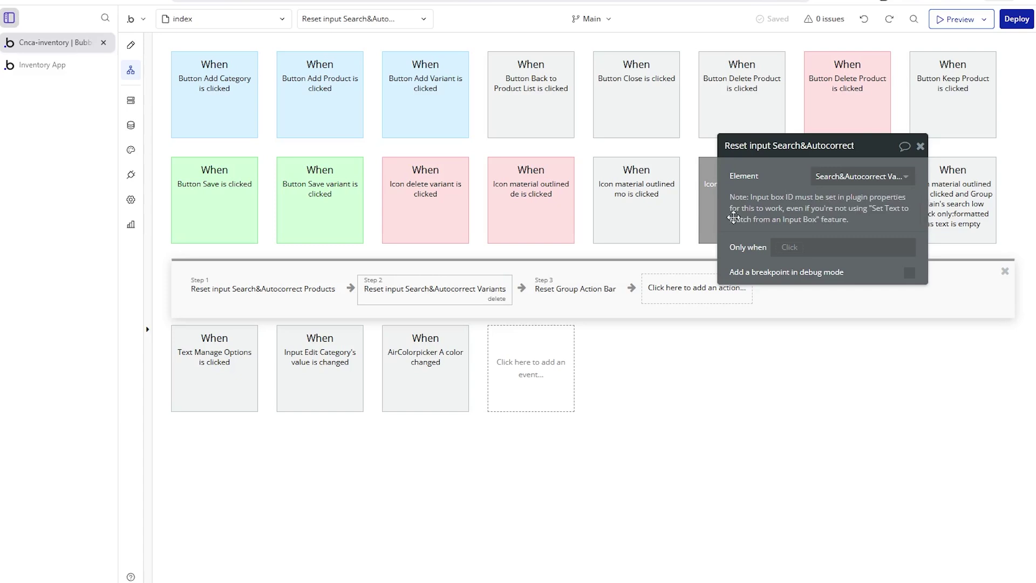
- Inspect the Reset Group Action Bar action, reveal its group in the design, and check the search input and category dropdown inside
left_click(596, 288)
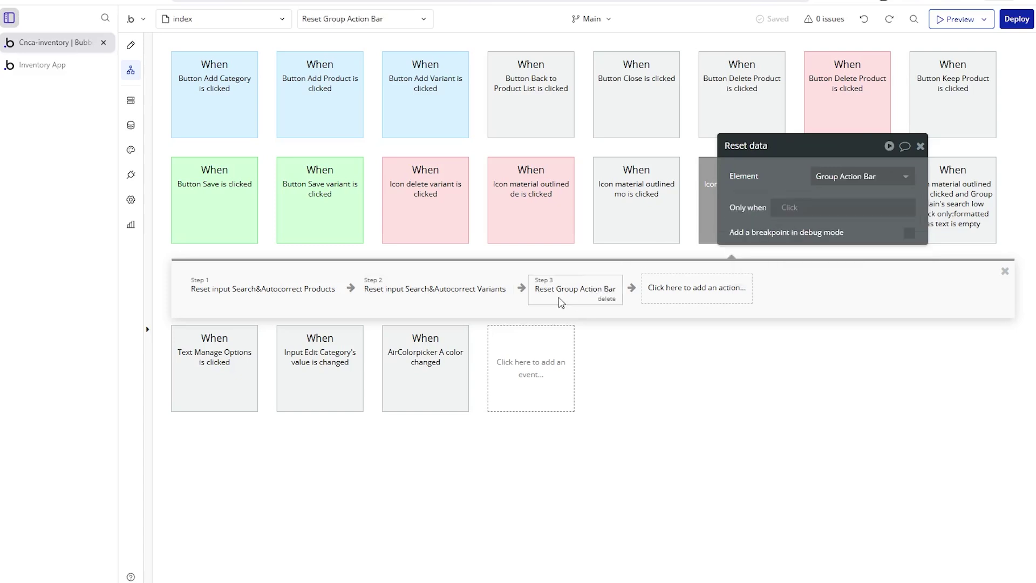
right_click(589, 297)
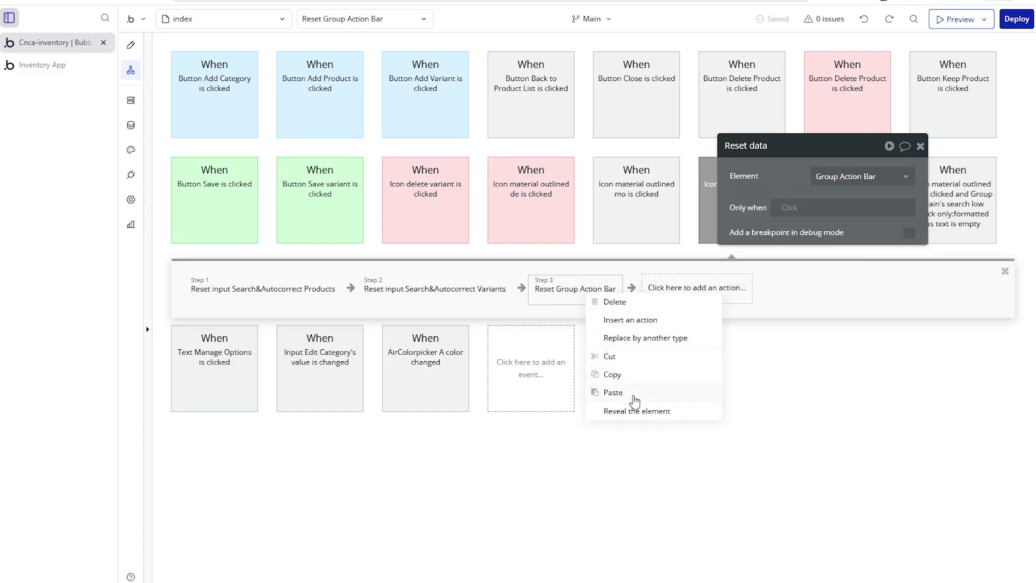
left_click(634, 411)
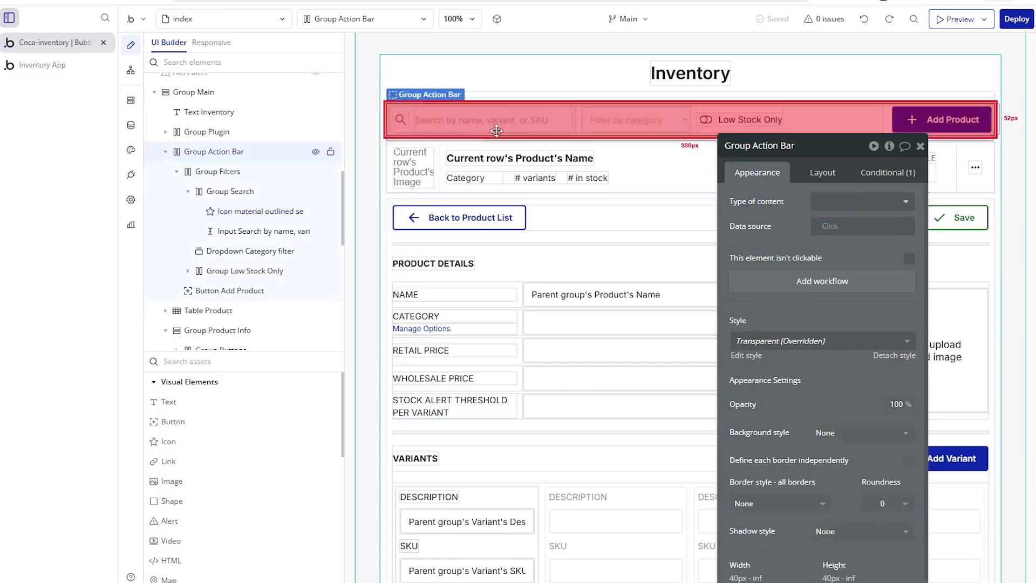
left_click(441, 120)
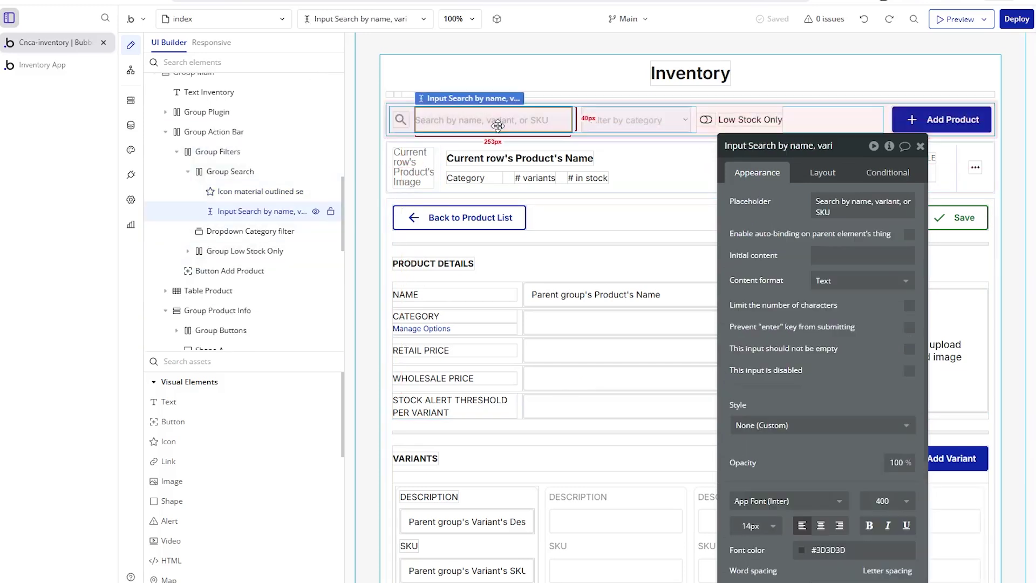
left_click(625, 123)
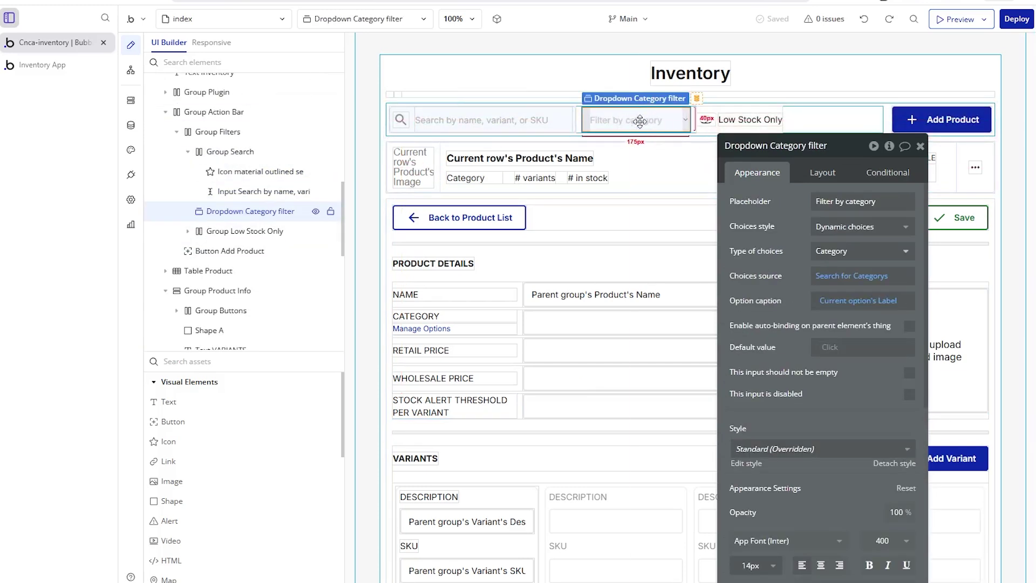
- Add a Set state action to the search icon's workflow that sets Group Main's search low stock only state to an empty value
left_click(131, 70)
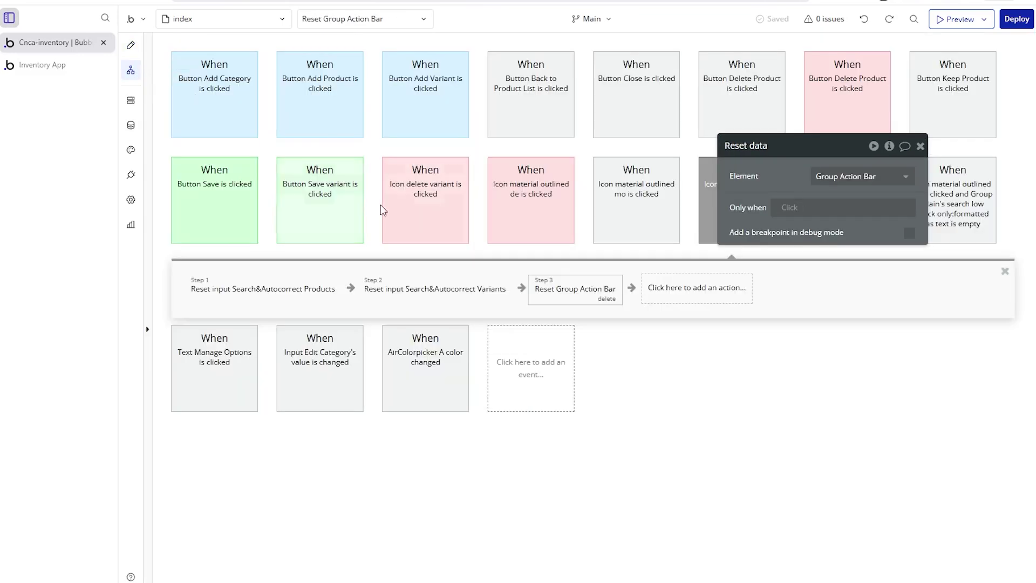
left_click(652, 288)
type("stat")
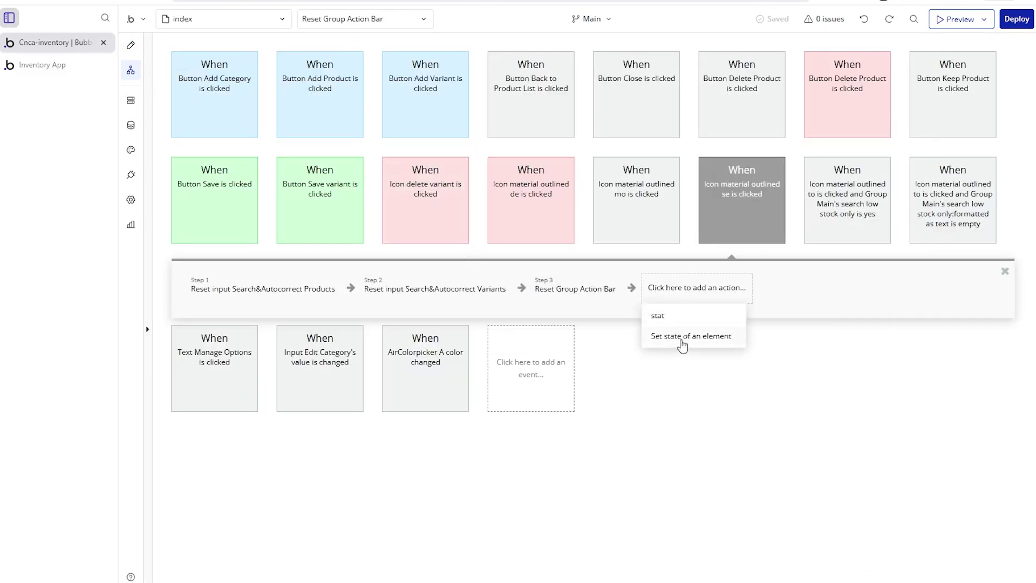
left_click(683, 340)
left_click(857, 177)
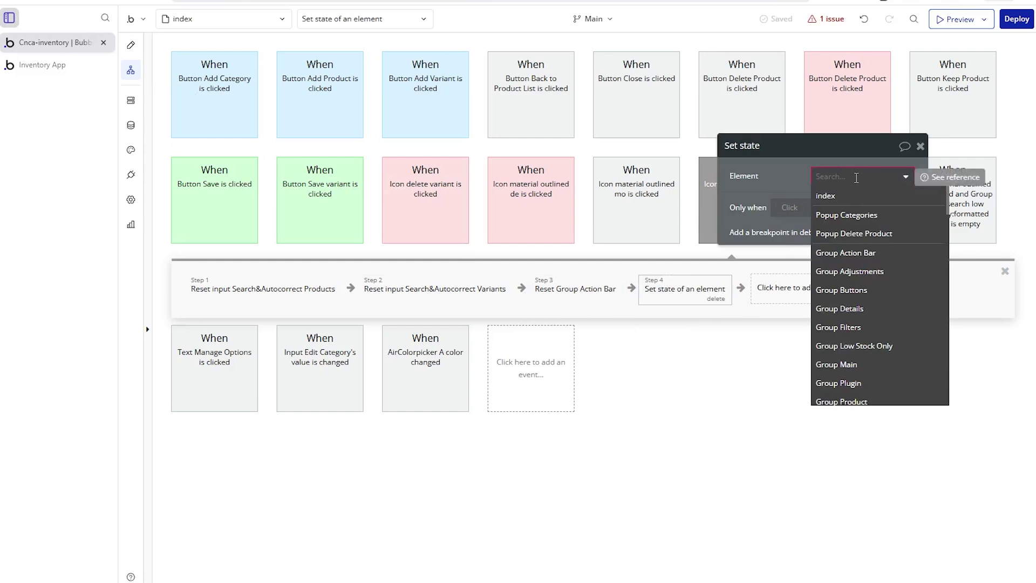
type("ma")
left_click(873, 203)
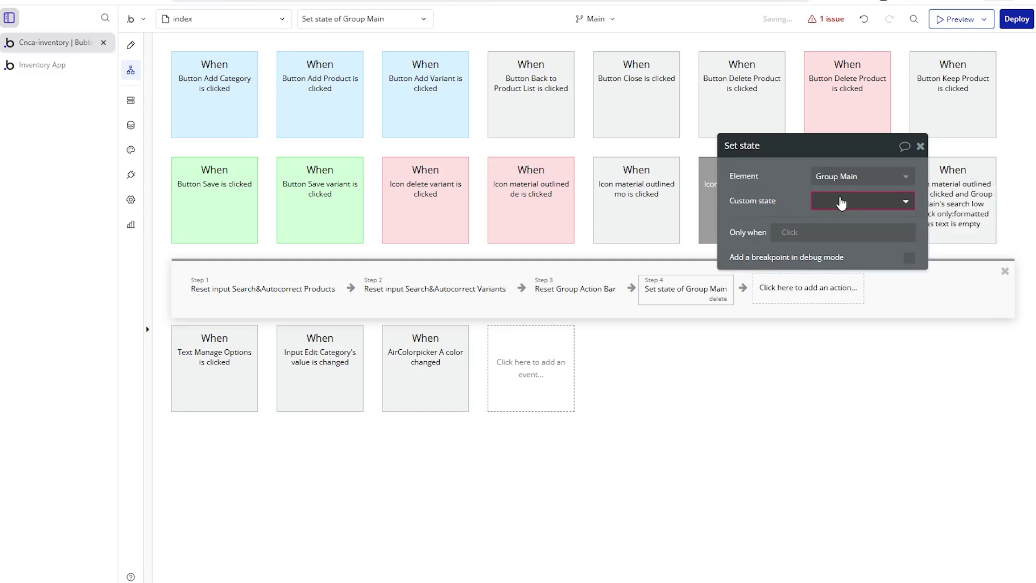
left_click(874, 201)
left_click(849, 215)
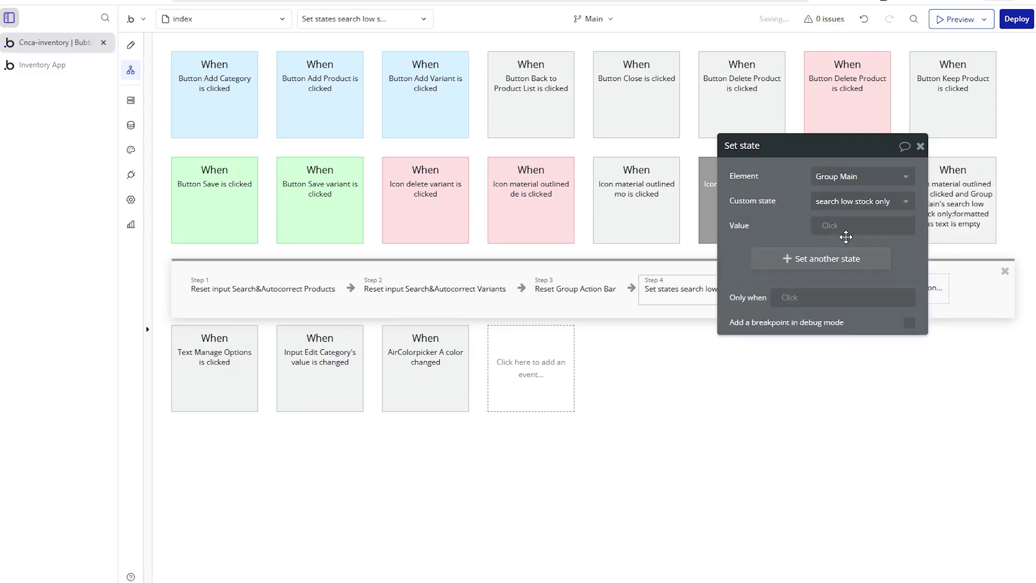
- Switch to the Inventory App preview, refresh it, and search the products for "red"
left_click(66, 65)
left_click(273, 28)
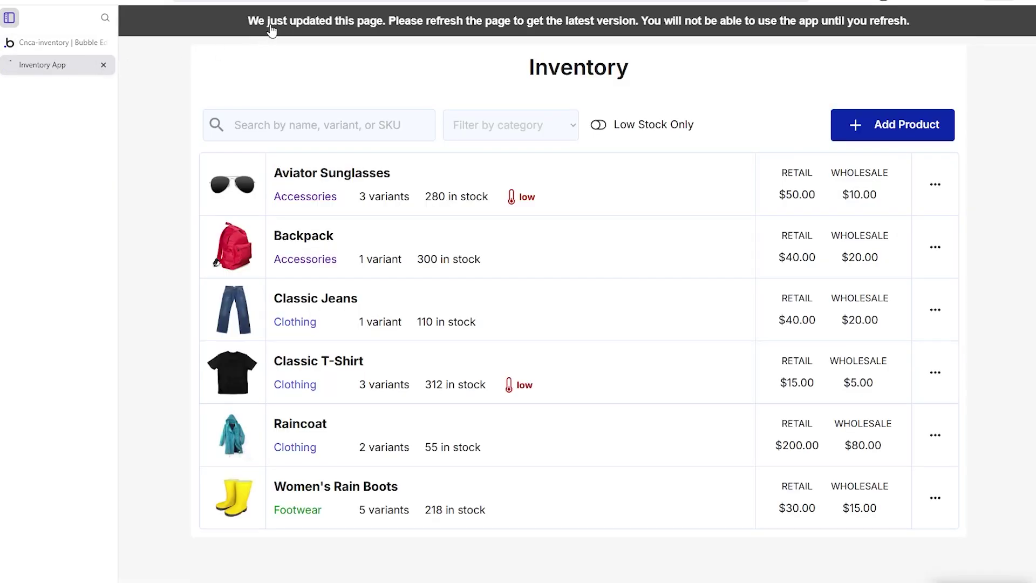
left_click(312, 126)
type("red")
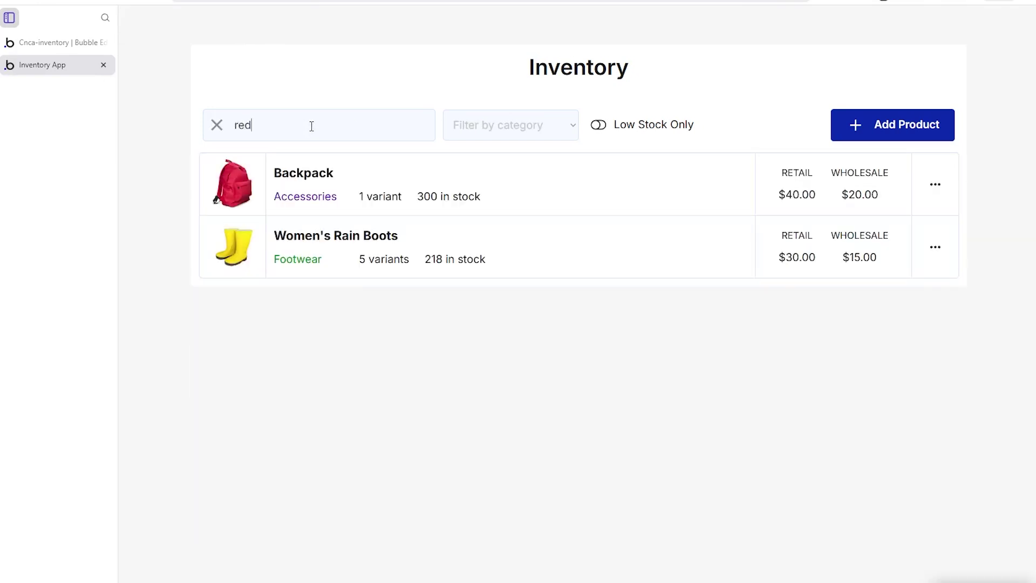
- Filter the results by Accessories with Low Stock Only on, and clear all filters with the search field's close icon
left_click(521, 124)
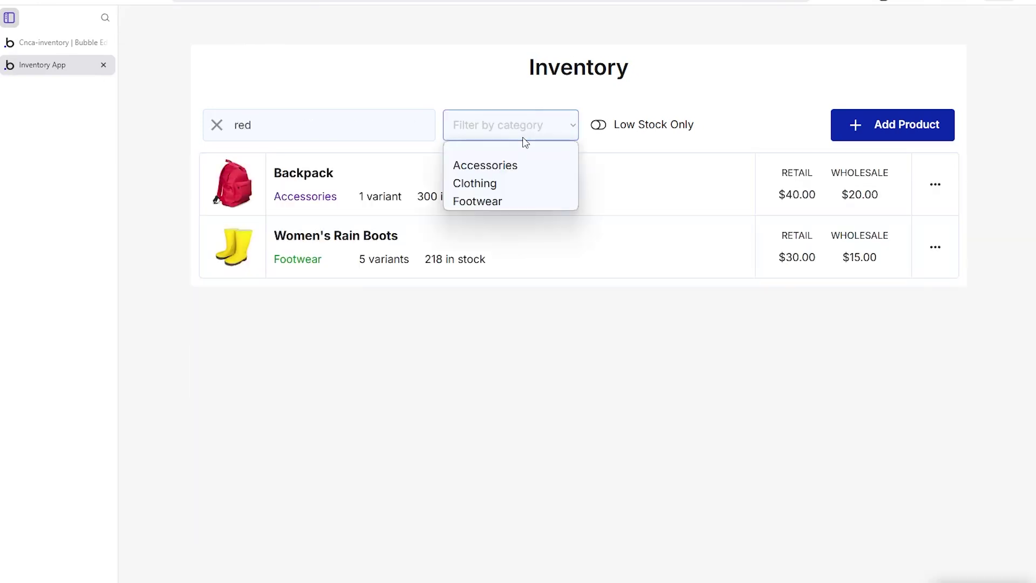
left_click(522, 165)
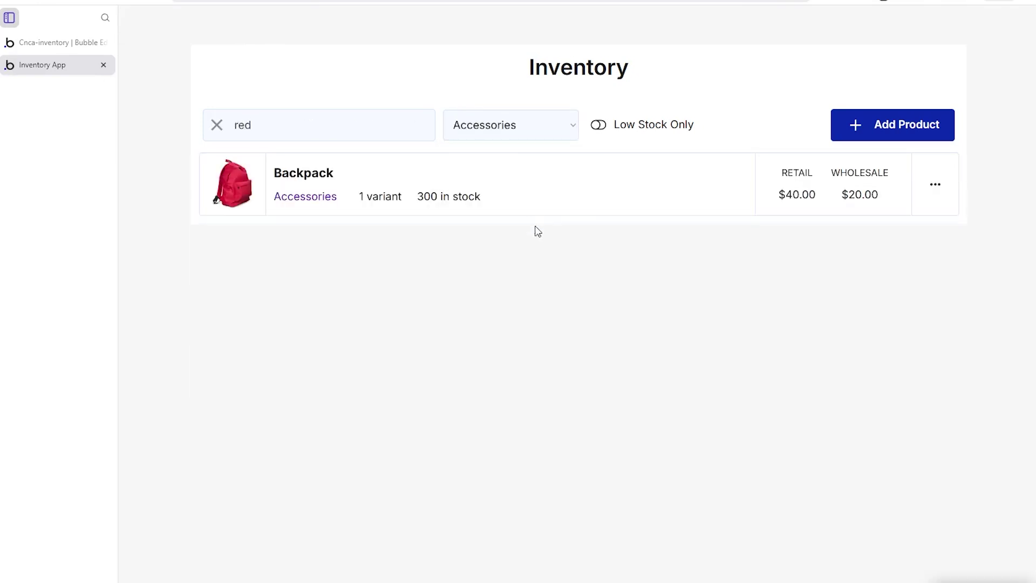
left_click(599, 128)
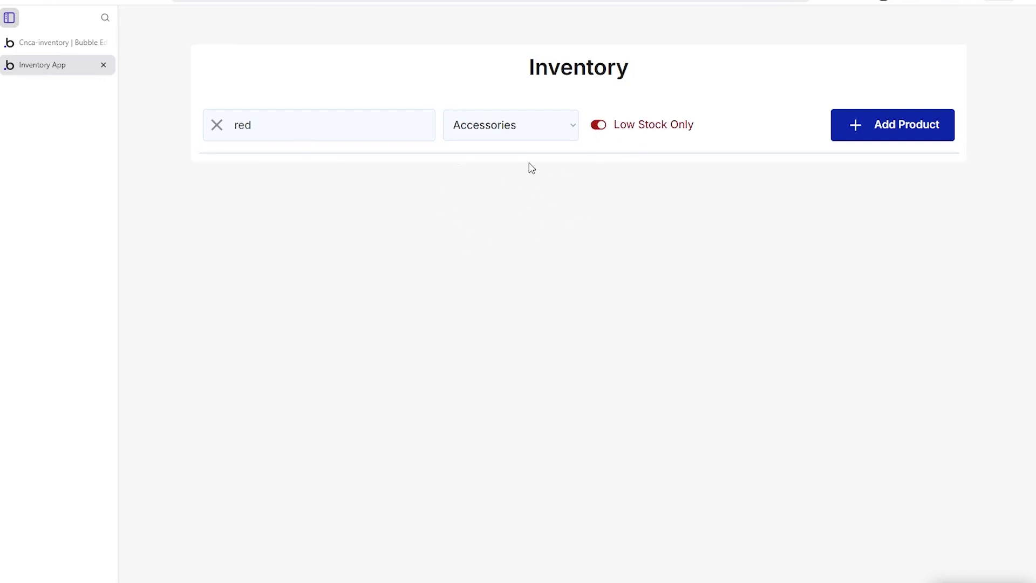
left_click(216, 128)
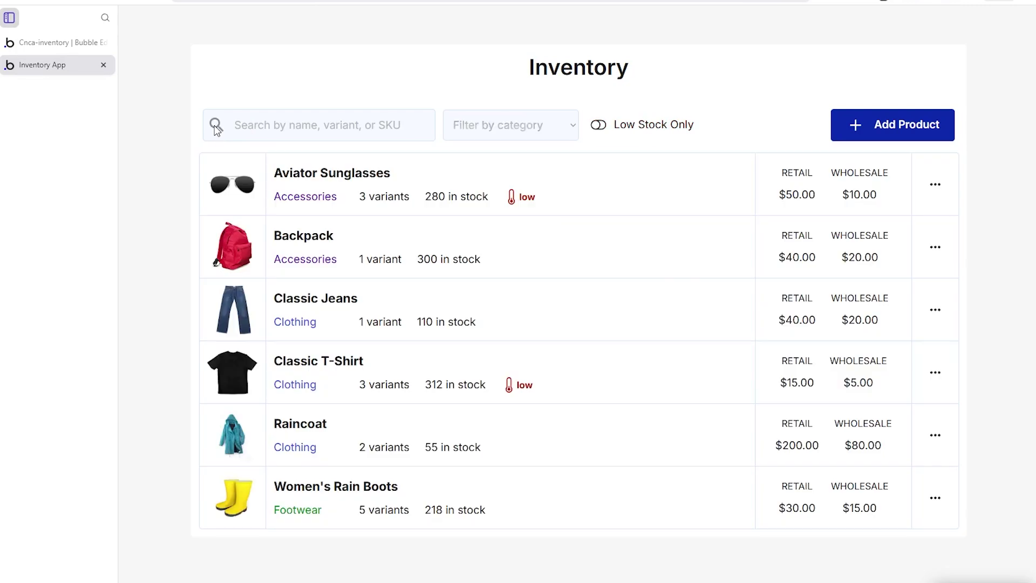